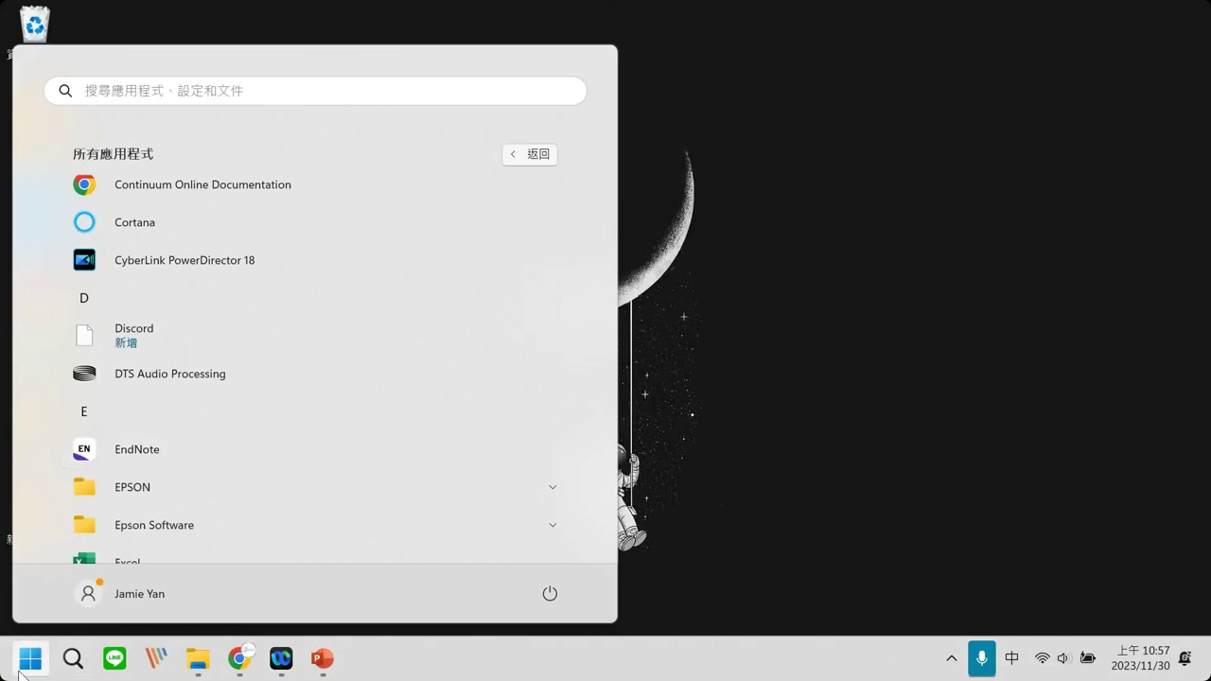
Launch EndNote from the list of installed applications.
left_click(296, 447)
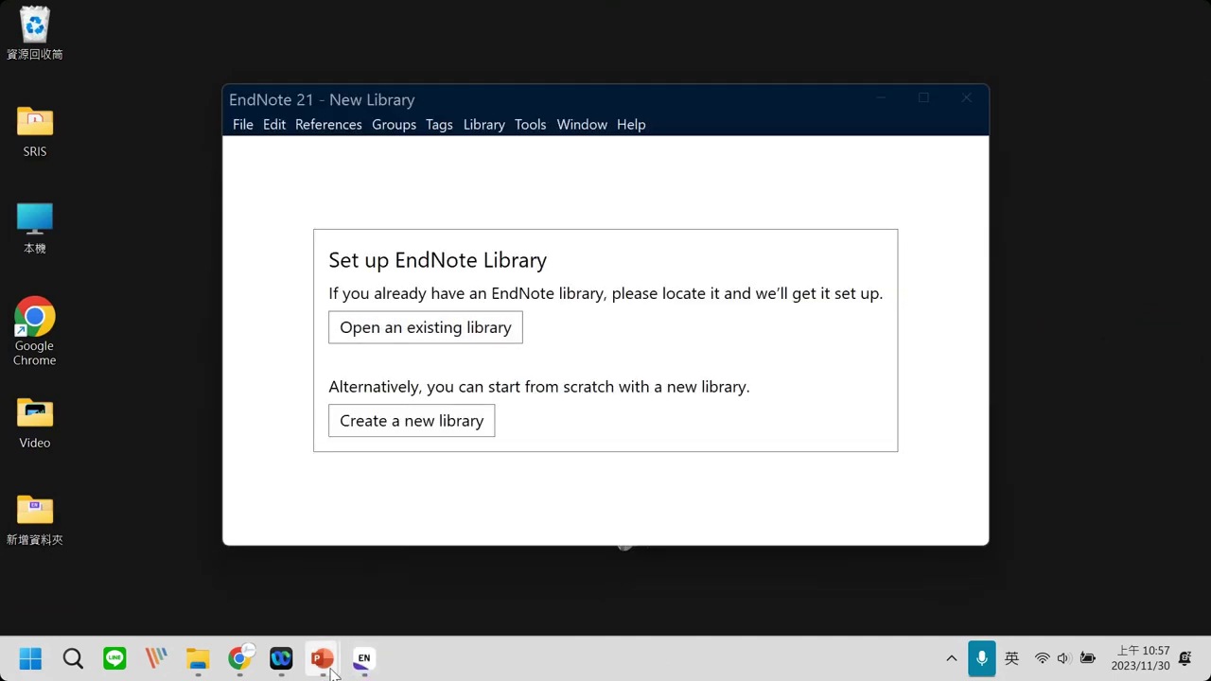
Switch to the EndNote 21 presentation in PowerPoint, present the license agreement and update slides, and end the slide show.
mouse_move(327, 667)
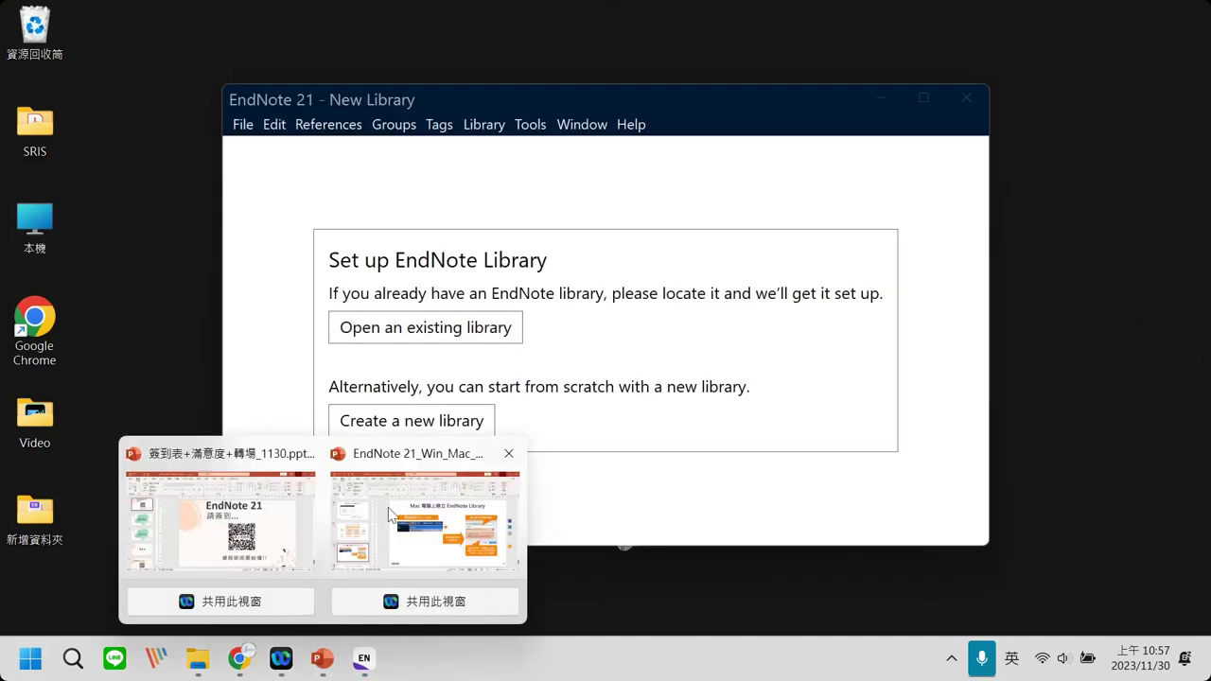
left_click(390, 516)
scroll(781, 467, "up", 2)
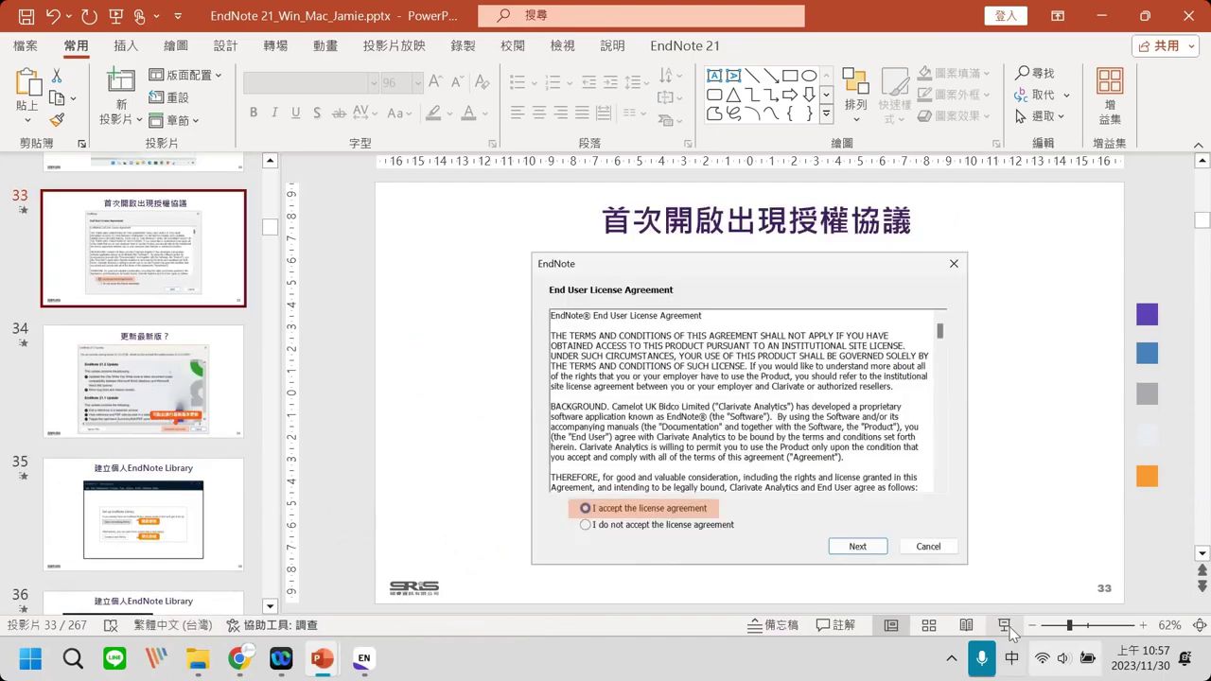
left_click(1007, 626)
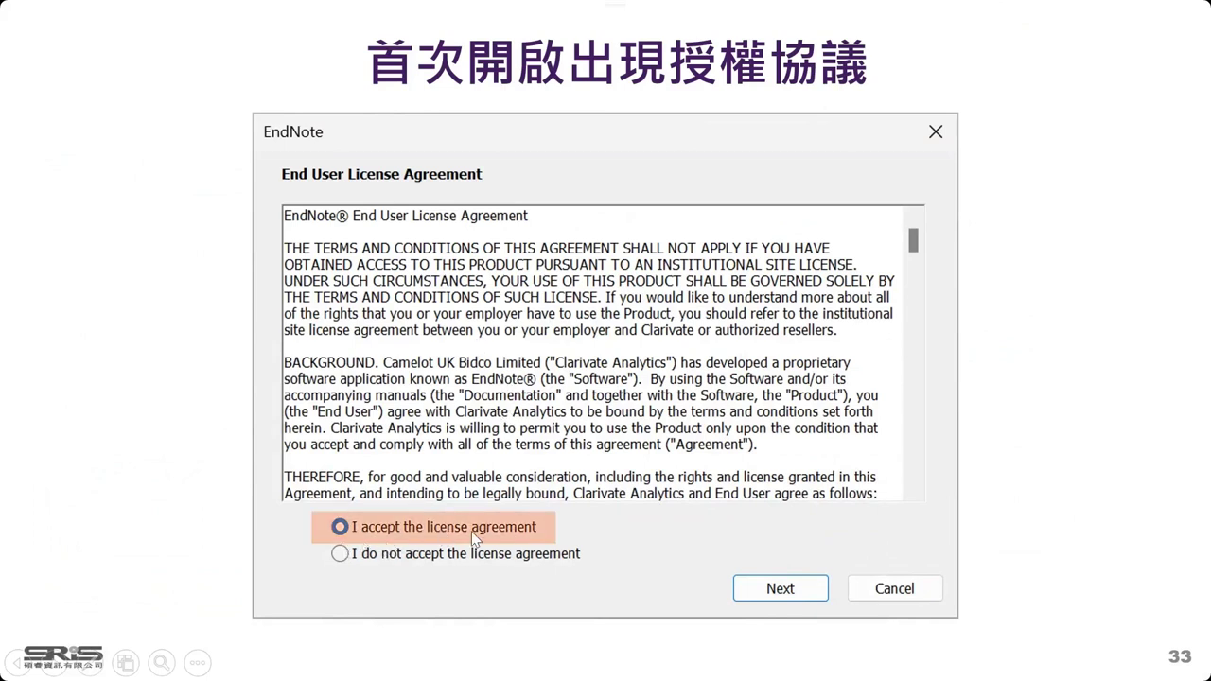
left_click(805, 599)
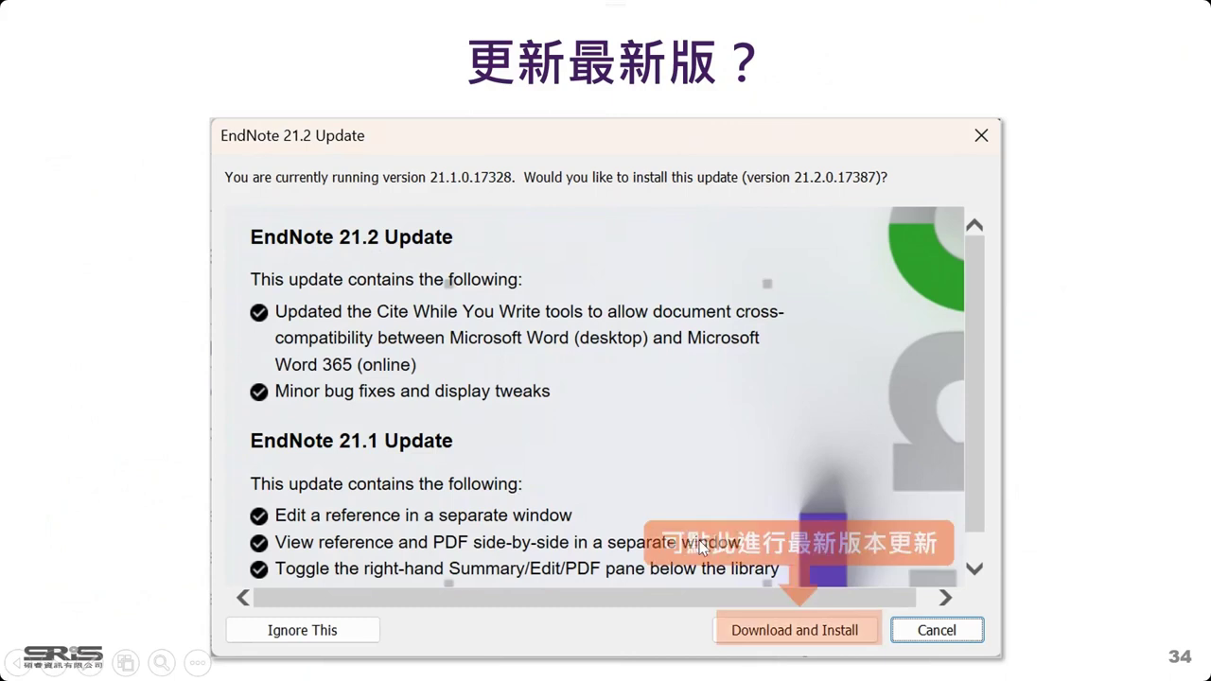
left_click(810, 622)
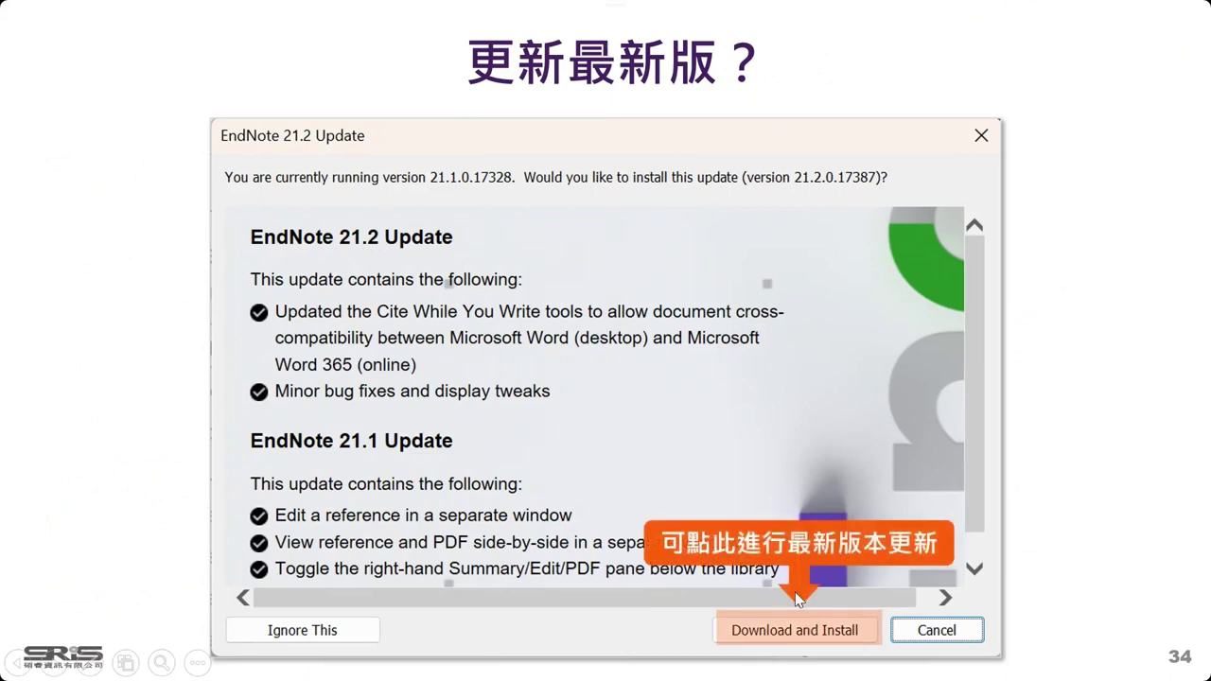
left_click(796, 598)
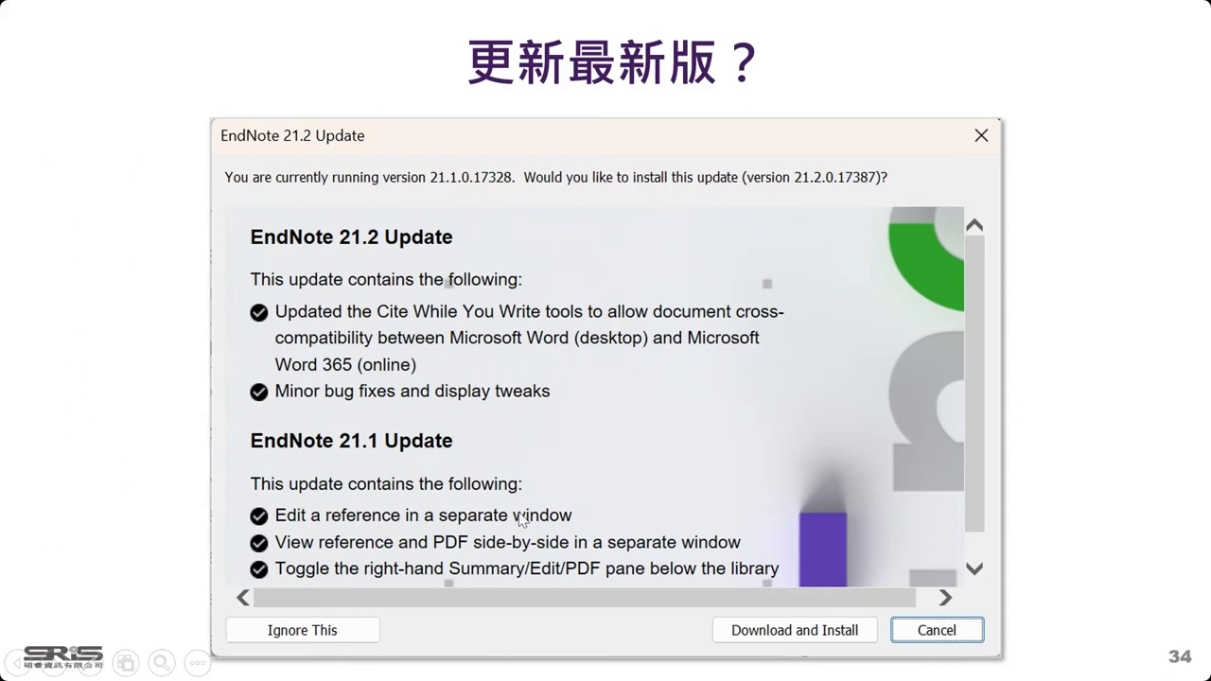
right_click(535, 306)
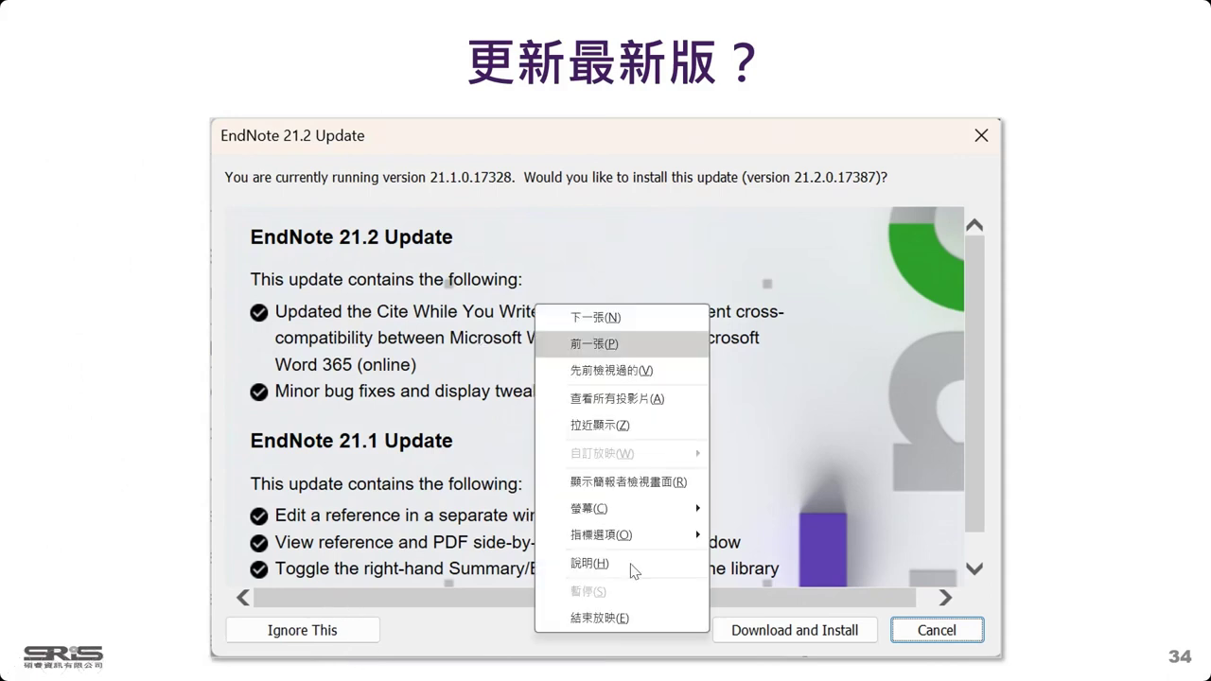
left_click(643, 615)
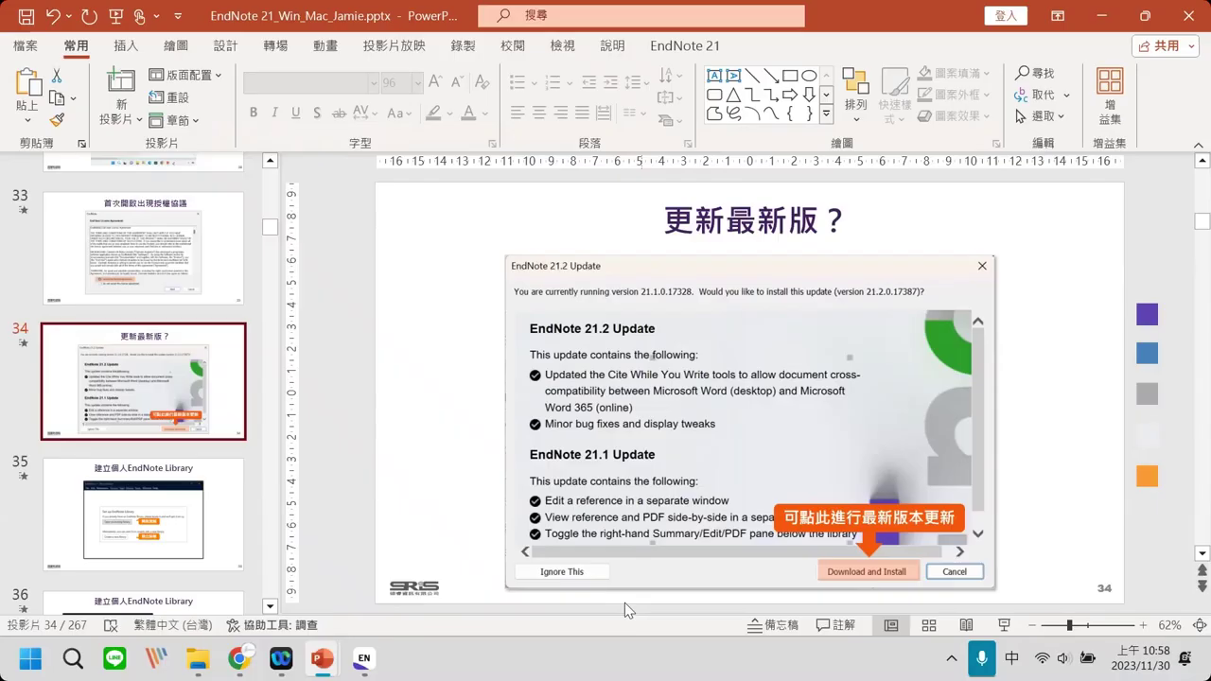
Switch back to EndNote and start creating a new library, using the owner's first name as the .enl file name.
left_click(363, 658)
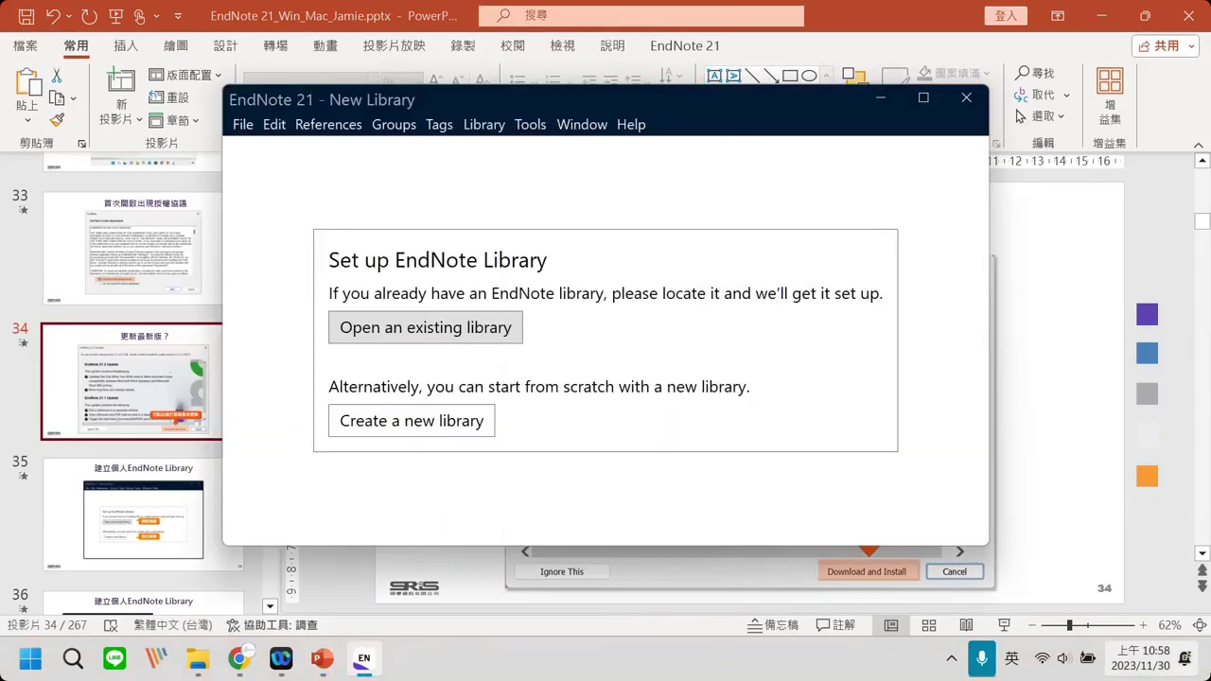
left_click_drag(426, 102, 468, 136)
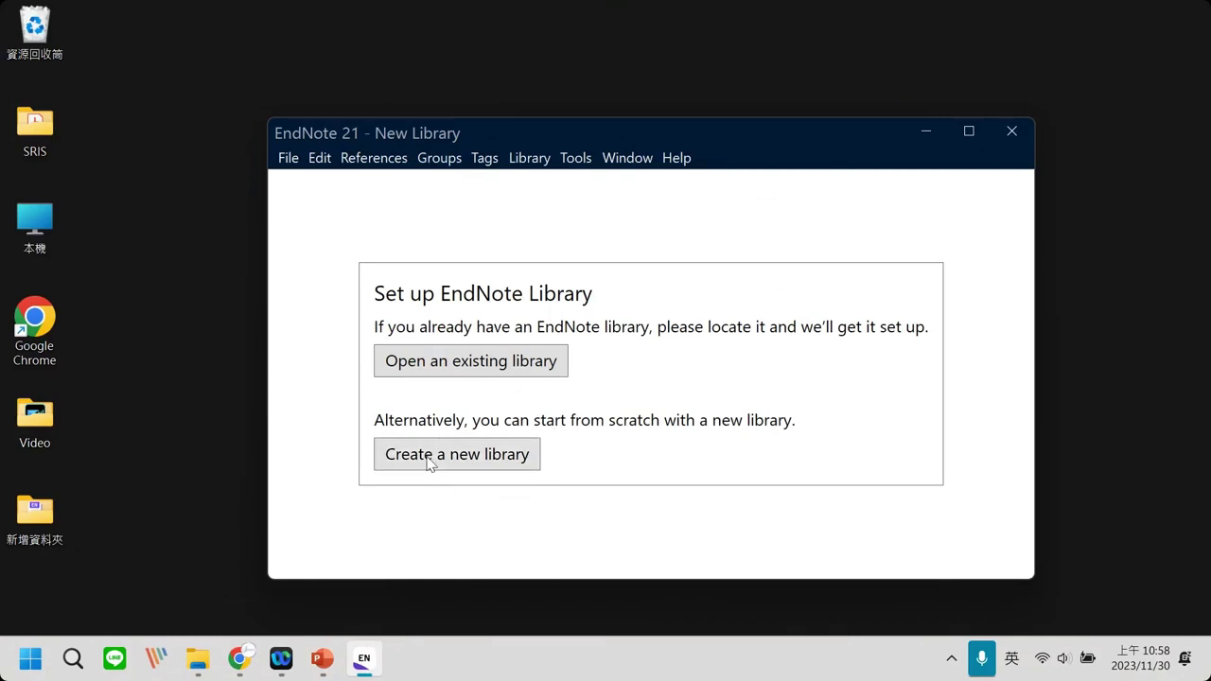
left_click(484, 455)
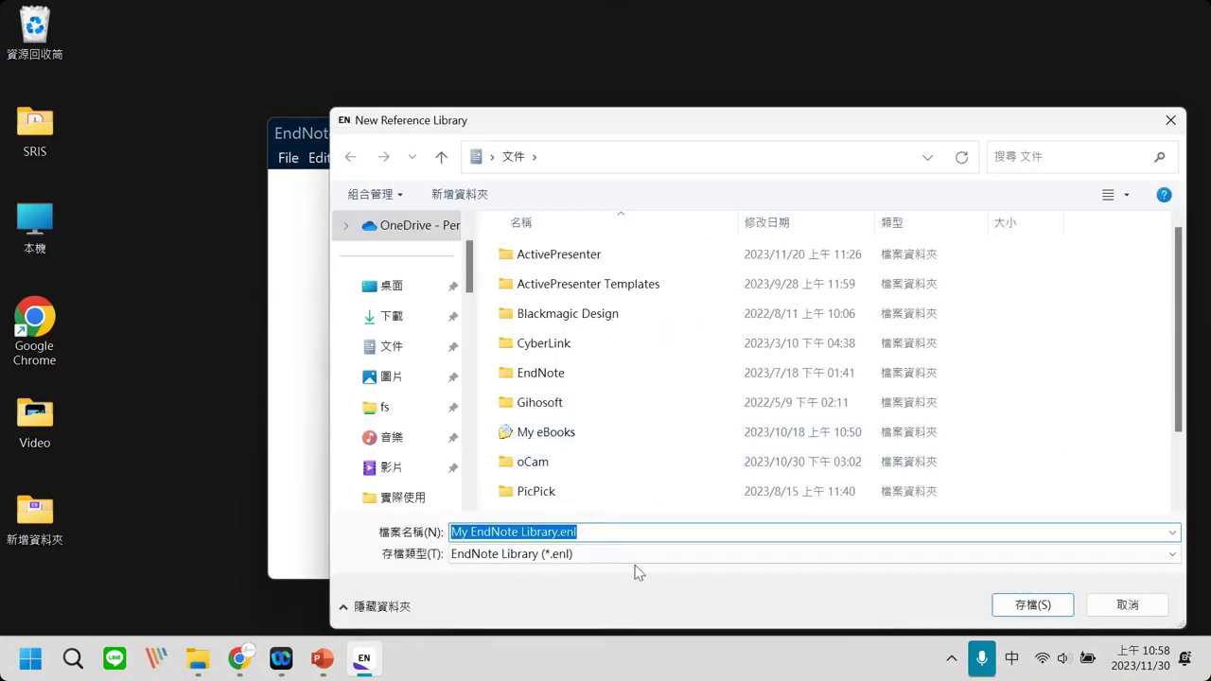
left_click(557, 531)
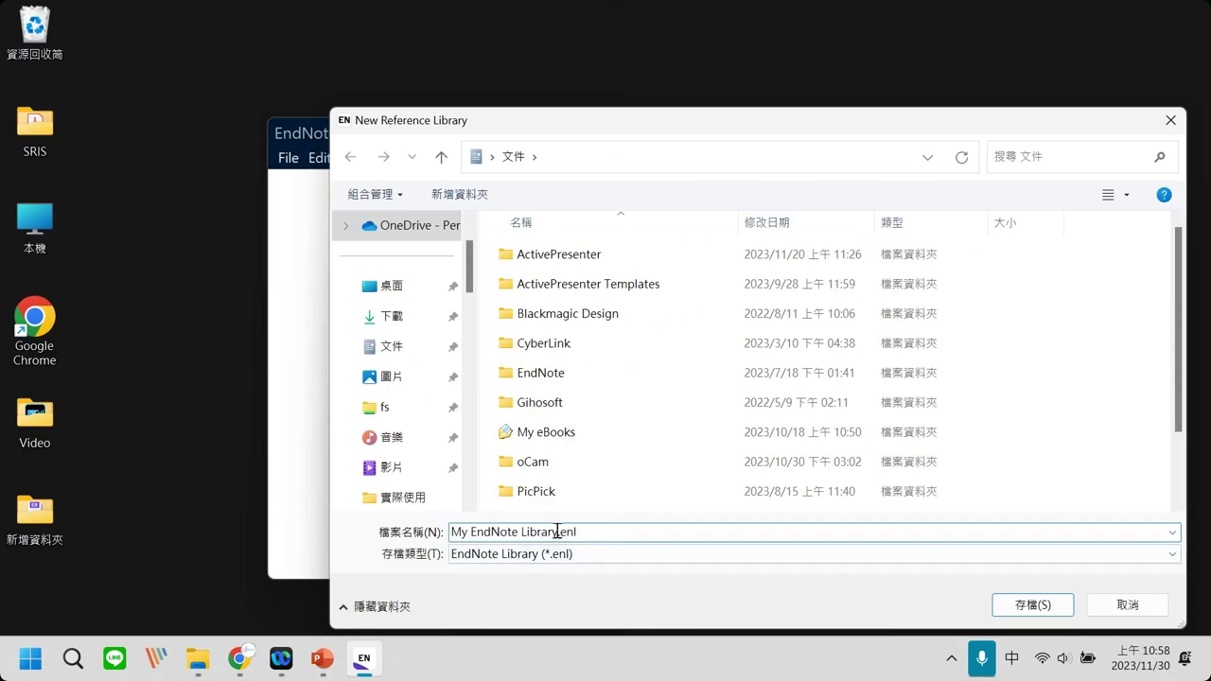
left_click_drag(557, 531, 425, 535)
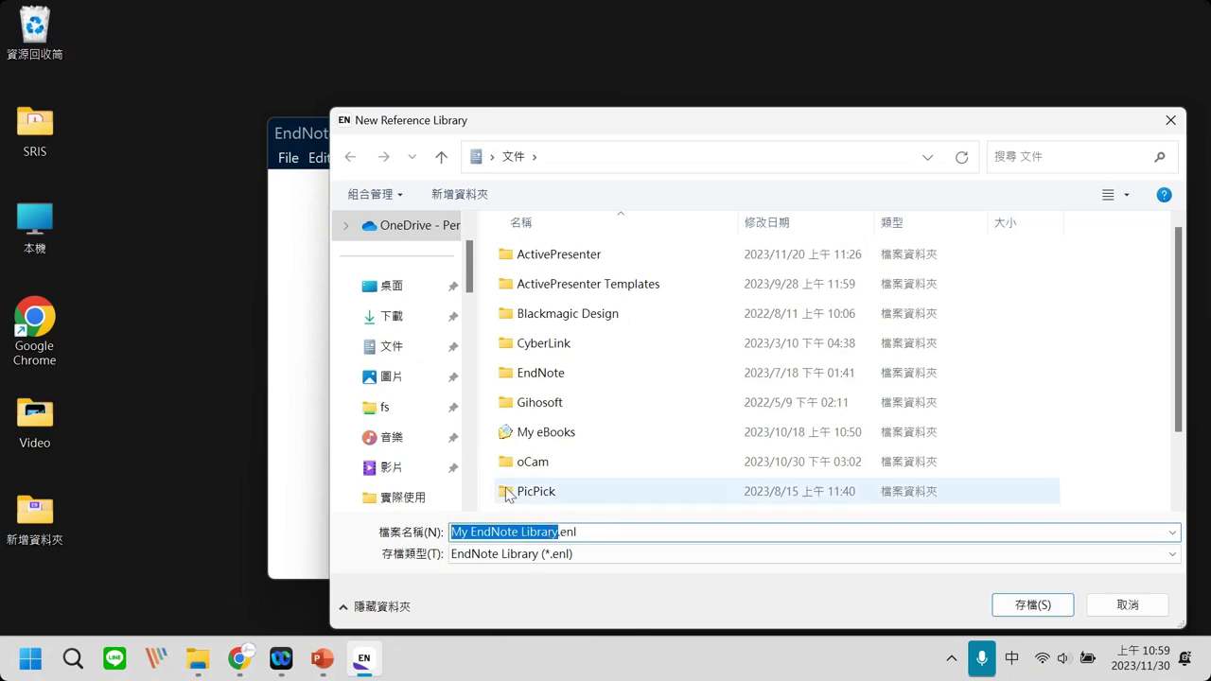
key("shift")
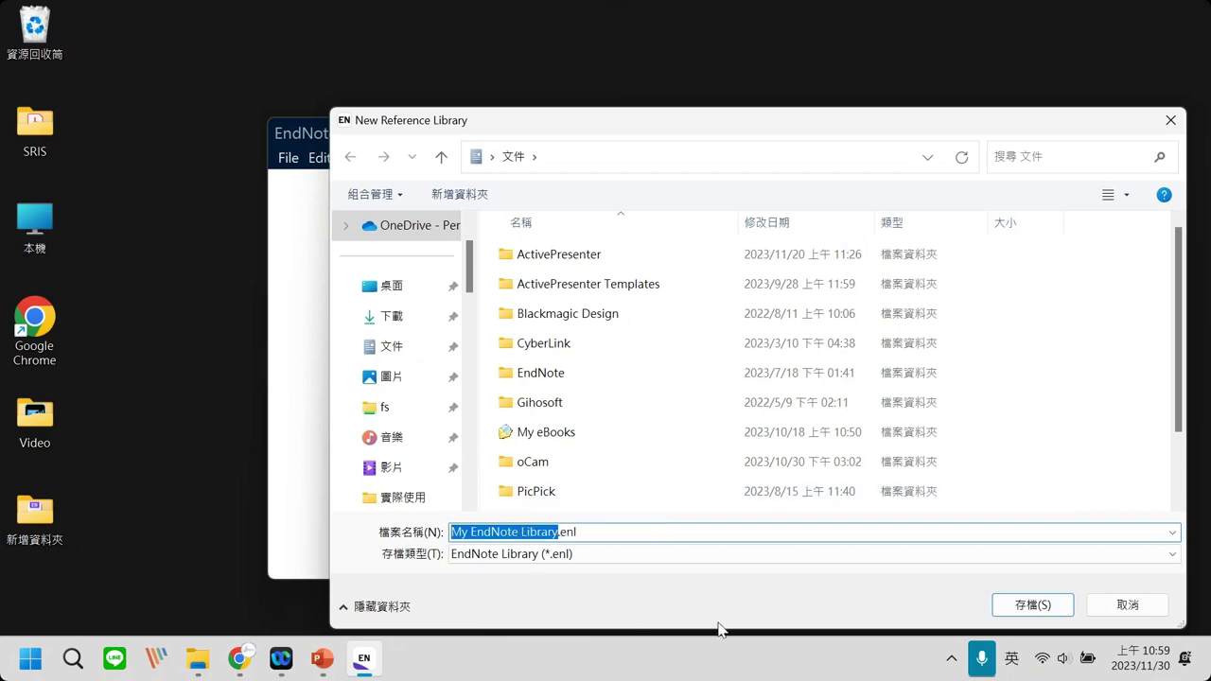
type("Jamie")
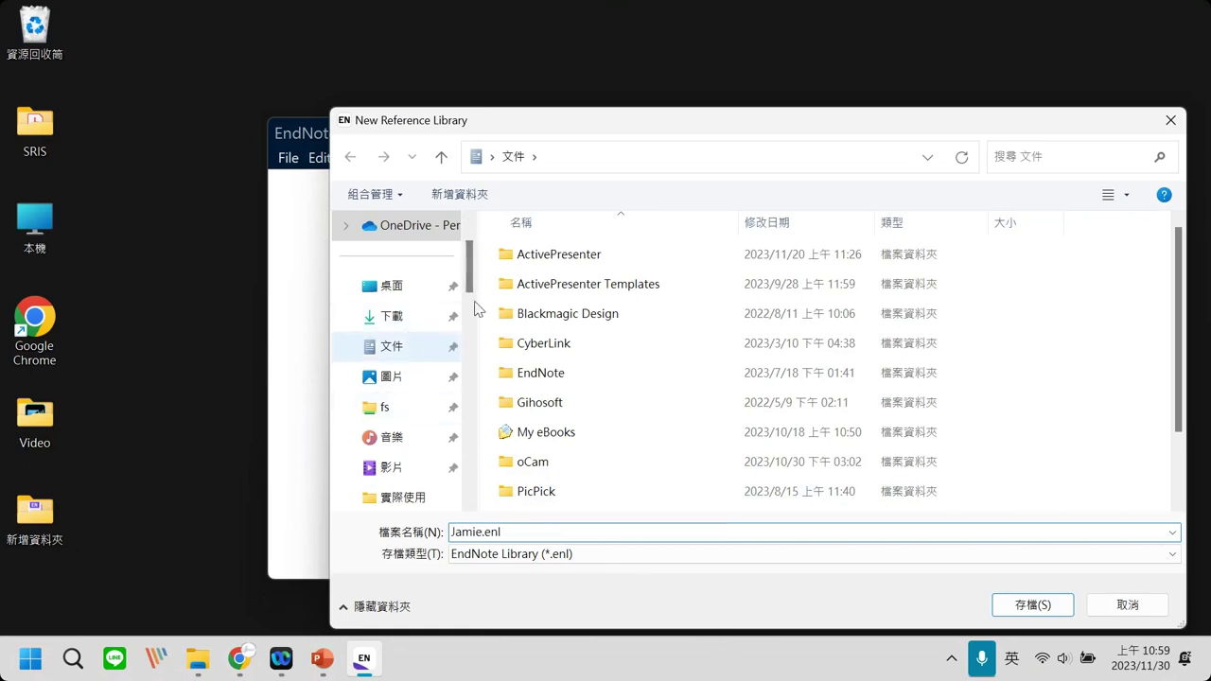
Choose the desktop (桌面) as the new library's location and save the library there.
left_click_drag(501, 119, 501, 115)
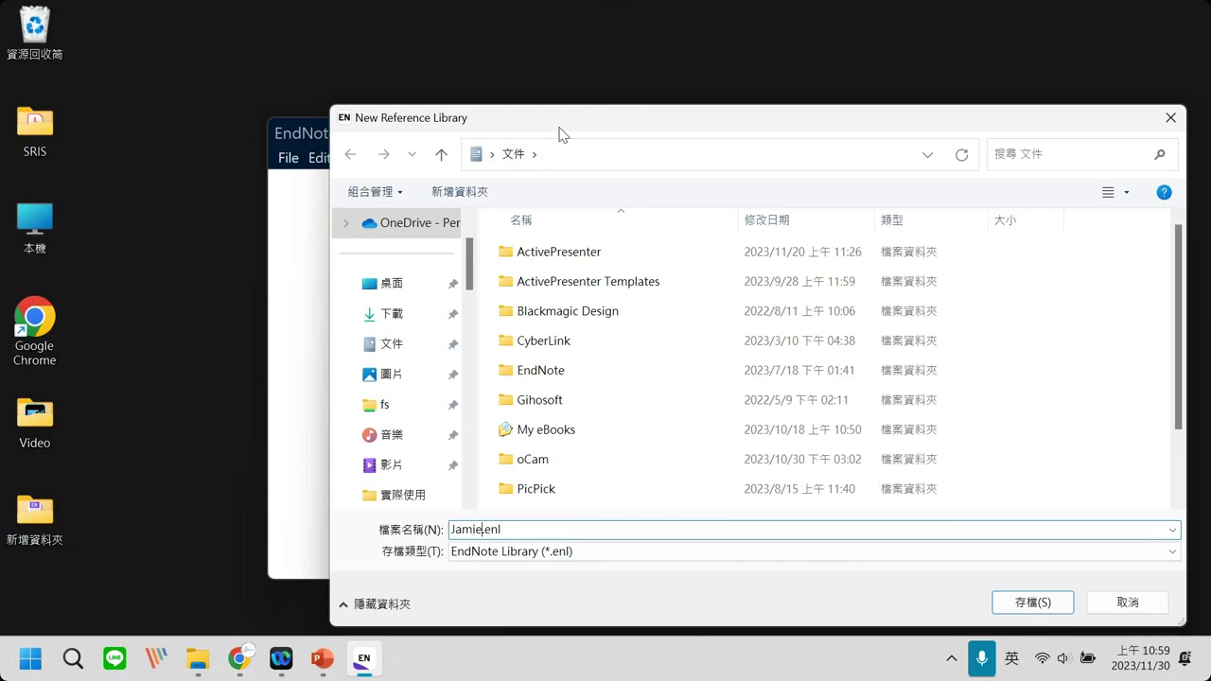
left_click(395, 284)
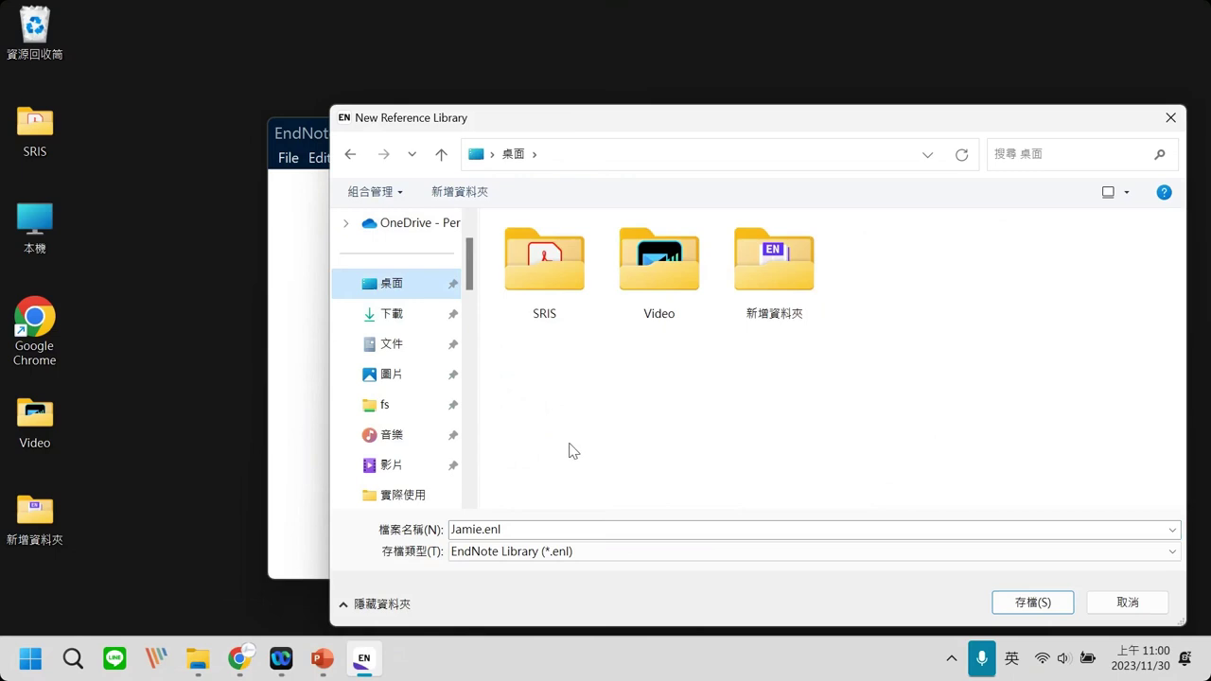
left_click(409, 529)
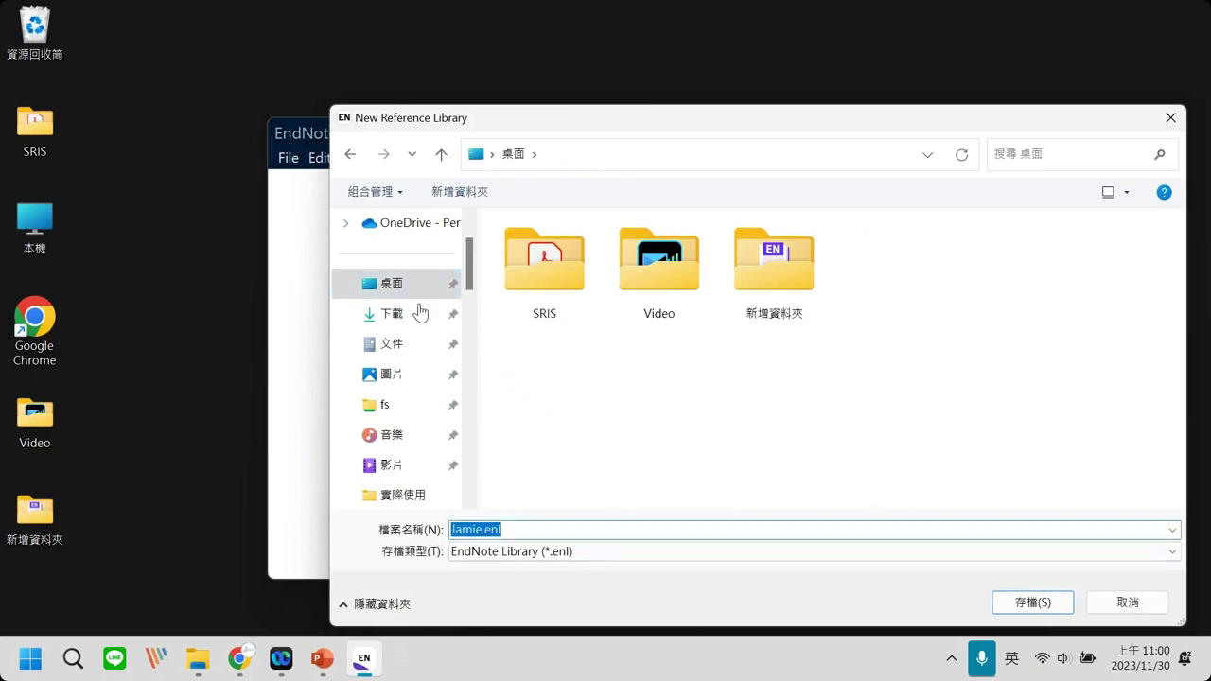
left_click(395, 286)
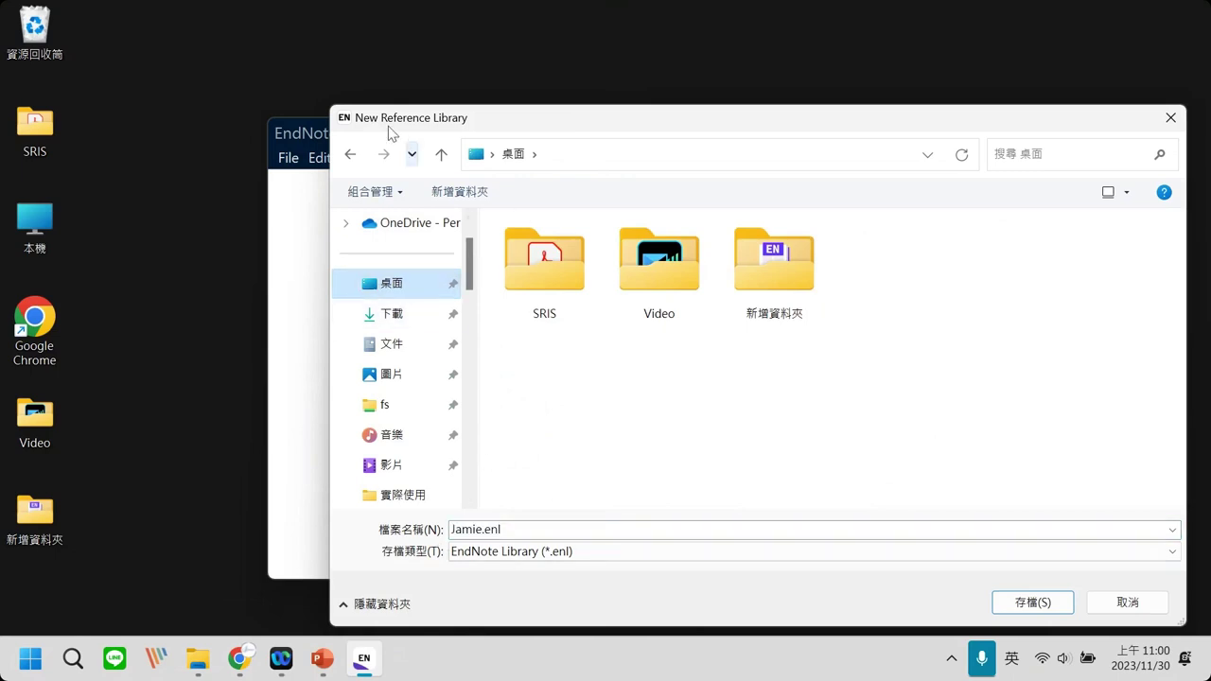
left_click_drag(388, 132, 406, 127)
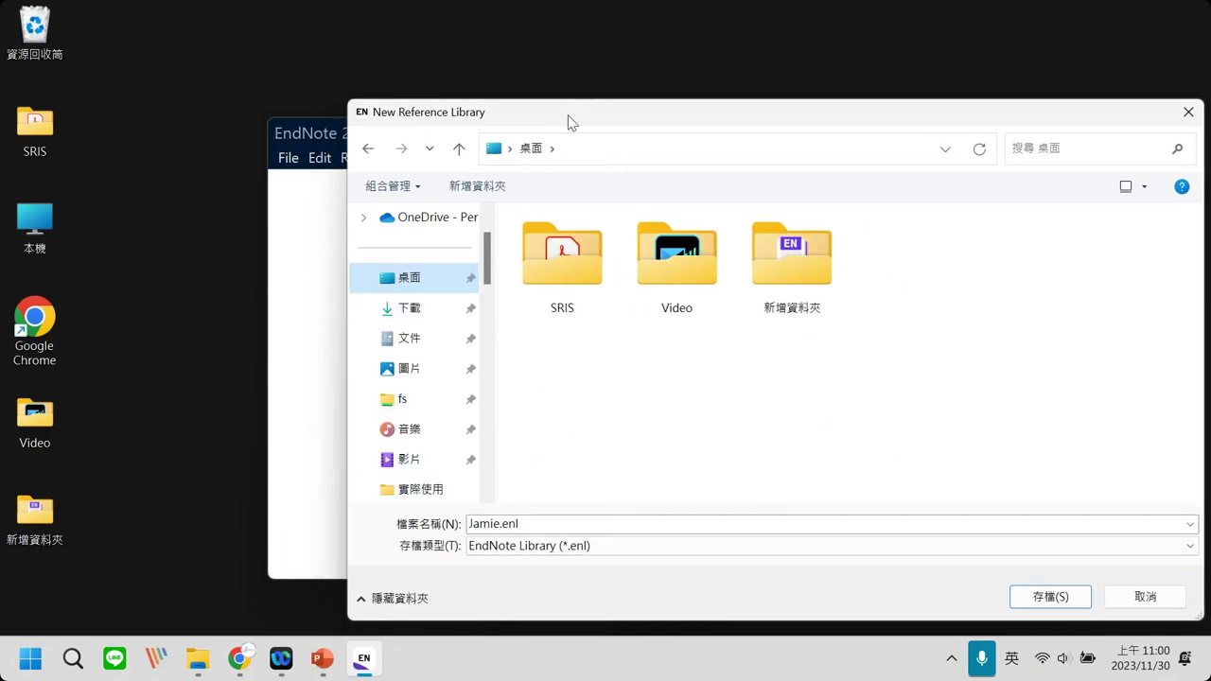
left_click_drag(571, 121, 409, 101)
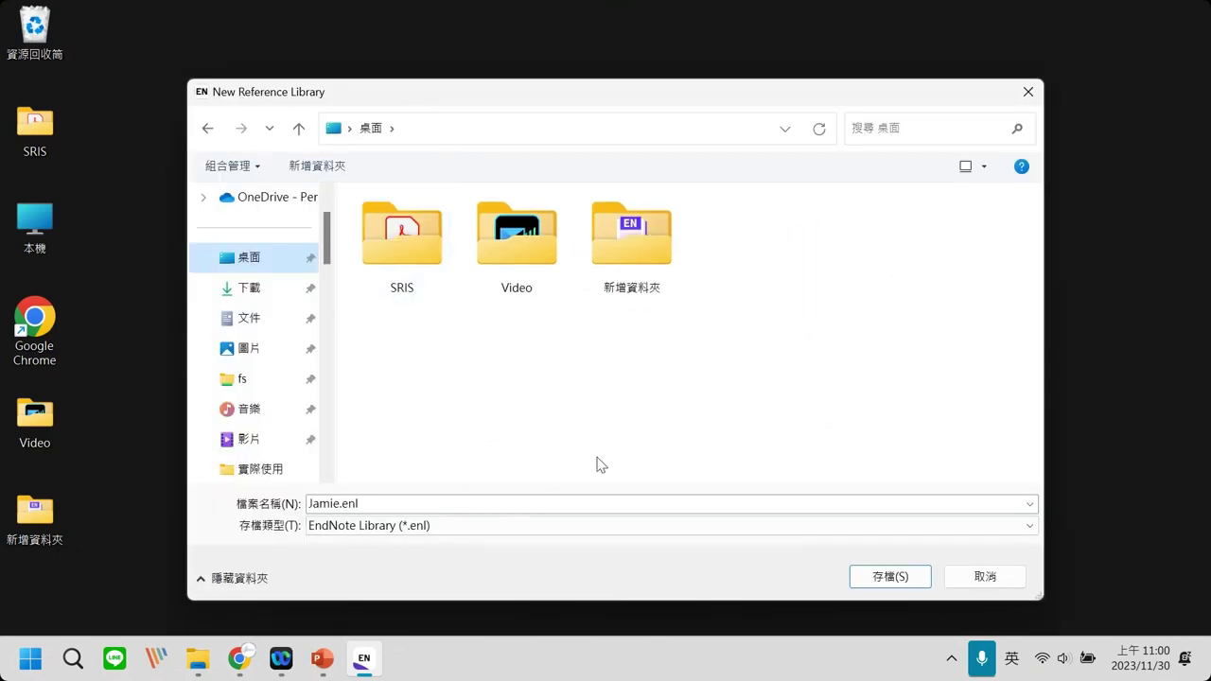
left_click(889, 577)
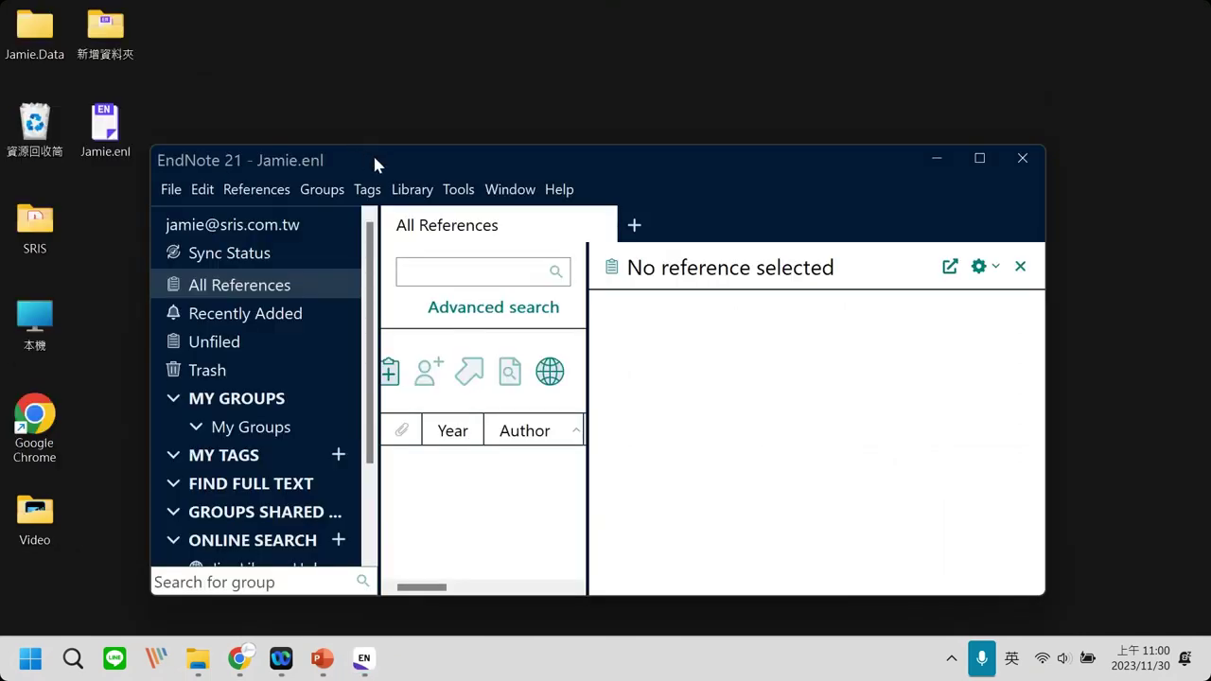
Maximize the EndNote library window and widen the Title column in the reference list.
double_click(374, 161)
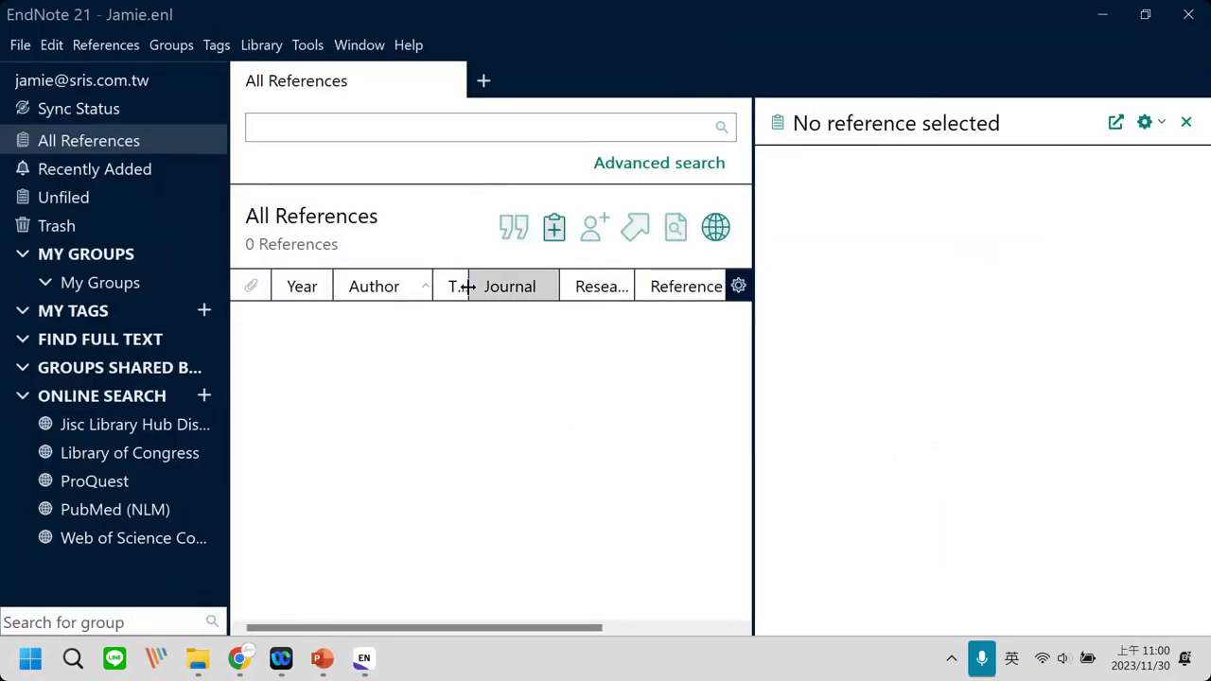
left_click_drag(467, 286, 599, 286)
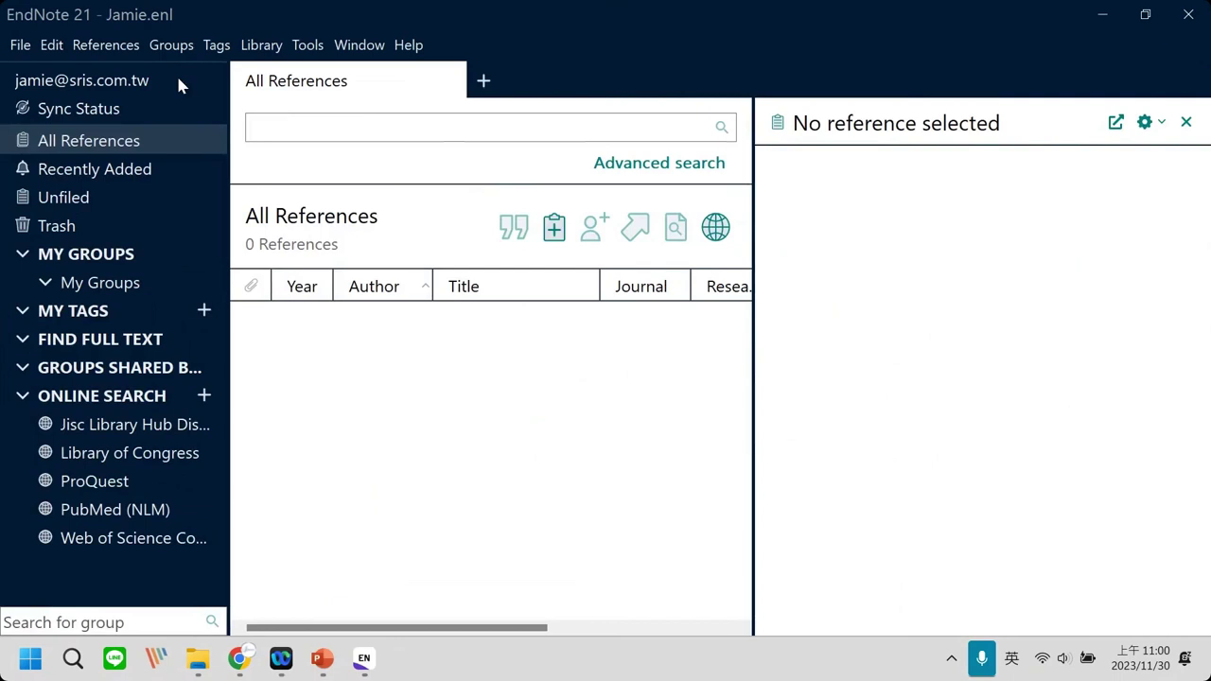
left_click(21, 48)
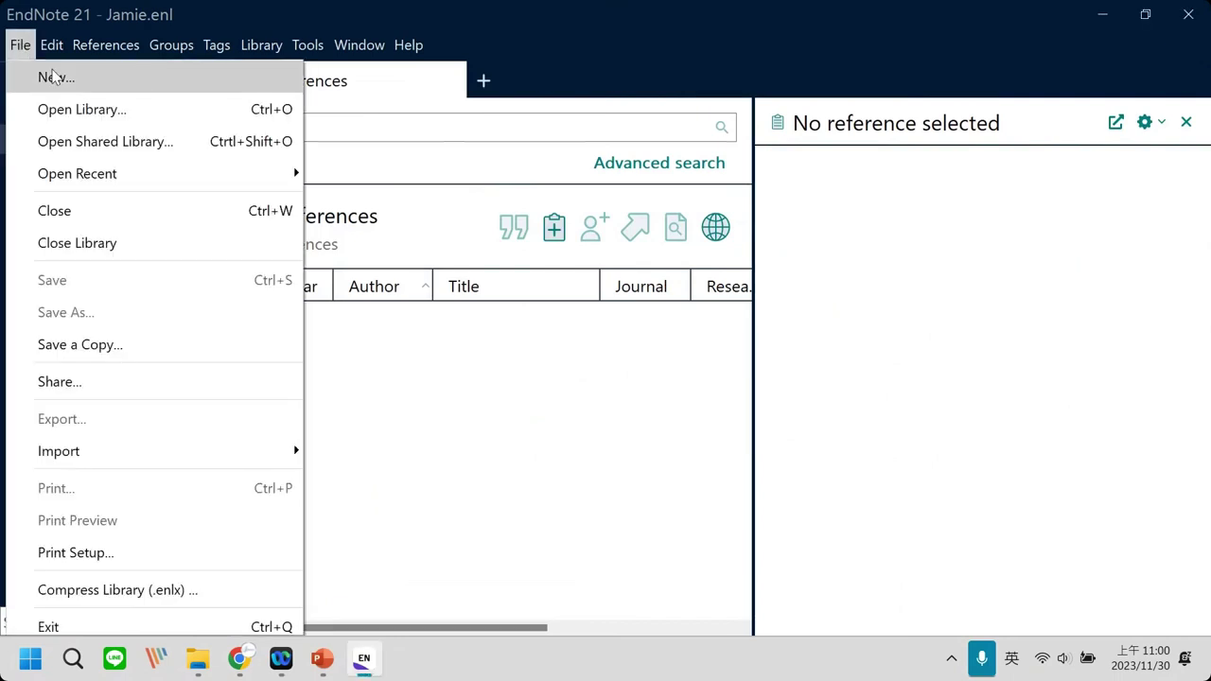
left_click(163, 66)
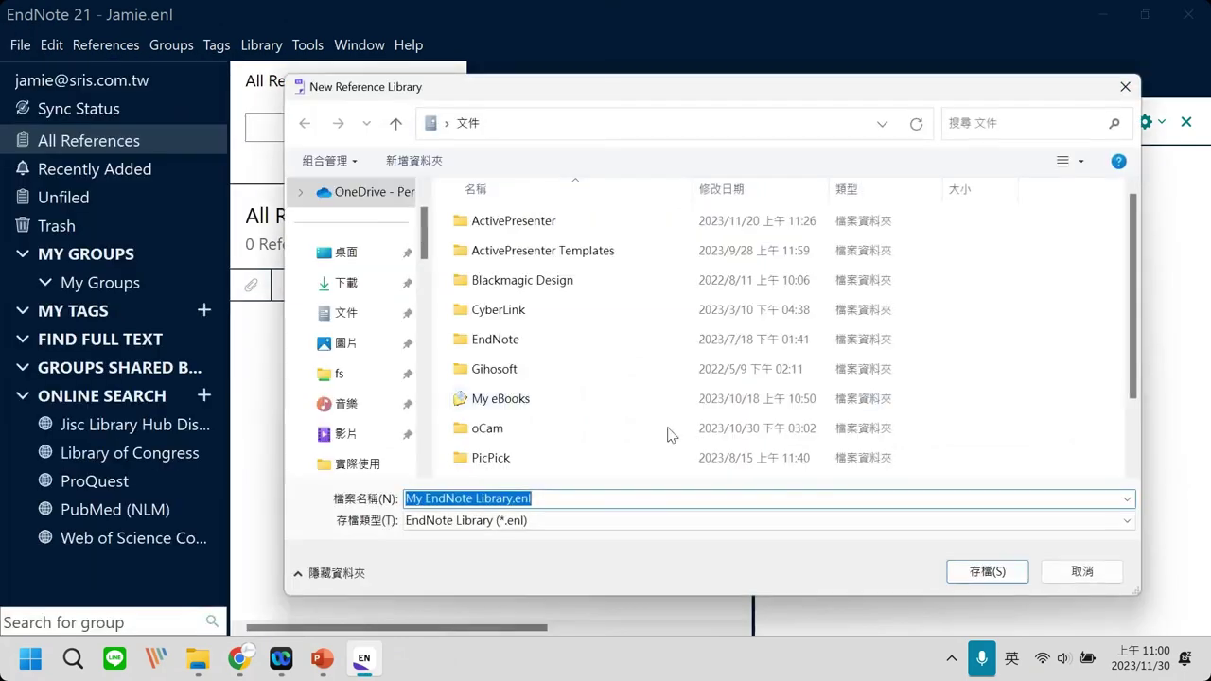
left_click(1129, 81)
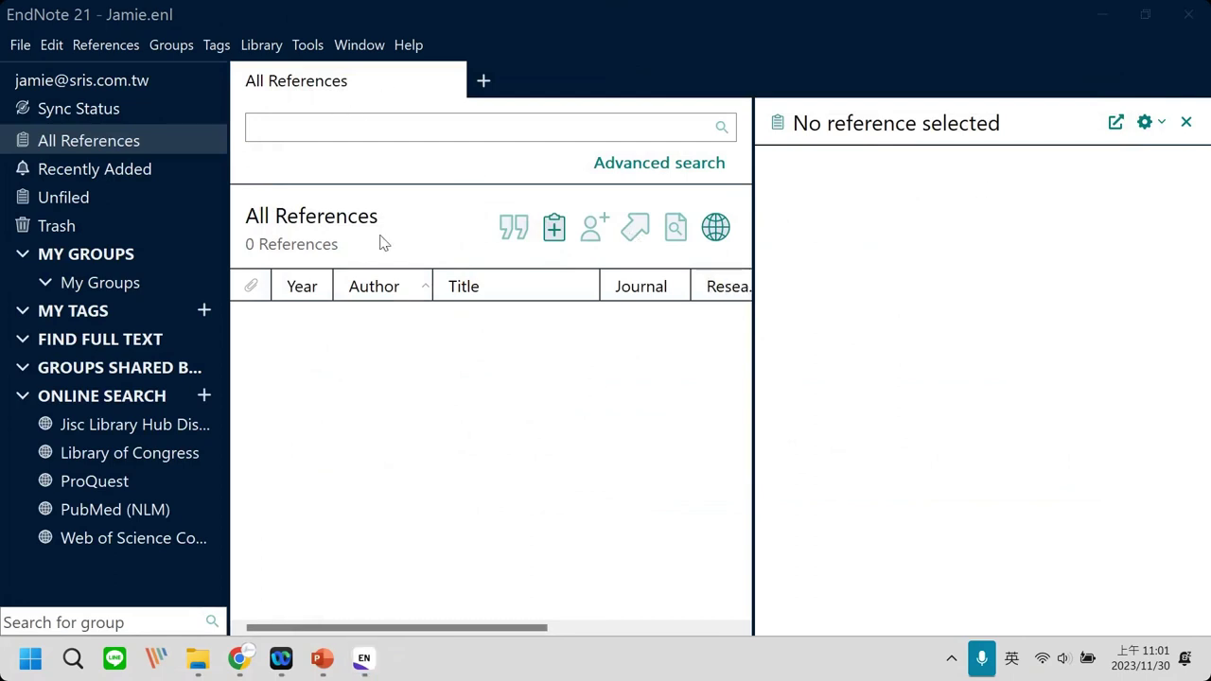
Close EndNote and rearrange the desktop, placing the library's .Data folder beneath its .enl file and the 新增資料夾 folder above the recycle bin.
left_click(1179, 28)
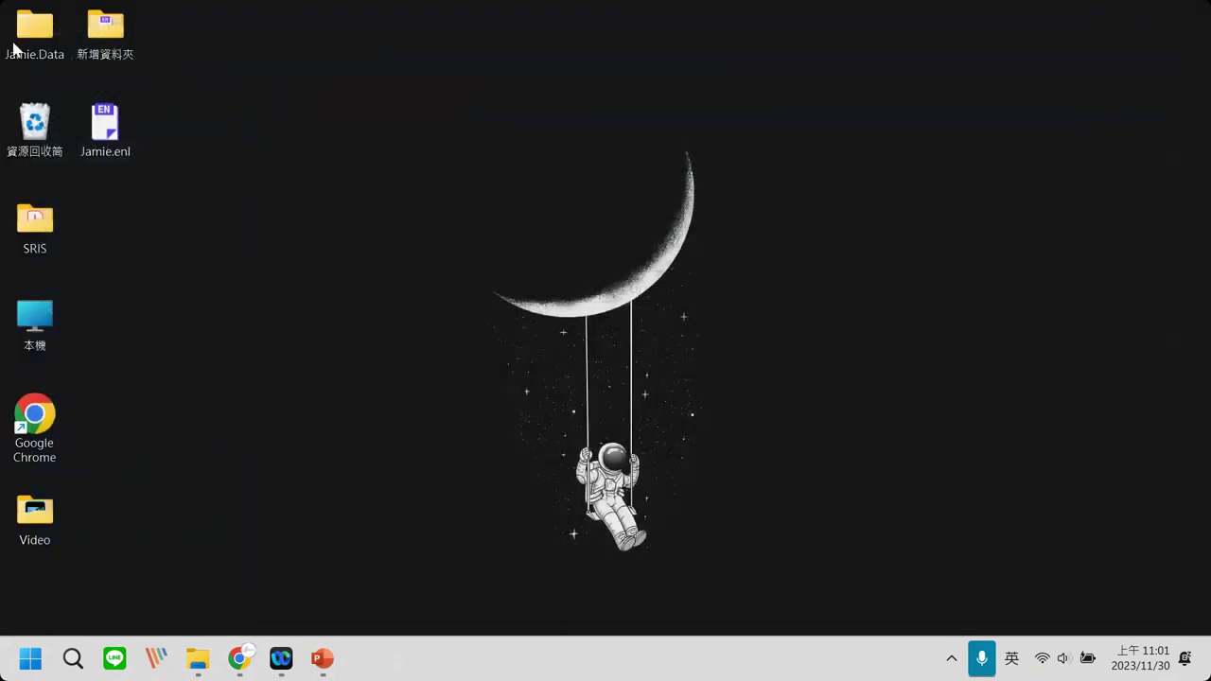
left_click_drag(13, 49, 95, 241)
left_click_drag(104, 28, 35, 29)
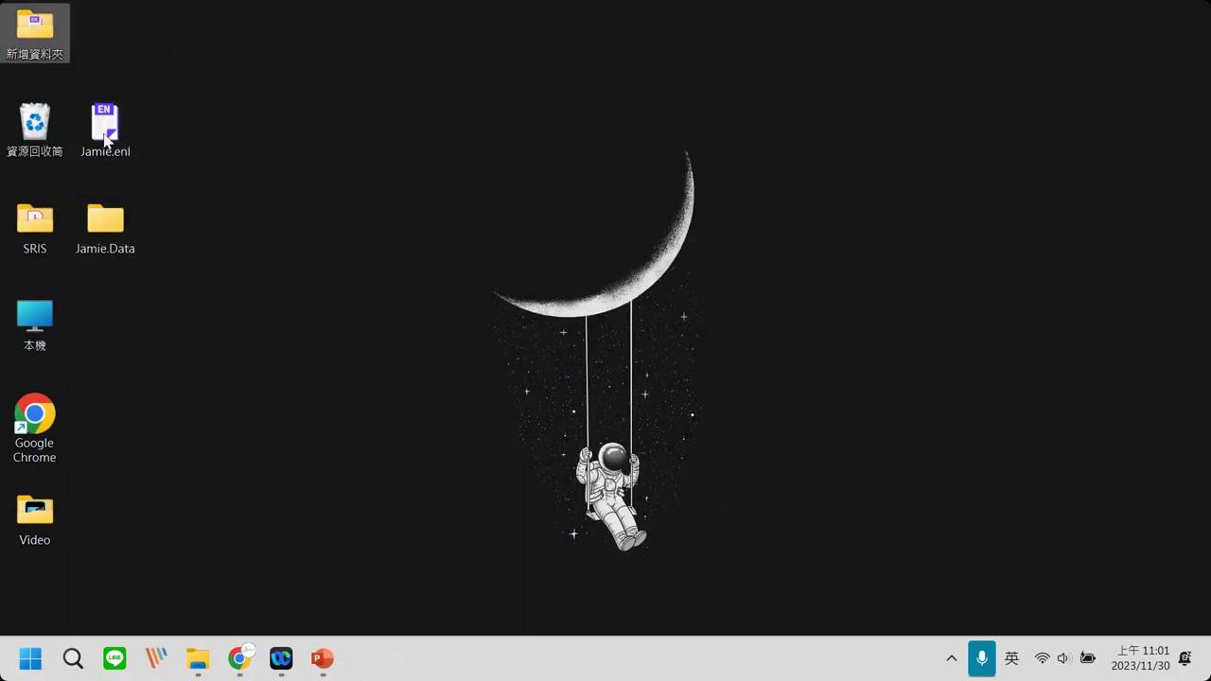
Reopen the library from its .enl file on the desktop and widen the Title column.
left_click(106, 133)
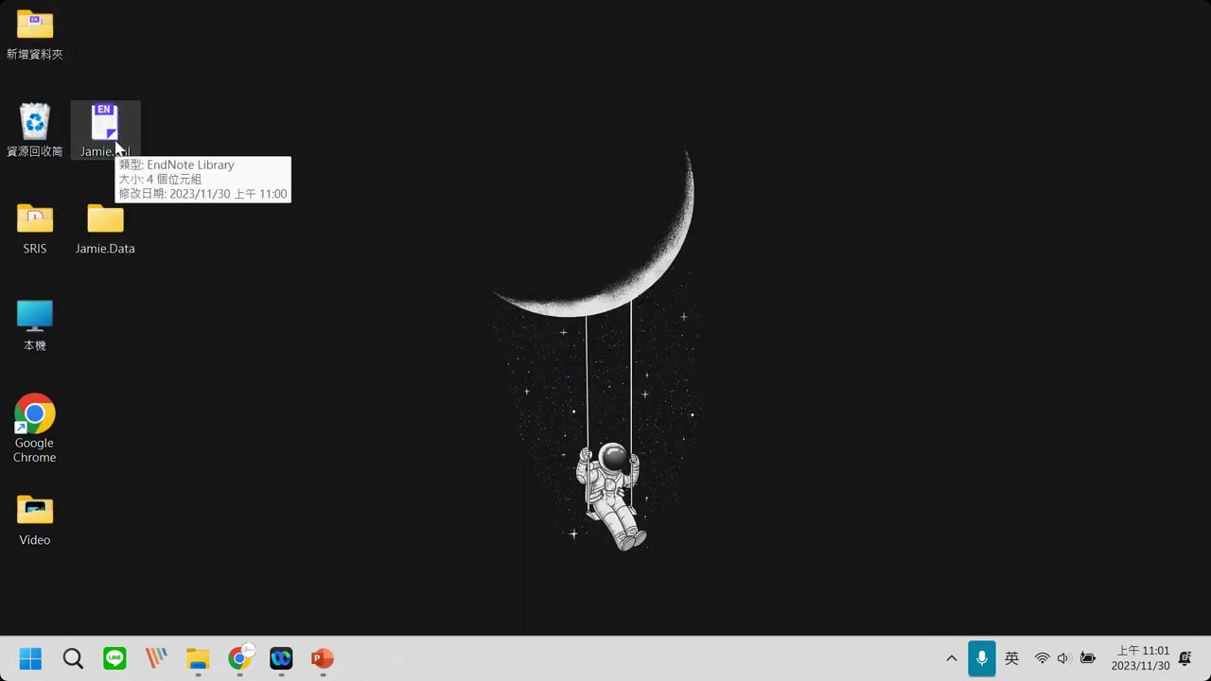
double_click(115, 147)
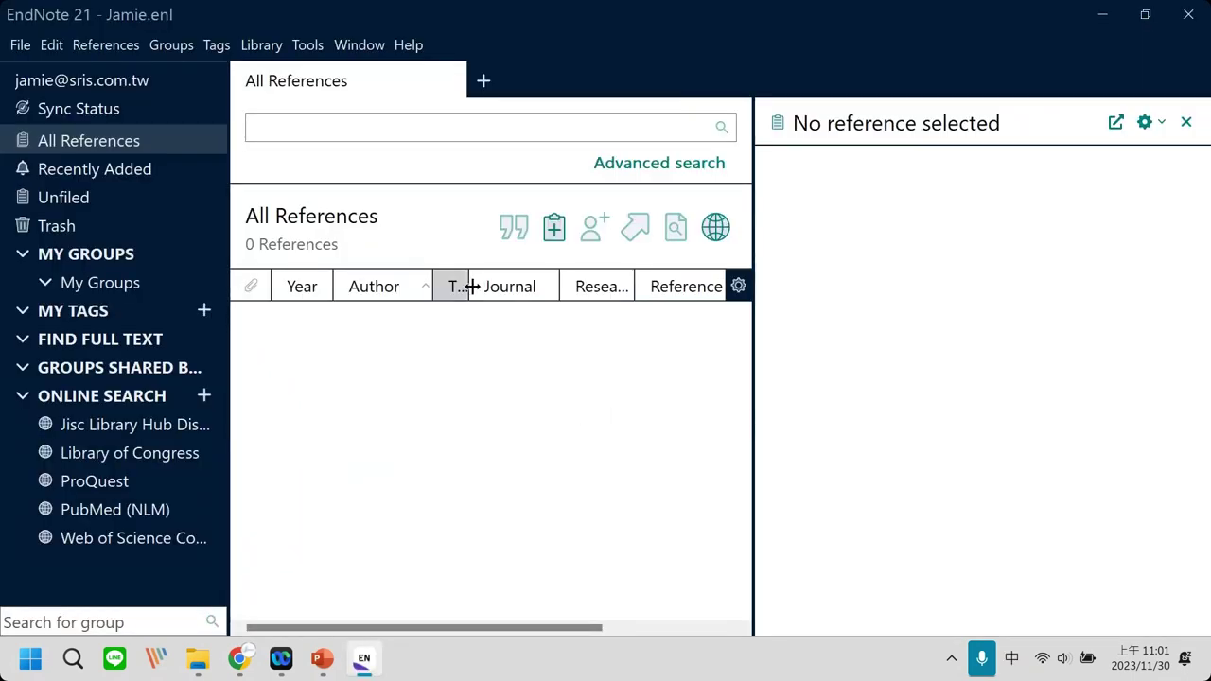
left_click_drag(472, 286, 608, 285)
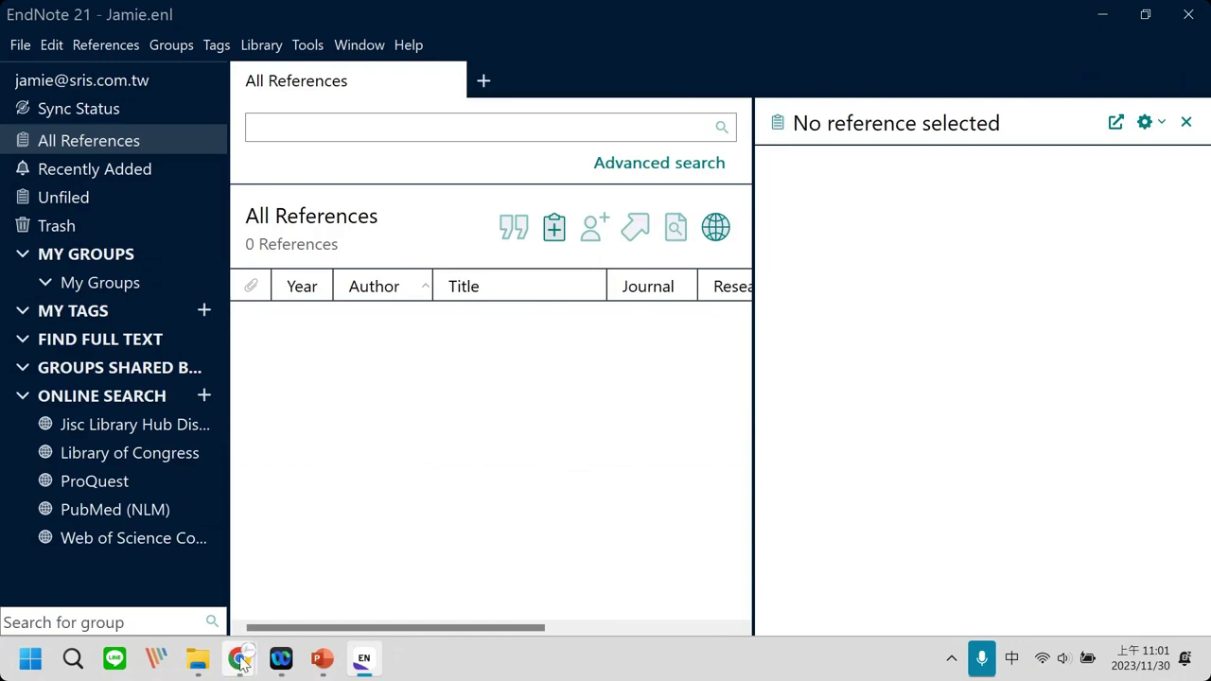
Switch to Chrome and show the electronic resources search (電子資源查詢) on the university library's homepage.
mouse_move(237, 665)
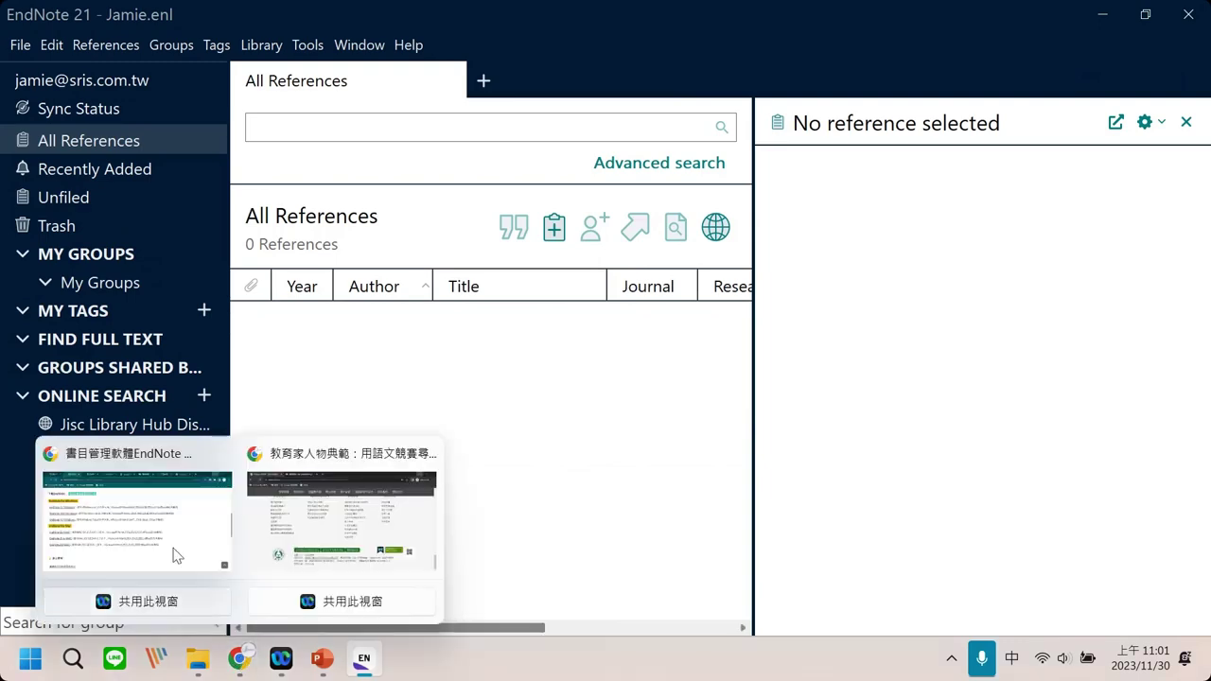
left_click(175, 555)
left_click(71, 16)
scroll(671, 487, "up", 1)
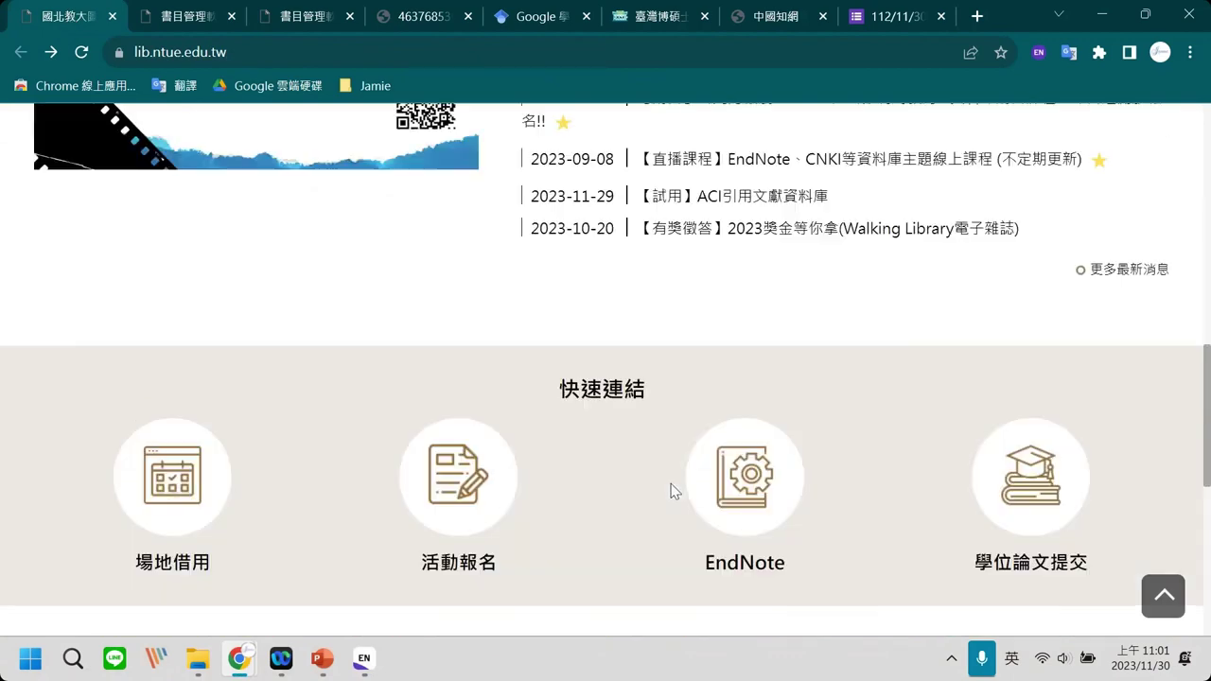
scroll(672, 490, "up", 10)
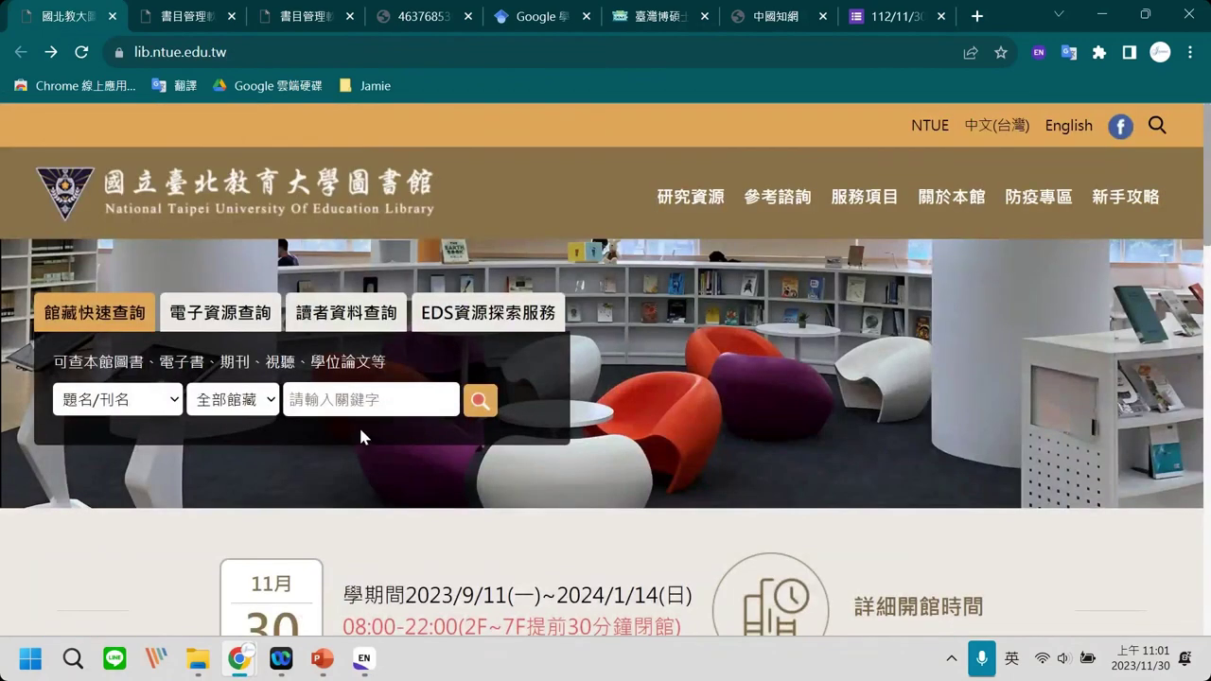
left_click(234, 321)
left_click(208, 386)
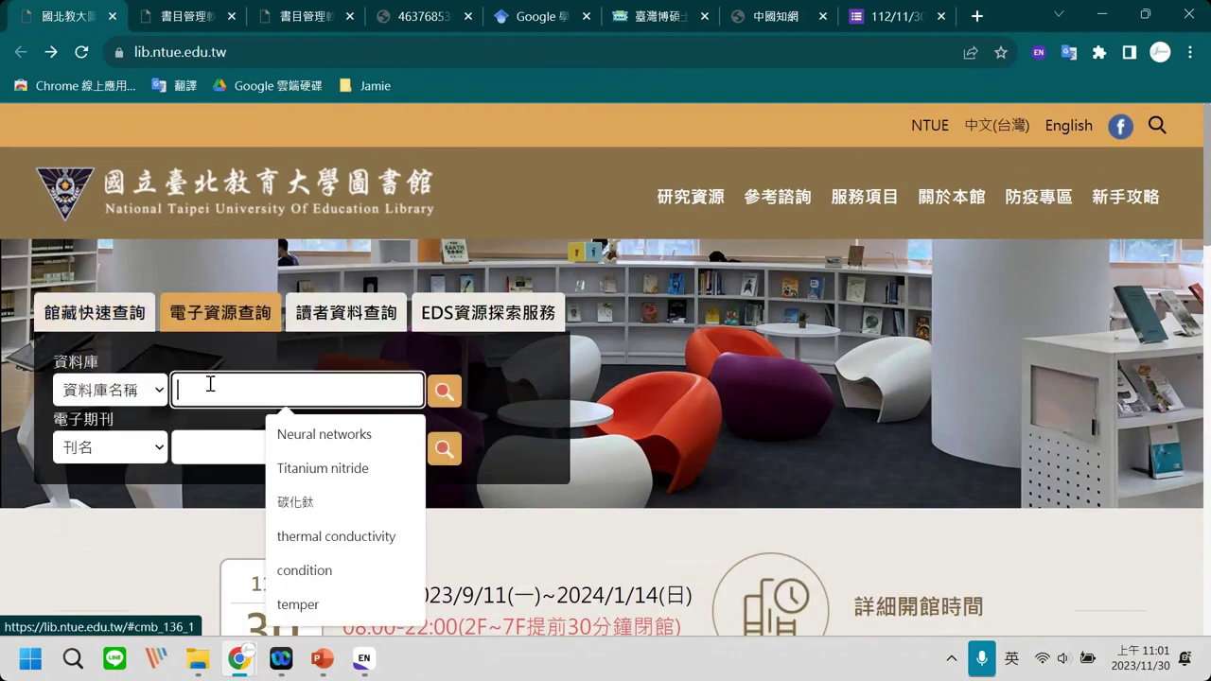
left_click(561, 404)
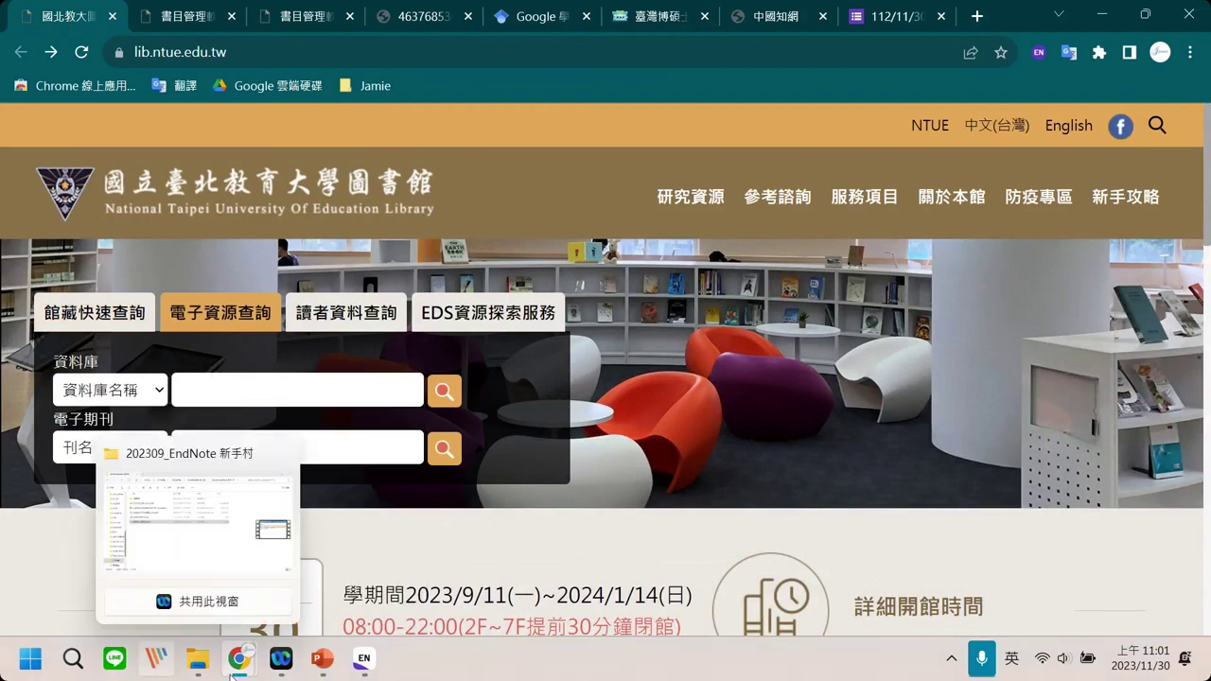
Search Google Scholar for "language education" and dismiss the translation pop-up.
mouse_move(239, 659)
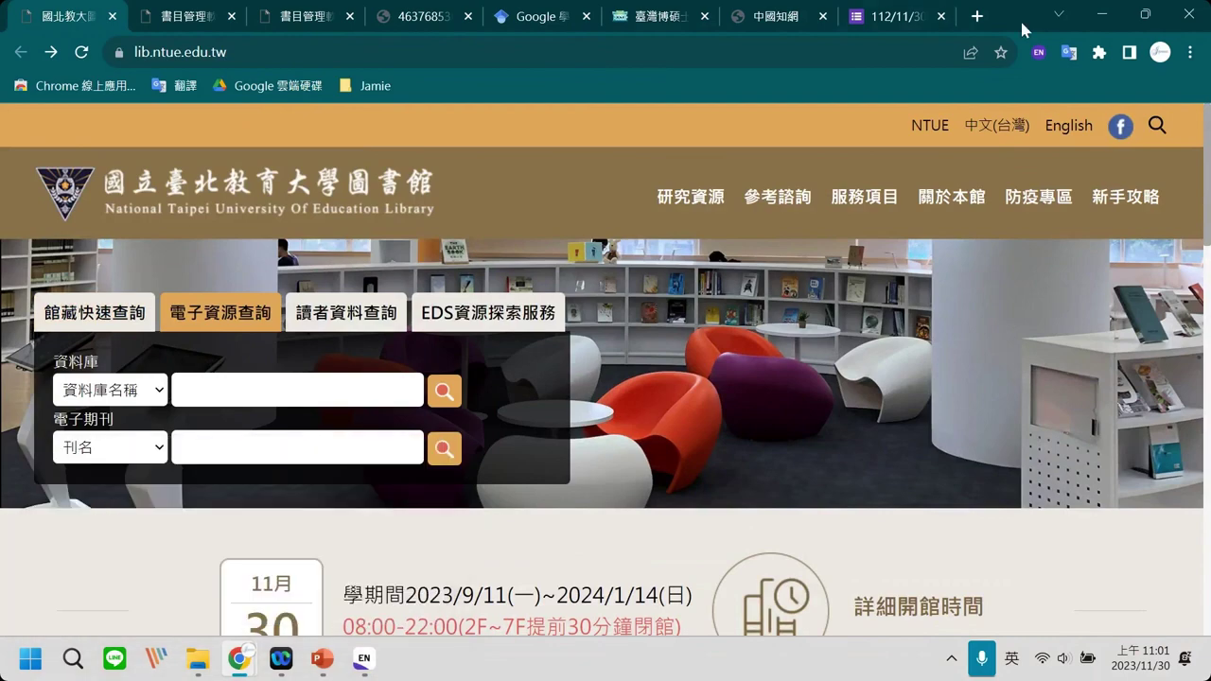
double_click(1019, 18)
key("ctrl+5")
double_click(959, 83)
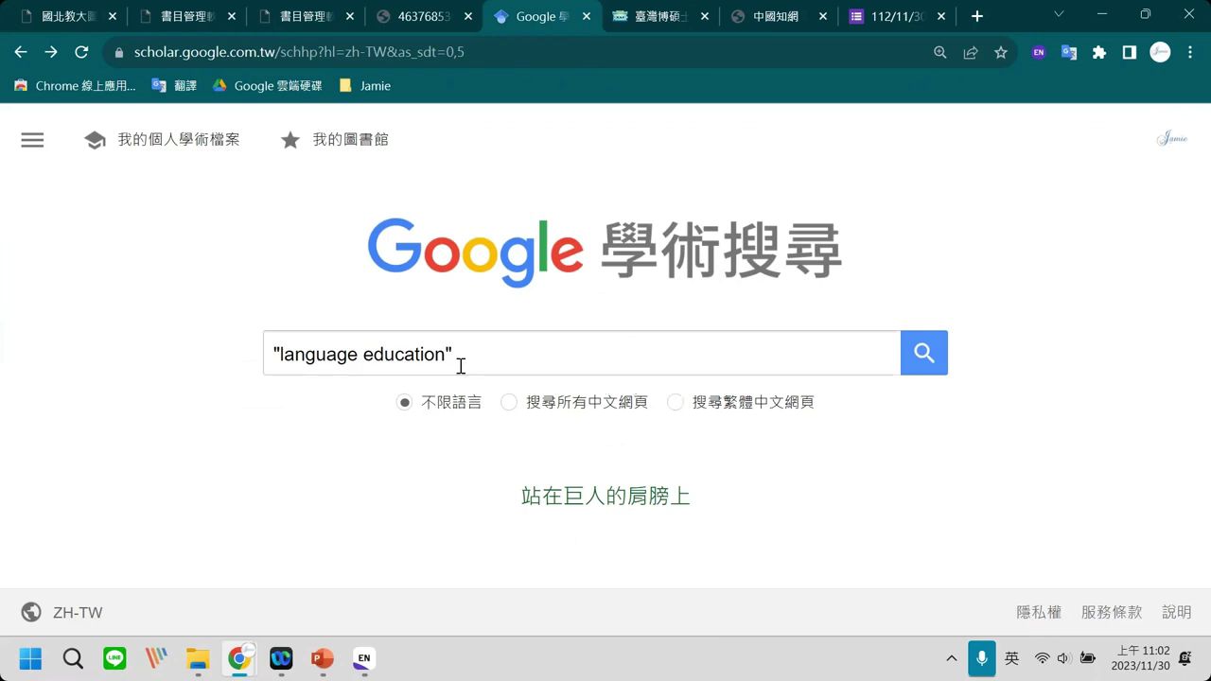
left_click_drag(460, 366, 100, 368)
left_click(100, 368)
left_click(932, 369)
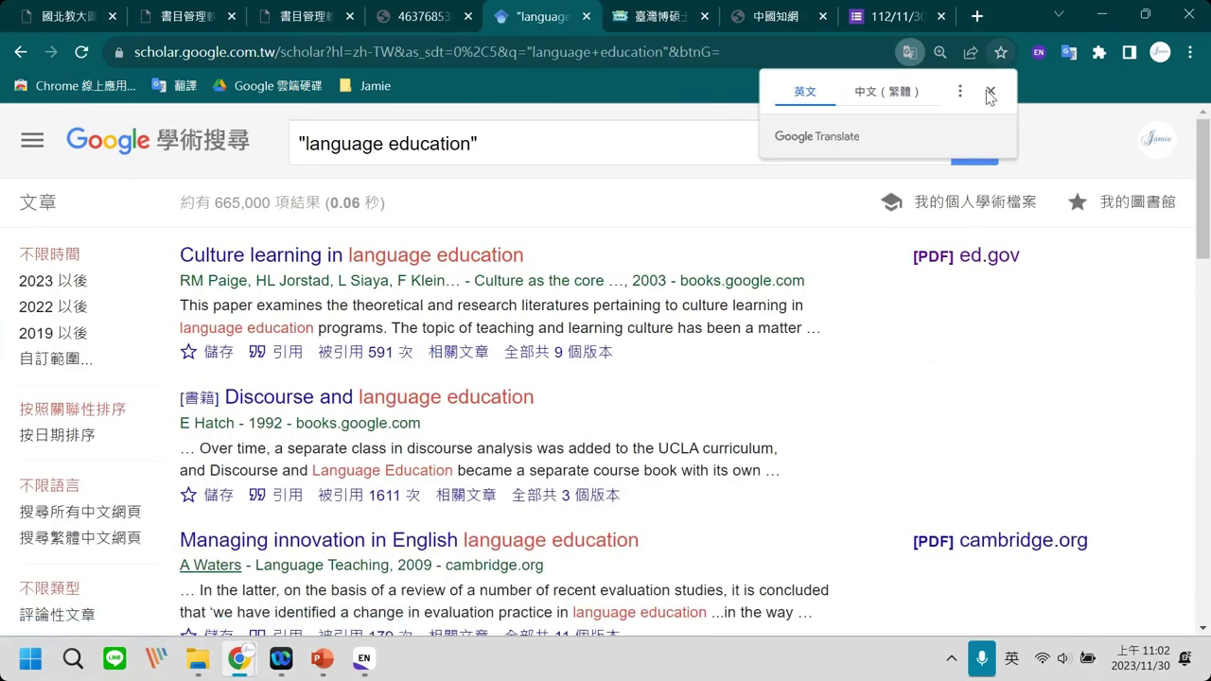
left_click(990, 91)
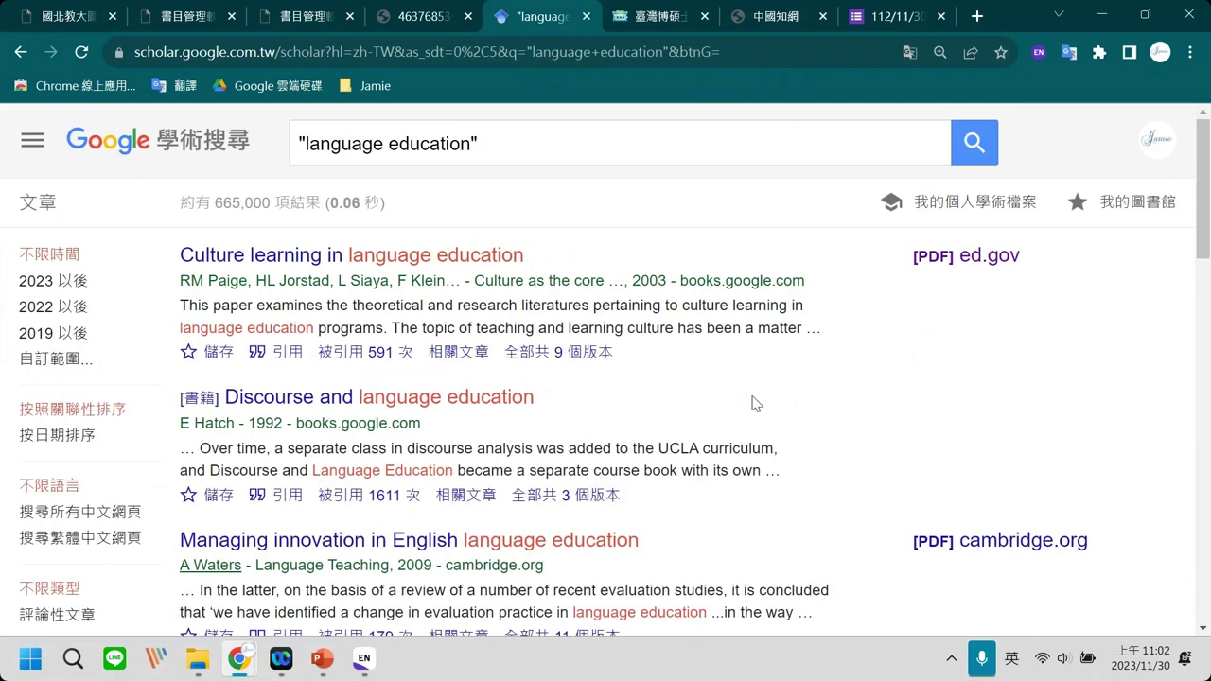
Export the citation of "Culture learning in language education" in EndNote format, import it into the EndNote library, and return to the search results.
left_click(288, 353)
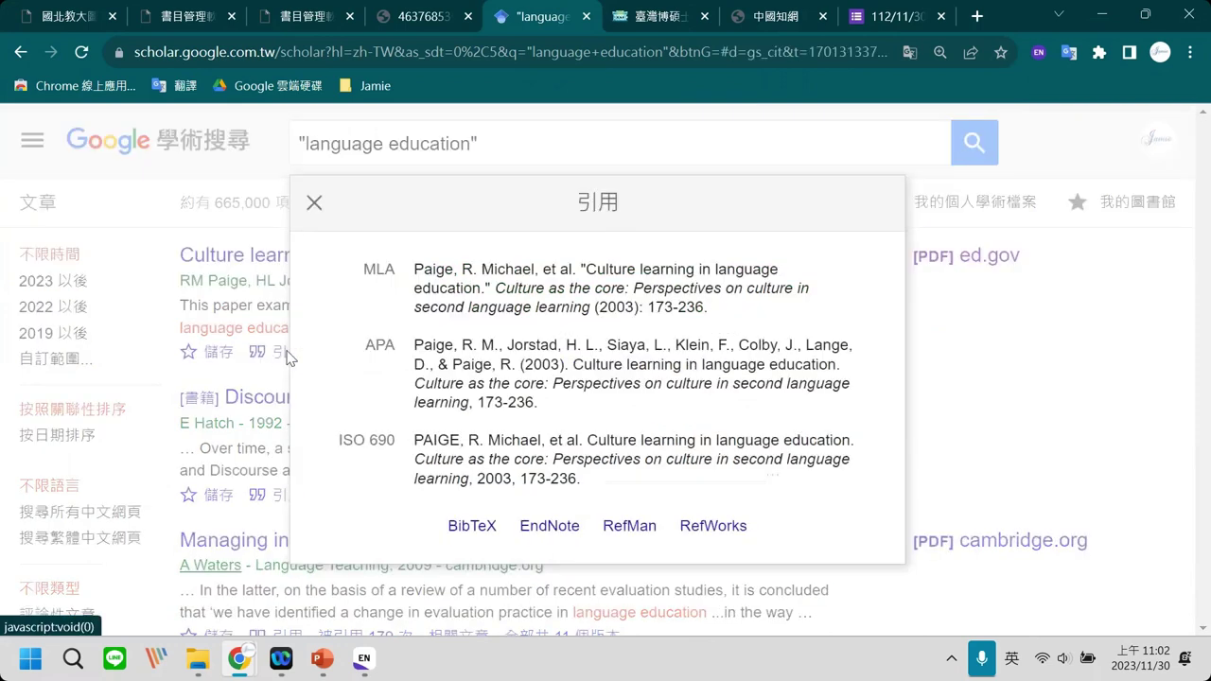
left_click(566, 535)
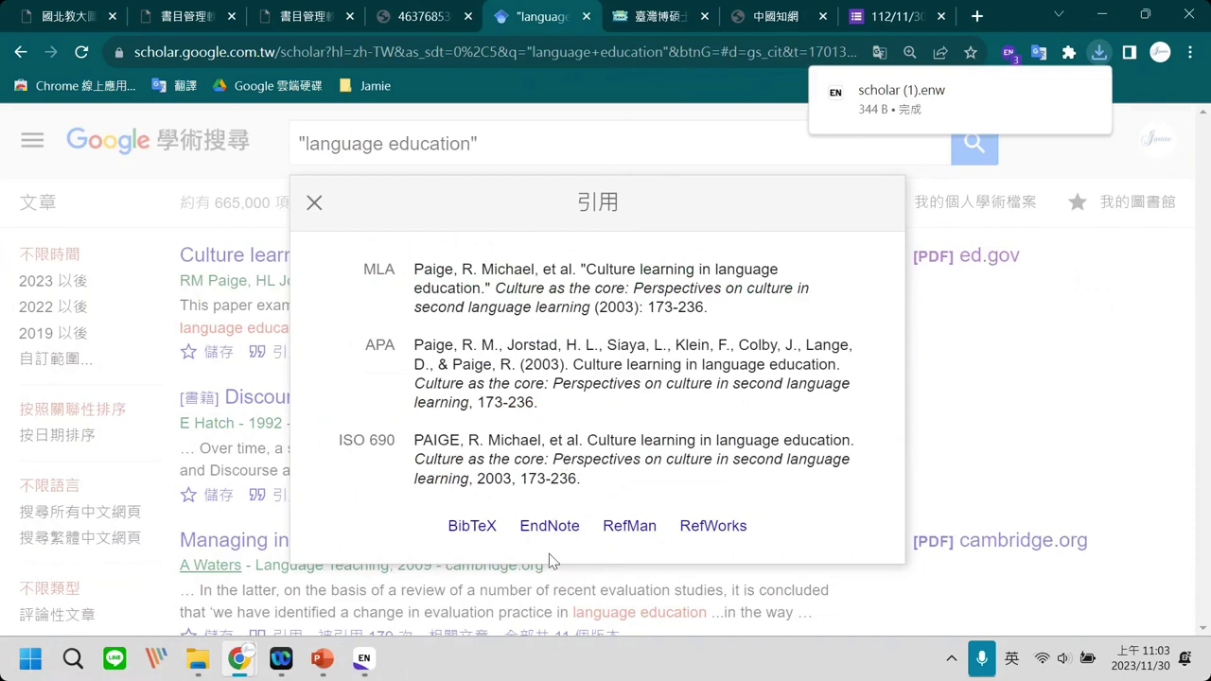
mouse_move(950, 115)
left_click(960, 107)
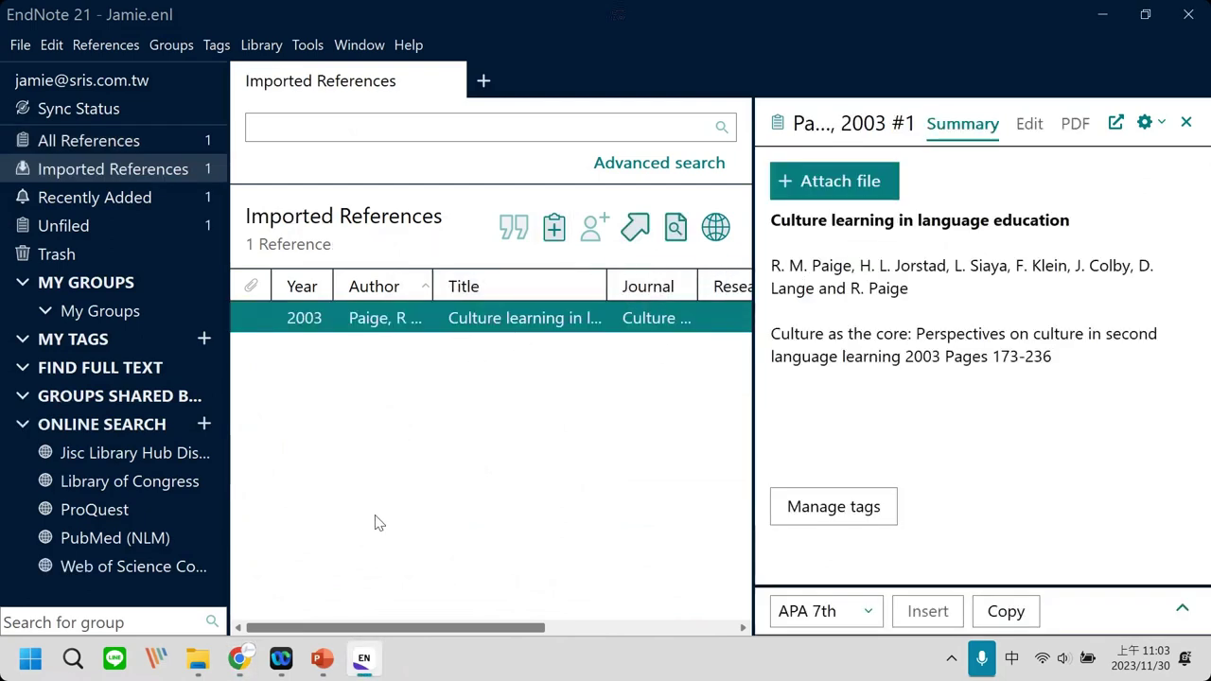
mouse_move(364, 662)
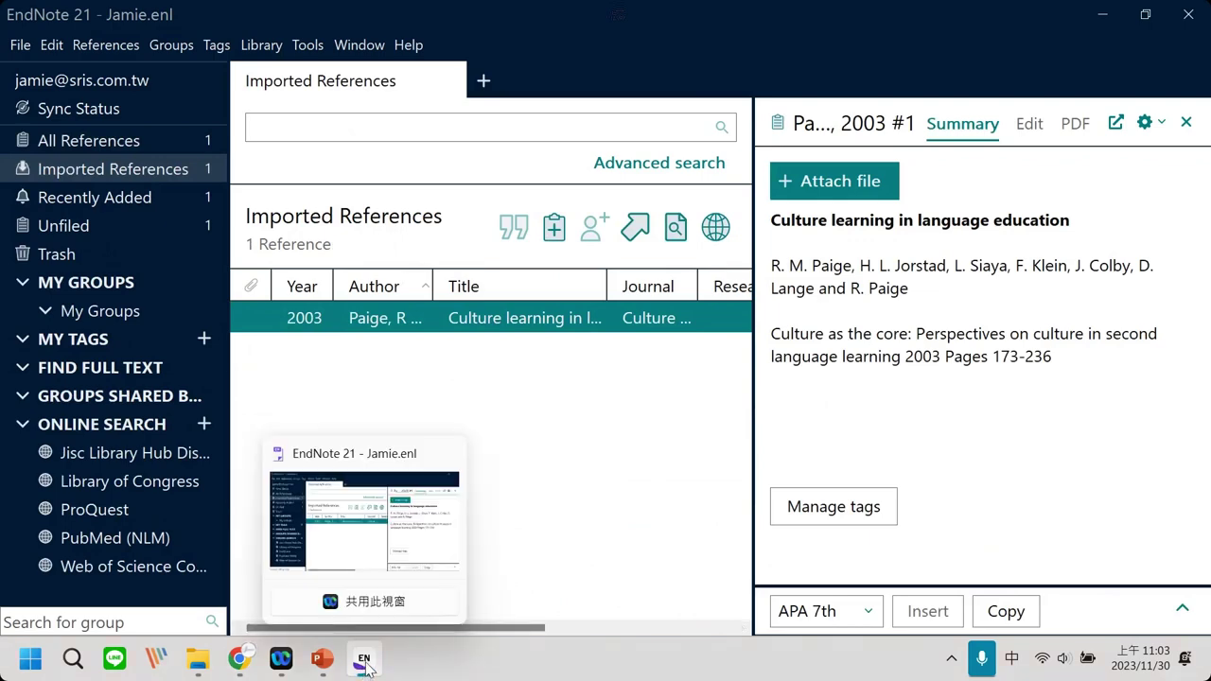
left_click(364, 662)
left_click(314, 201)
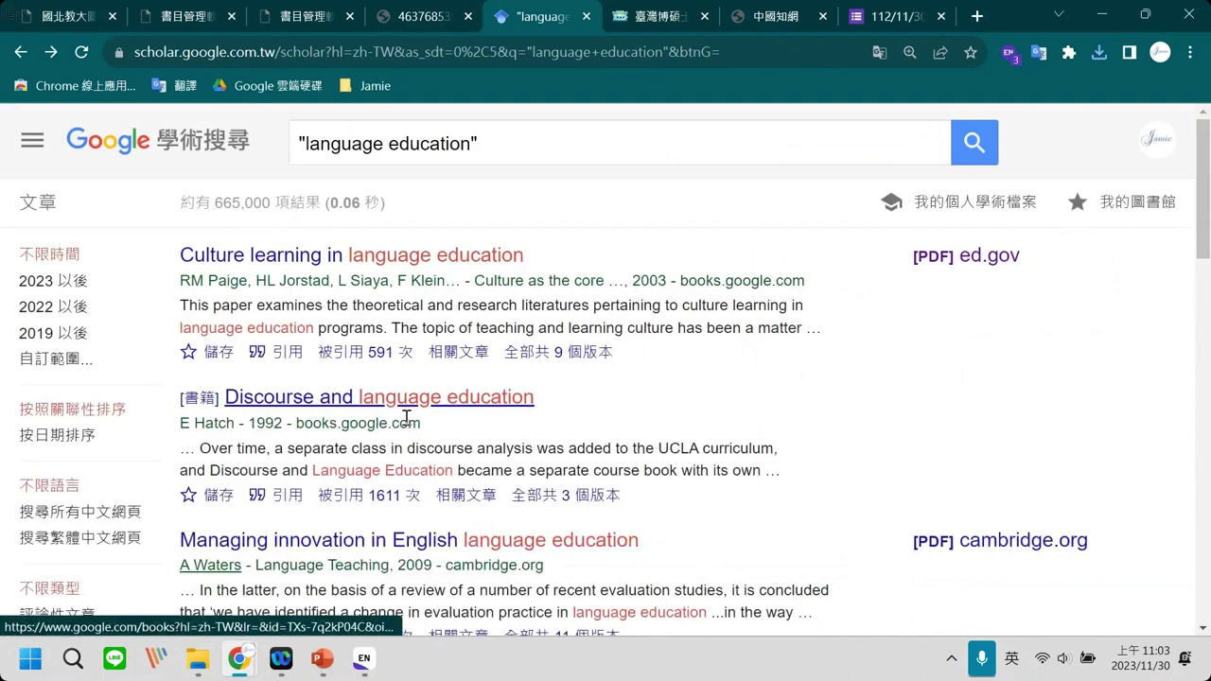
View the citation and export formats for "Managing innovation in English language education", then close them.
scroll(289, 549, "down", 1)
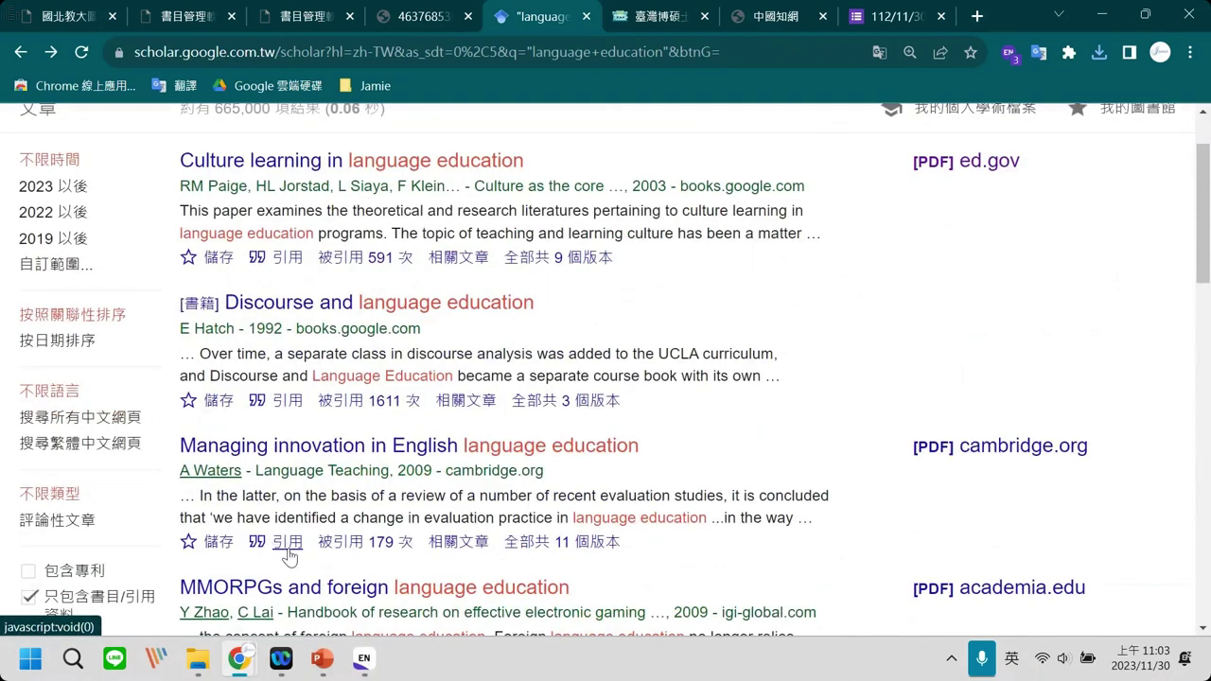
left_click(287, 543)
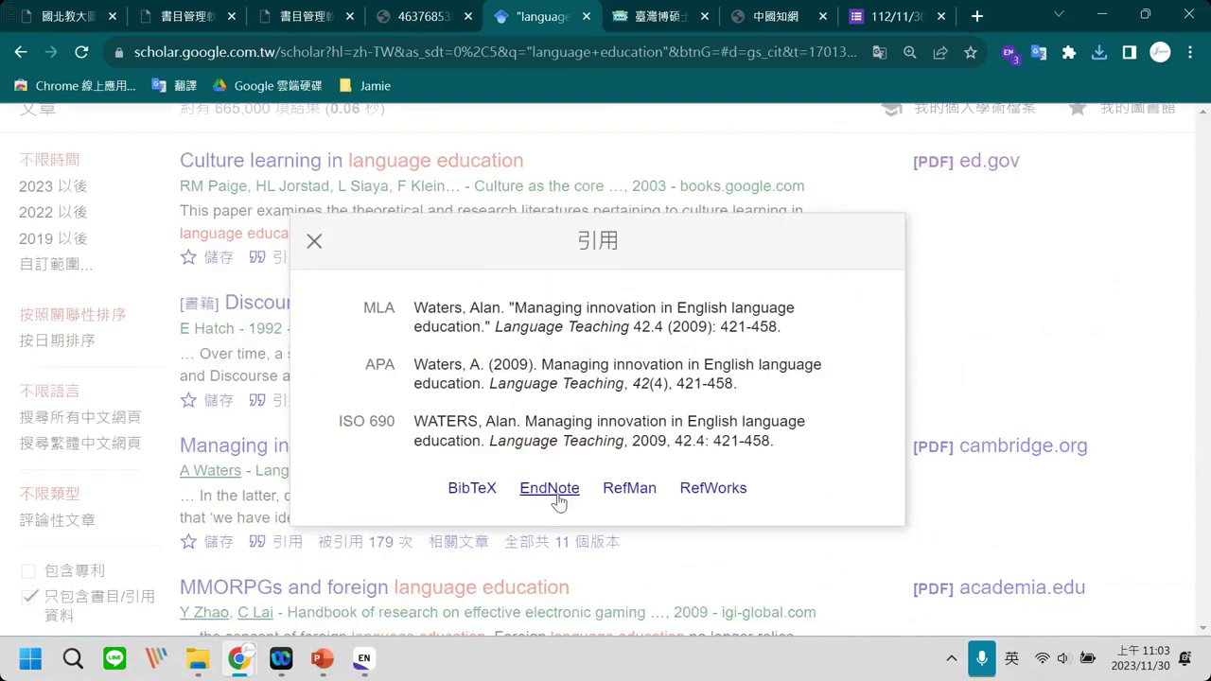
left_click(312, 244)
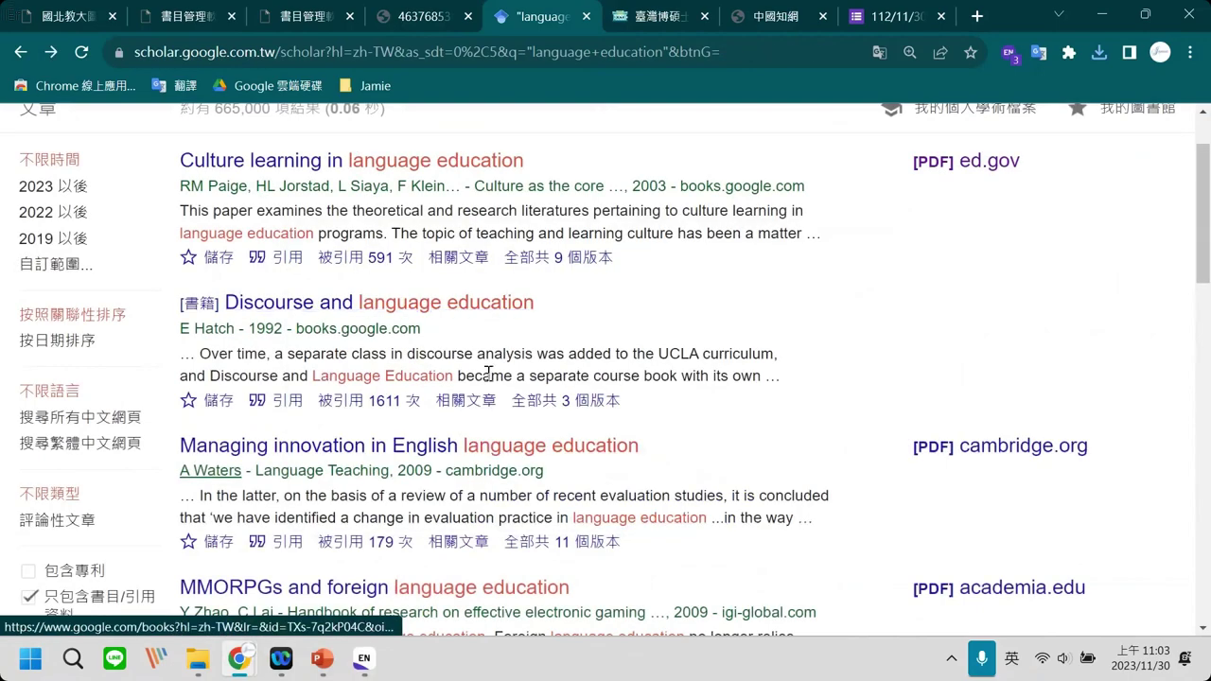
Save "Managing innovation in English language education" to the Google Scholar personal library (我的圖書館) without adding a label.
scroll(568, 382, "up", 1)
scroll(552, 382, "down", 1)
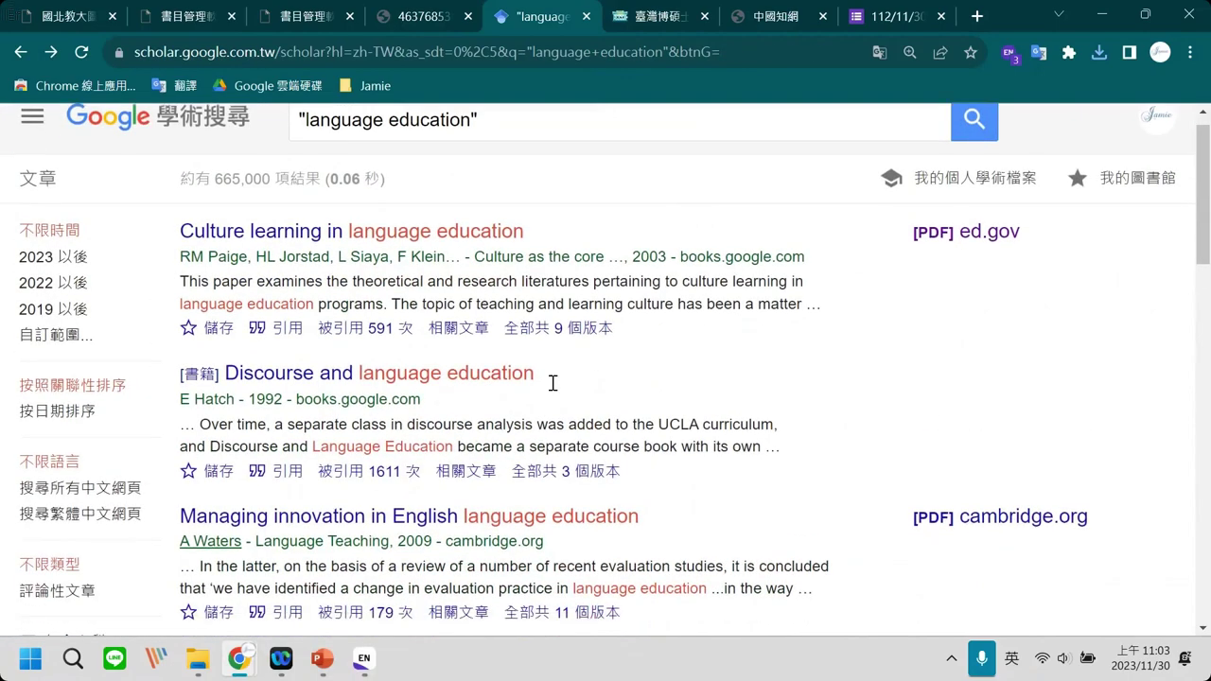
scroll(553, 382, "down", 3)
scroll(552, 382, "up", 2)
scroll(526, 384, "down", 1)
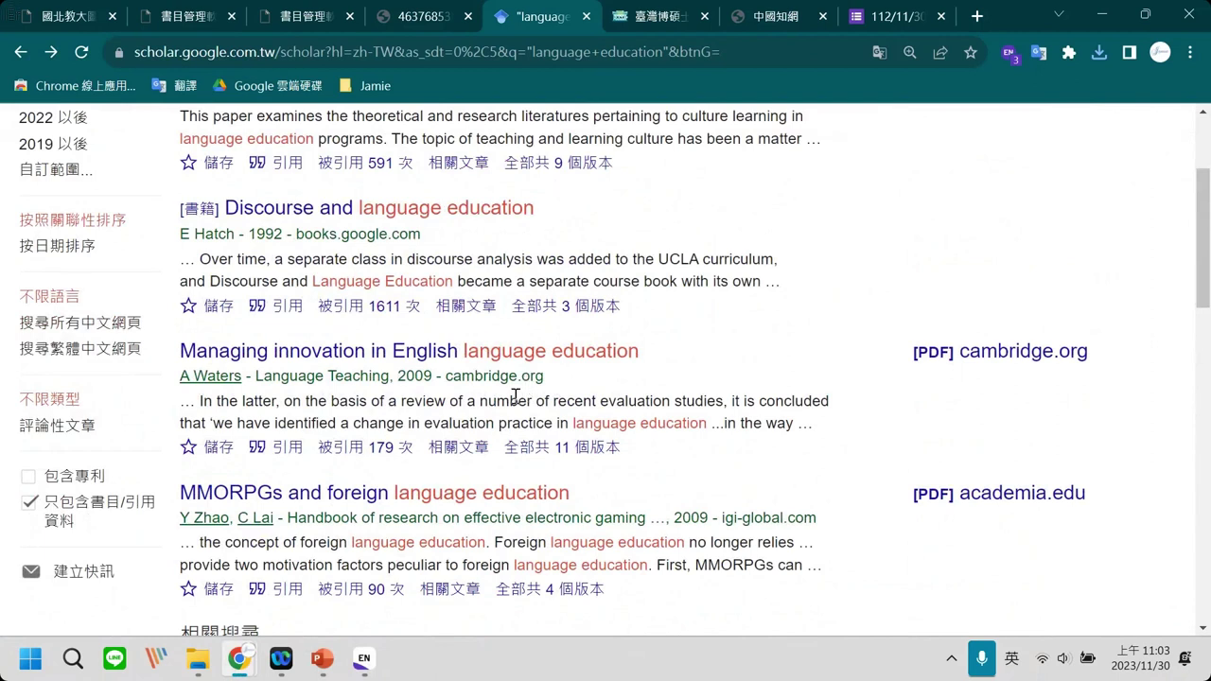
left_click(216, 450)
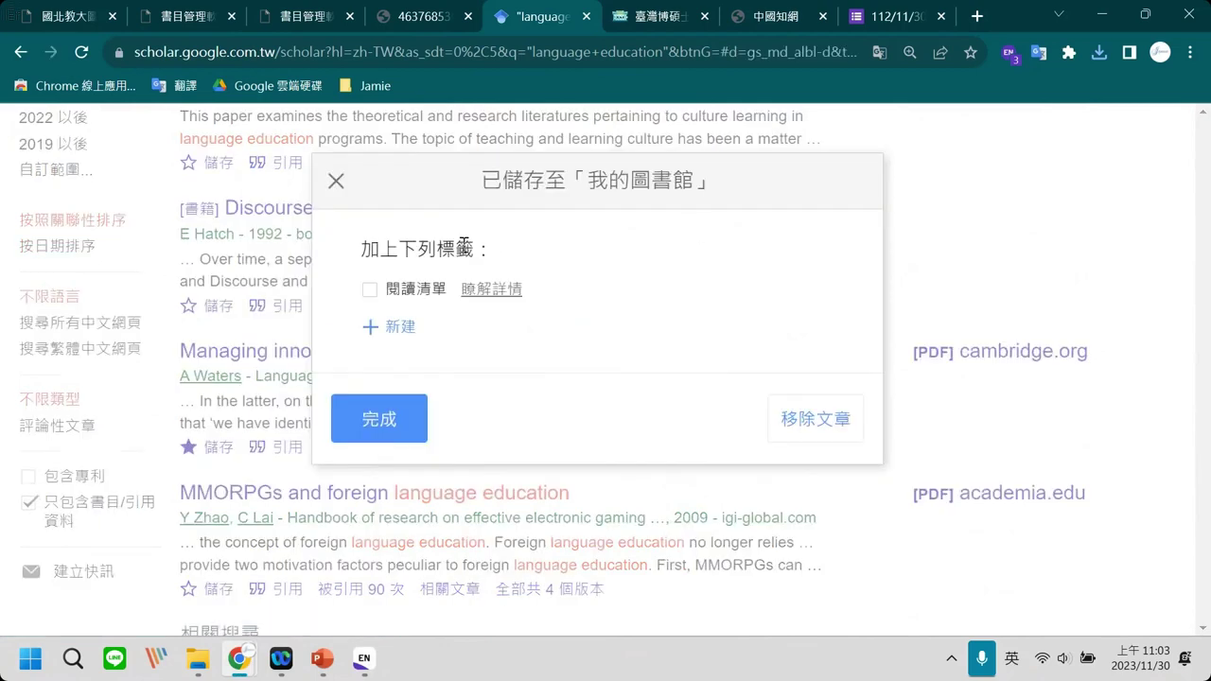
left_click_drag(492, 248, 418, 249)
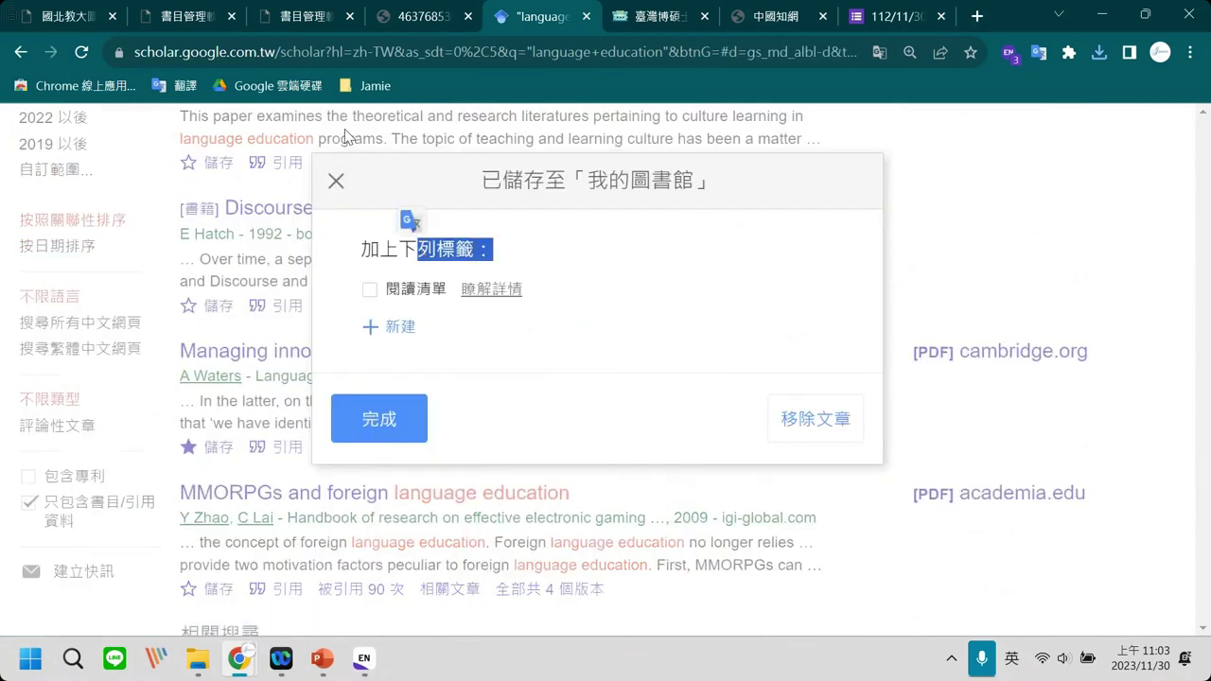
left_click(502, 264)
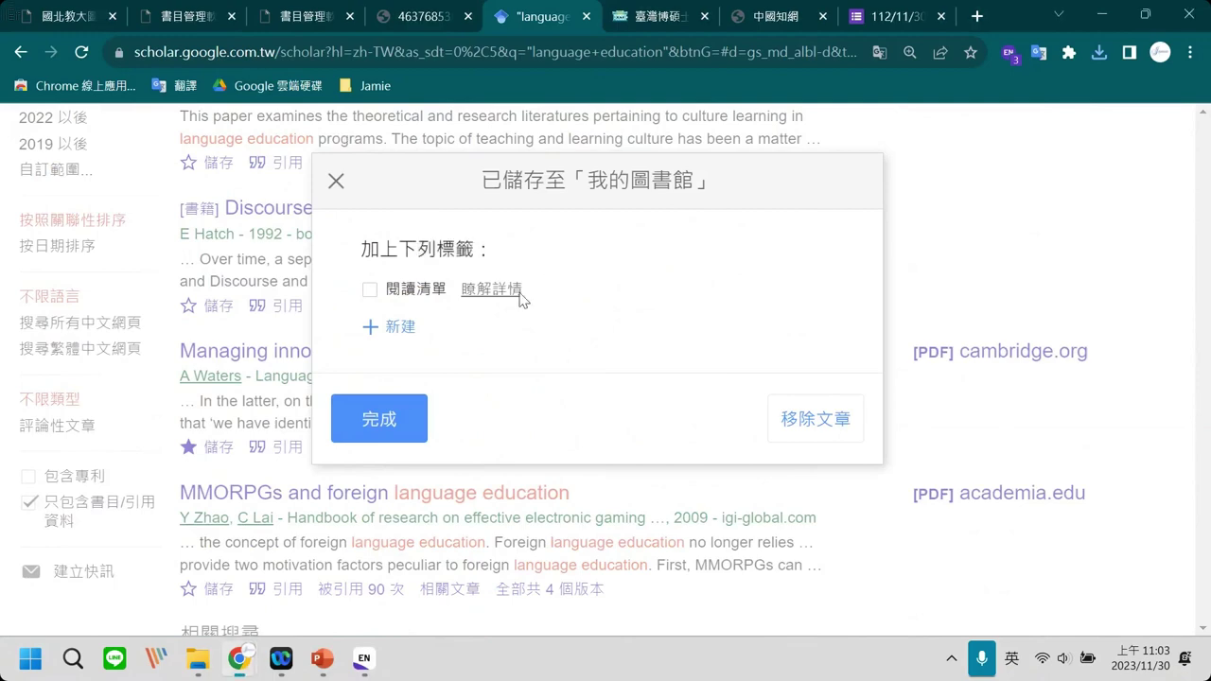
left_click(395, 431)
Save "MMORPGs and foreign language education", "The notion of 'context' in language education" and "Language education: Past, present and future" to the Scholar library.
scroll(251, 546, "down", 1)
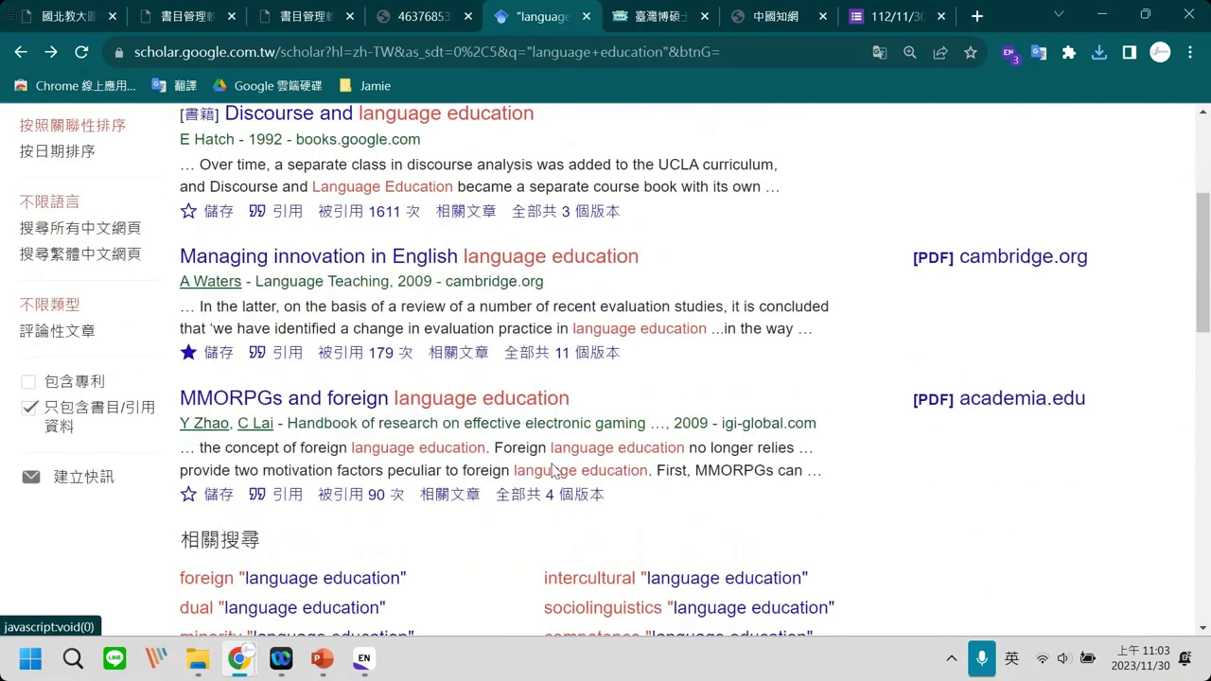
left_click(209, 494)
left_click(378, 418)
scroll(369, 397, "down", 4)
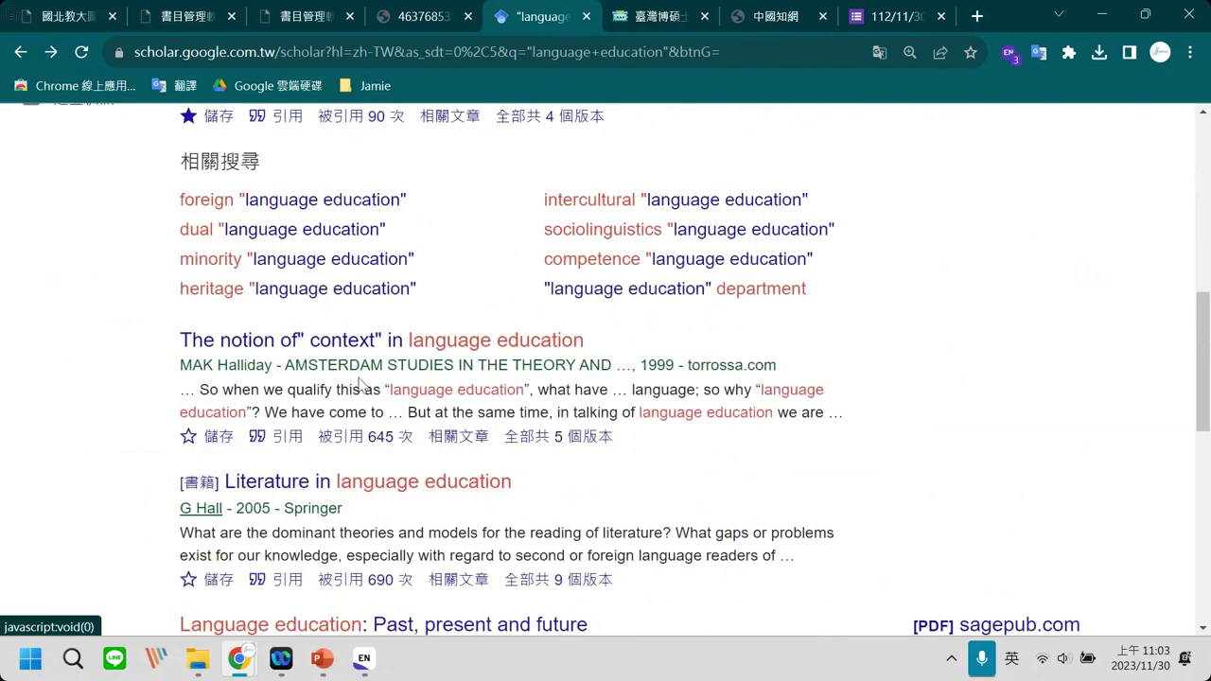
left_click(194, 436)
left_click(388, 424)
scroll(284, 425, "down", 2)
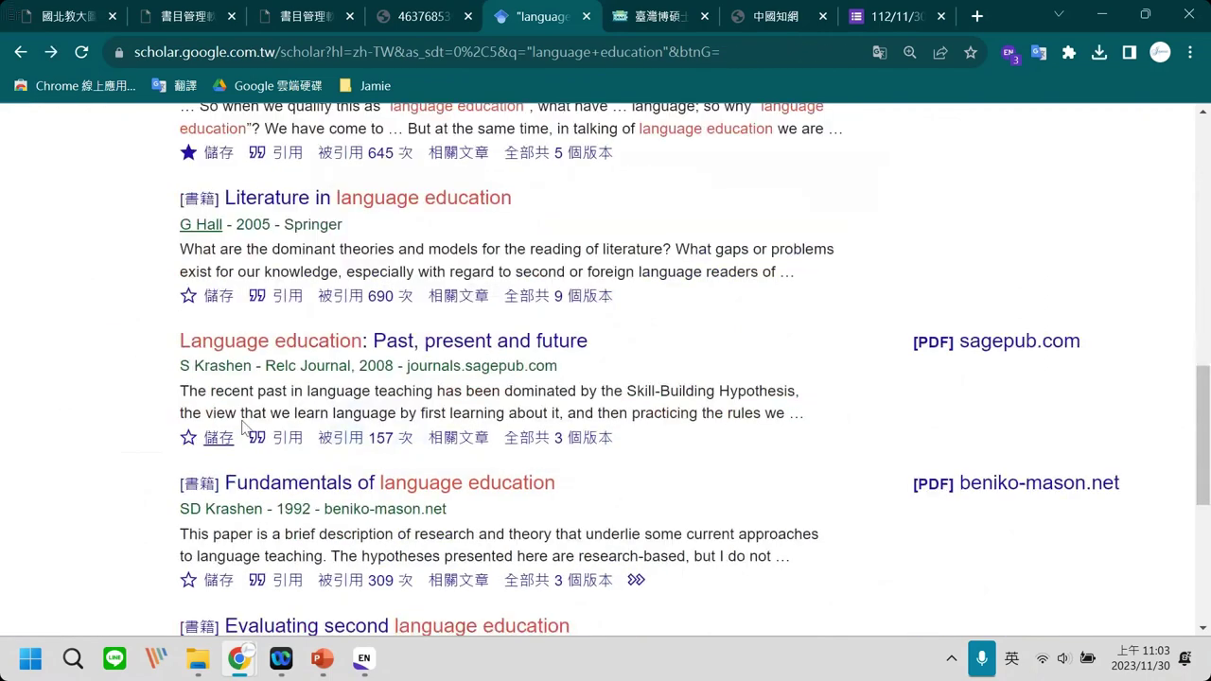
left_click(213, 437)
left_click(398, 416)
scroll(283, 530, "down", 4)
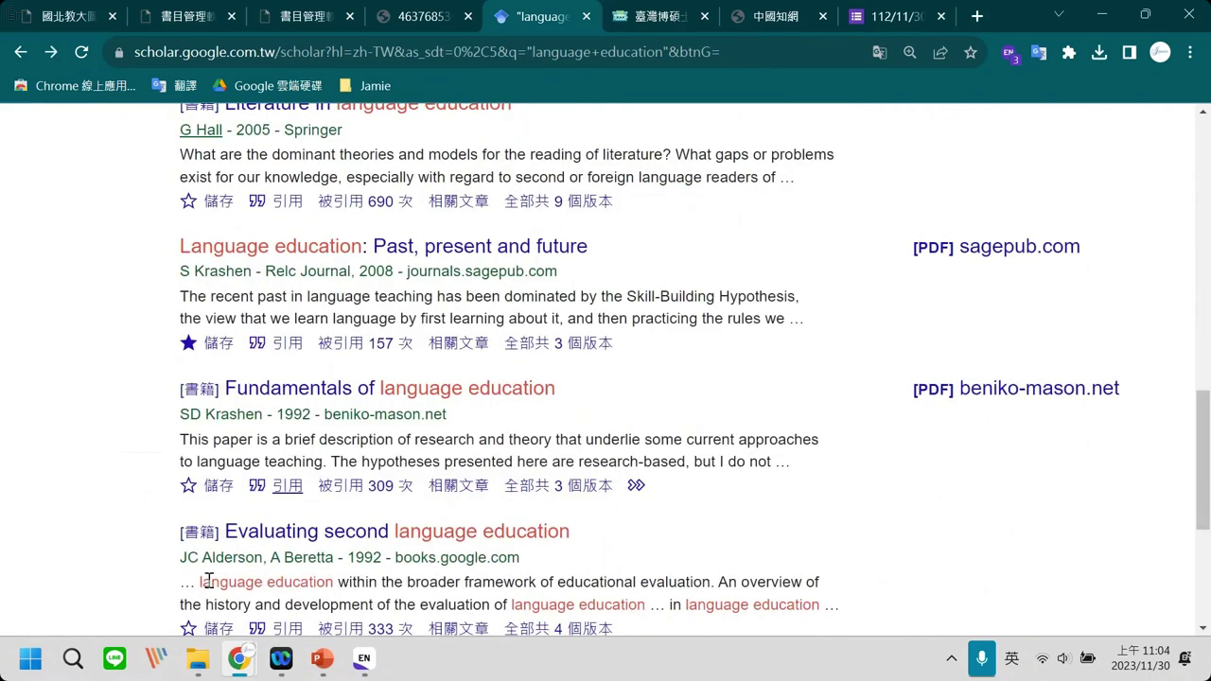
Export all articles in Google Scholar's 我的圖書館 in EndNote format and import the downloaded citations file into the EndNote library.
scroll(318, 494, "up", 15)
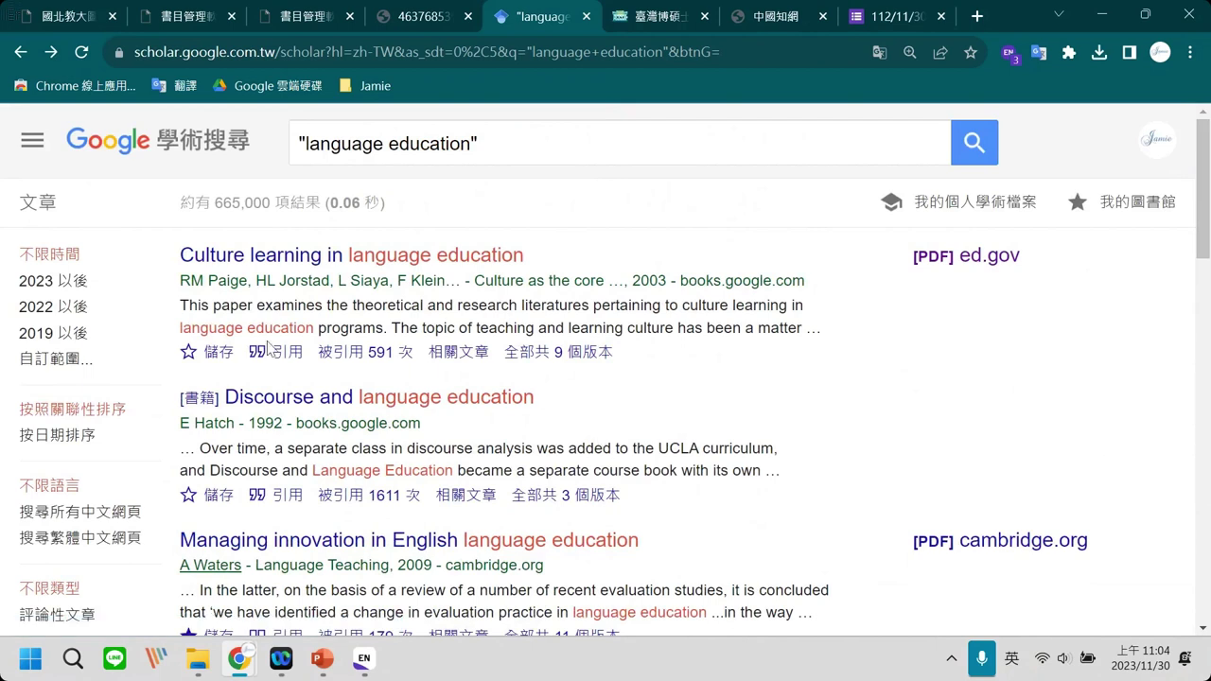
left_click(1162, 209)
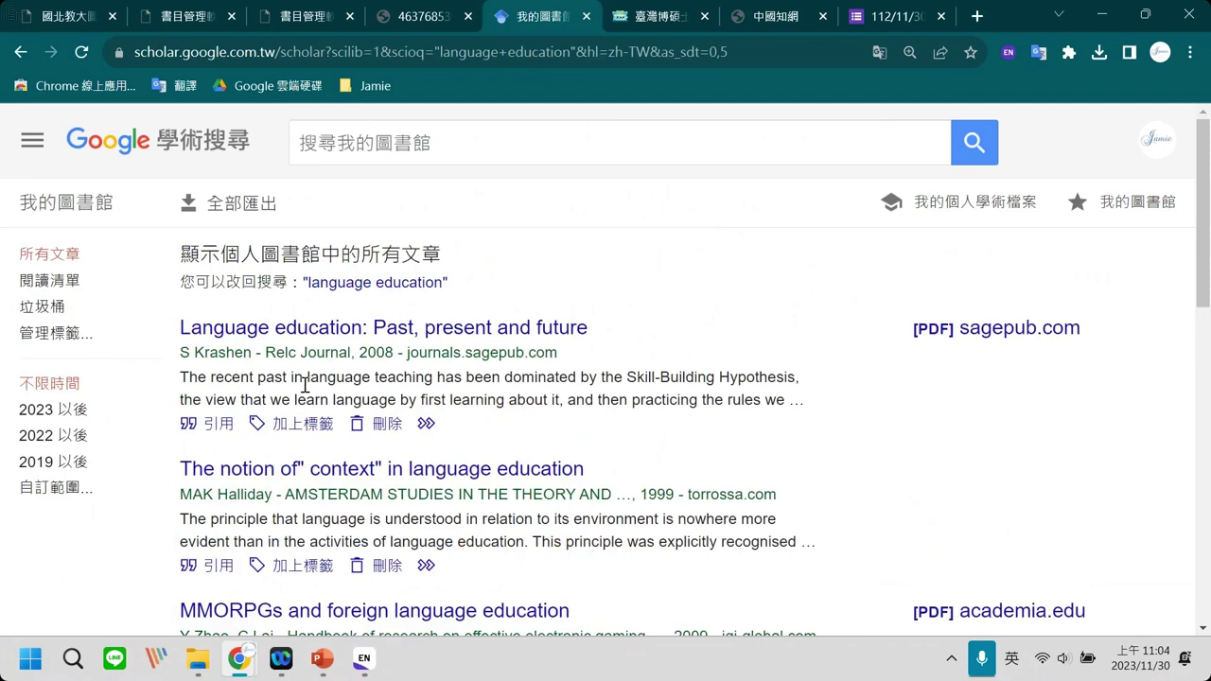
scroll(305, 386, "down", 9)
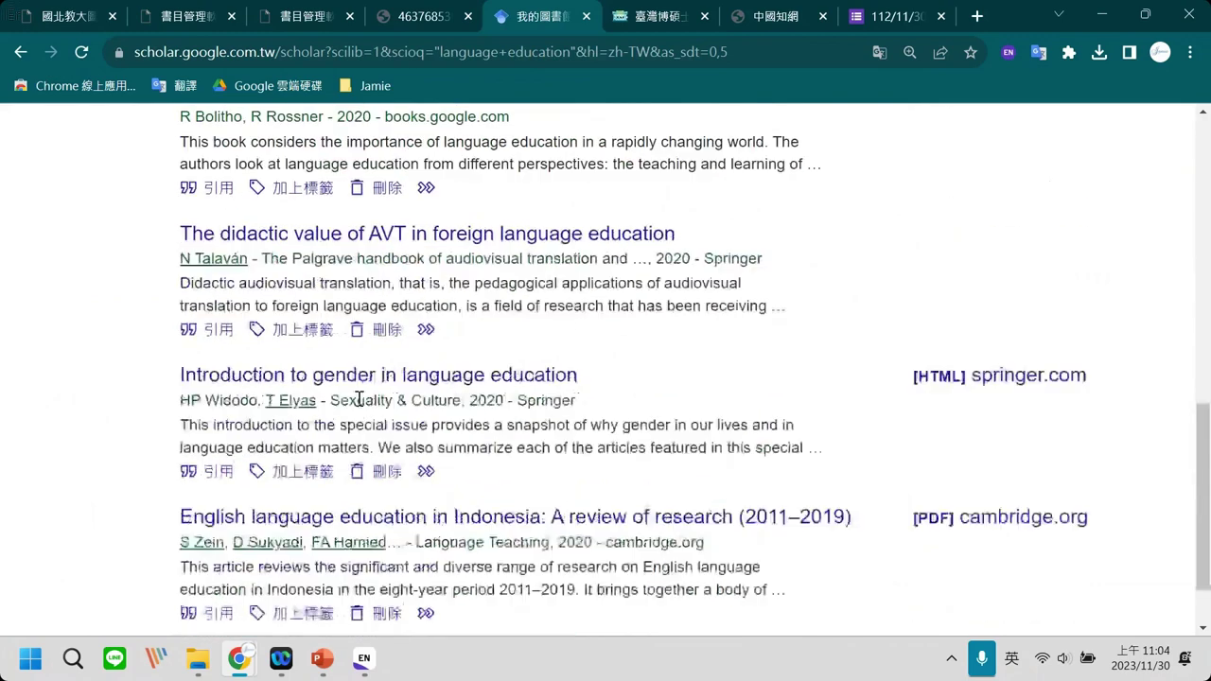
scroll(359, 398, "up", 6)
scroll(359, 398, "up", 3)
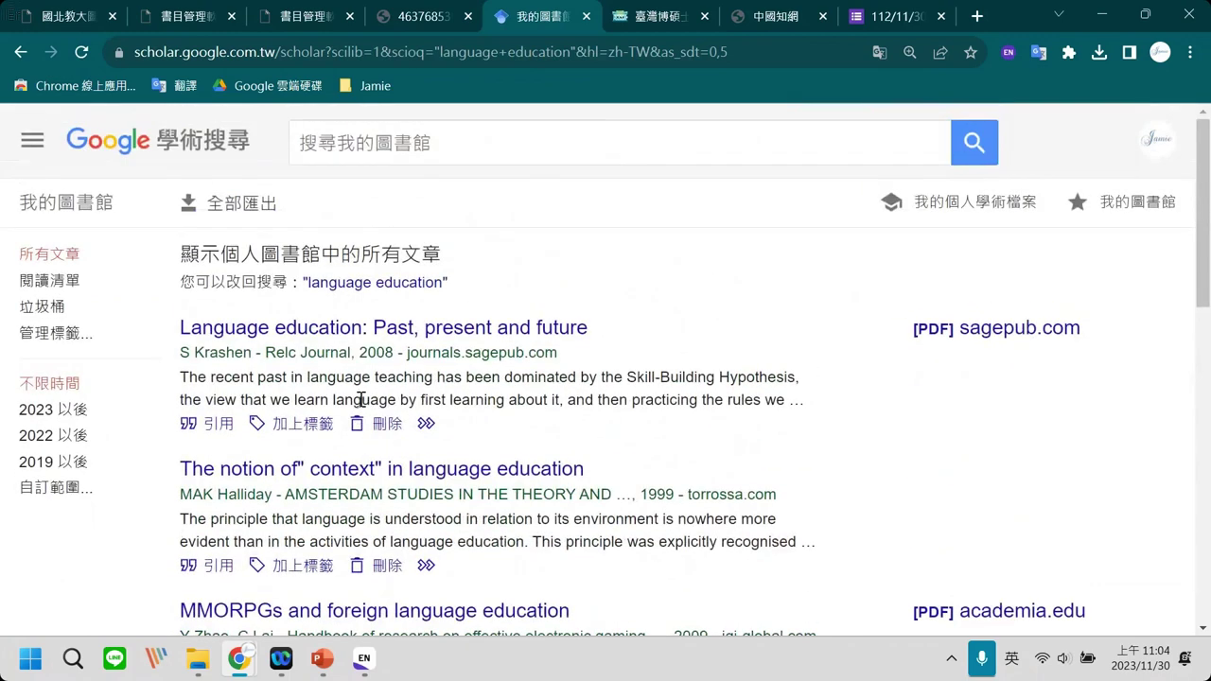
left_click(245, 217)
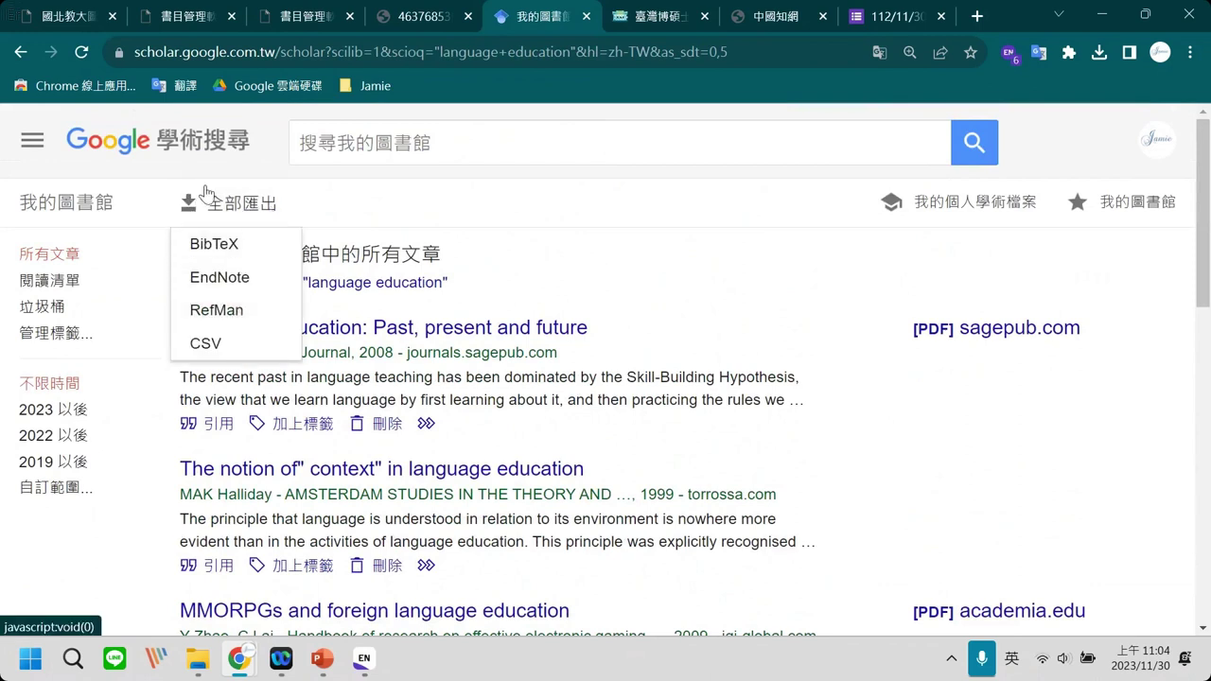
left_click(252, 277)
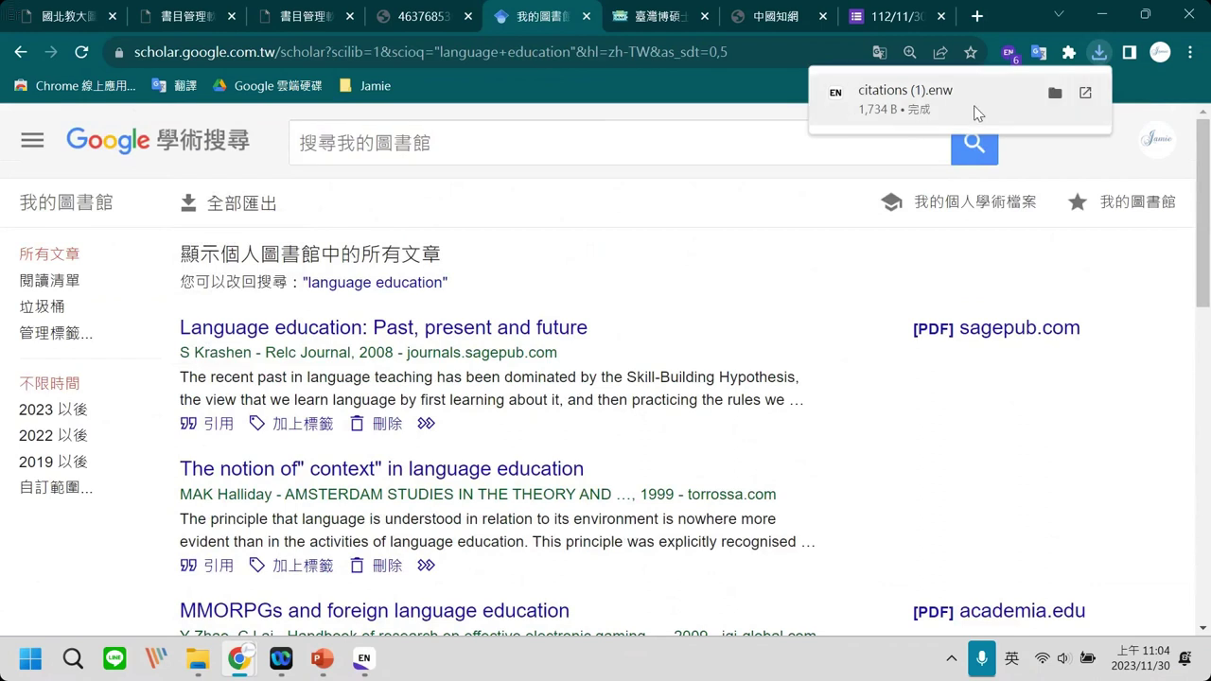
left_click(924, 107)
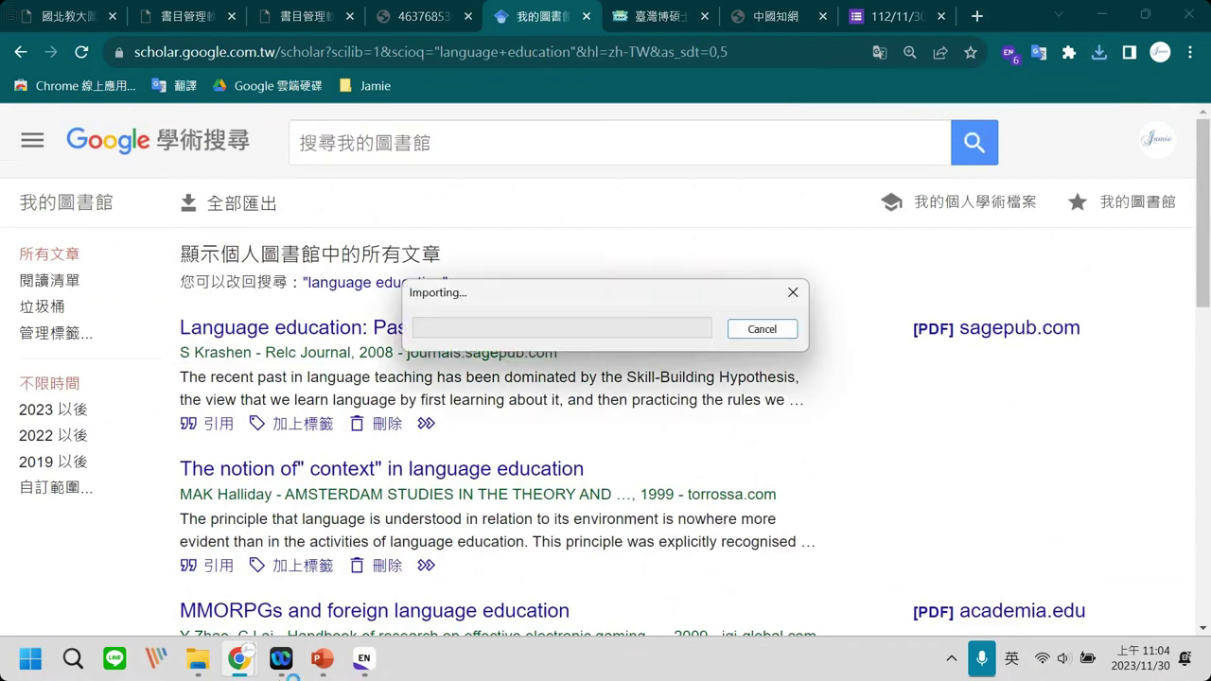
left_click(376, 670)
left_click(530, 591)
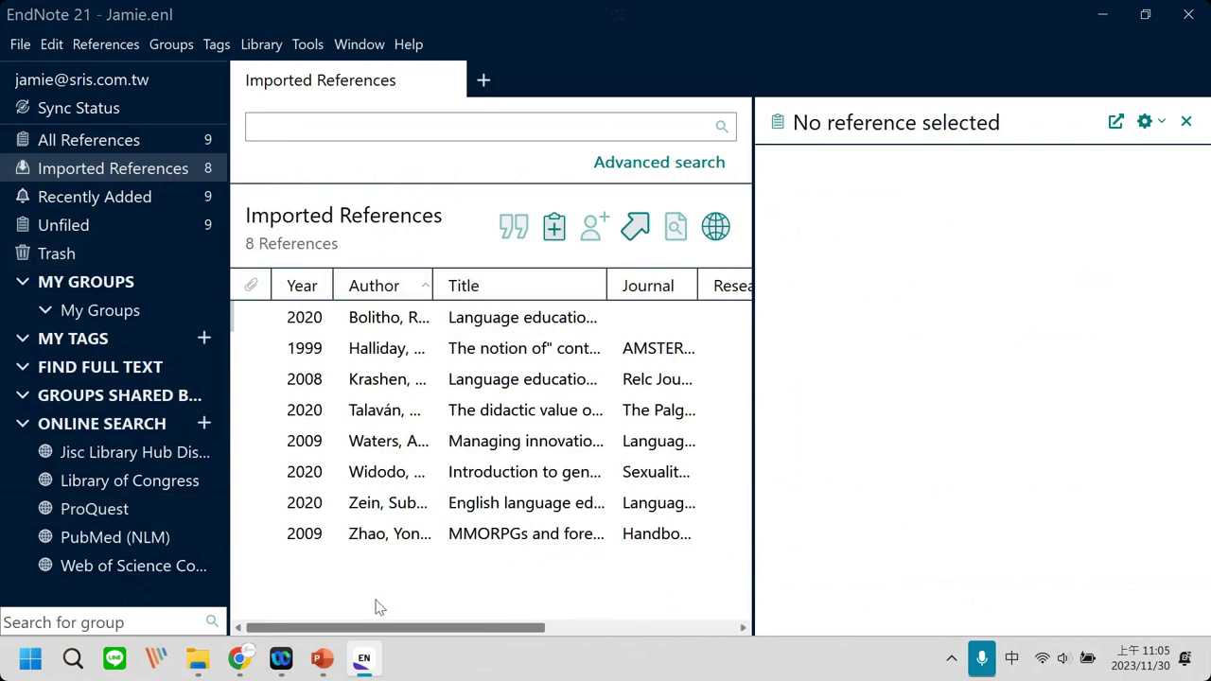
Return to Chrome and switch to the university library's homepage.
left_click(372, 672)
key("ctrl+1")
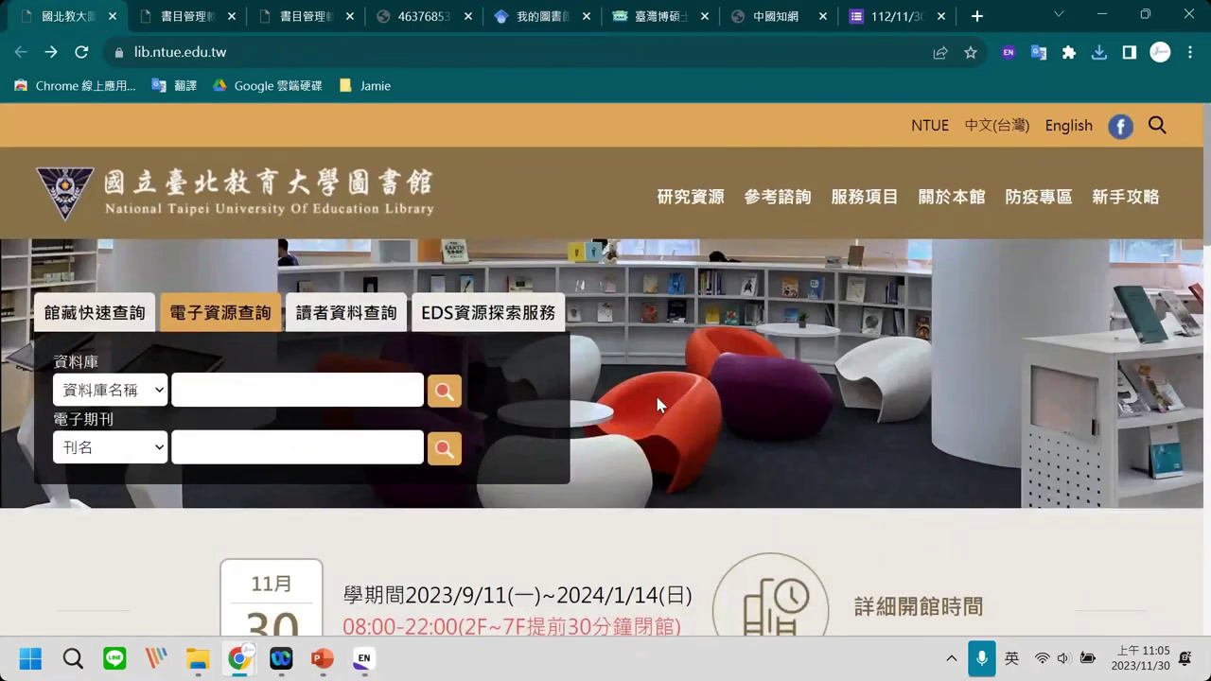
Search the library's electronic resource databases by name for 博碩士.
left_click(292, 396)
left_click(244, 390)
key("shift")
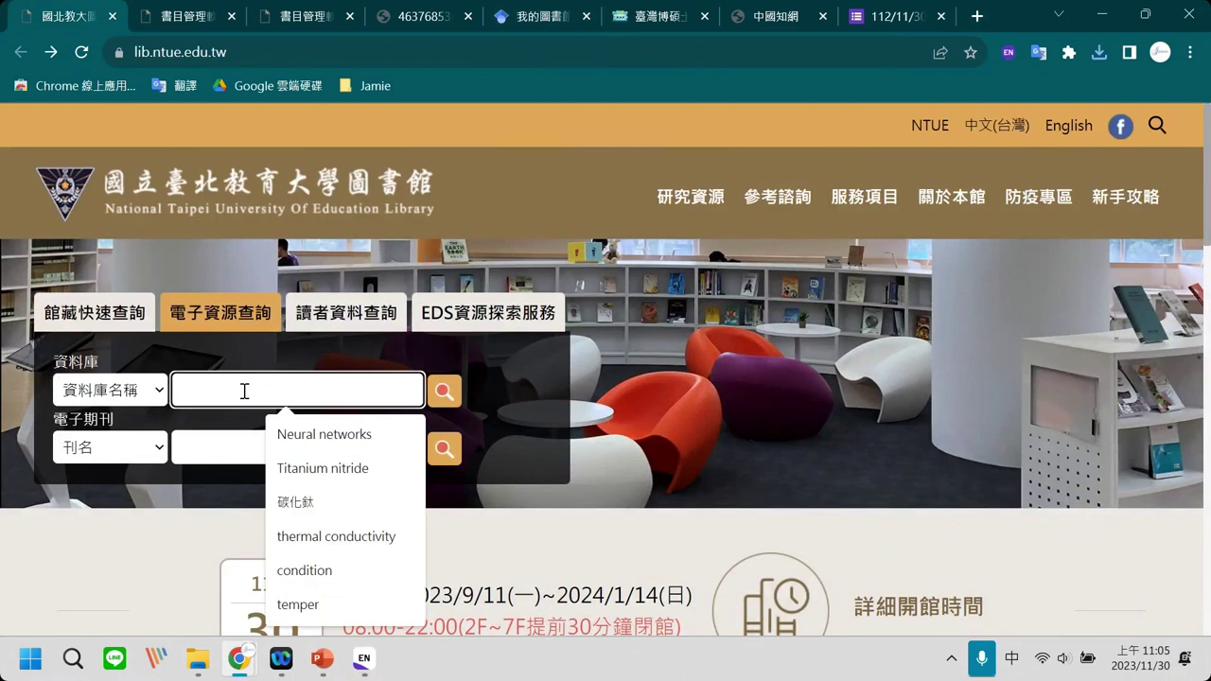
type("博士")
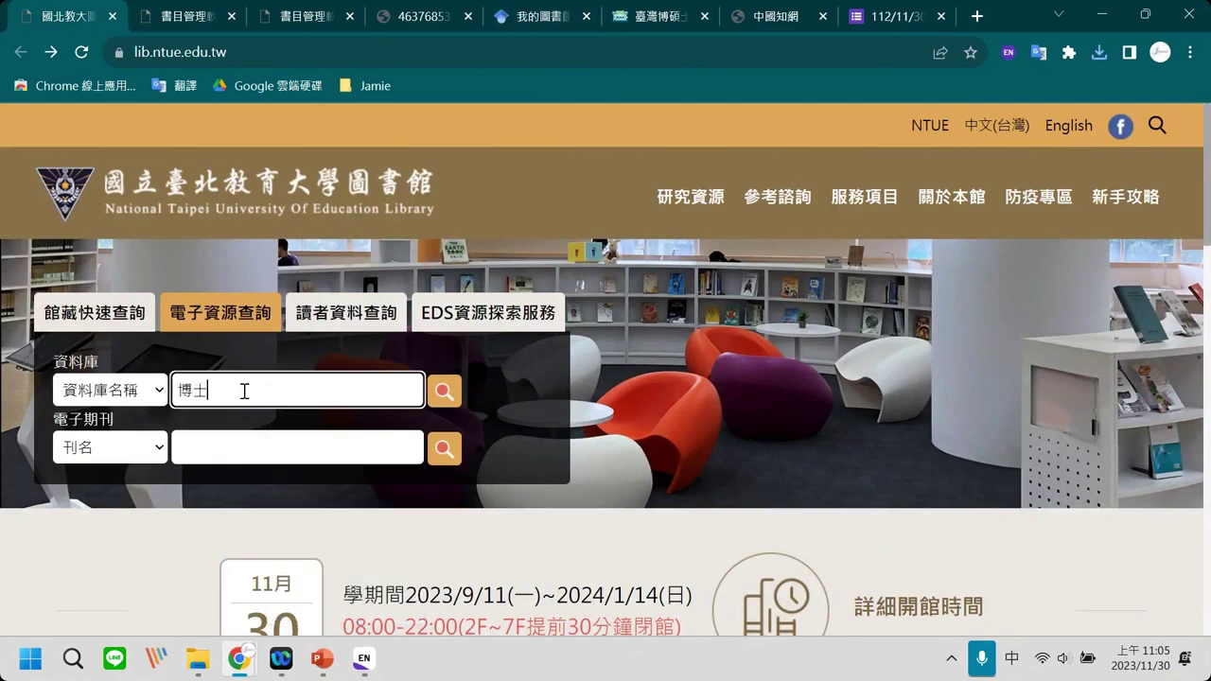
key("BackSpace")
type("碩士")
left_click(443, 393)
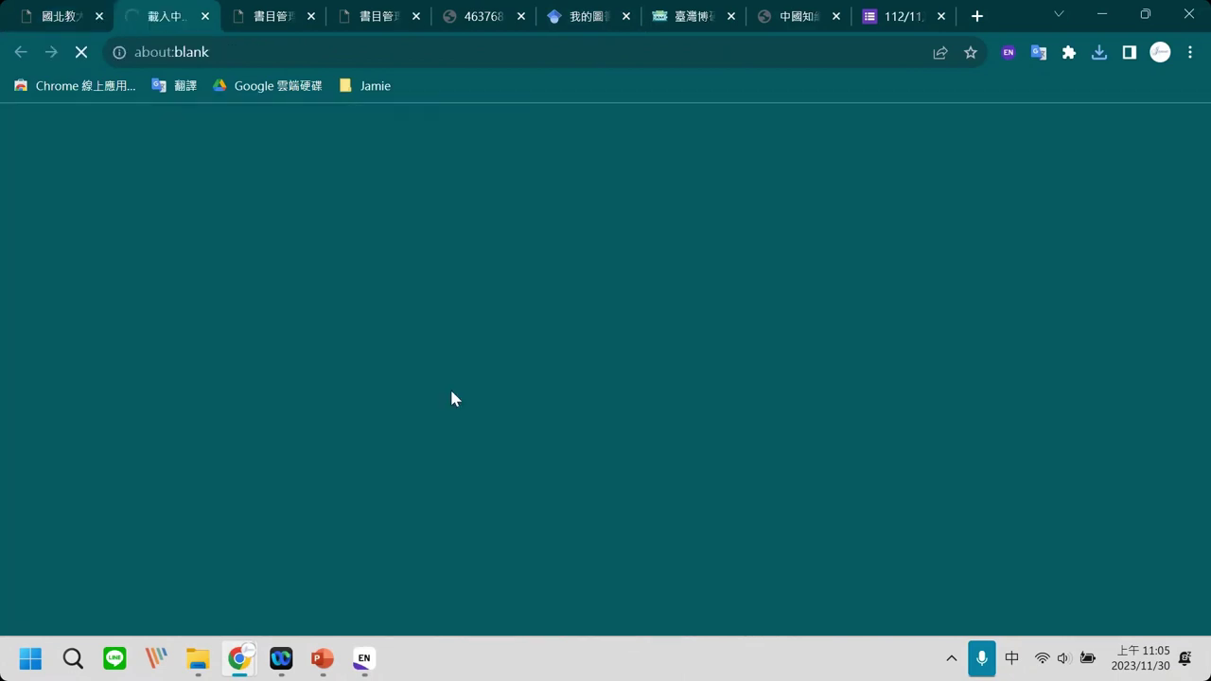
Open the 臺灣博碩士論文知識加值系統 database from the search results.
scroll(599, 488, "down", 3)
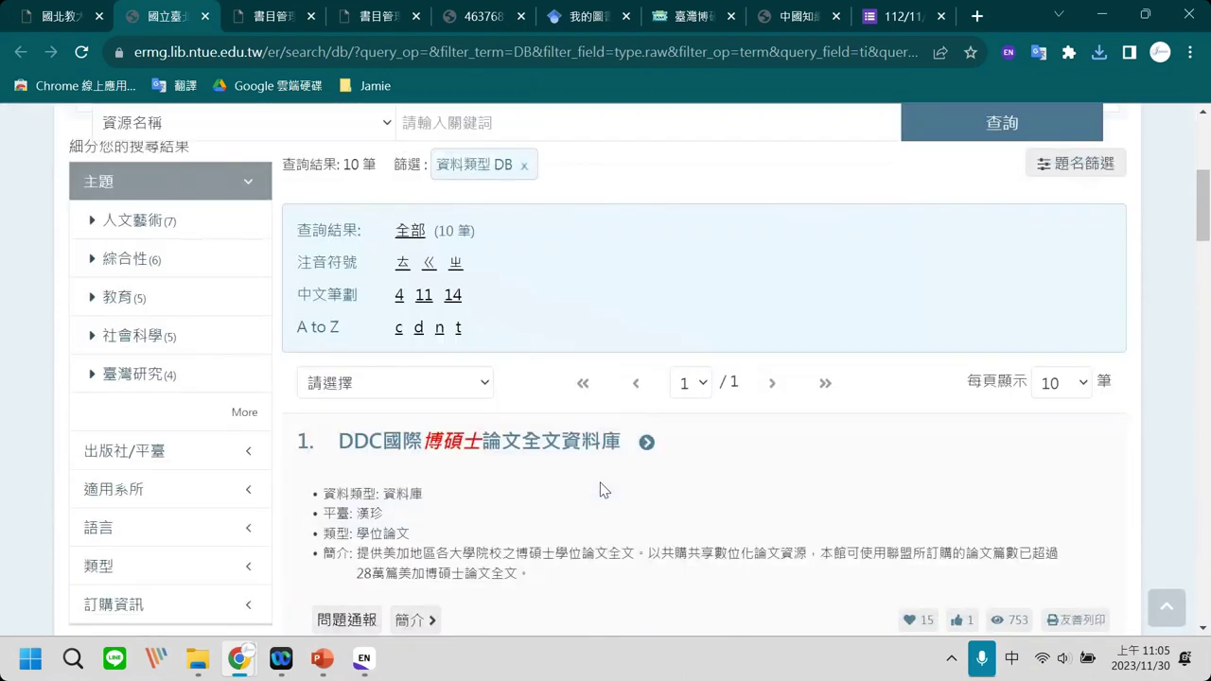
scroll(600, 489, "down", 4)
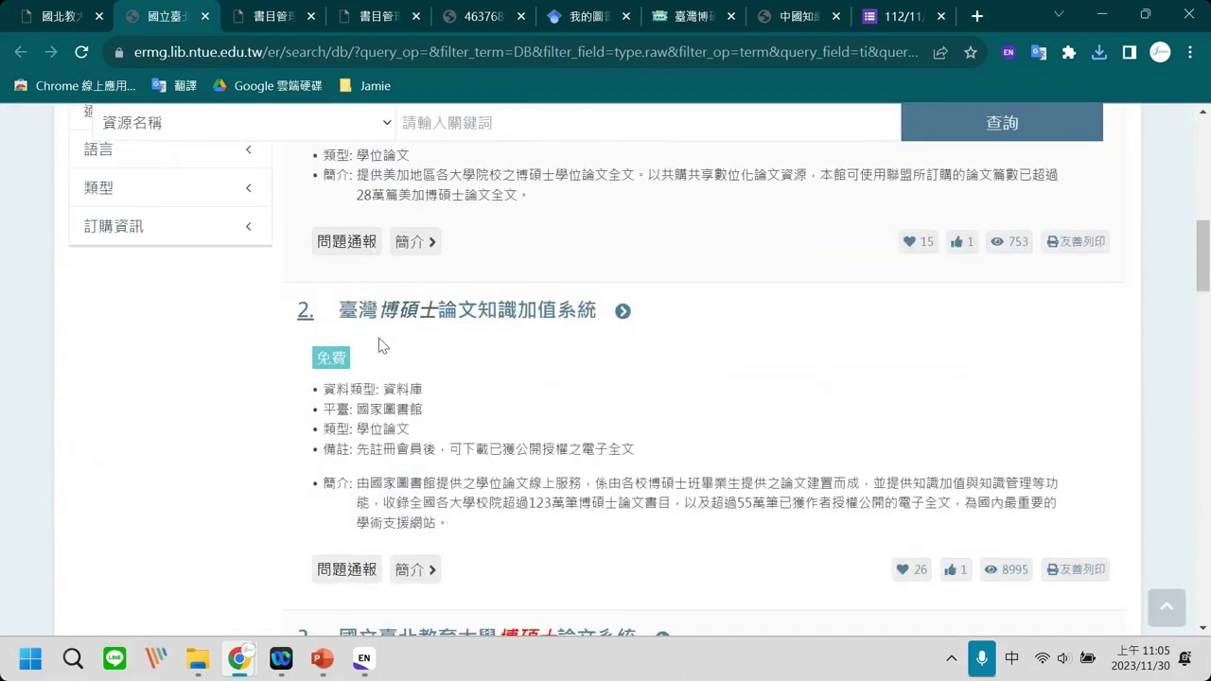
left_click(502, 317)
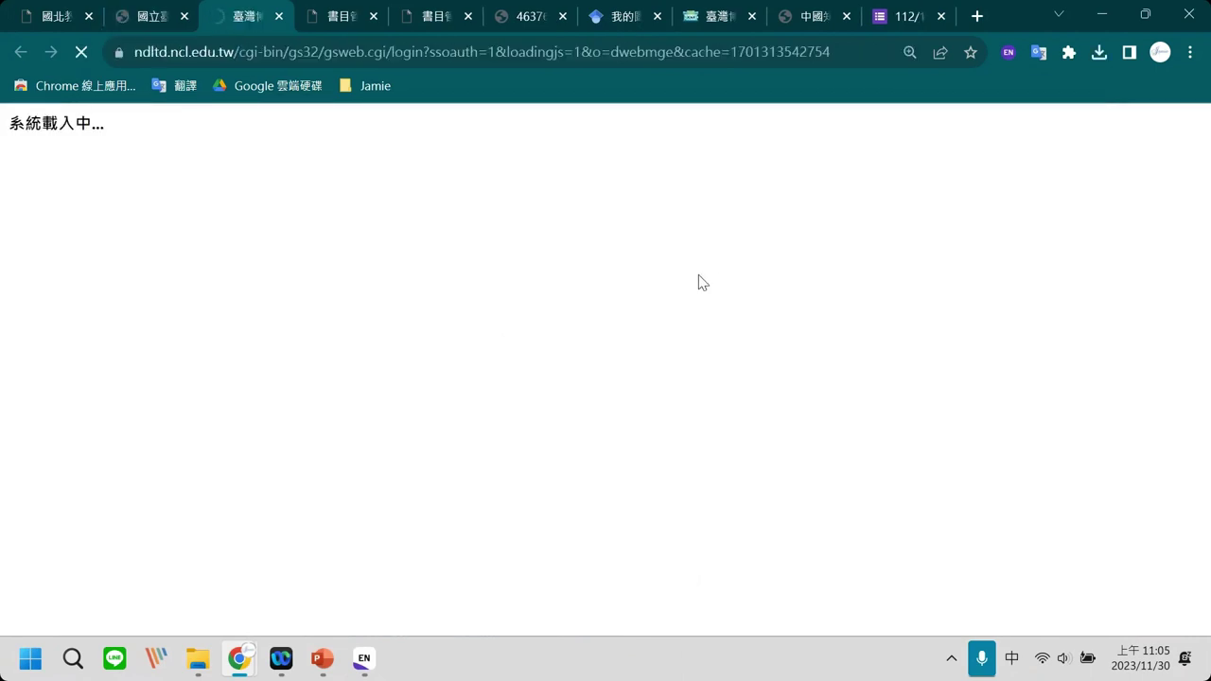
Review the homepage's 博碩士 database query and its result list, and return to the 臺灣博碩士論文知識加值系統 page.
left_click(45, 17)
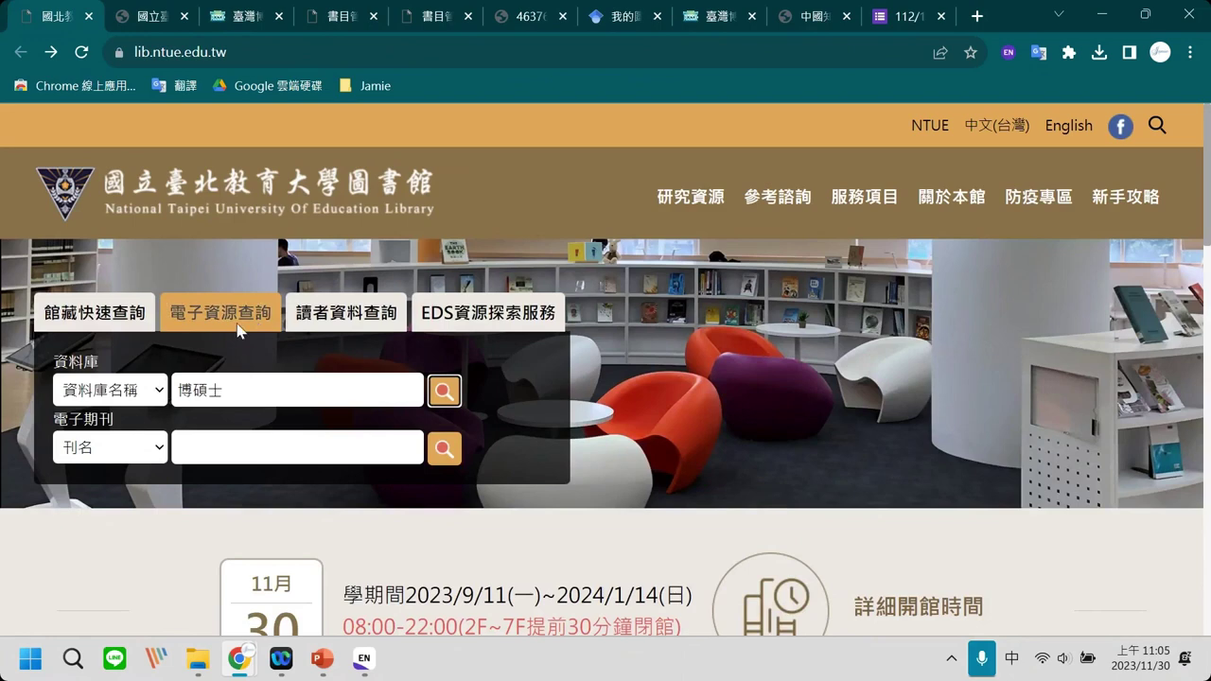
left_click_drag(170, 387, 225, 365)
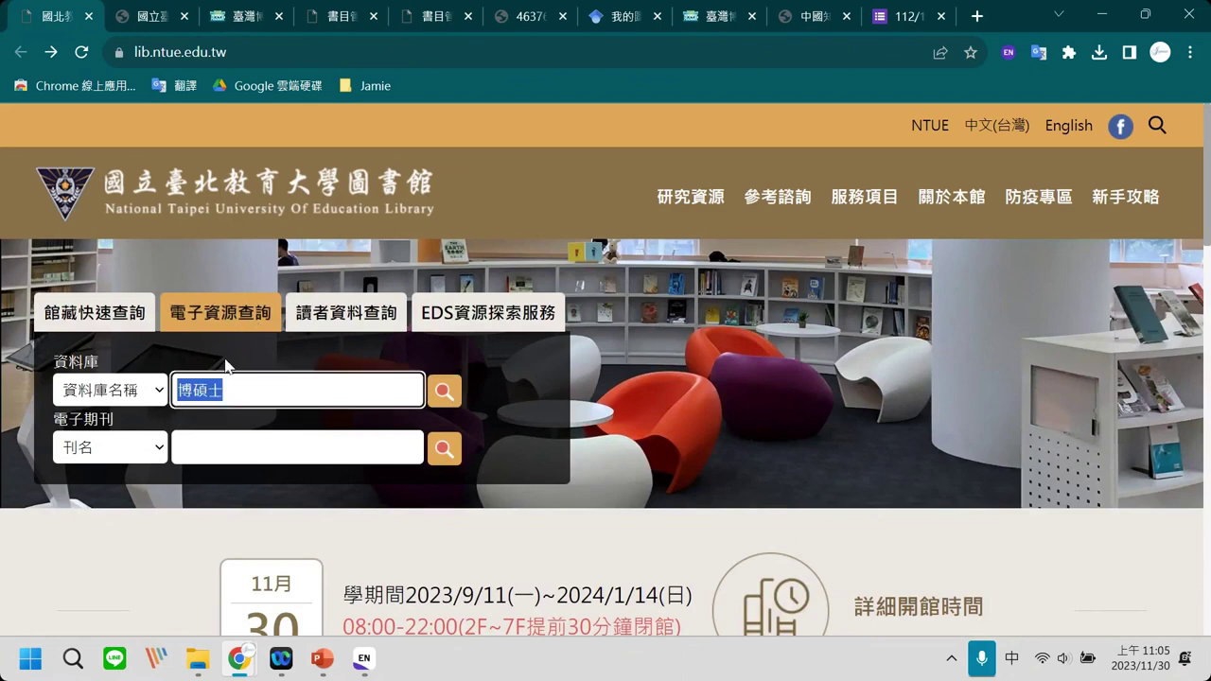
left_click(159, 12)
scroll(377, 562, "up", 4)
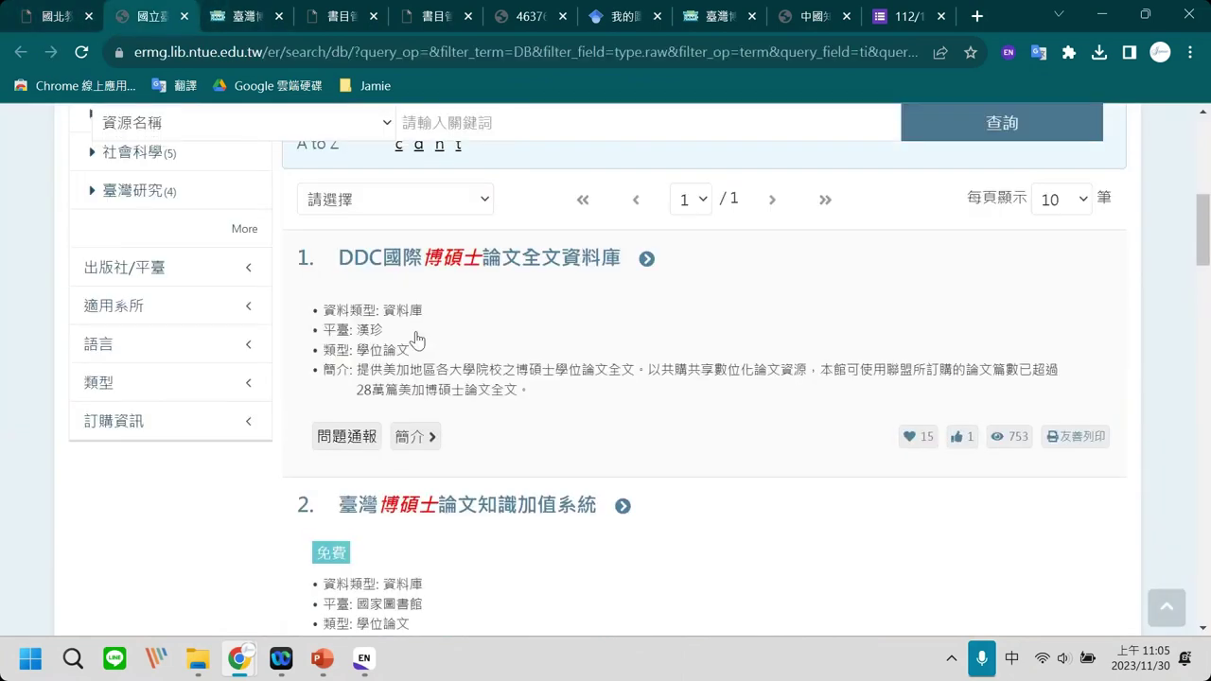
scroll(332, 549, "down", 2)
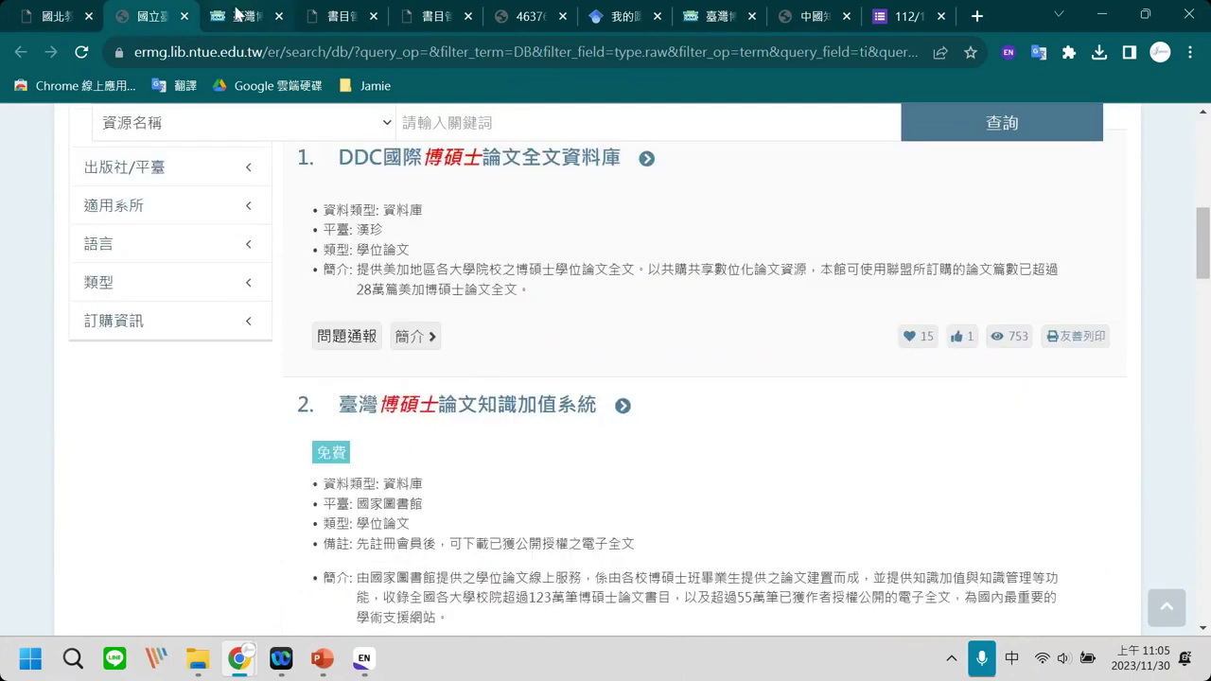
left_click(236, 13)
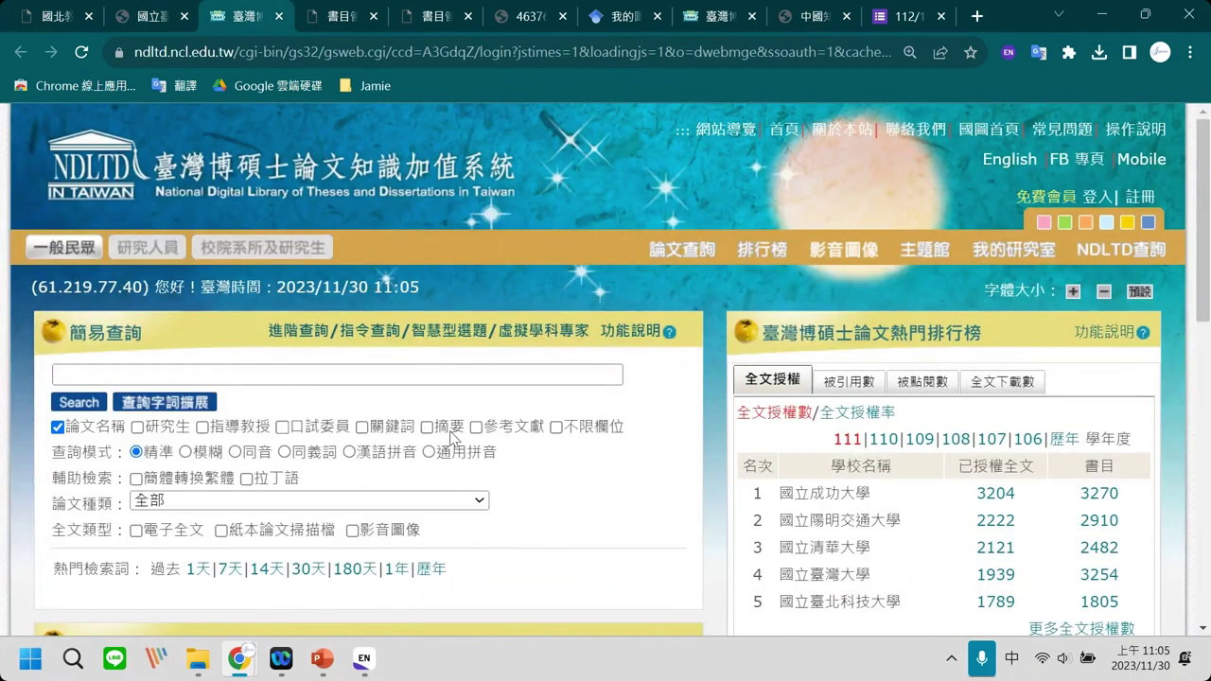
Enter 語言教育 as the simple search term and expand it with related terms (查詢字詞擴展).
left_click(439, 376)
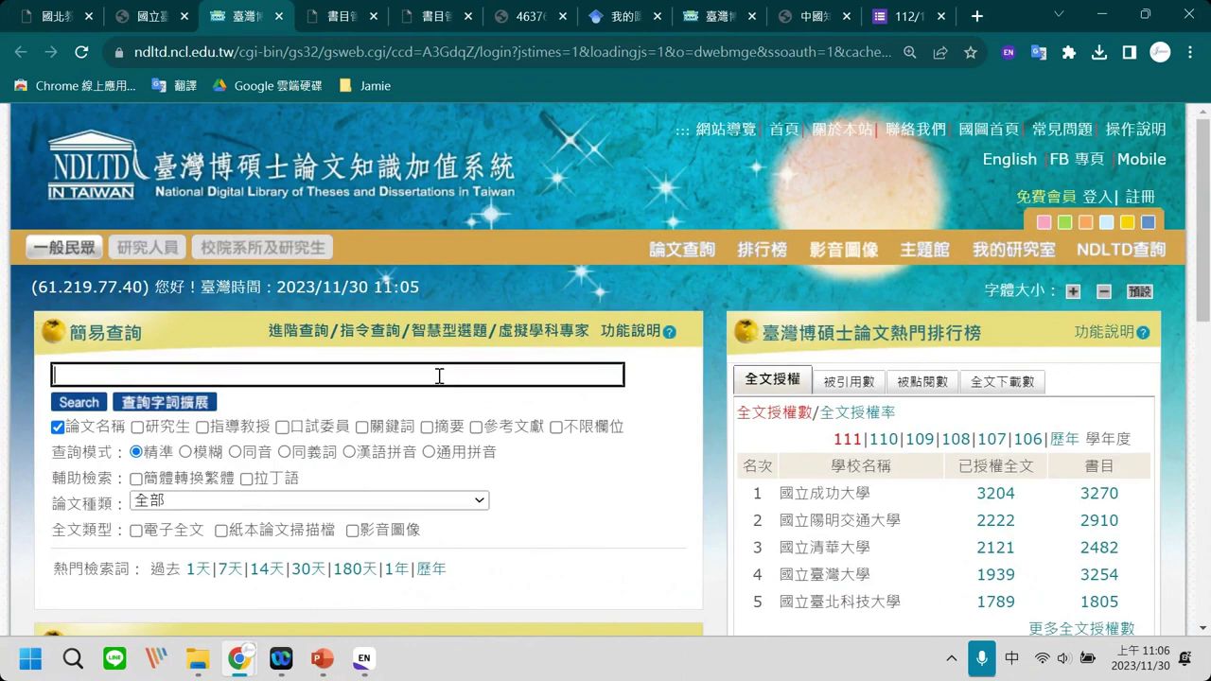
type("語言教育")
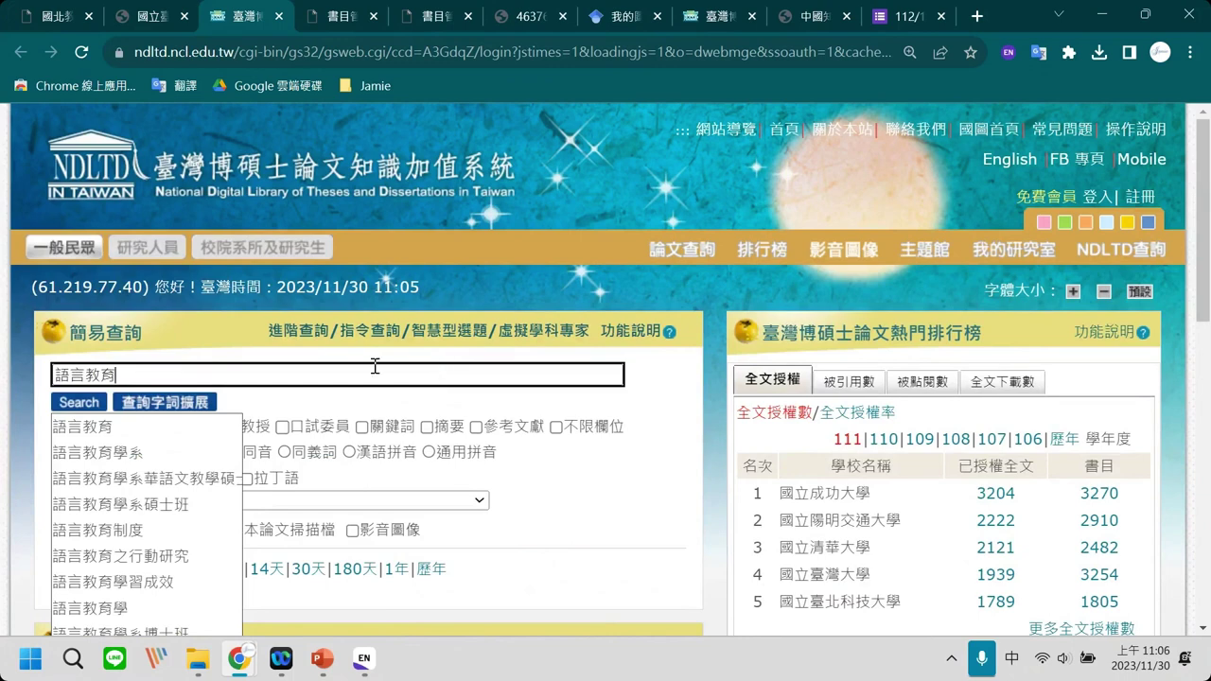
left_click(167, 405)
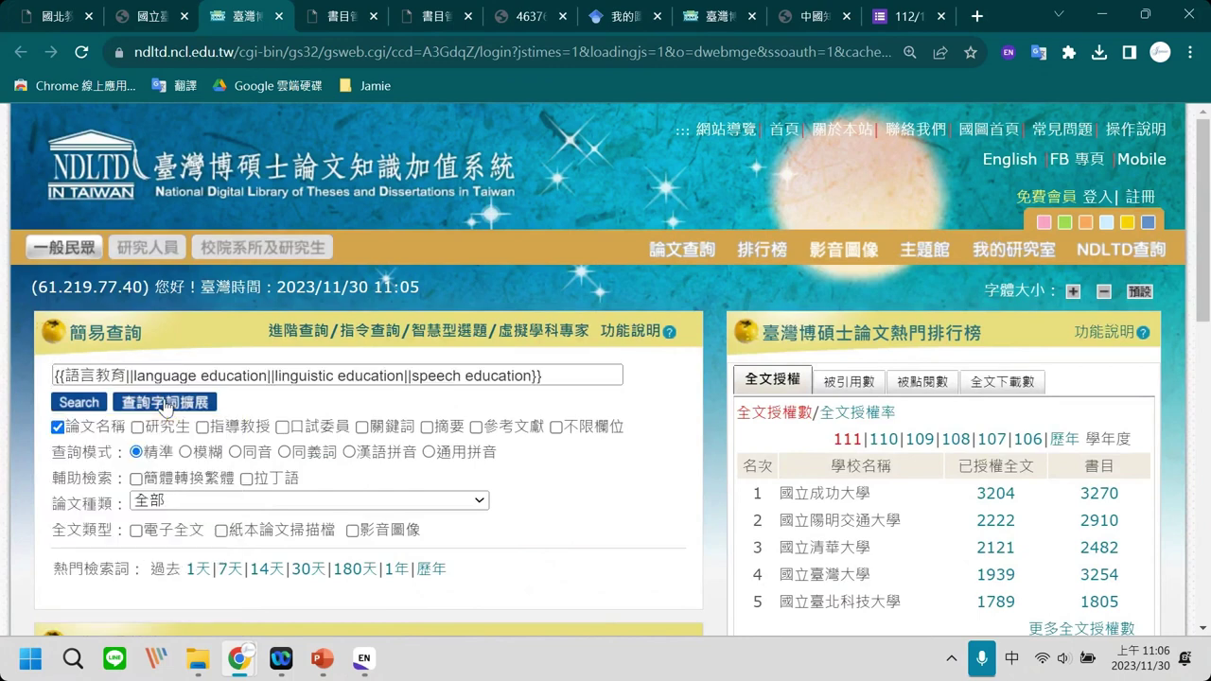
Check the expanded English terms in the query and run the thesis title search.
left_click_drag(137, 376, 272, 376)
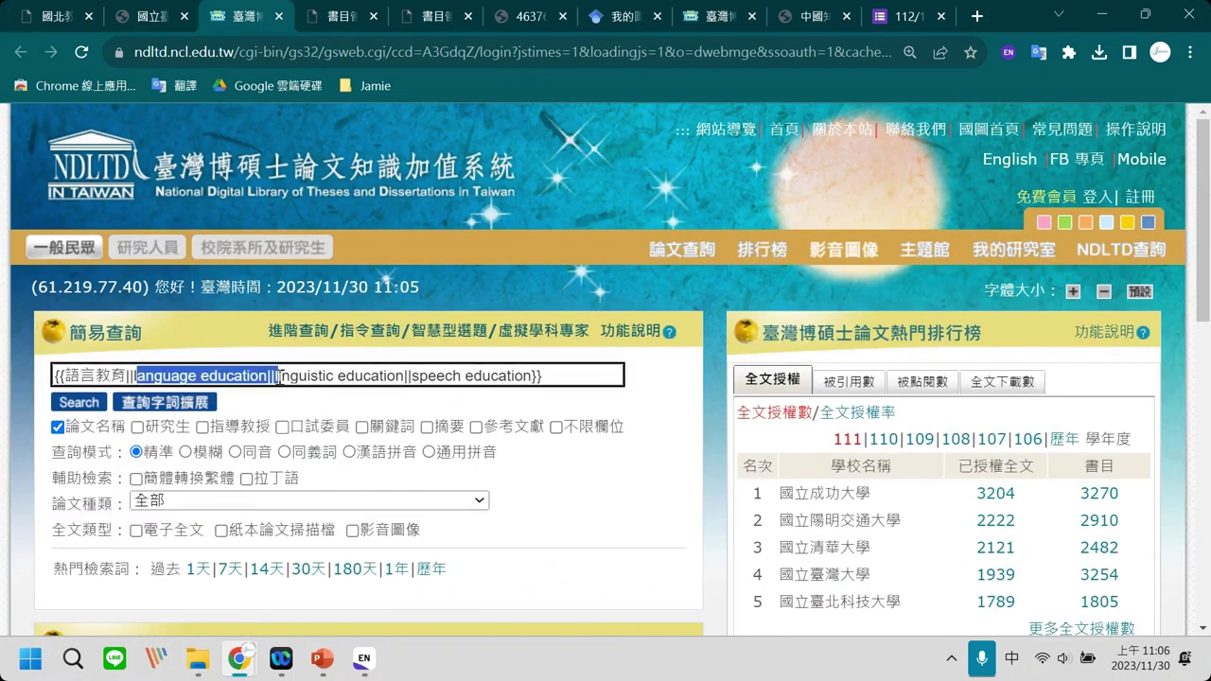
left_click(506, 376)
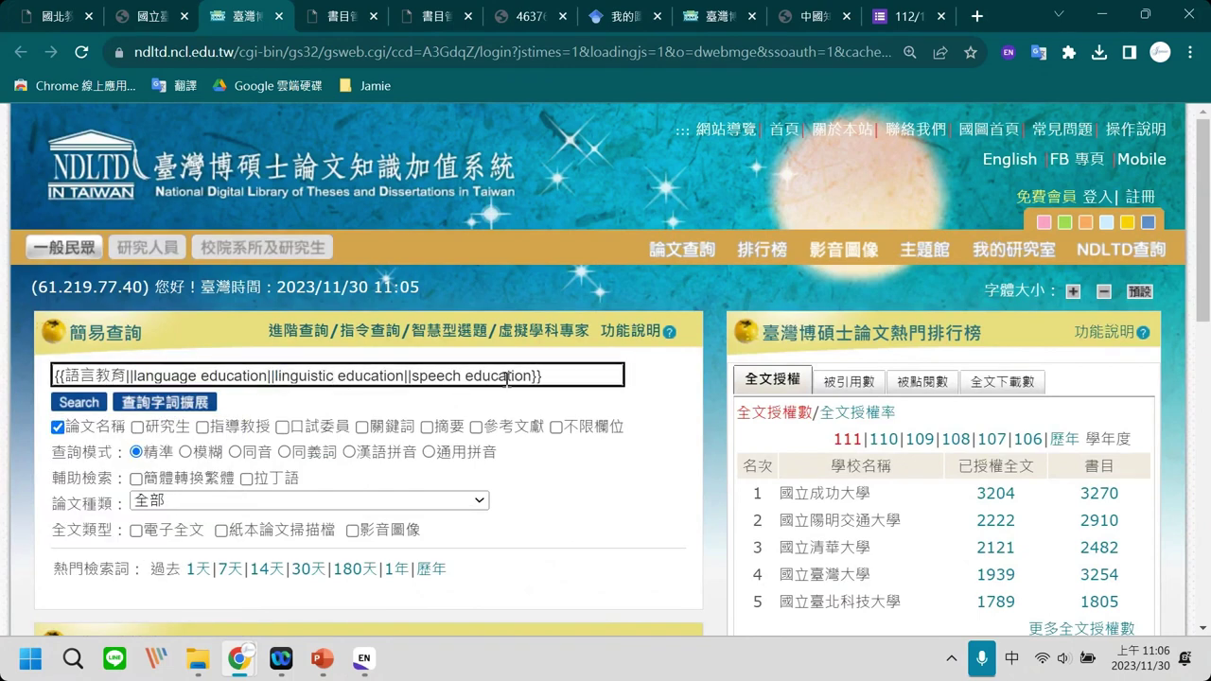
left_click(130, 375)
left_click_drag(223, 378, 273, 378)
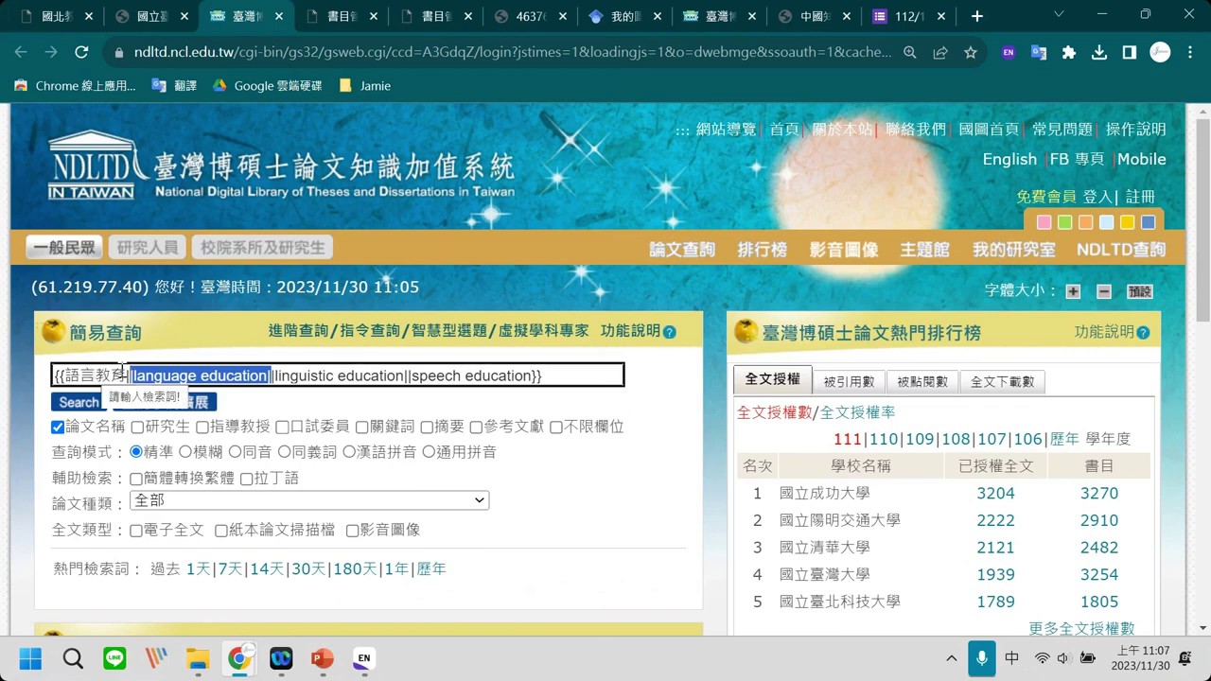
left_click(162, 371)
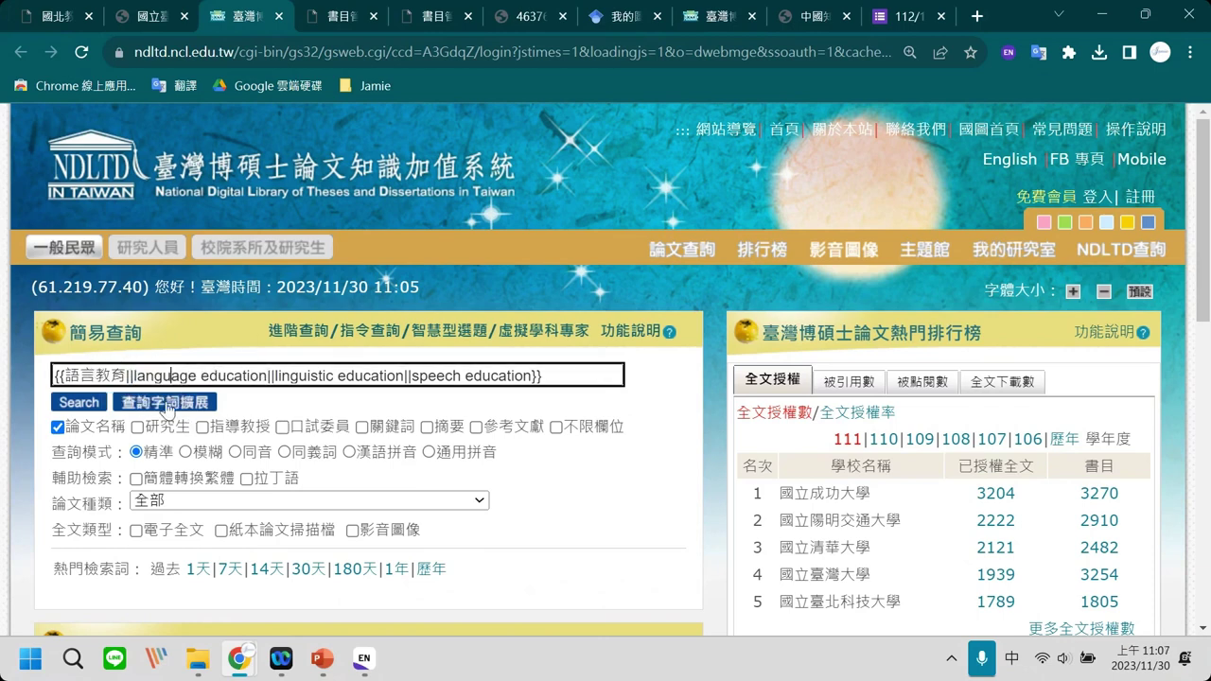
double_click(97, 375)
left_click(190, 377)
left_click(81, 404)
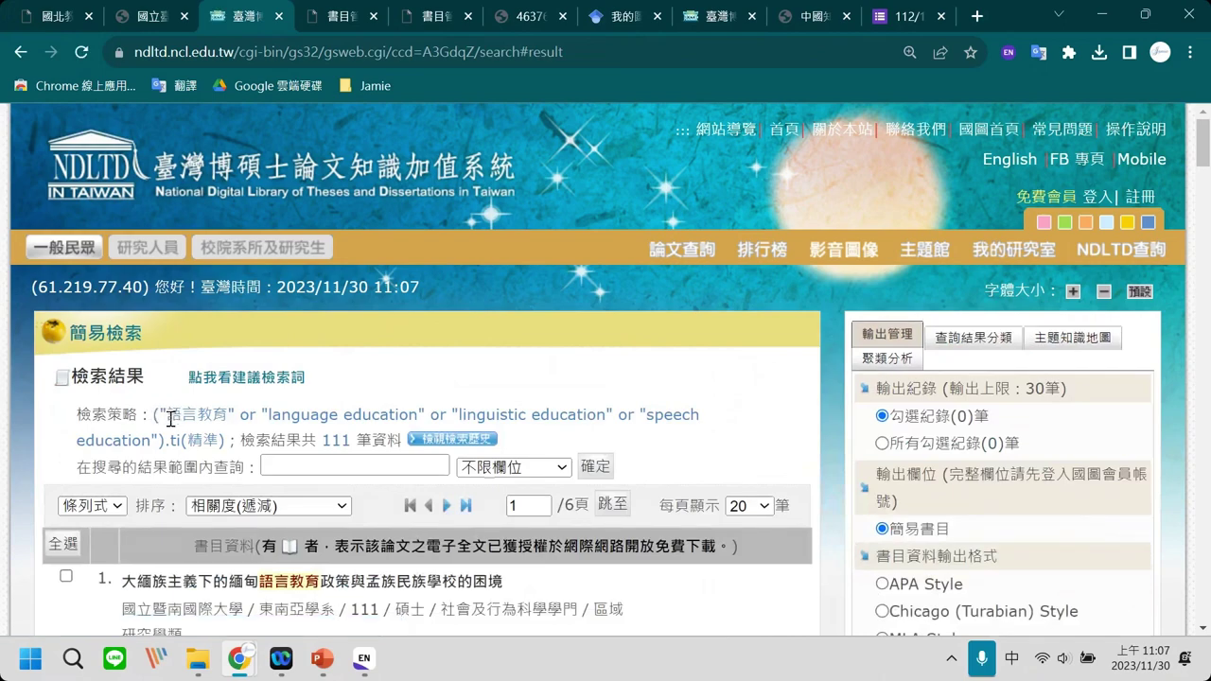
Select the first five theses in the search results for export.
scroll(169, 417, "down", 2)
scroll(157, 418, "down", 1)
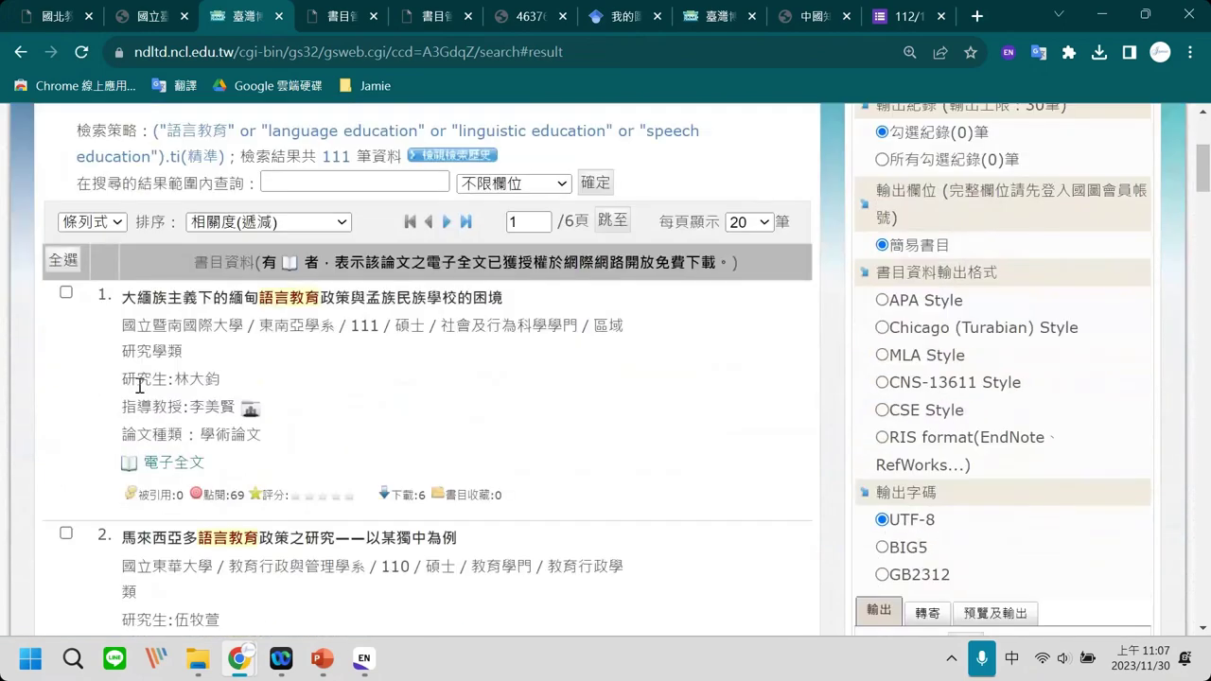
left_click(65, 292)
left_click(65, 533)
scroll(88, 547, "down", 2)
left_click(66, 588)
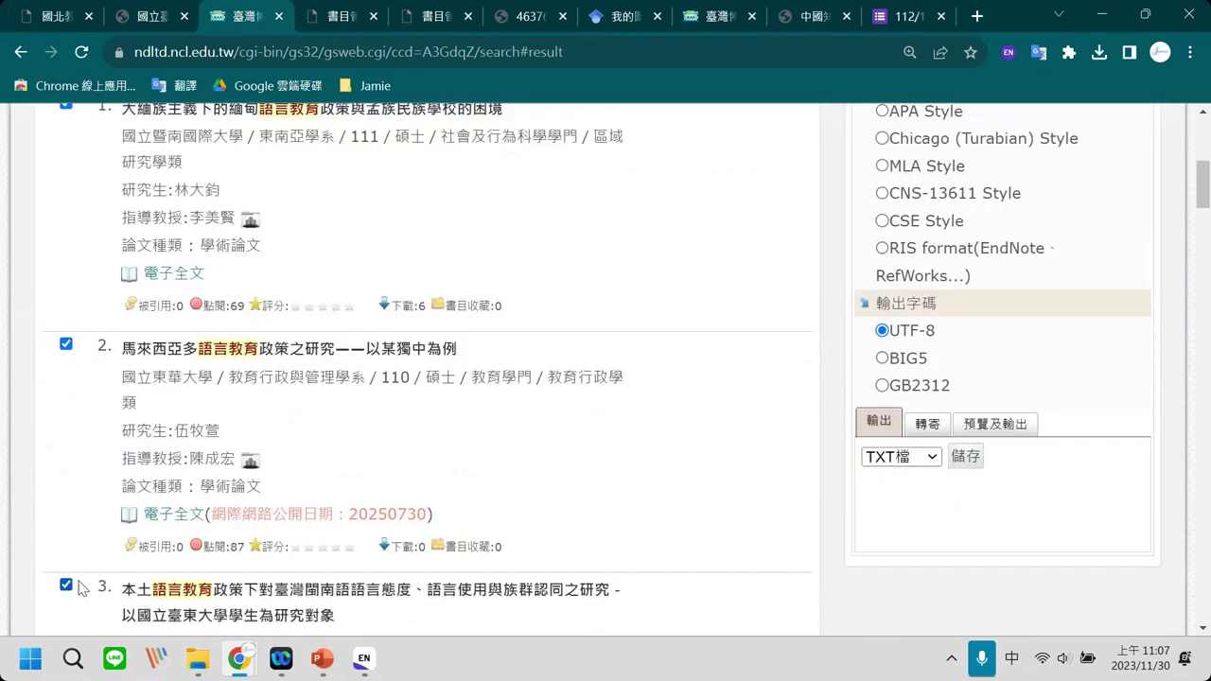
scroll(66, 530, "down", 4)
left_click(65, 476)
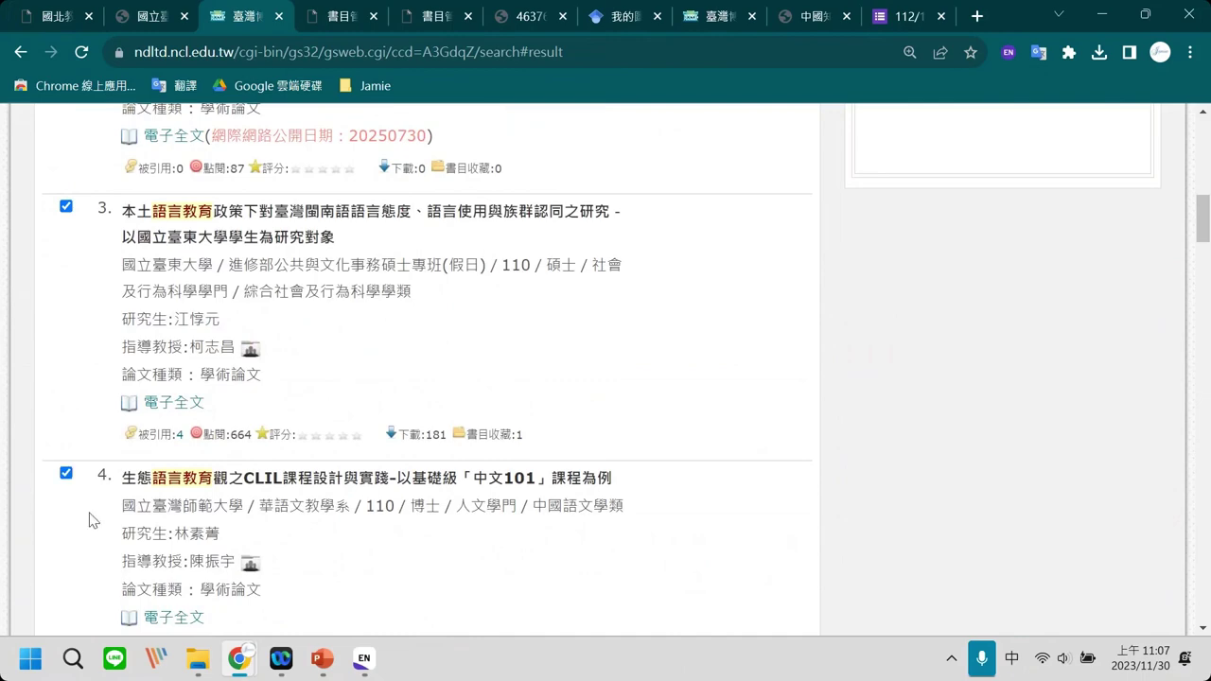
scroll(57, 520, "down", 3)
left_click(66, 404)
scroll(462, 465, "up", 10)
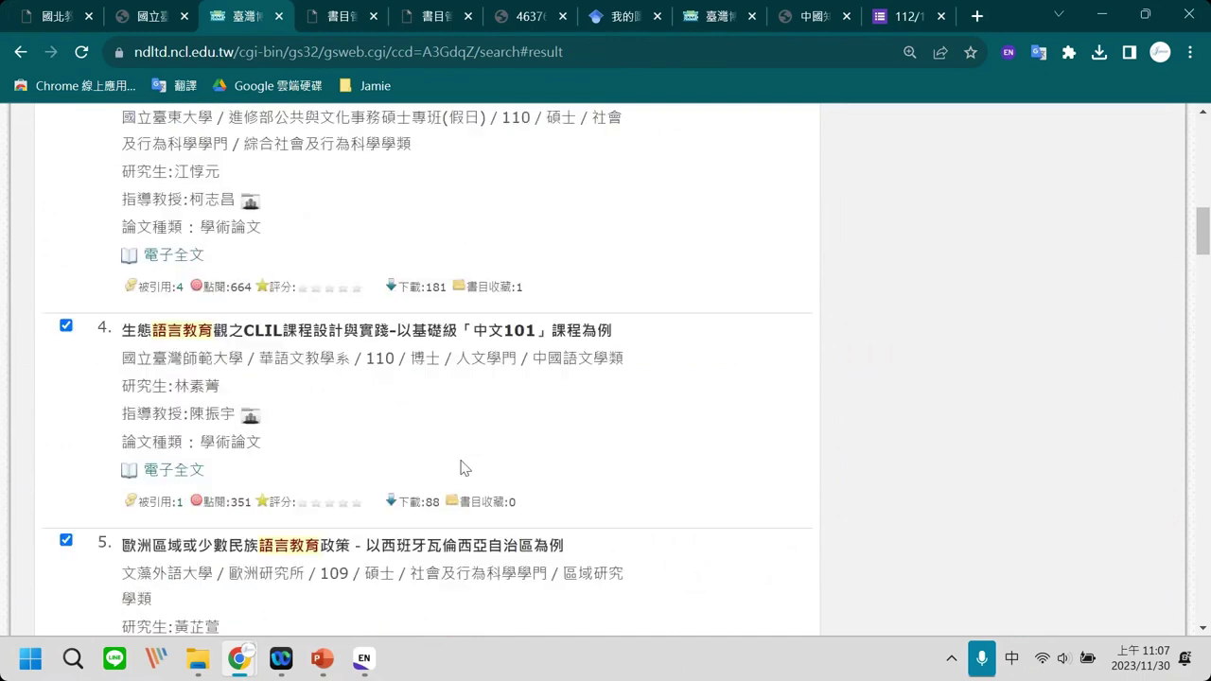
scroll(464, 468, "up", 3)
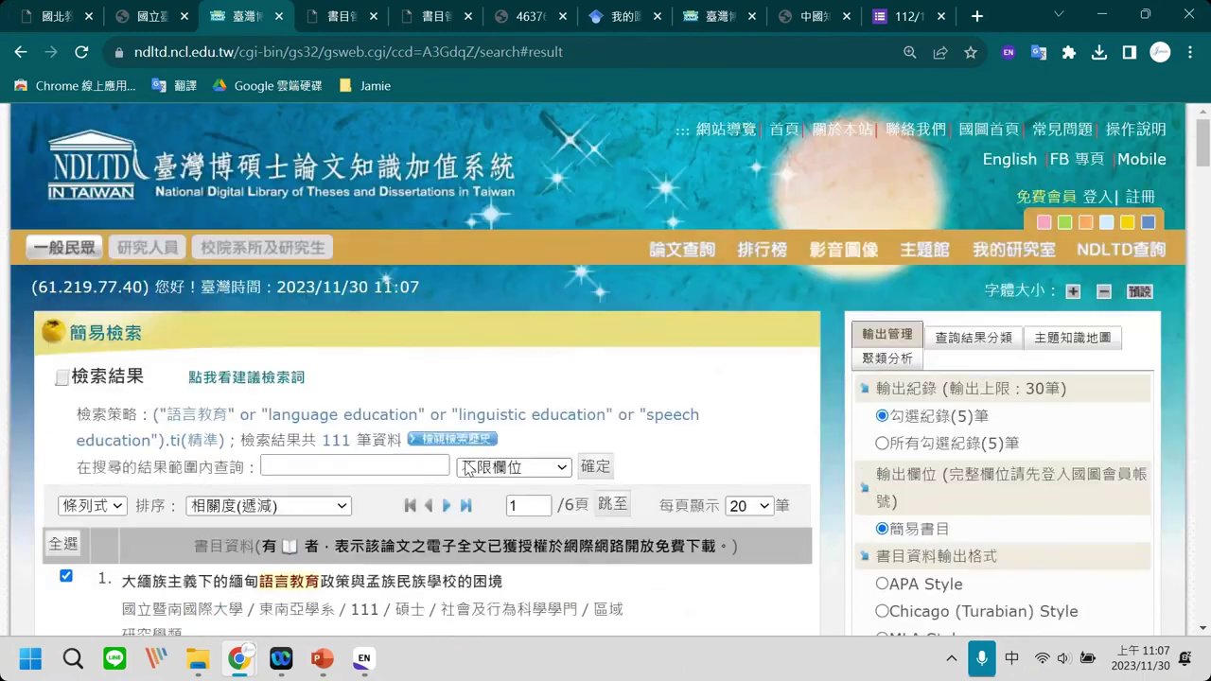
Set the bibliographic output format of the selected records to RIS format (EndNote、RefWorks...).
scroll(462, 454, "down", 2)
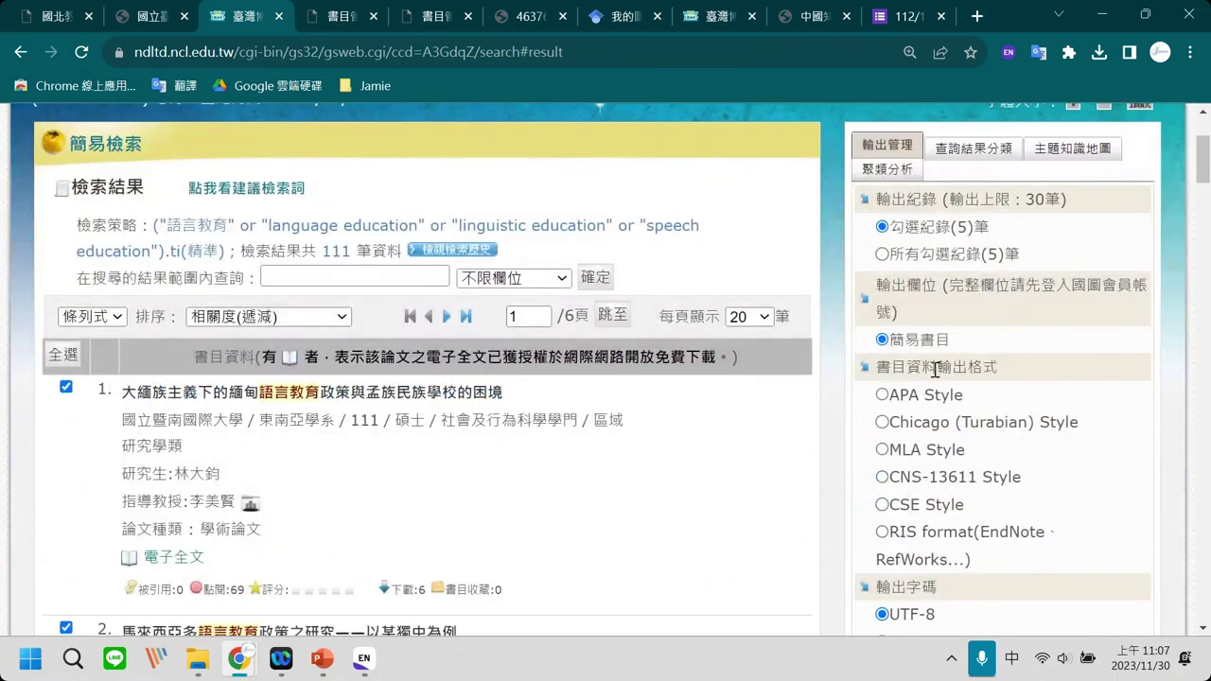
left_click_drag(935, 369, 993, 368)
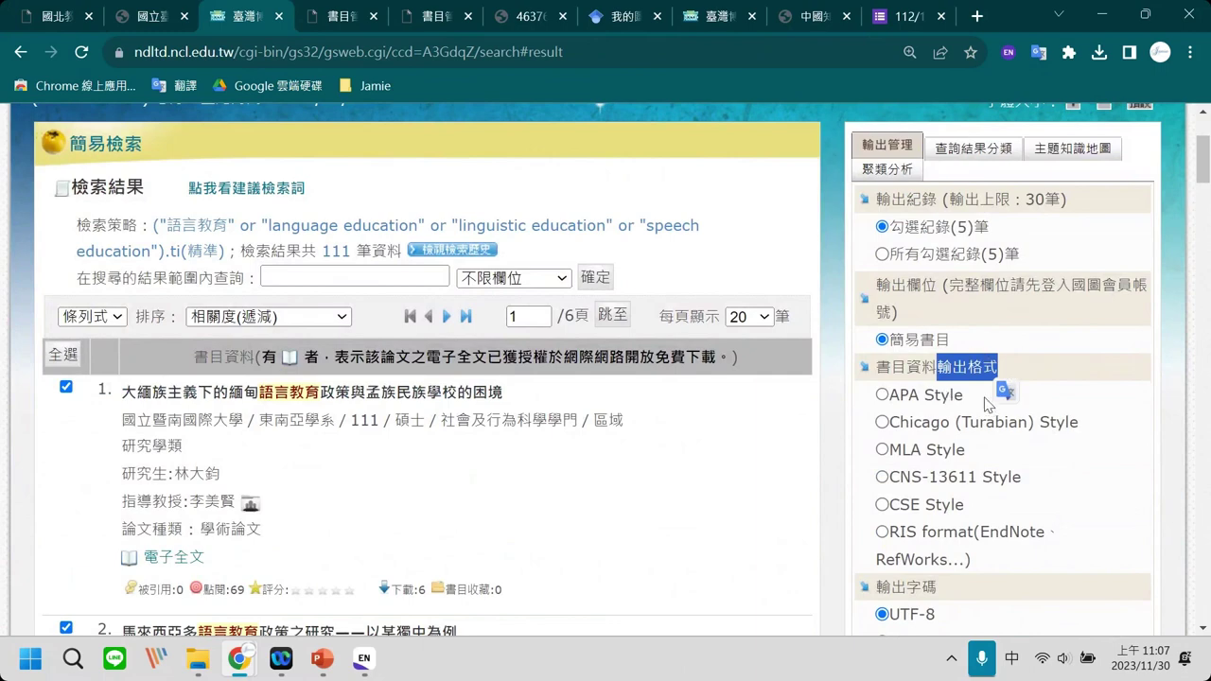
left_click_drag(980, 532, 1047, 537)
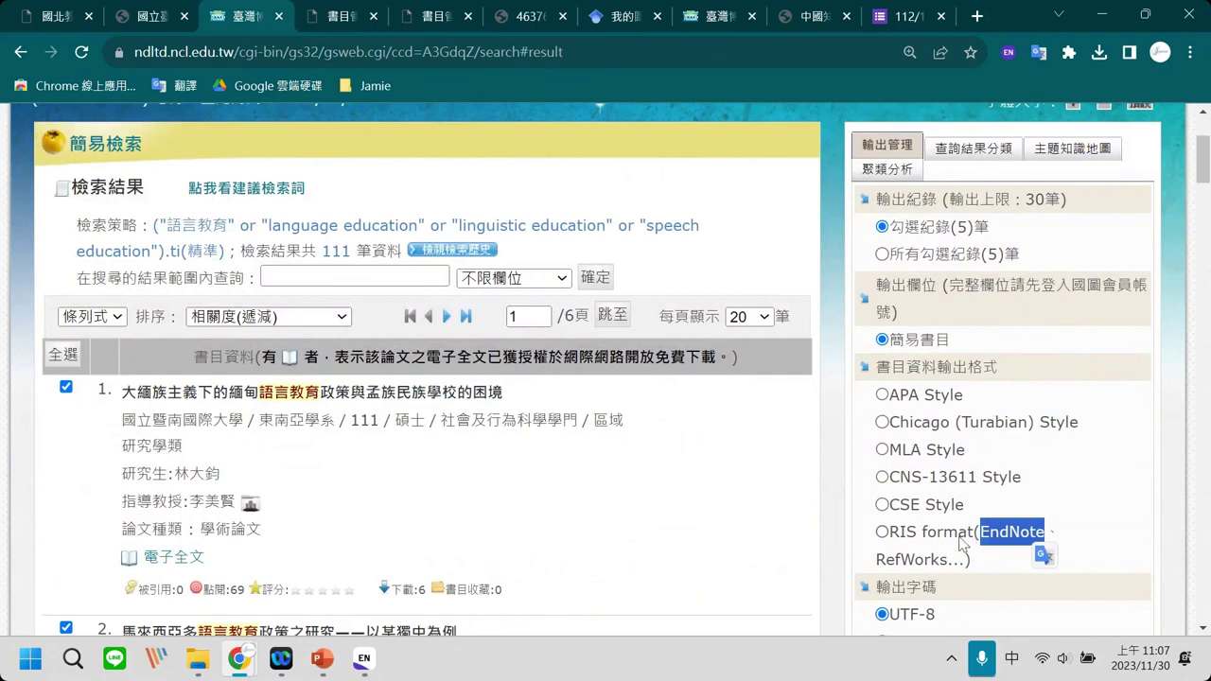
left_click_drag(959, 536, 893, 542)
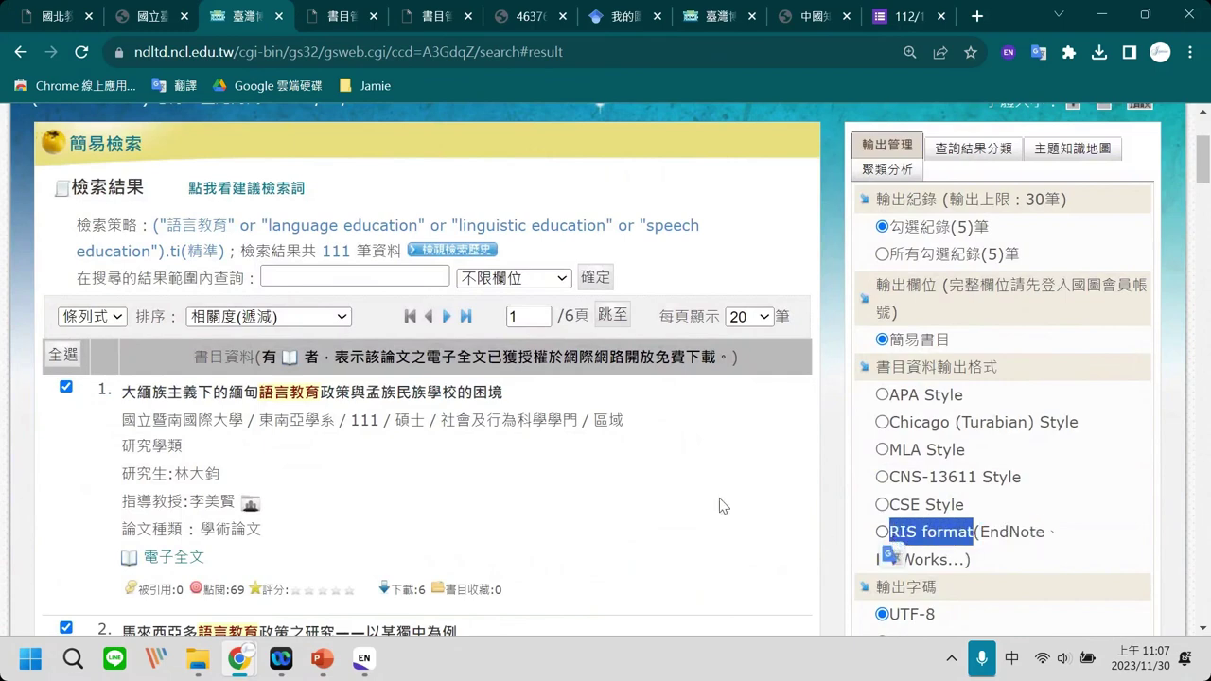
left_click(762, 503)
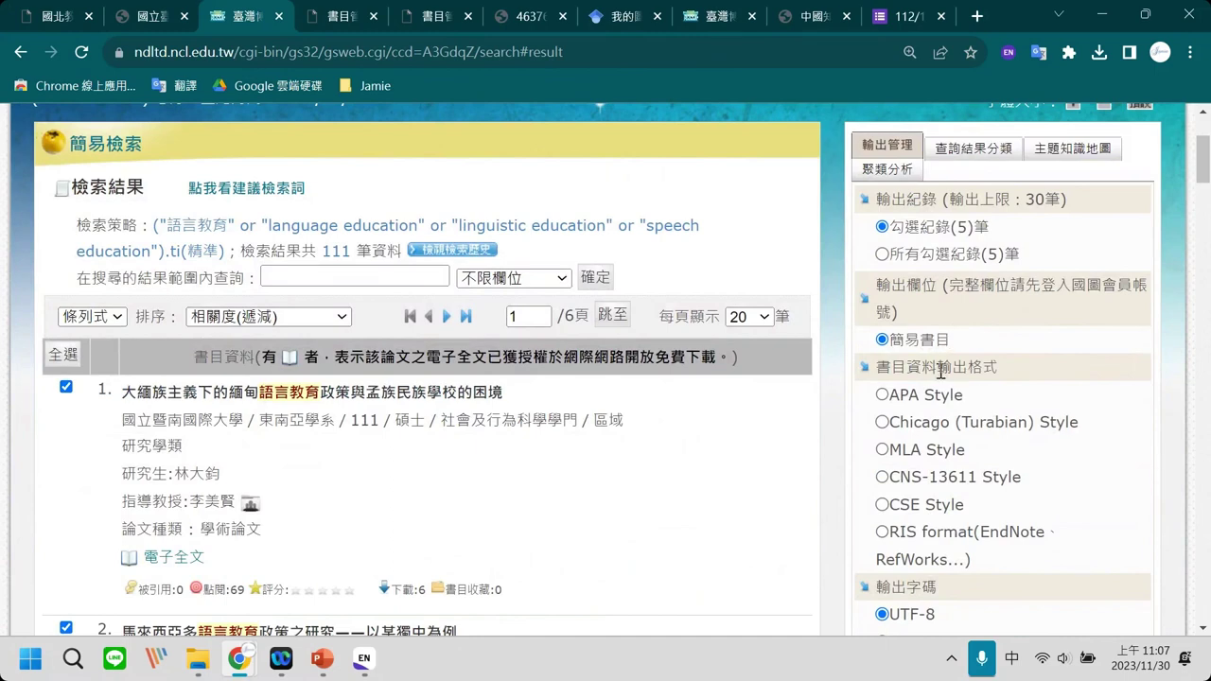
left_click_drag(937, 367, 1000, 370)
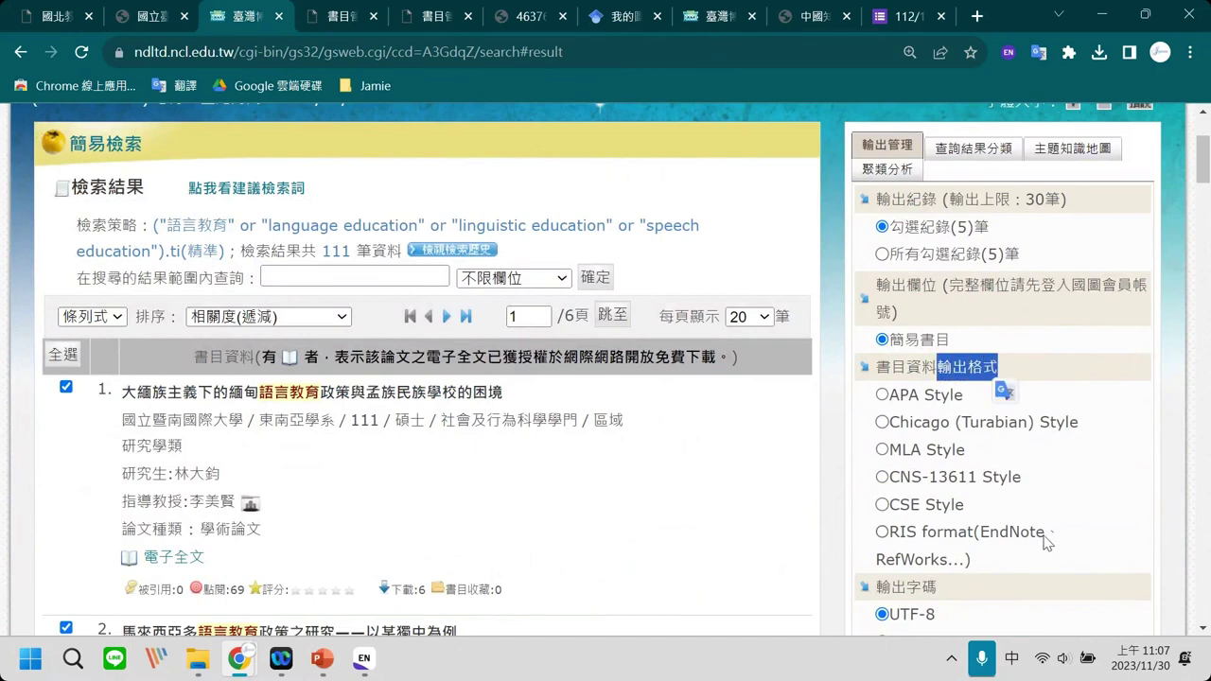
left_click_drag(1045, 532, 977, 534)
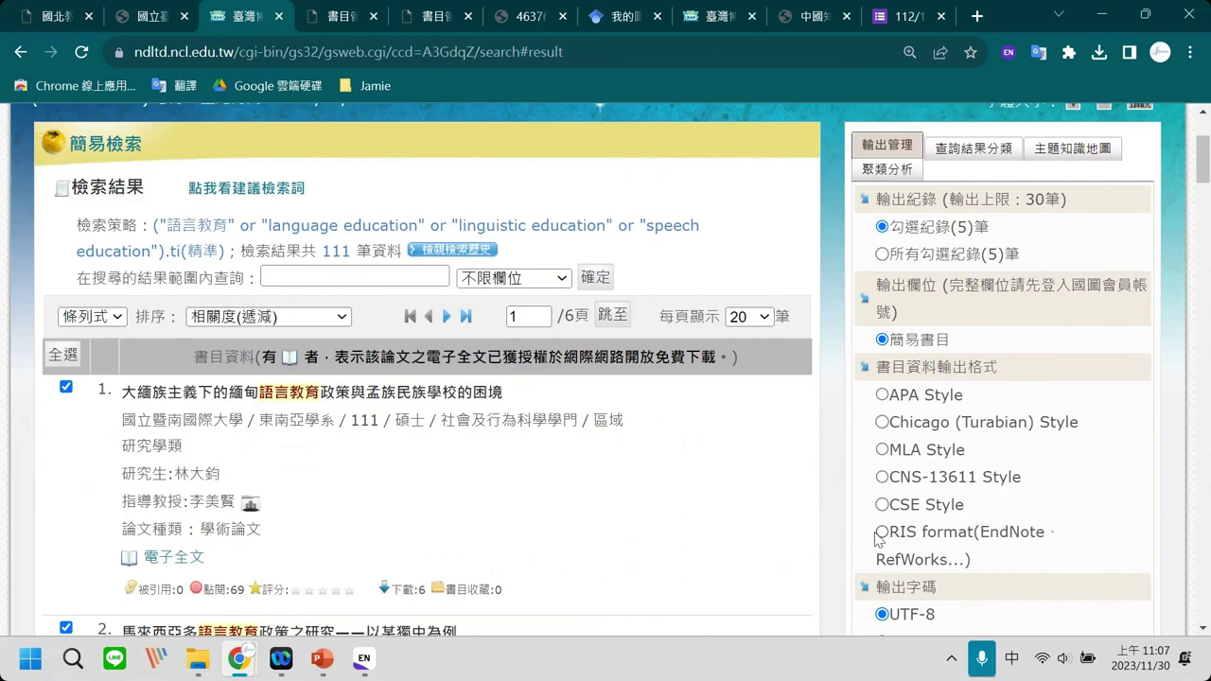
left_click(879, 533)
left_click_drag(1074, 539, 980, 535)
left_click(1041, 553)
left_click_drag(892, 544, 982, 560)
left_click(977, 561)
left_click_drag(1026, 376, 937, 367)
left_click_drag(974, 534, 878, 537)
Save the selected thesis records as a RIS export and import the downloaded file into the EndNote library.
scroll(979, 535, "down", 1)
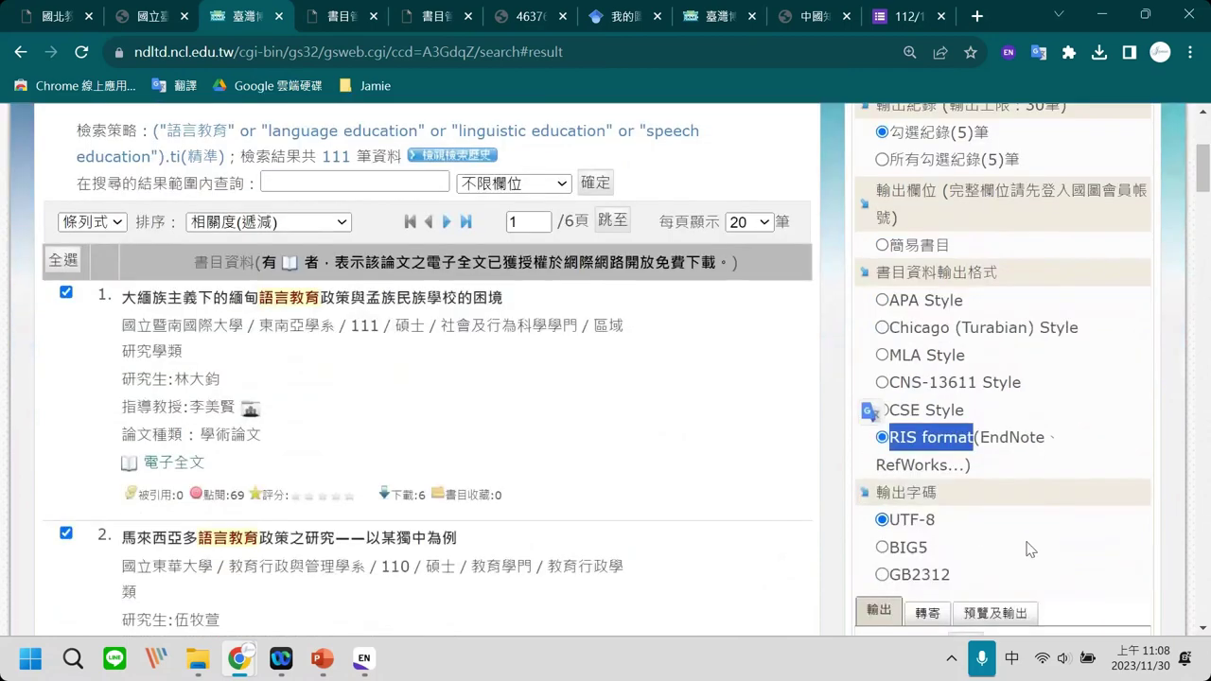
scroll(1030, 550, "down", 1)
left_click(1030, 550)
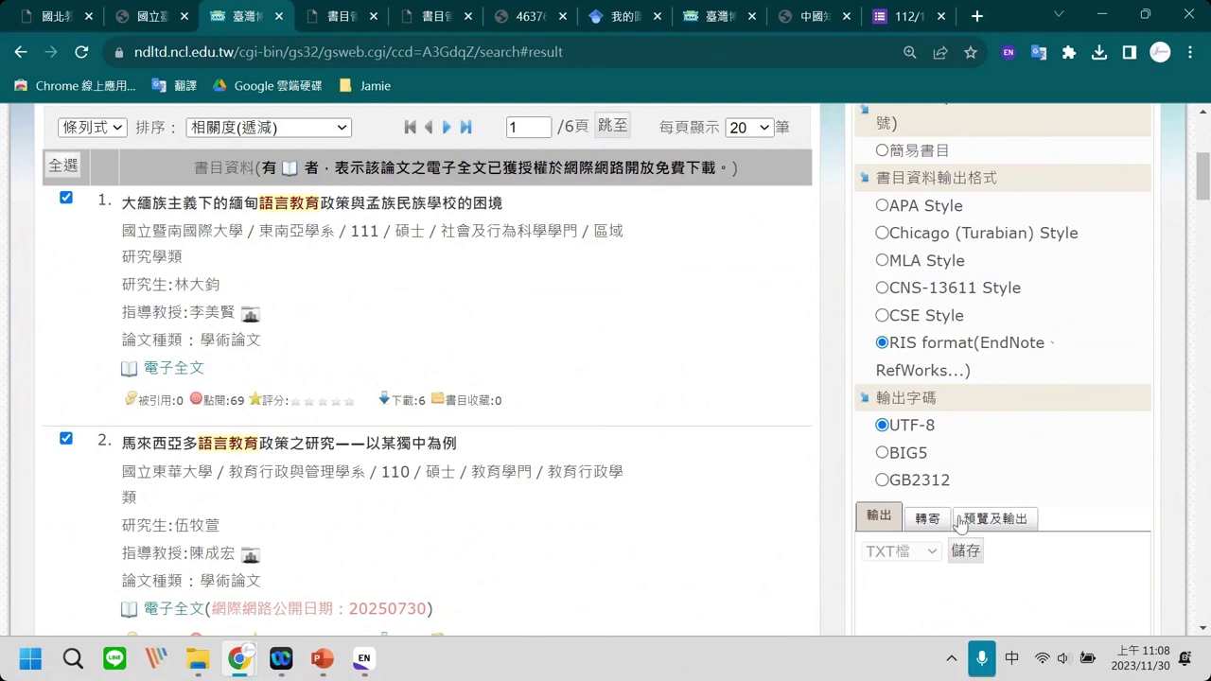
left_click(971, 556)
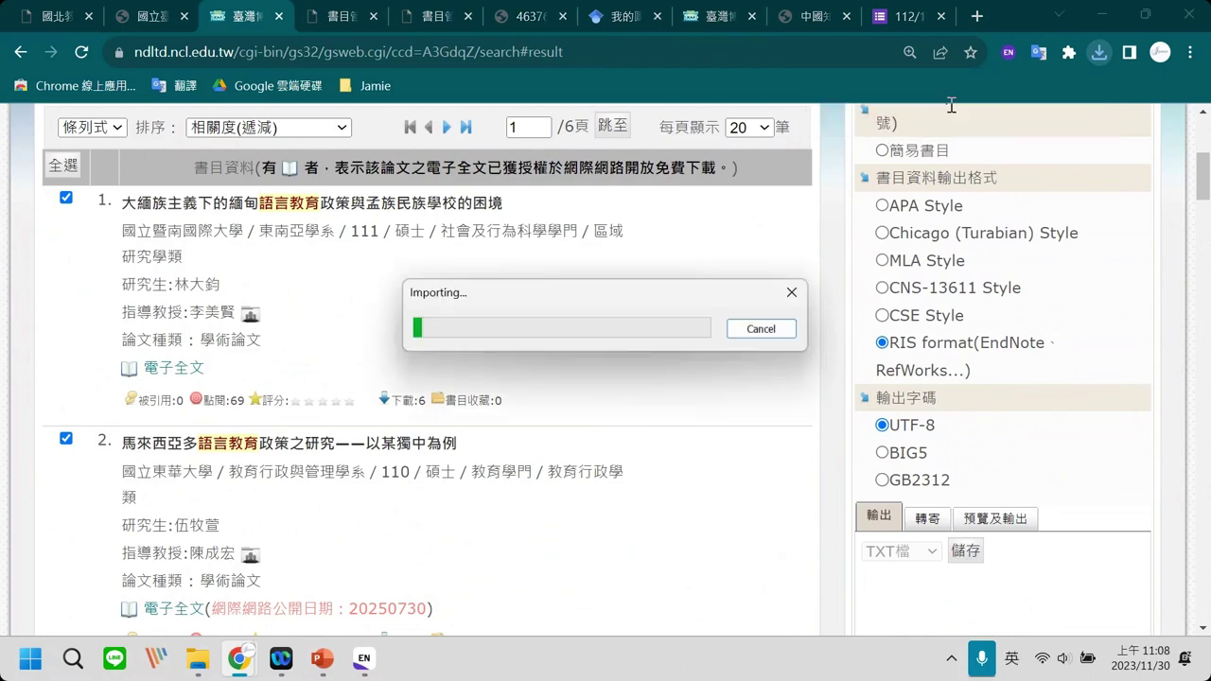
mouse_move(373, 674)
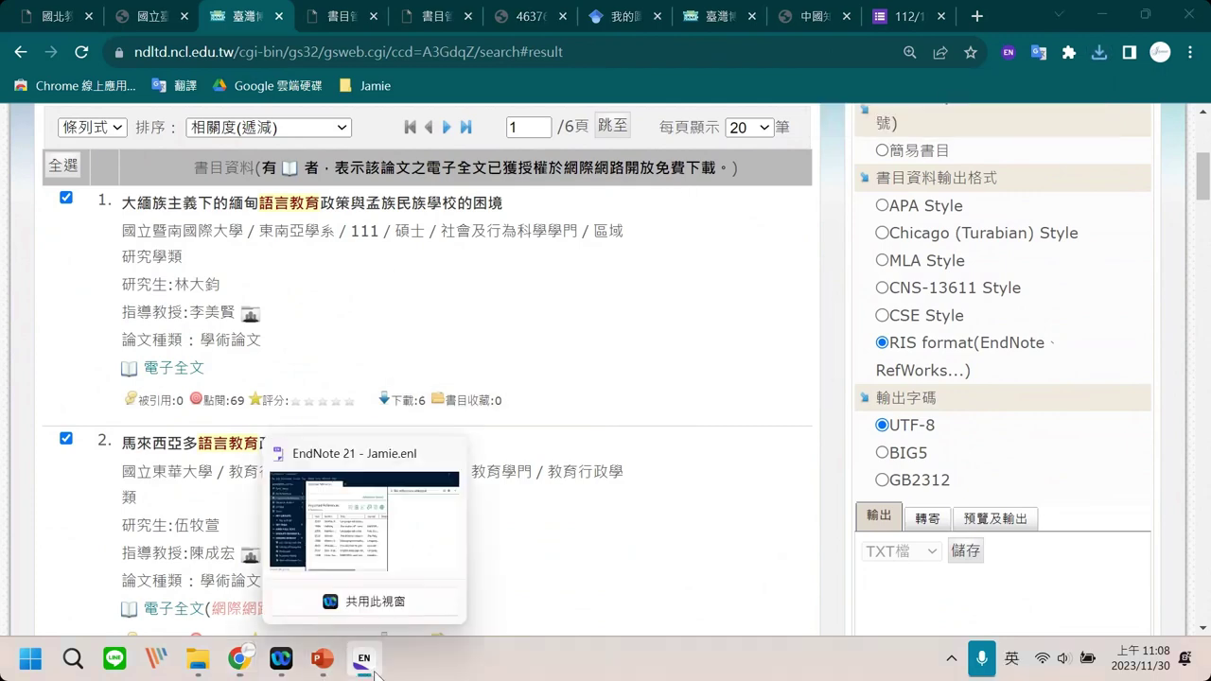
Switch to EndNote, look over the imported thesis references, and widen the Title column of the reference list.
left_click(374, 675)
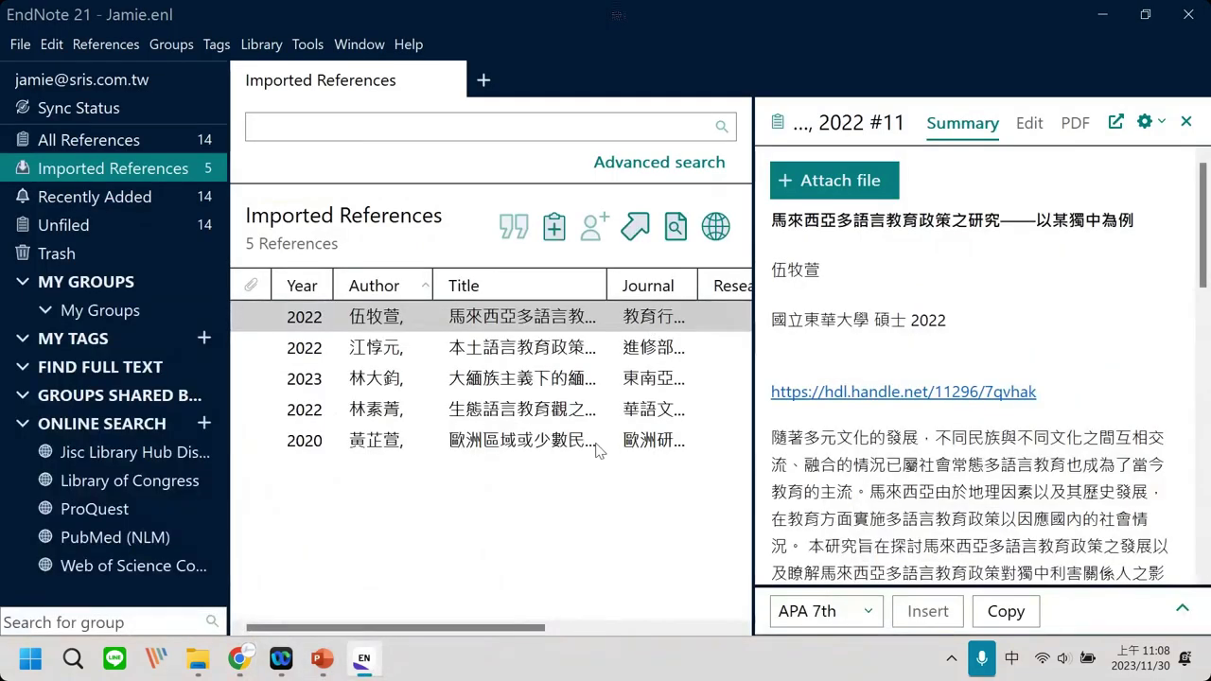
left_click(454, 533)
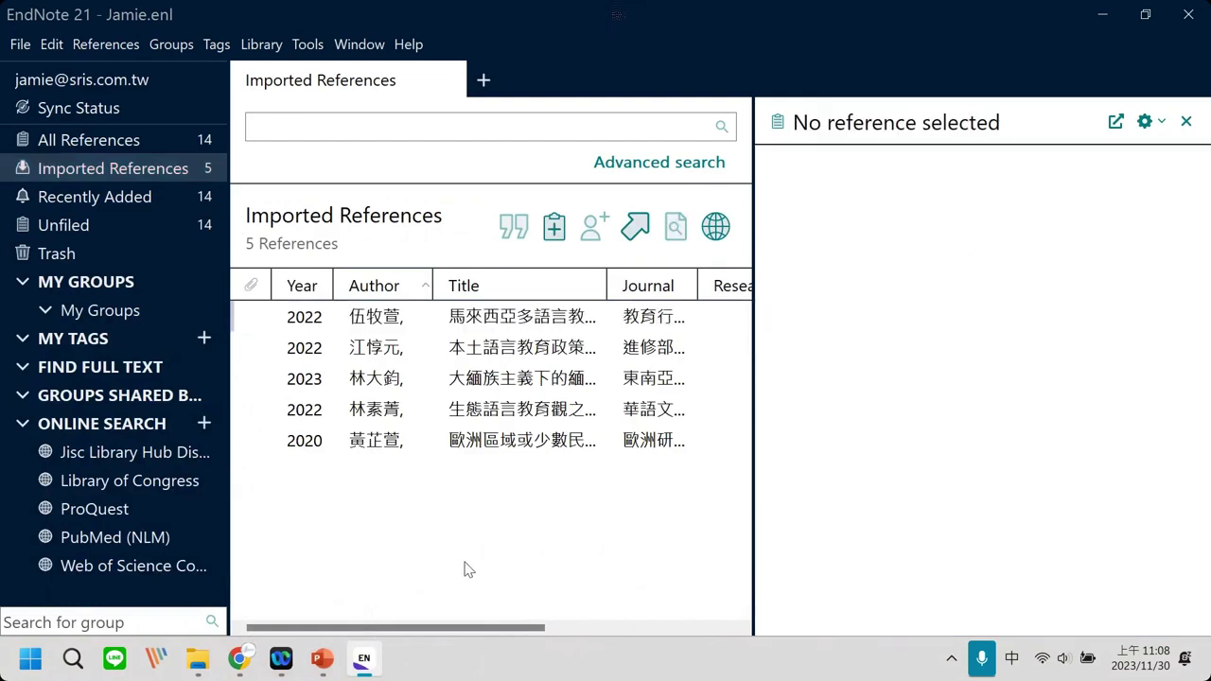
left_click(421, 440)
left_click(410, 318)
left_click(489, 514)
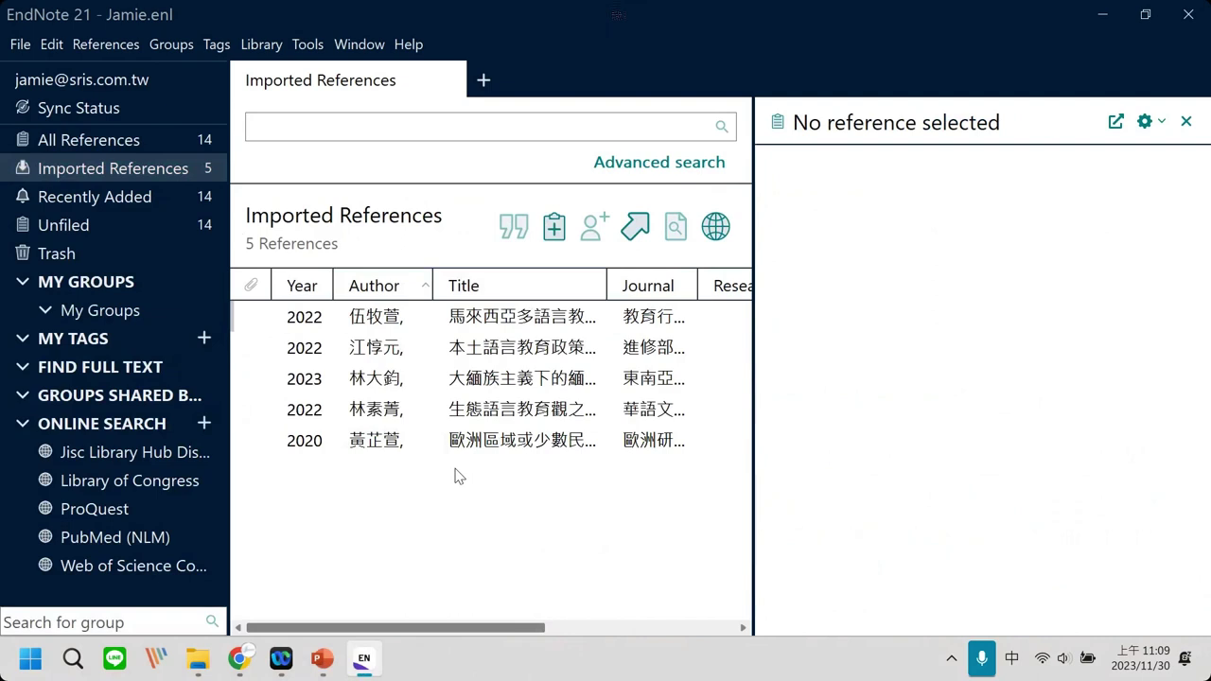
left_click_drag(604, 285, 655, 285)
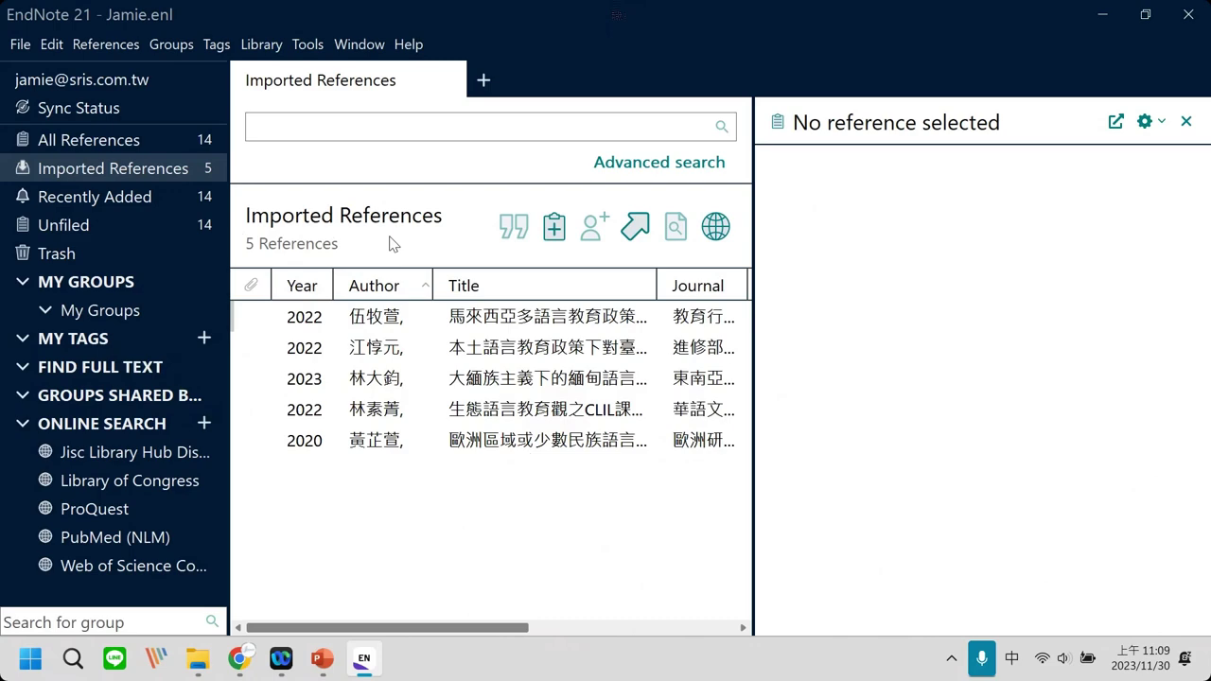
Move the 2020 reference "Language education in a changing world: challenges and opportunities" from All References to the Trash.
left_click(114, 144)
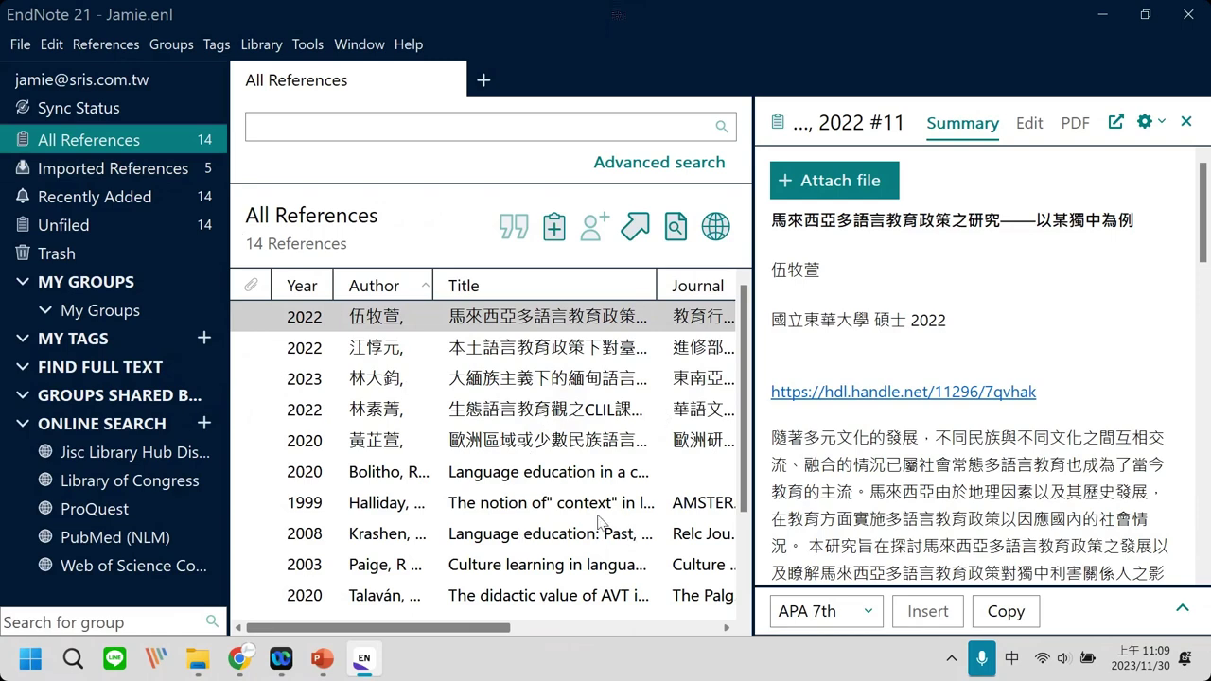
scroll(549, 472, "down", 3)
scroll(547, 473, "up", 3)
left_click(490, 479)
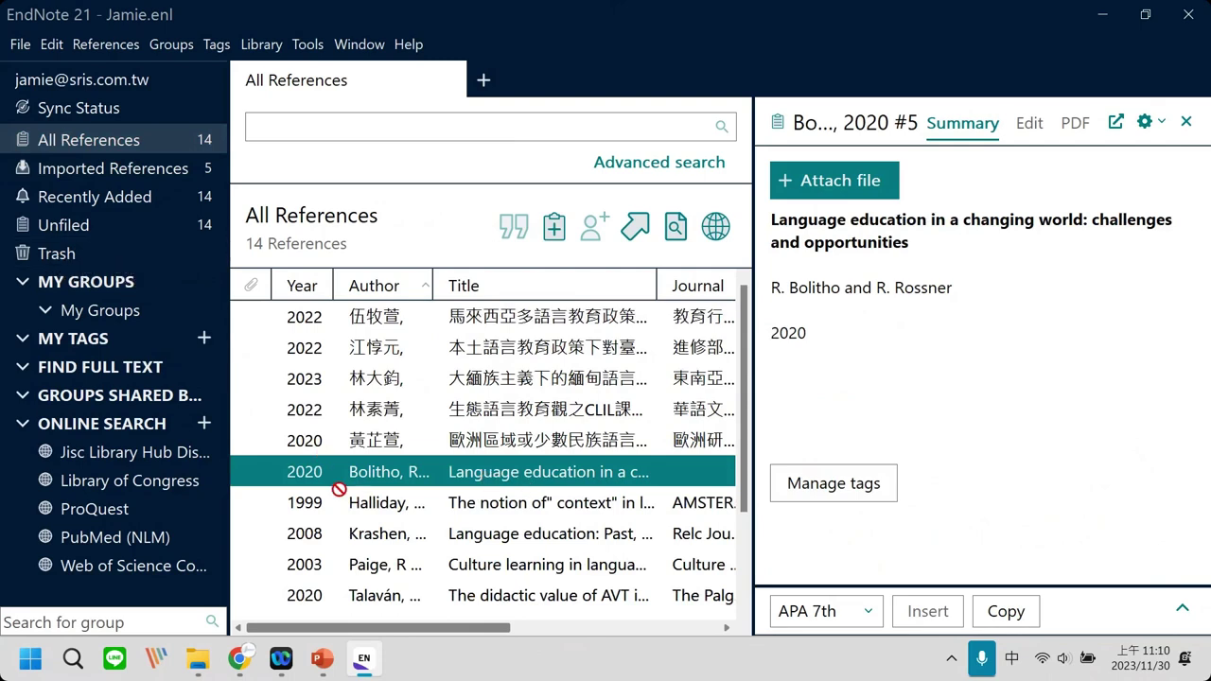
left_click_drag(356, 478, 99, 255)
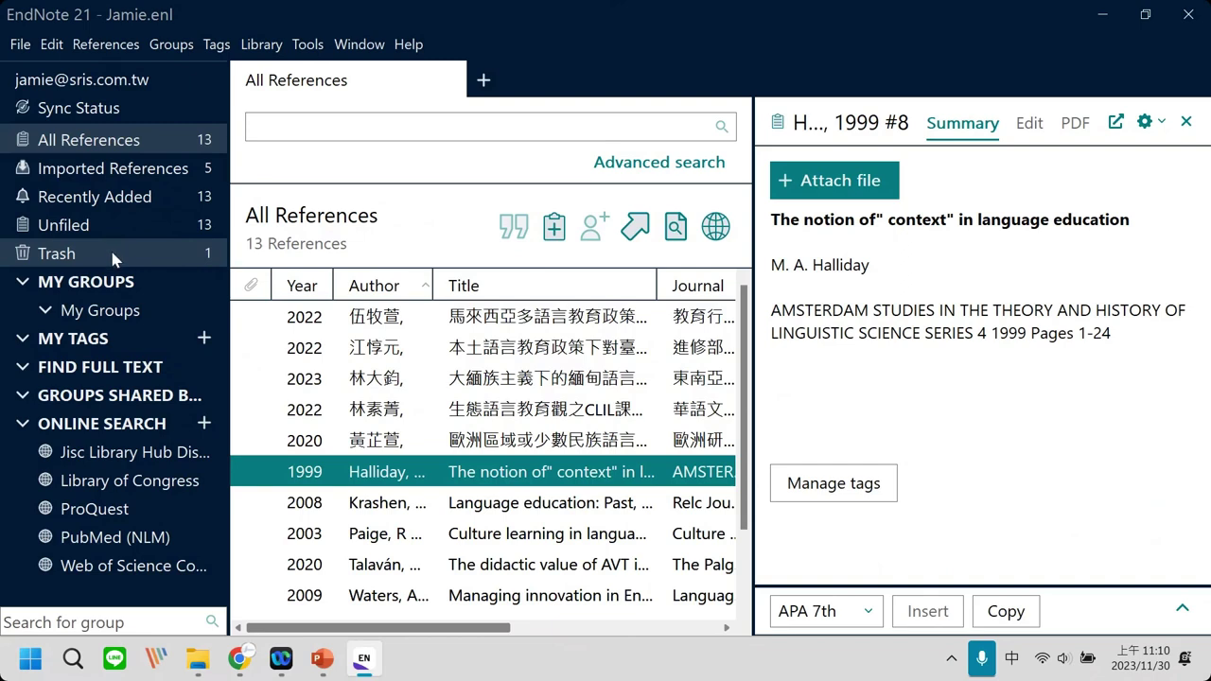
Permanently empty all records from the Trash.
left_click(147, 253)
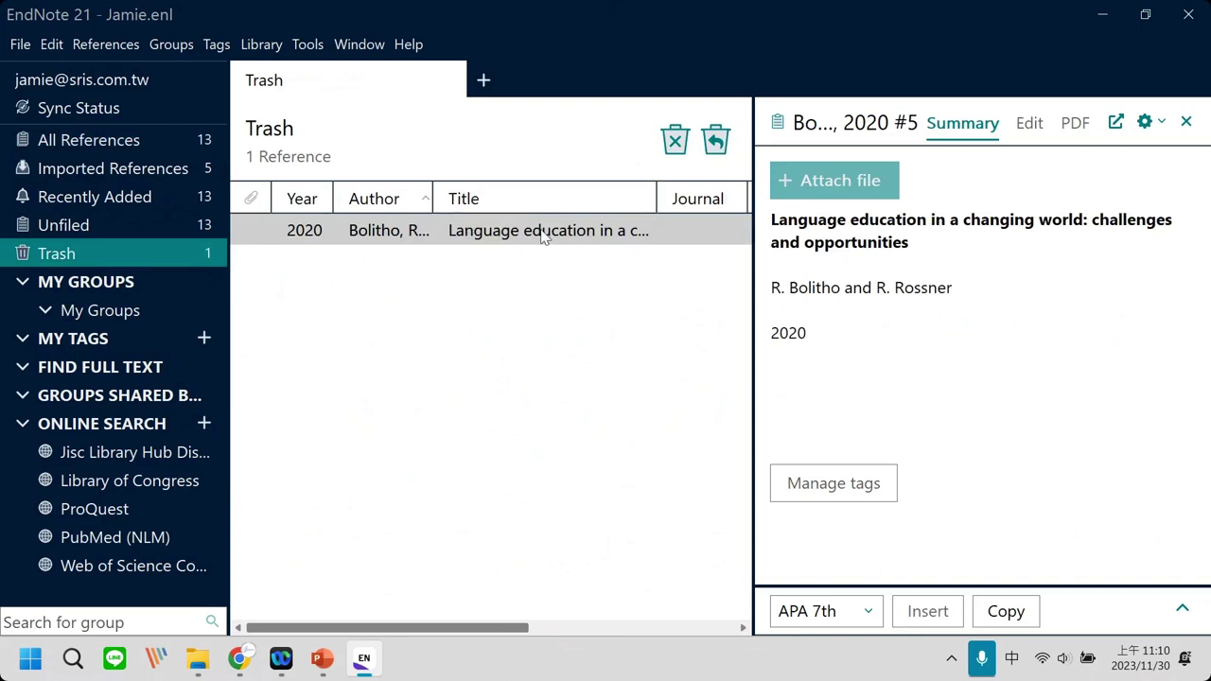
left_click(542, 234)
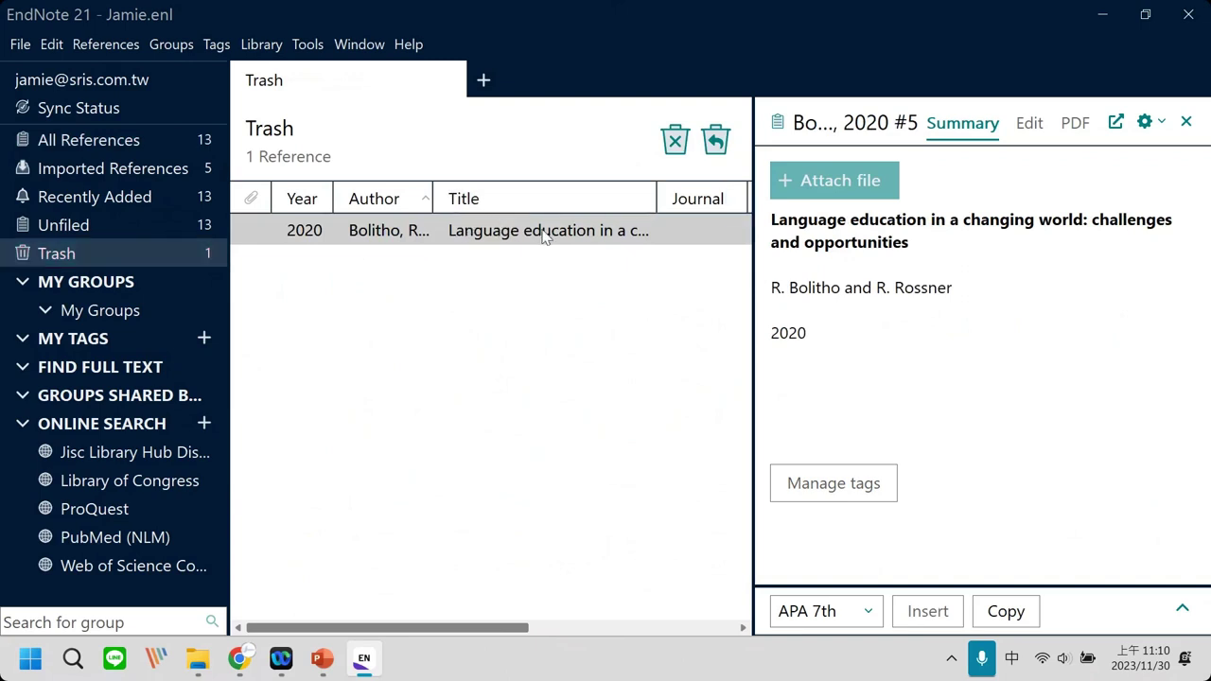
left_click(675, 141)
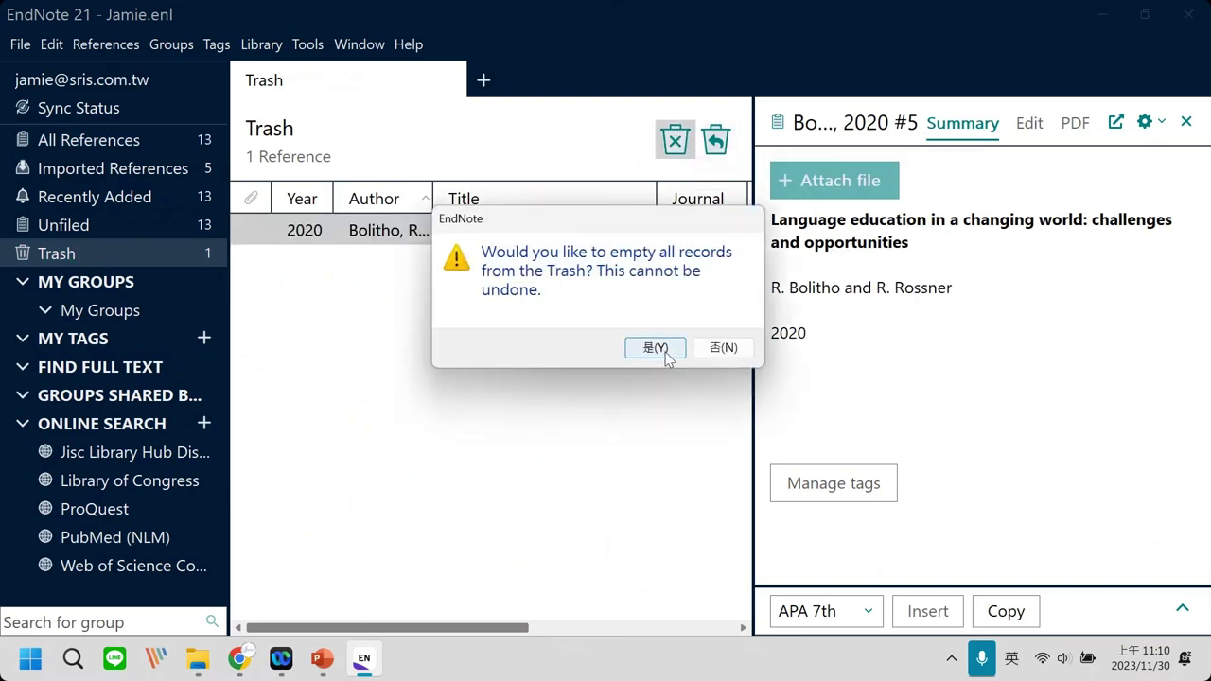
left_click(655, 348)
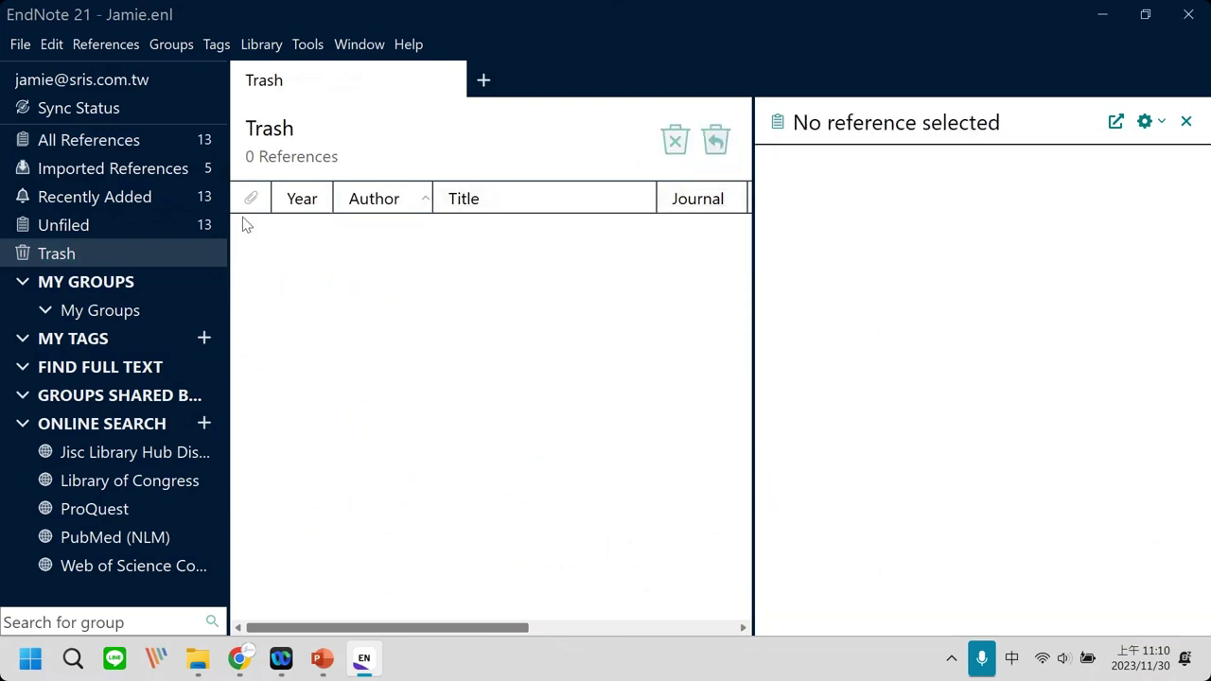
Show all references and examine the library's simple and advanced search options.
left_click(141, 131)
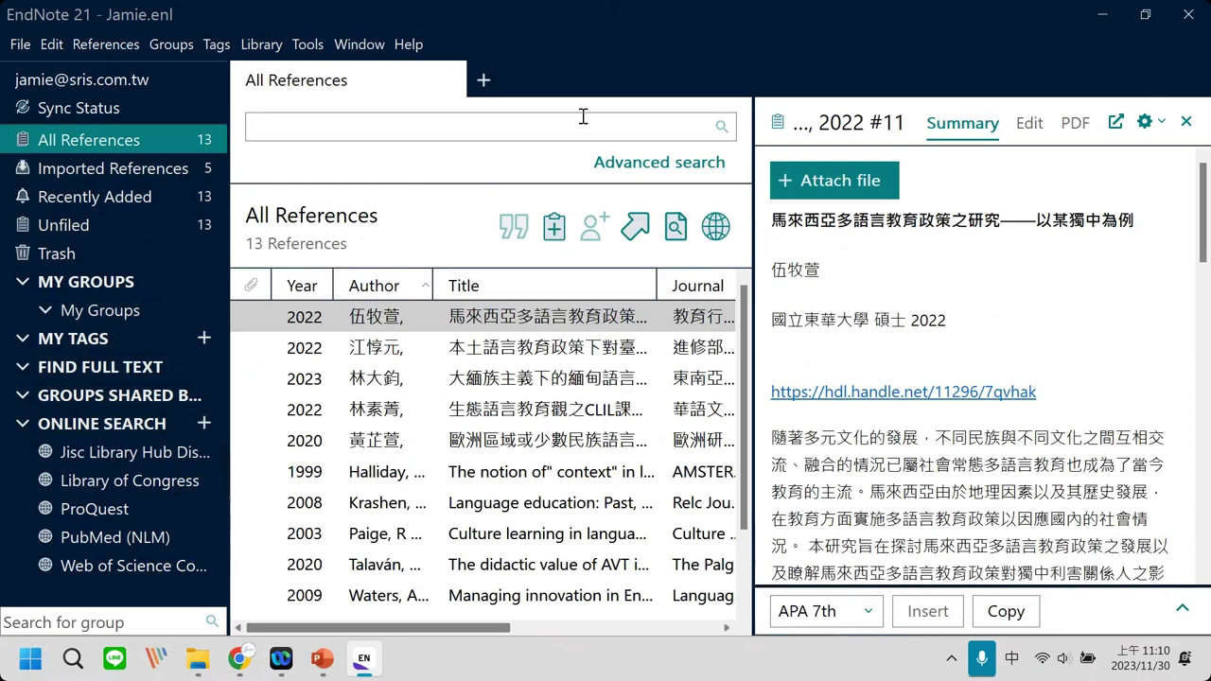
left_click(426, 133)
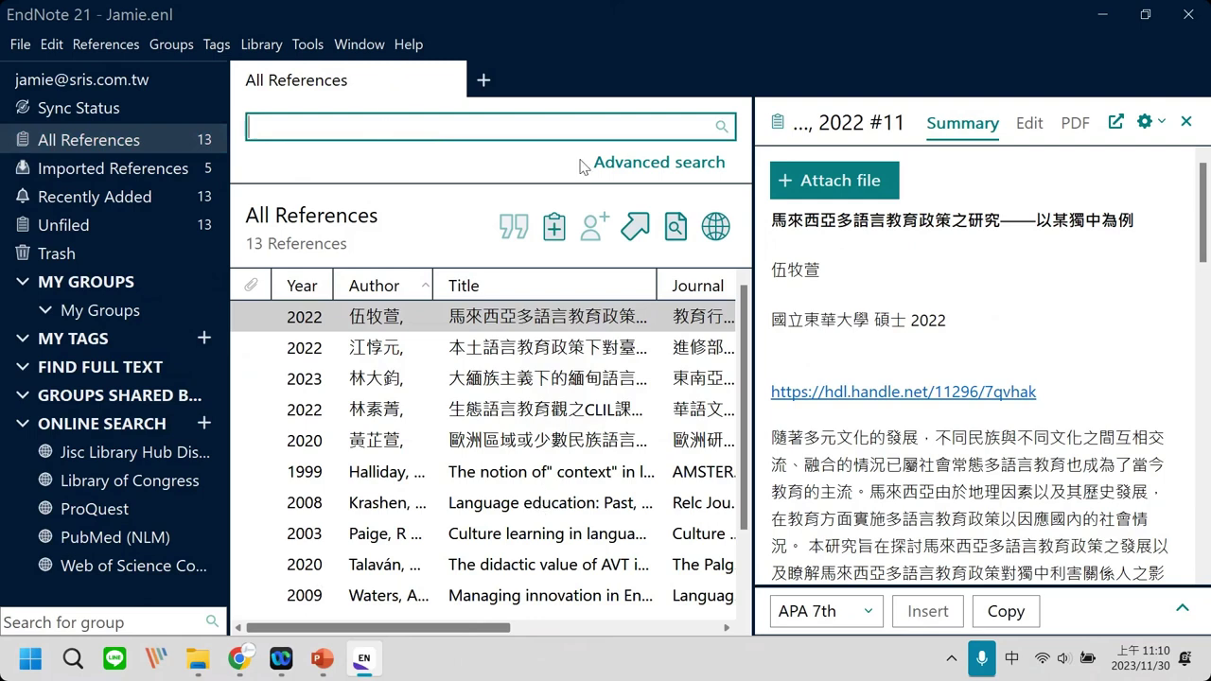
left_click(649, 163)
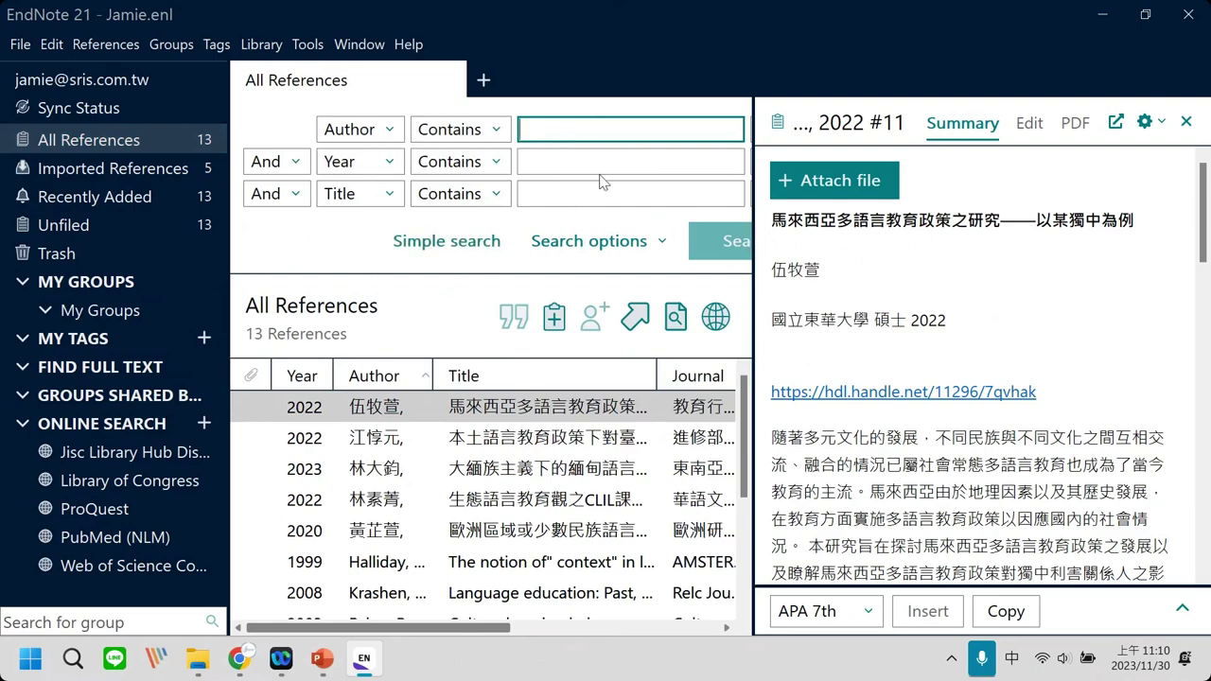
left_click(435, 244)
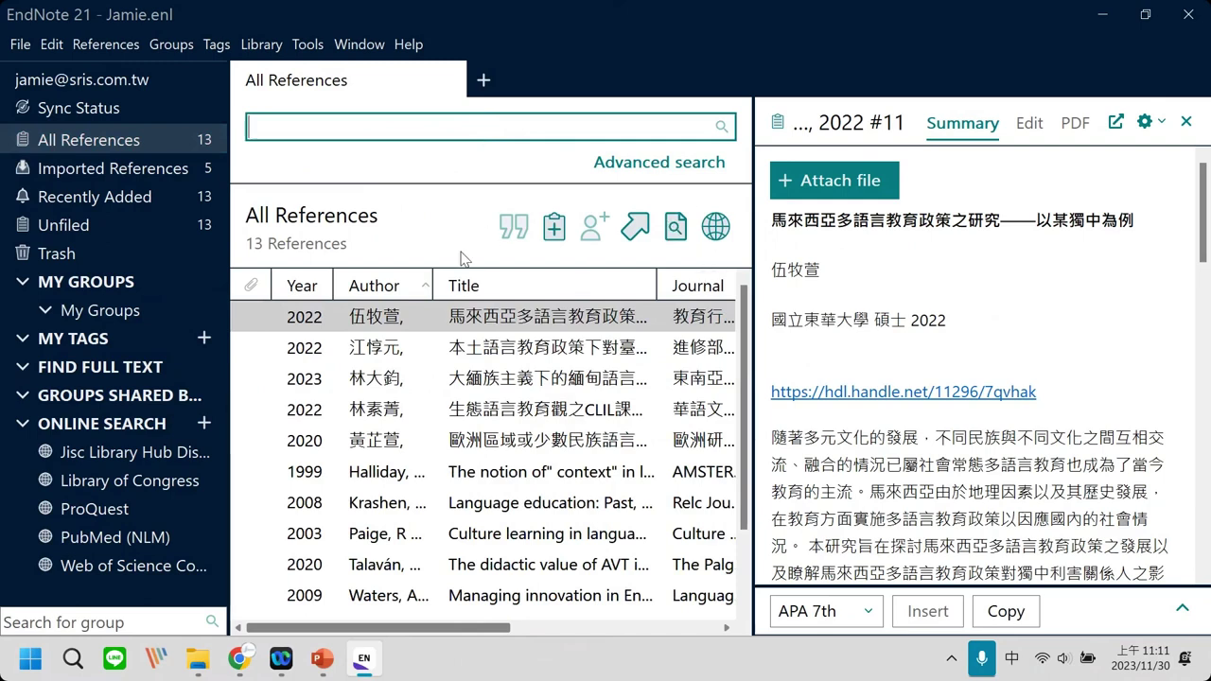
left_click(746, 324)
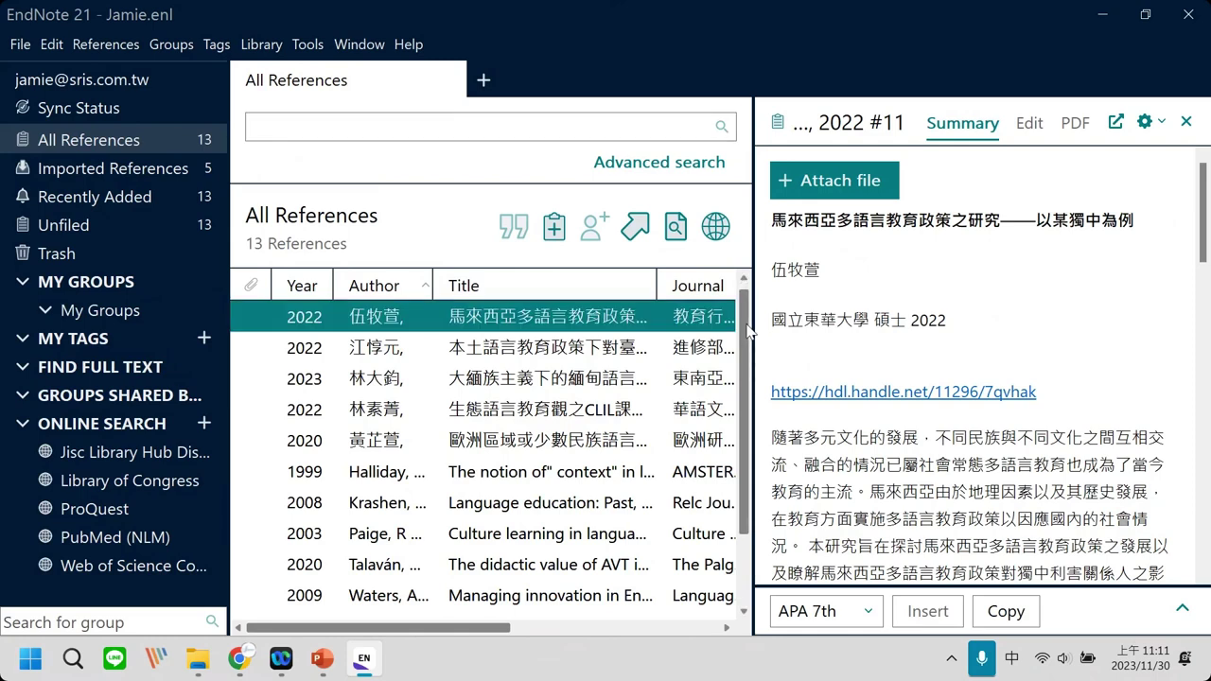
Hide the Research Notes column from the reference list.
left_click_drag(445, 628, 408, 624)
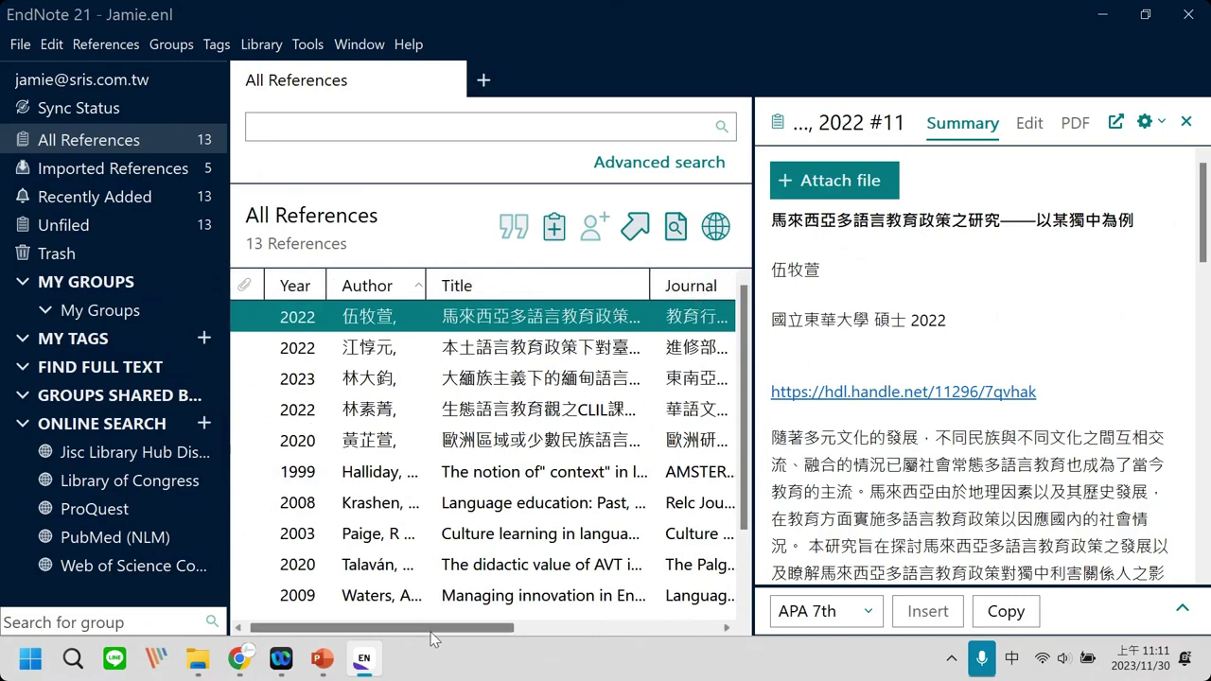
right_click(541, 287)
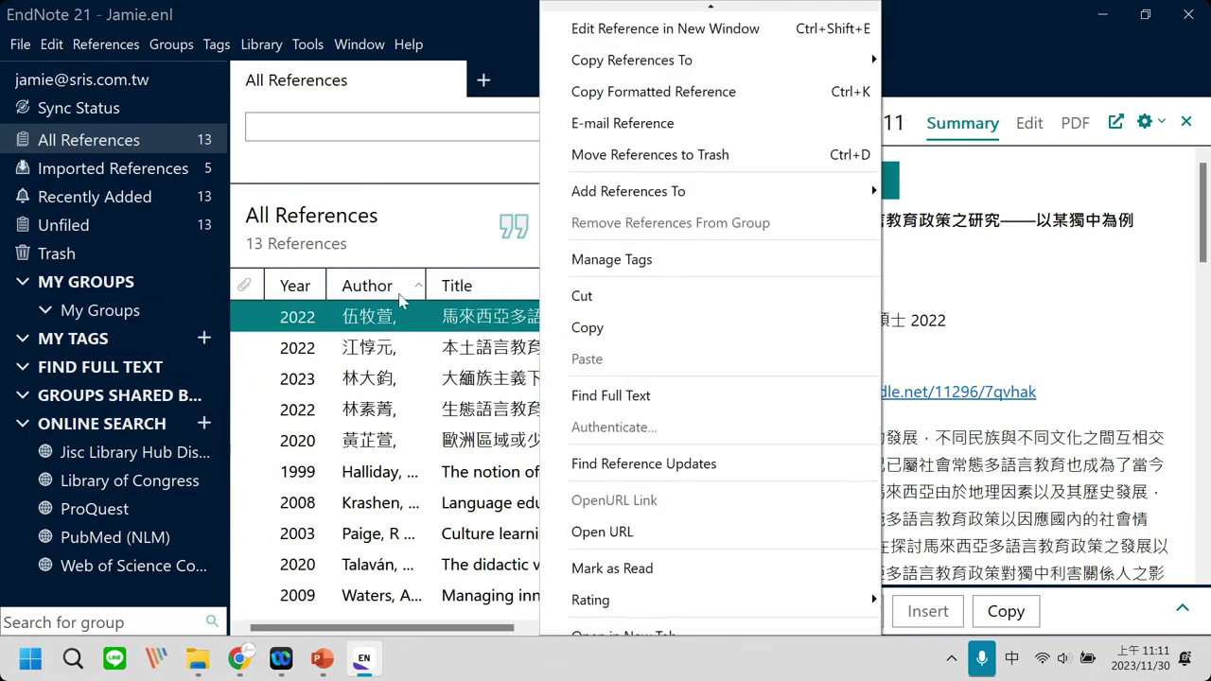
right_click(360, 280)
key("Escape")
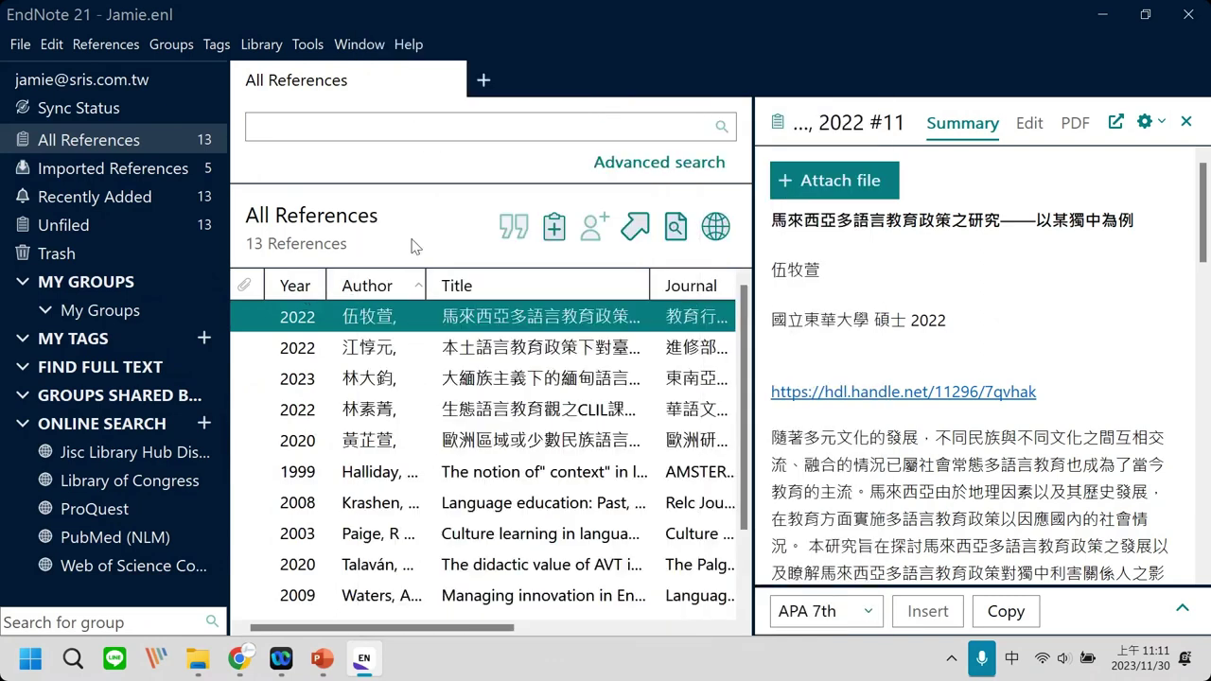
right_click(448, 281)
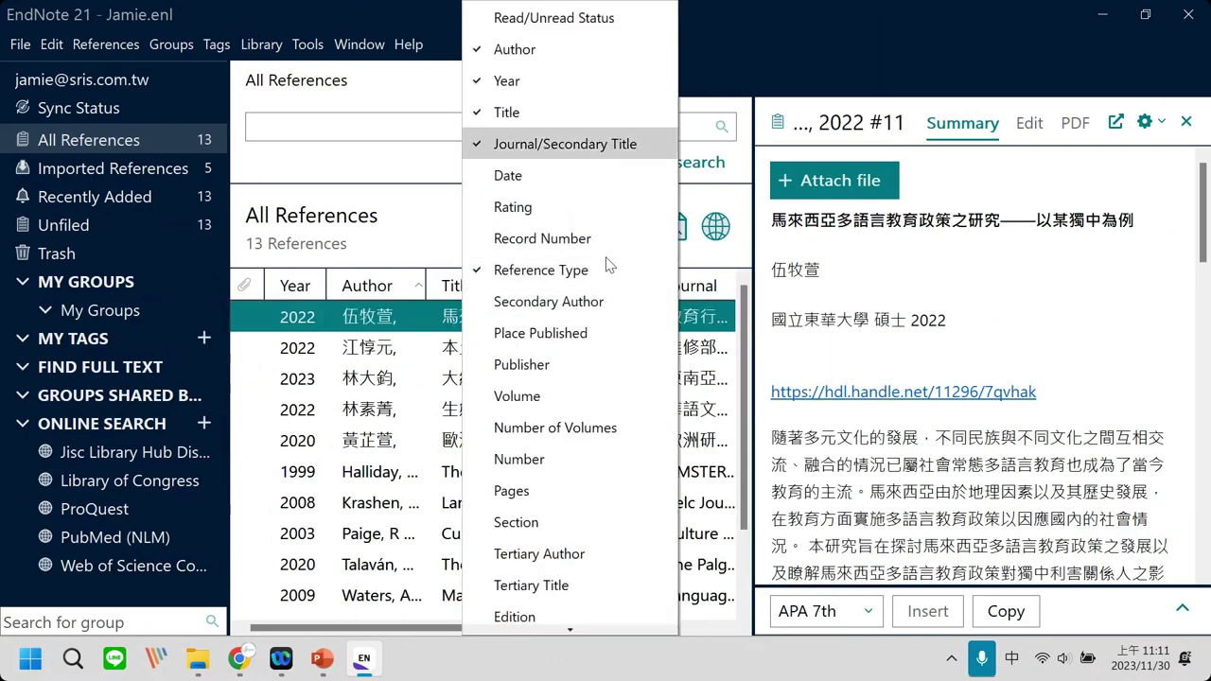
scroll(607, 518, "down", 2)
scroll(607, 520, "down", 10)
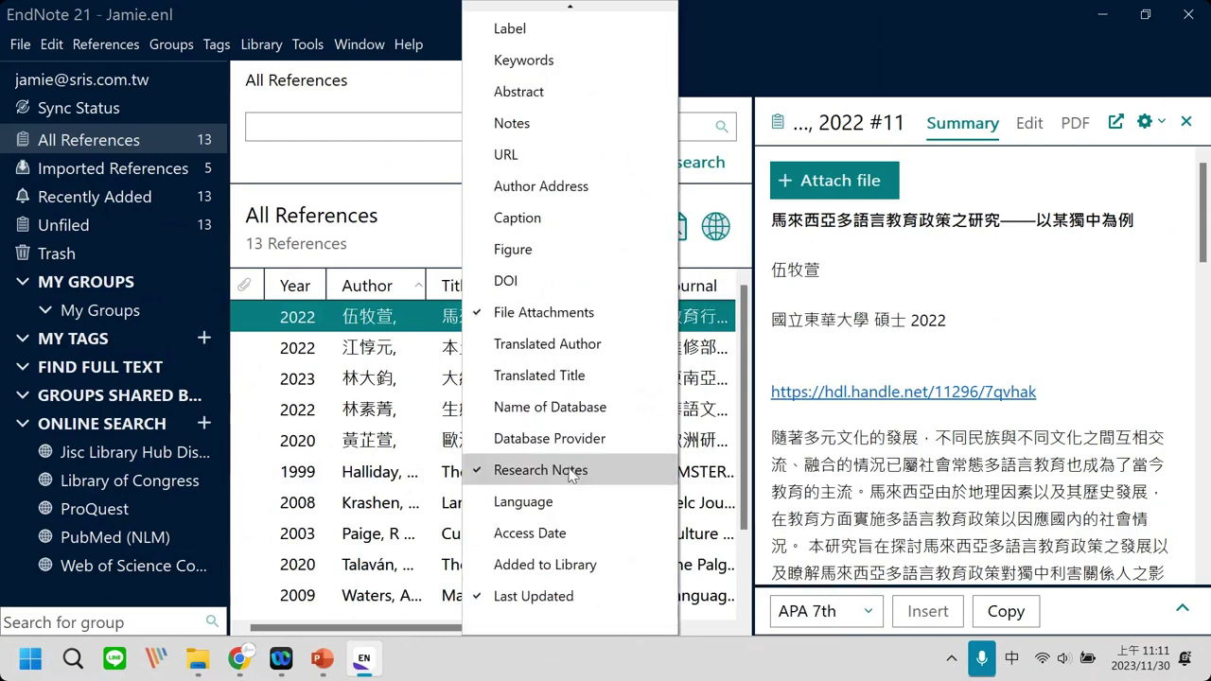
left_click(577, 470)
Add the Research Notes column to the reference list display.
right_click(525, 292)
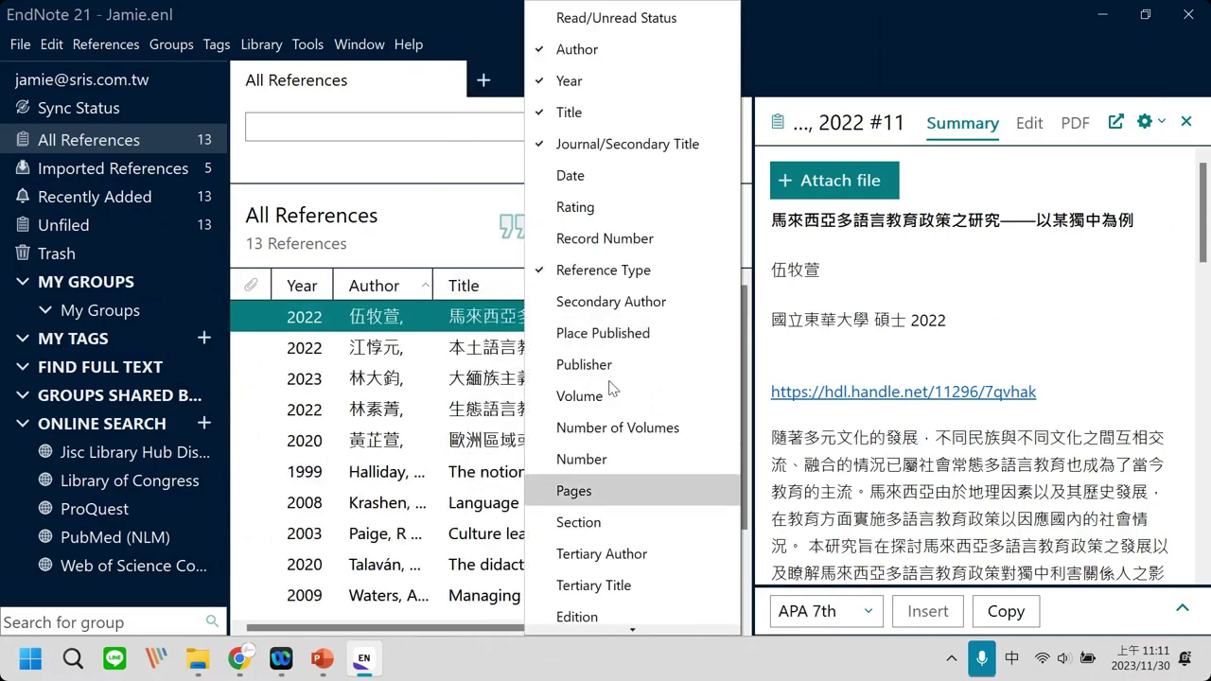
scroll(660, 471, "down", 3)
scroll(659, 471, "down", 3)
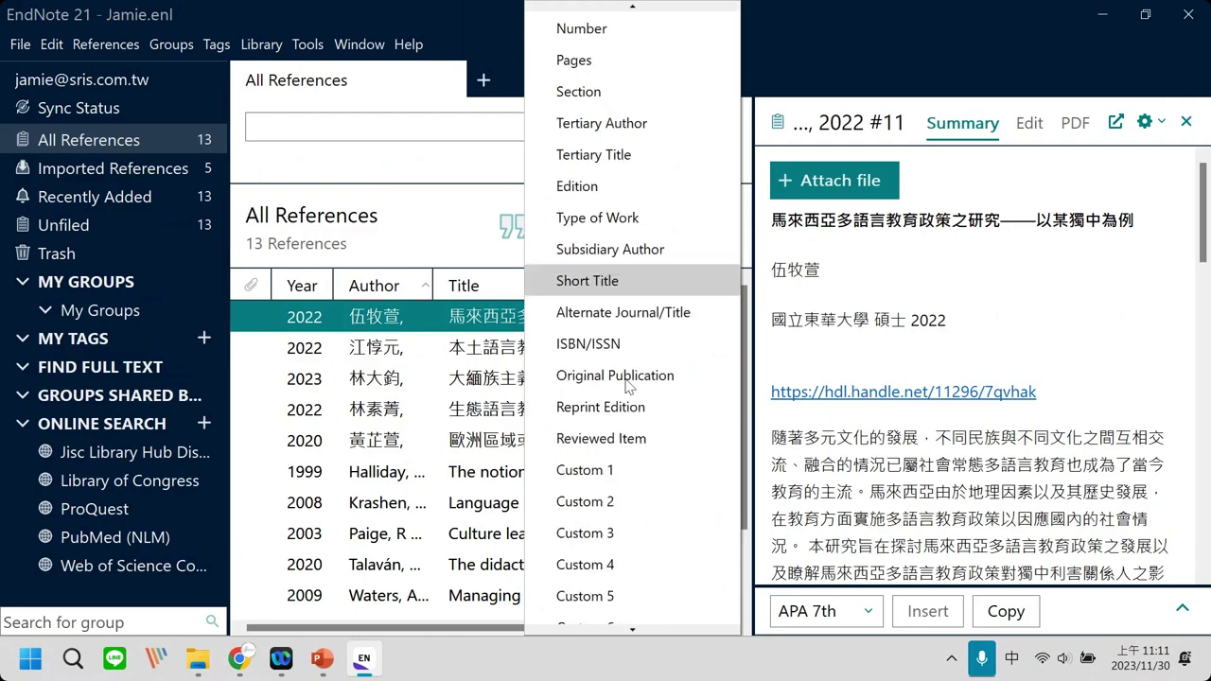
scroll(659, 478, "down", 2)
scroll(659, 477, "down", 6)
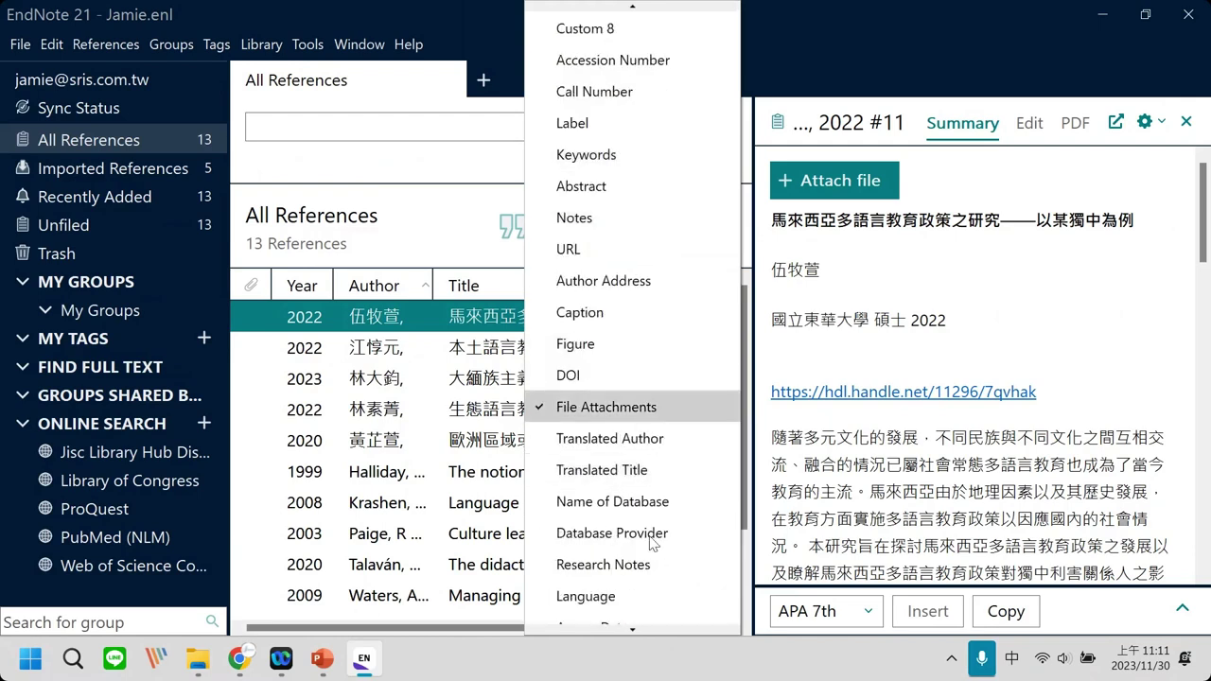
scroll(650, 524, "down", 2)
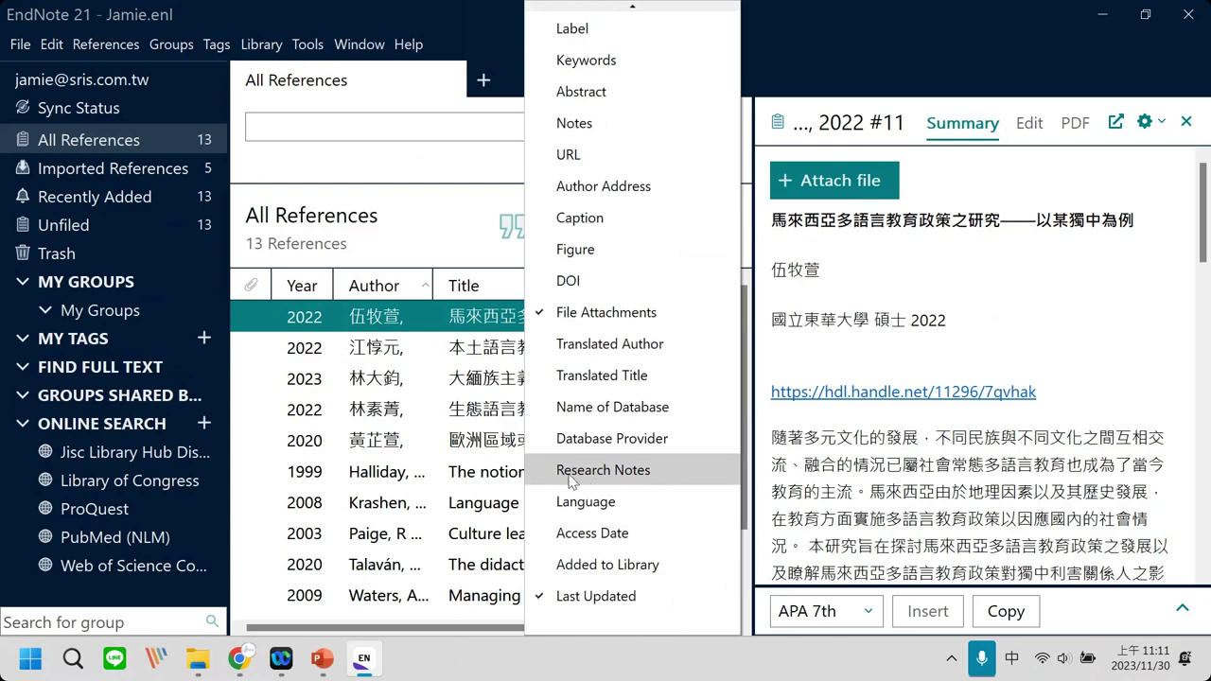
left_click(679, 472)
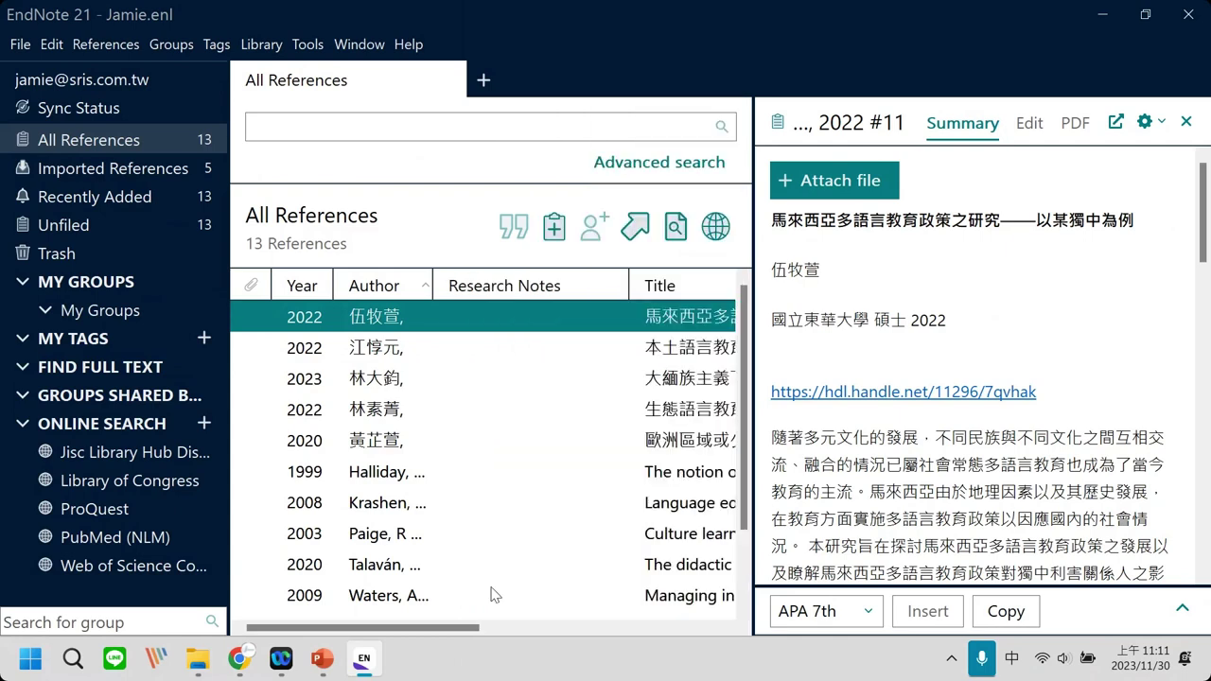
Narrow the Research Notes column and move it between the Journal and Reference Type columns.
left_click_drag(628, 291, 523, 290)
scroll(504, 634, "right", 3)
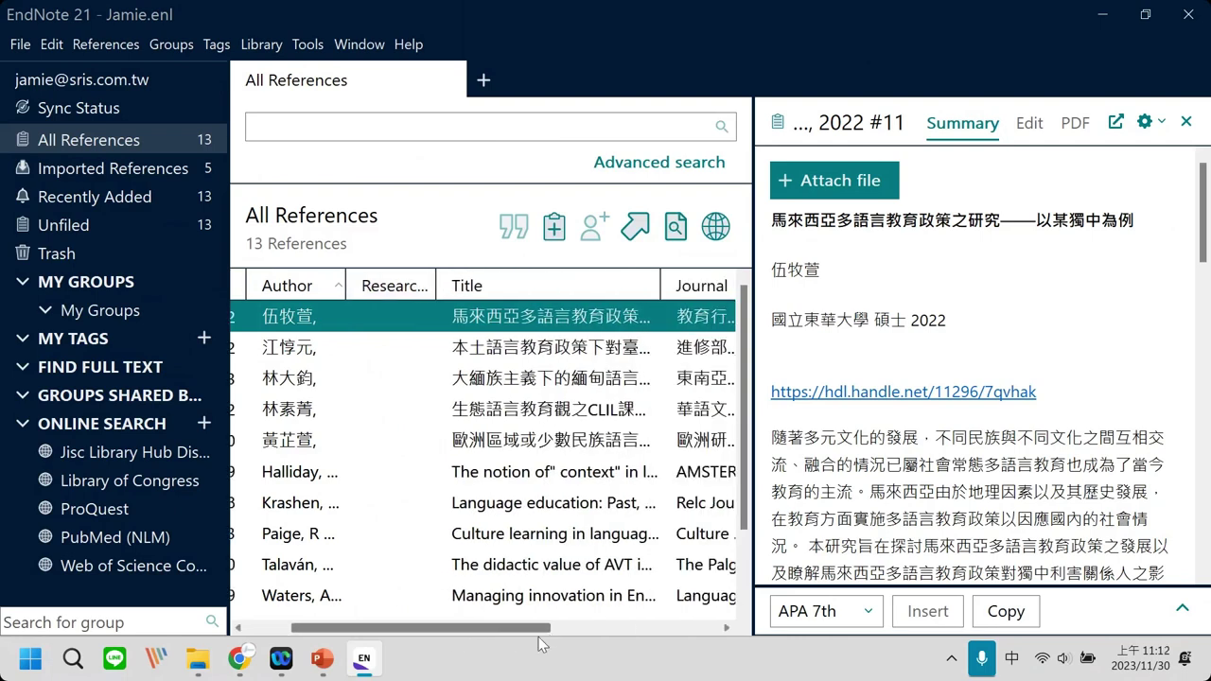
scroll(437, 627, "left", 3)
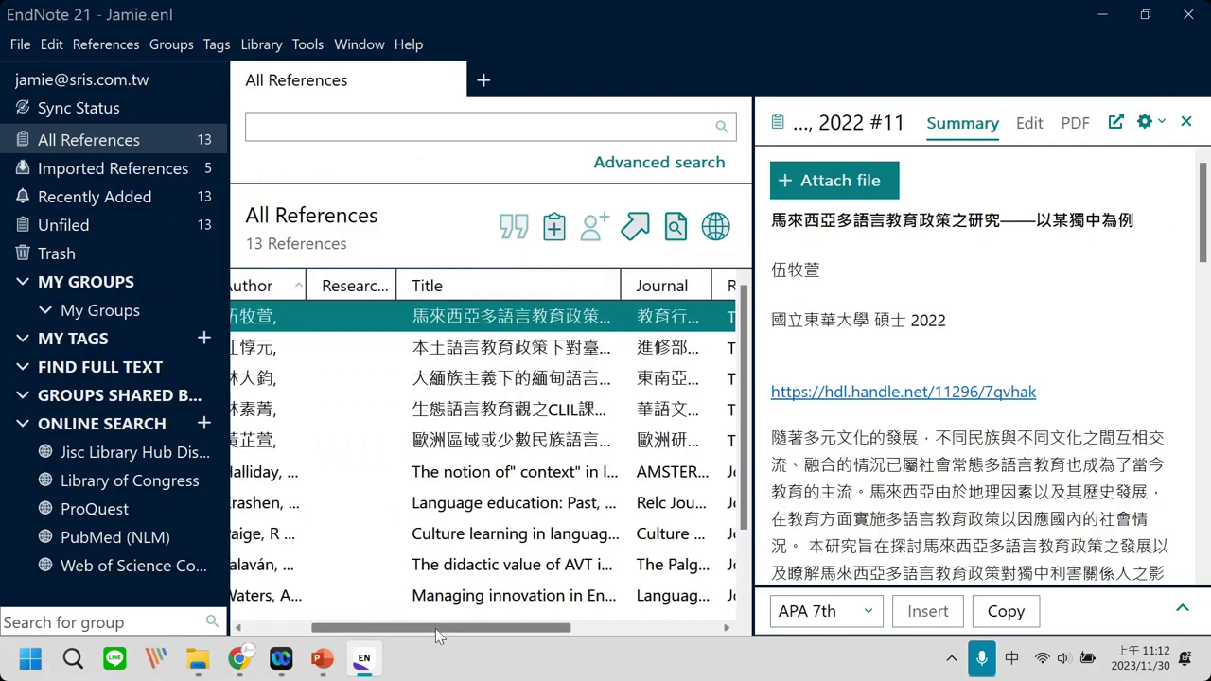
scroll(445, 627, "right", 1)
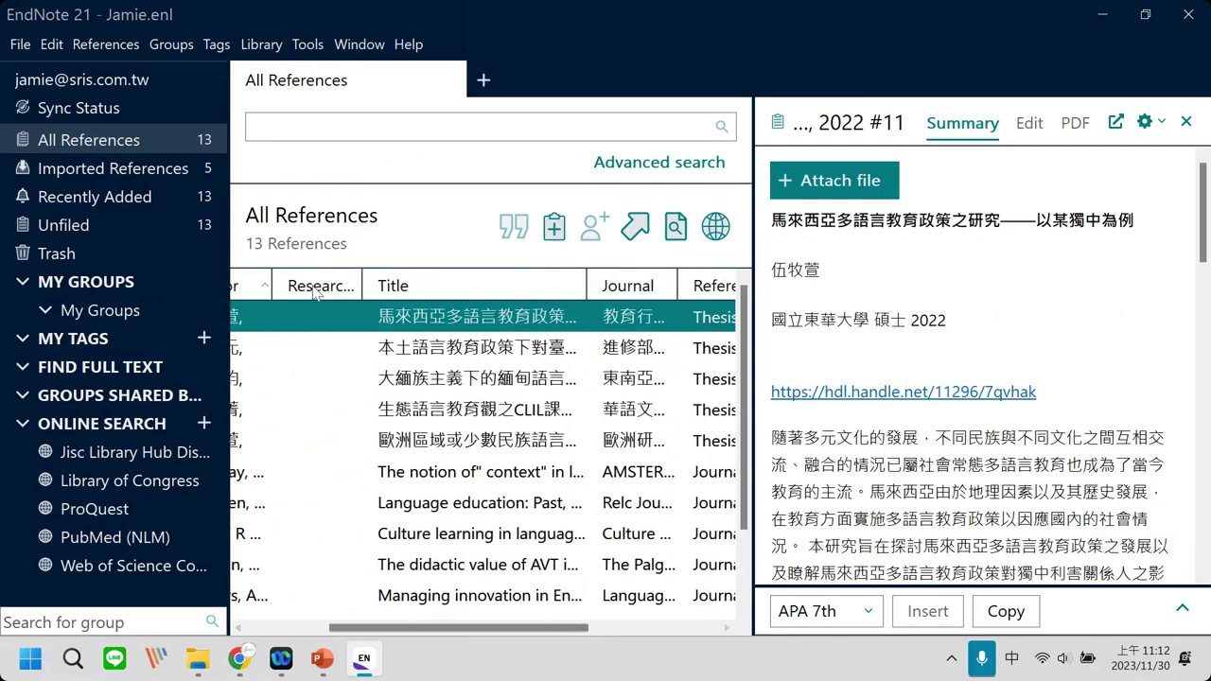
left_click_drag(316, 285, 679, 295)
scroll(568, 622, "right", 3)
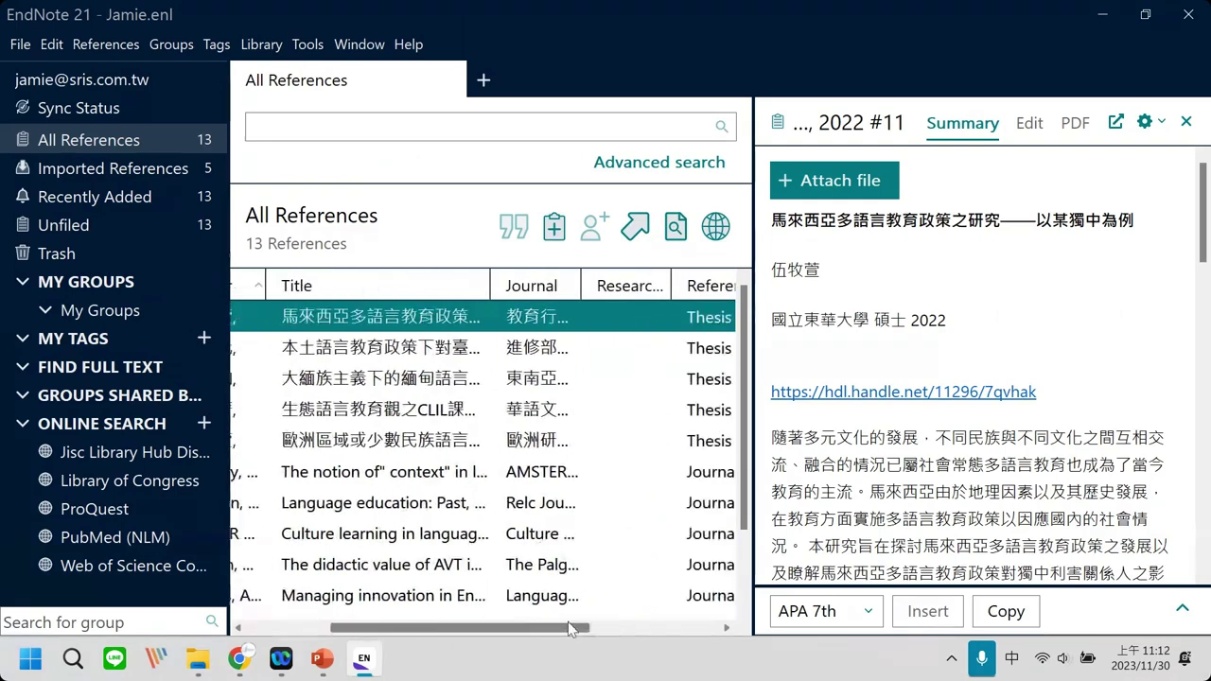
scroll(568, 622, "left", 3)
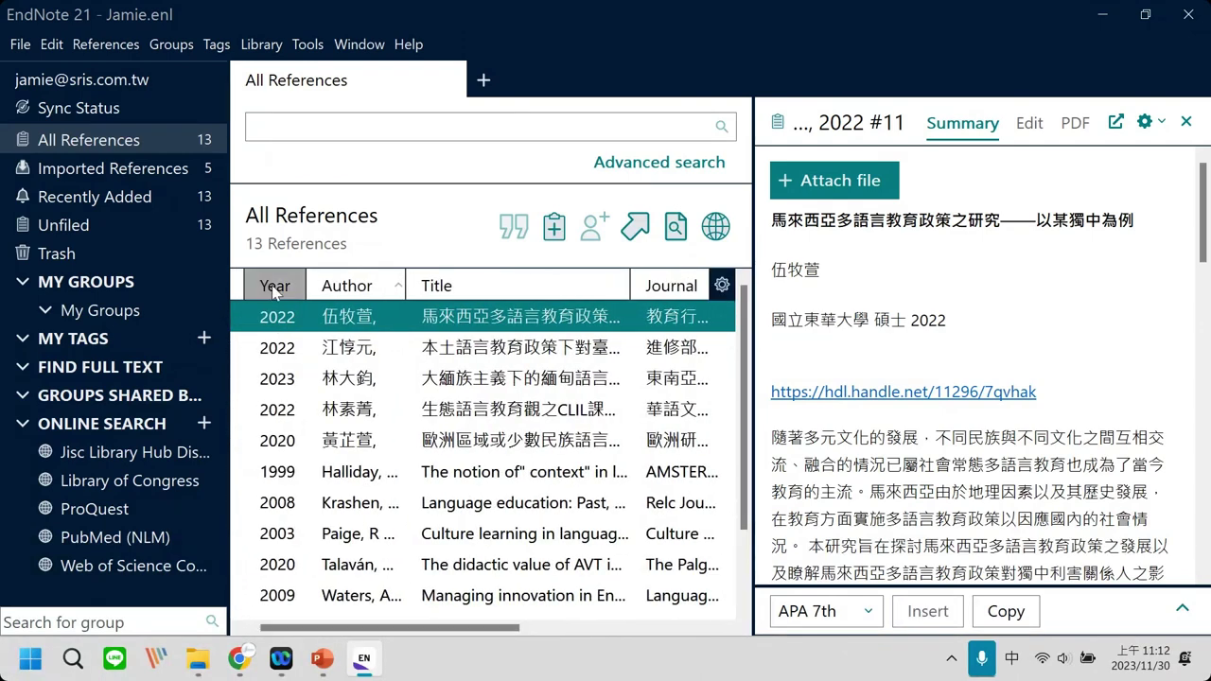
Sort the references by year in ascending order and view the summary of the 2020 thesis on 歐洲區域或少數民族語言教育政策.
left_click(262, 285)
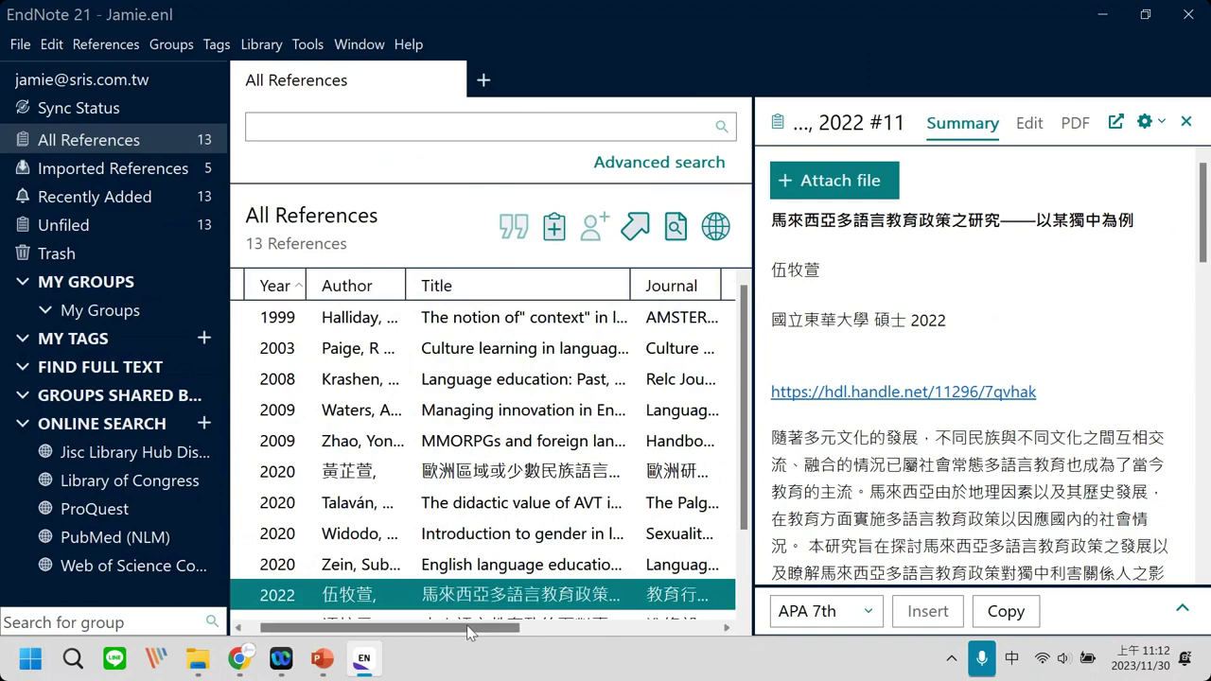
mouse_move(480, 635)
left_mouse_down()
mouse_move(515, 637)
mouse_move(472, 637)
left_mouse_up()
left_click(530, 409)
left_click(534, 471)
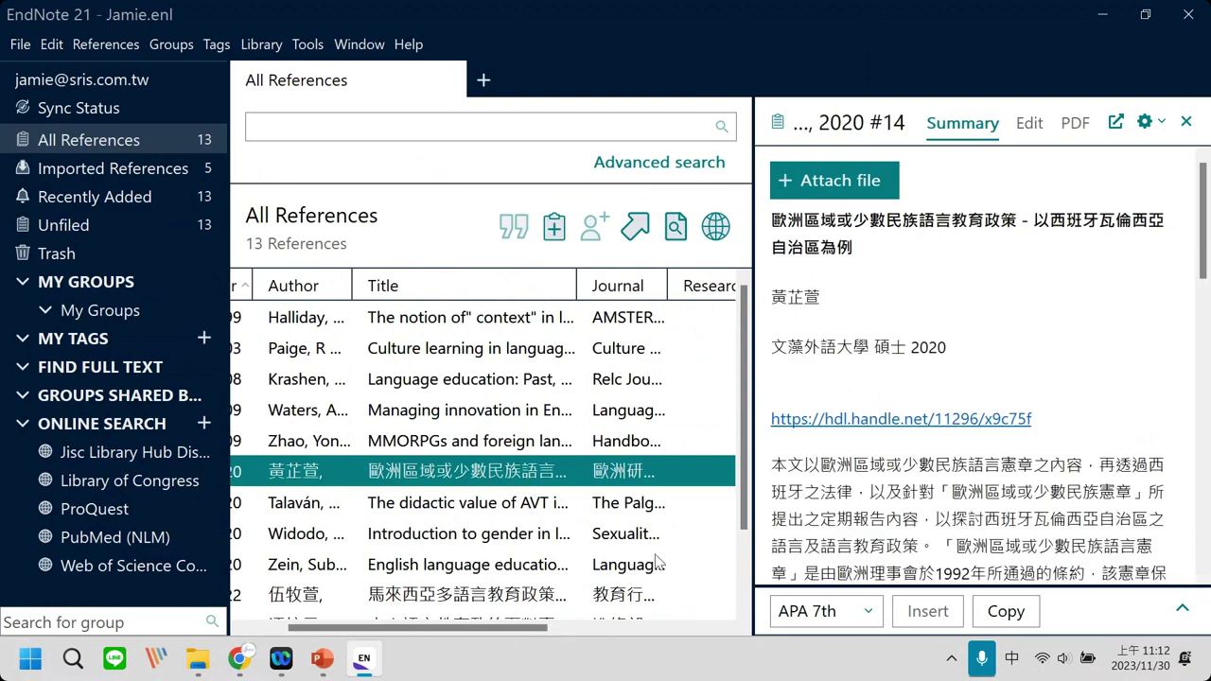
mouse_move(510, 633)
left_mouse_down()
mouse_move(554, 633)
mouse_move(526, 633)
left_mouse_up()
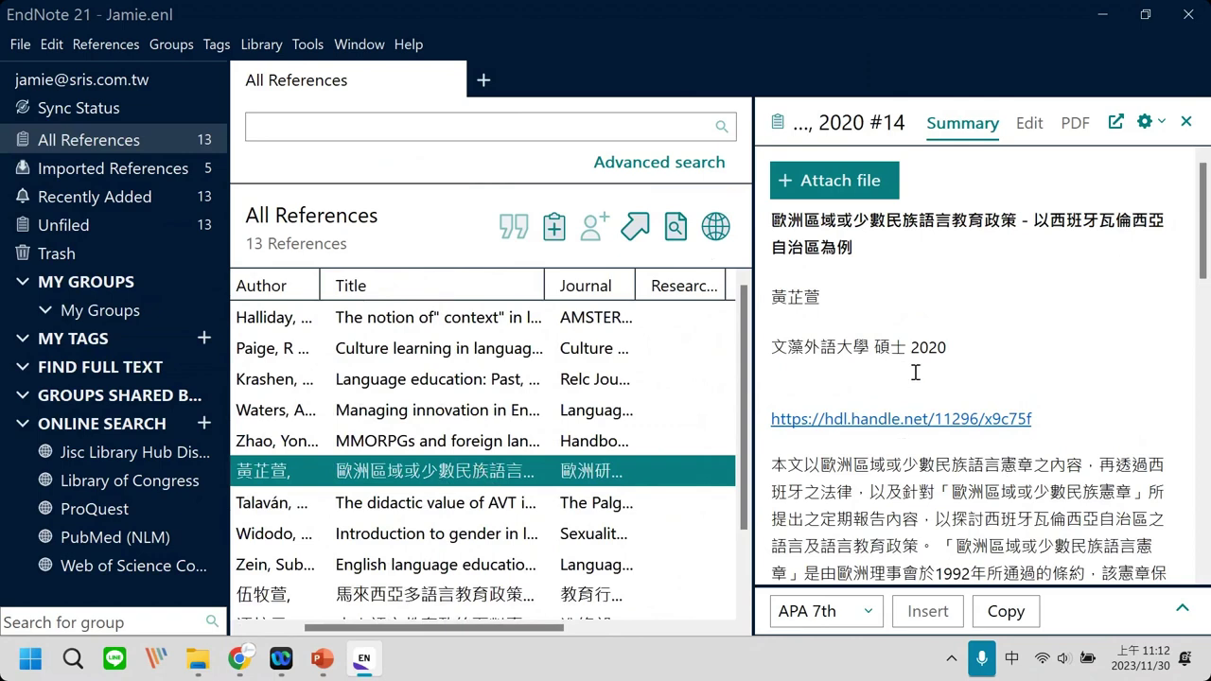
left_click(962, 133)
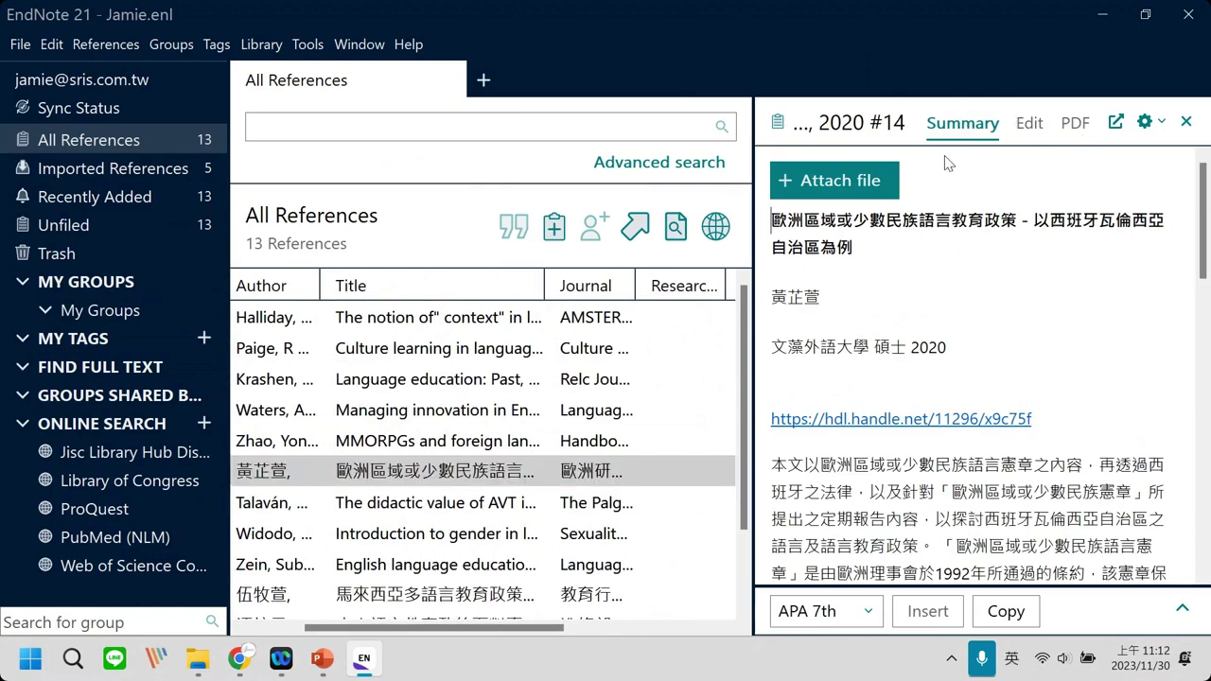
Read the title, author, university and year in the 2020 thesis's summary.
left_click(489, 482)
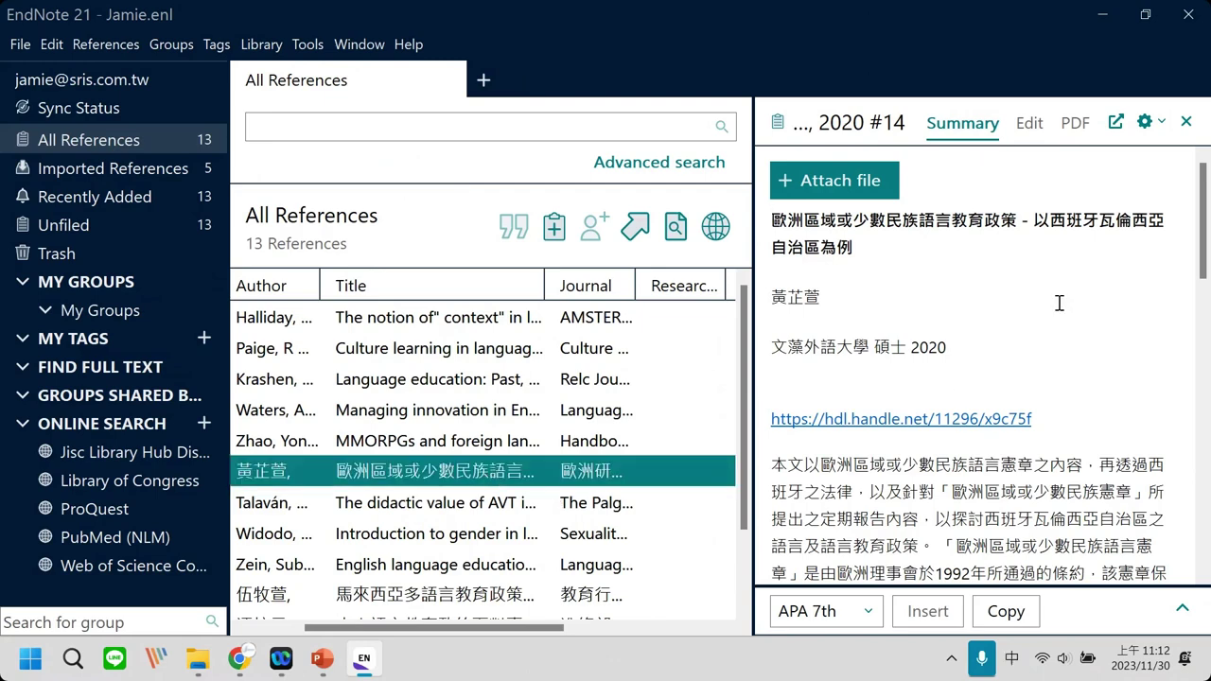
triple_click(844, 248)
double_click(802, 296)
scroll(888, 407, "down", 1)
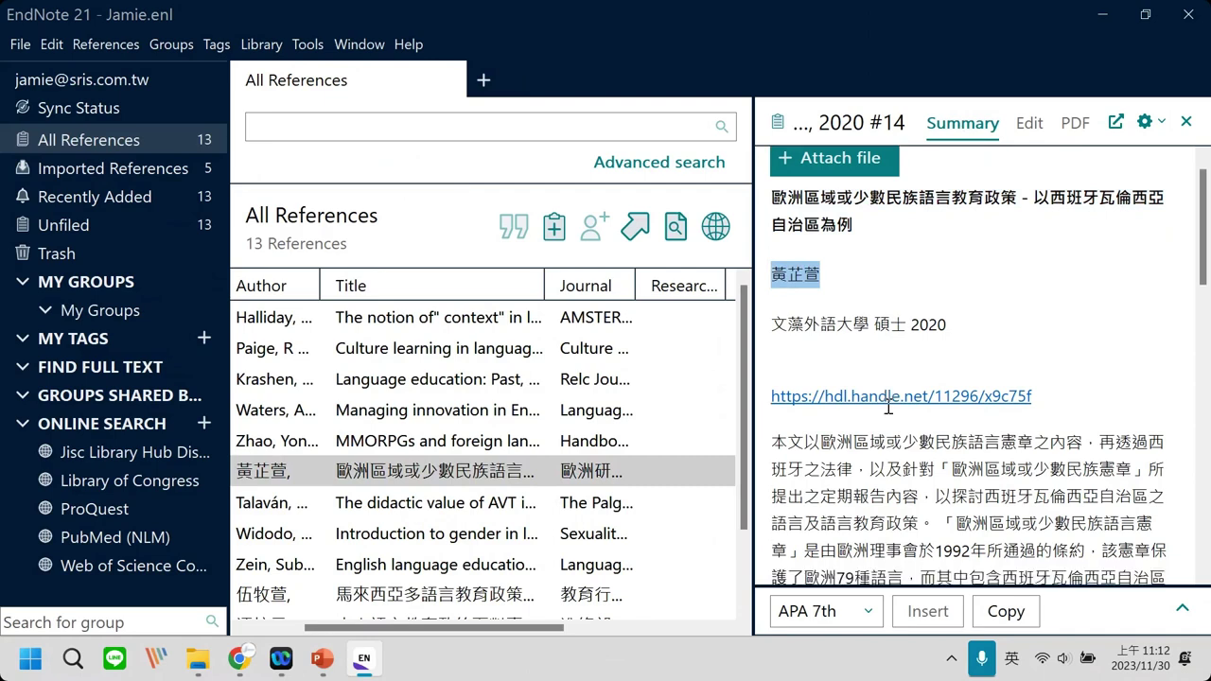
scroll(858, 283, "down", 1)
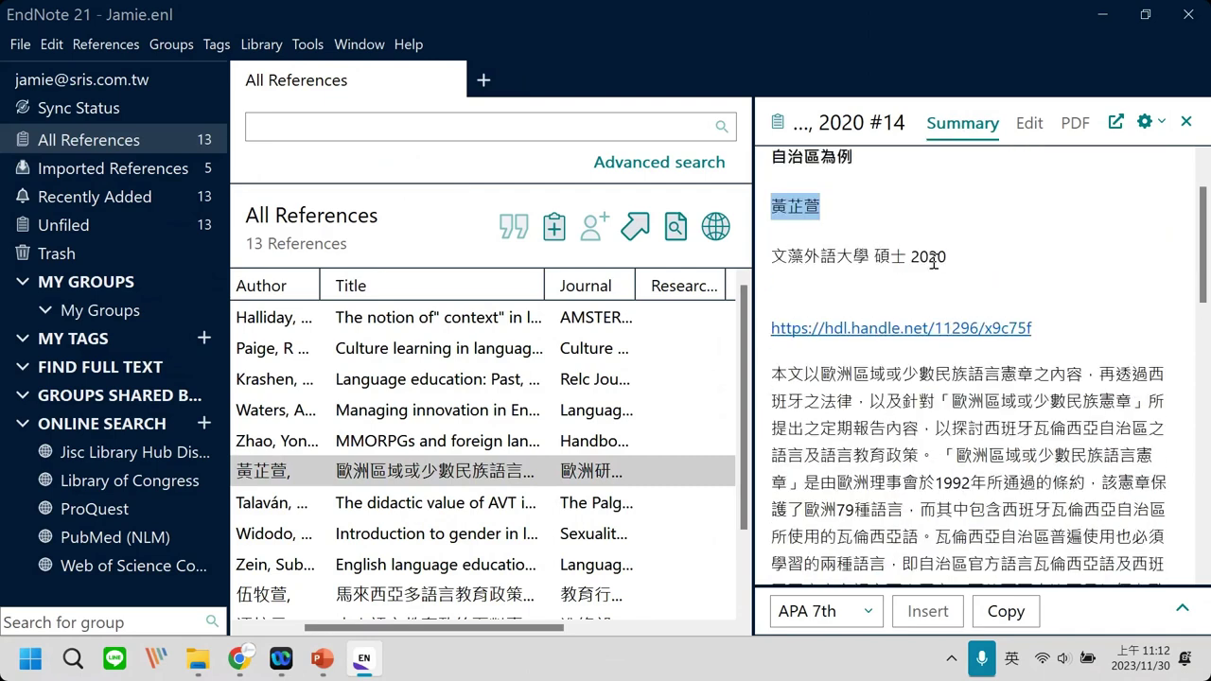
left_click_drag(946, 256, 780, 263)
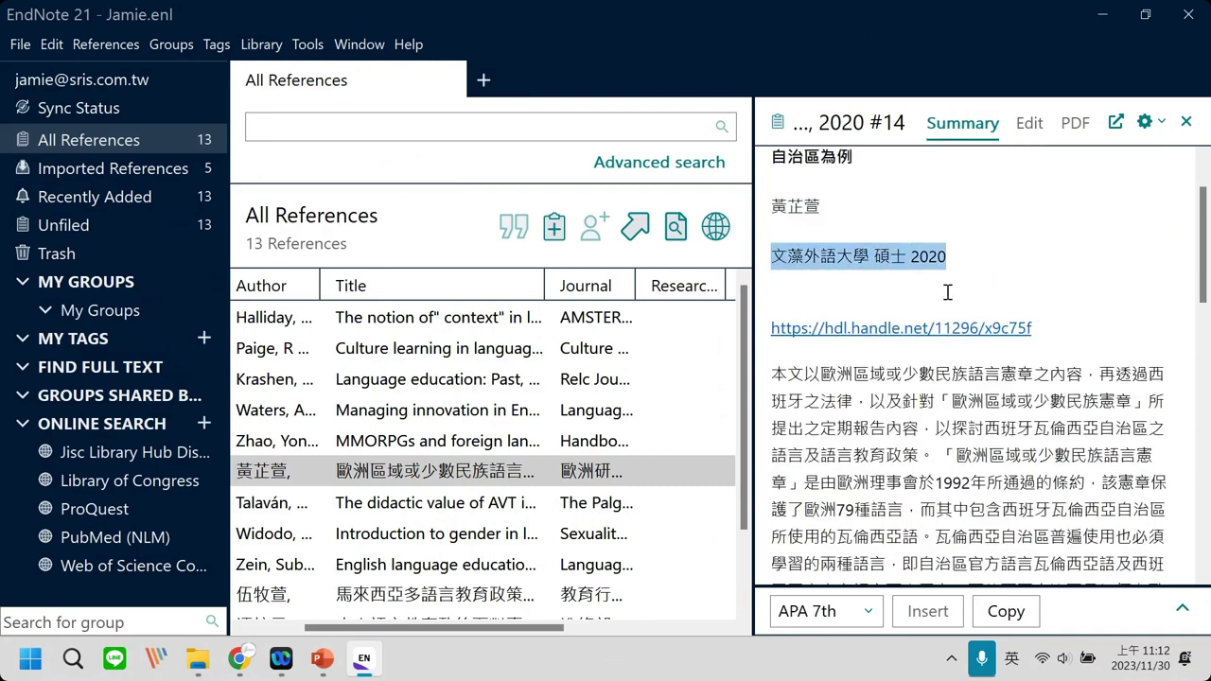
Read through the Chinese and English abstracts in the 2020 thesis's summary and return to its beginning.
scroll(947, 305, "down", 1)
left_click_drag(778, 331, 1016, 473)
scroll(993, 465, "down", 4)
scroll(1020, 480, "up", 5)
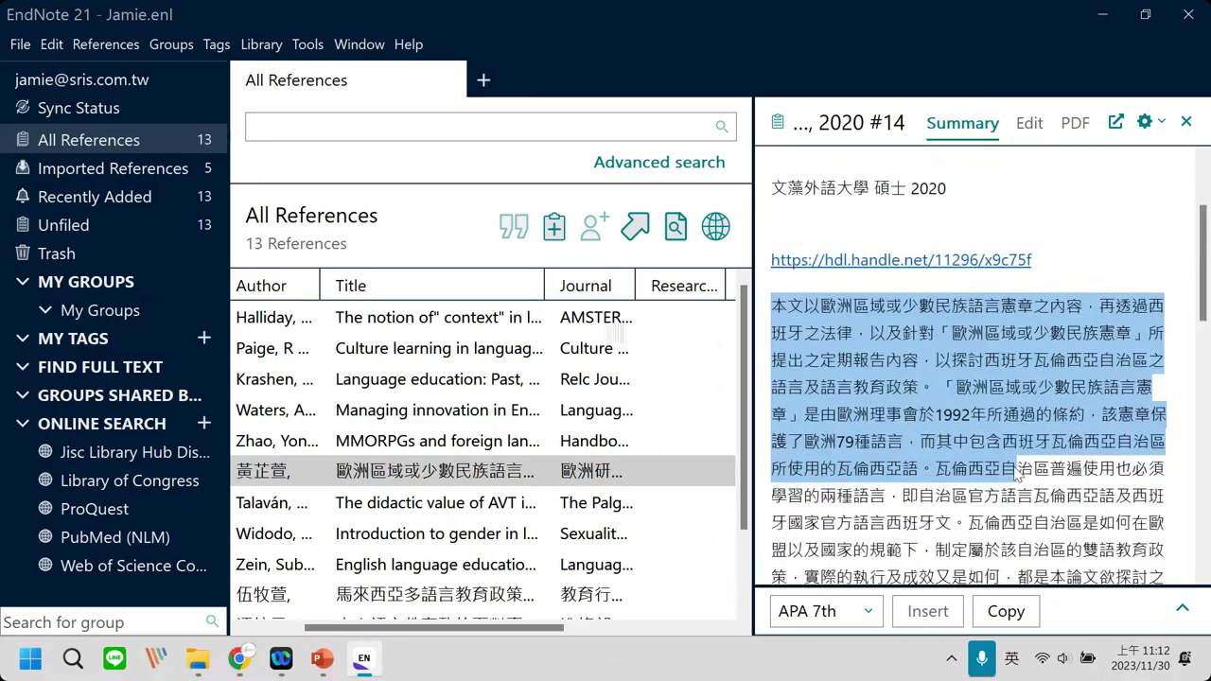
left_click(1014, 473)
scroll(1027, 431, "up", 3)
scroll(1031, 421, "up", 1)
scroll(1129, 384, "down", 18)
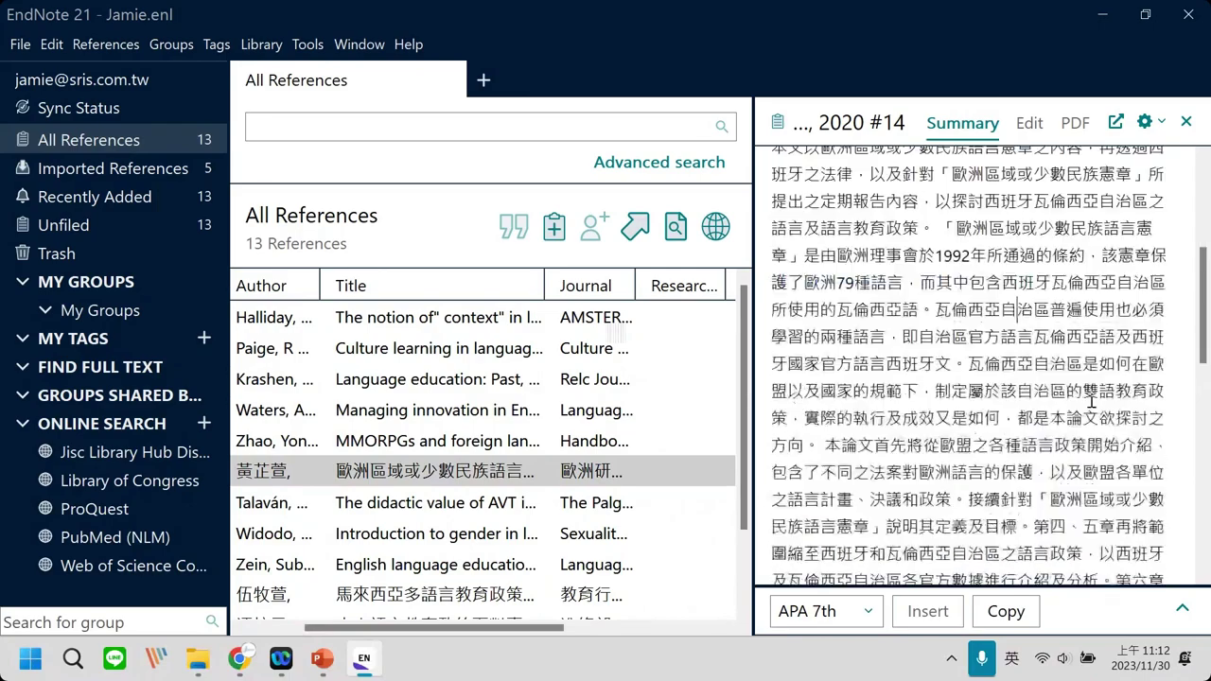
scroll(1088, 406, "down", 3)
scroll(1089, 410, "up", 14)
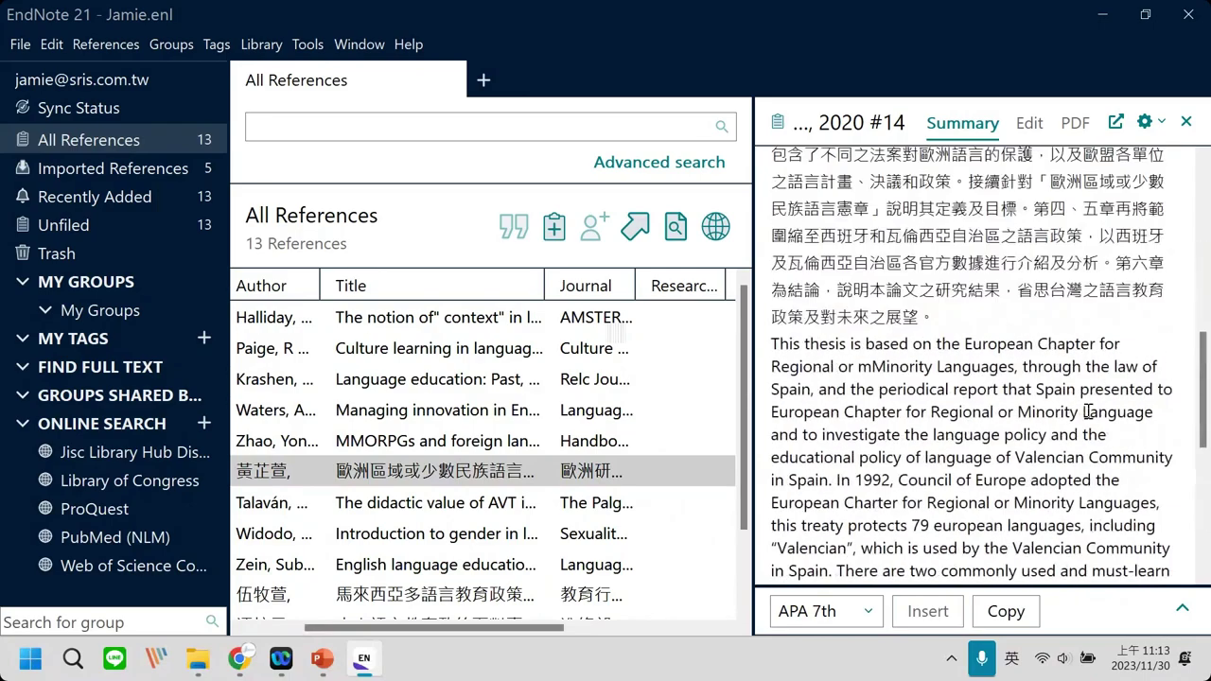
scroll(1087, 414, "up", 4)
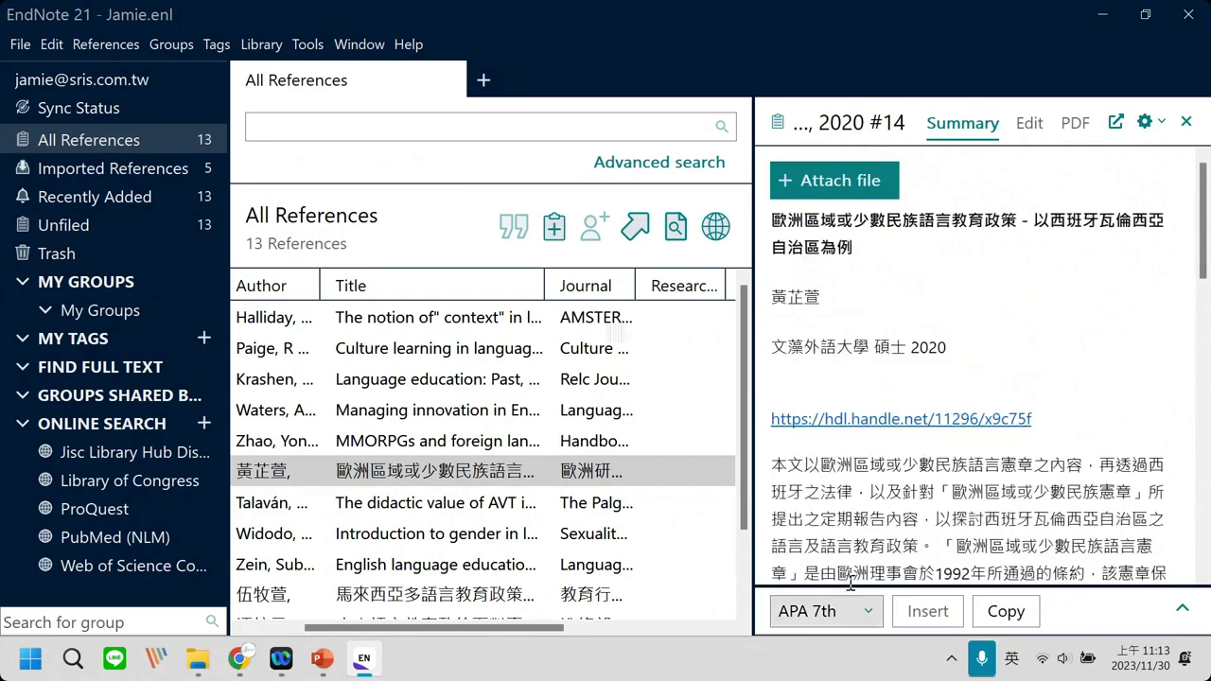
Expand the formatted citation preview below the thesis summary and slightly widen the reference details area.
left_click_drag(848, 584, 848, 454)
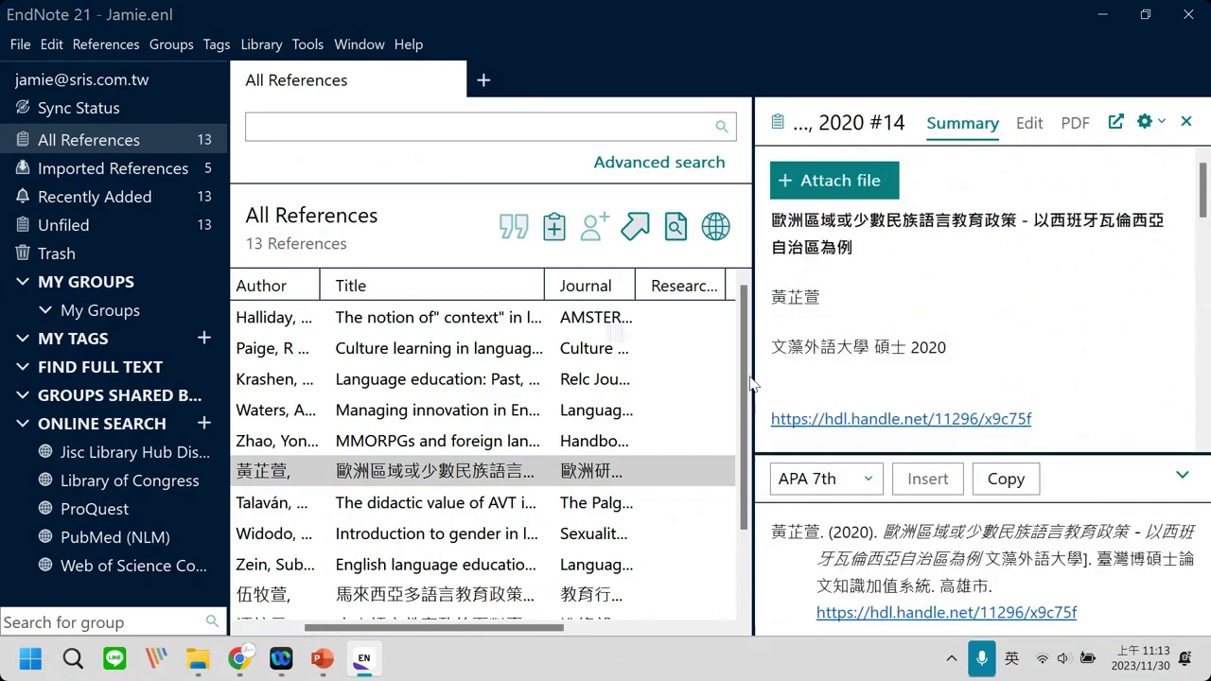
left_click_drag(754, 375, 747, 381)
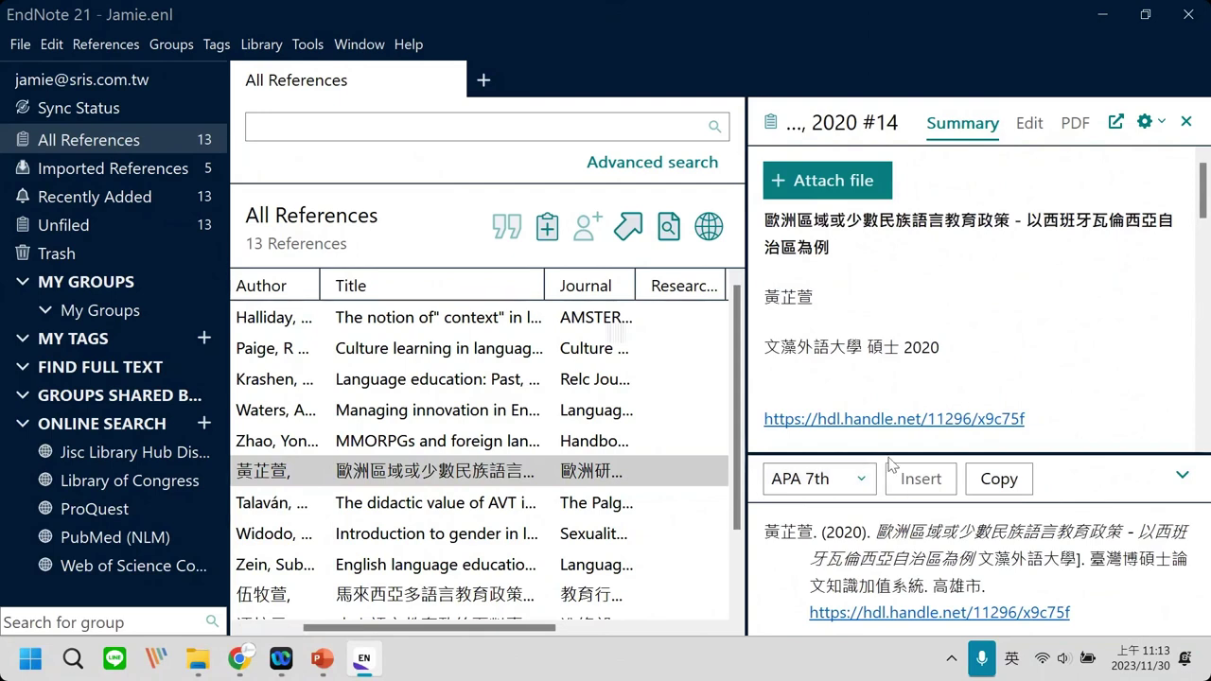
left_click(519, 473)
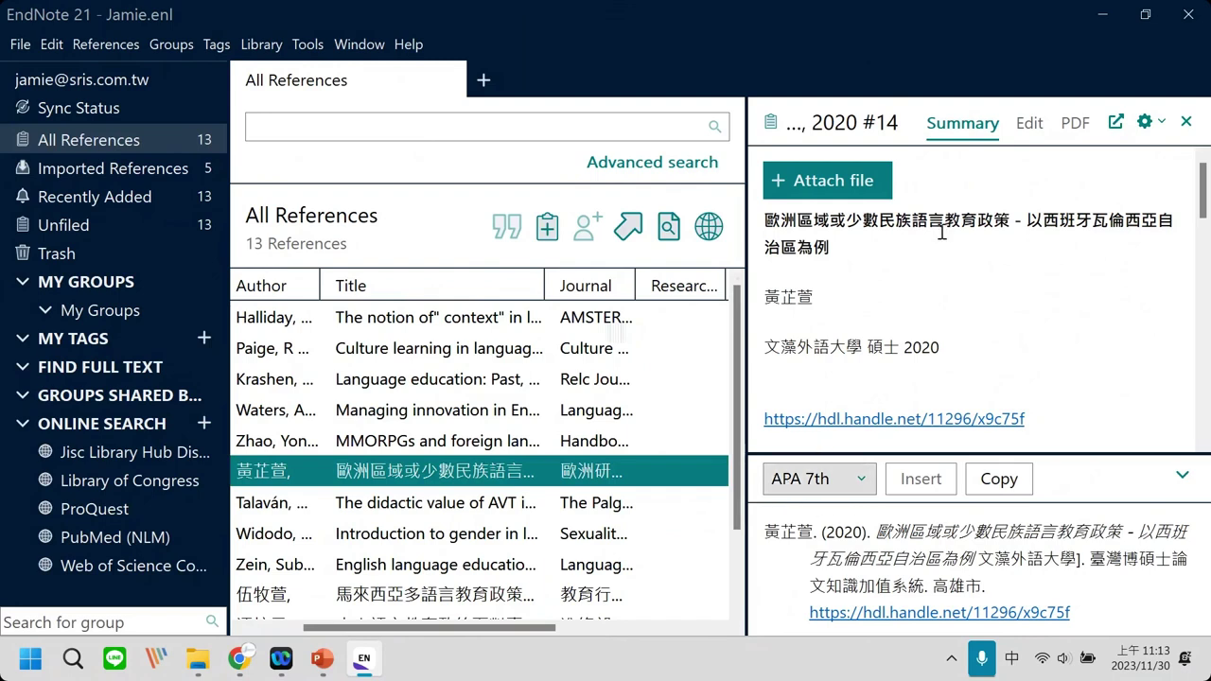
left_click(889, 481)
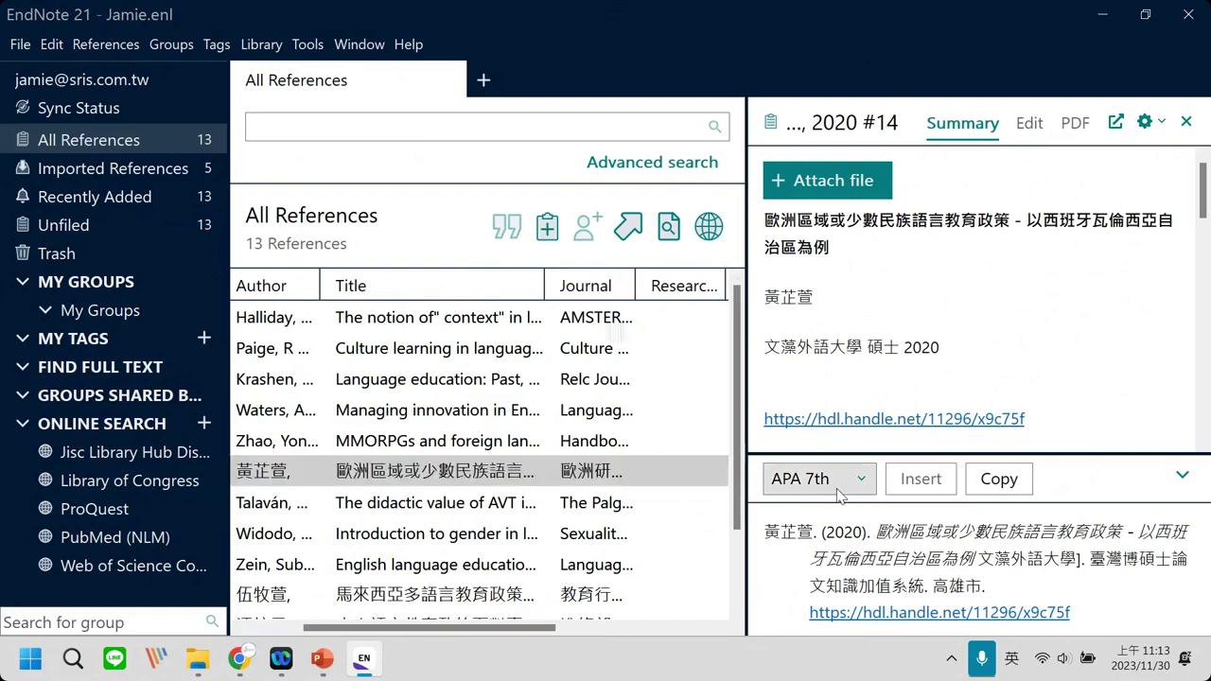
left_click(606, 475)
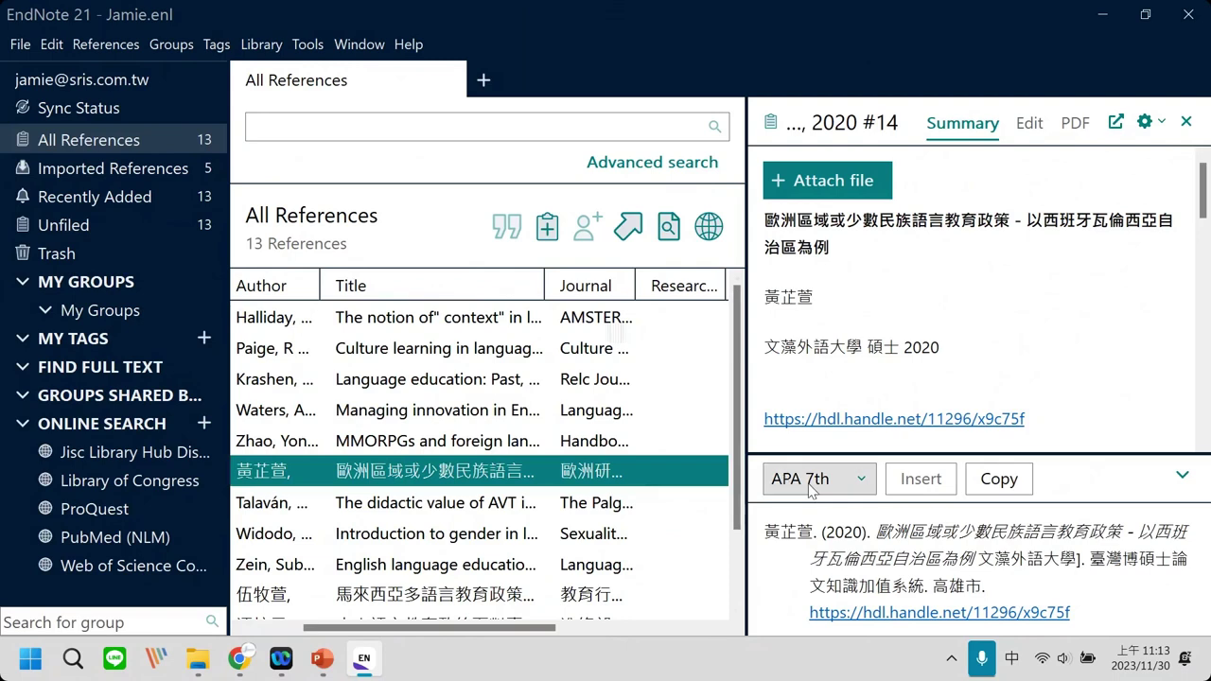
Switch the thesis's citation preview to the Annotated style and read the start of the annotated entry.
left_click(803, 480)
key("Escape")
left_click(813, 478)
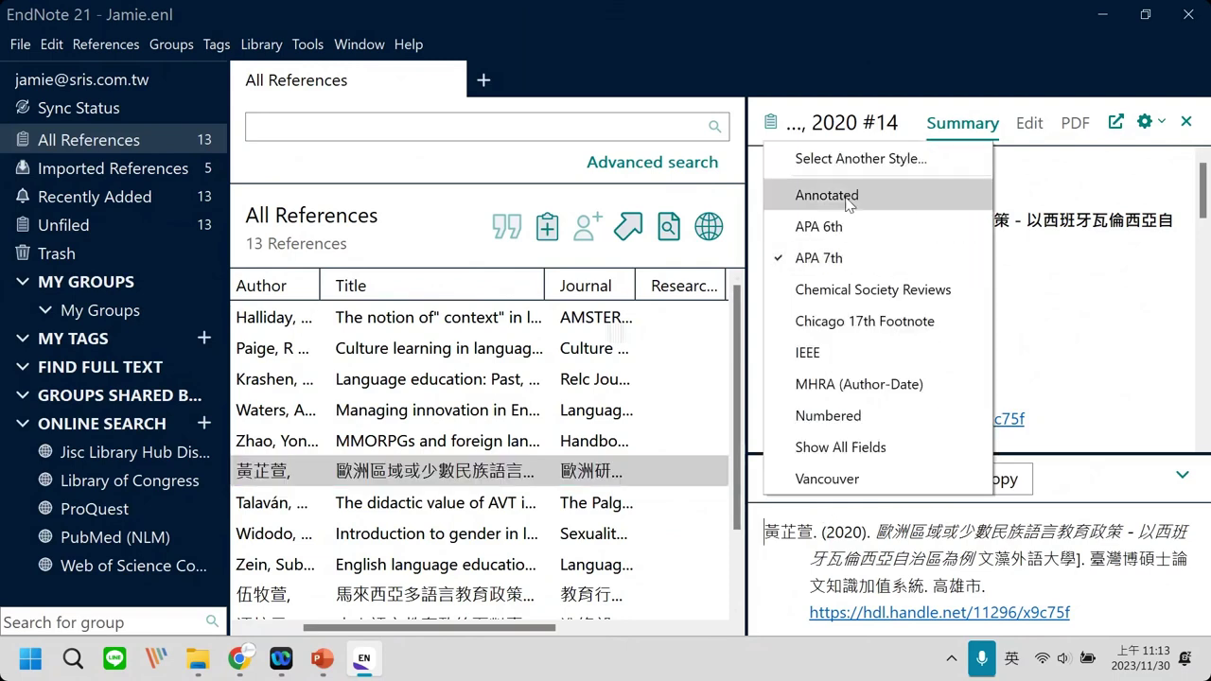
key("Escape")
key("Up")
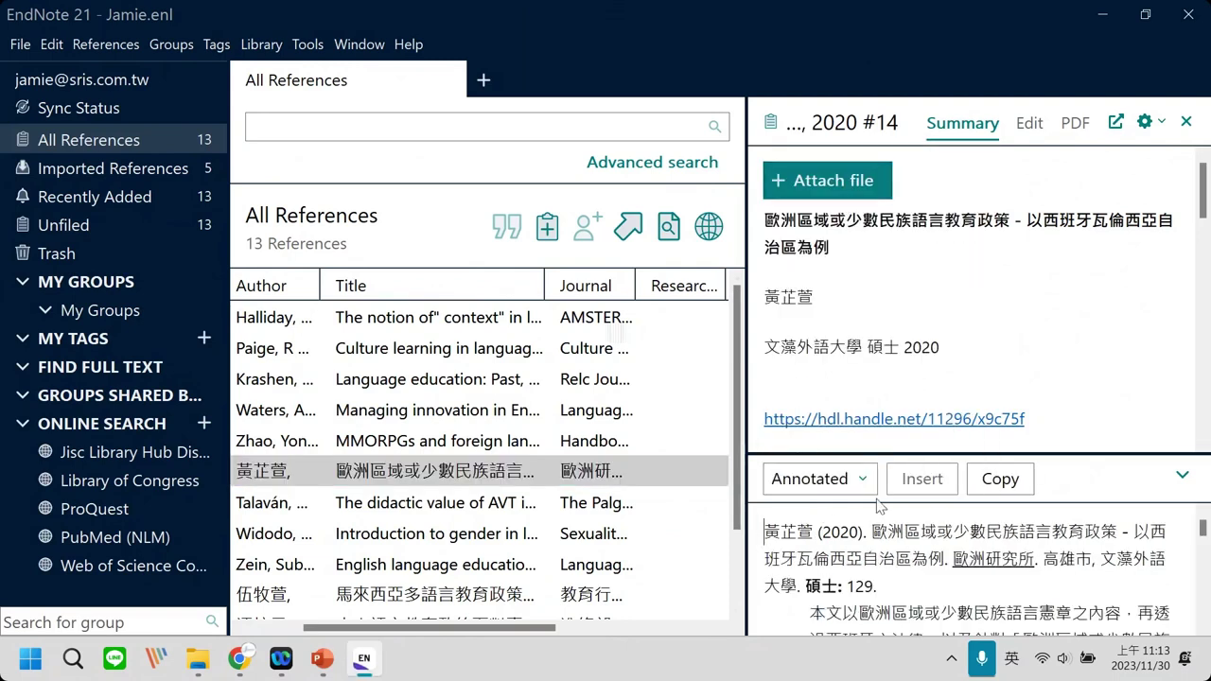
mouse_move(281, 658)
scroll(790, 539, "down", 1)
scroll(790, 539, "up", 1)
scroll(819, 578, "down", 2)
left_click_drag(812, 564, 846, 617)
scroll(847, 617, "down", 2)
left_click(956, 606)
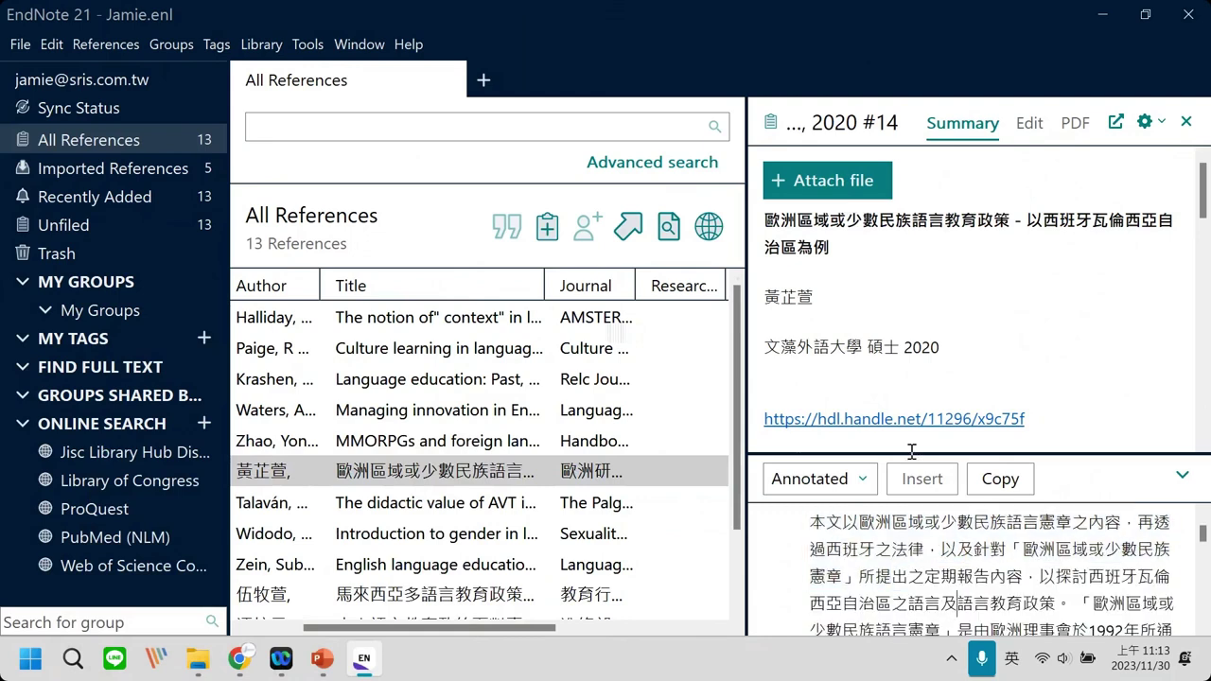
Enlarge the citation preview and switch its style to APA 7th, examining the author, year and title elements.
left_click_drag(906, 452, 906, 385)
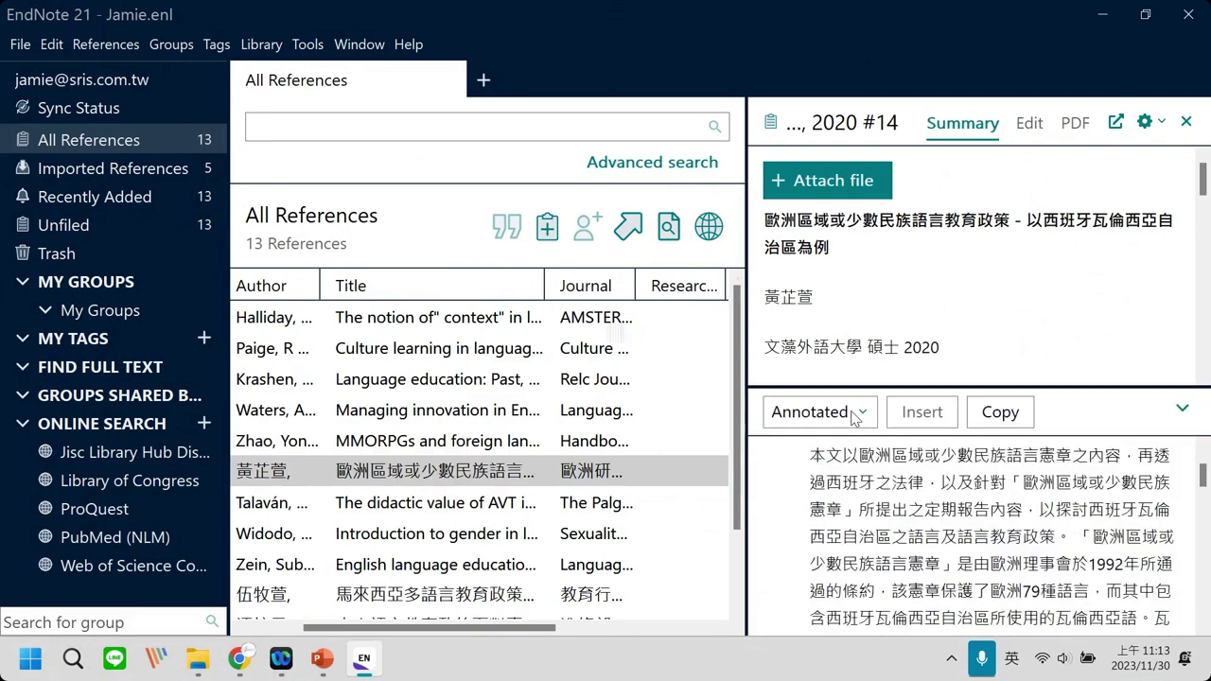
left_click(819, 412)
left_click(832, 191)
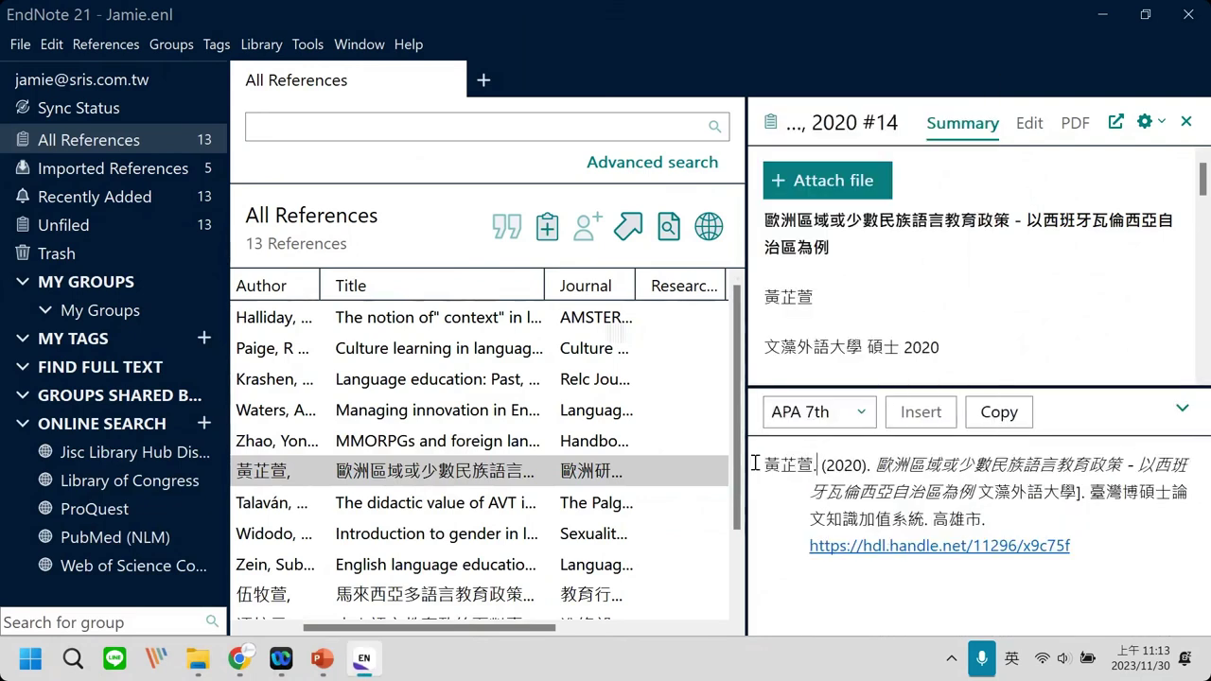
double_click(814, 463)
double_click(837, 464)
left_click_drag(894, 463, 1135, 464)
Switch the citation preview to the IEEE style and examine how the thesis entry is formatted.
left_click(852, 411)
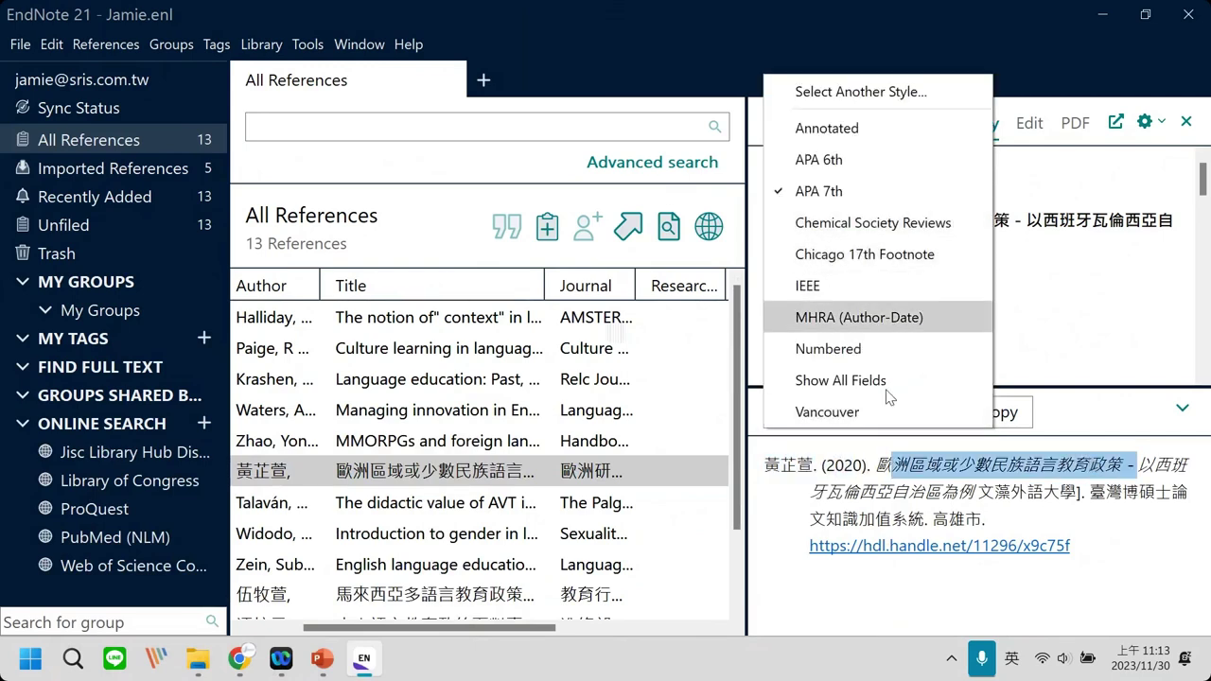
left_click(860, 286)
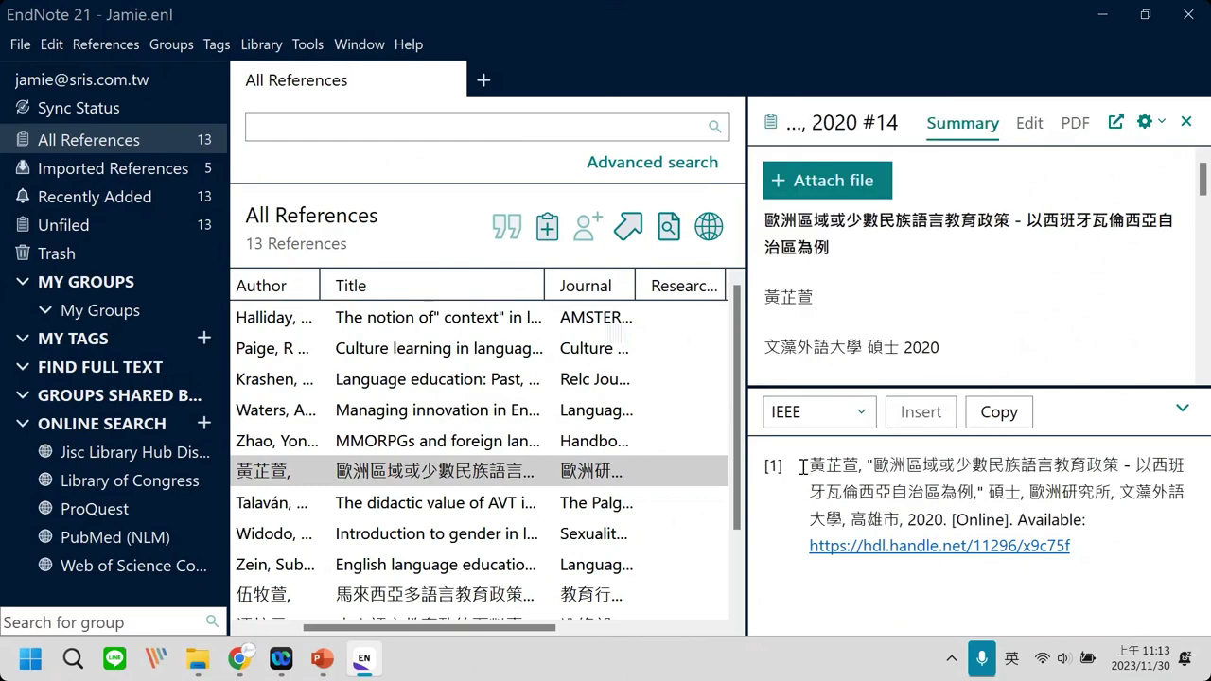
left_click_drag(802, 465, 727, 469)
left_click(843, 493)
left_click_drag(989, 492, 1087, 520)
left_click(1007, 498)
Set the citation preview style to Annotated and shrink the preview to show more of the thesis summary.
left_click(839, 422)
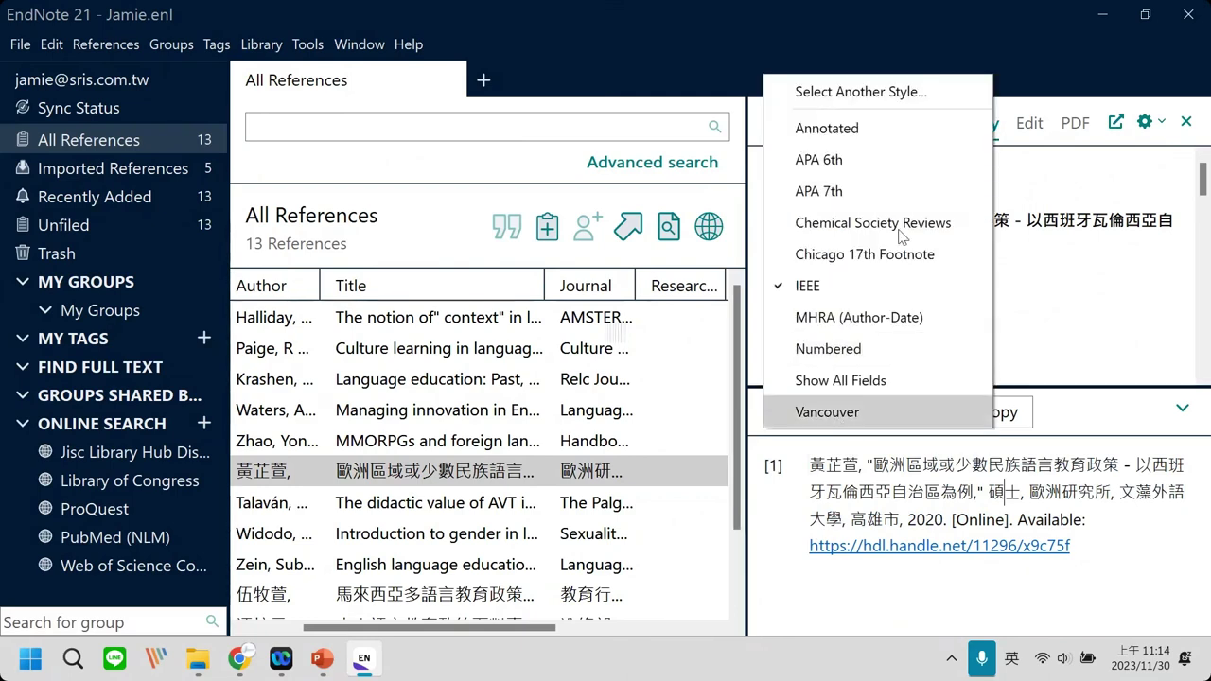
key("Escape")
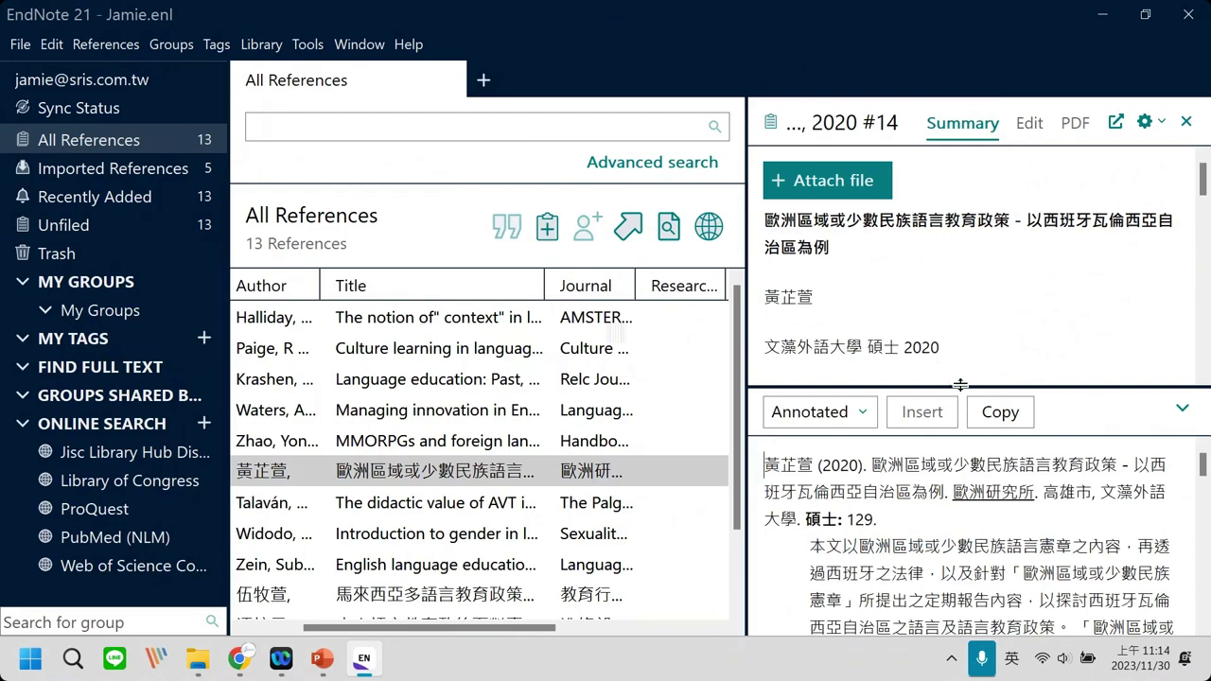
left_click_drag(960, 384, 960, 525)
scroll(951, 432, "down", 2)
scroll(951, 432, "up", 2)
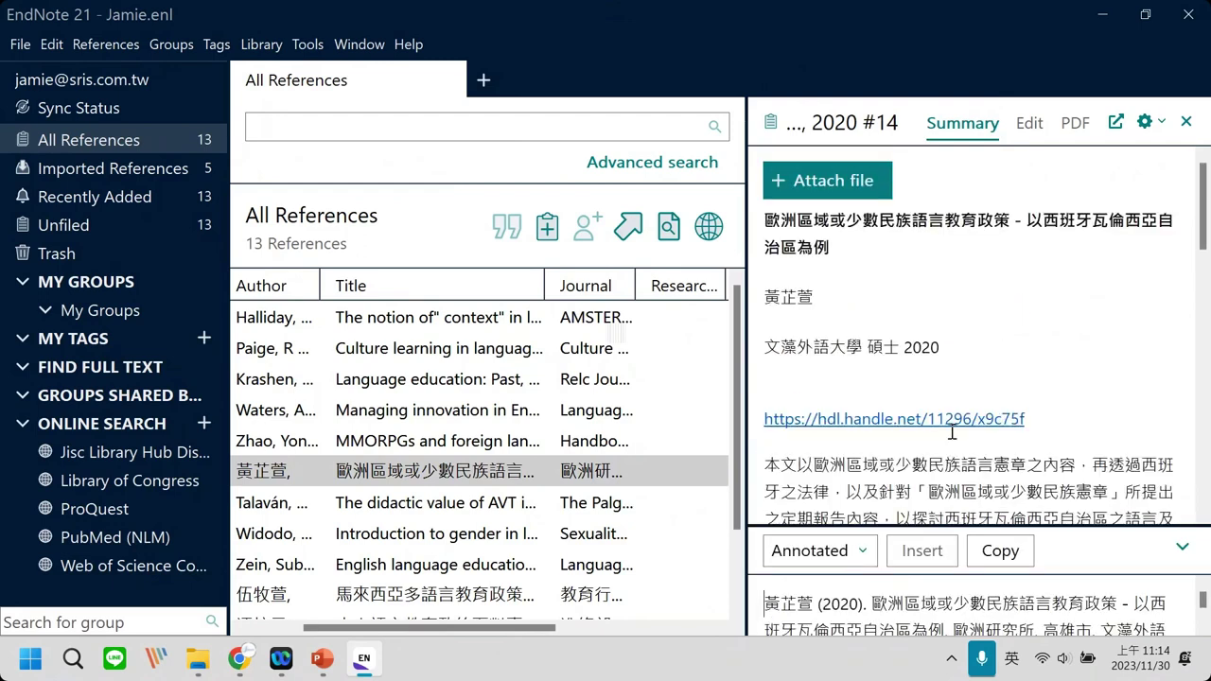
Enter "cite" in the 2020 thesis's Research Notes field, save the reference, and open its PDF view.
left_click(1030, 124)
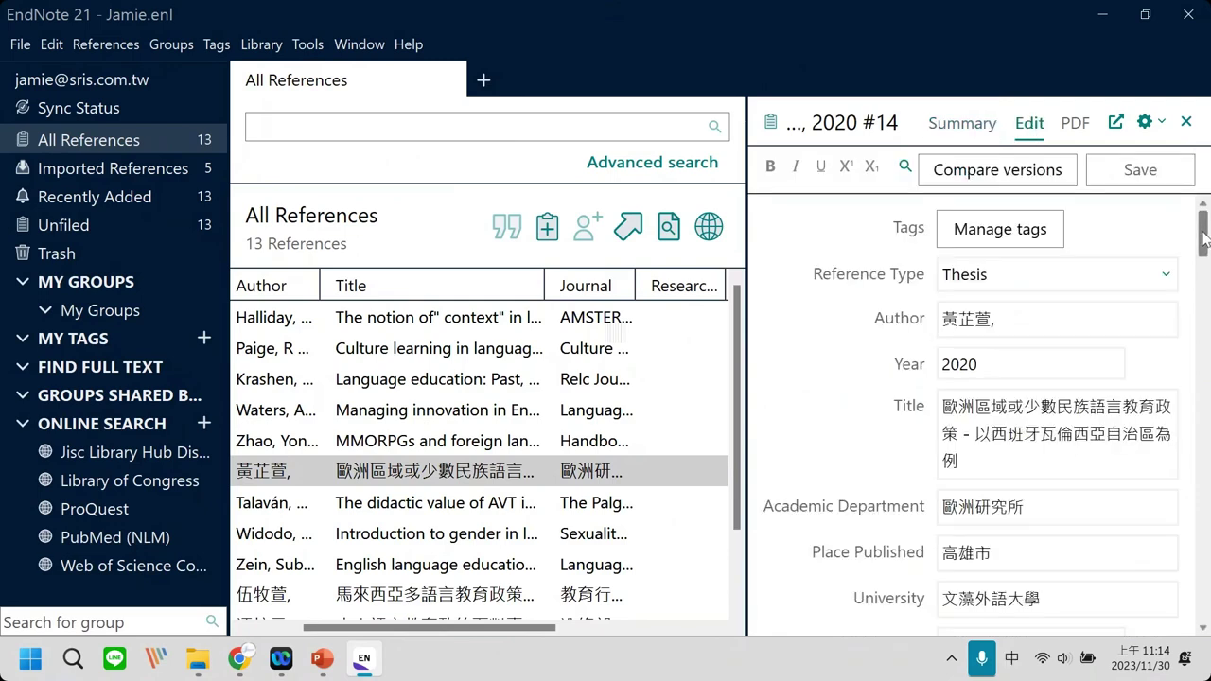
scroll(1204, 234, "down", 1)
scroll(1204, 234, "up", 1)
left_click_drag(1204, 234, 1208, 558)
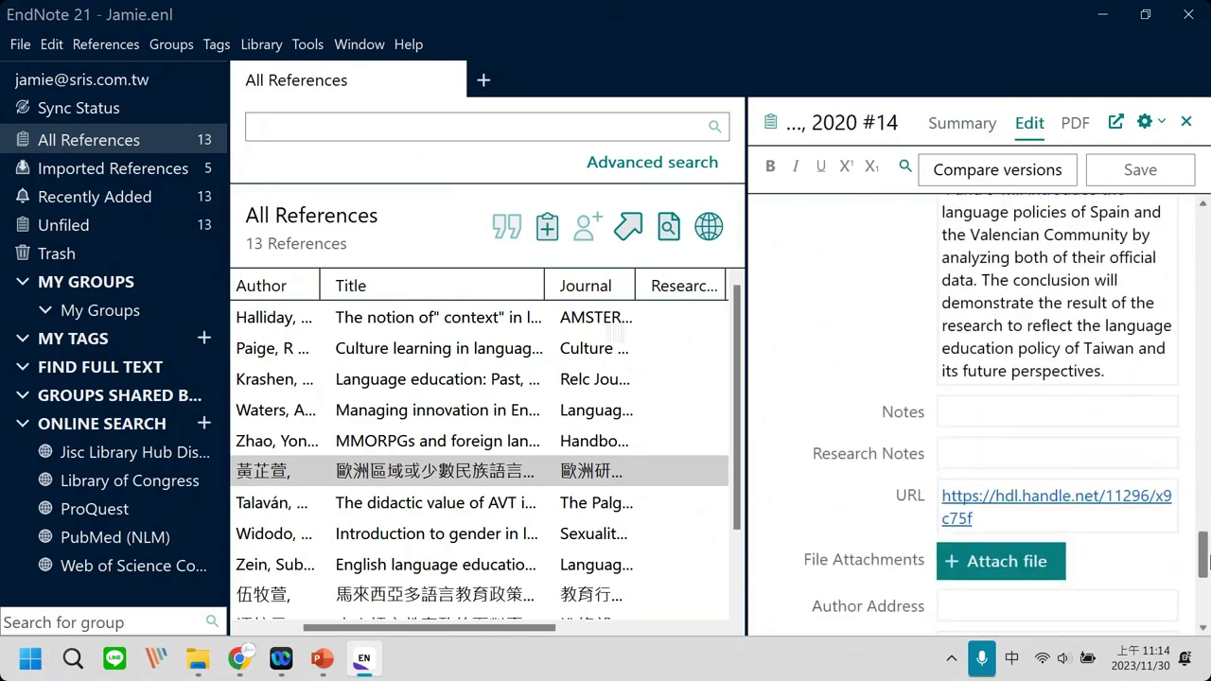
left_click(828, 452)
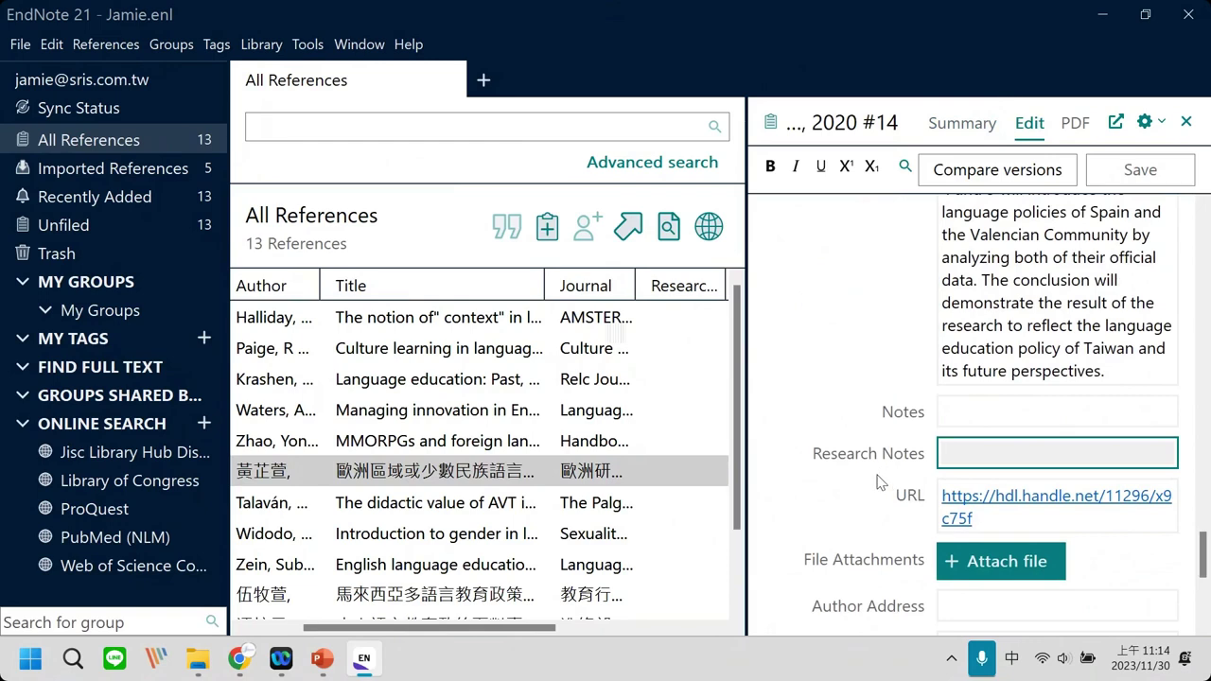
key("shift")
type("cite")
left_click(1132, 157)
left_click(1076, 125)
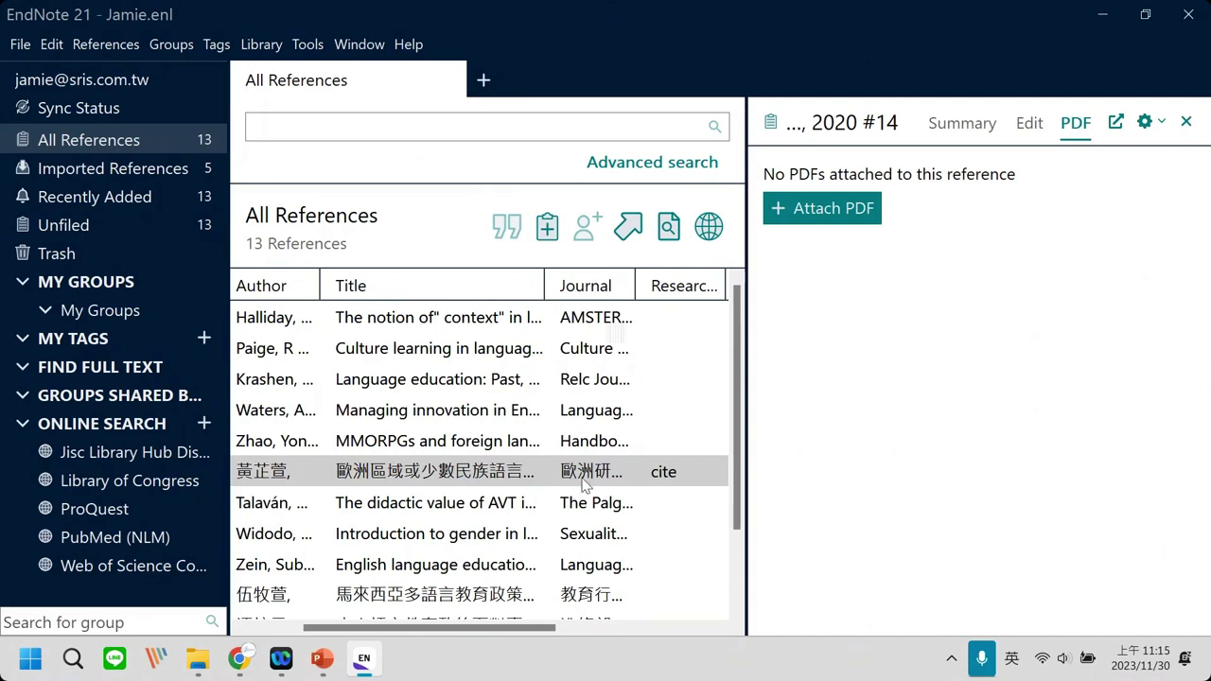
Switch to the NDLTD search results in Chrome and examine the listed theses' electronic full-text availability and release dates.
mouse_move(333, 669)
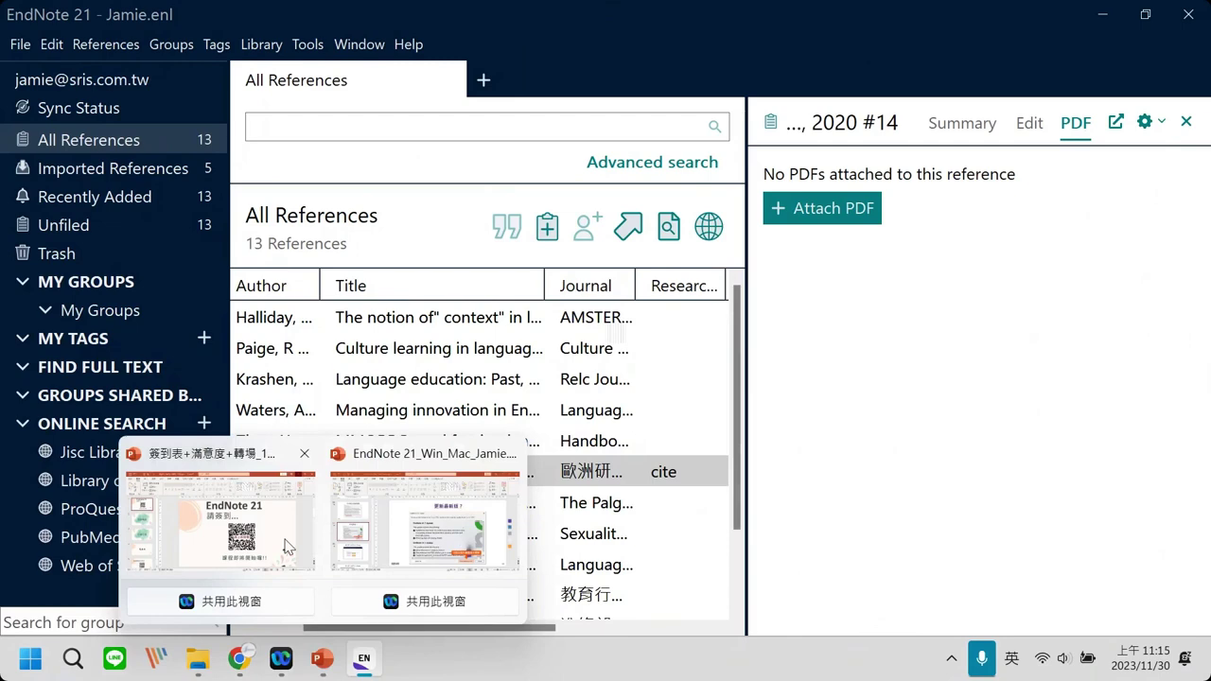
mouse_move(239, 659)
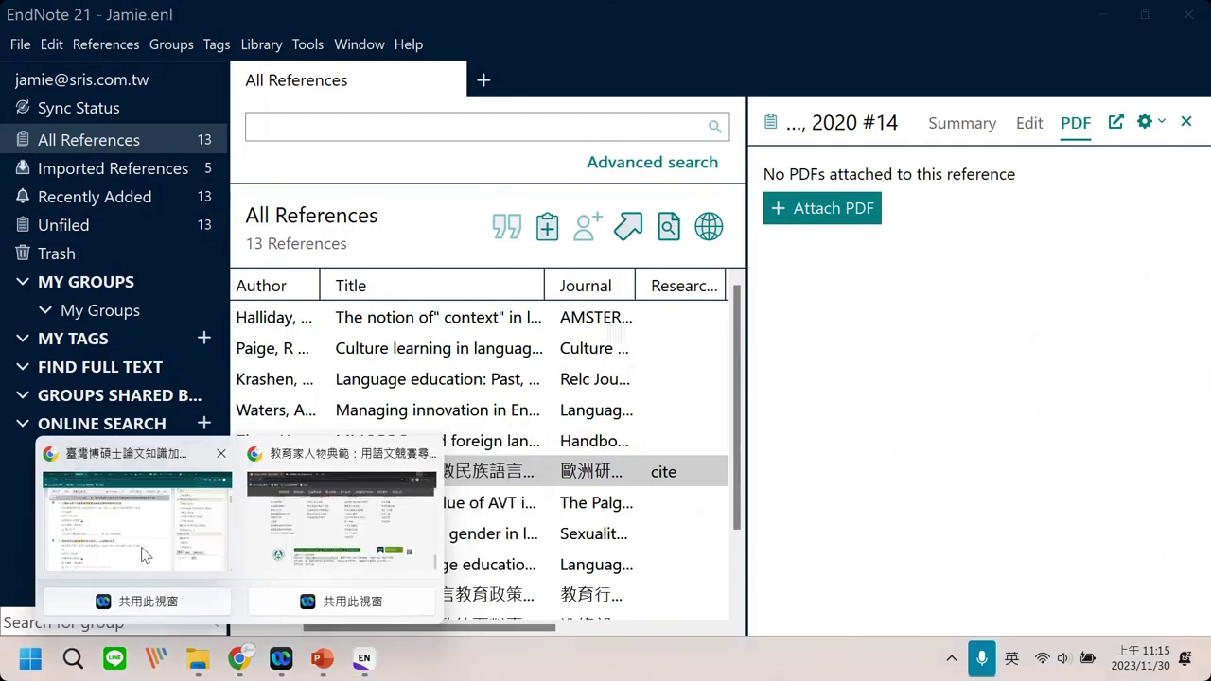
left_click(142, 548)
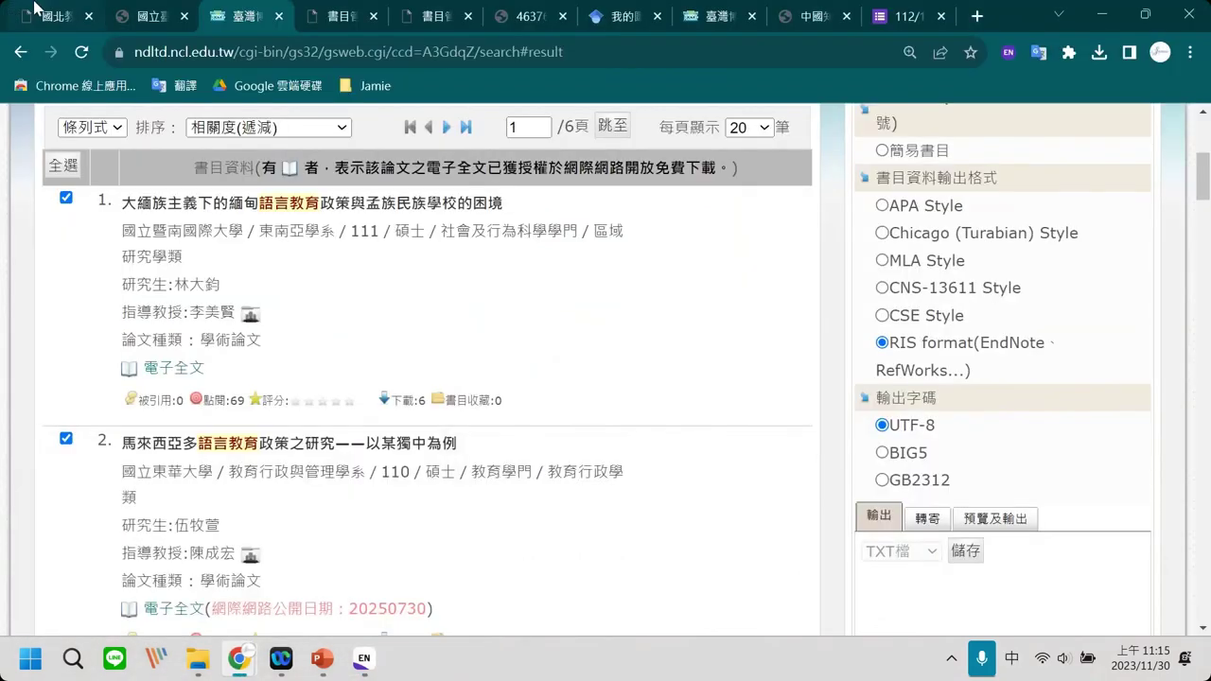
left_click(35, 7)
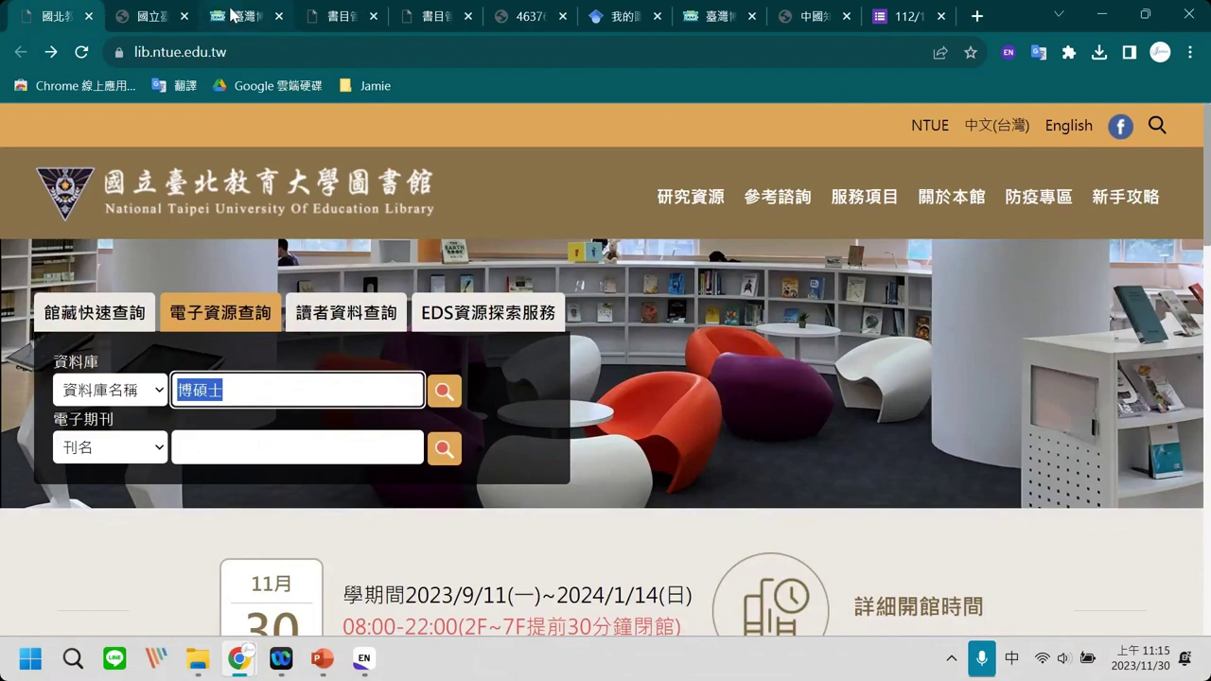
left_click(232, 9)
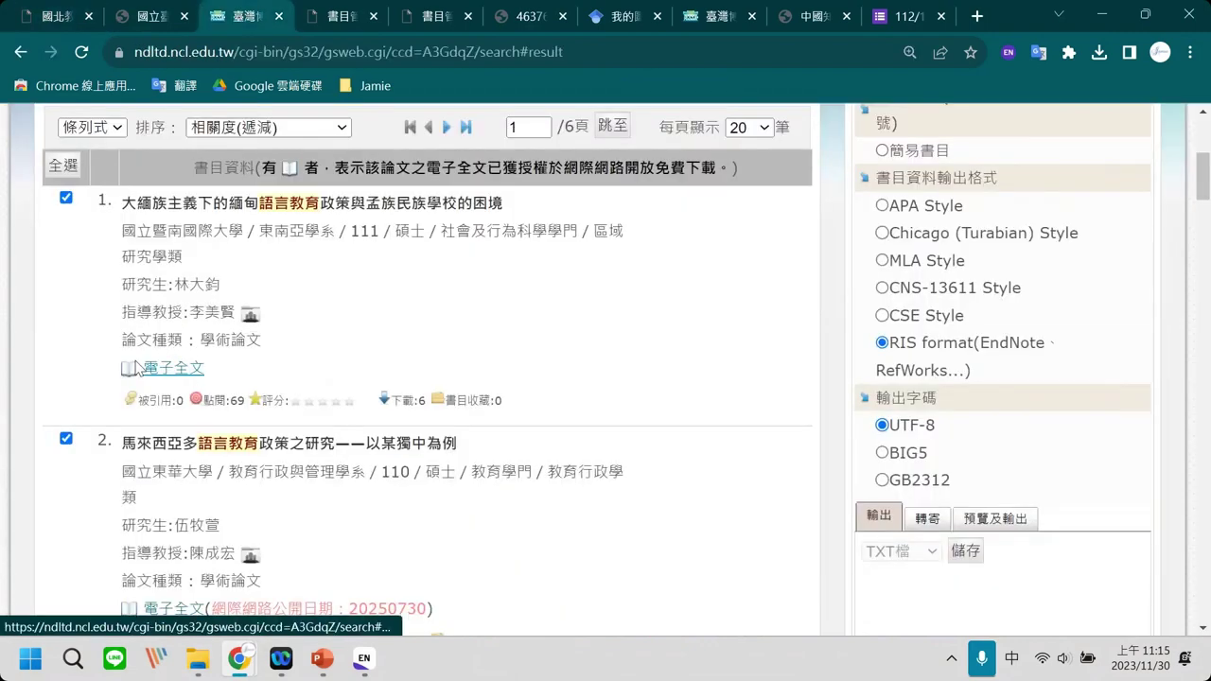
scroll(210, 388, "up", 2)
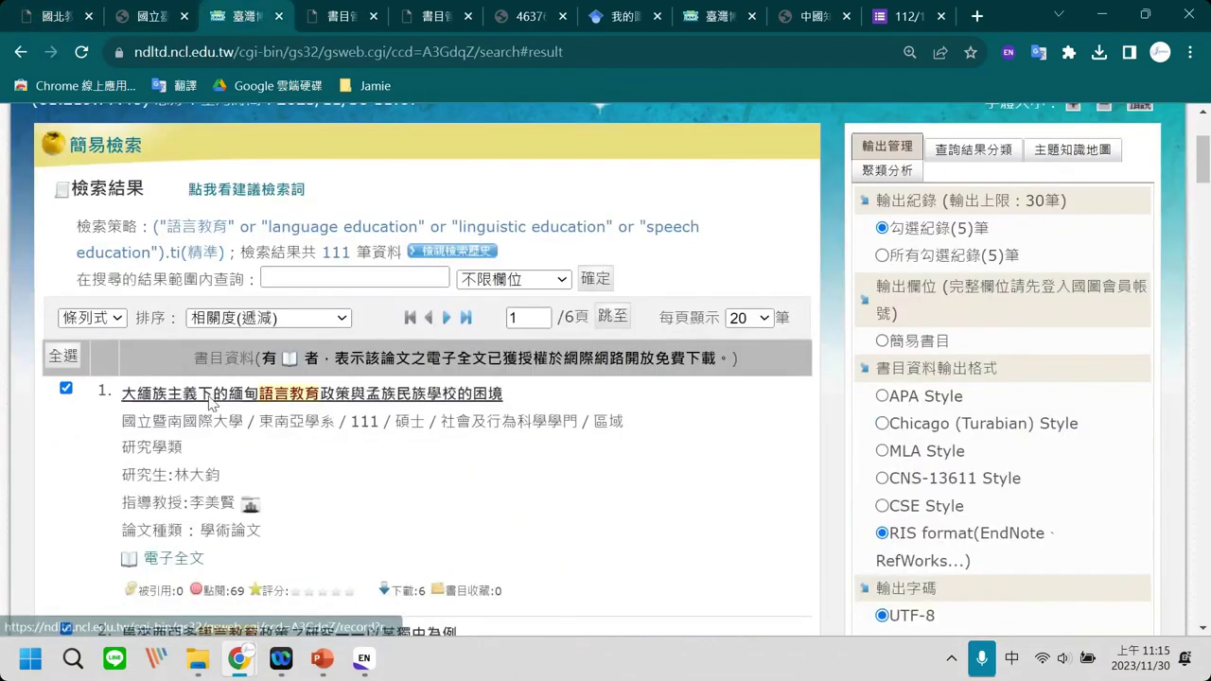
scroll(210, 405, "down", 5)
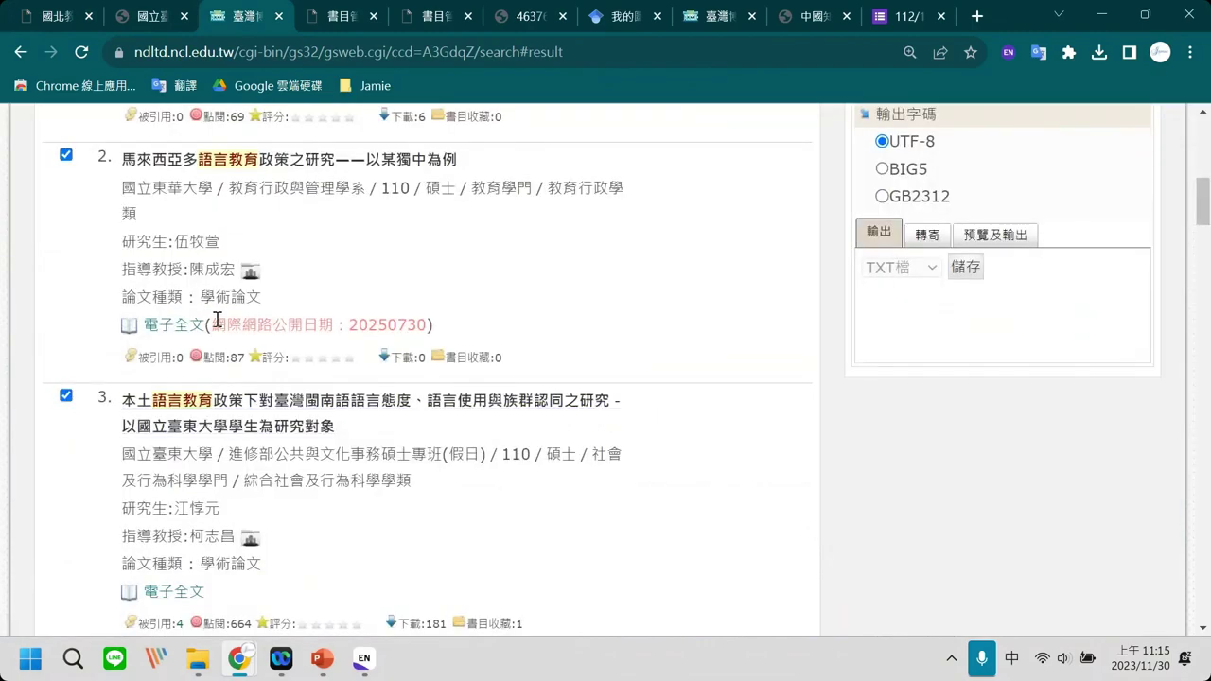
left_click_drag(212, 324, 414, 325)
scroll(490, 336, "up", 2)
scroll(492, 336, "up", 5)
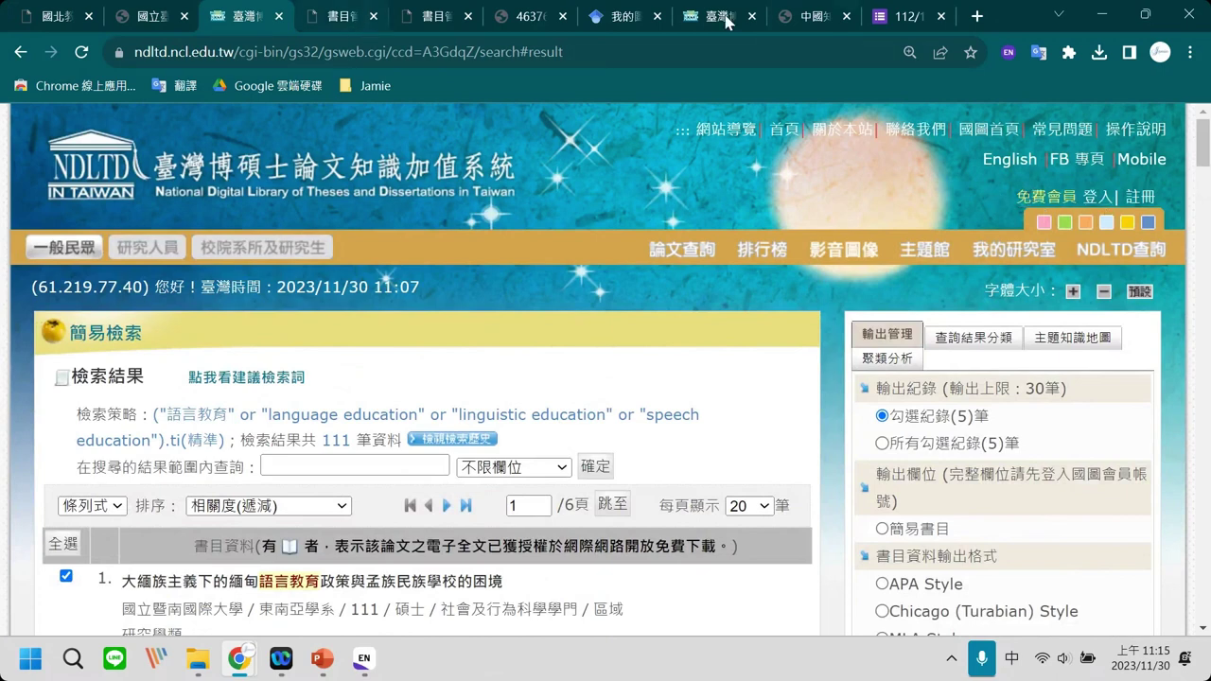
scroll(424, 183, "down", 4)
scroll(425, 183, "up", 2)
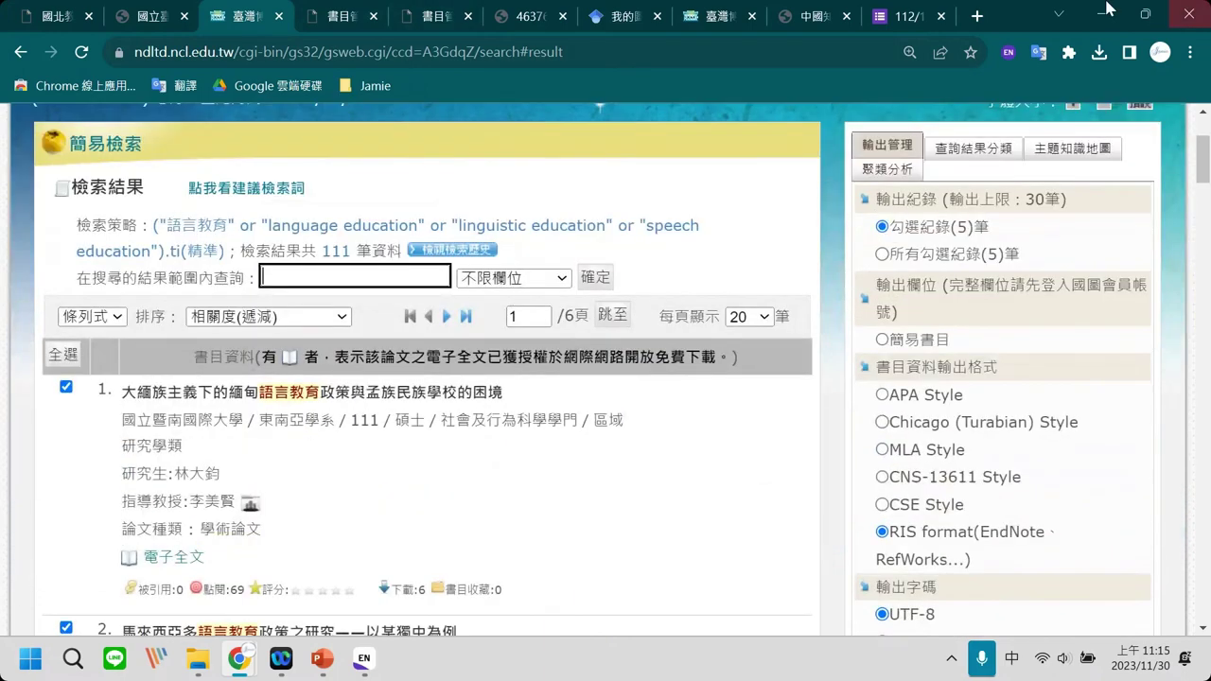
left_click(1057, 13)
double_click(1022, 9)
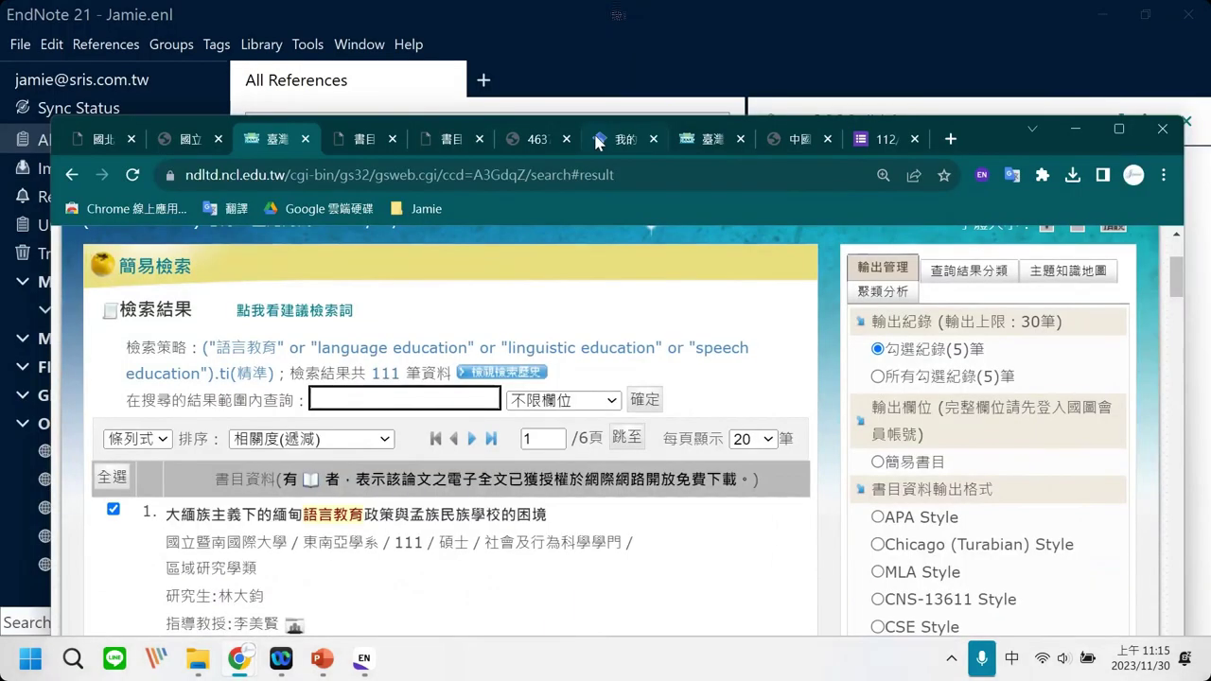
left_click(596, 142)
double_click(998, 142)
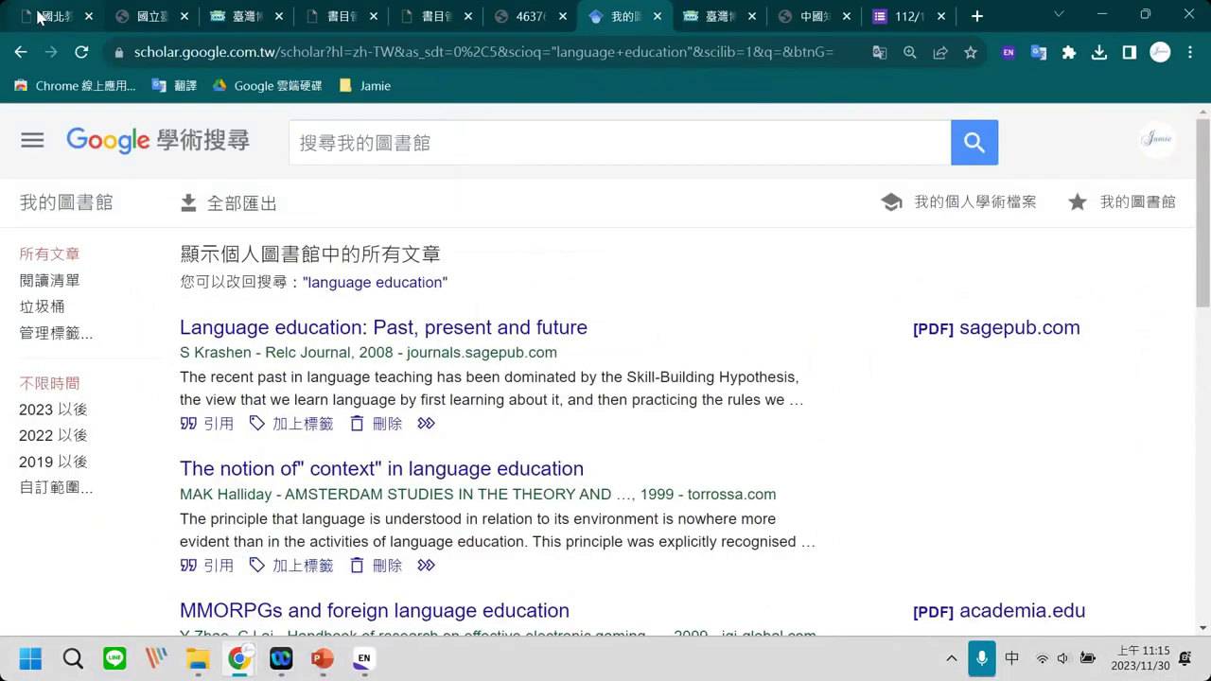
Search the NTUE library's databases by name for "cnki" and open the CNKI中國知網 (臺灣站點) entry.
left_click(66, 16)
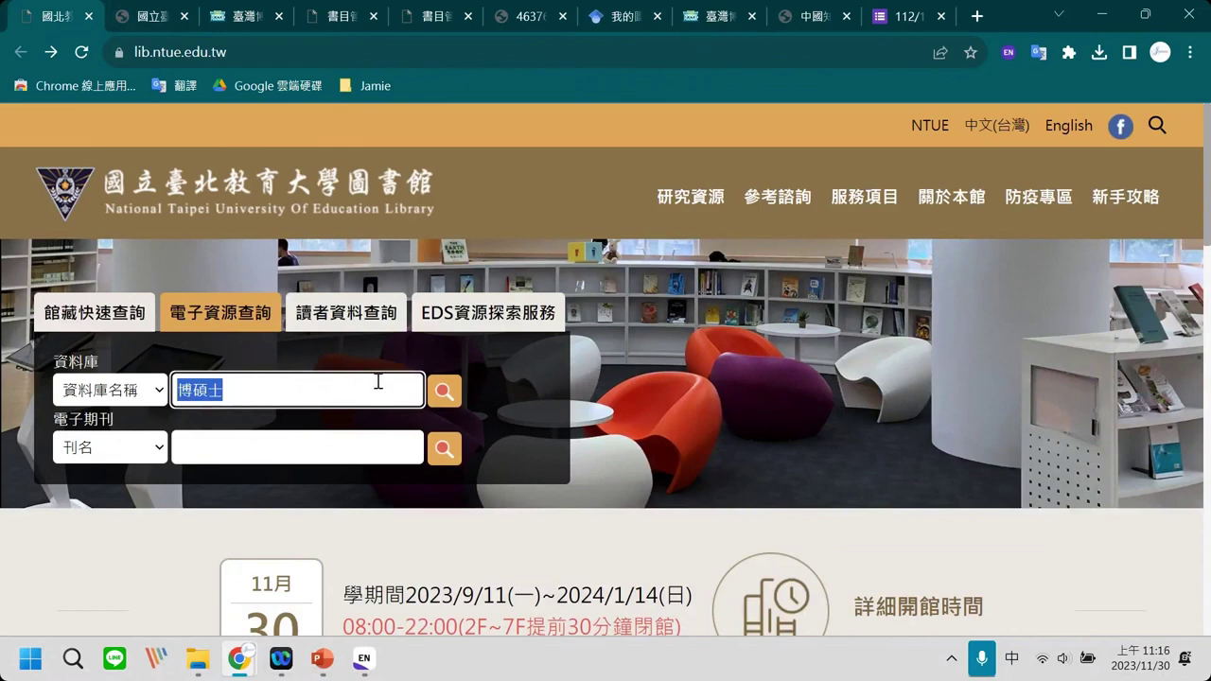
key("shift")
type("cnki")
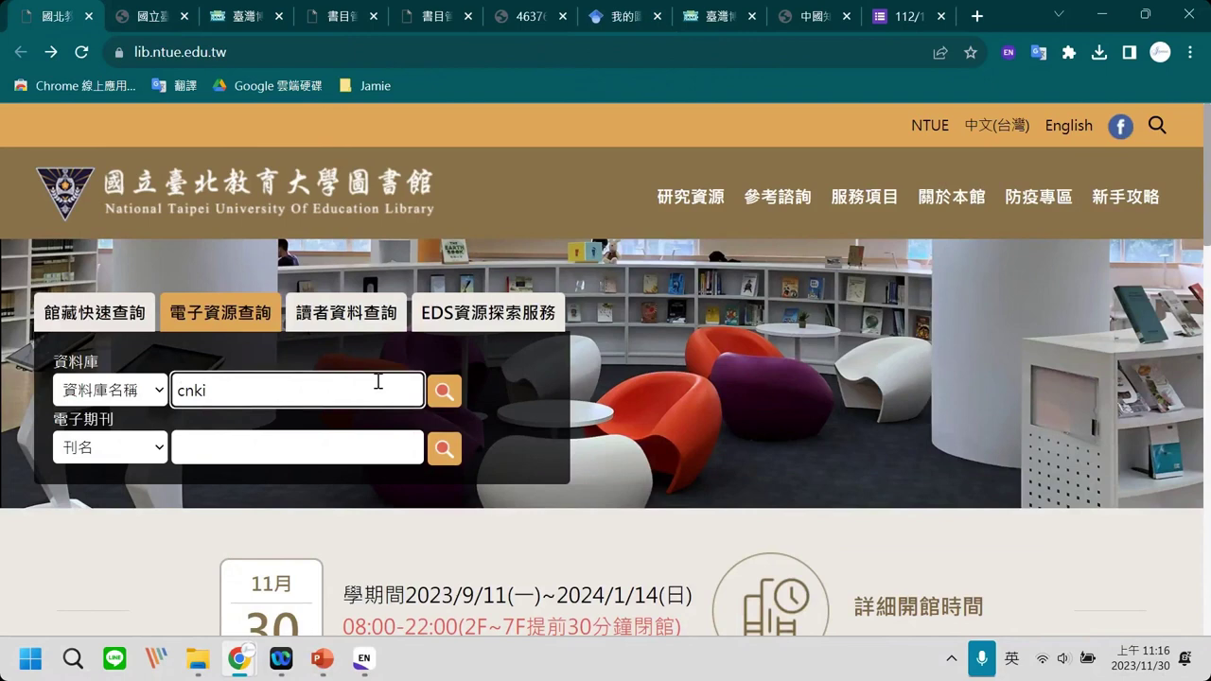
key("Return")
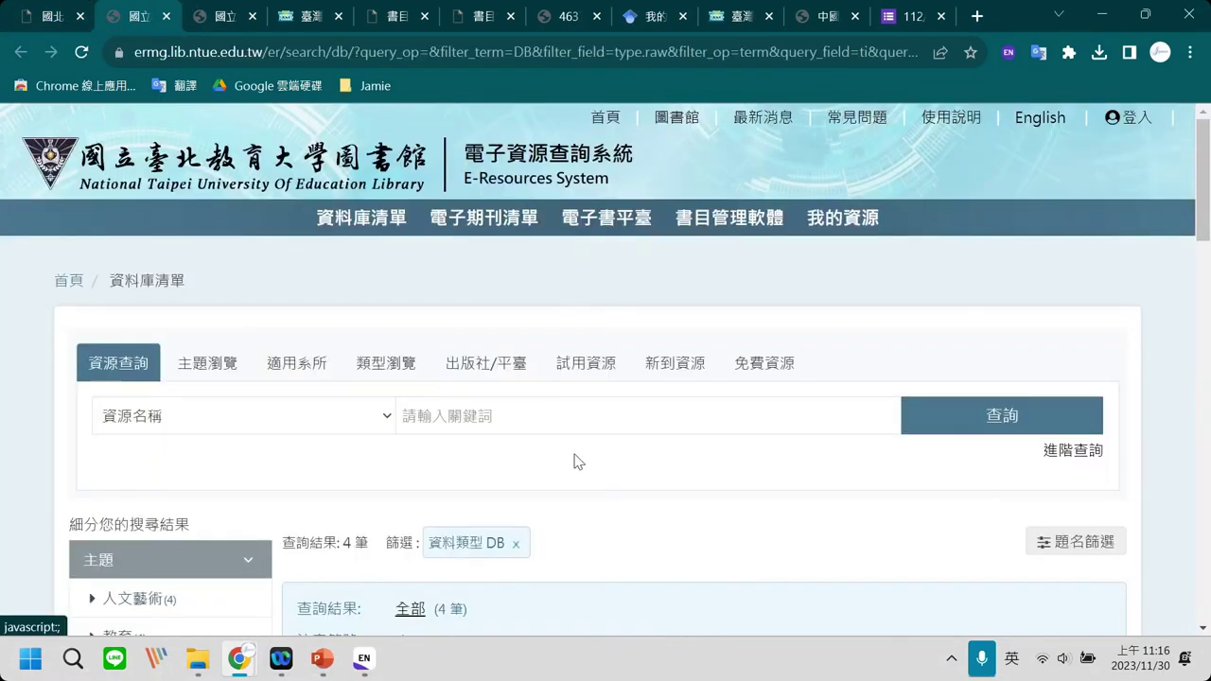
scroll(574, 460, "down", 3)
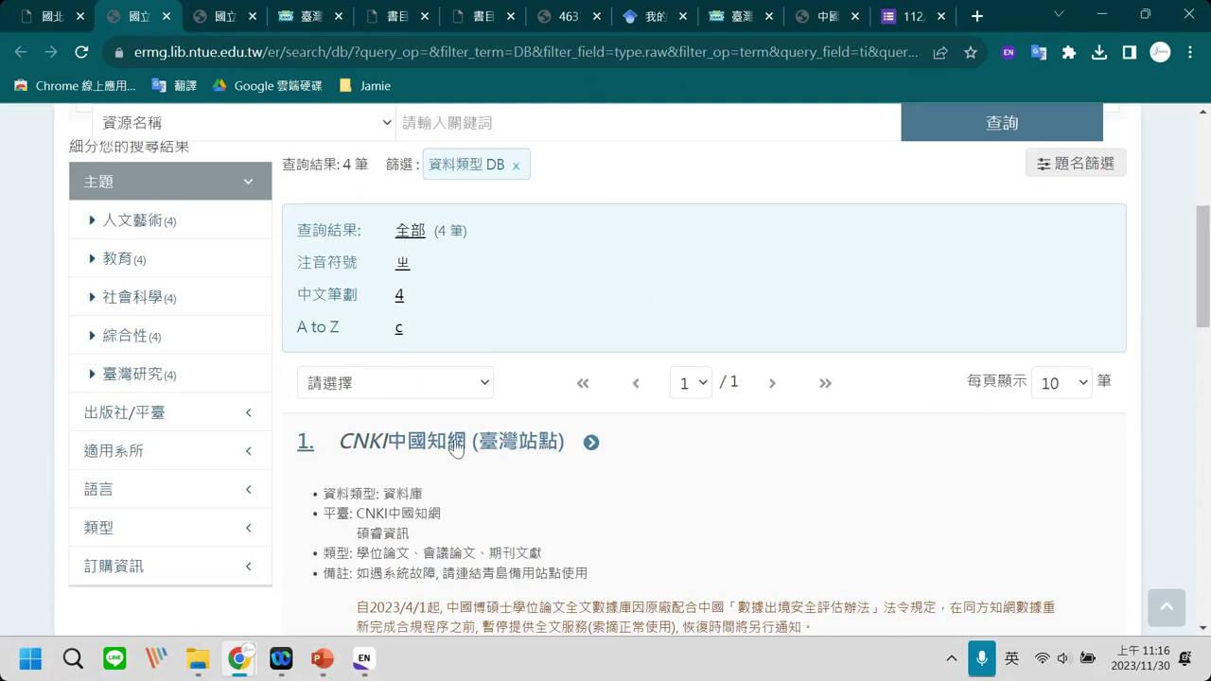
left_click(499, 444)
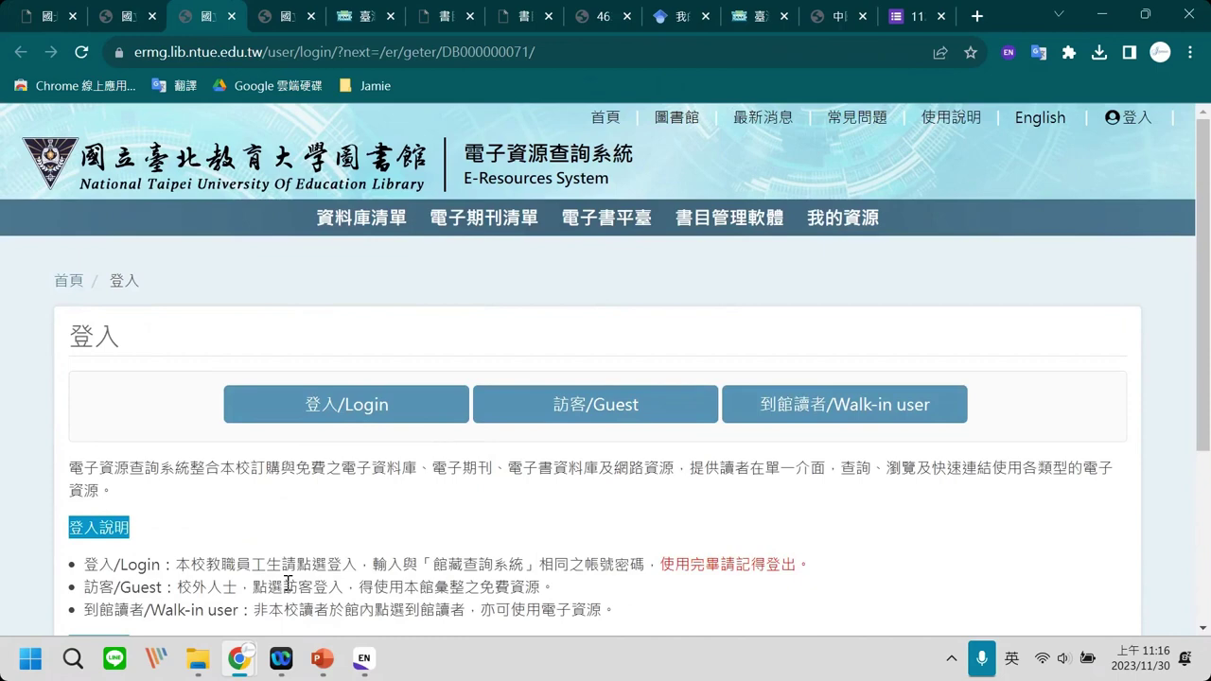
Return to the already open CNKI site in Chrome and reload its home page.
left_click(977, 16)
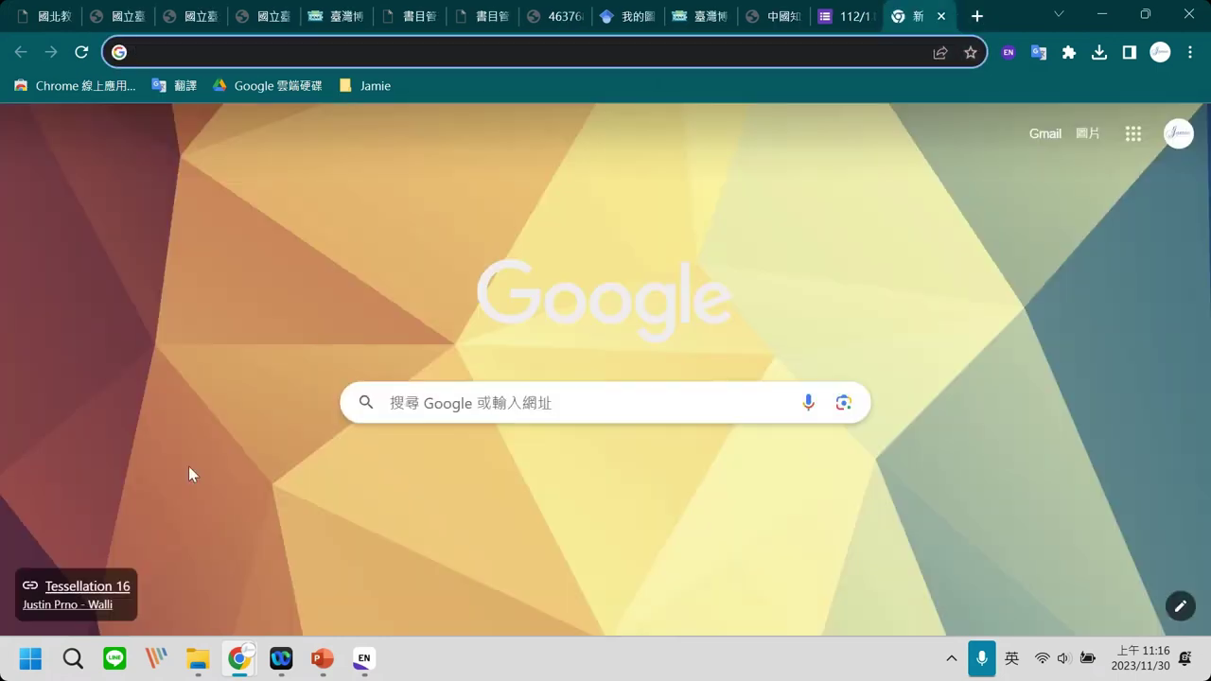
mouse_move(237, 676)
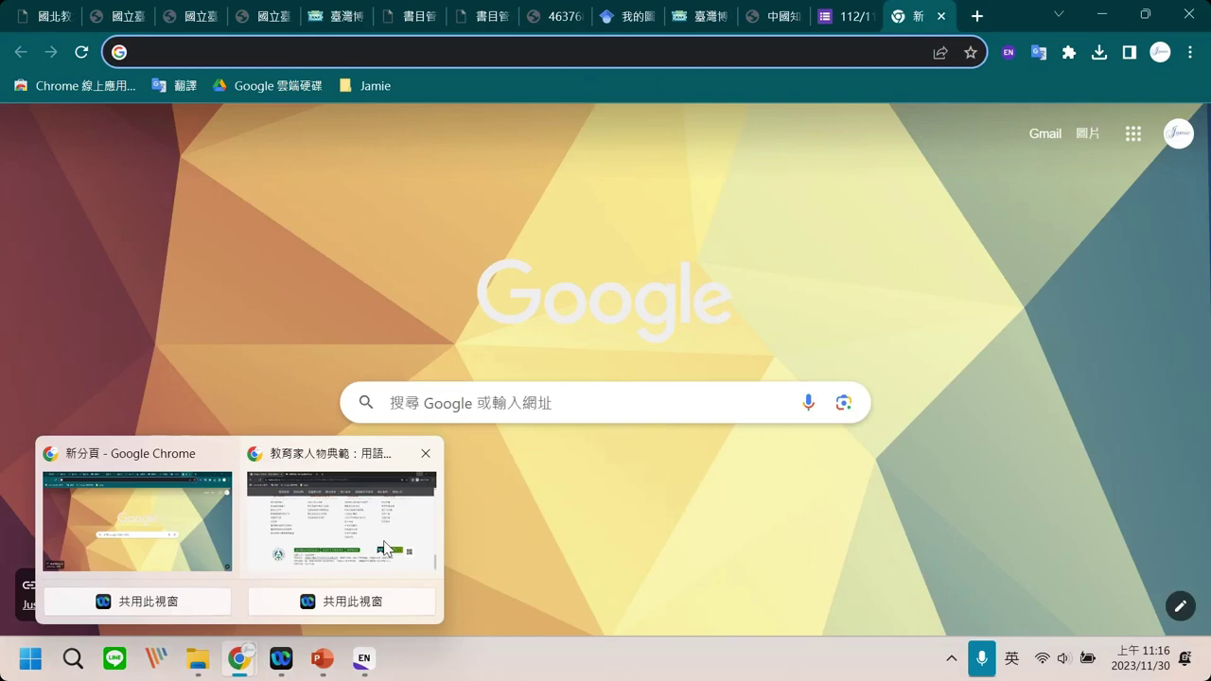
key("super+Down")
left_click(728, 223)
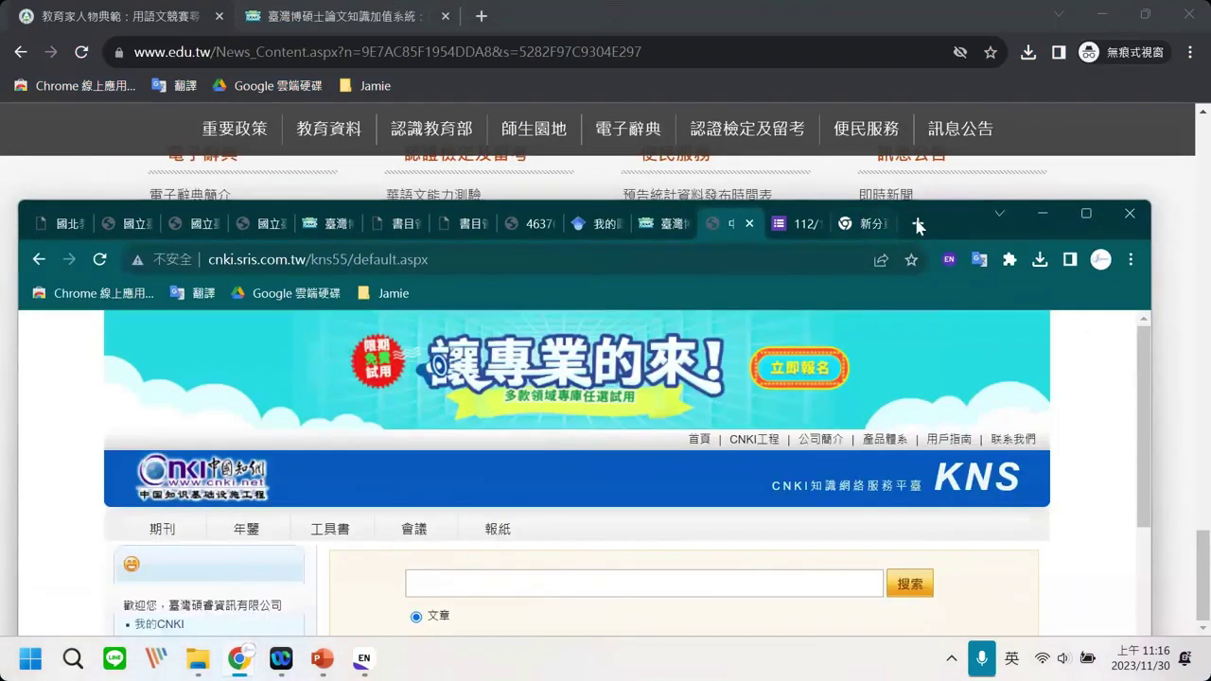
left_click(889, 223)
double_click(969, 216)
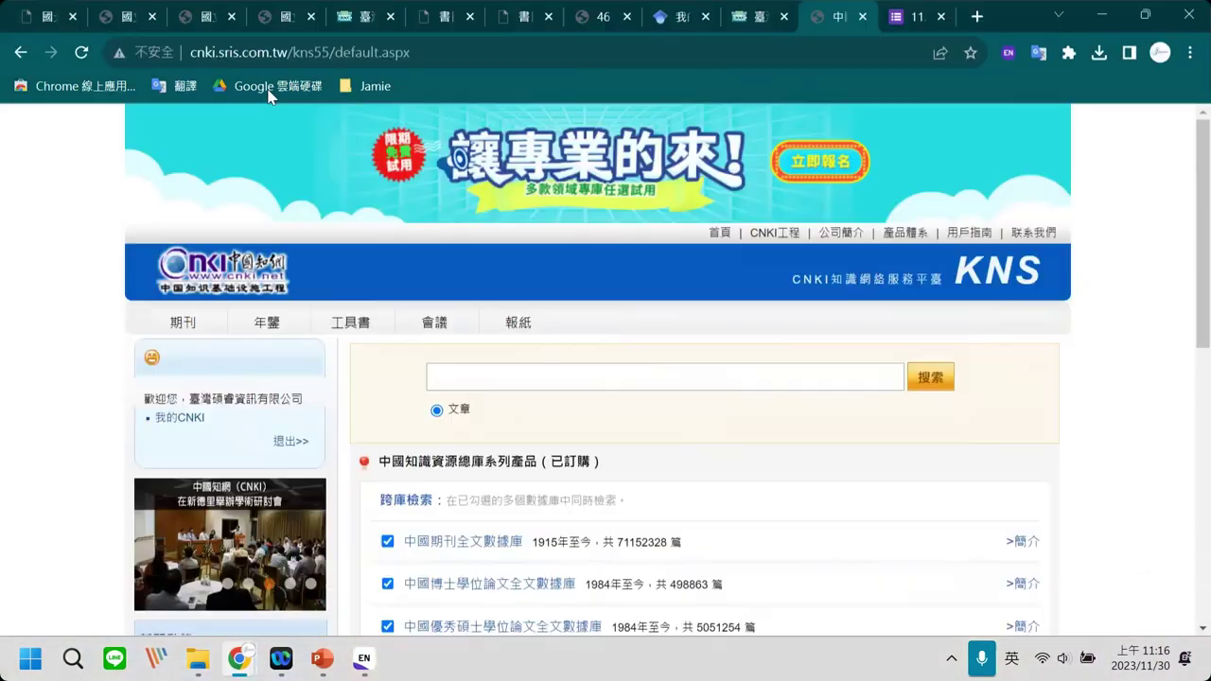
left_click(81, 52)
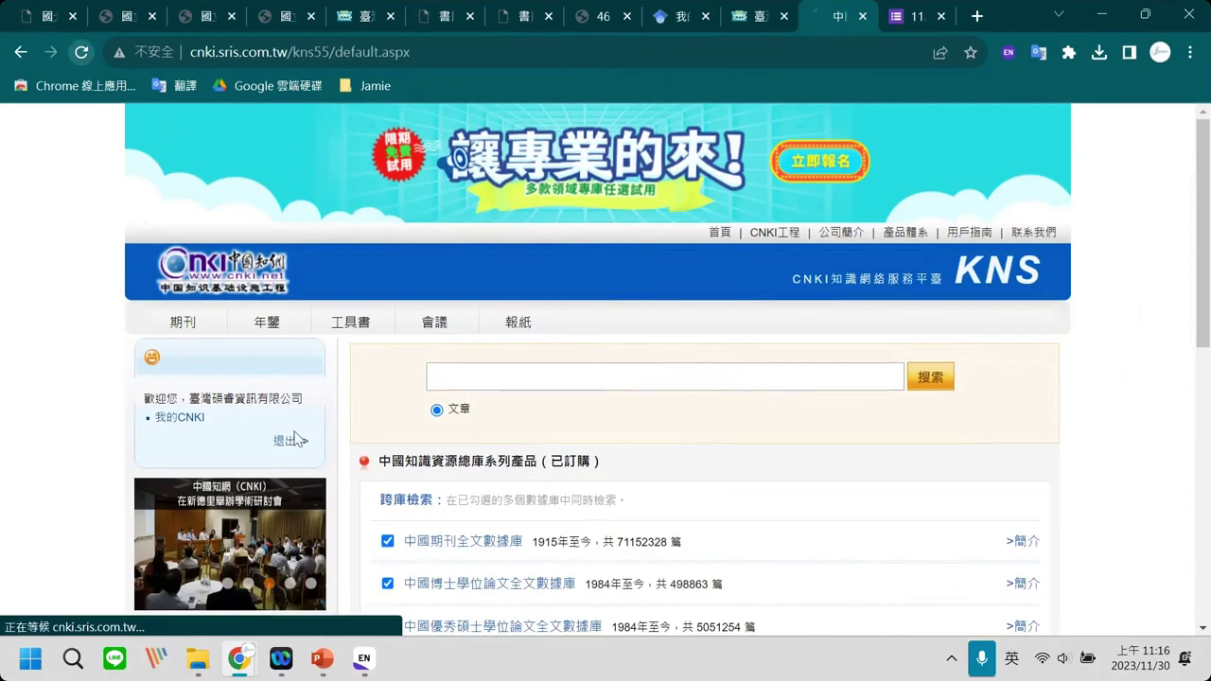
left_click(259, 360)
left_click(253, 413)
left_click(198, 412)
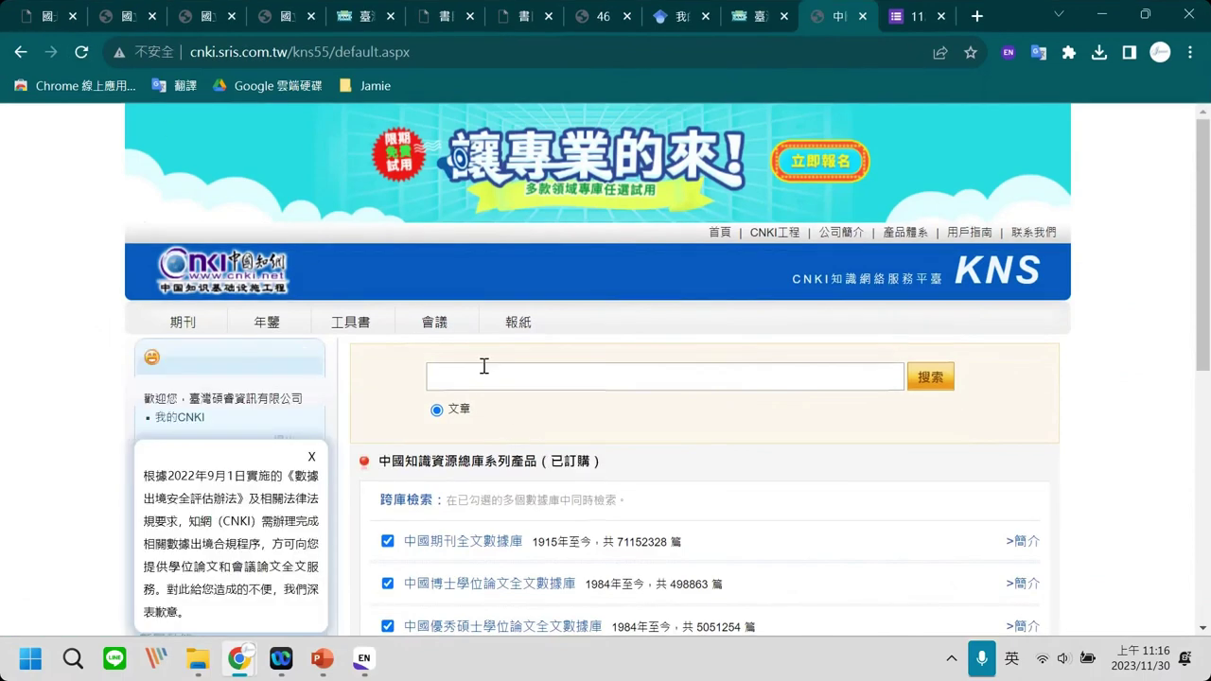
Open CNKI's 中國期刊全文數據庫 and search for articles on the topic 語言教育.
scroll(456, 511, "down", 2)
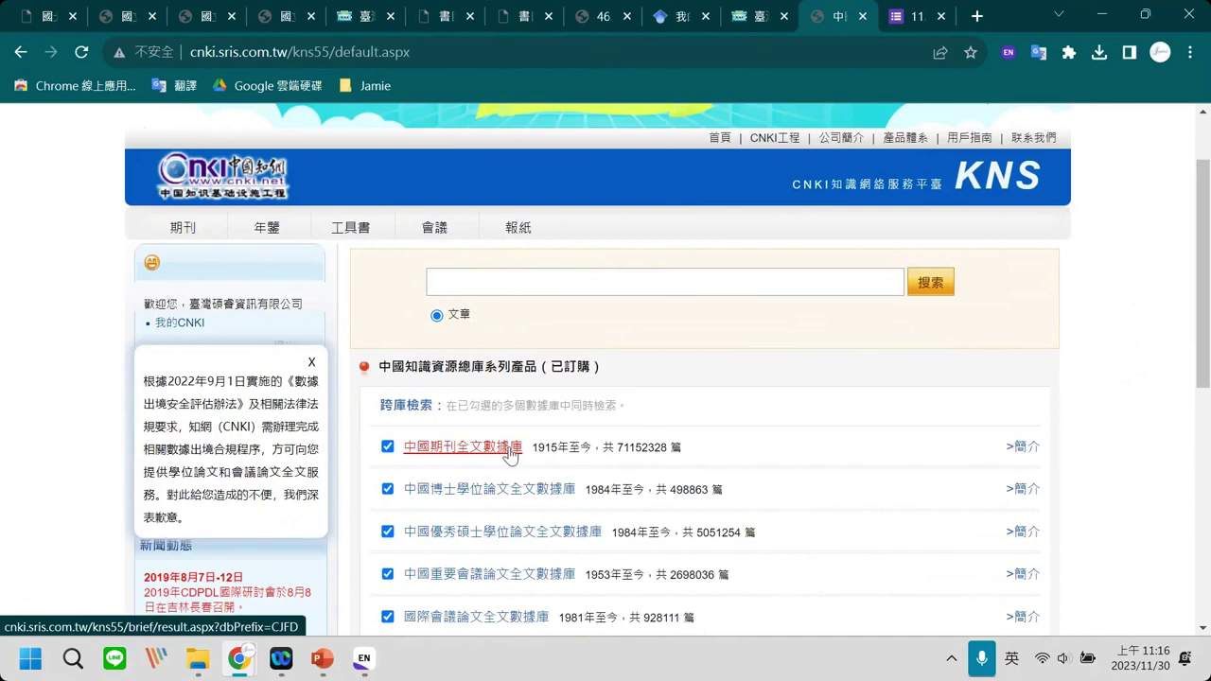
left_click(511, 450)
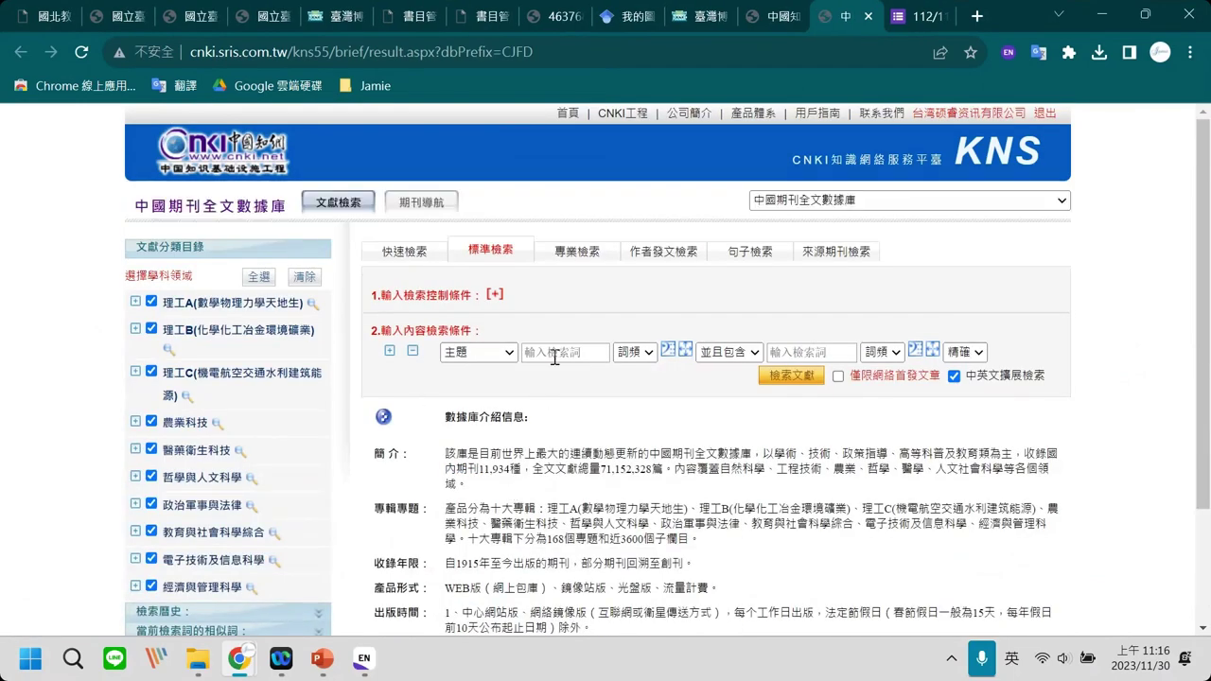
left_click(554, 354)
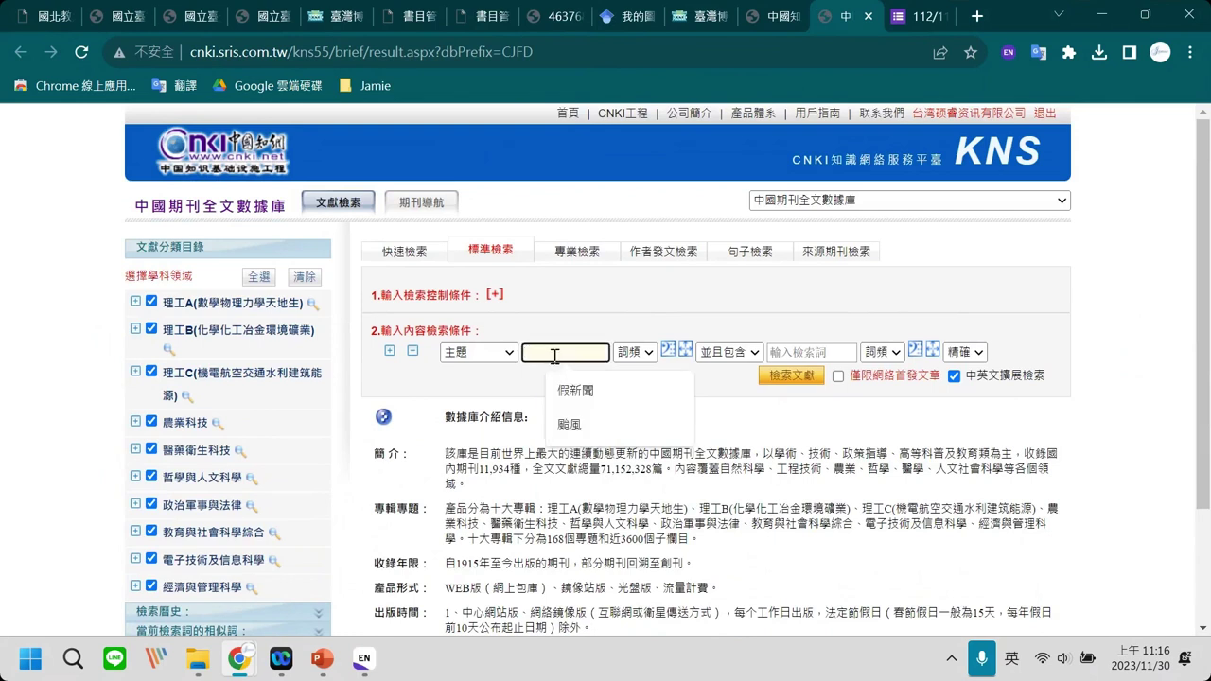
key("shift")
type("語言行自")
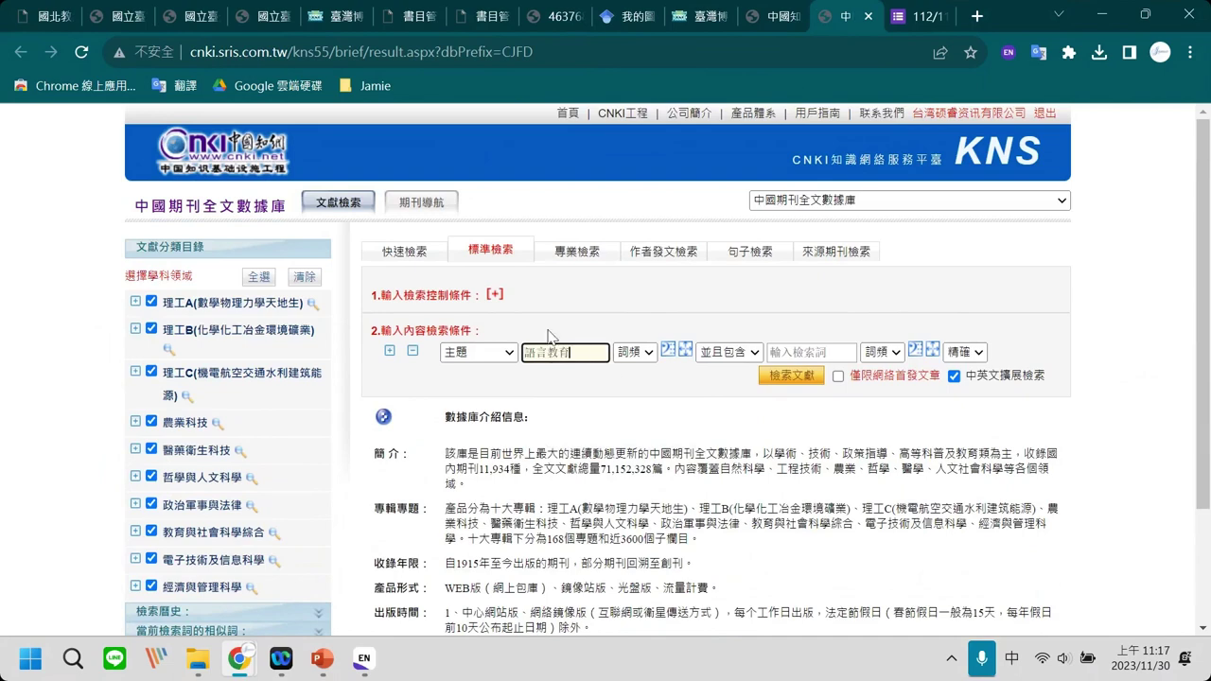
left_click(797, 377)
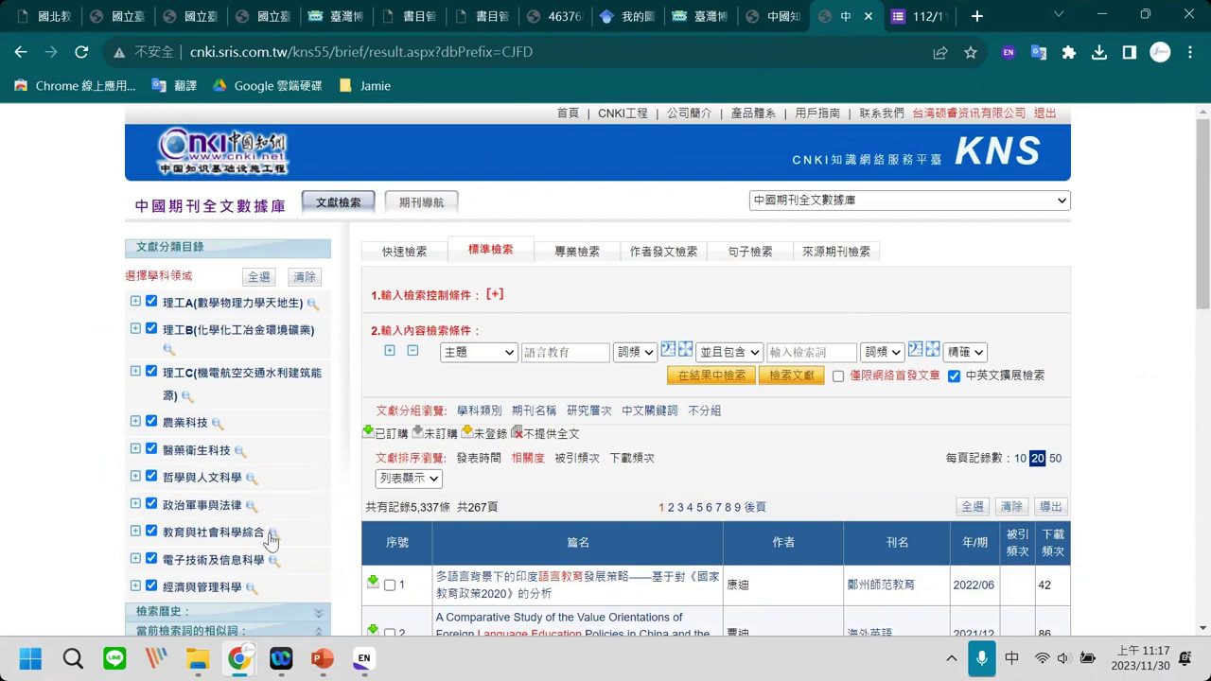
Limit the results to the 教育與社會科學綜合 subject and sort them by 被引頻次.
left_click(273, 533)
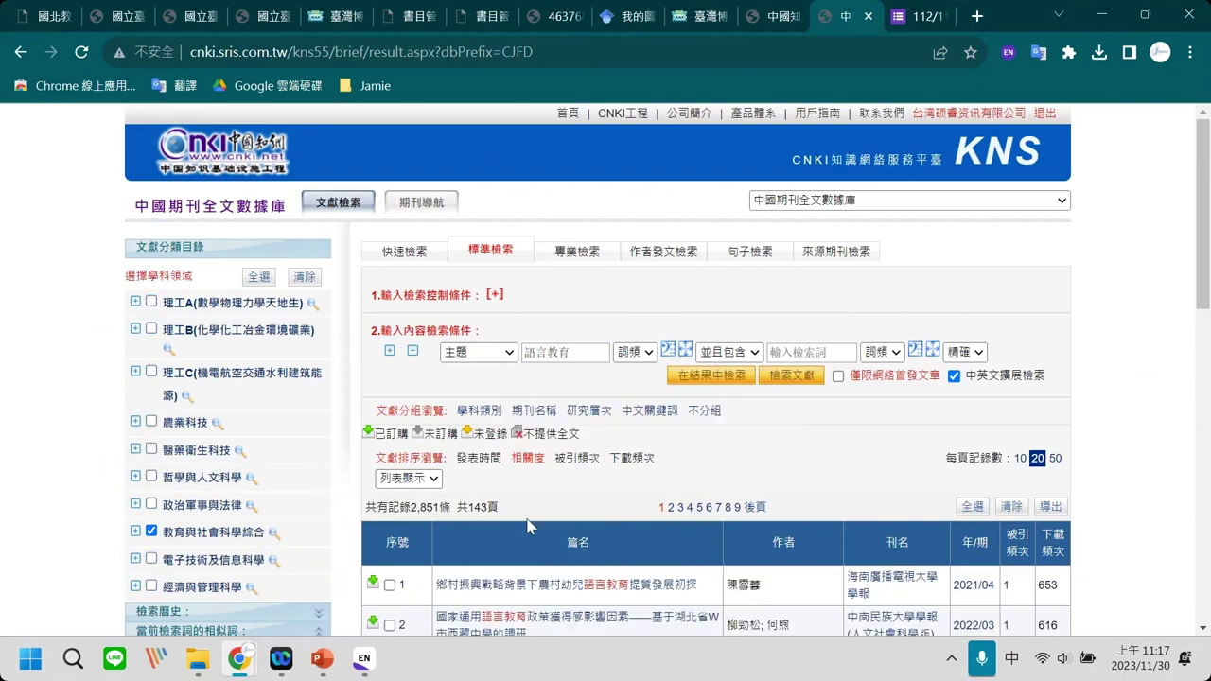
scroll(528, 526, "down", 1)
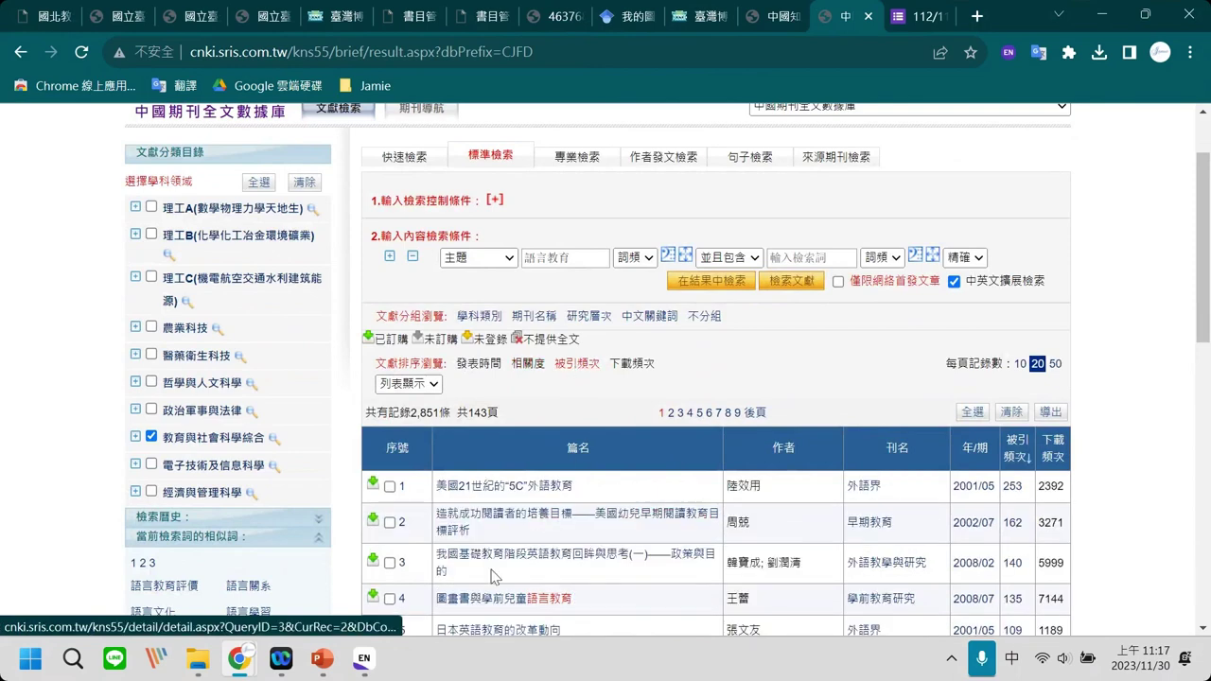
scroll(480, 576, "down", 2)
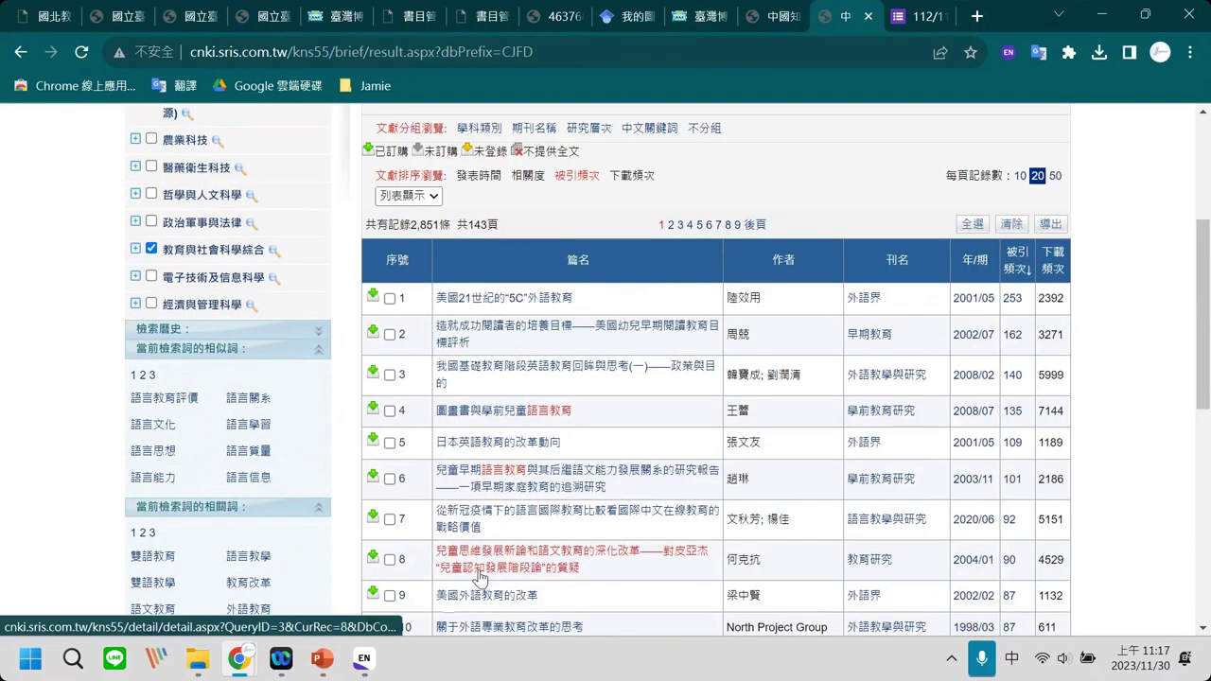
scroll(480, 576, "up", 1)
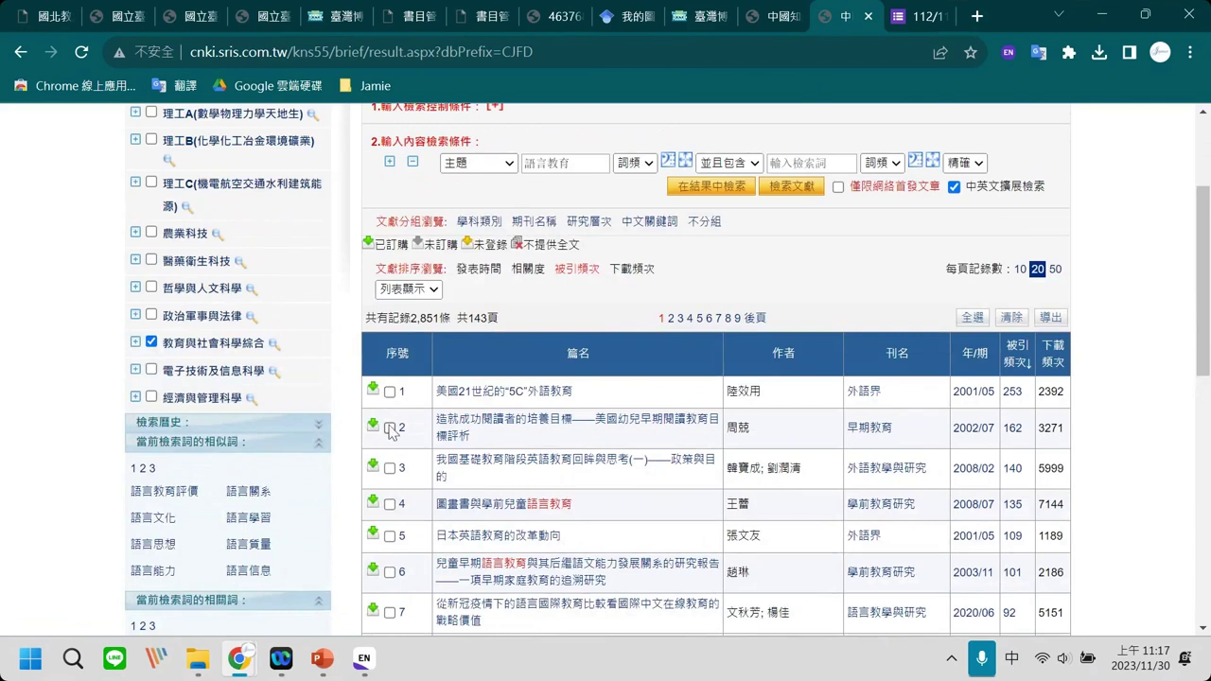
Select the first five articles in the result list and open the export page for them.
left_click(389, 391)
left_click(389, 427)
left_click(389, 468)
left_click(389, 504)
left_click(388, 535)
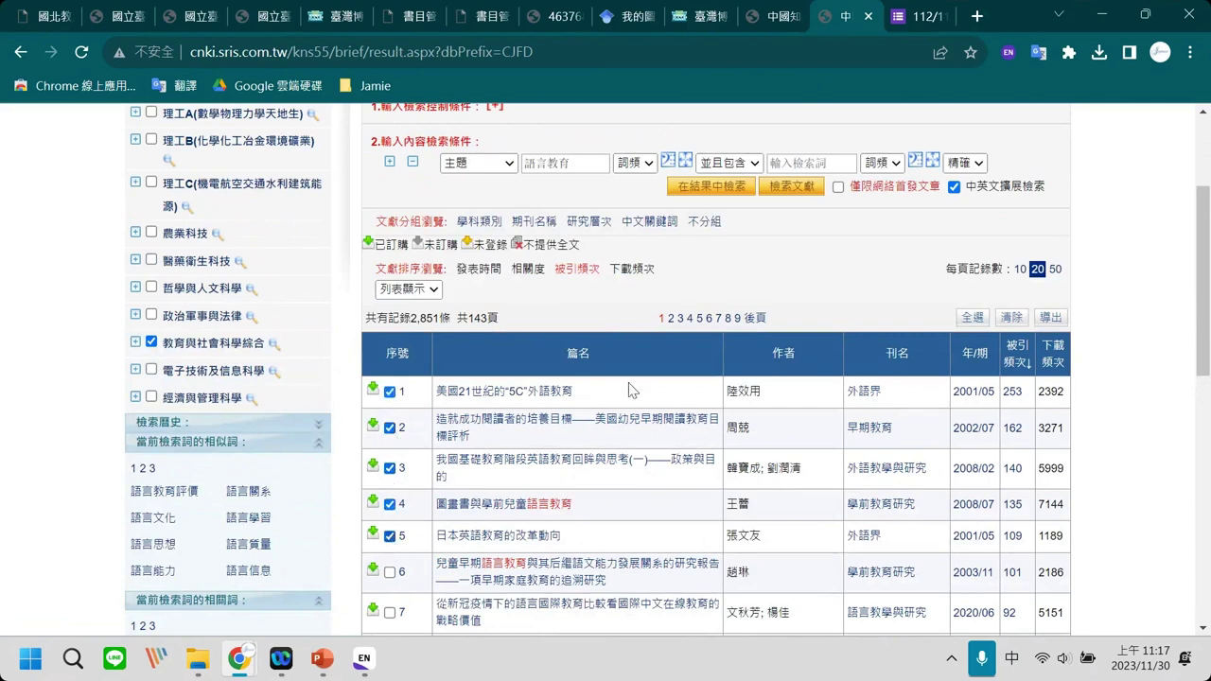
left_click(1049, 318)
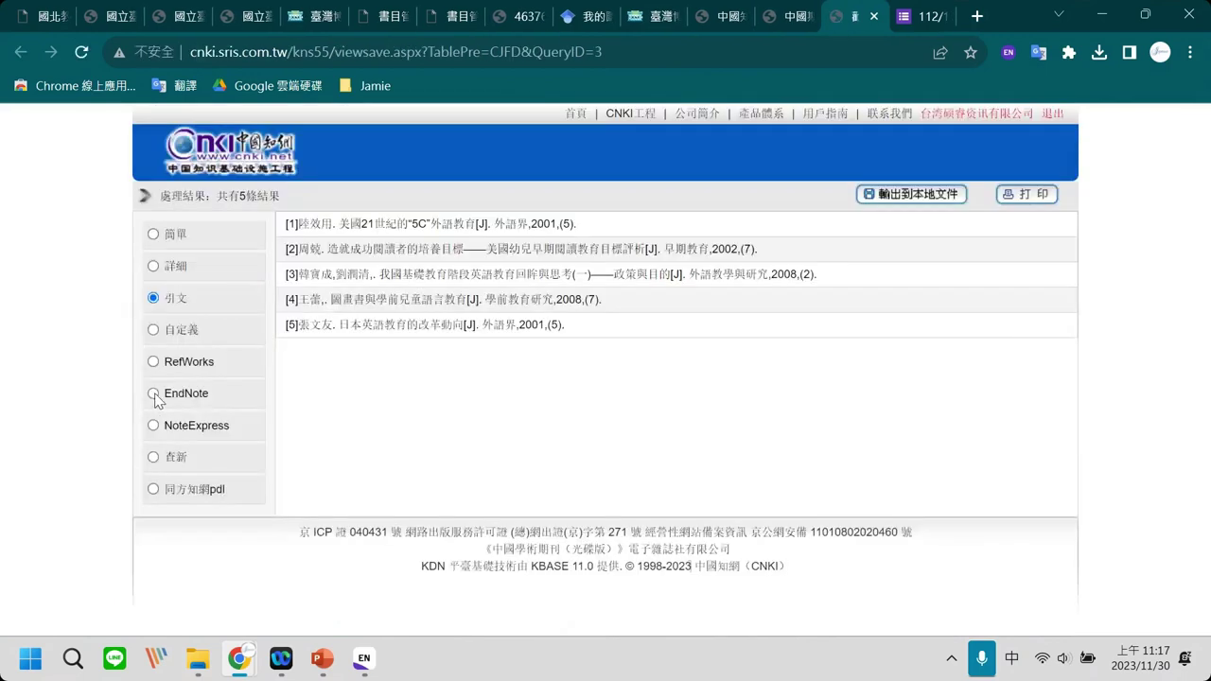
Set the export format for the selected articles to EndNote.
left_click(153, 393)
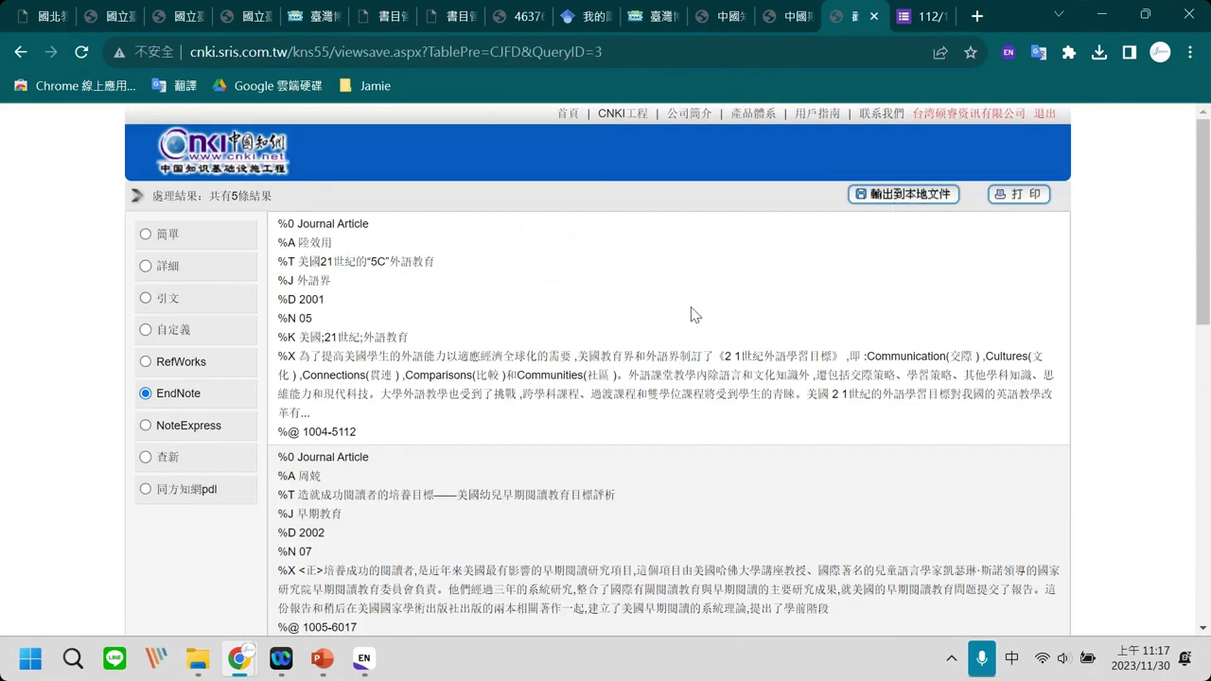
key("F5")
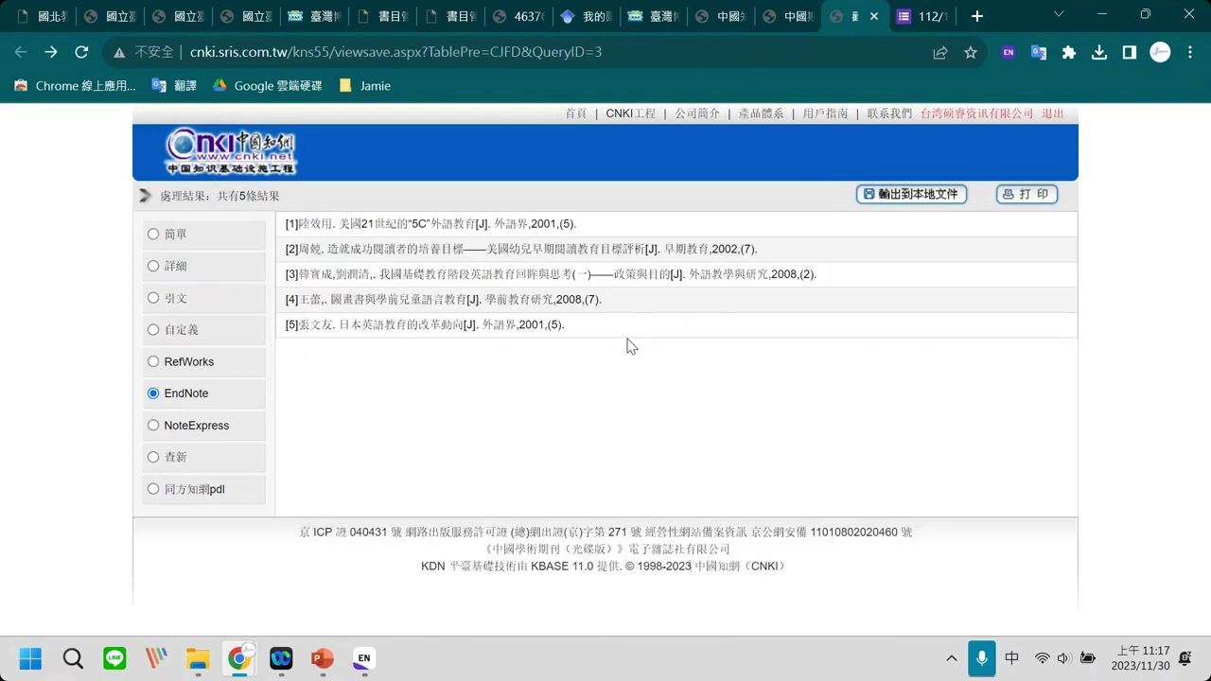
left_click(793, 31)
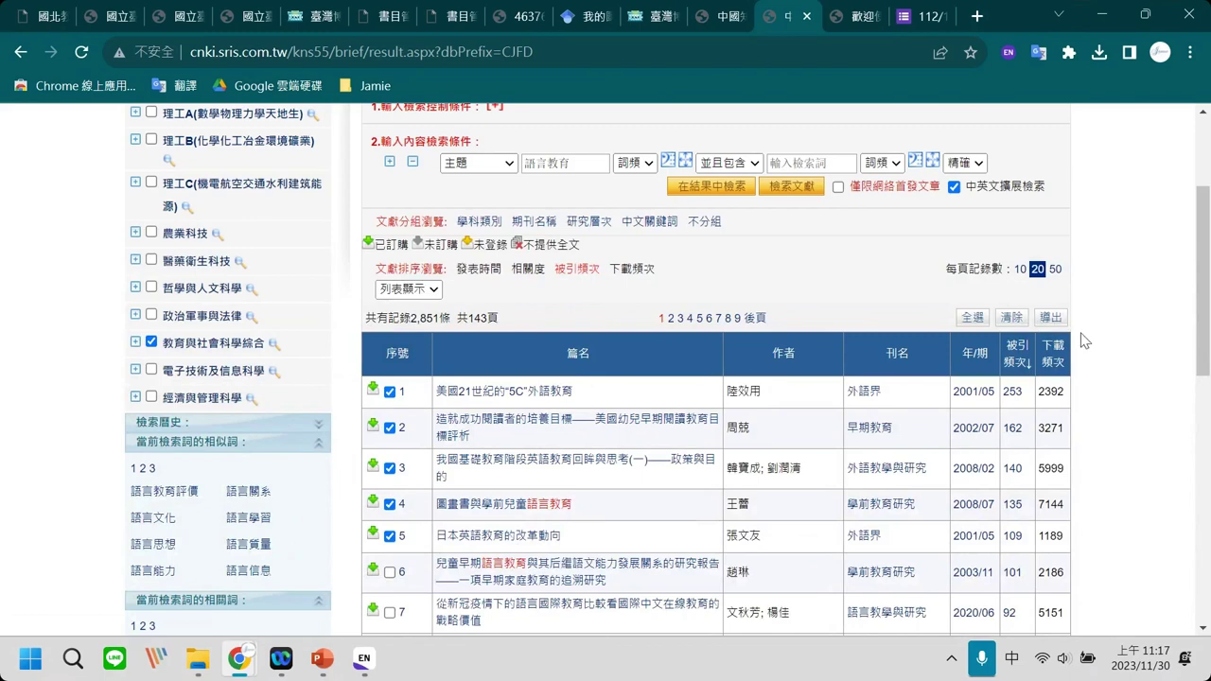
left_click(870, 24)
double_click(187, 394)
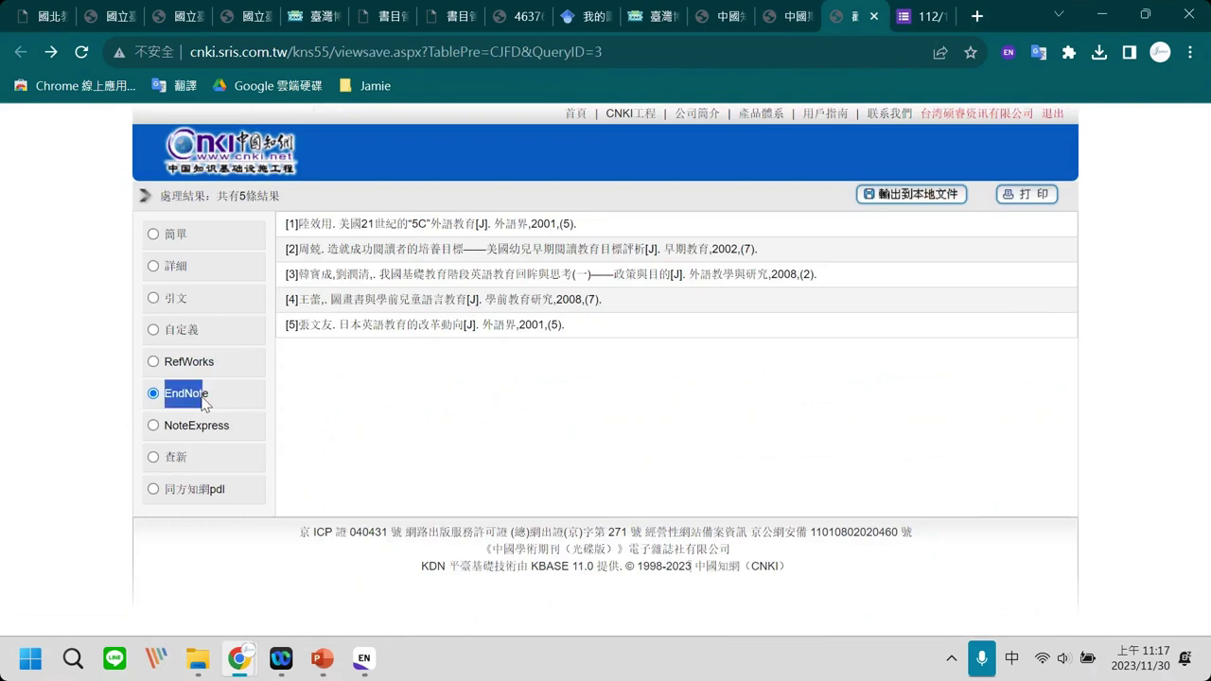
left_click(215, 398)
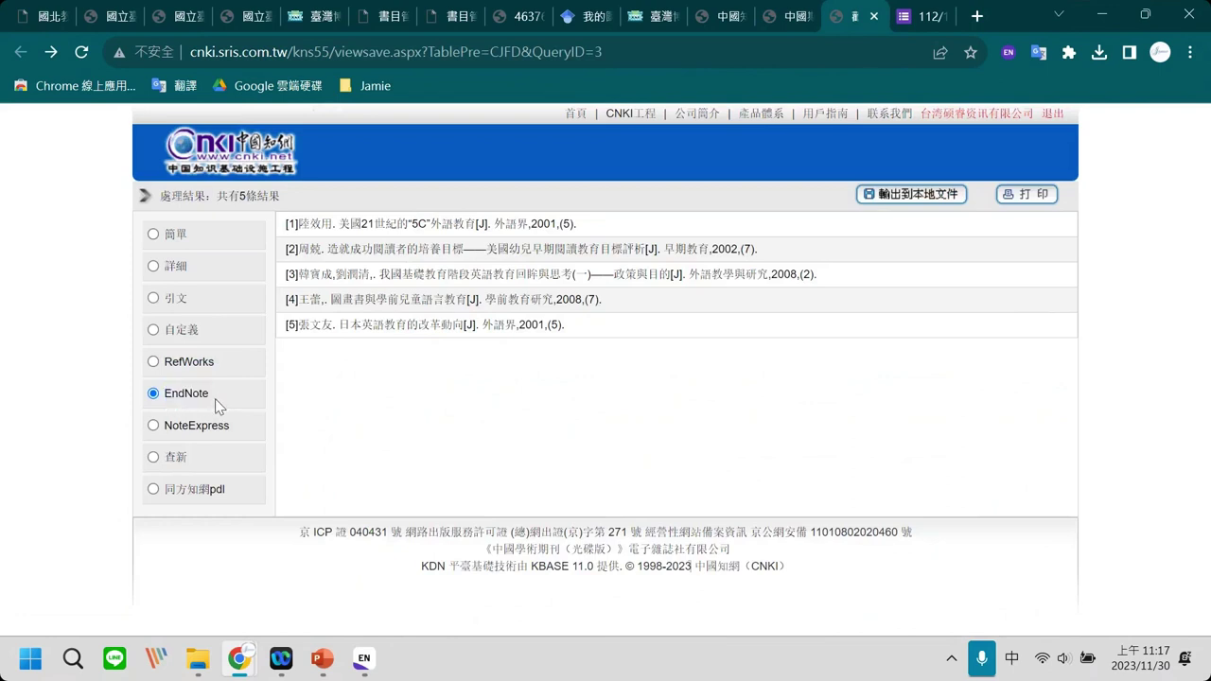
Output the selected records to a local text file and examine how its reference fields are tagged.
left_click(911, 196)
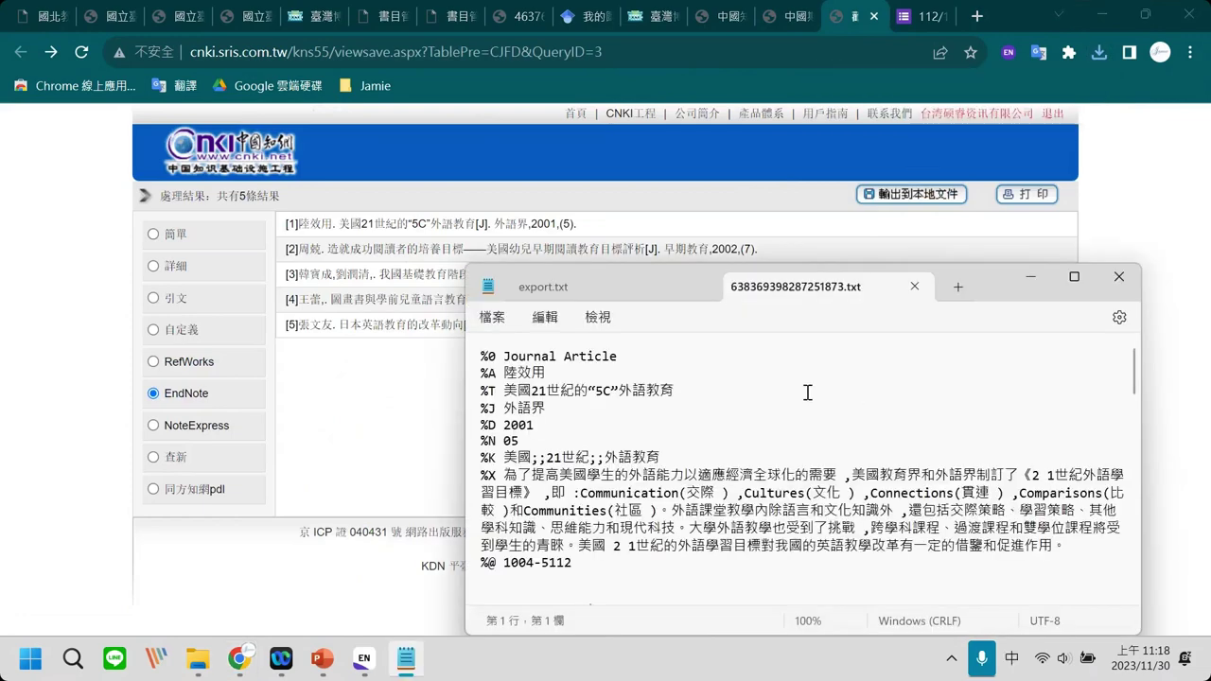
scroll(785, 467, "down", 5)
scroll(785, 467, "up", 5)
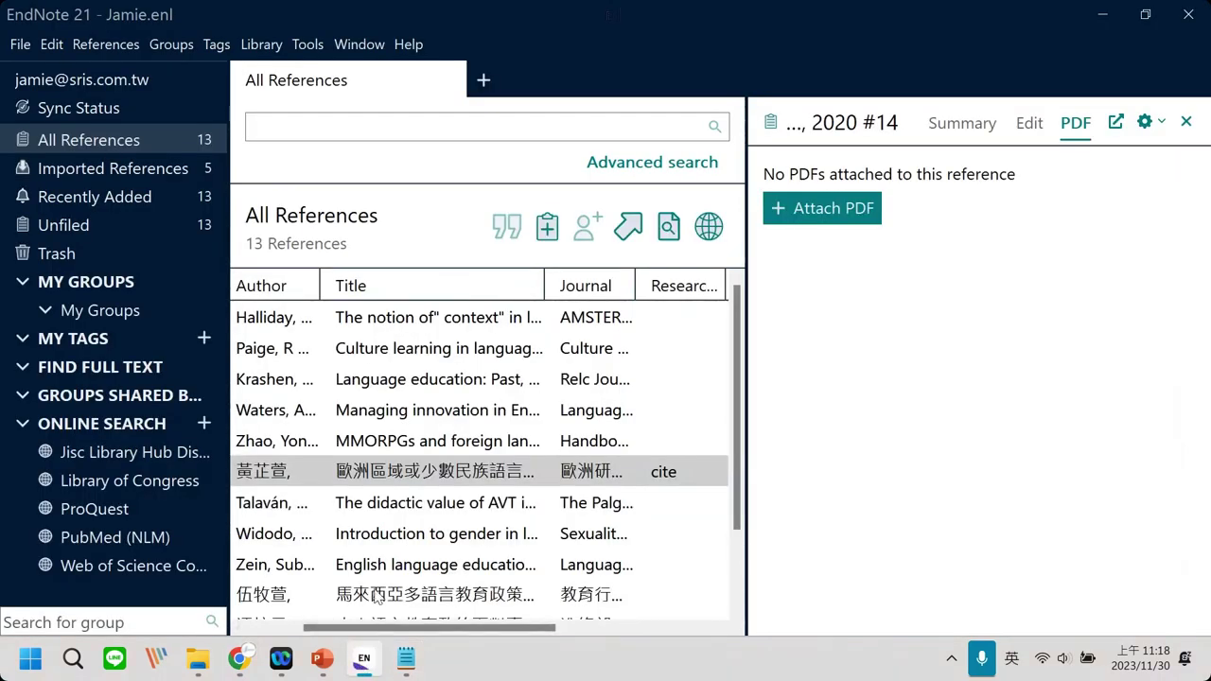
left_click(407, 662)
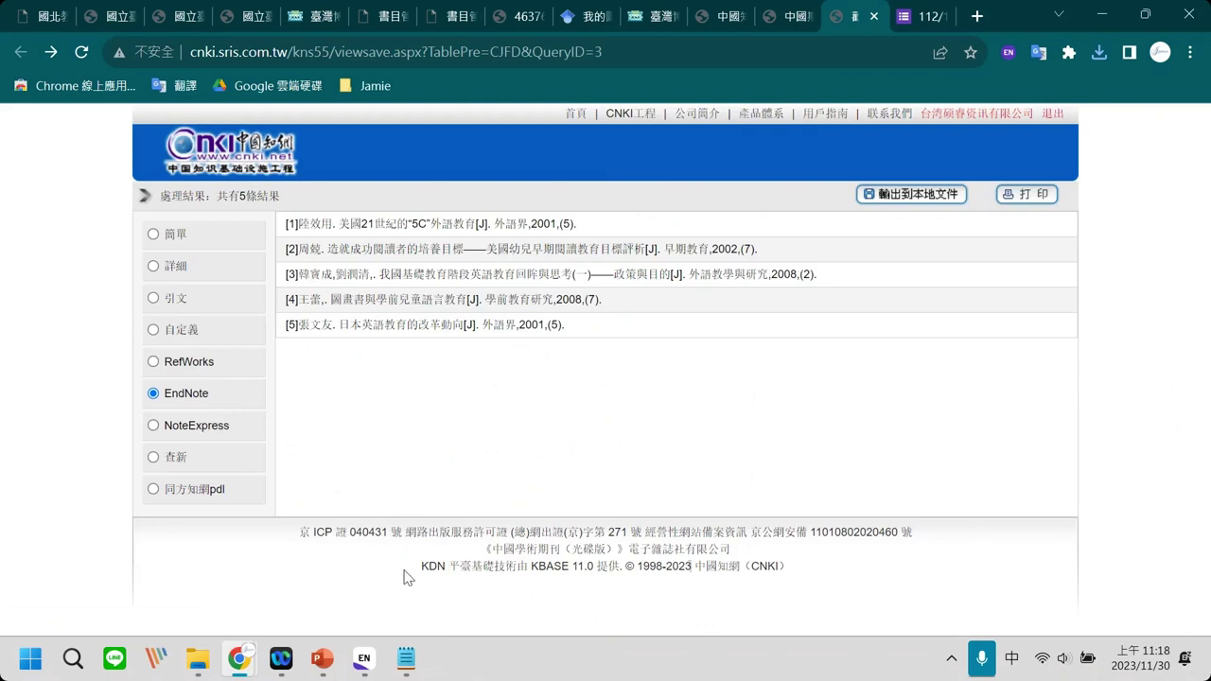
Switch to EndNote and start a file import with 638369398287251873.txt from the 下載 folder as the source.
key("alt+Tab")
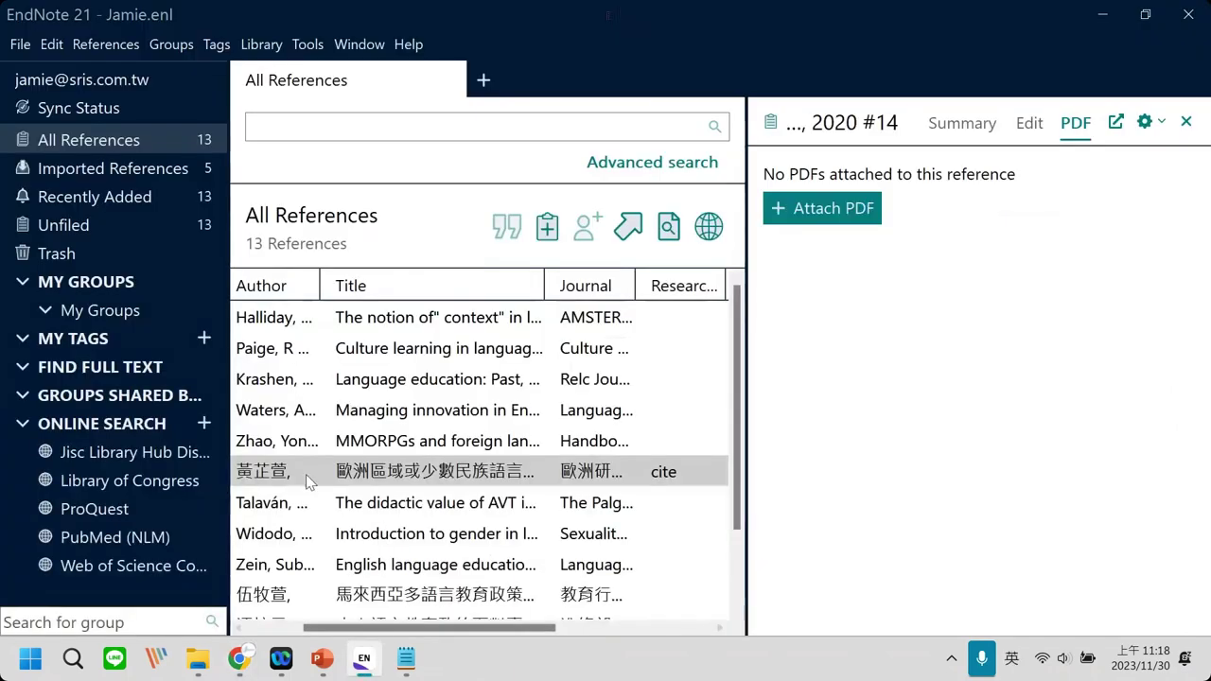
left_click(20, 45)
mouse_move(167, 447)
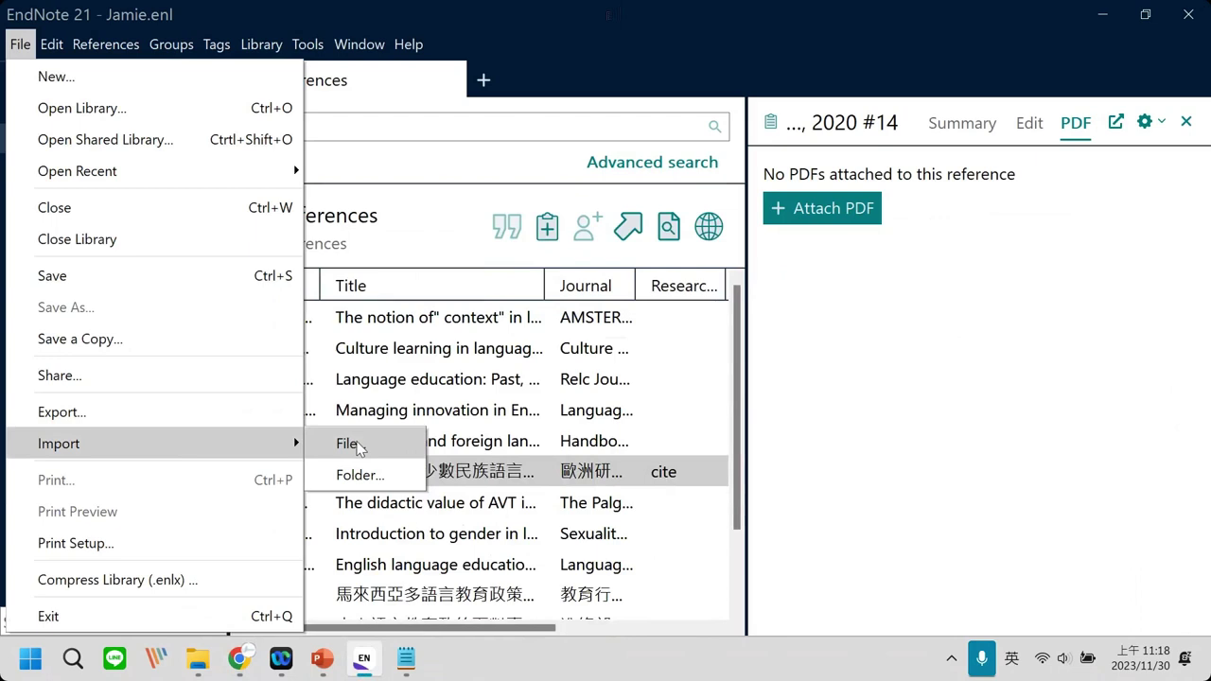
left_click(405, 445)
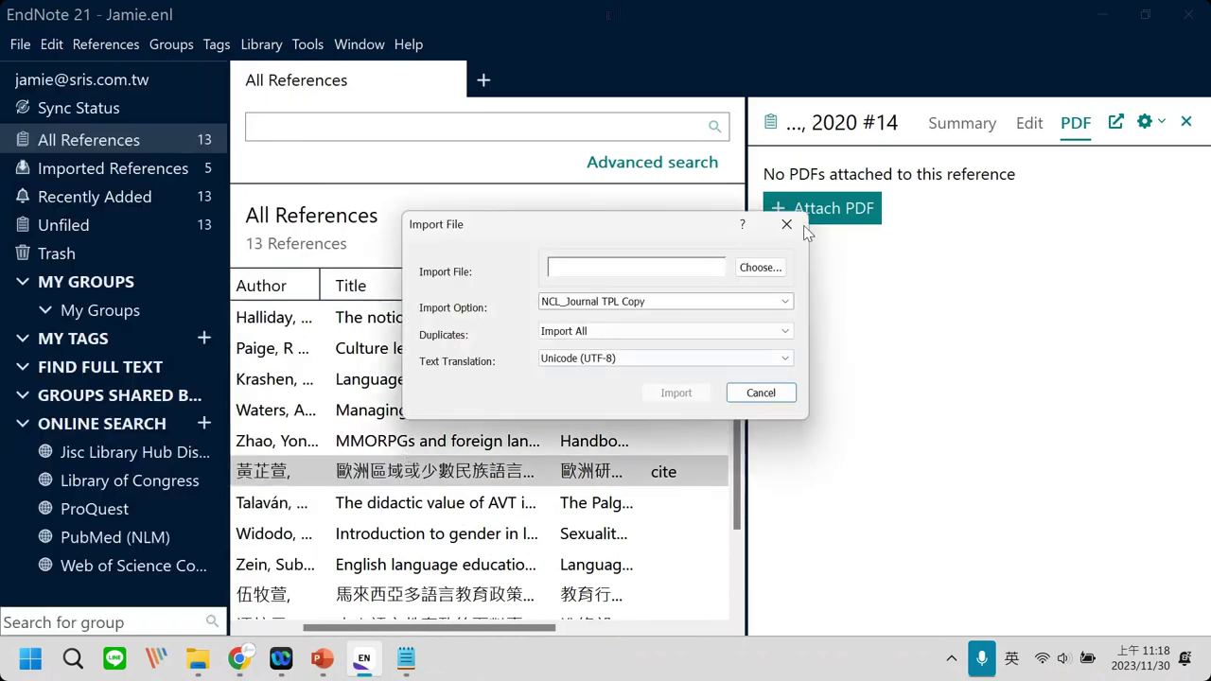
left_click(760, 267)
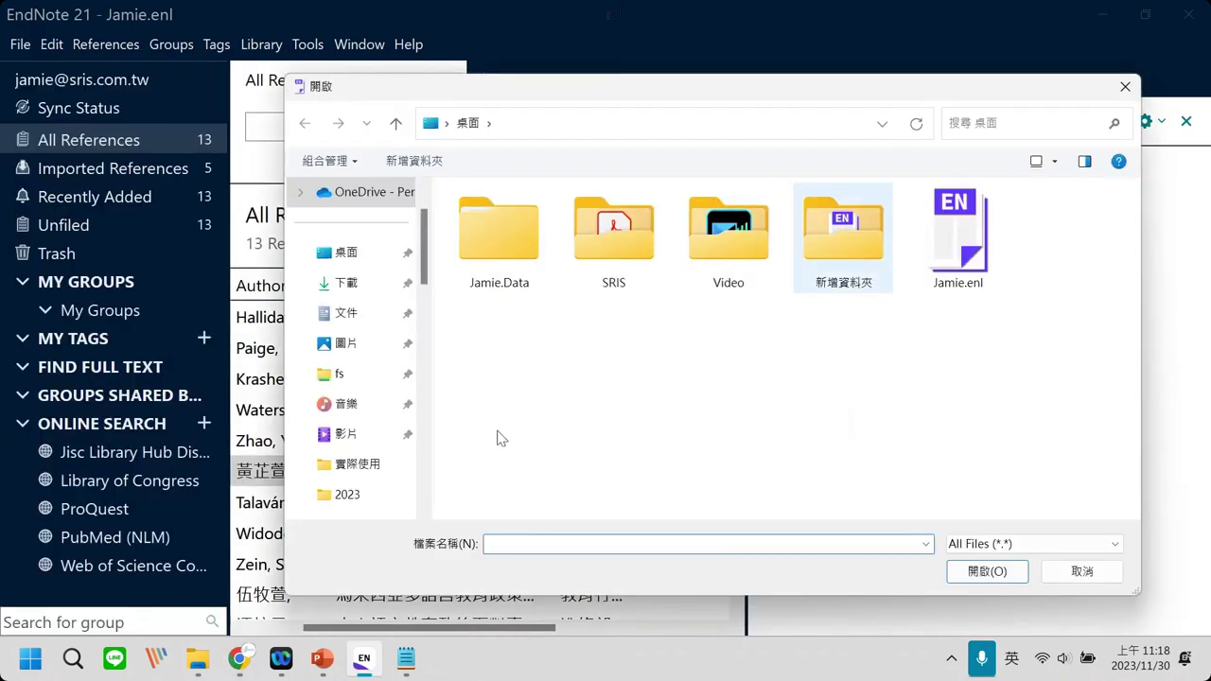
left_click(333, 255)
left_click(343, 283)
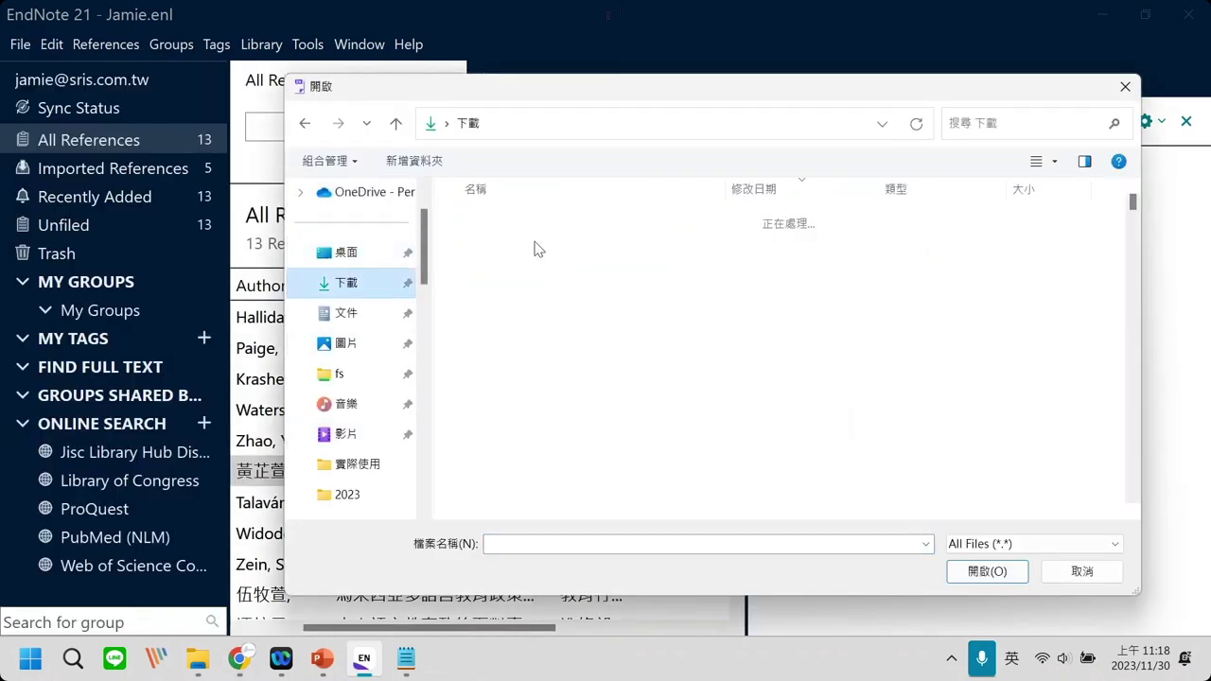
left_click(610, 248)
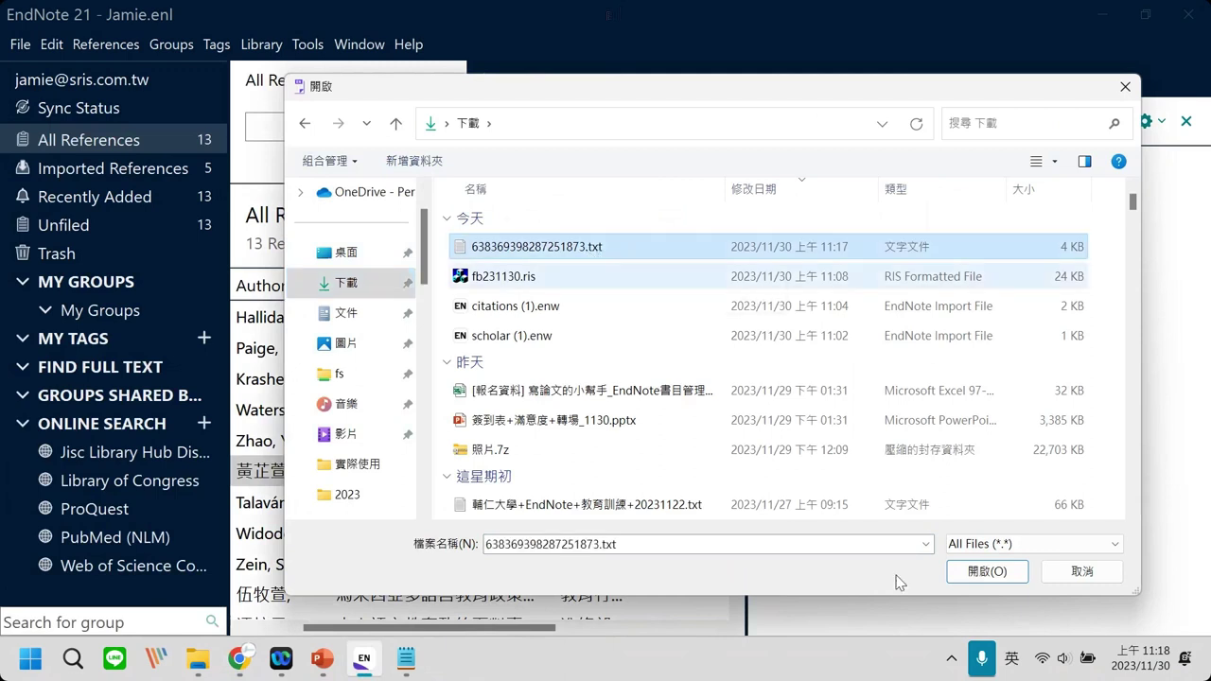
left_click(986, 571)
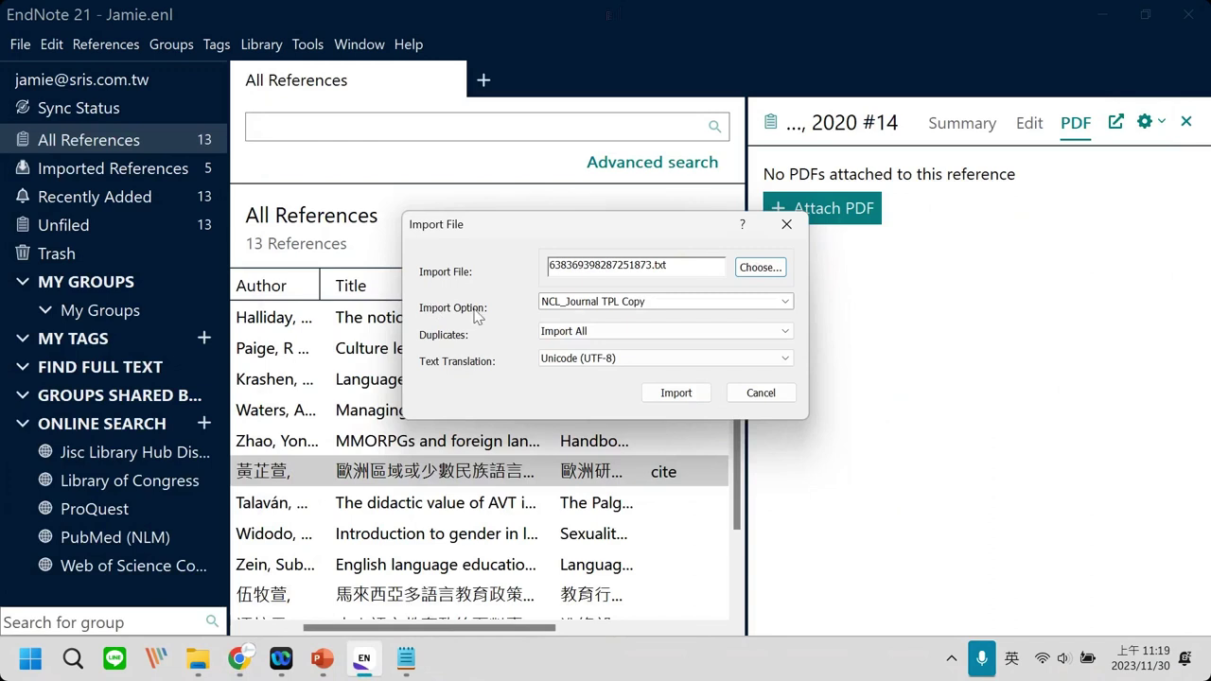
Set the import option to EndNote Import and import the chosen file into the library.
left_click(676, 303)
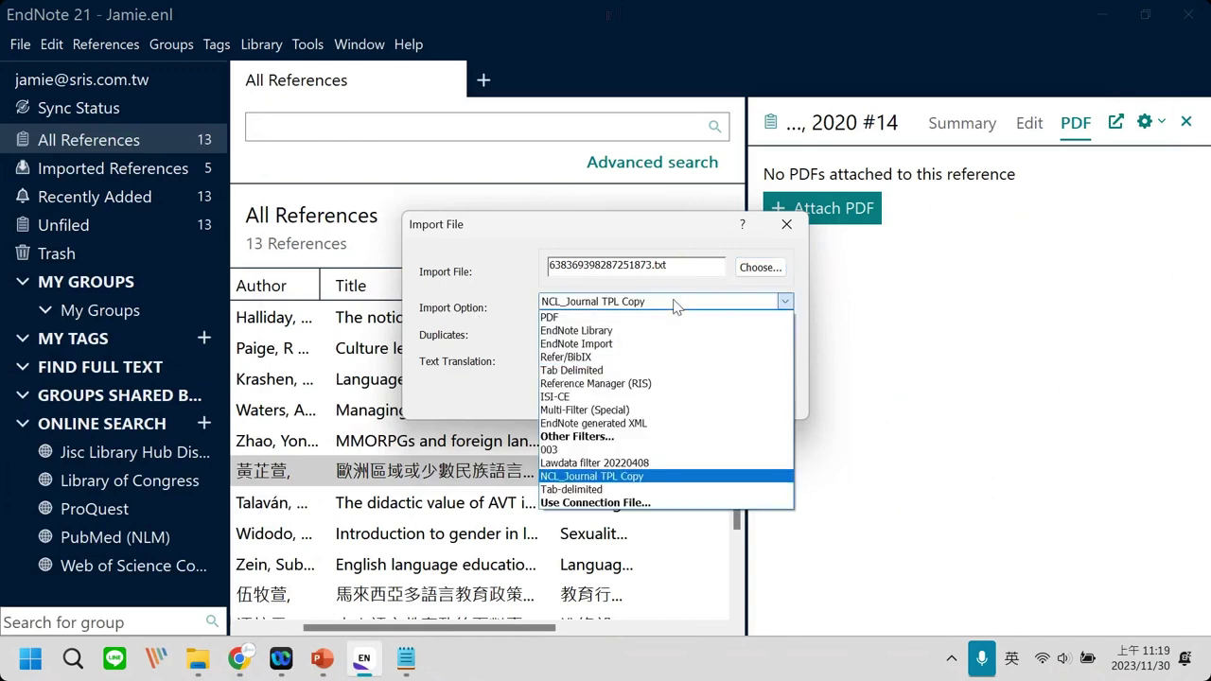
left_click(655, 345)
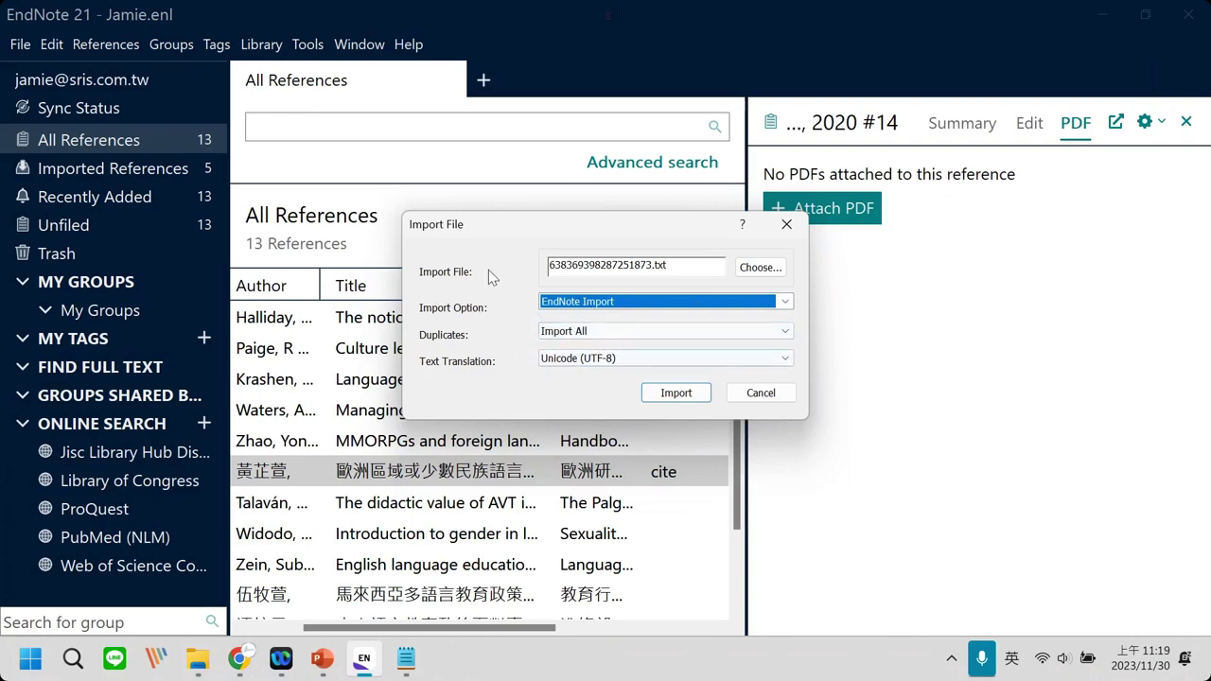
left_click(675, 394)
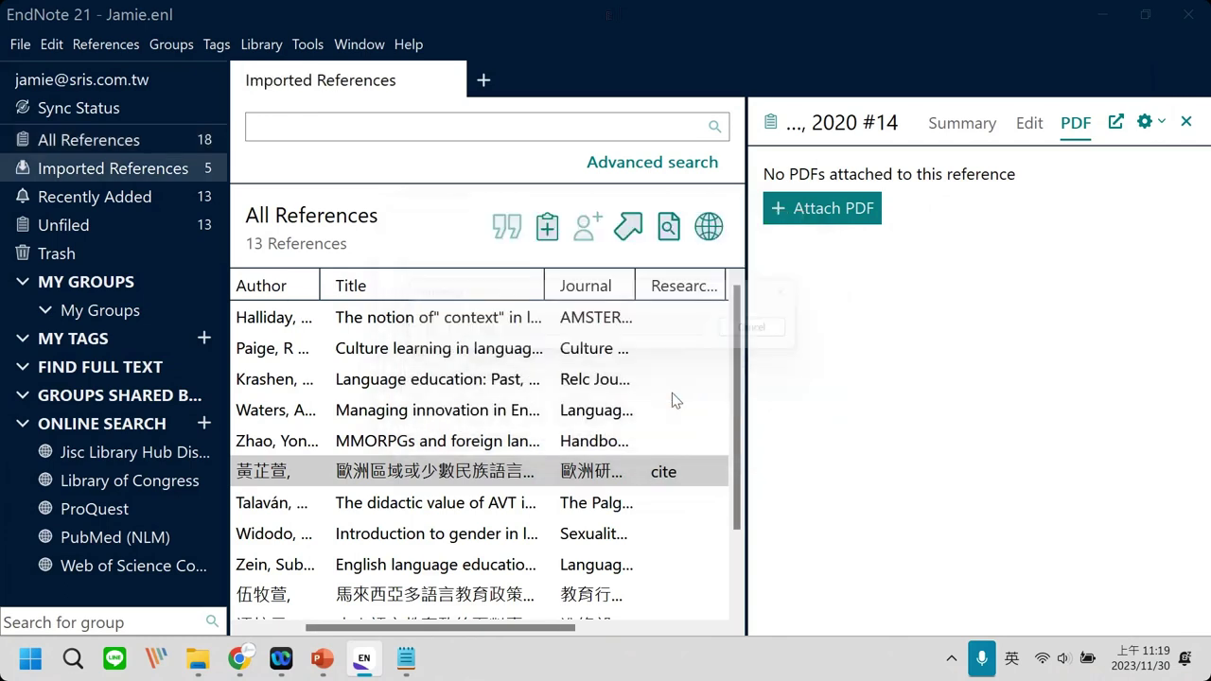
Review the summaries of the newly imported CNKI references.
left_click_drag(477, 626, 402, 624)
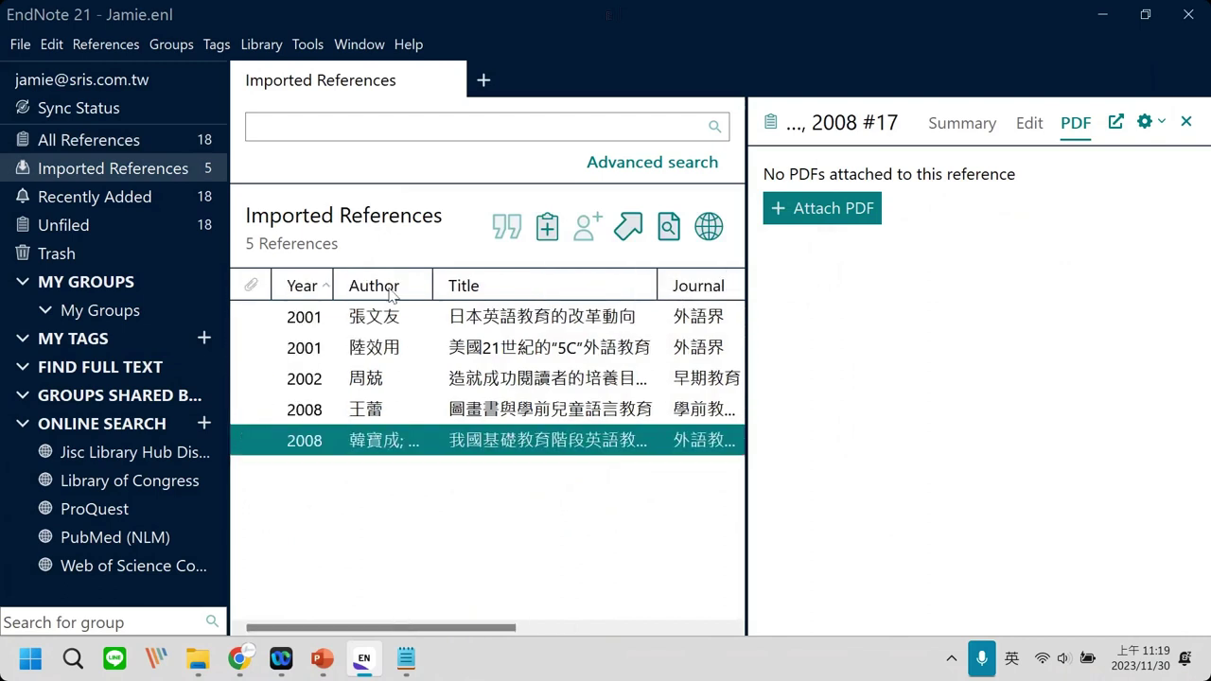
left_click(985, 131)
left_click(537, 405)
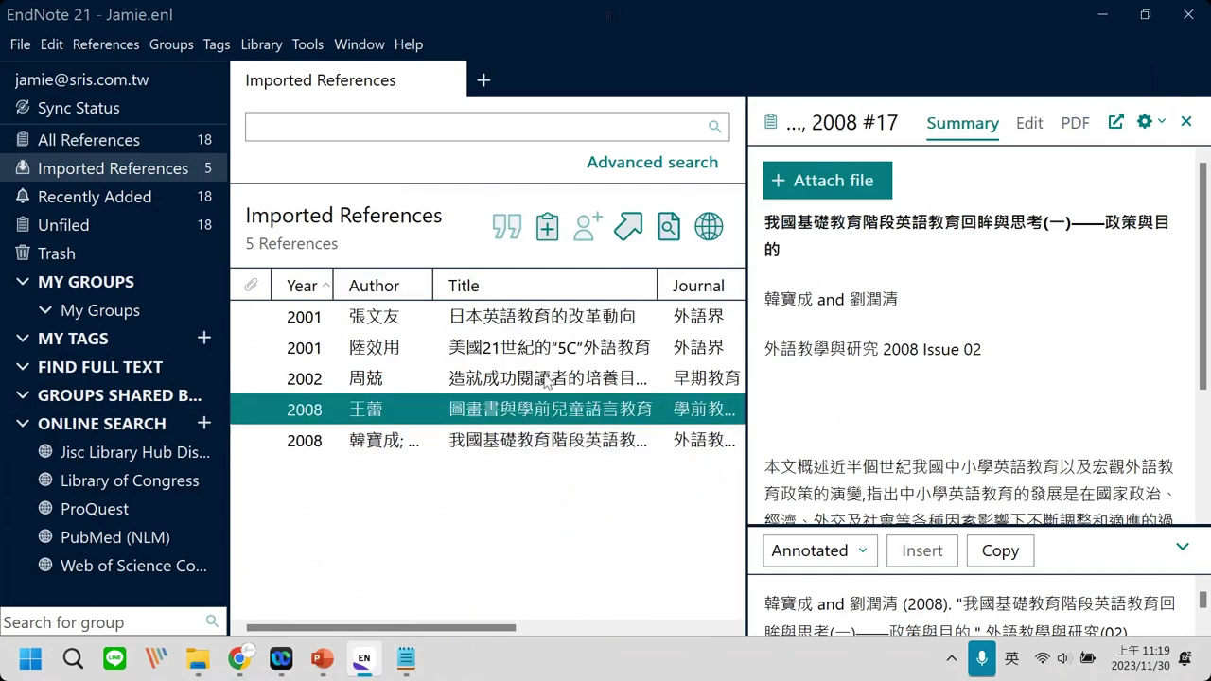
key("Down")
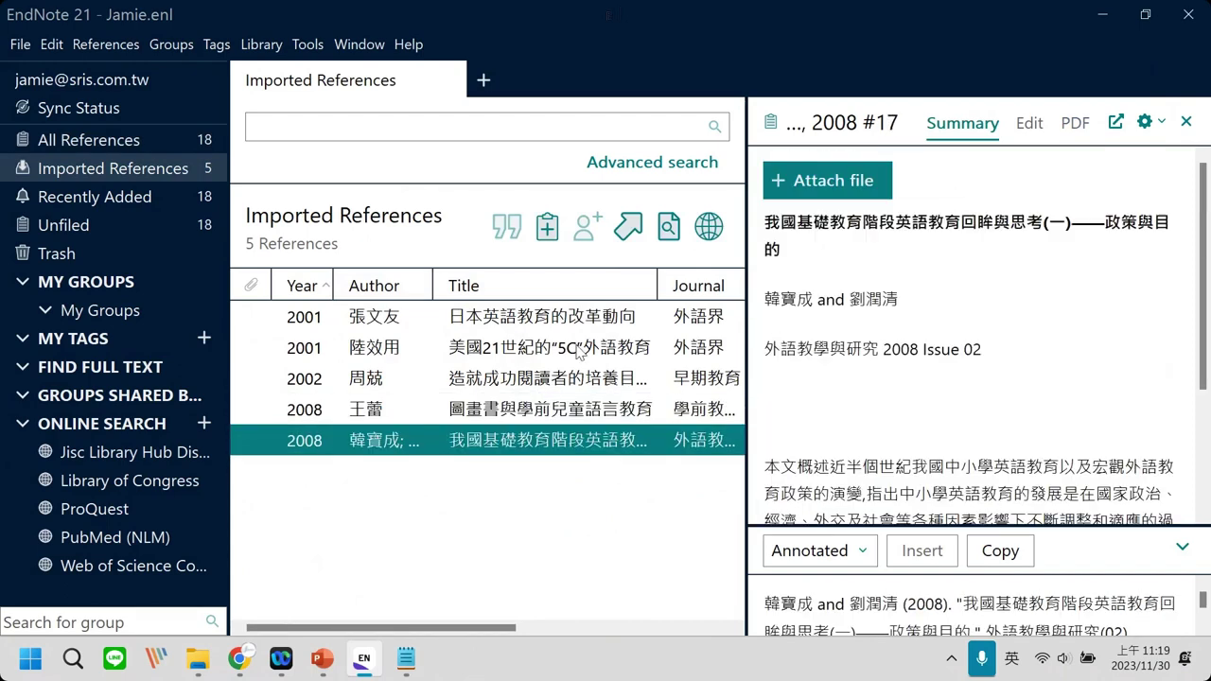
left_click(579, 351)
left_click(573, 418)
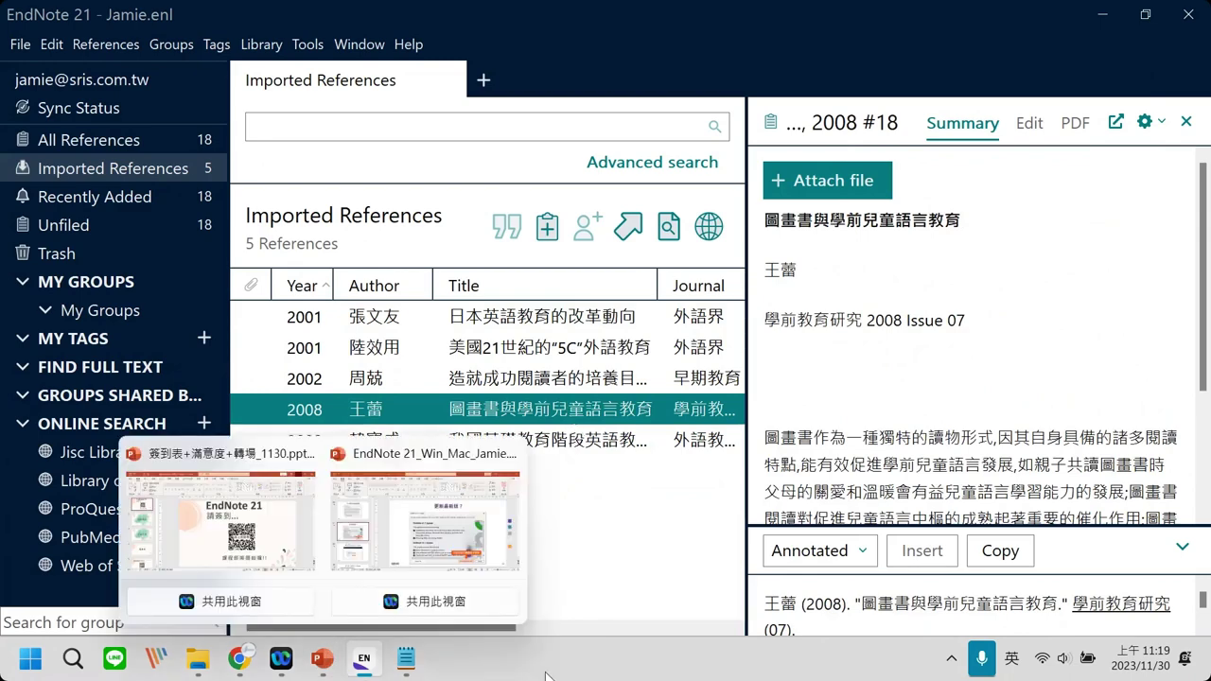
Switch to the EndNote 21_Win_Mac_Jamie.pptx presentation in PowerPoint and show slide 46, 資料庫匯入流程.
left_click(322, 658)
mouse_move(409, 520)
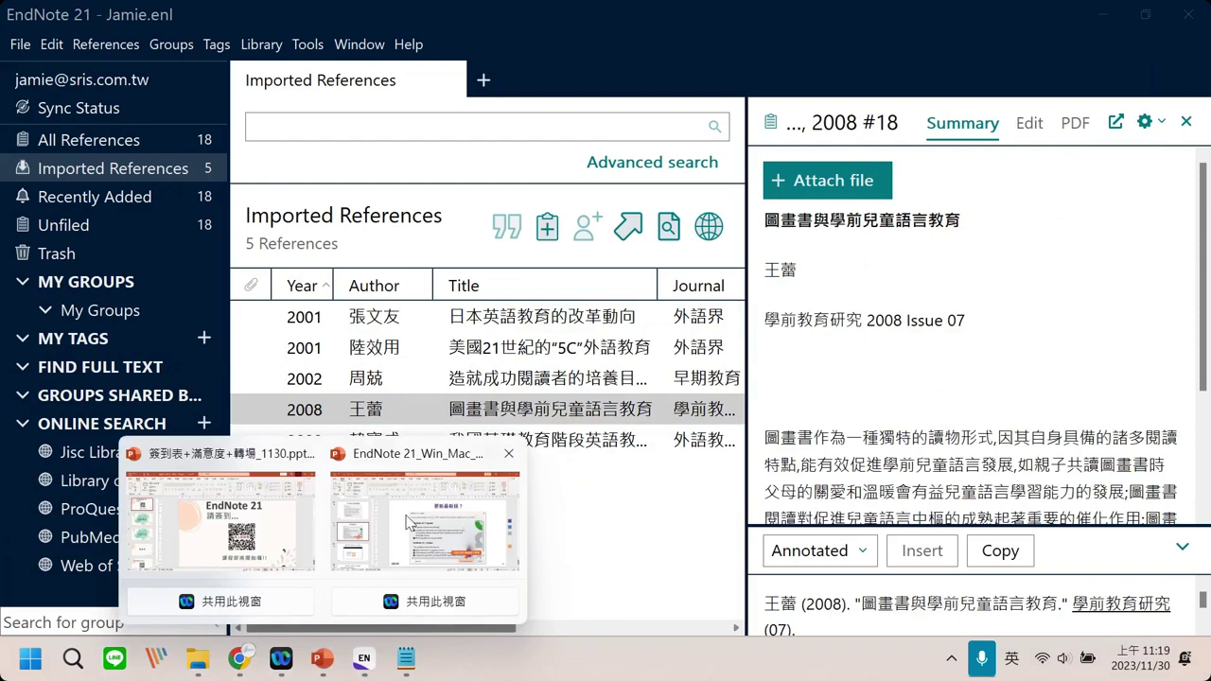
left_click(409, 520)
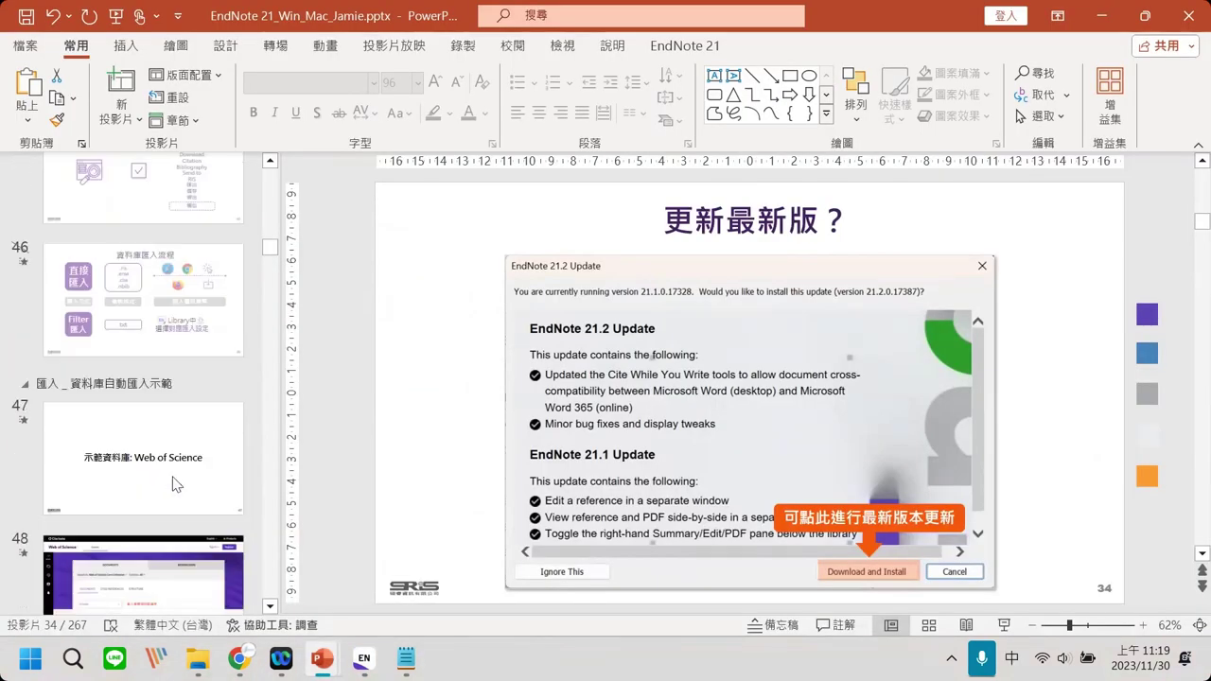
left_click(172, 487)
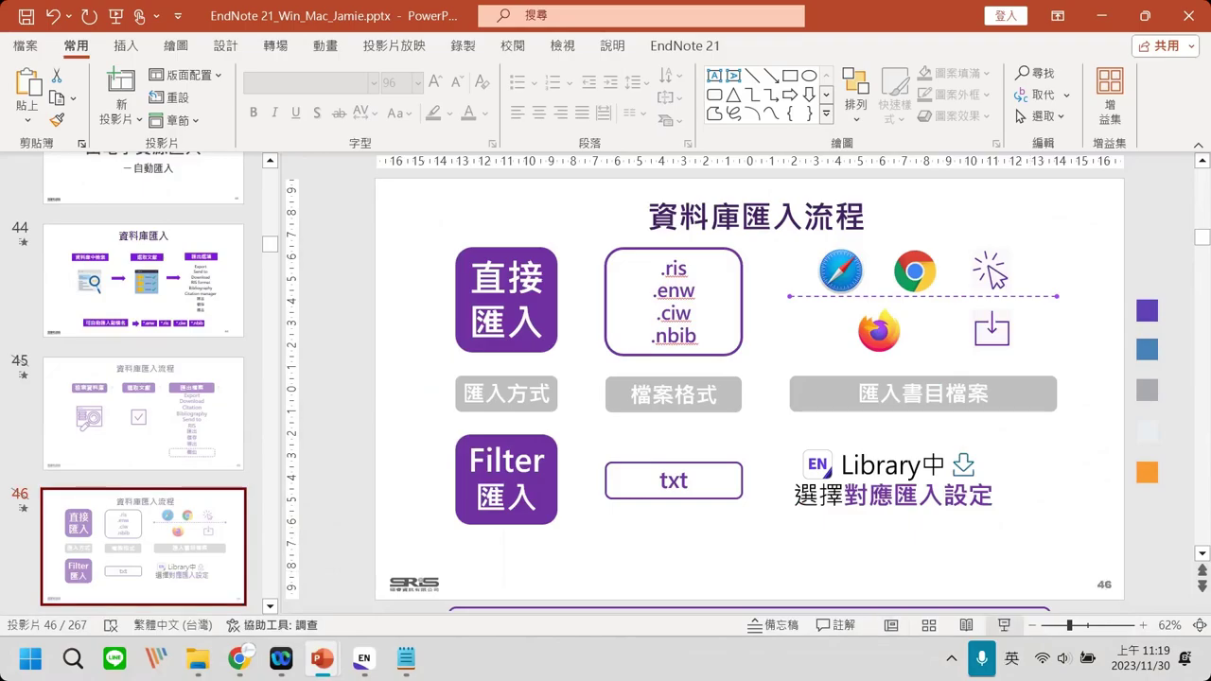
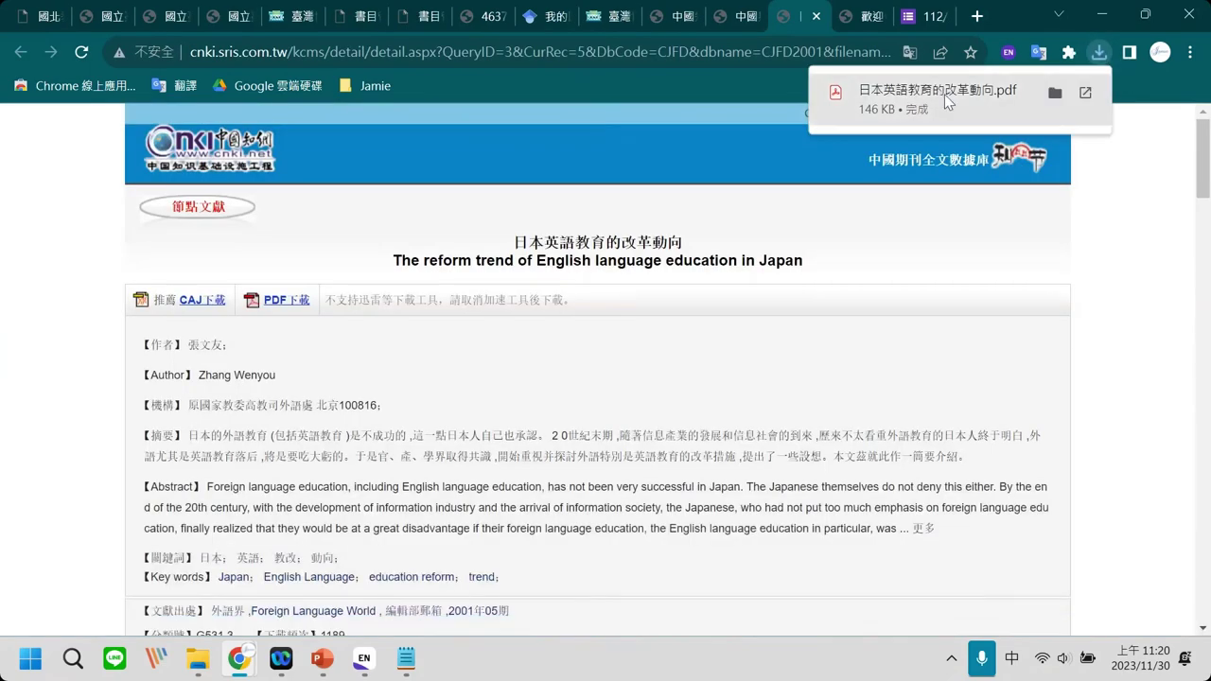
Open the downloaded 日本英語教育的改革動向.pdf in Chrome and look through its pages.
left_click(971, 101)
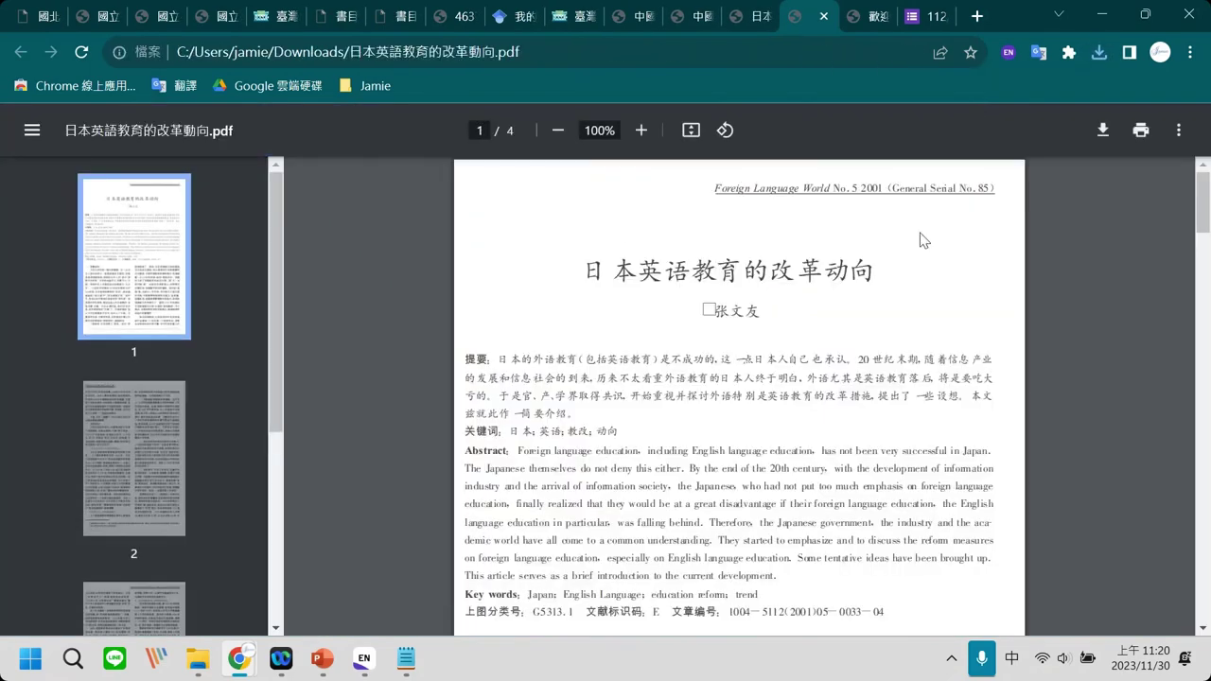
scroll(893, 295, "down", 8)
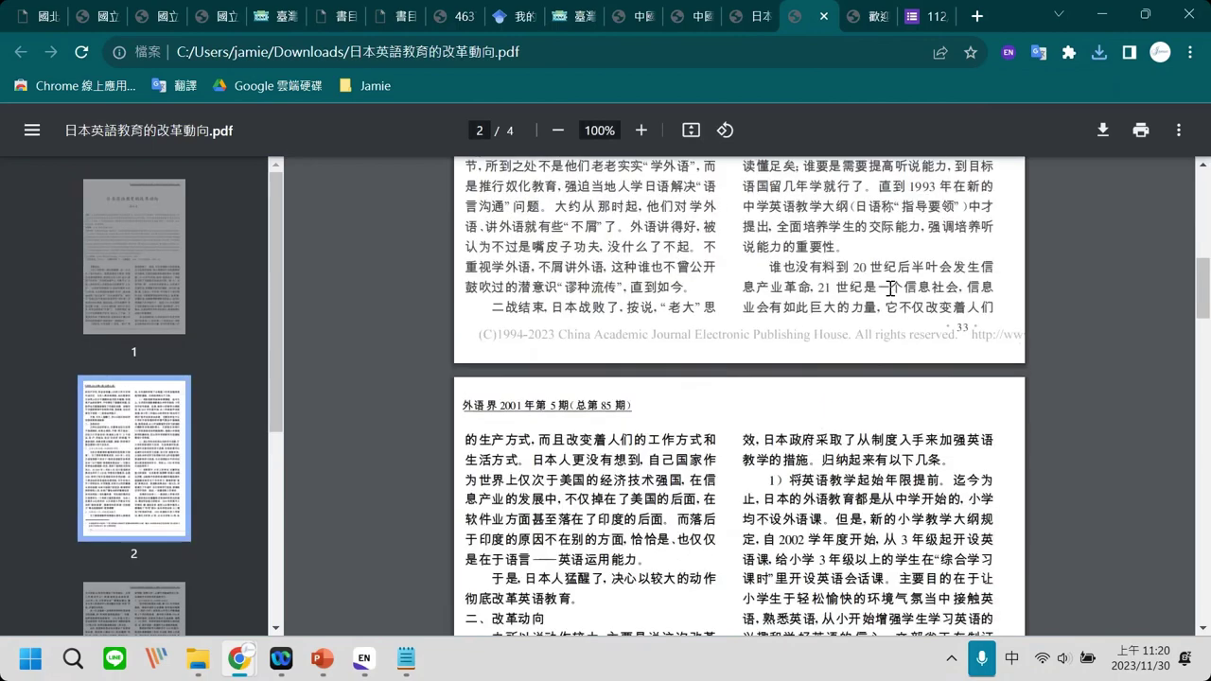
scroll(889, 288, "down", 10)
scroll(889, 290, "up", 14)
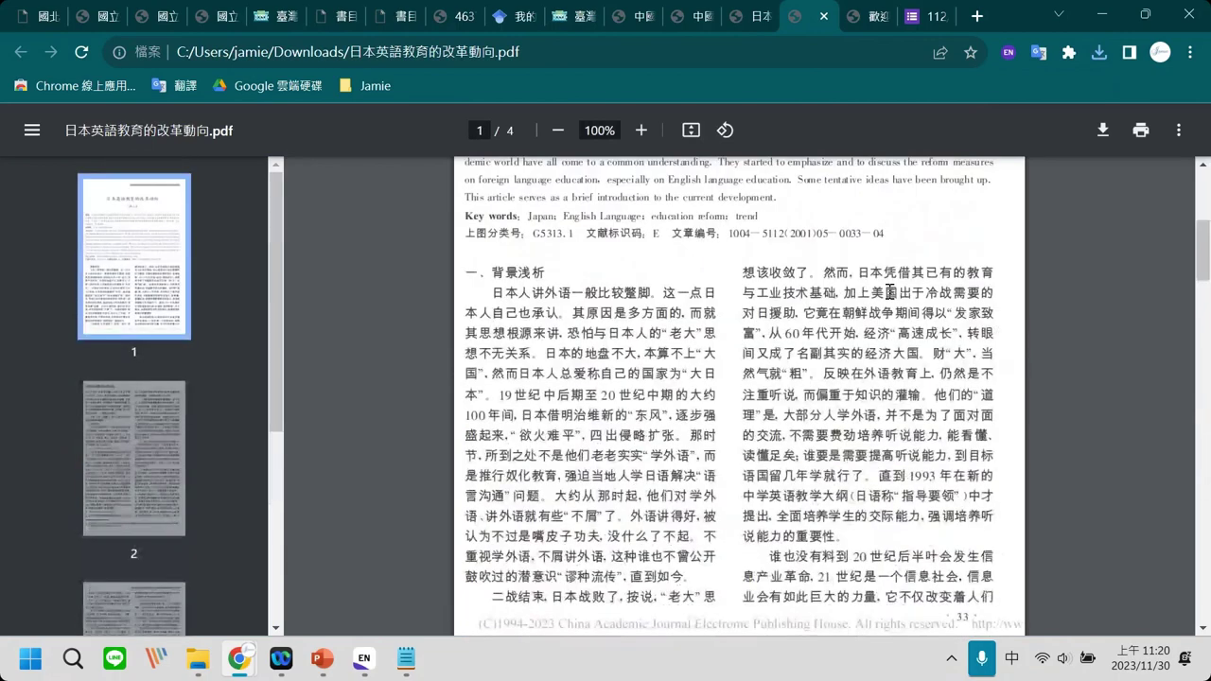
scroll(889, 291, "up", 4)
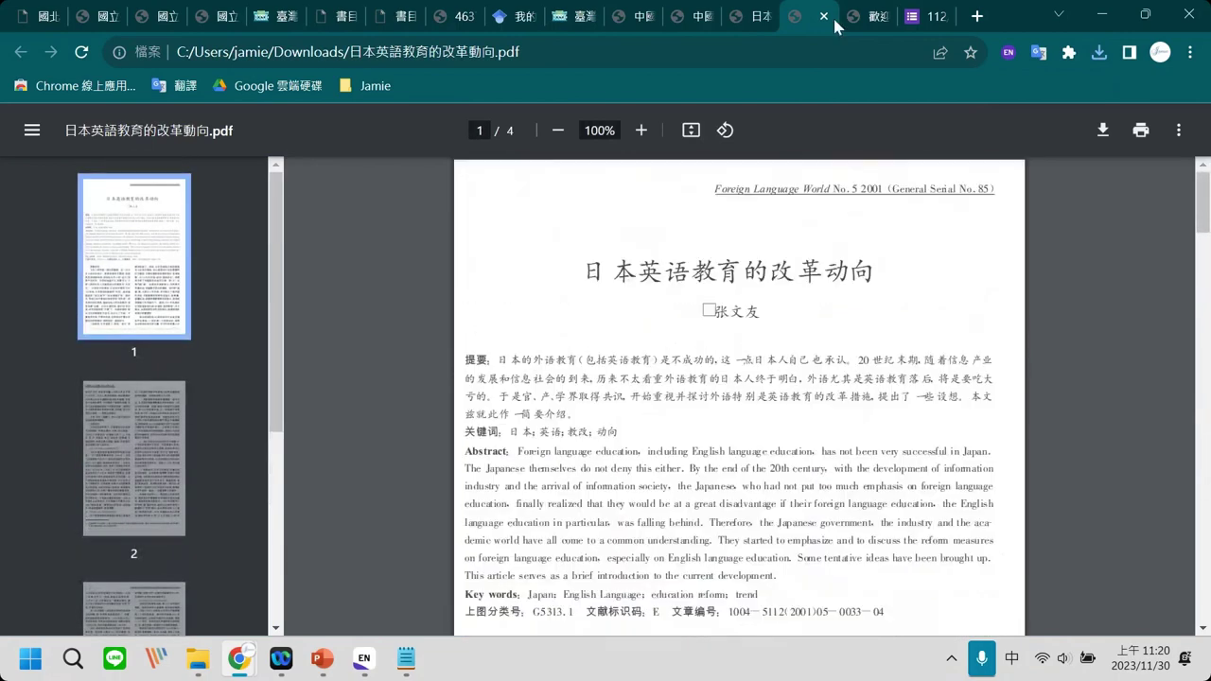
Close the article's PDF tab and reopen 日本英語教育的改革動向.pdf from the browser's recent downloads.
double_click(1009, 11)
left_click(757, 59)
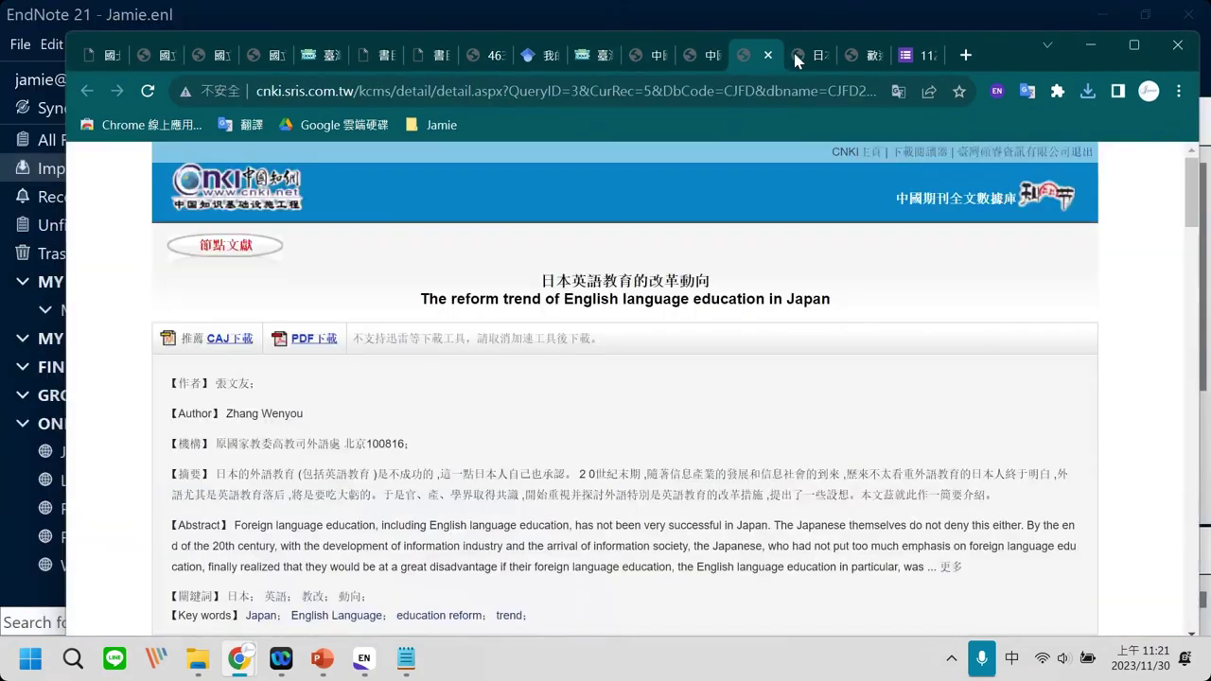
middle_click(799, 59)
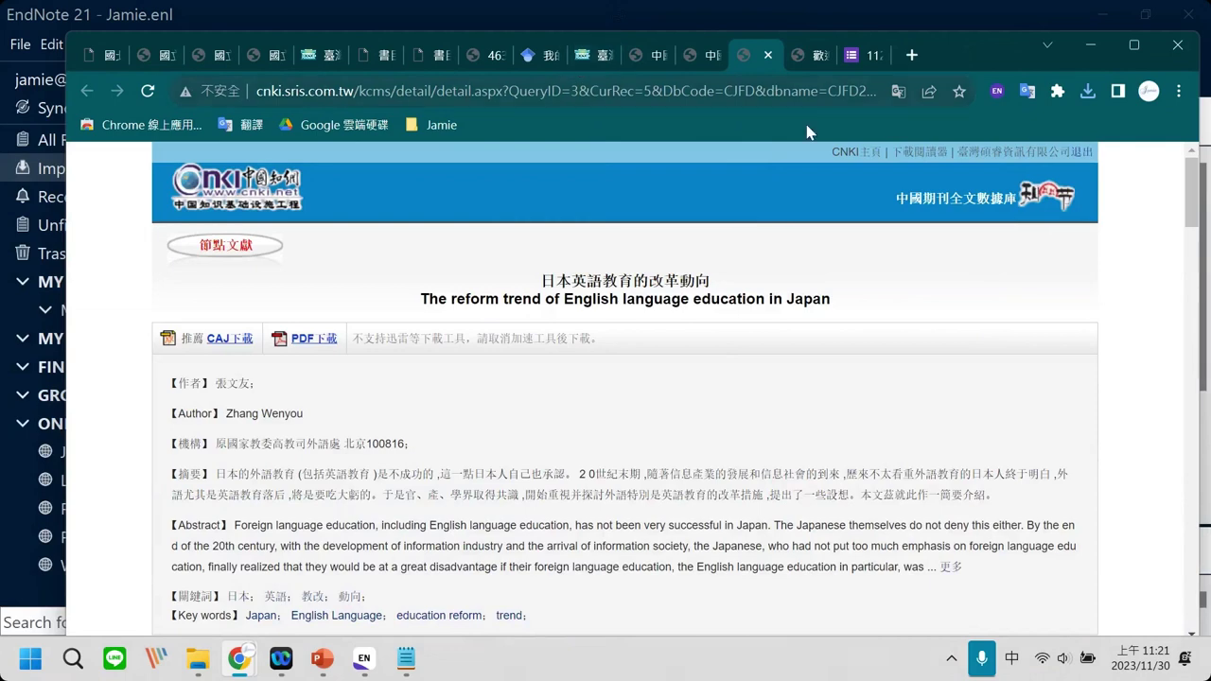
double_click(984, 47)
left_click(1098, 52)
left_click(944, 142)
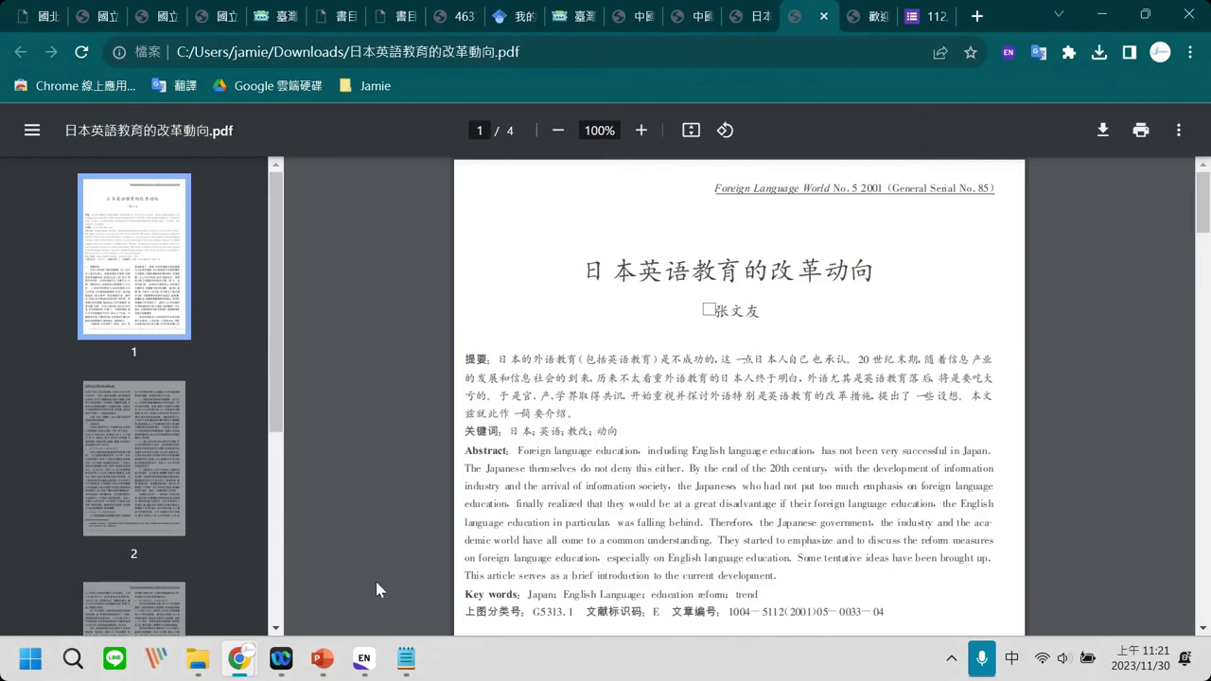
Switch to EndNote and attach 日本英語教育的改革動向.pdf from the 下載 folder to the reference of the same title.
left_click(363, 657)
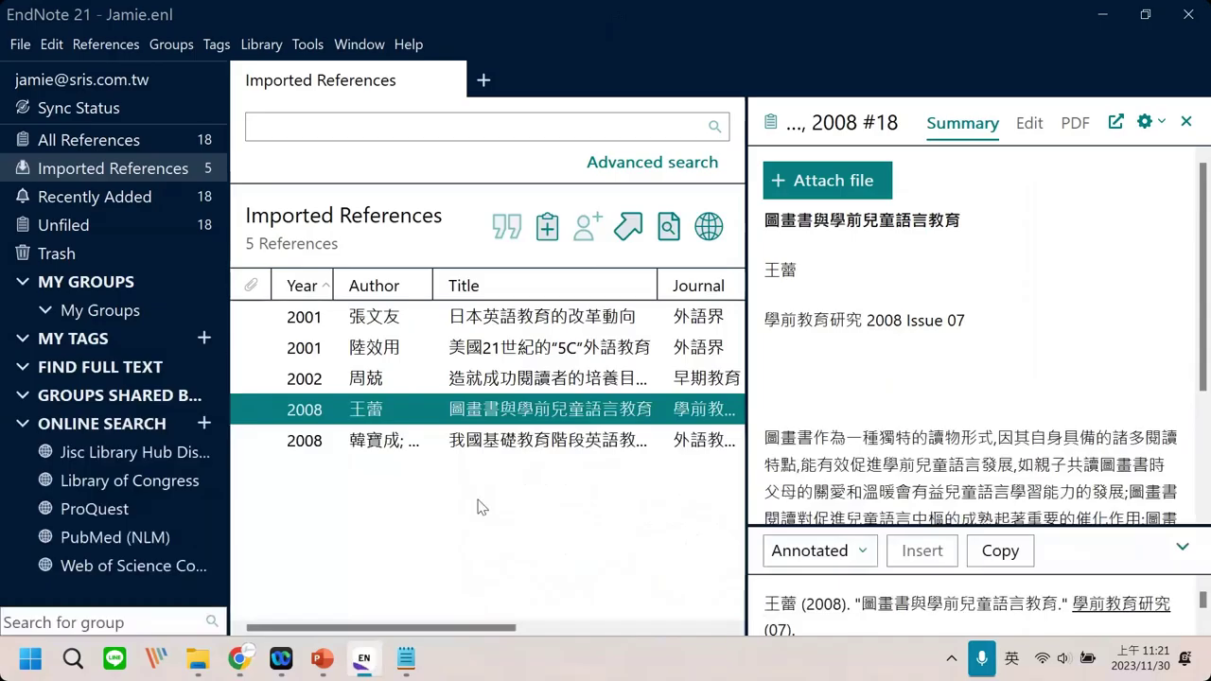
left_click(568, 318)
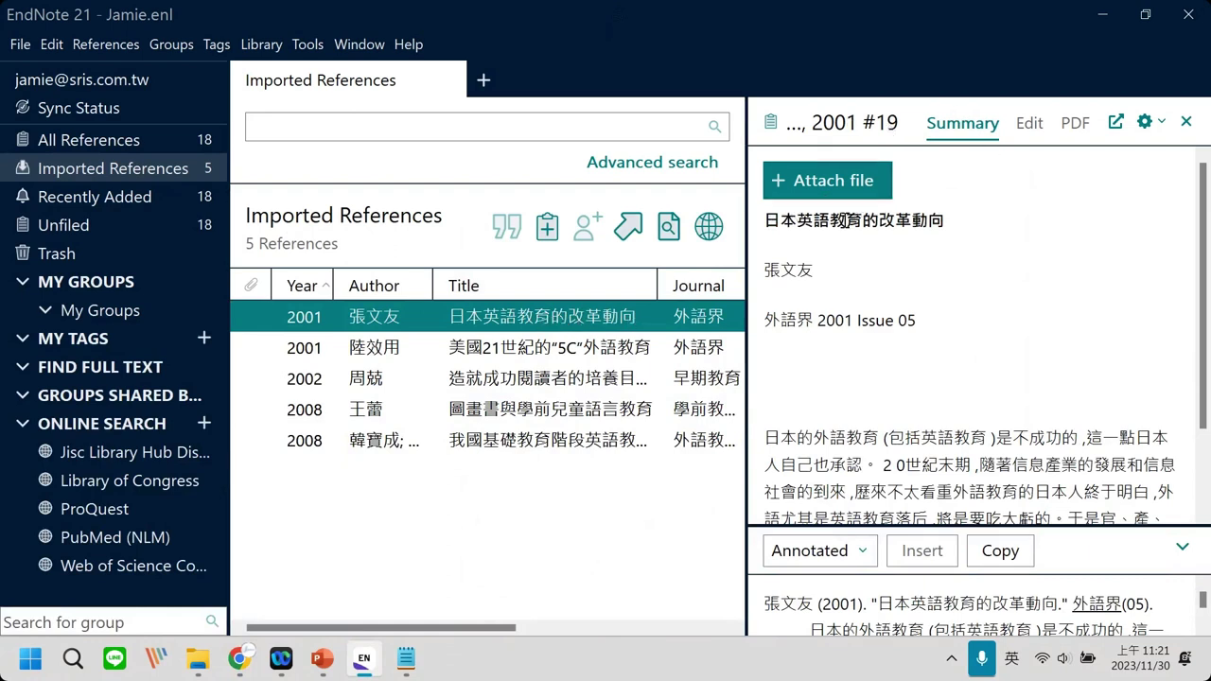
left_click(1076, 124)
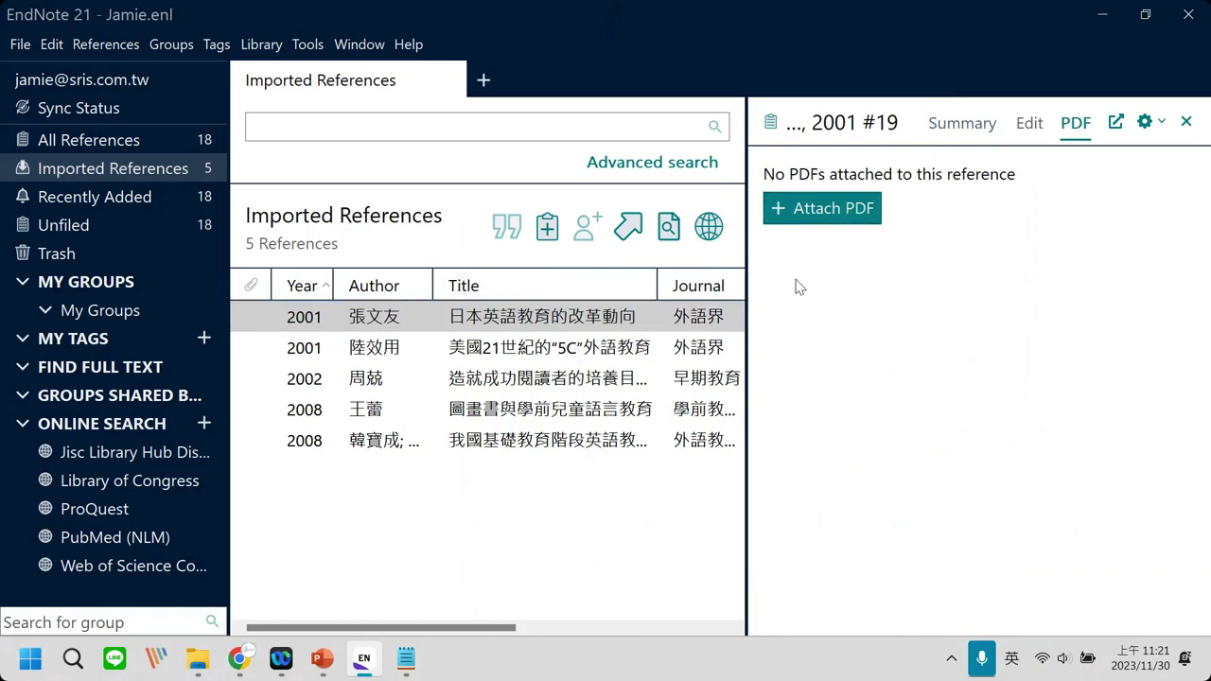
left_click(847, 227)
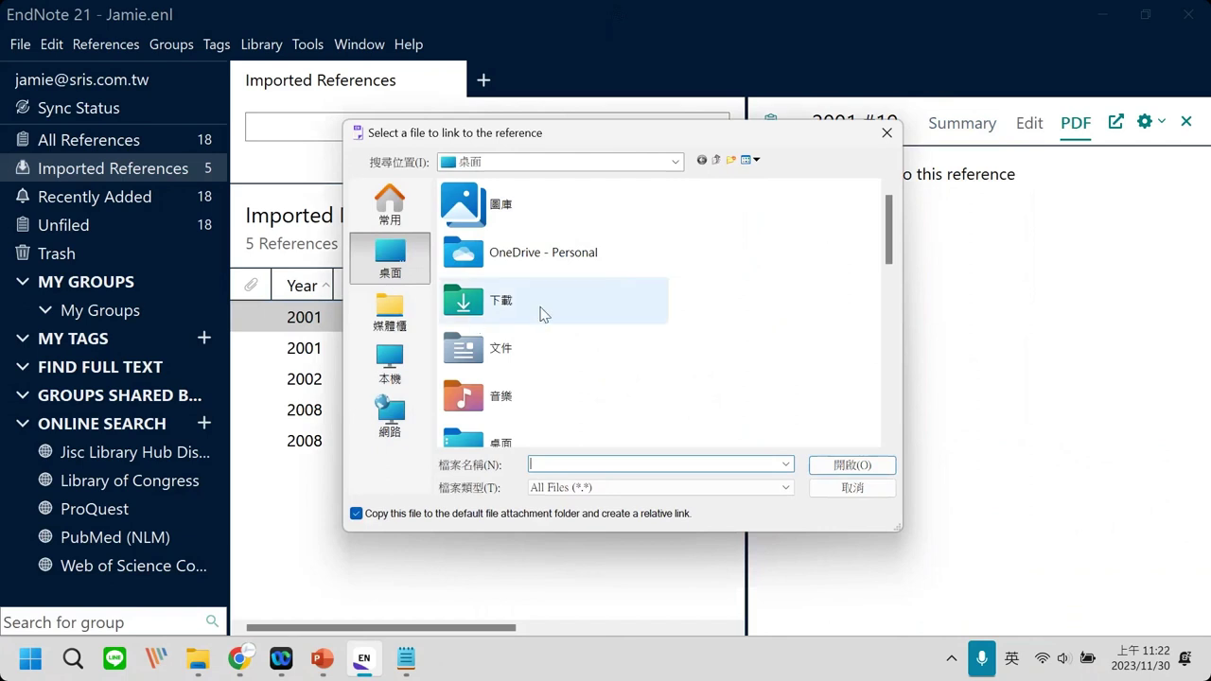
double_click(543, 307)
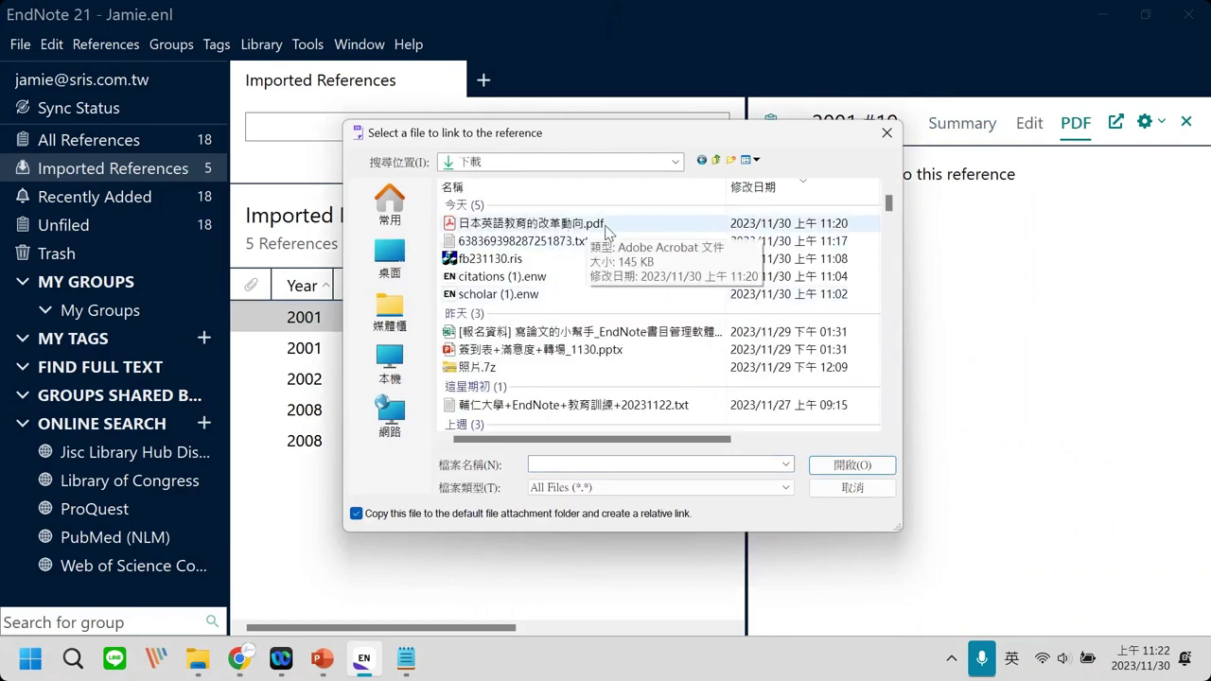
left_click(606, 230)
left_click(840, 464)
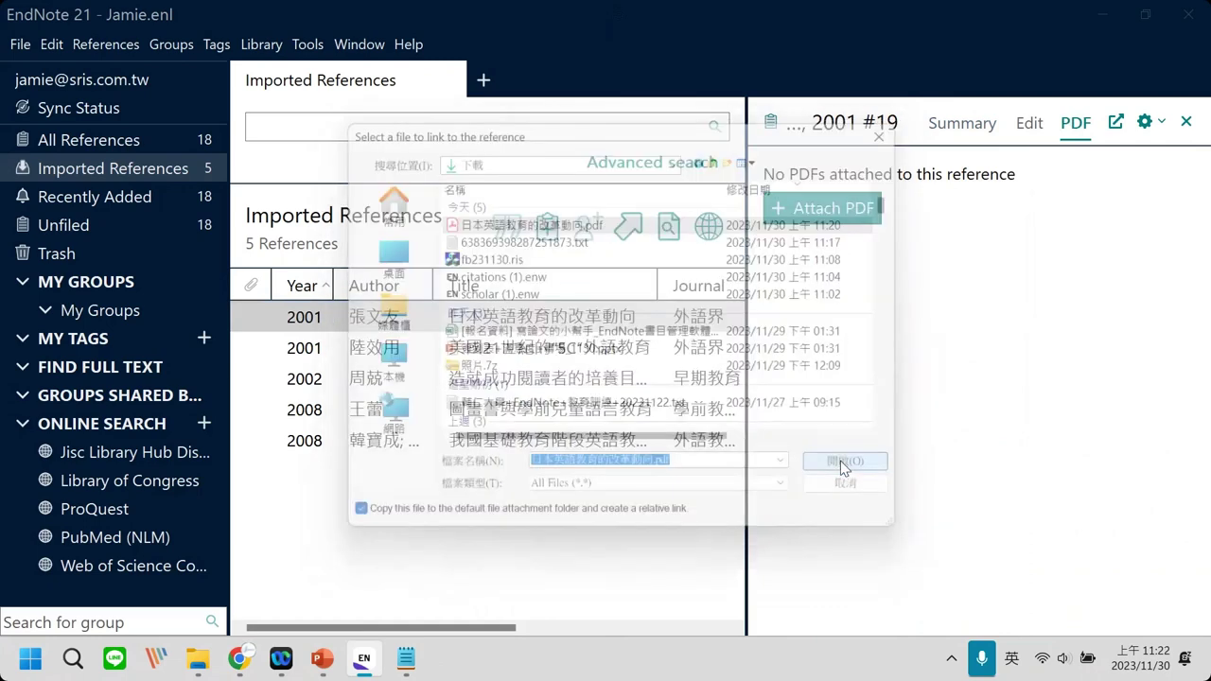
Look through the attached PDF and check its File Attachments field in the reference's editable record.
scroll(941, 547, "down", 3)
scroll(941, 549, "down", 5)
scroll(941, 558, "up", 3)
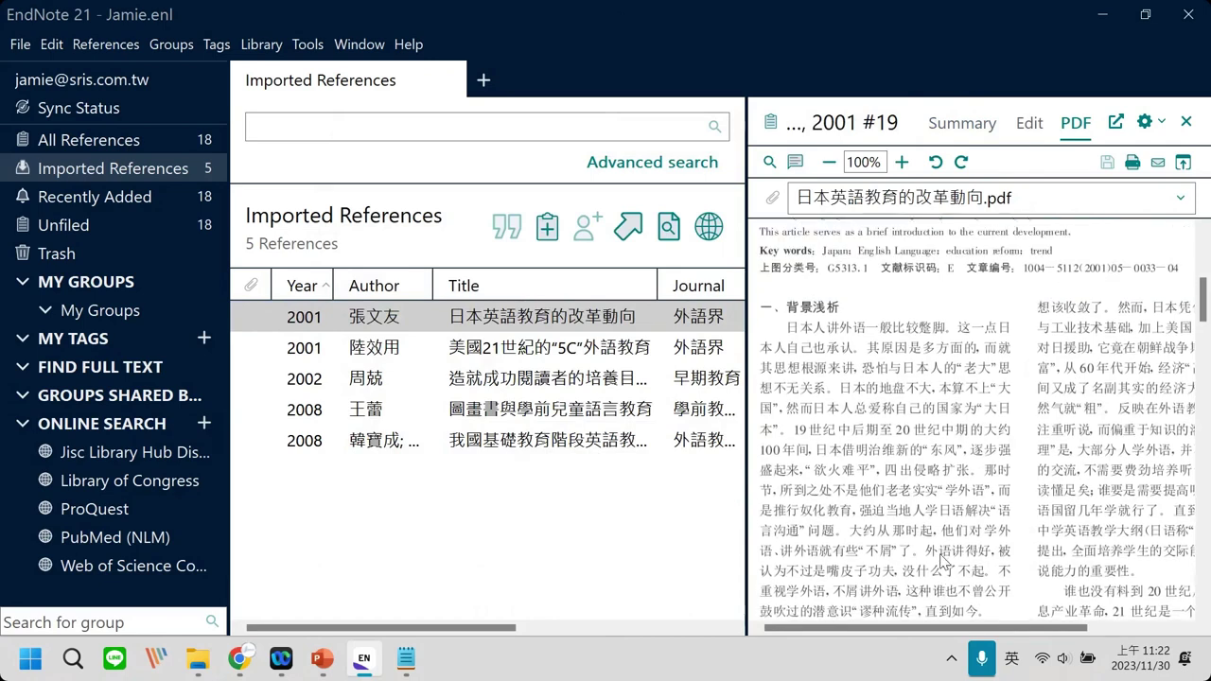
scroll(941, 560, "up", 5)
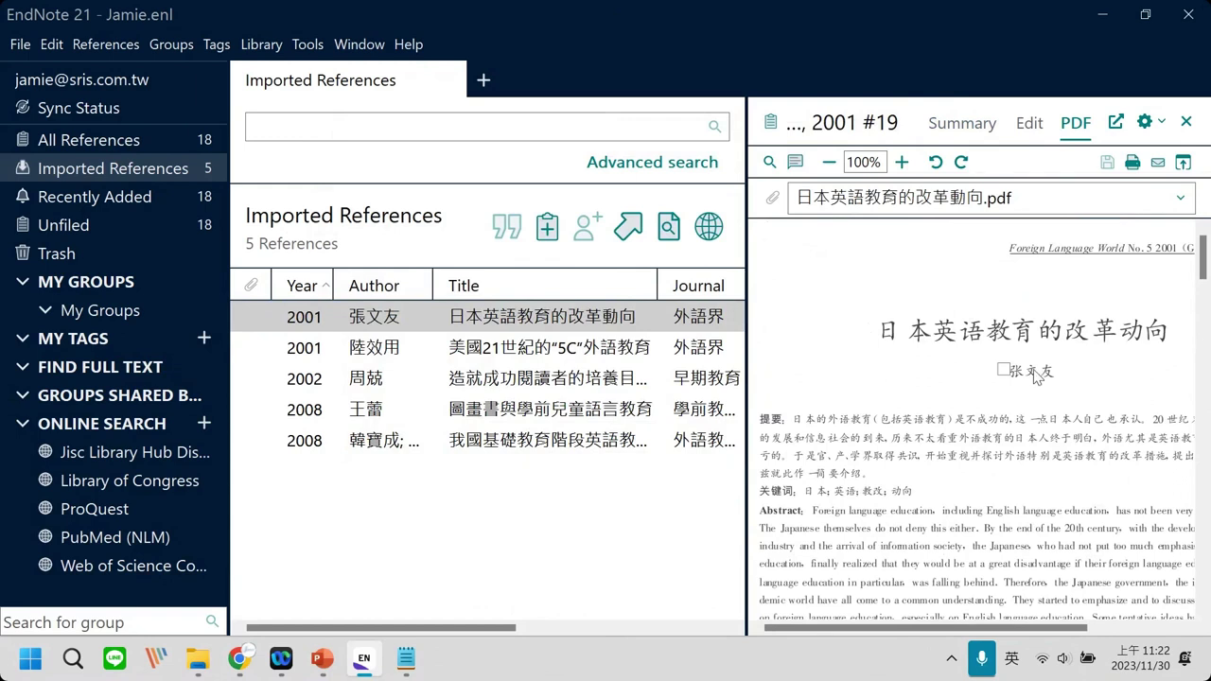
left_click(1029, 125)
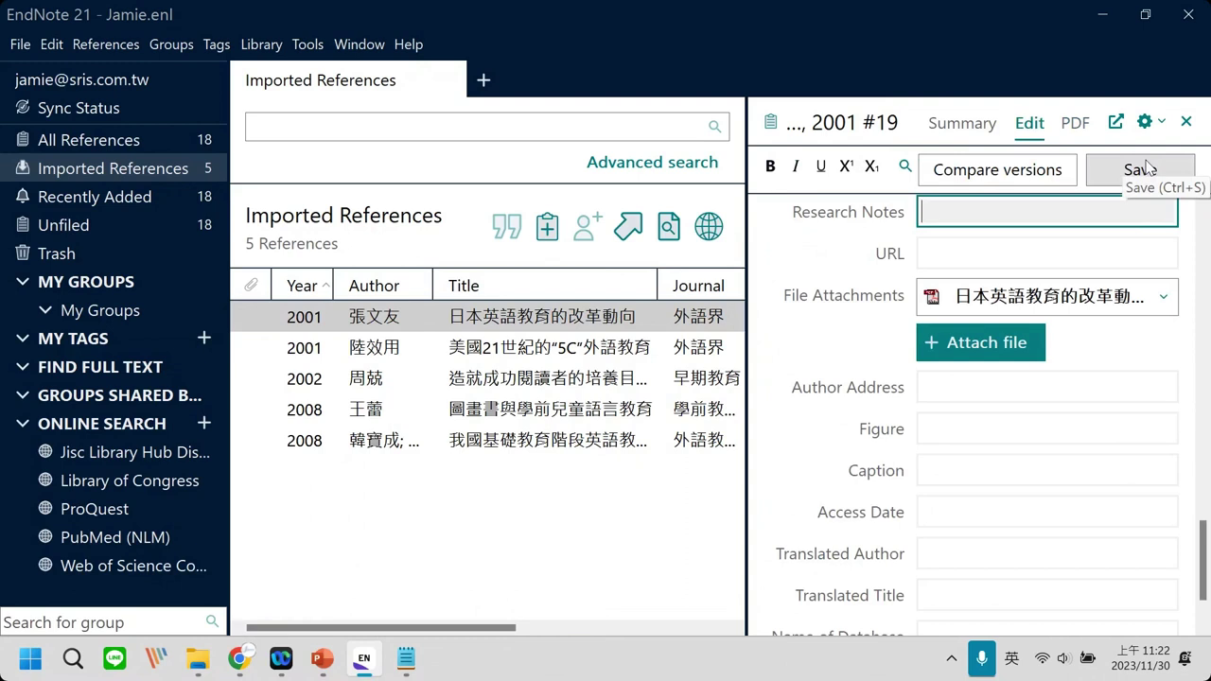
left_click(1074, 132)
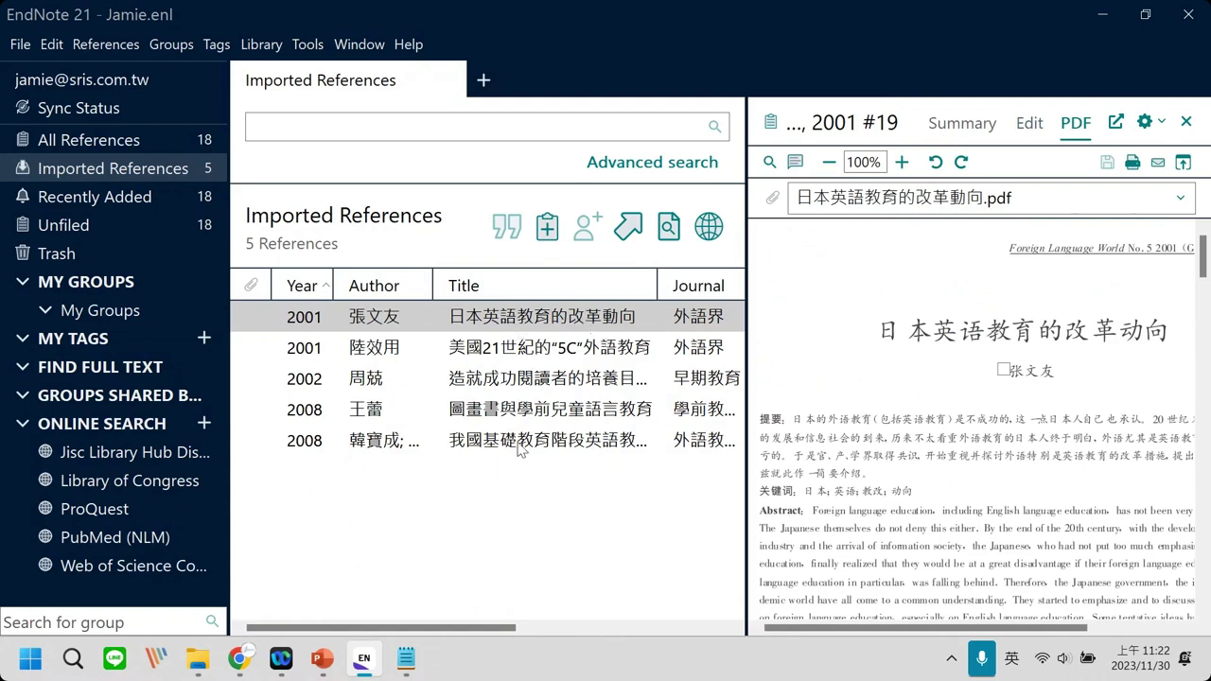
Save the changes to 日本英語教育的改革動向 while switching to 圖畫書與學前兒童語言教育, and return to the first reference to check its attachment.
left_click(598, 413)
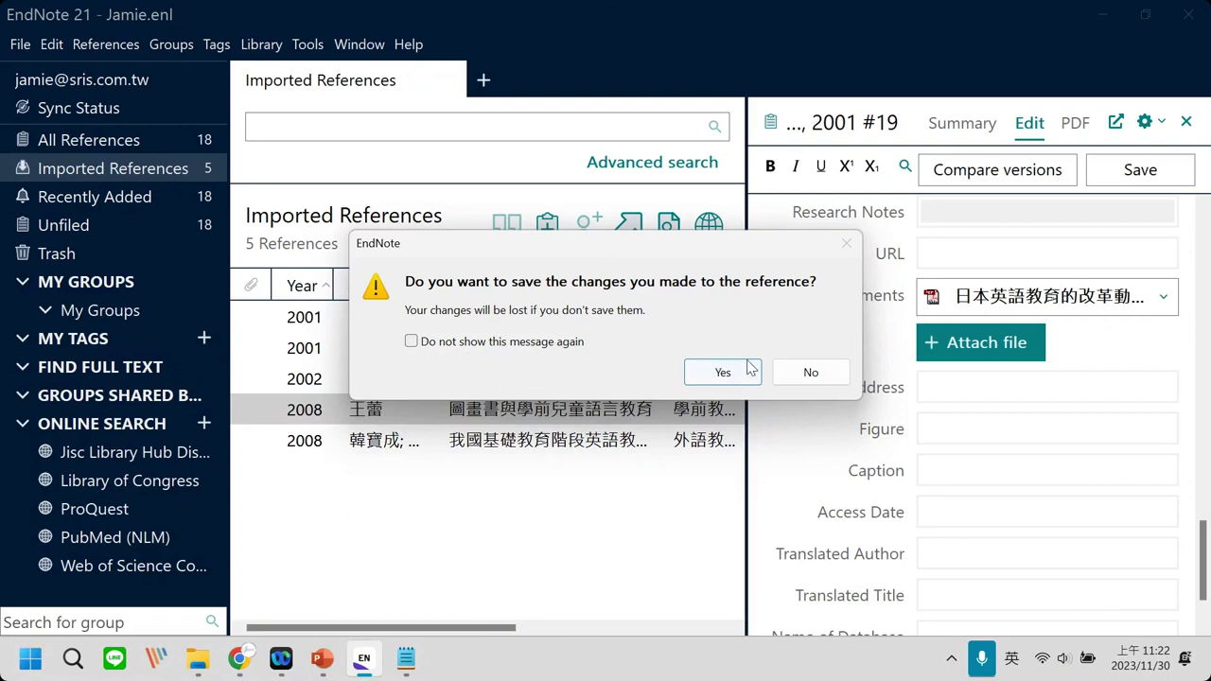
left_click(428, 348)
left_click(529, 343)
left_click(722, 373)
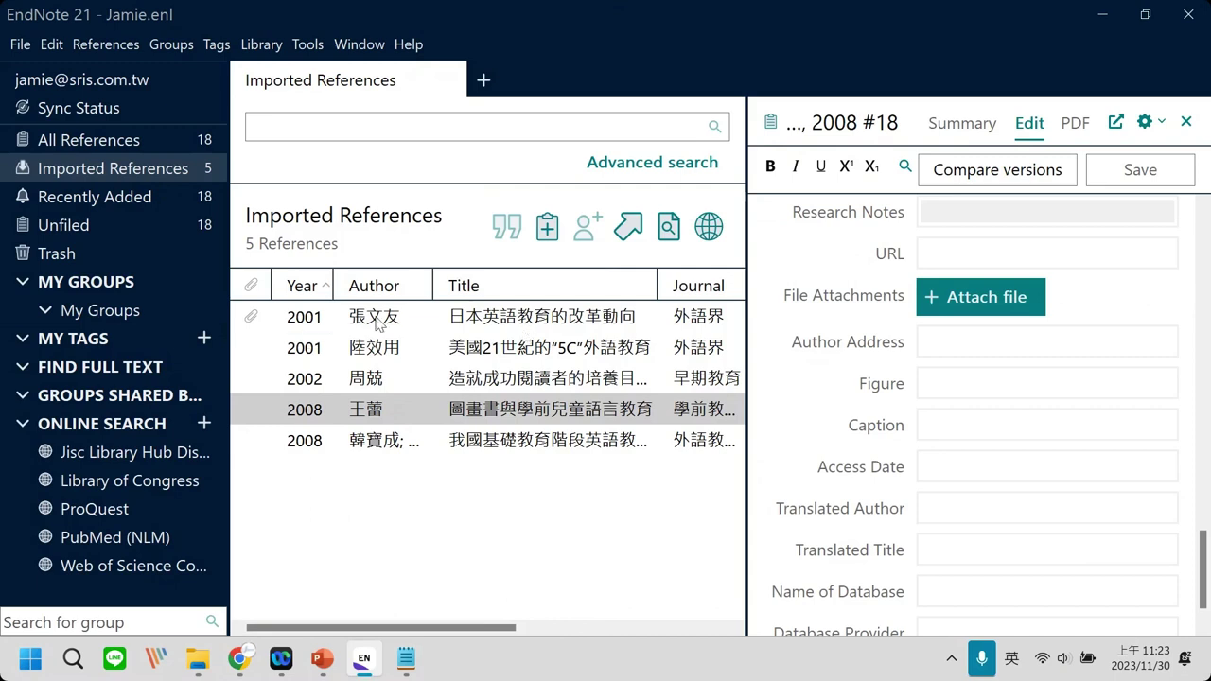
left_click(405, 318)
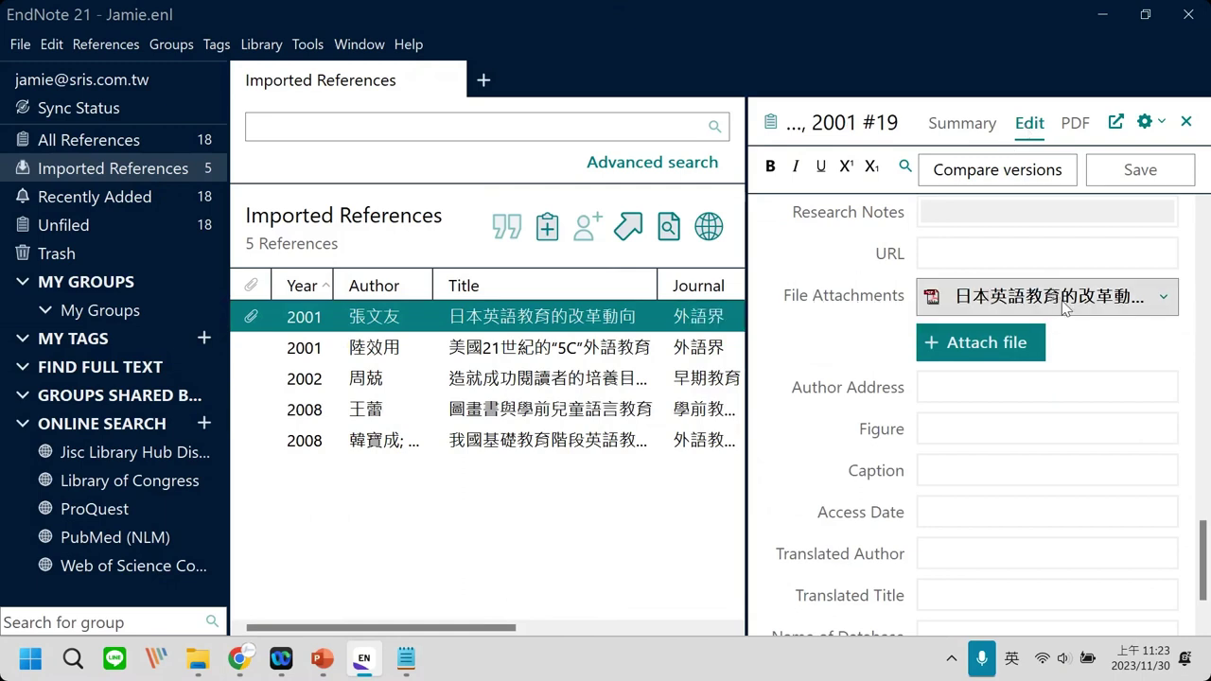
left_click(1088, 366)
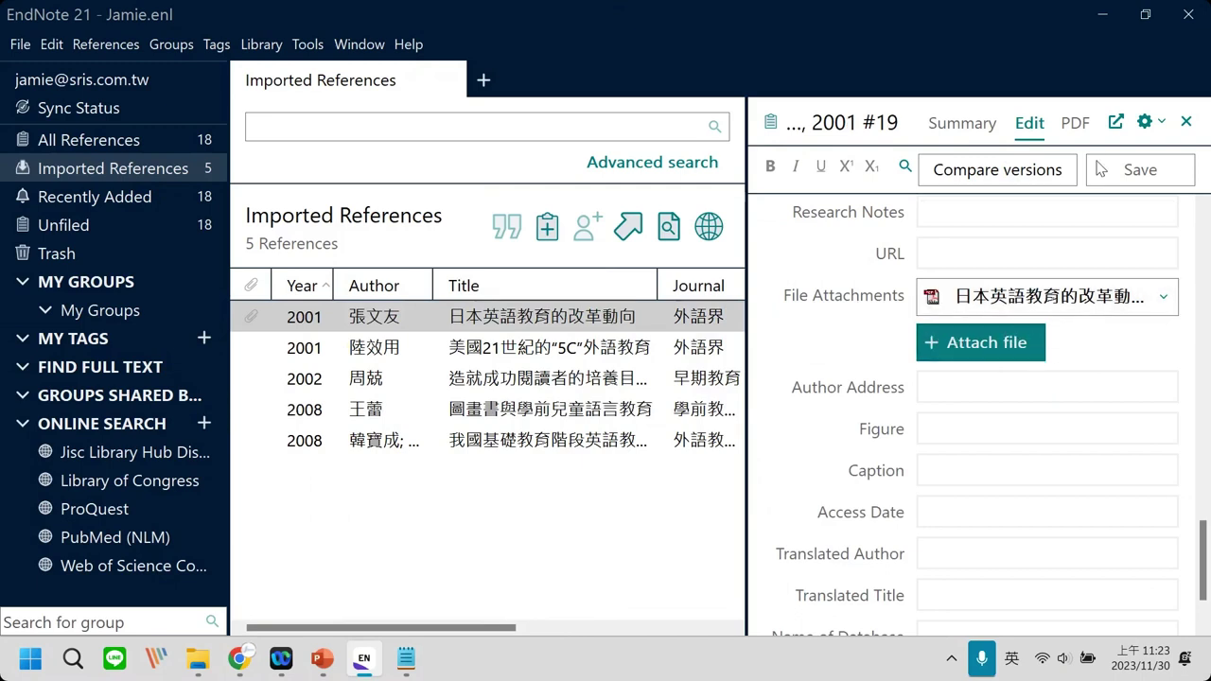
Look through the attached PDF of 日本英語教育的改革動向 in the reference preview, from its first page into the body text.
left_click(1075, 123)
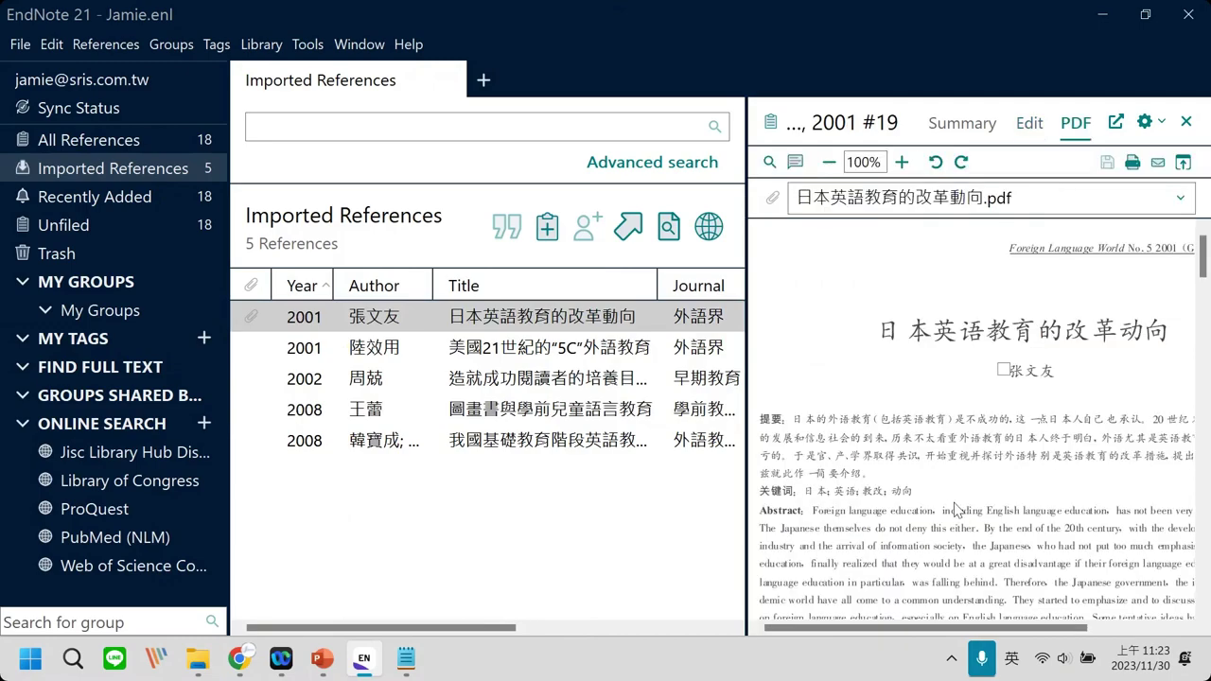
scroll(949, 513, "down", 3)
scroll(949, 514, "down", 10)
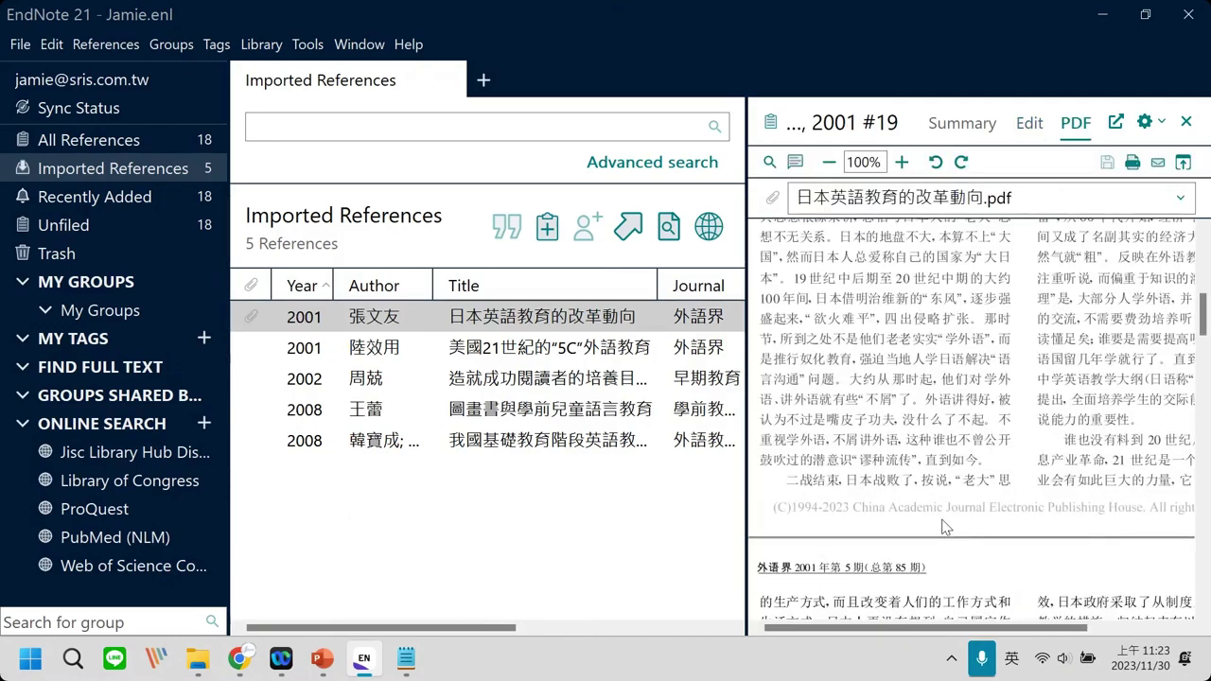
scroll(948, 525, "up", 6)
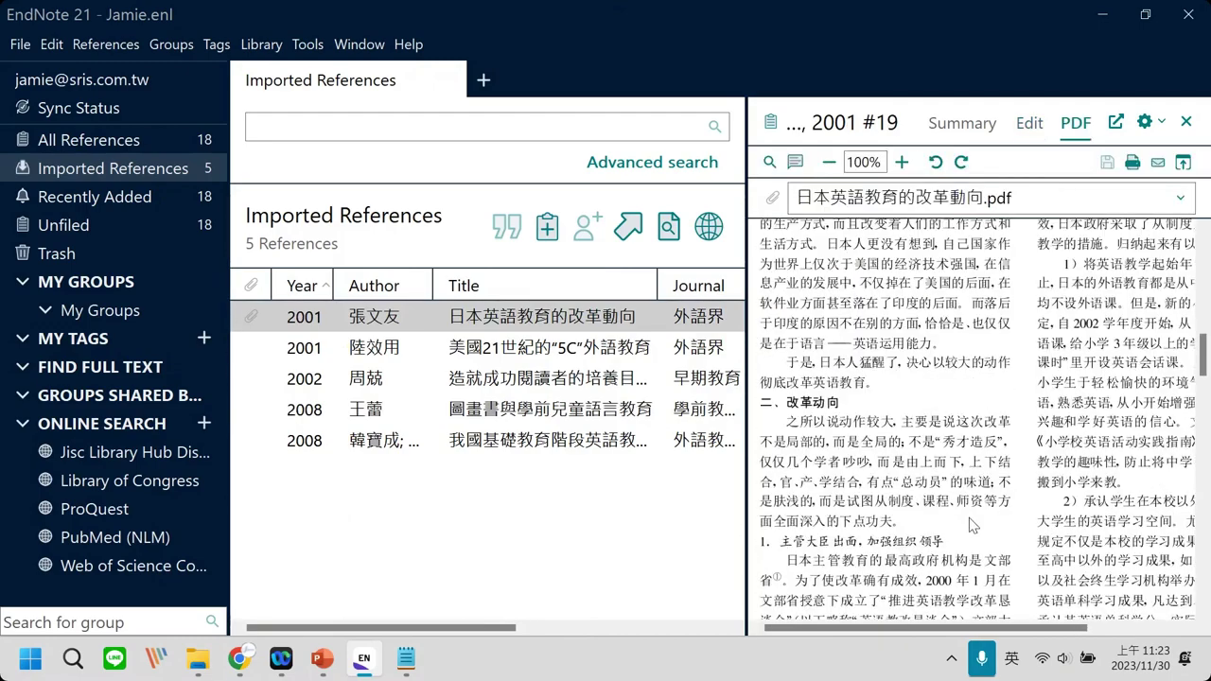
scroll(990, 520, "up", 6)
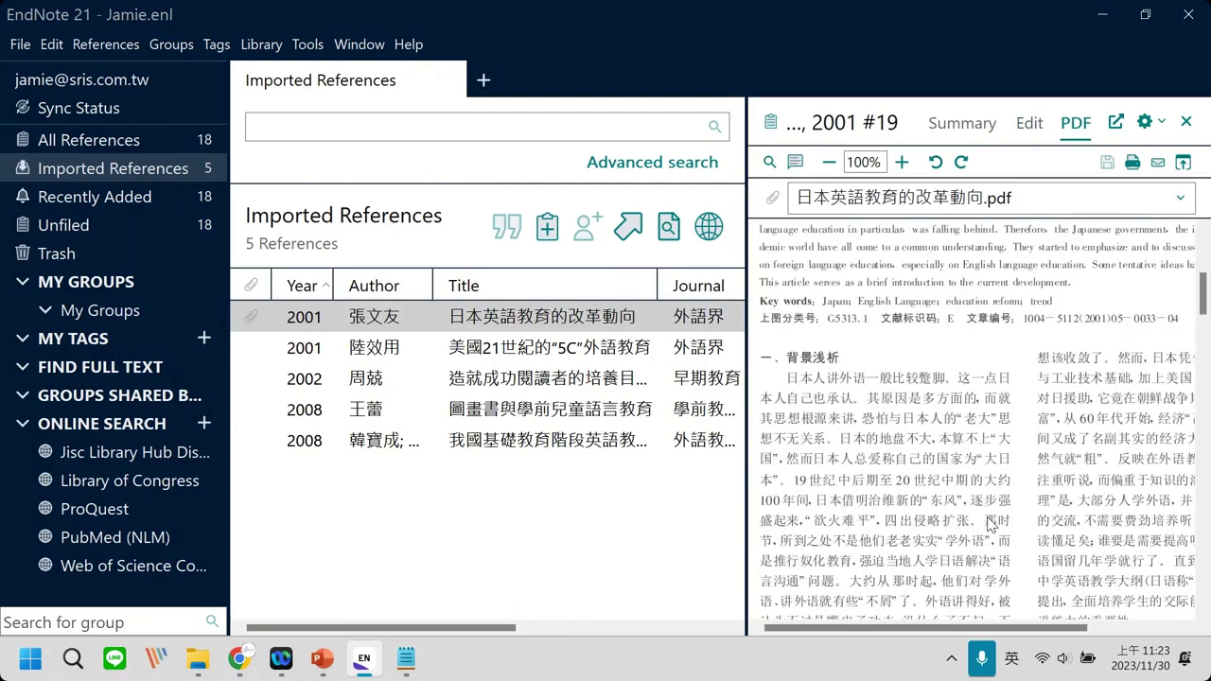
left_click_drag(805, 405, 929, 436)
left_click(1010, 444)
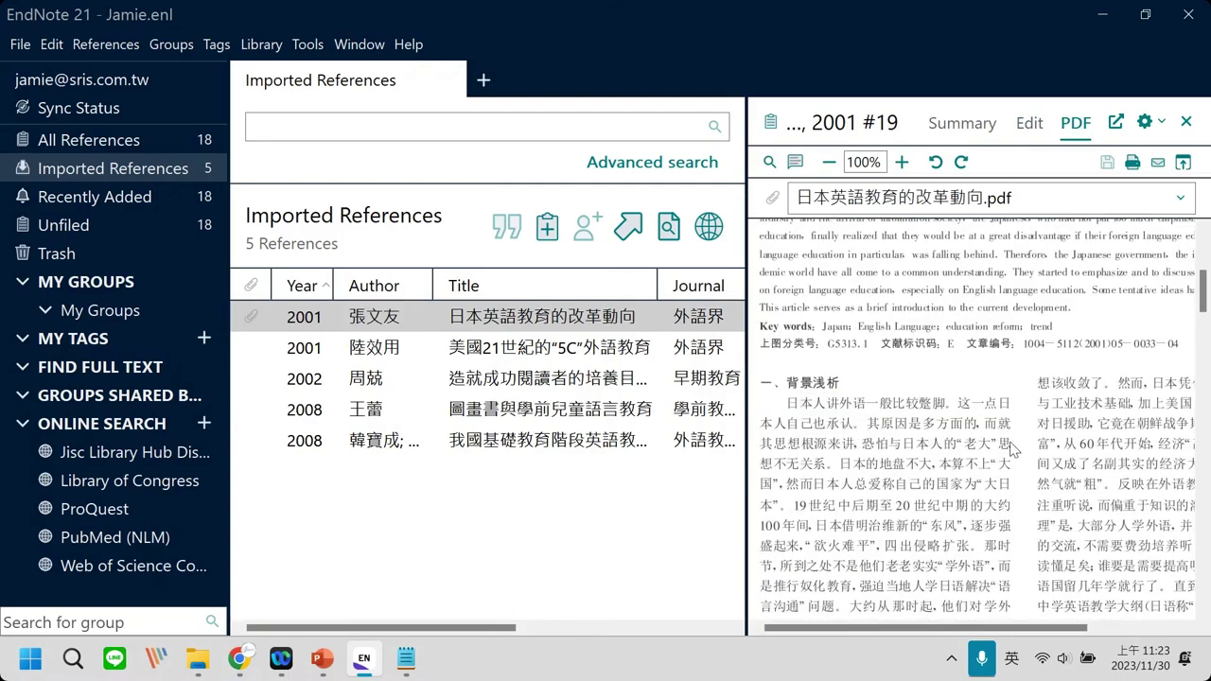
scroll(1010, 444, "up", 5)
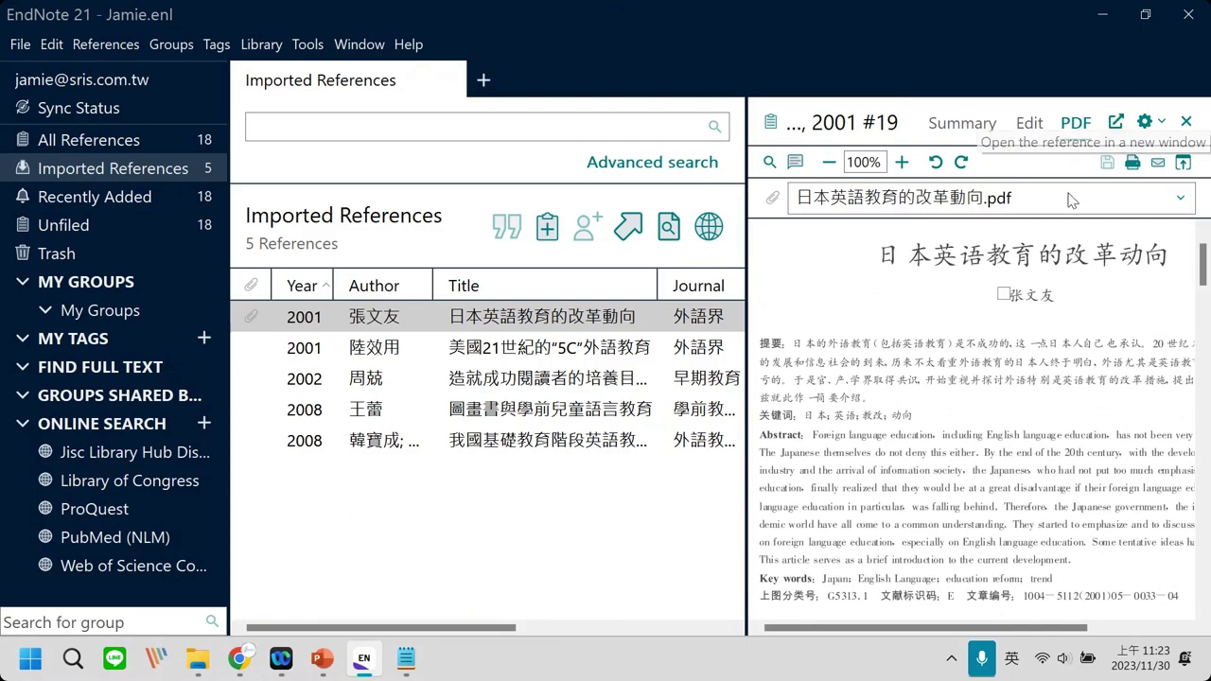
Open the reference's PDF in a separate maximized window and go to item 1) on page 2.
left_click(1125, 125)
scroll(621, 464, "down", 5)
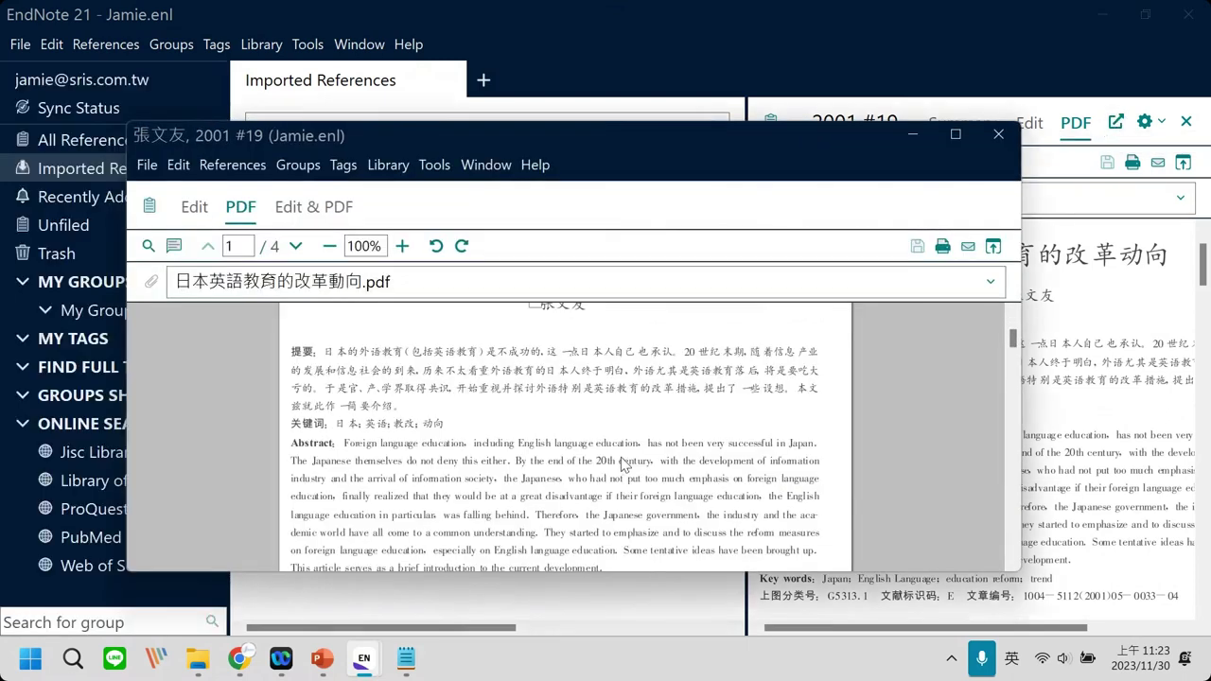
left_click(958, 138)
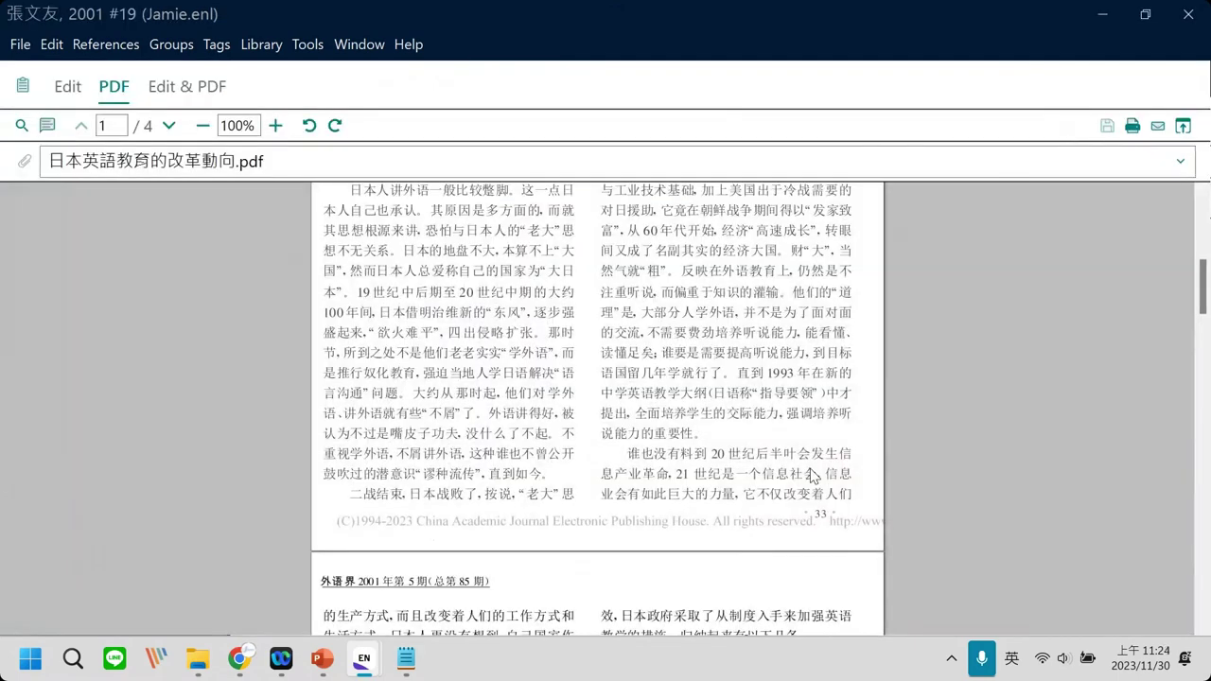
scroll(805, 480, "down", 3)
scroll(805, 480, "down", 1)
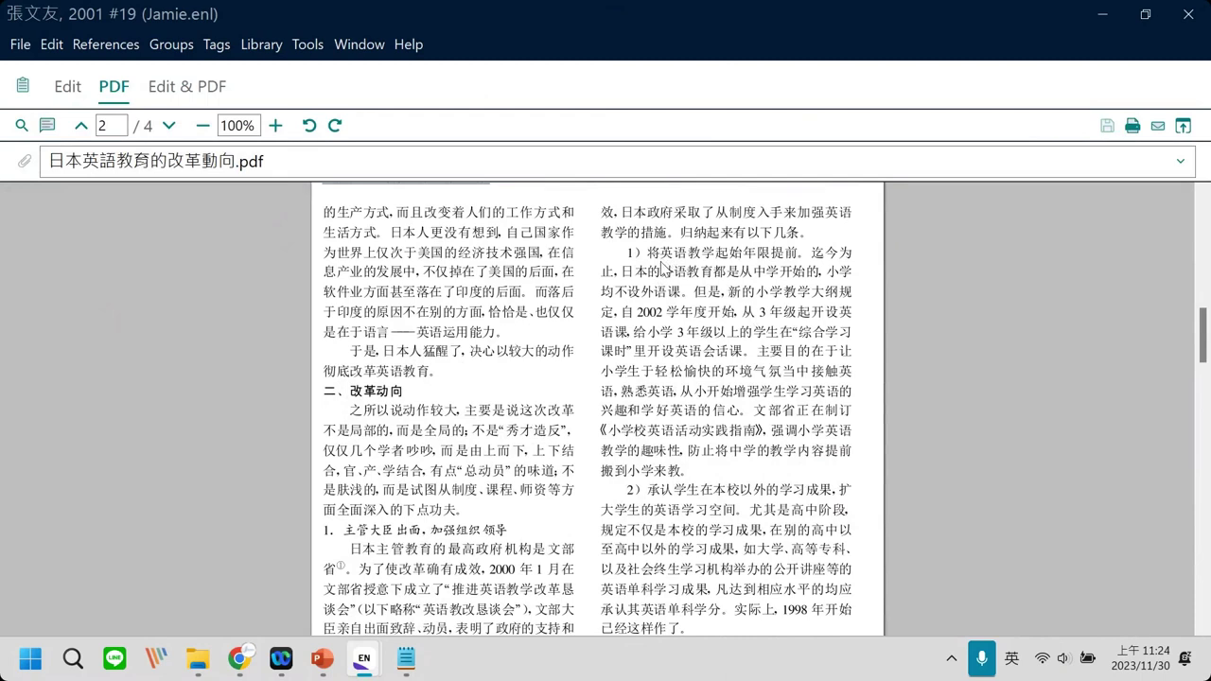
Highlight the opening of item 1) on page 2, from 将英语教学起始年限提前 through 均不设外语课.
left_click_drag(649, 254, 694, 300)
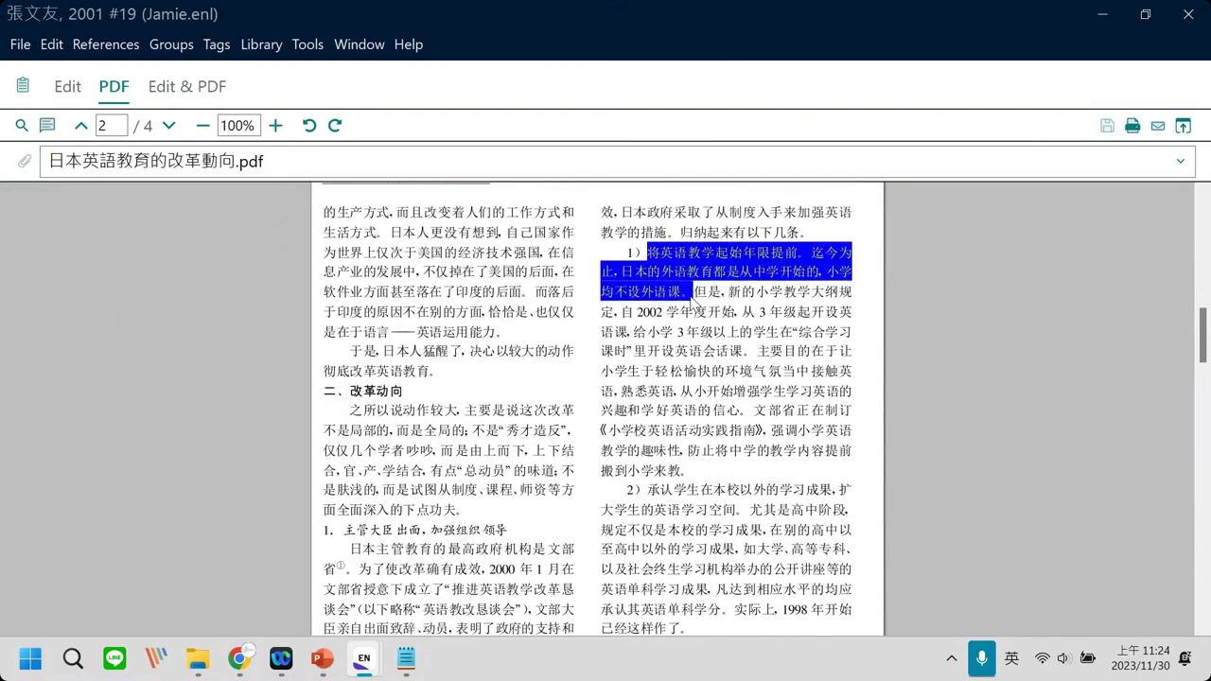
left_click(47, 126)
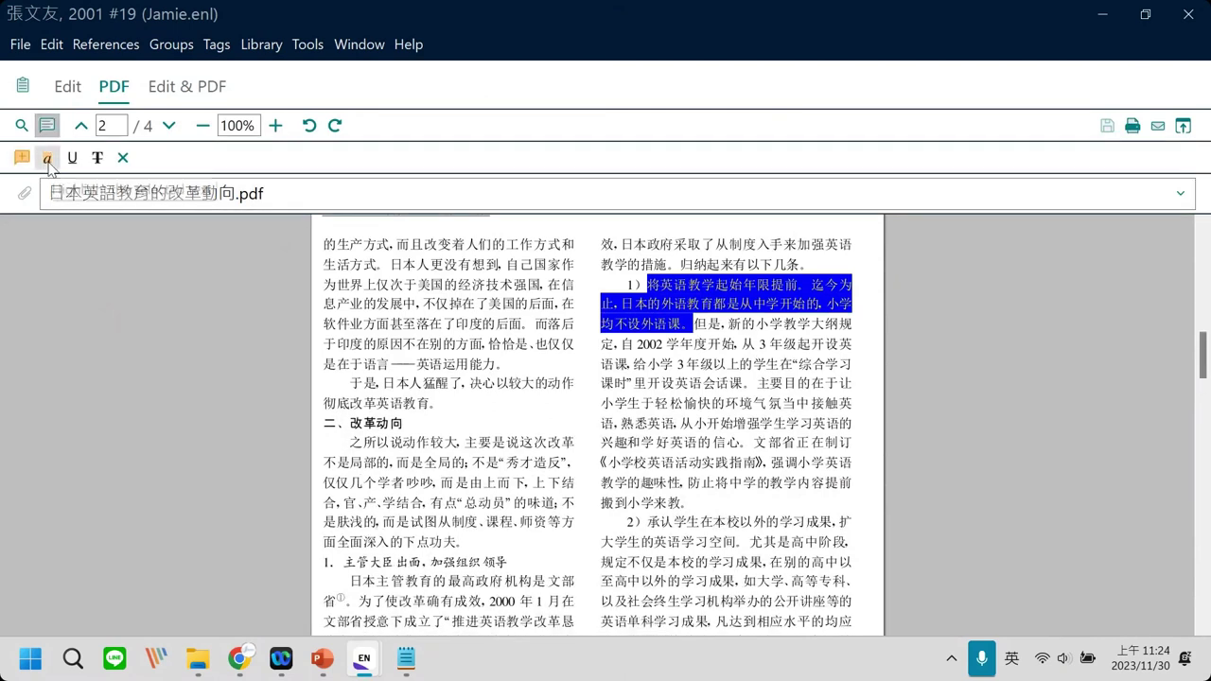
left_click(47, 158)
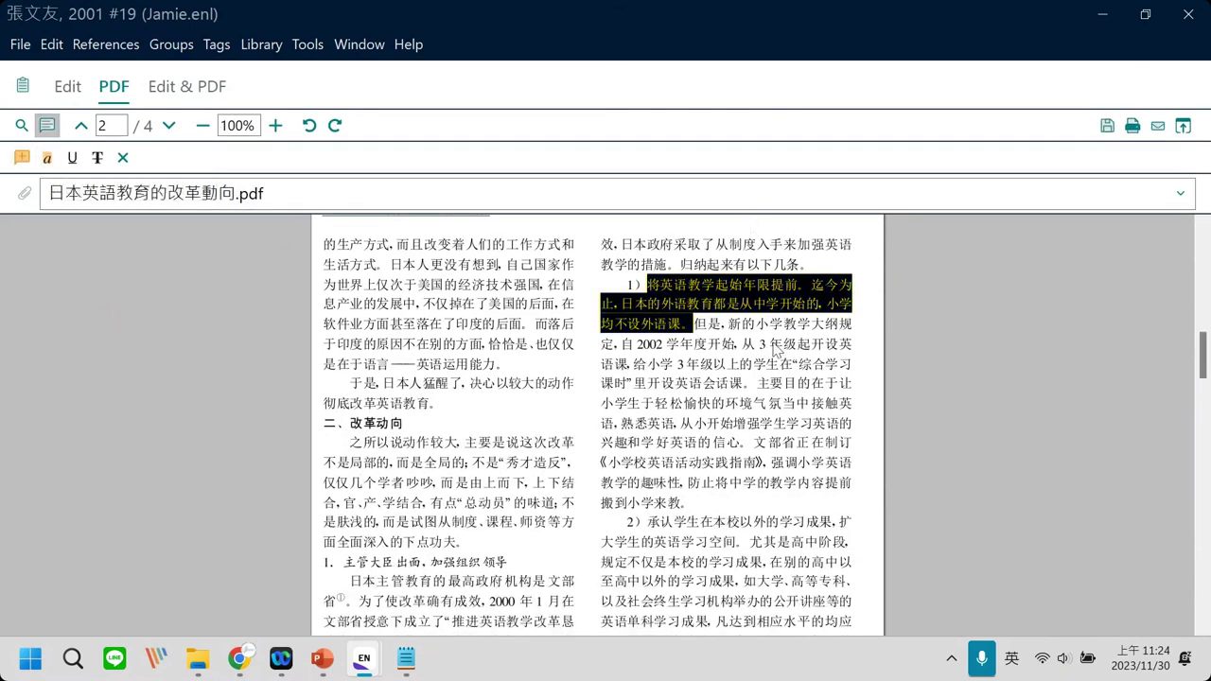
Add a sticky note reading "cite" in the margin beside the highlighted passage and close the note.
left_click(21, 159)
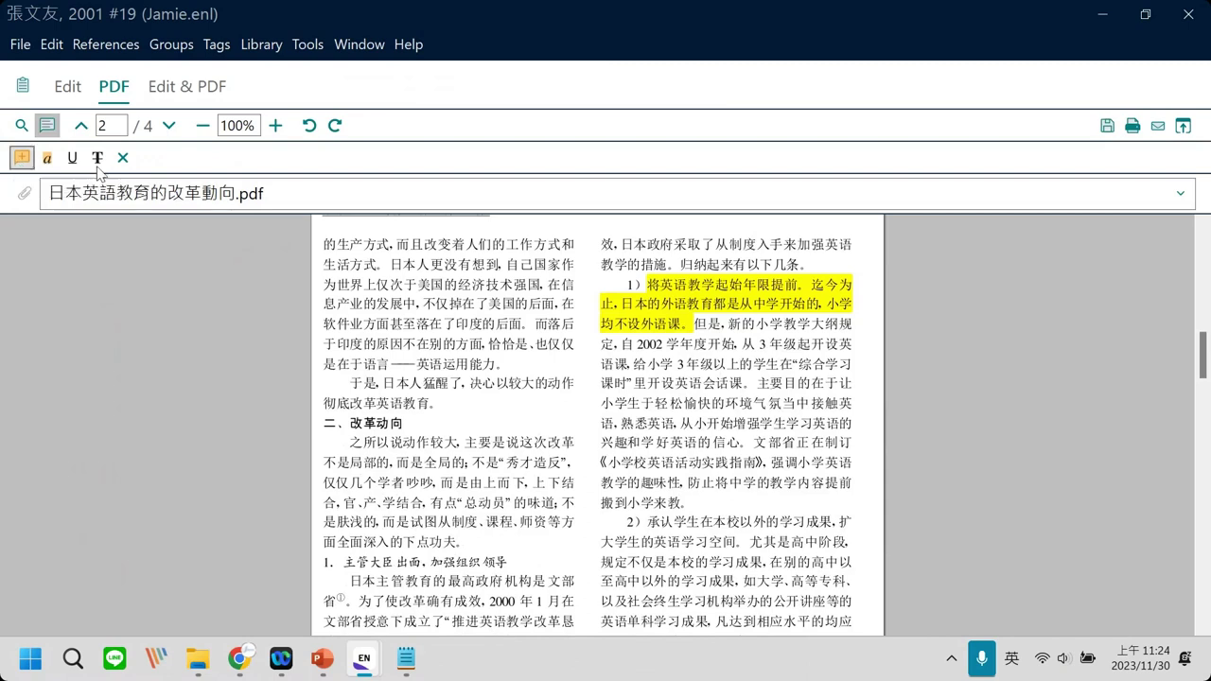
left_click(870, 286)
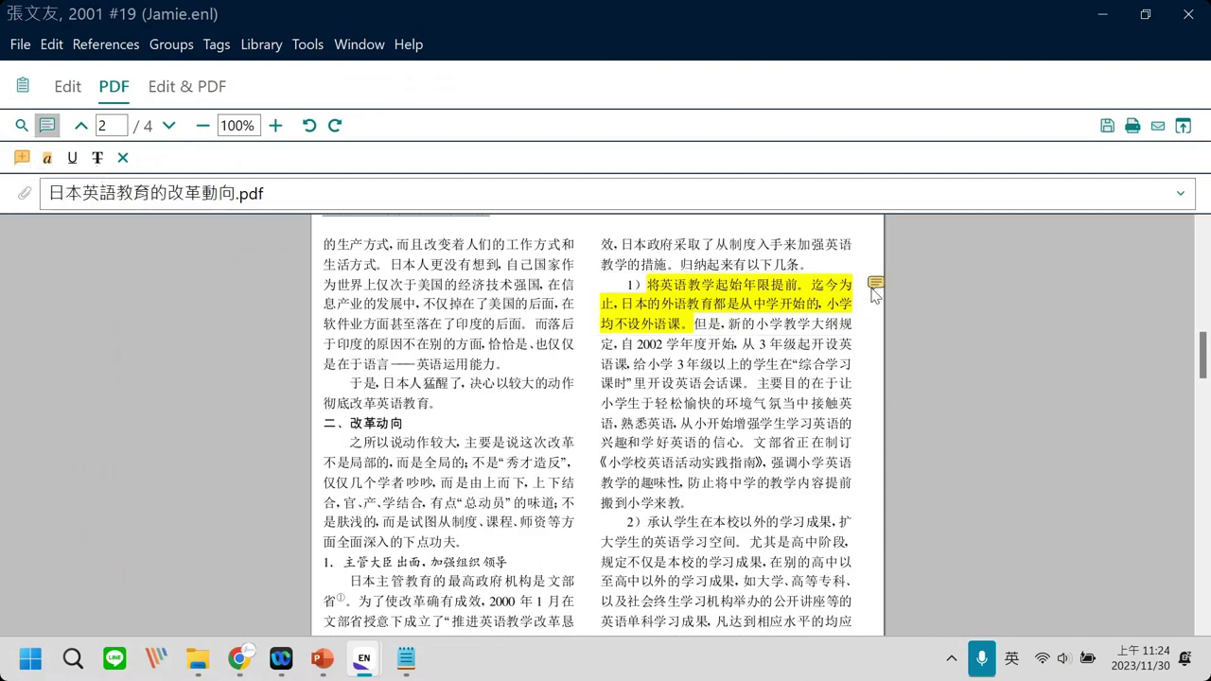
left_click(876, 289)
key("ctrl+a")
key("BackSpace")
type("cite")
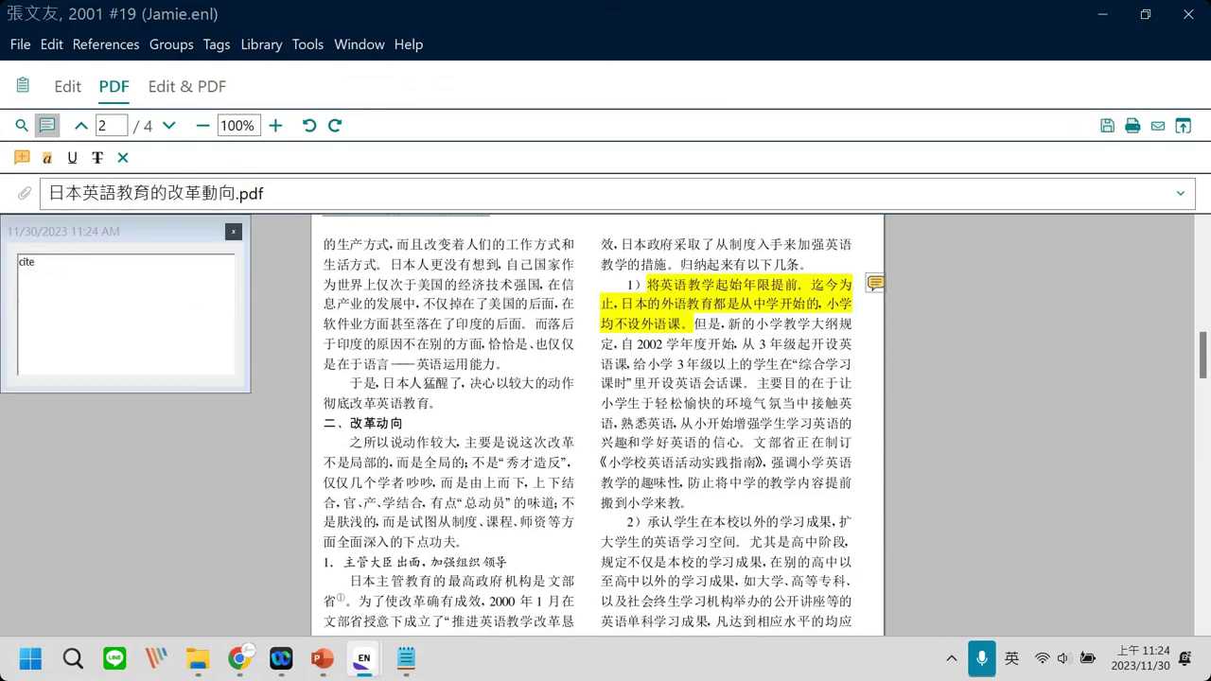
left_click(233, 230)
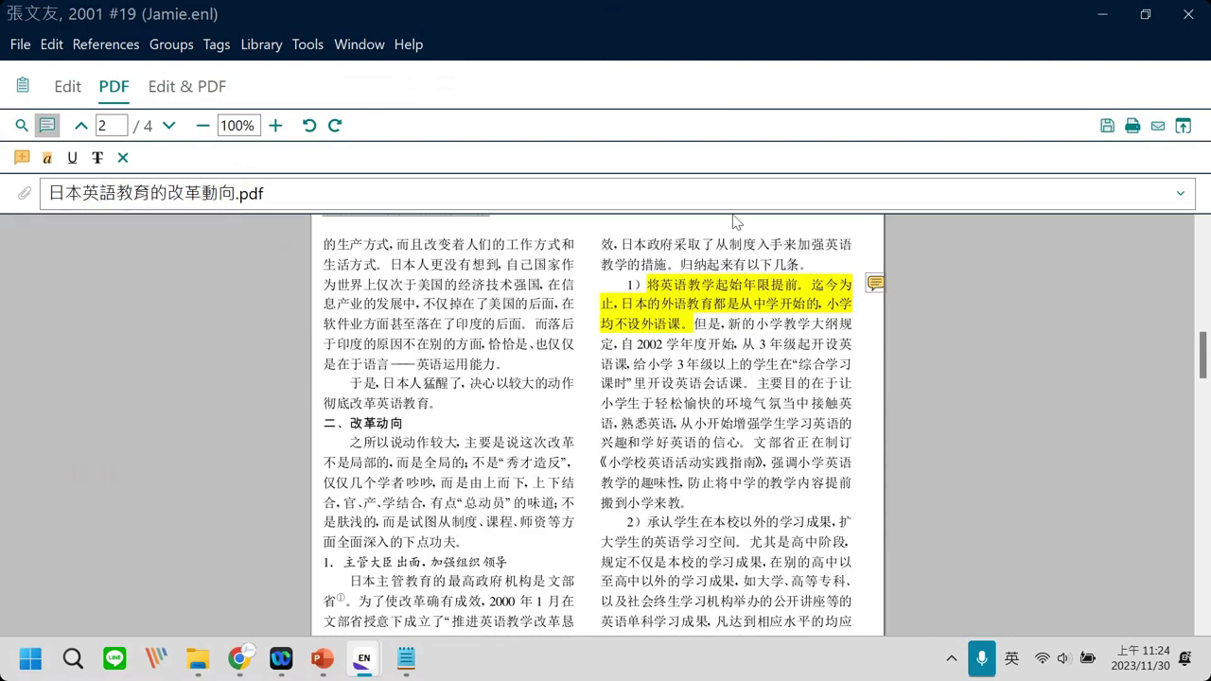
Close the reference window, saving the annotations to 日本英語教育的改革動向.pdf, and cancel the PDF indexing.
left_click(1187, 15)
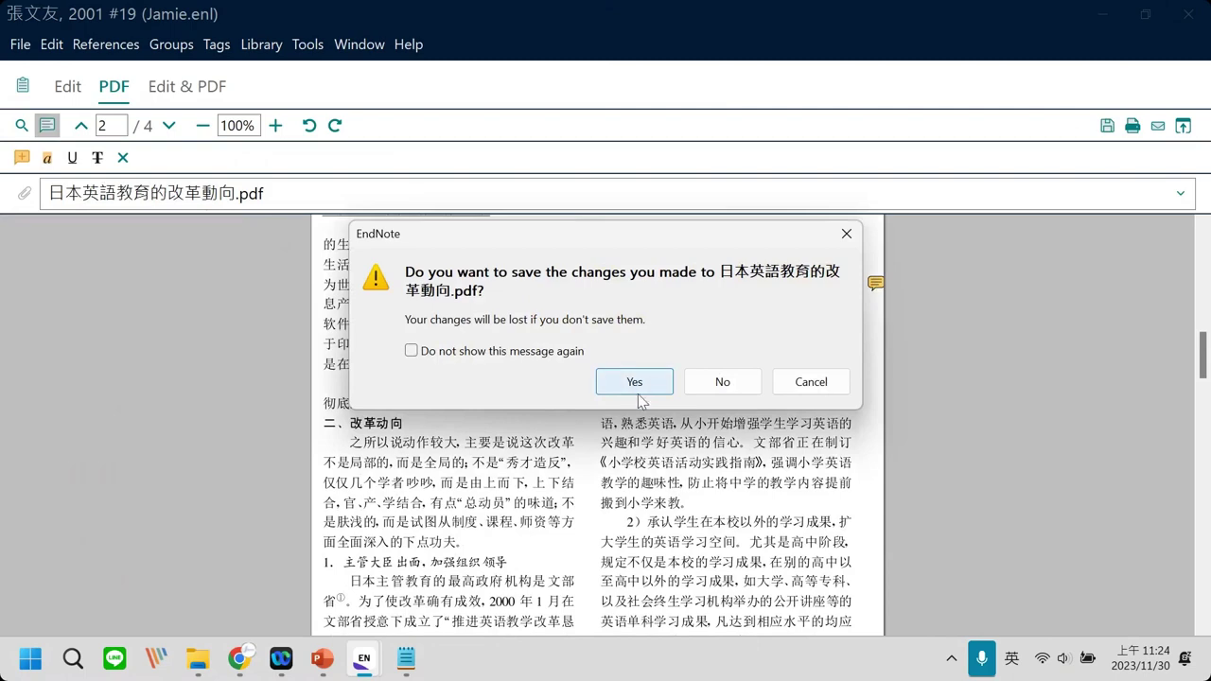
left_click(642, 393)
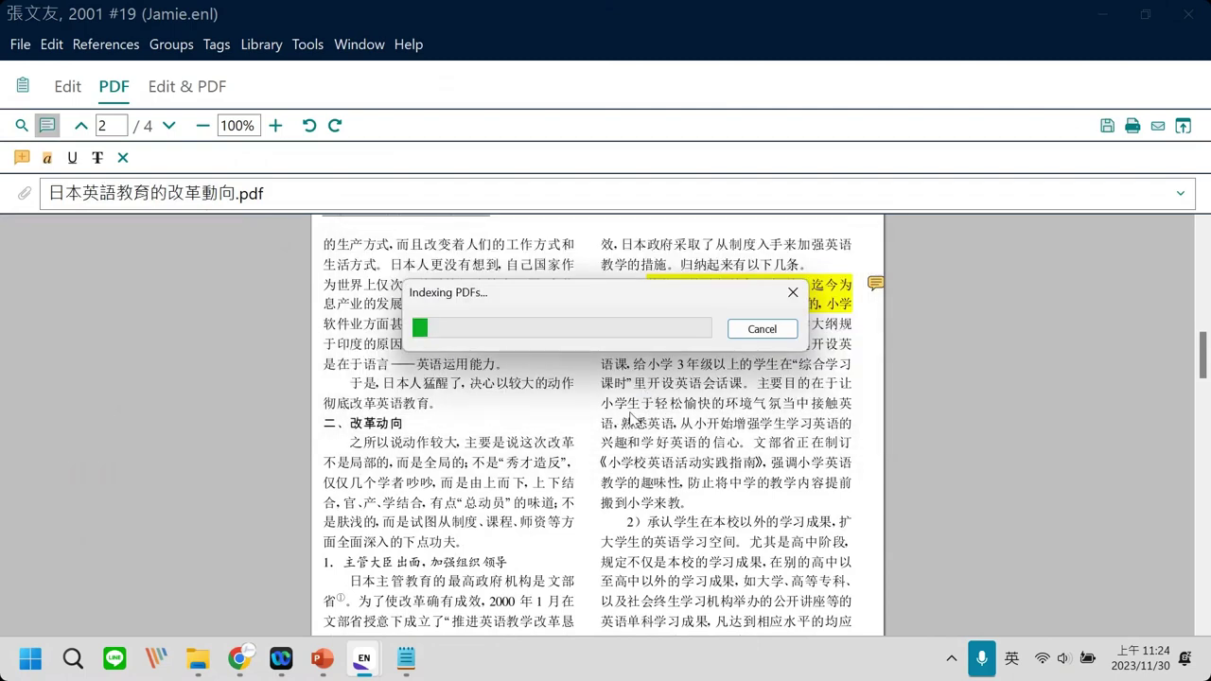
left_click(789, 324)
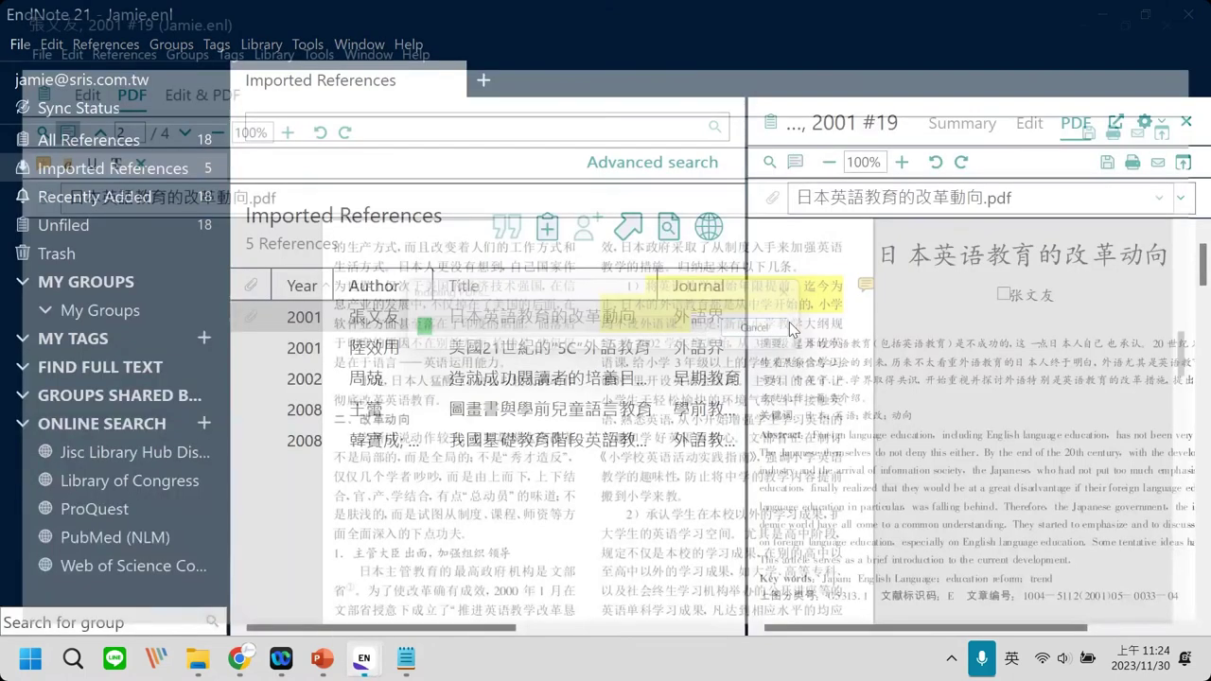
Check the preview of the attached PDF for the highlighted passage and sticky note on page 2.
scroll(993, 468, "down", 5)
scroll(993, 468, "down", 5)
scroll(993, 473, "down", 5)
scroll(1014, 536, "down", 5)
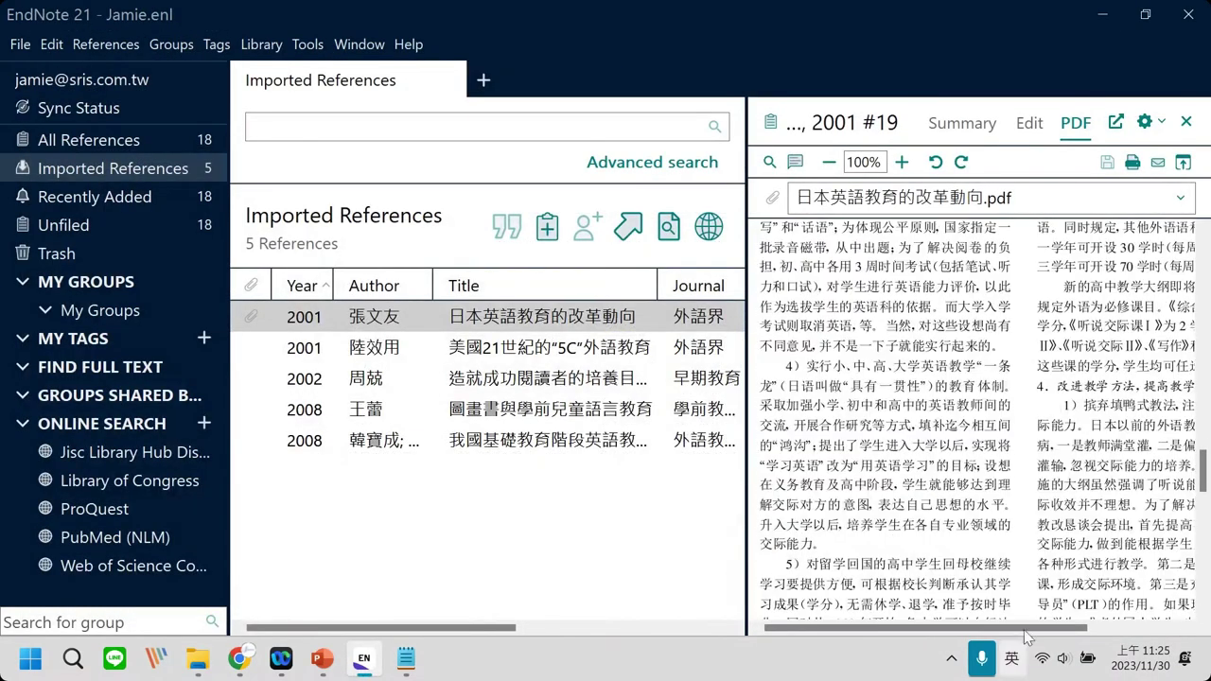
left_click_drag(1076, 625, 1171, 626)
scroll(941, 535, "down", 10)
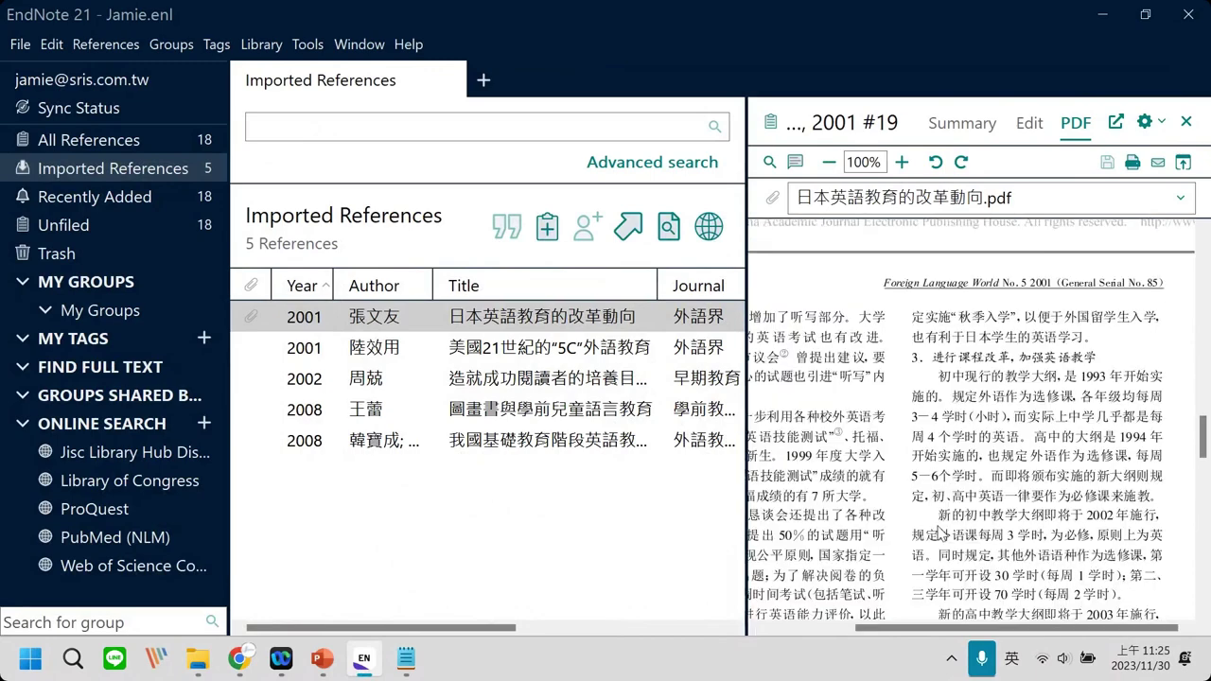
scroll(941, 535, "up", 5)
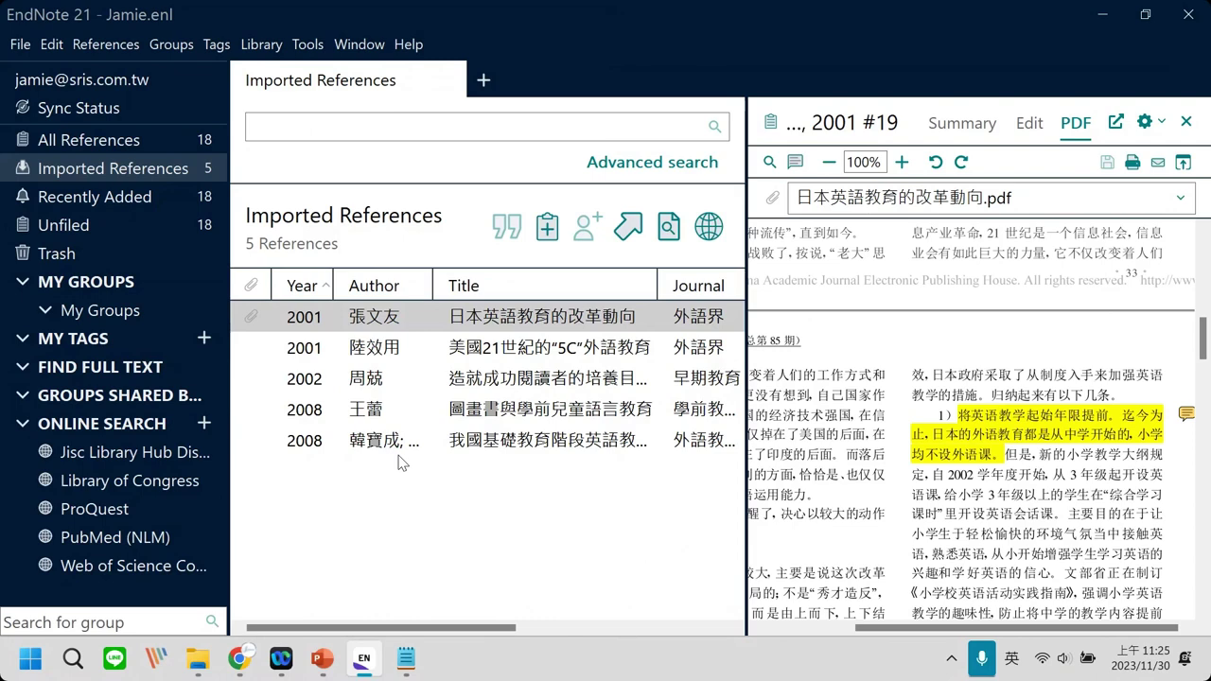
Start importing a single file and browse to the CA_EndNote folder on drive JMI (E:).
left_click(17, 44)
mouse_move(210, 454)
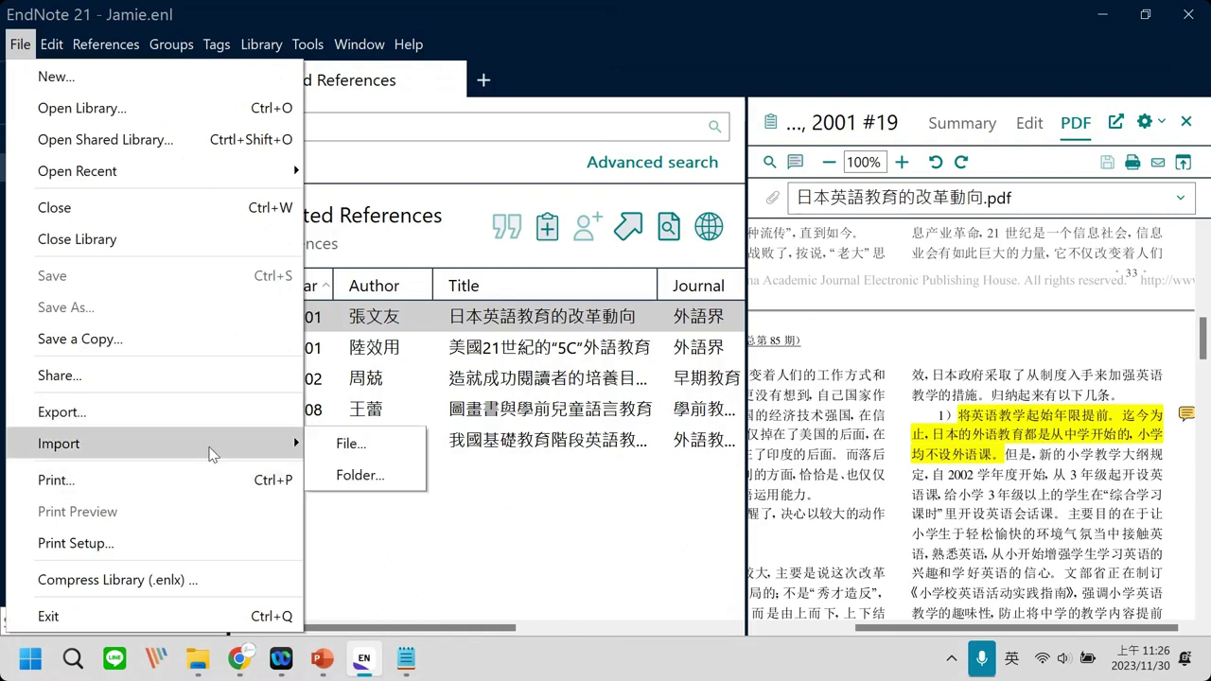
left_click(364, 452)
left_click(780, 266)
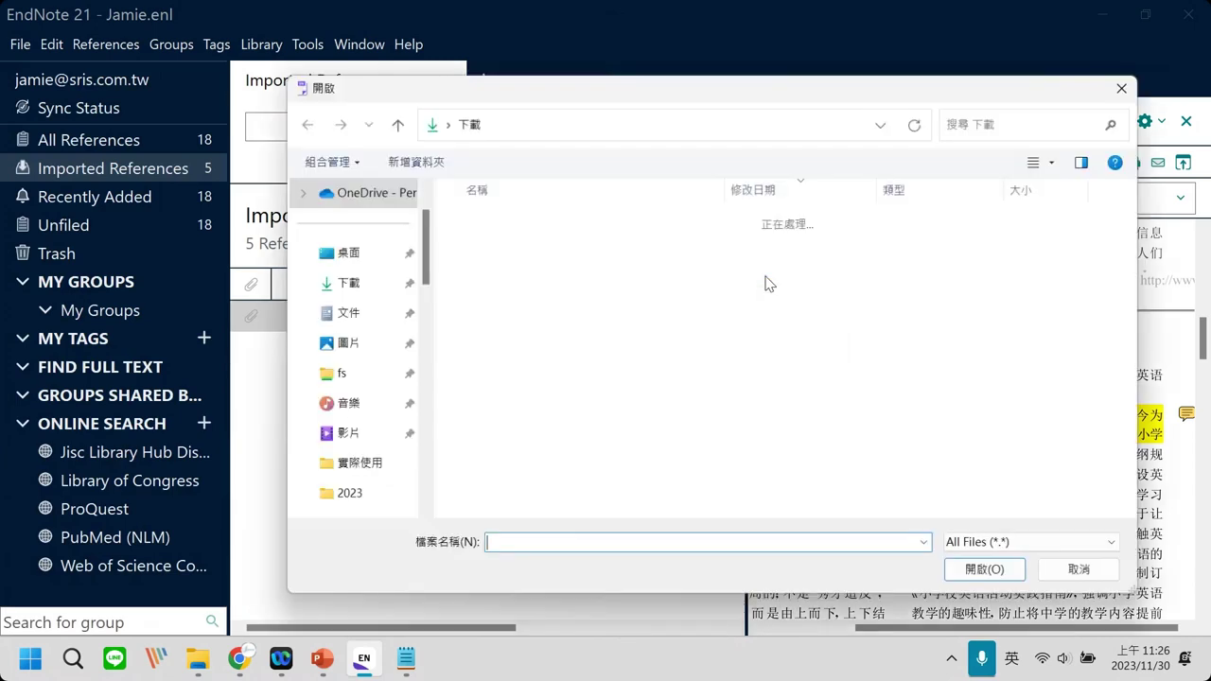
scroll(359, 454, "down", 6)
scroll(366, 450, "up", 2)
scroll(366, 450, "down", 1)
left_click(368, 403)
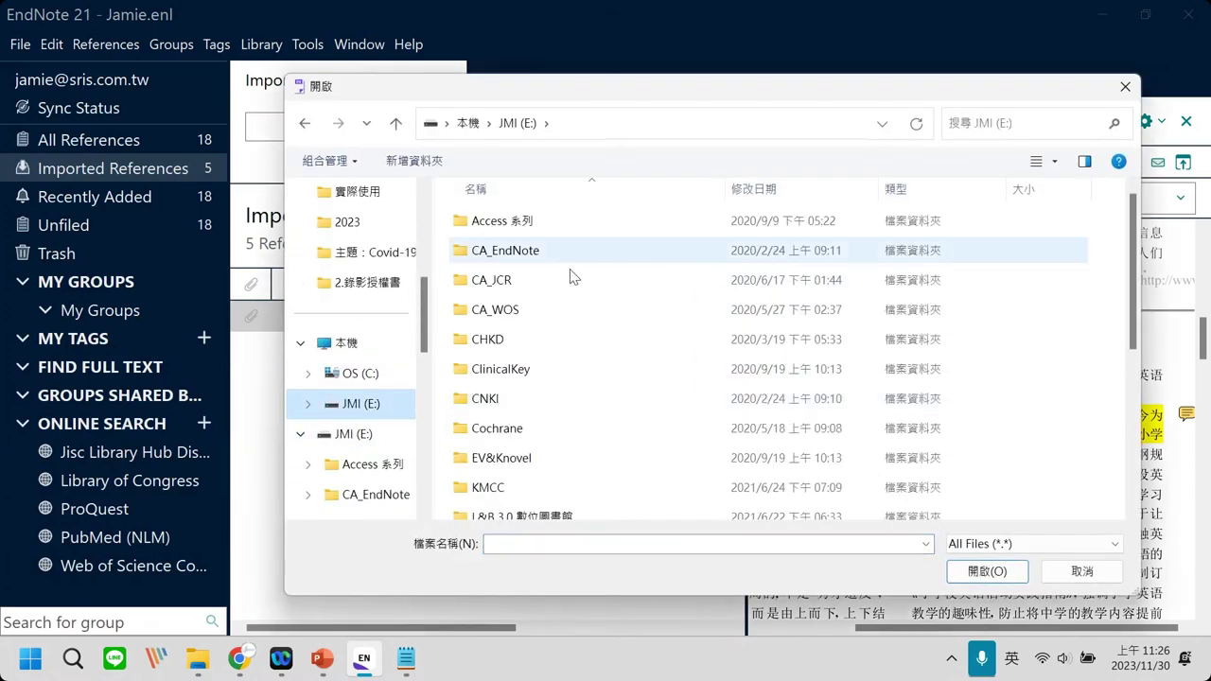
double_click(597, 250)
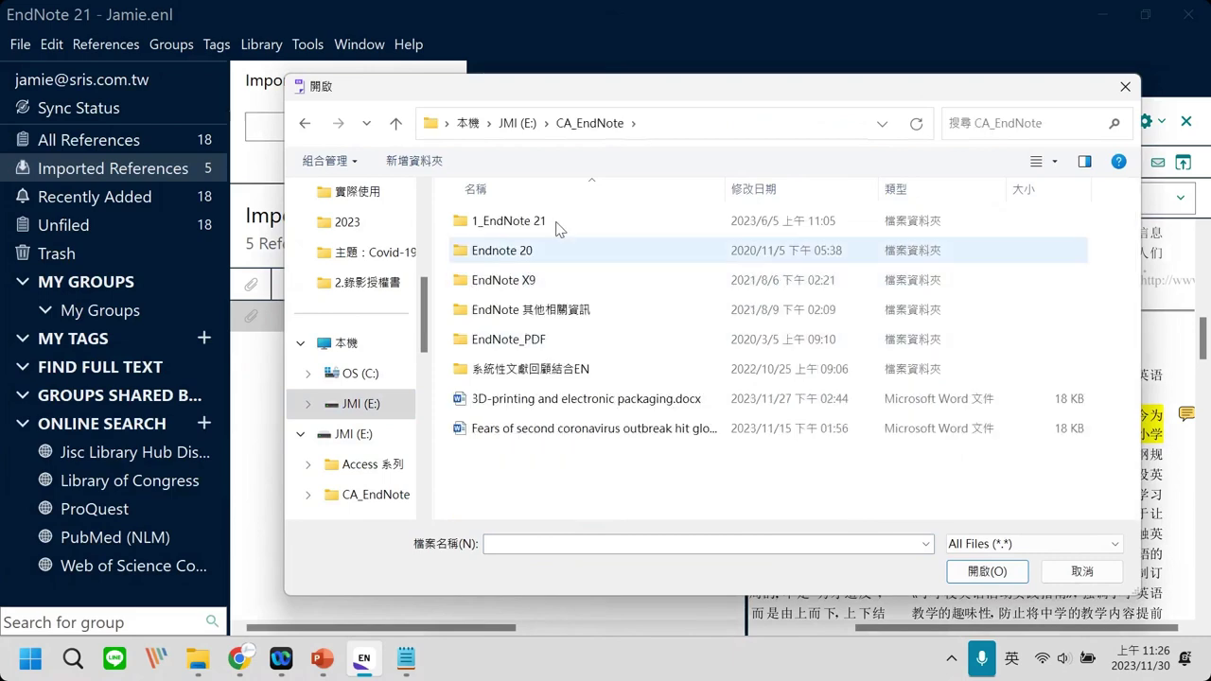
Choose Totura-2019-Broad-spectrum-coronavirus-antivira.pdf from the 單篇檔案 folder inside EndNote_PDF as the import file.
double_click(565, 341)
left_click(528, 460)
double_click(528, 459)
scroll(572, 454, "down", 1)
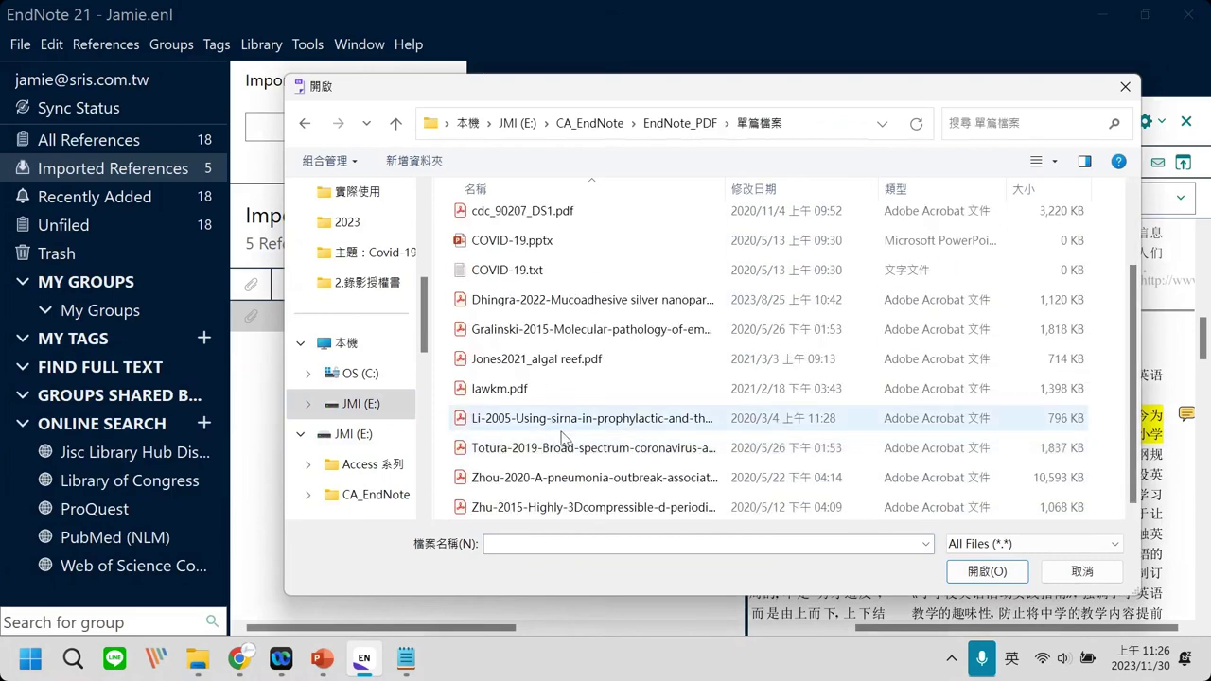
left_click(573, 460)
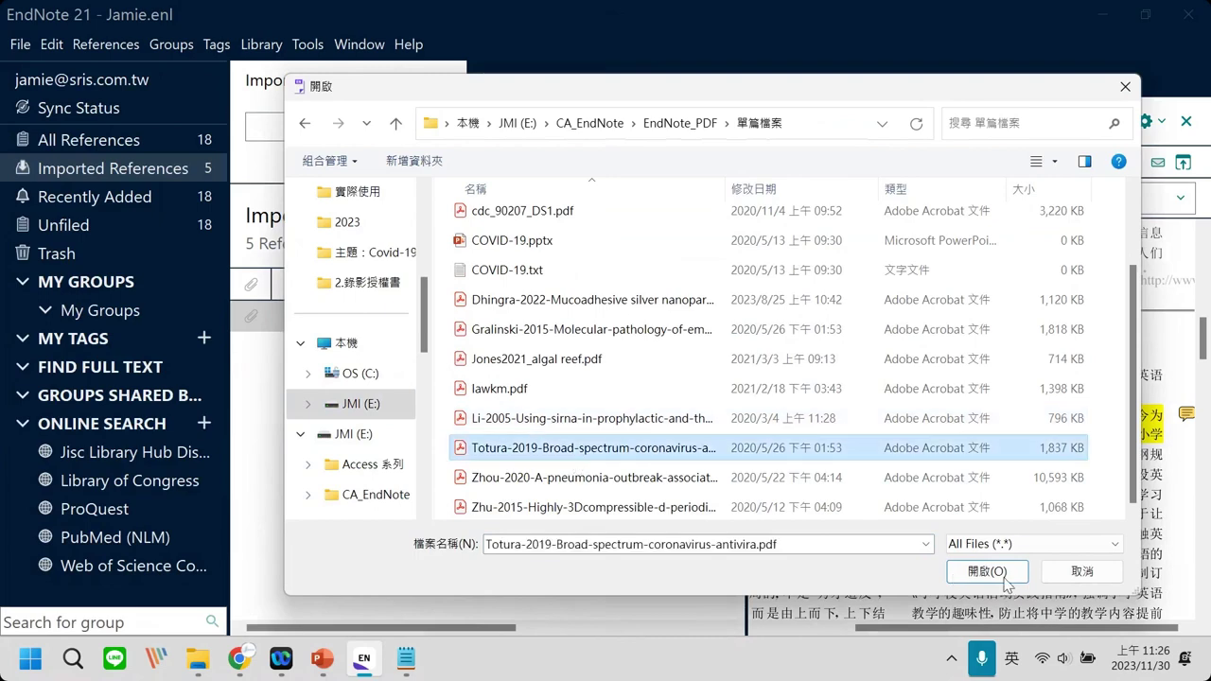
left_click(986, 572)
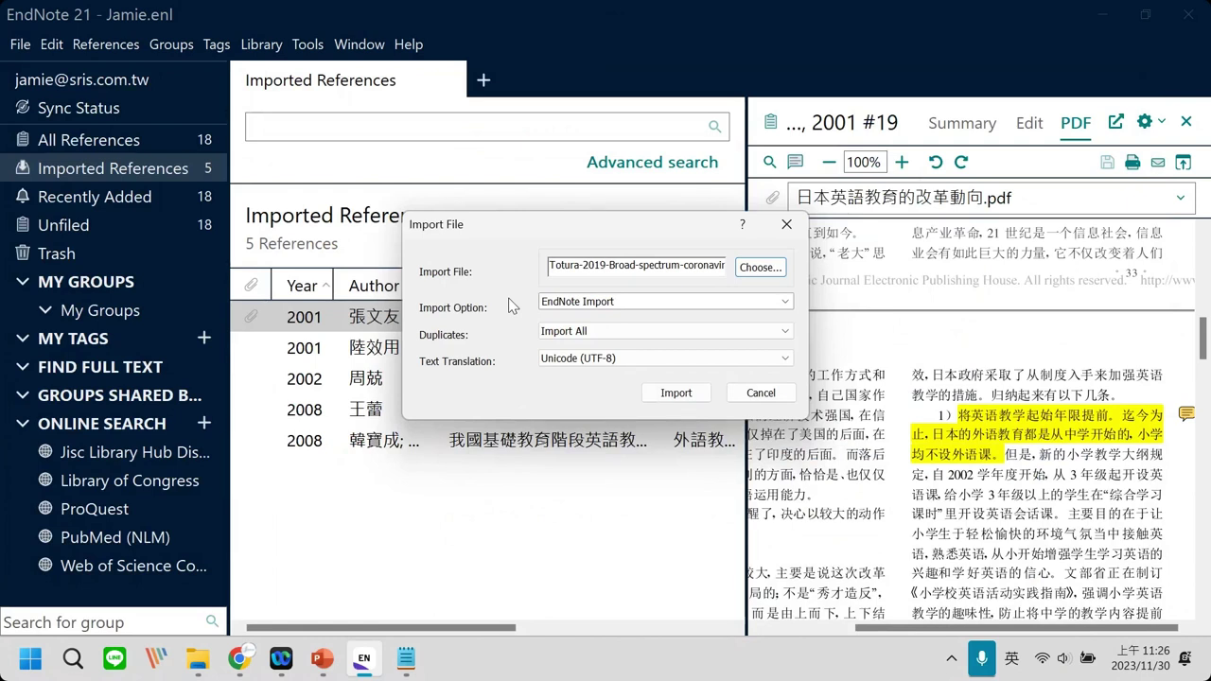
Set the import option to PDF, check the chosen file name and import the file with duplicates set to Import All.
left_click(576, 303)
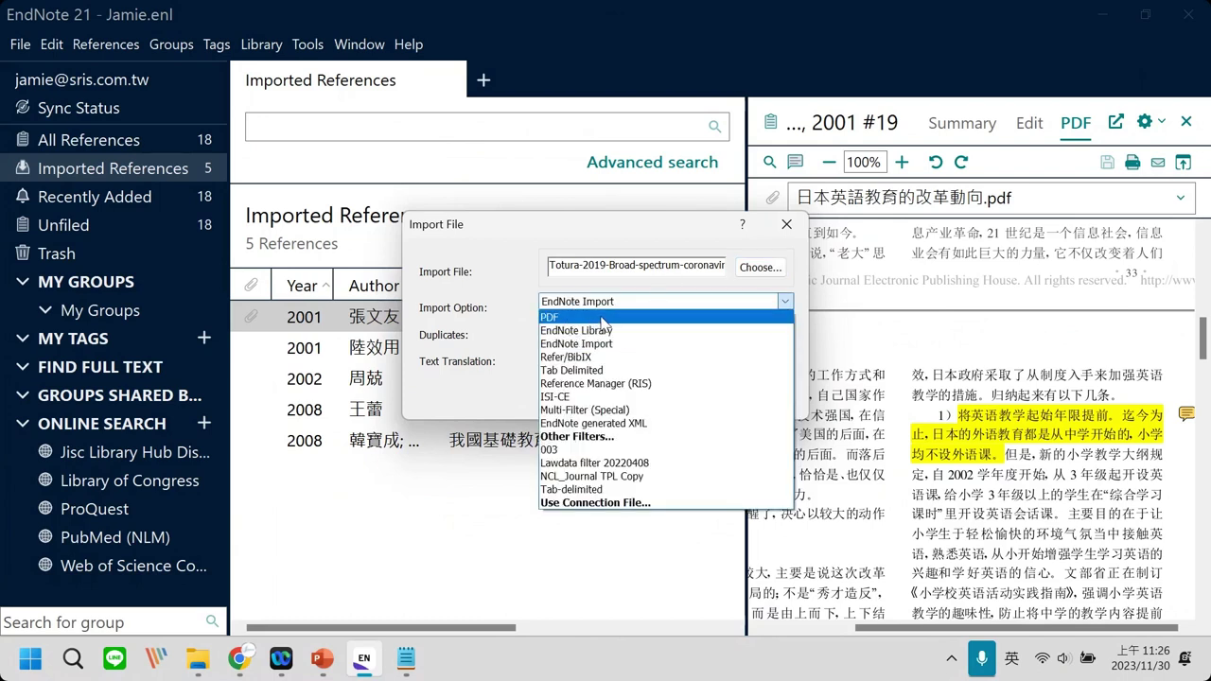
left_click(610, 318)
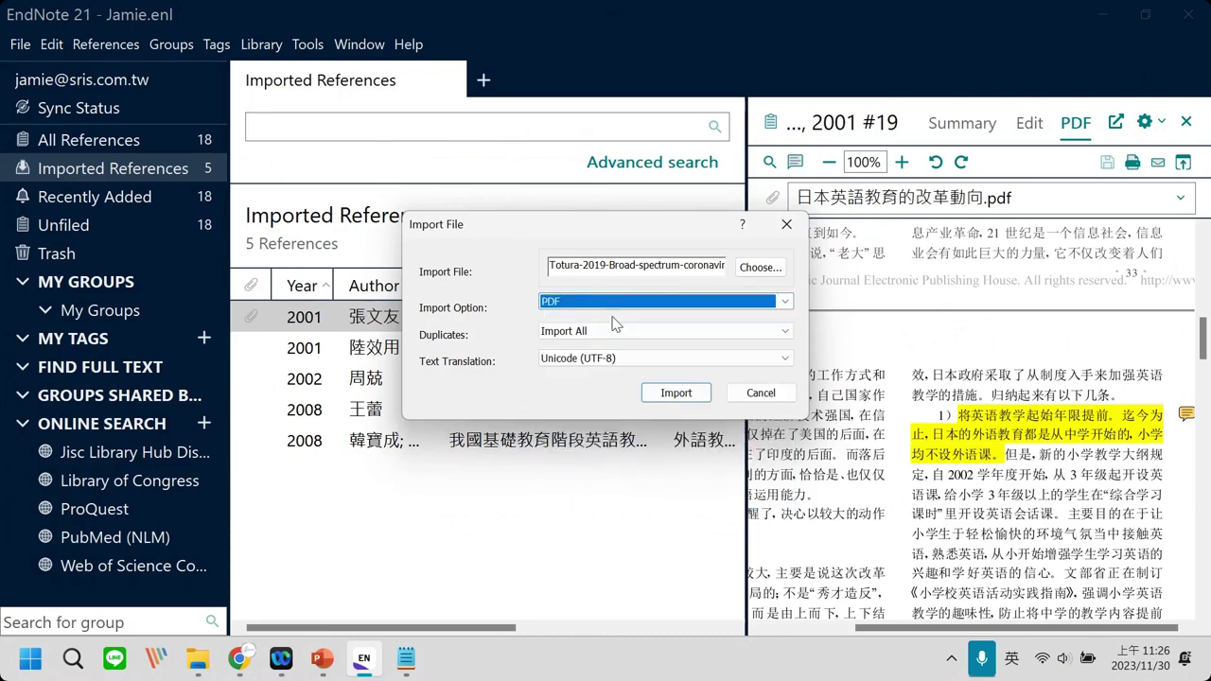
left_click_drag(680, 267, 717, 268)
left_click(722, 268)
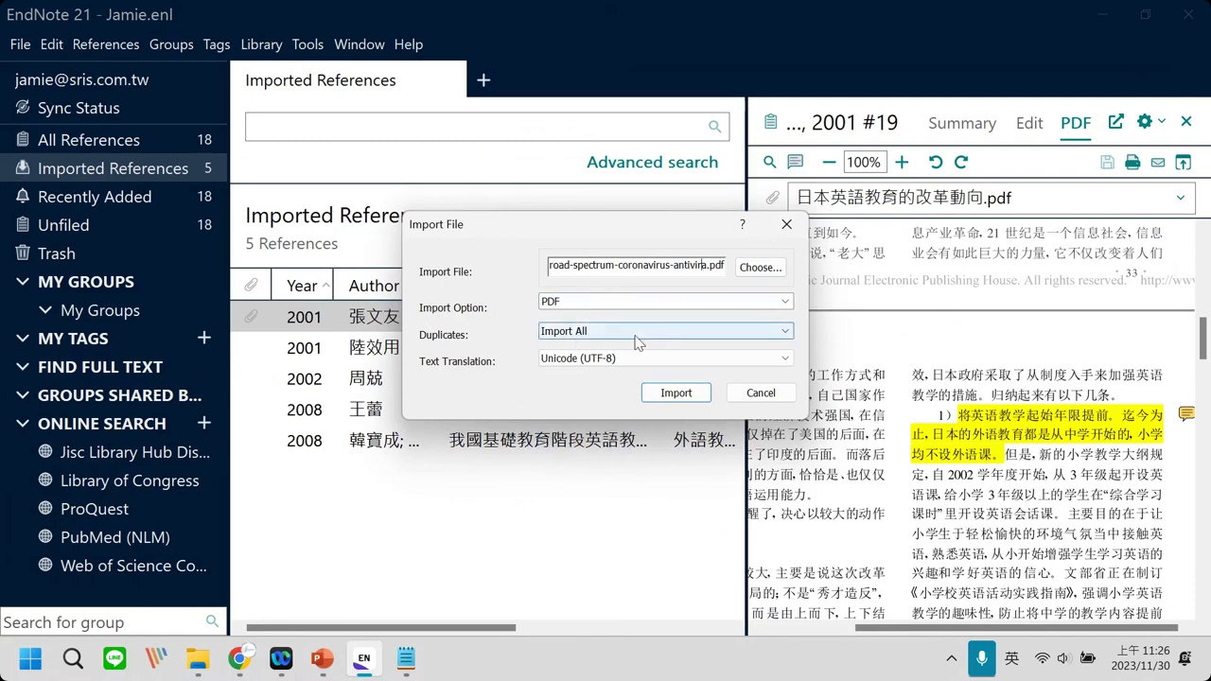
left_click(677, 393)
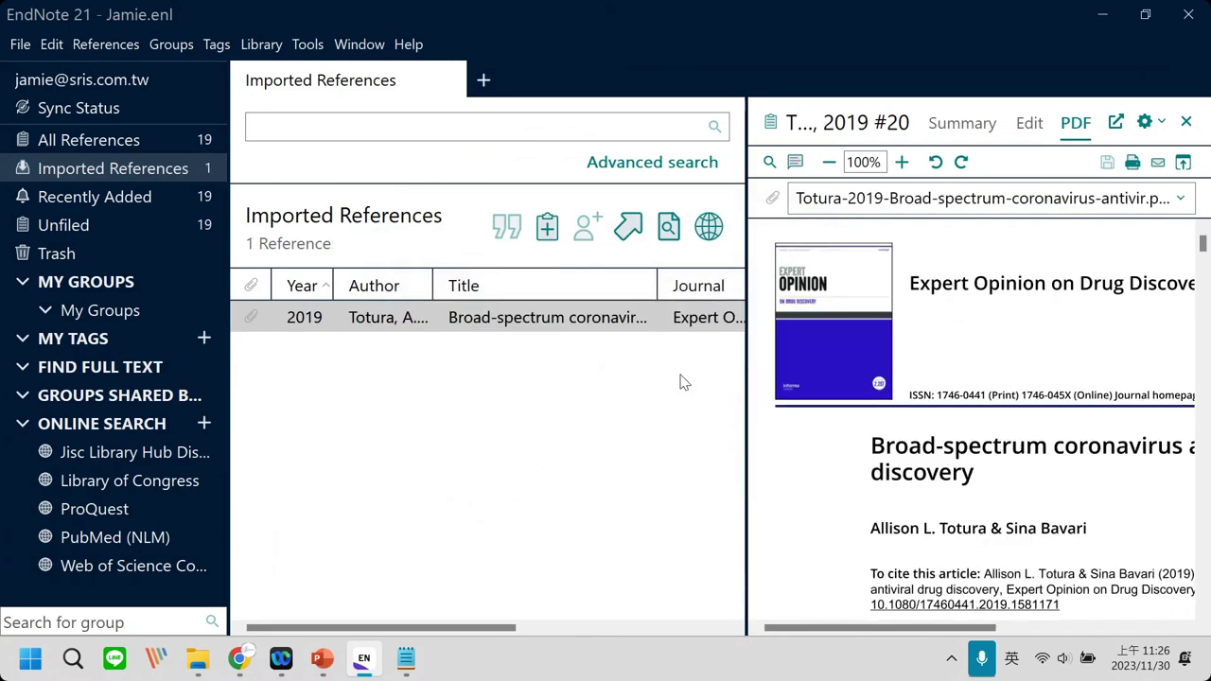
Look through the first pages of the imported coronavirus PDF and review the bibliographic fields of its reference.
left_click_drag(868, 629, 829, 629)
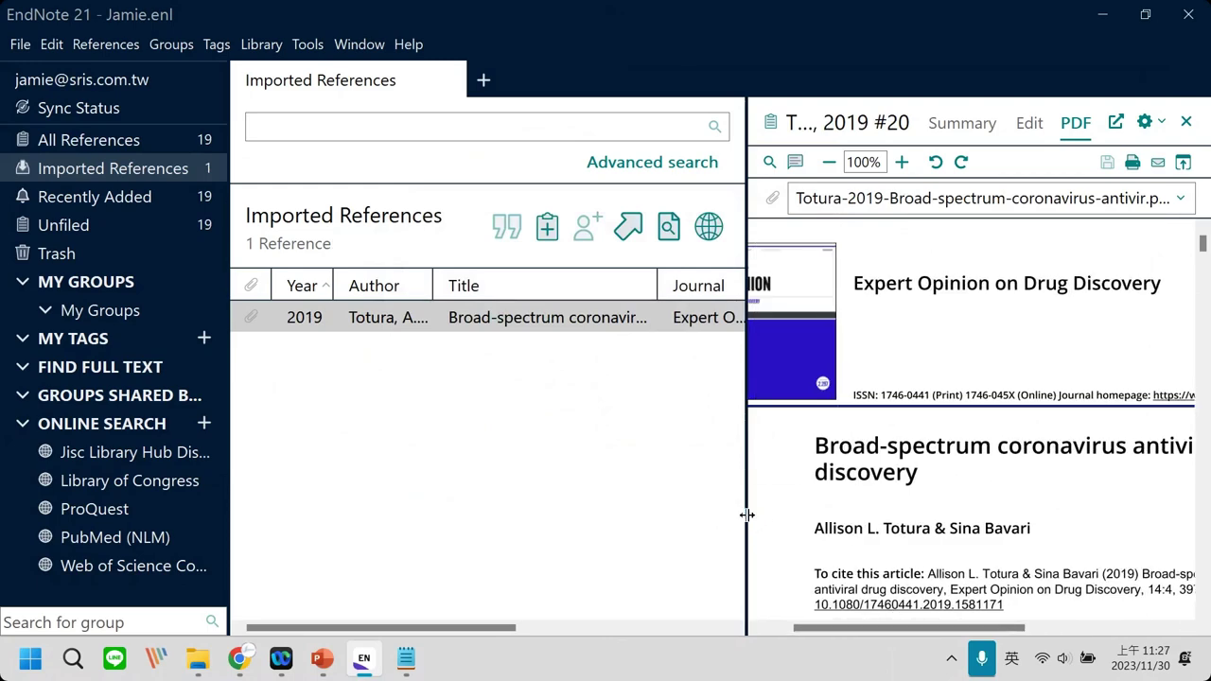
left_click_drag(747, 514, 544, 511)
scroll(804, 463, "down", 10)
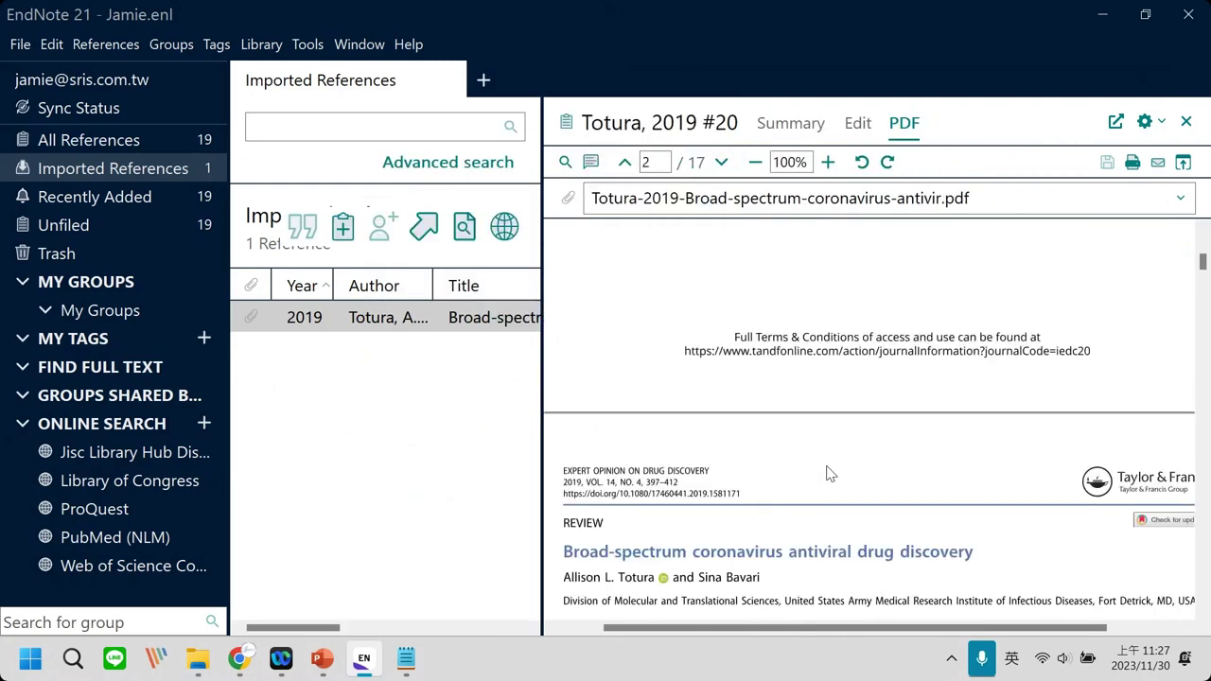
scroll(825, 468, "down", 8)
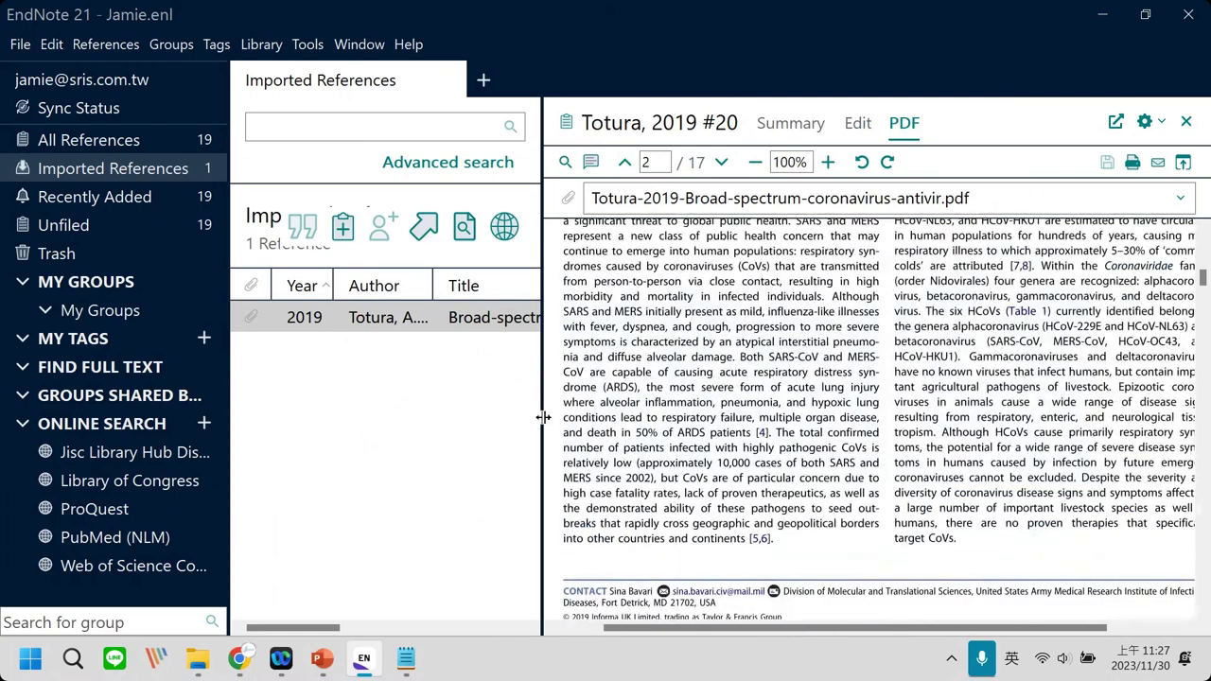
left_click_drag(543, 417, 735, 417)
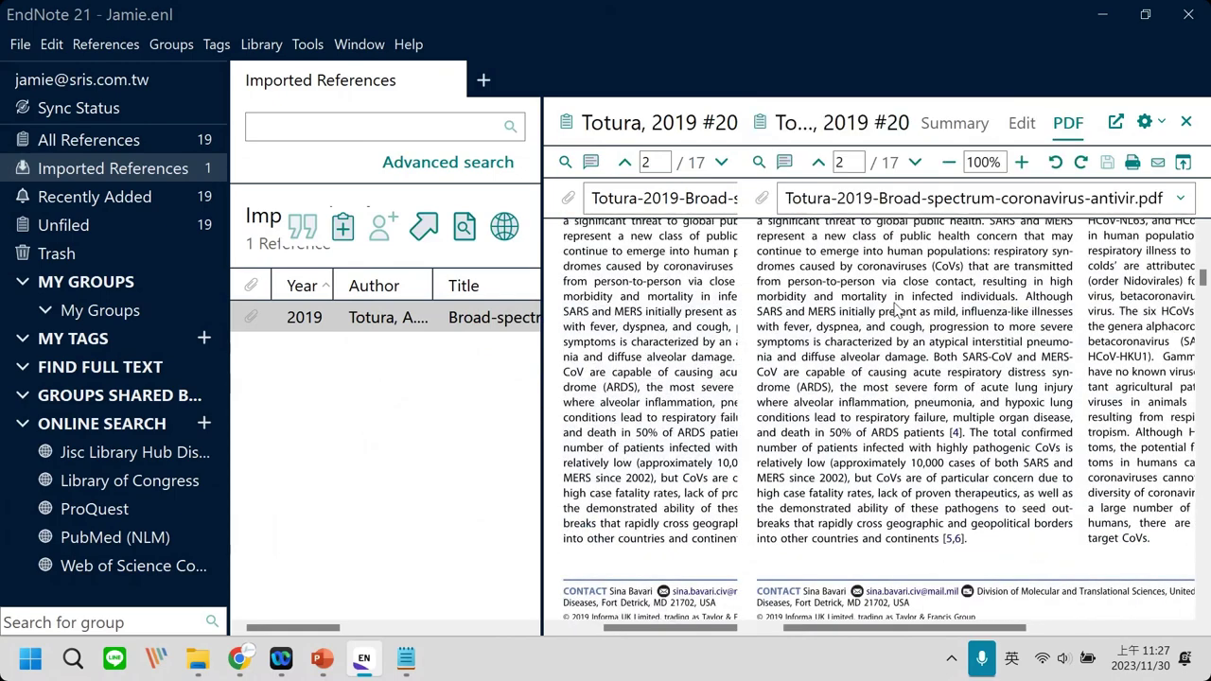
left_click(1021, 123)
left_click_drag(1202, 534, 1201, 232)
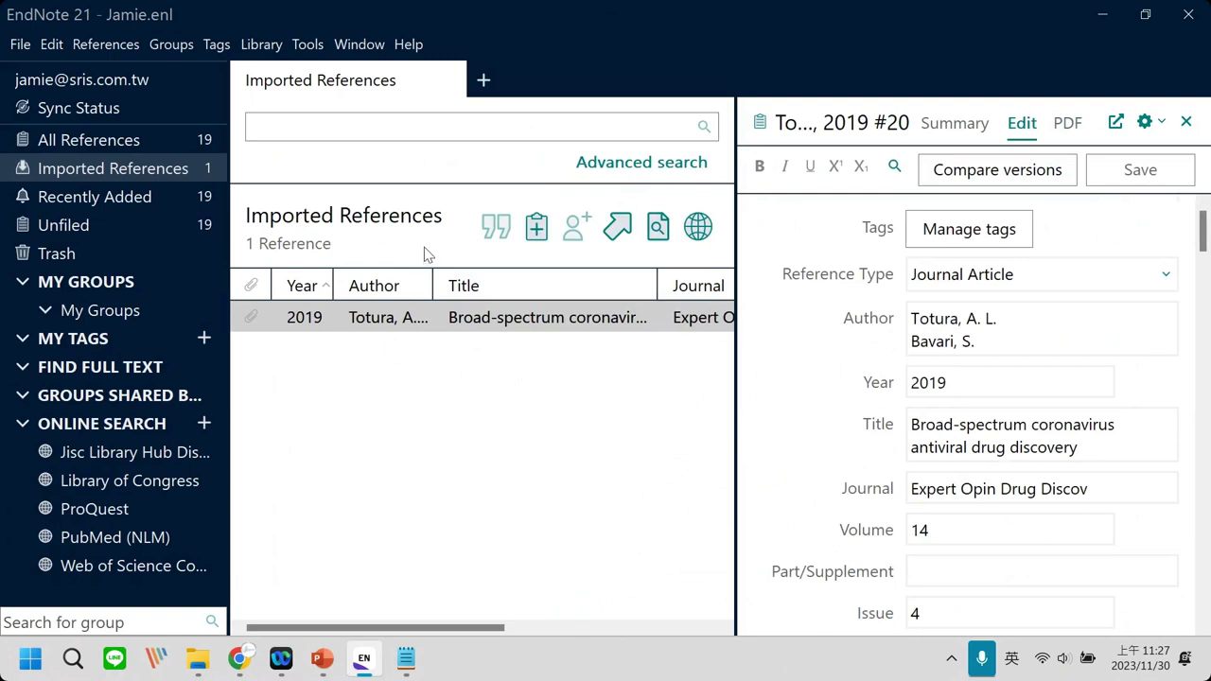
Start importing a folder of PDFs and browse to the subfolders of EndNote_PDF inside CA_EndNote on drive JMI (E:).
left_click(20, 44)
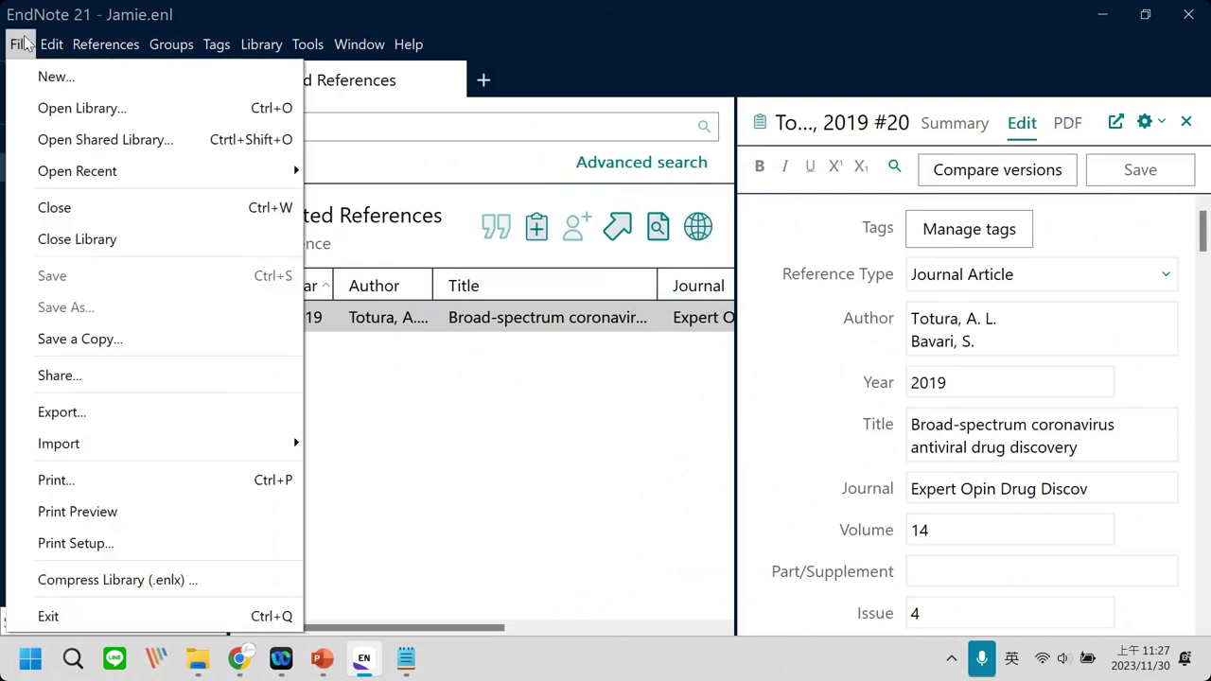
mouse_move(59, 445)
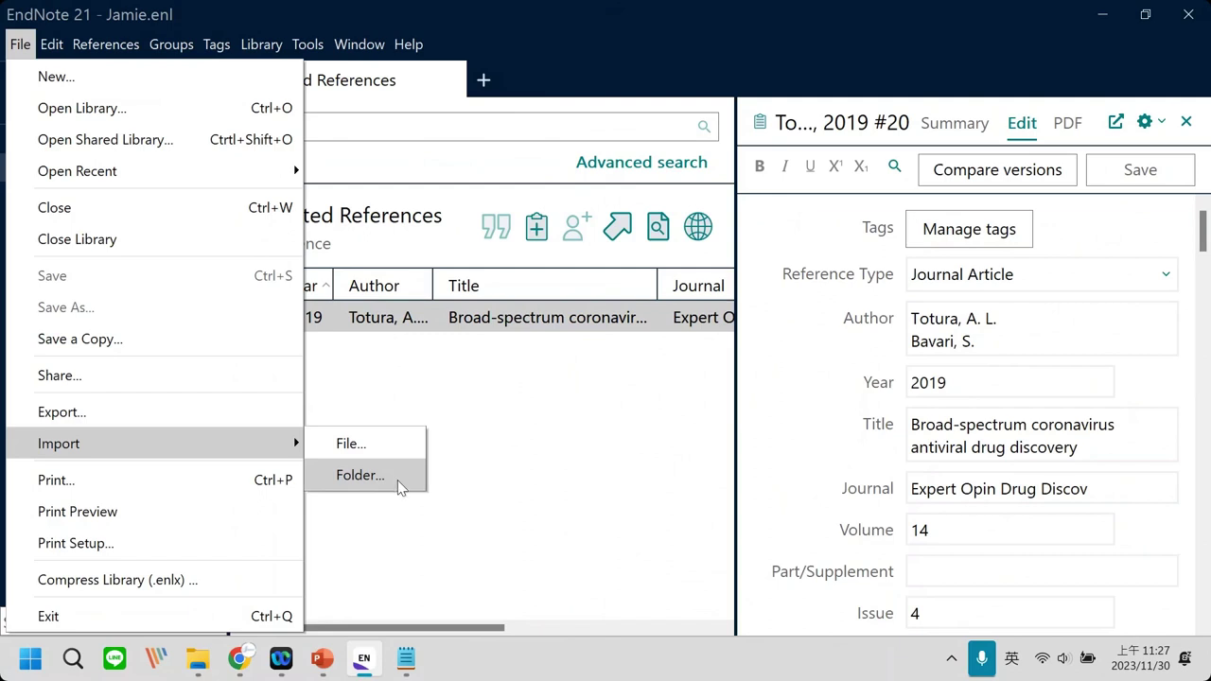
left_click(398, 475)
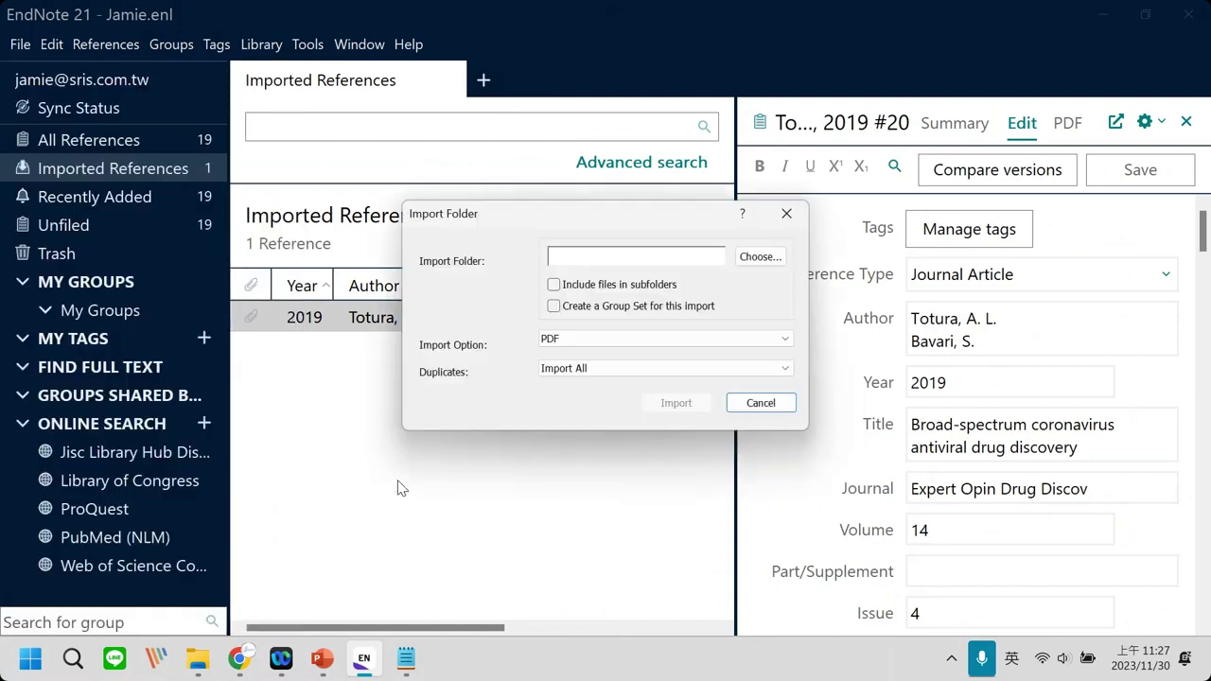
left_click(770, 259)
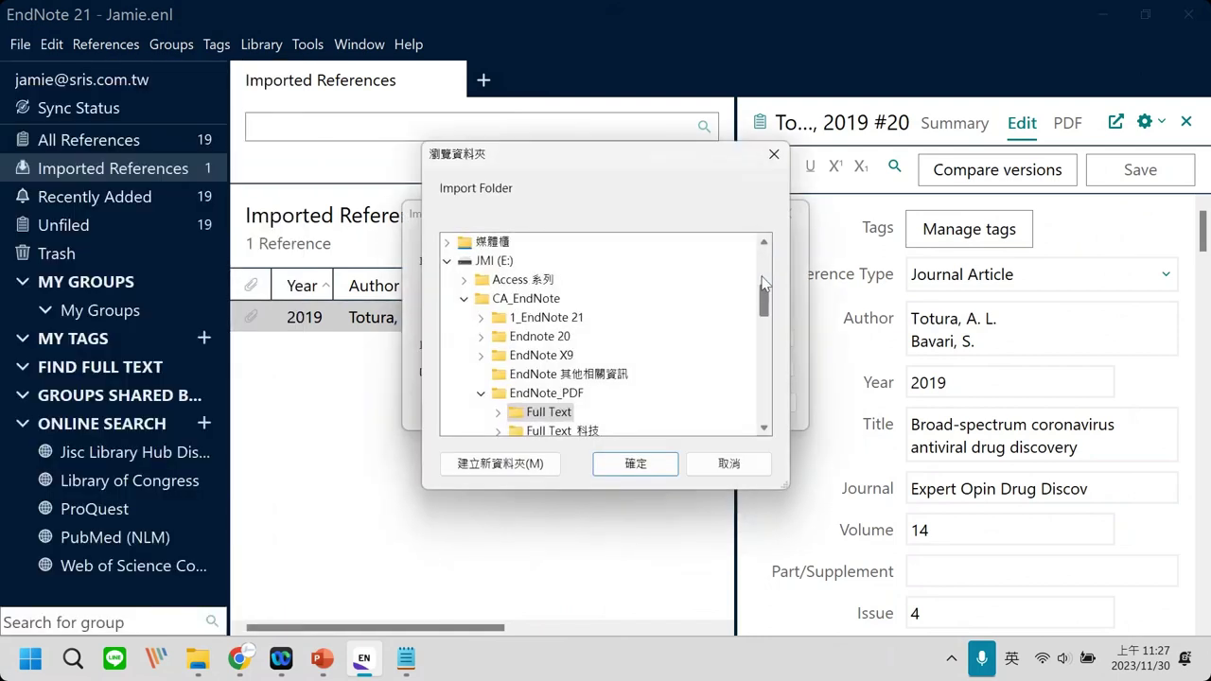
left_click_drag(765, 305, 769, 324)
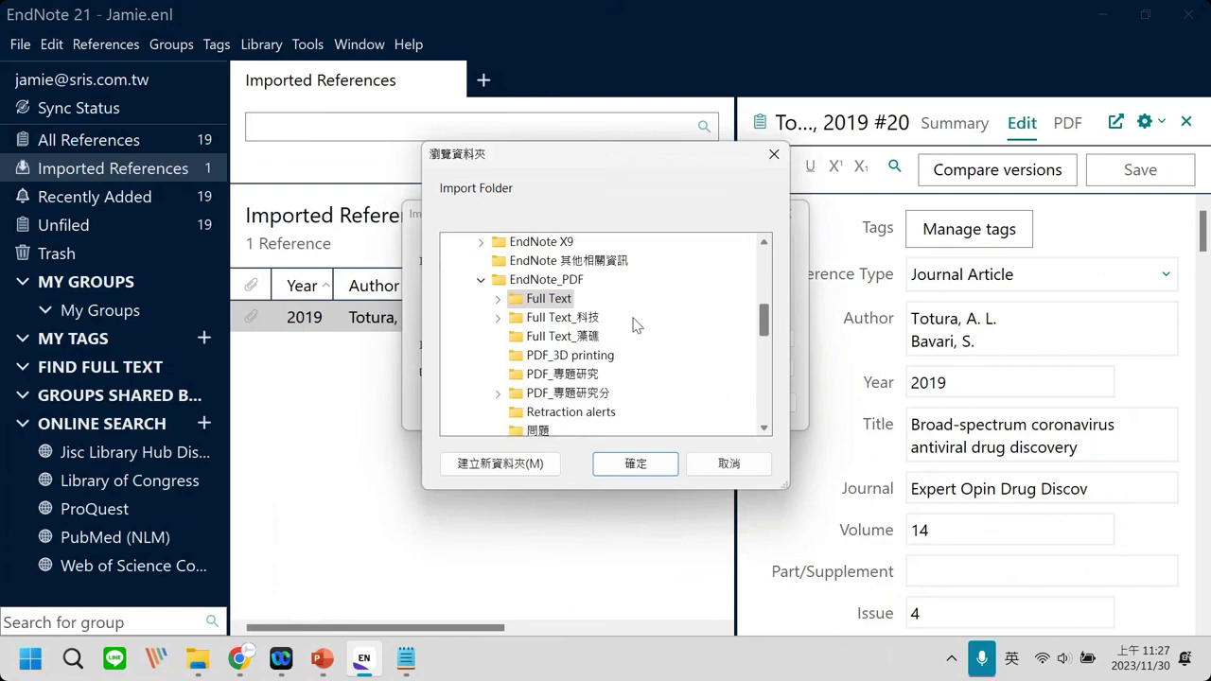
Choose the Full Text folder inside EndNote_PDF, which holds the 3D printing and coronavirus subfolders, as the import folder.
left_click(498, 299)
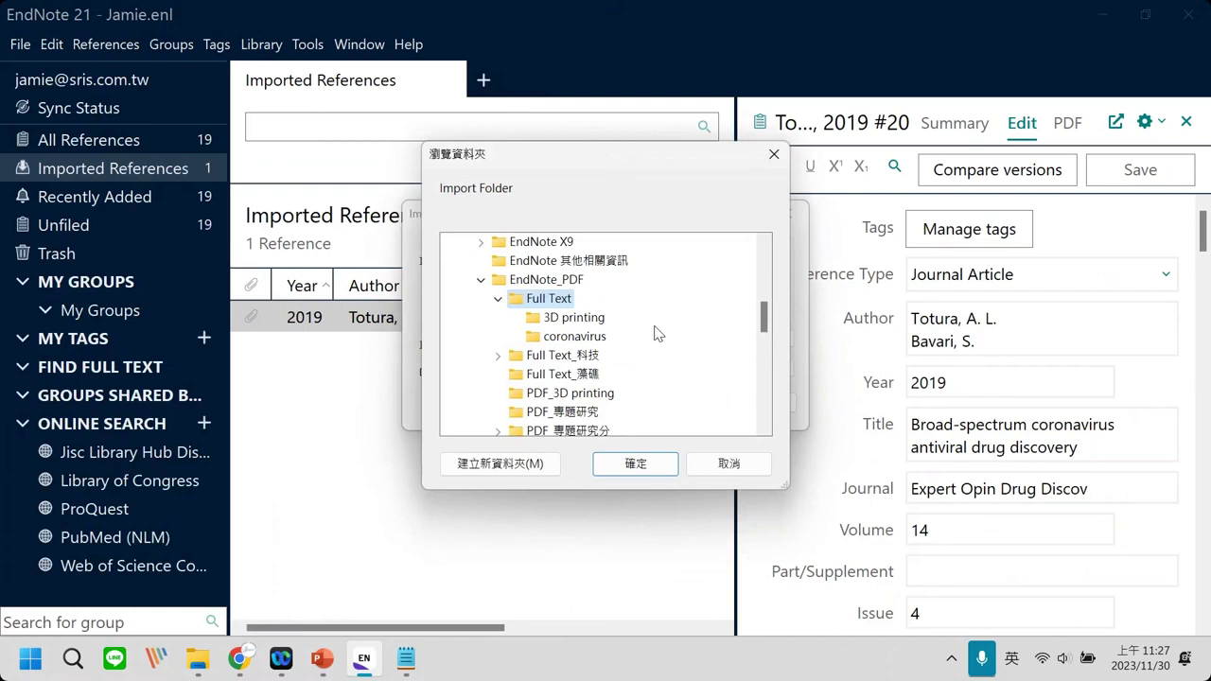
left_click(572, 319)
left_click(588, 338)
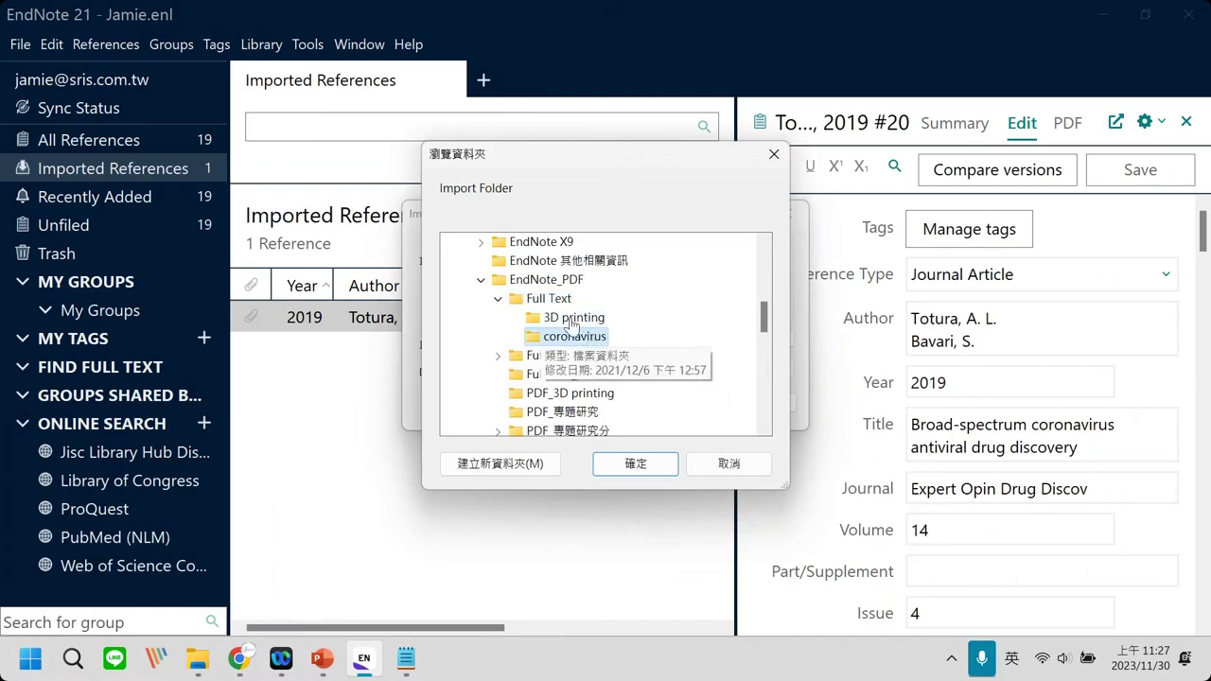
left_click(545, 298)
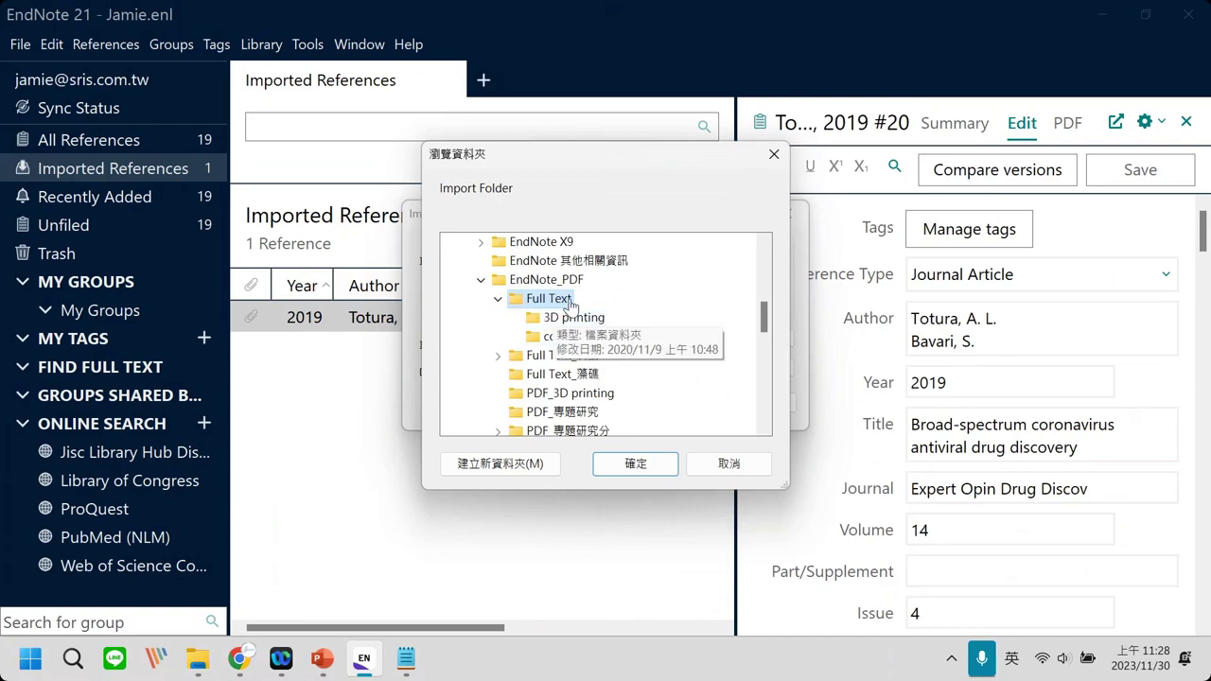
left_click(660, 469)
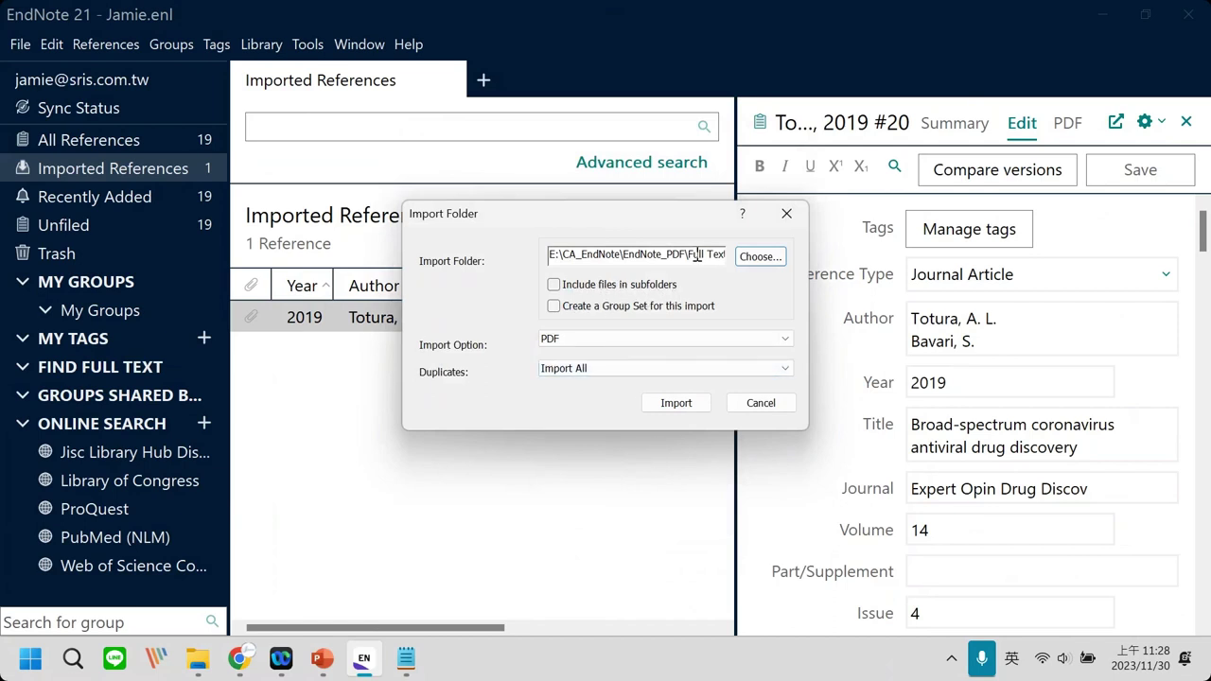
Import the folder's PDFs with subfolder files included, a group set created, the PDF import option and Import All for duplicates.
left_click_drag(687, 256, 726, 256)
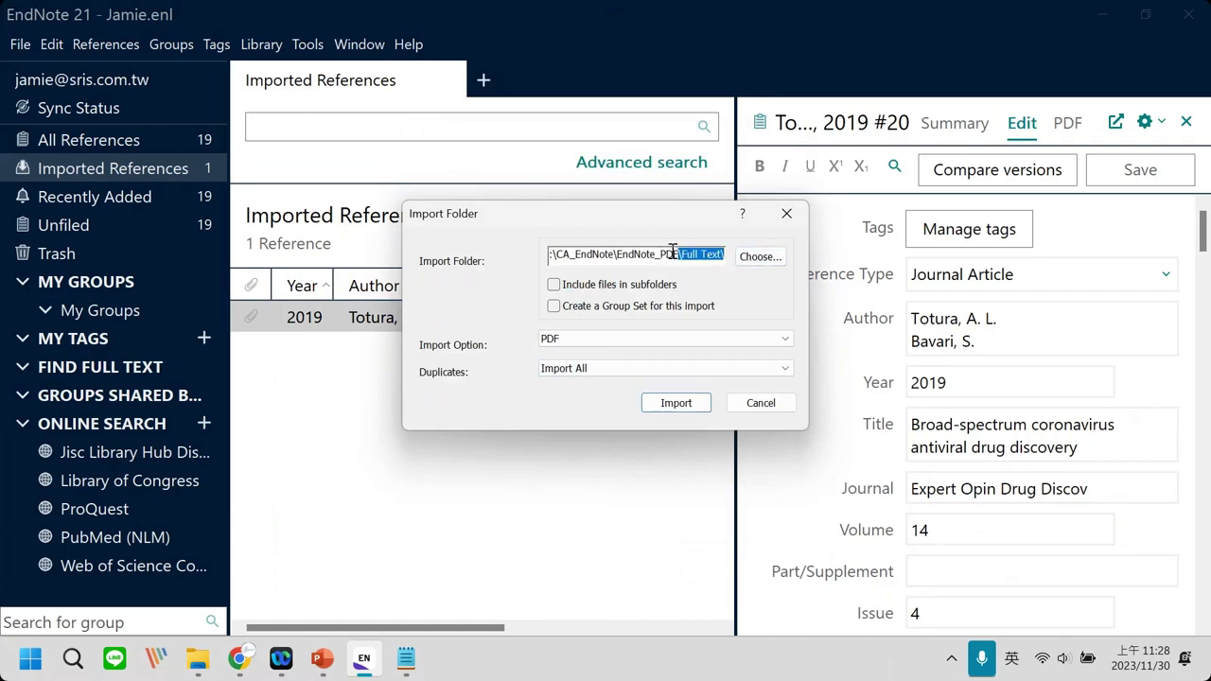
left_click(684, 256)
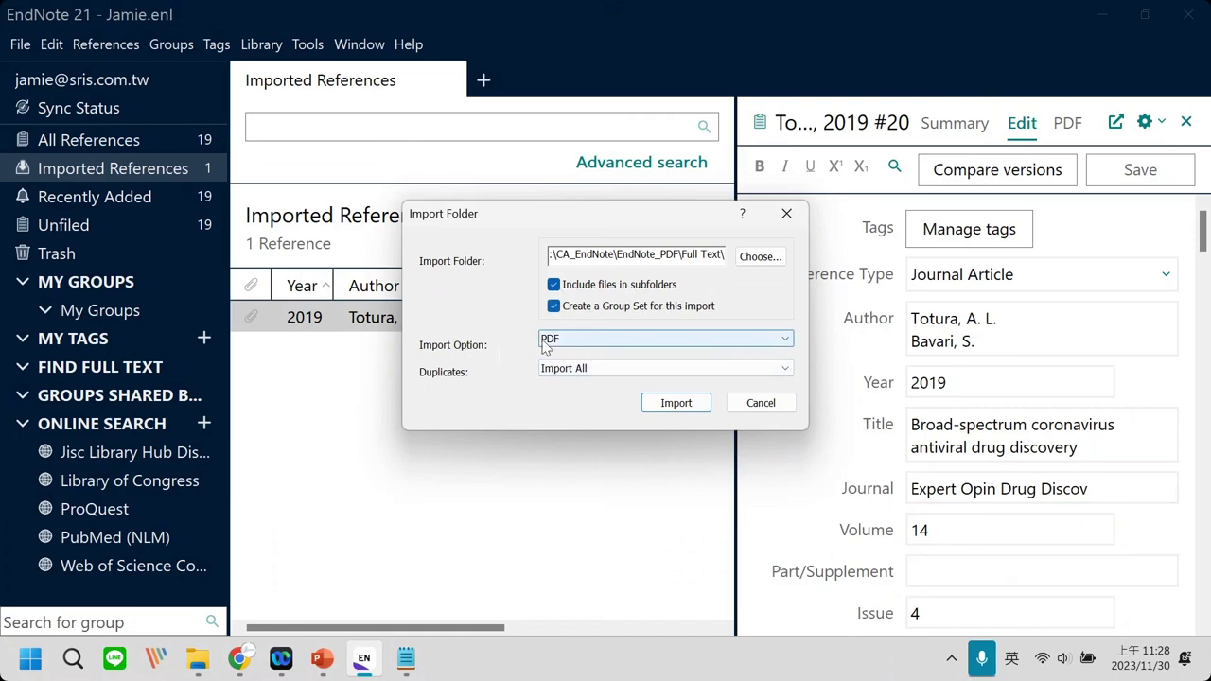
left_click(676, 403)
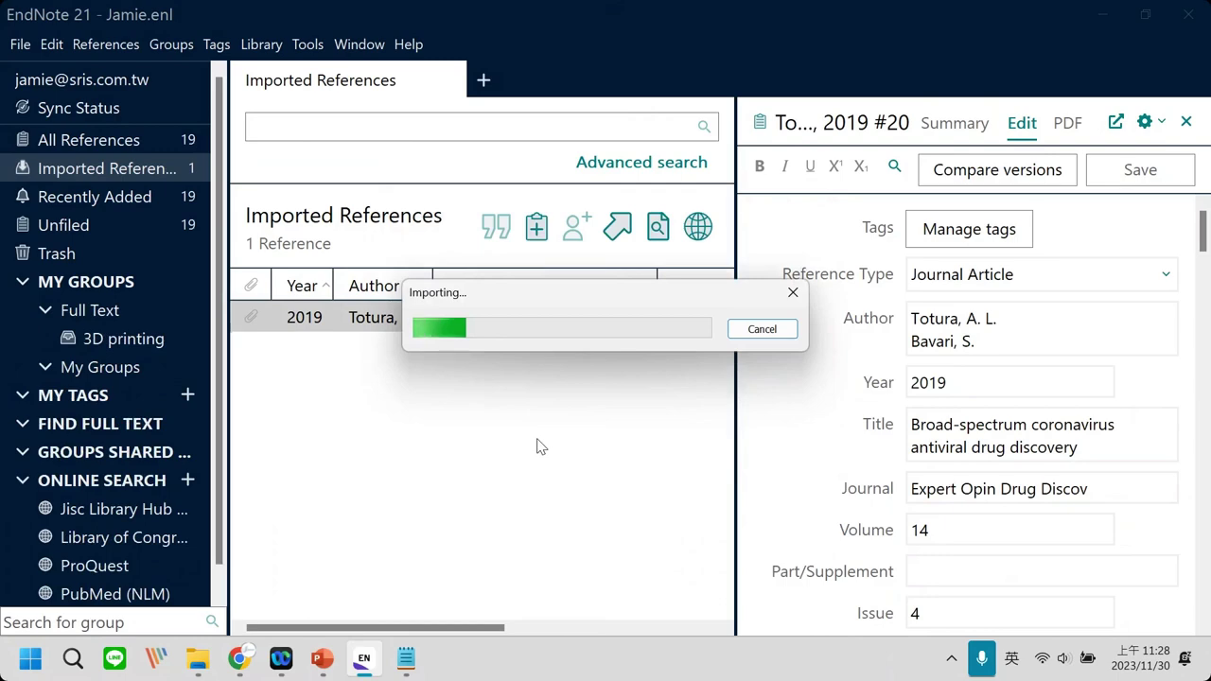
Switch to the PowerPoint deck, find slide 87 about PDF import (資料匯入 – PDF匯入) and present it as a slide show.
left_click(321, 658)
left_click(430, 539)
scroll(173, 527, "down", 10)
scroll(173, 528, "down", 8)
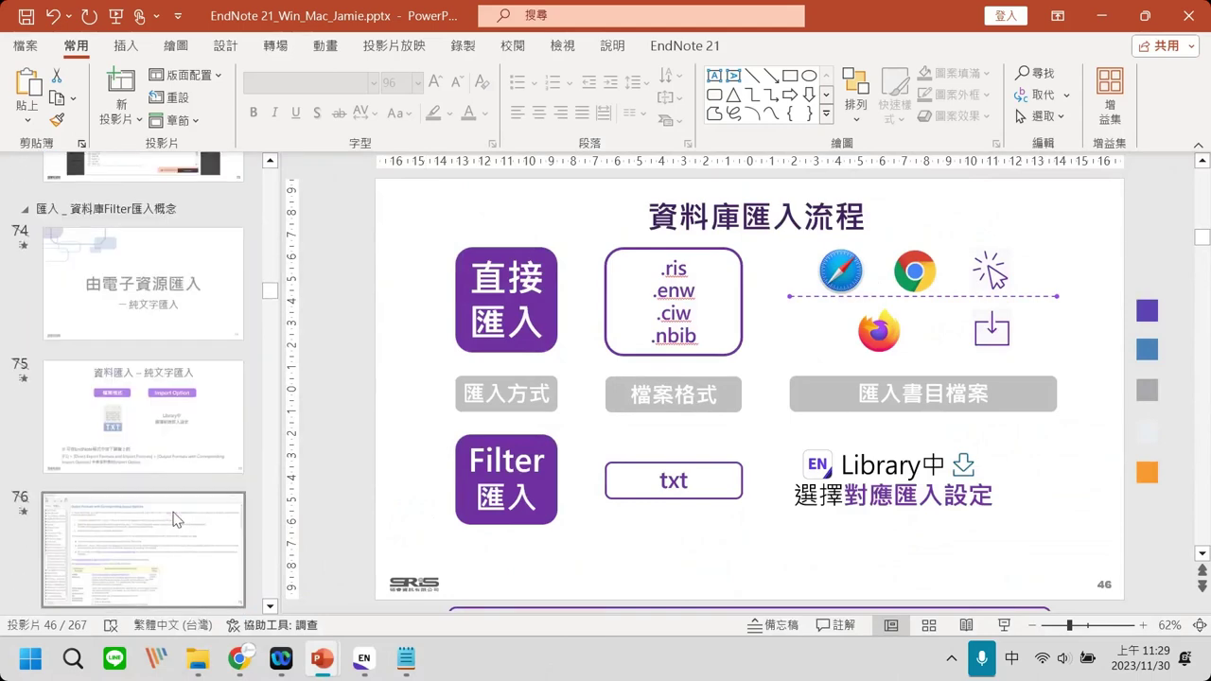
scroll(173, 525, "down", 7)
scroll(175, 517, "down", 3)
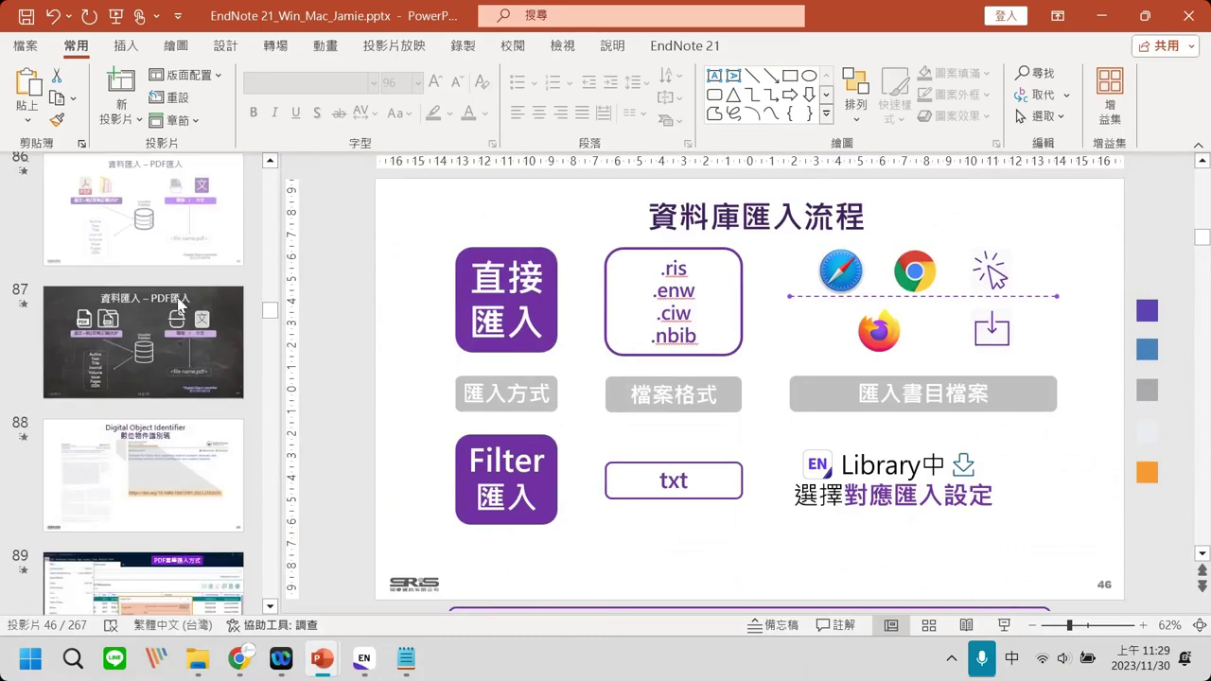
left_click(176, 381)
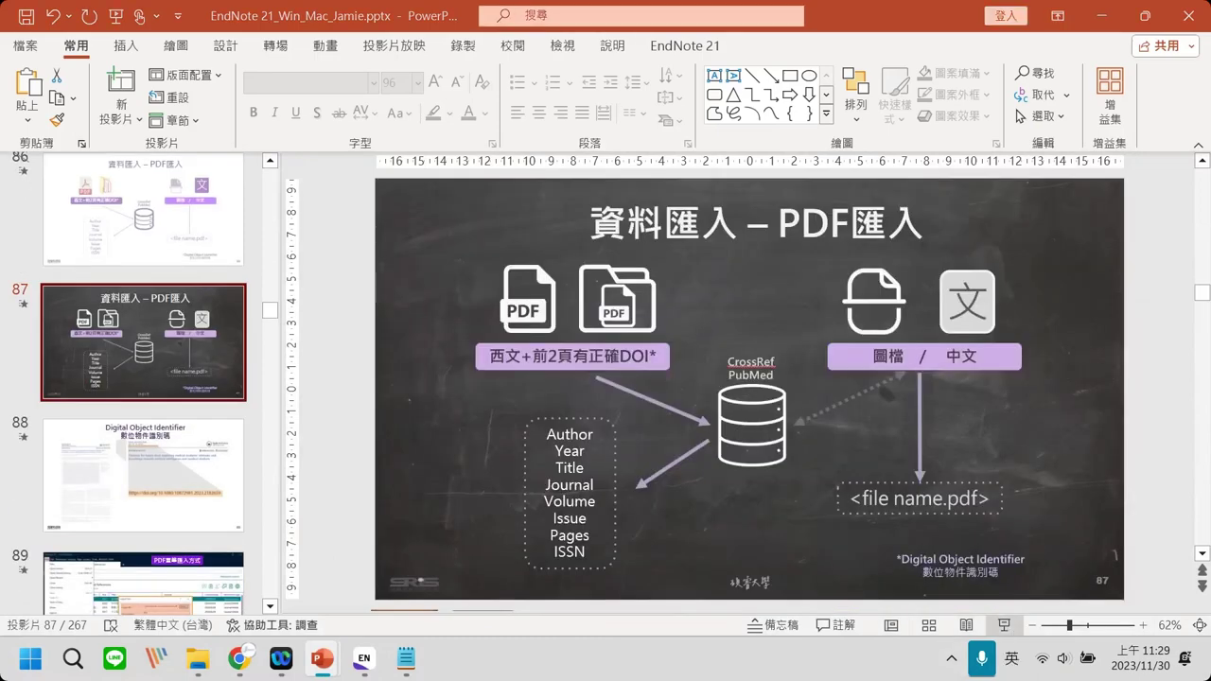
left_click(1008, 627)
left_click(846, 419)
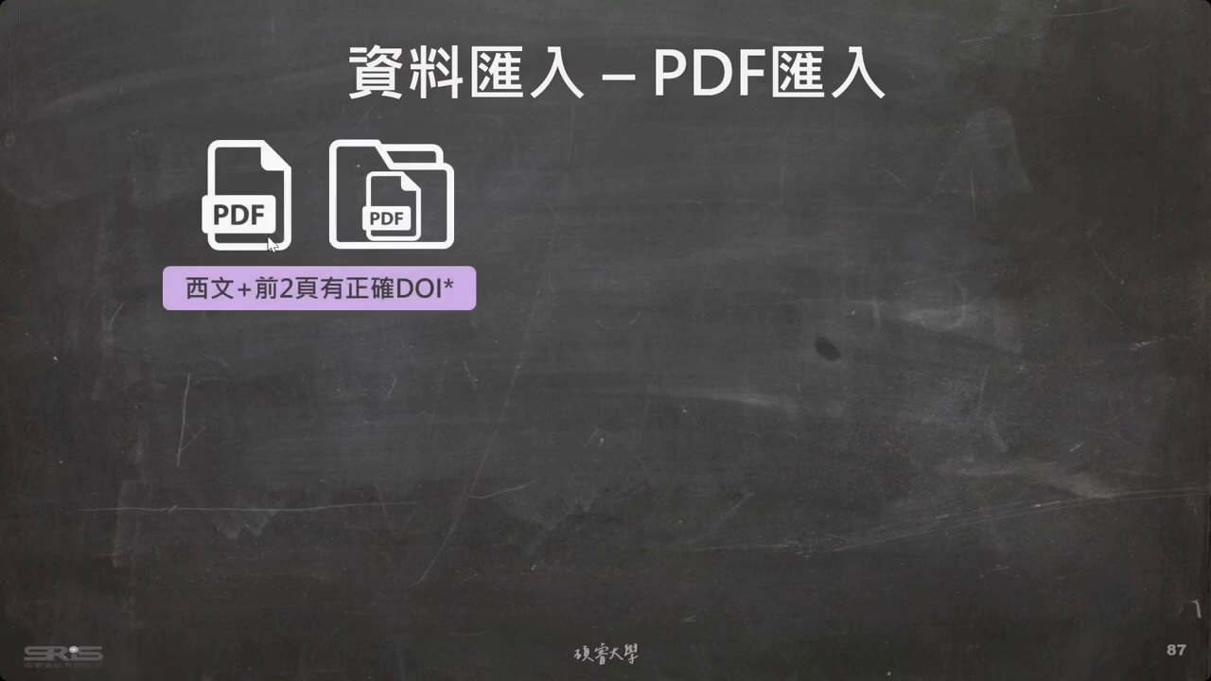
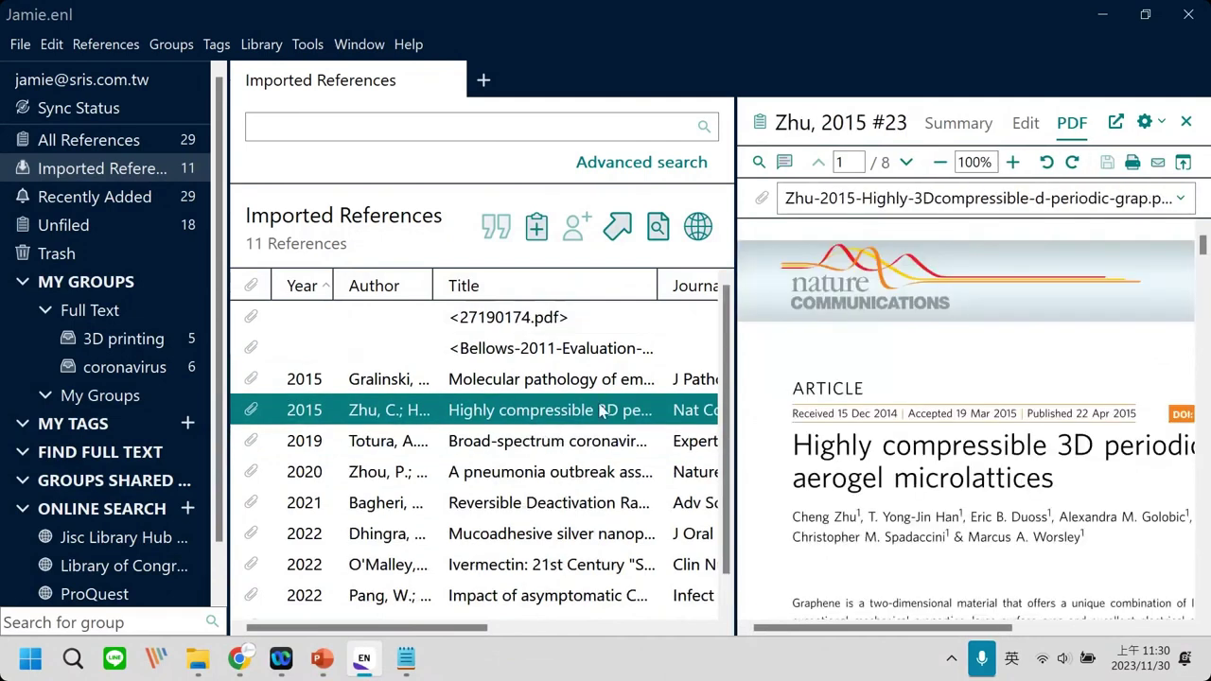
Examine the PDFs of the imported references, including the Reversible Deactivation article and the title area of the Evaluation-of-the-impact study protocol.
key("Up")
left_click(563, 506)
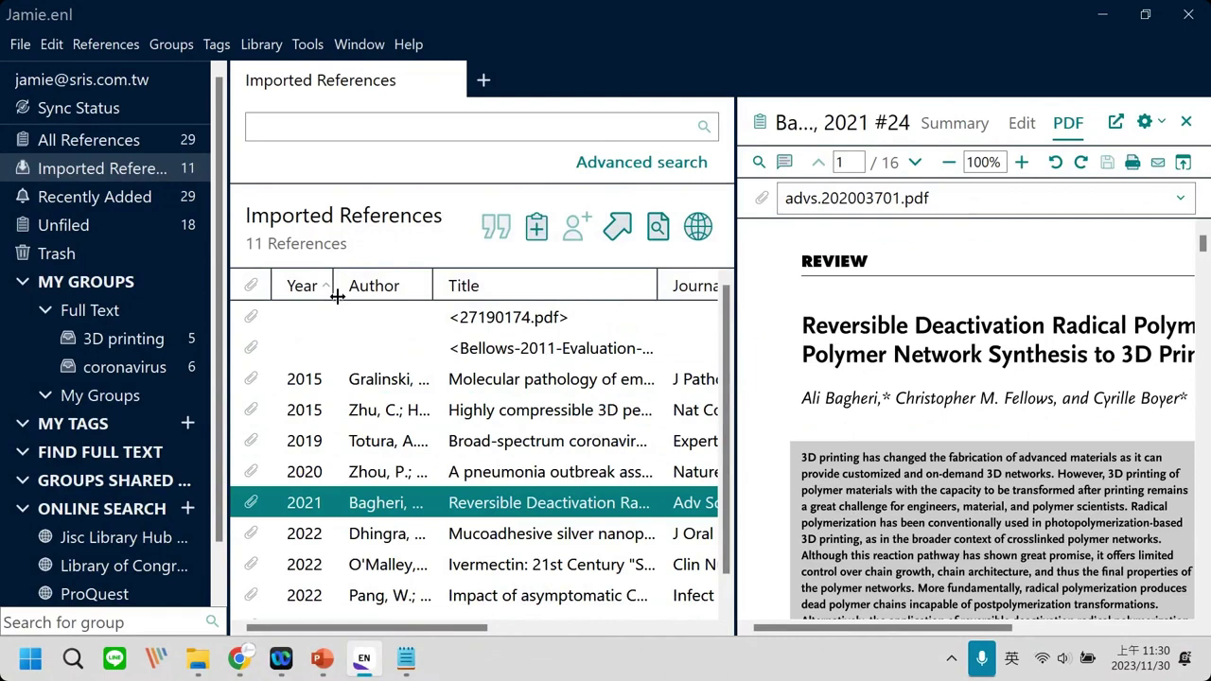
left_click(548, 354)
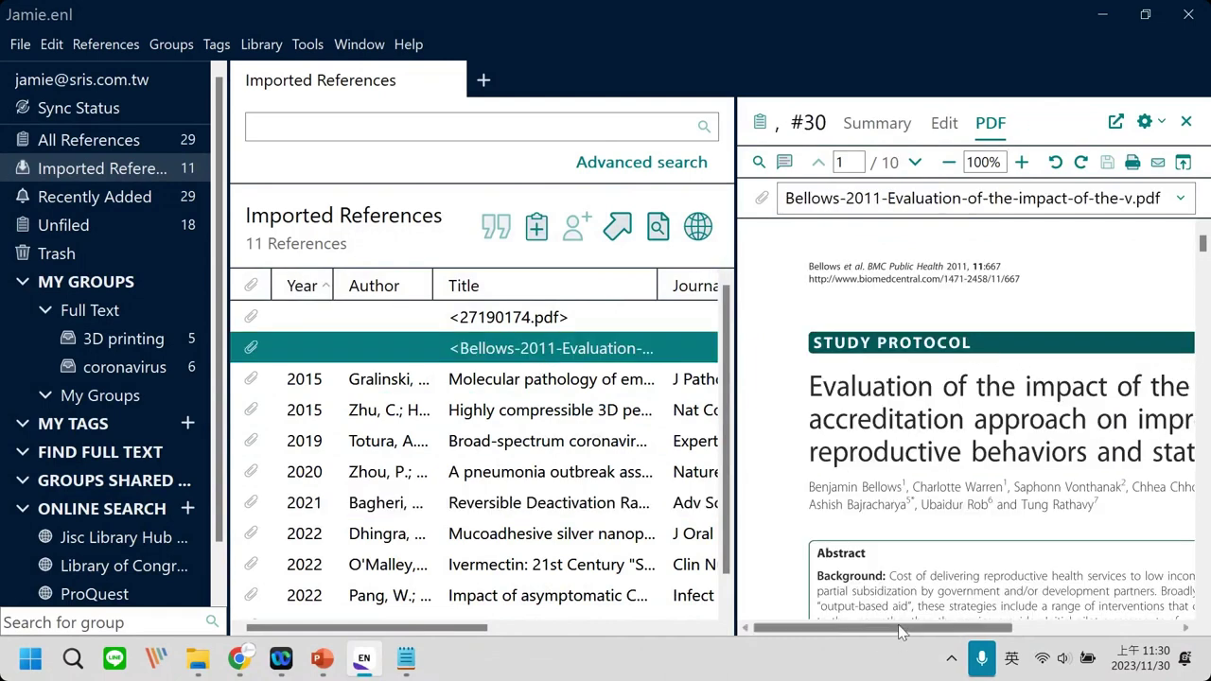
left_click(1097, 627)
left_click_drag(1040, 627, 997, 627)
left_click_drag(811, 383, 1050, 452)
left_click_drag(900, 420, 1056, 426)
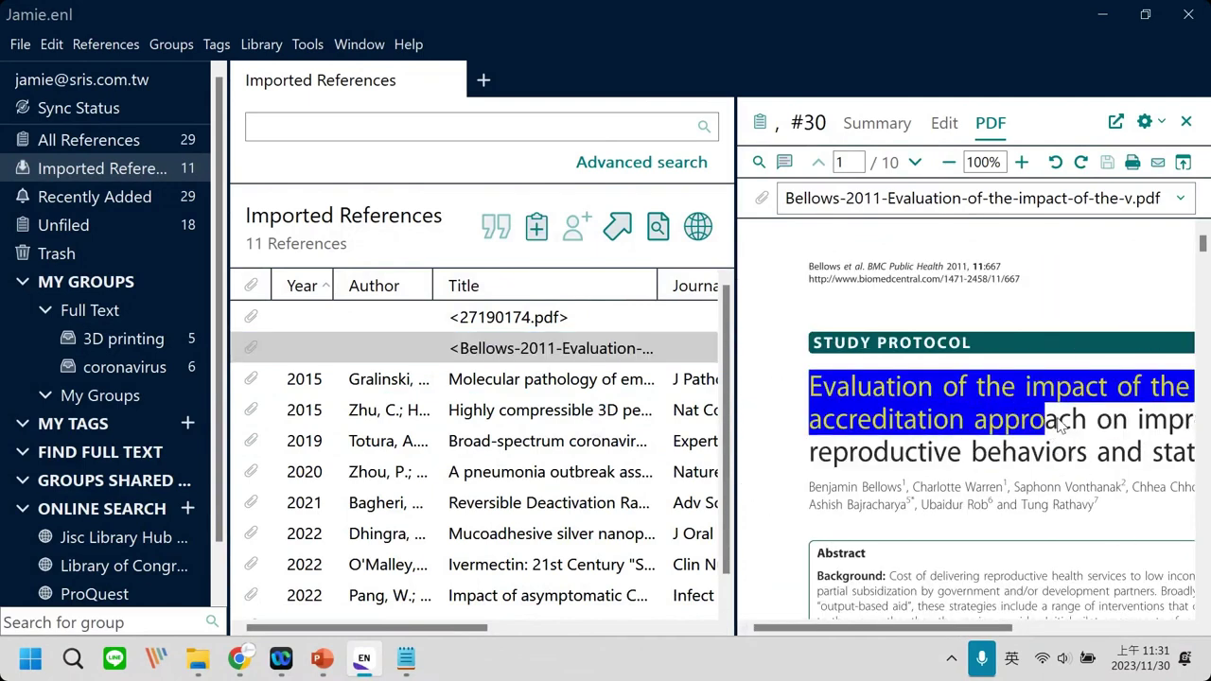
left_click(1060, 423)
scroll(1052, 444, "down", 3)
scroll(1052, 444, "up", 3)
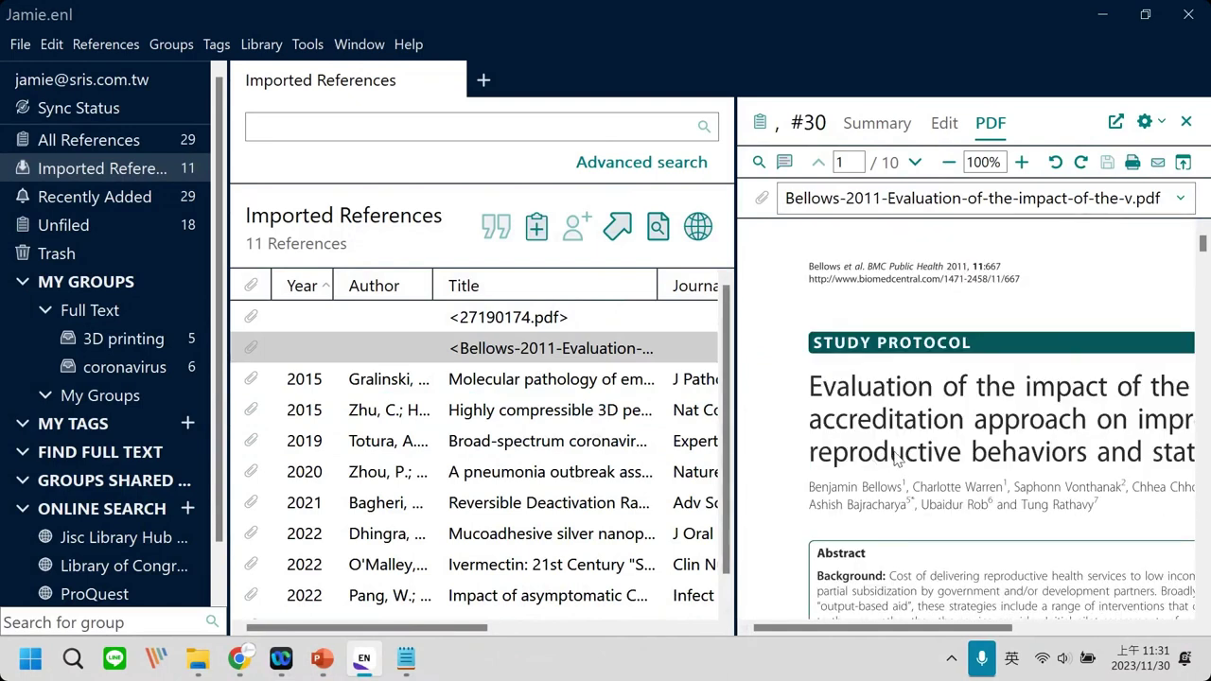
Open the PDF of the 27190174.pdf reference, widen the reading pane and look over the Chinese article's first page.
left_click(556, 320)
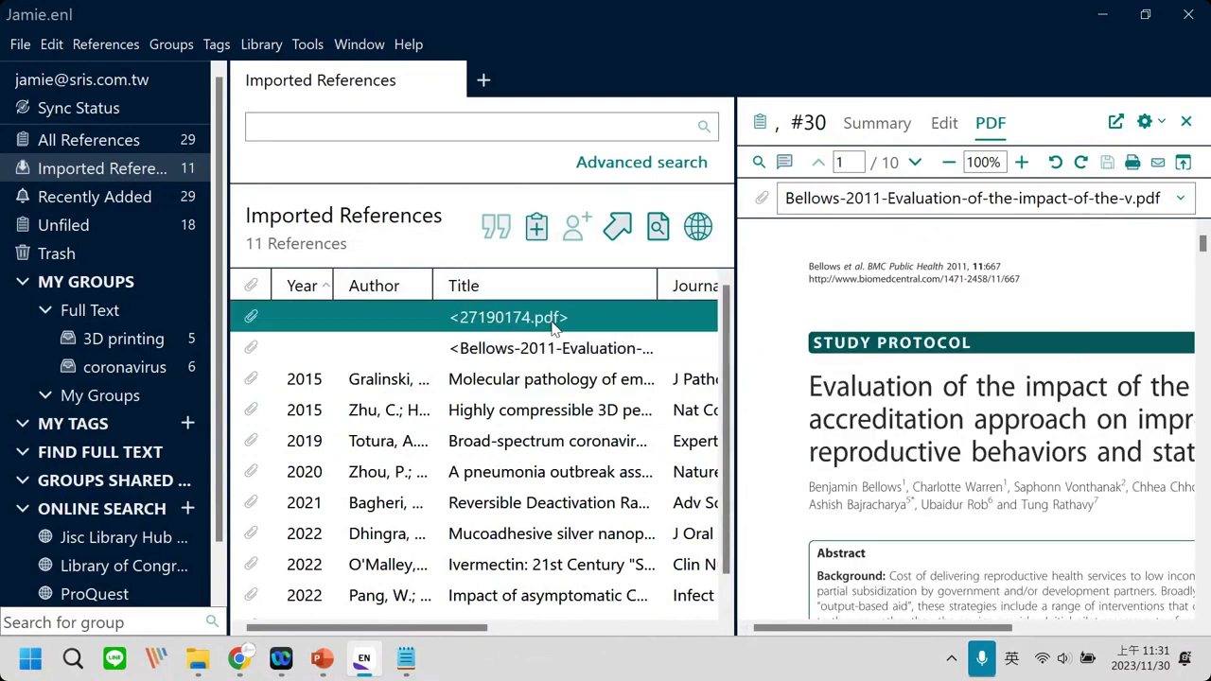
left_click(1099, 630)
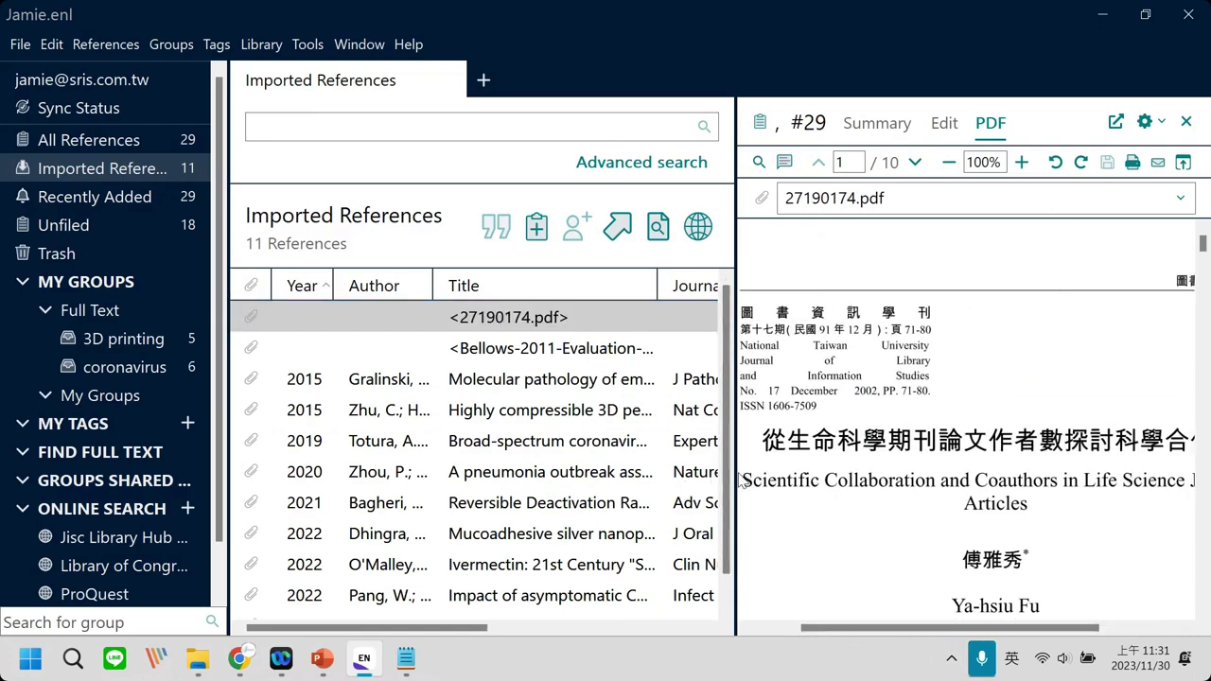
left_click(742, 478)
scroll(747, 470, "down", 5)
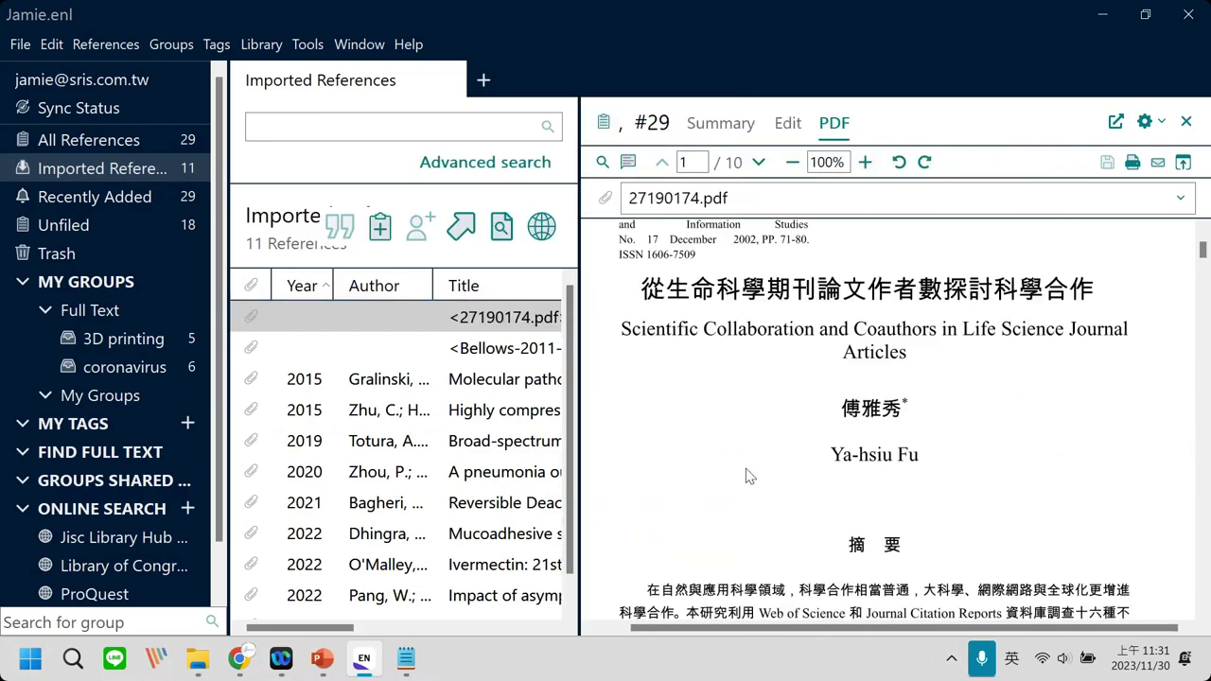
scroll(747, 473, "up", 2)
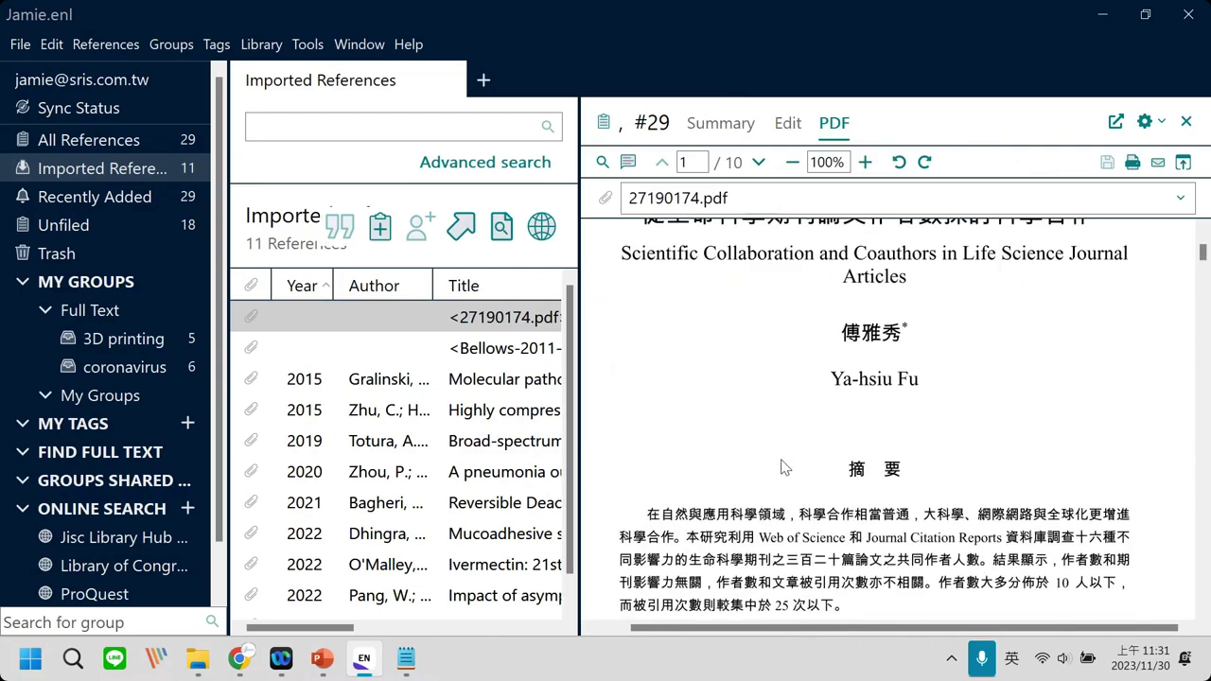
scroll(747, 450, "up", 1)
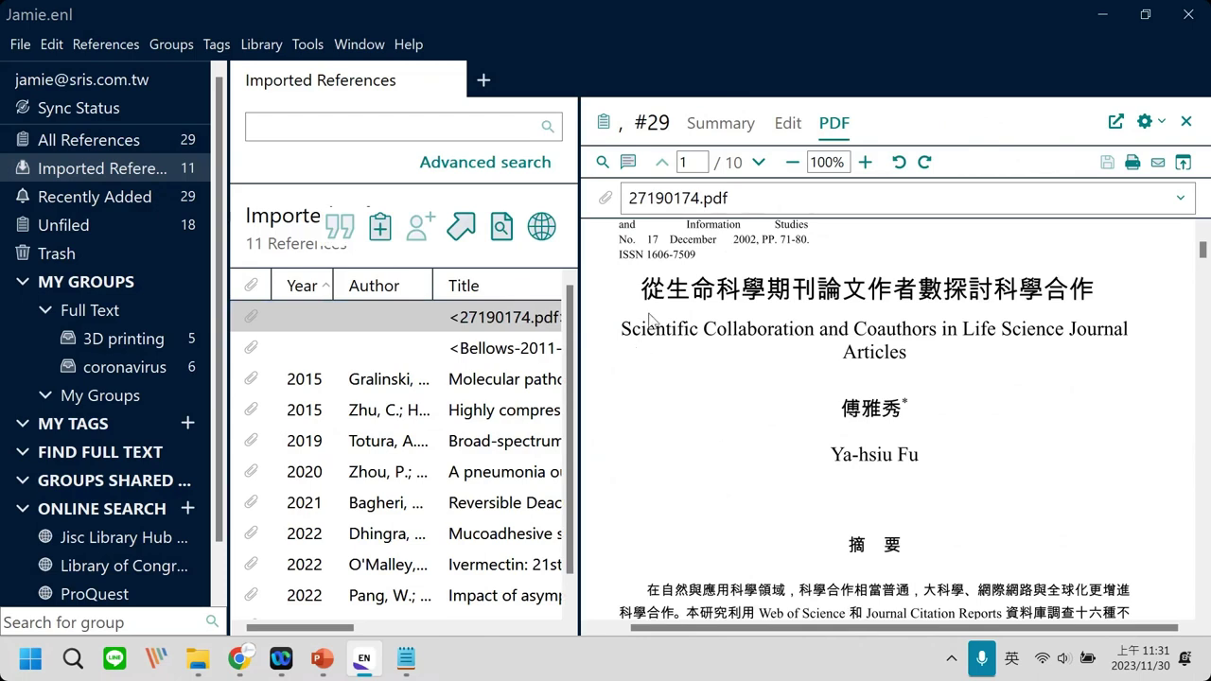
Replace the 27190174.pdf record's title with 從生命科學期刊論文作者數探討科學合作, copied from the PDF.
left_click_drag(631, 288, 1095, 295)
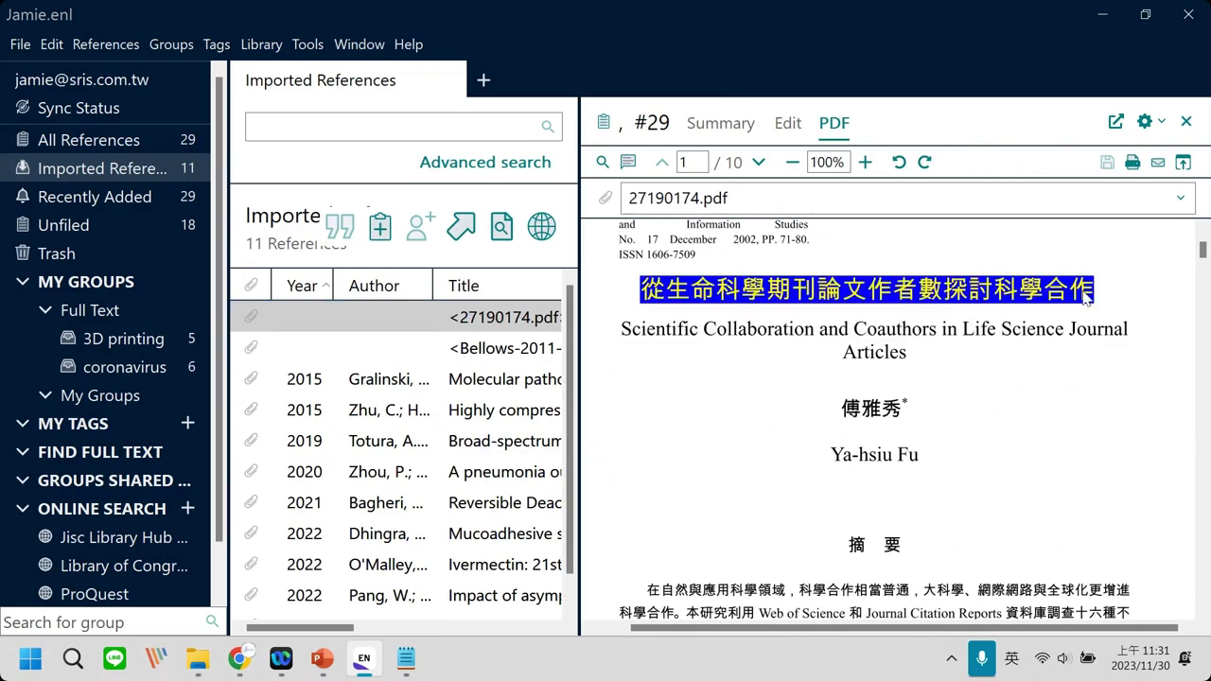
right_click(874, 299)
left_click(913, 16)
left_click(797, 123)
triple_click(766, 402)
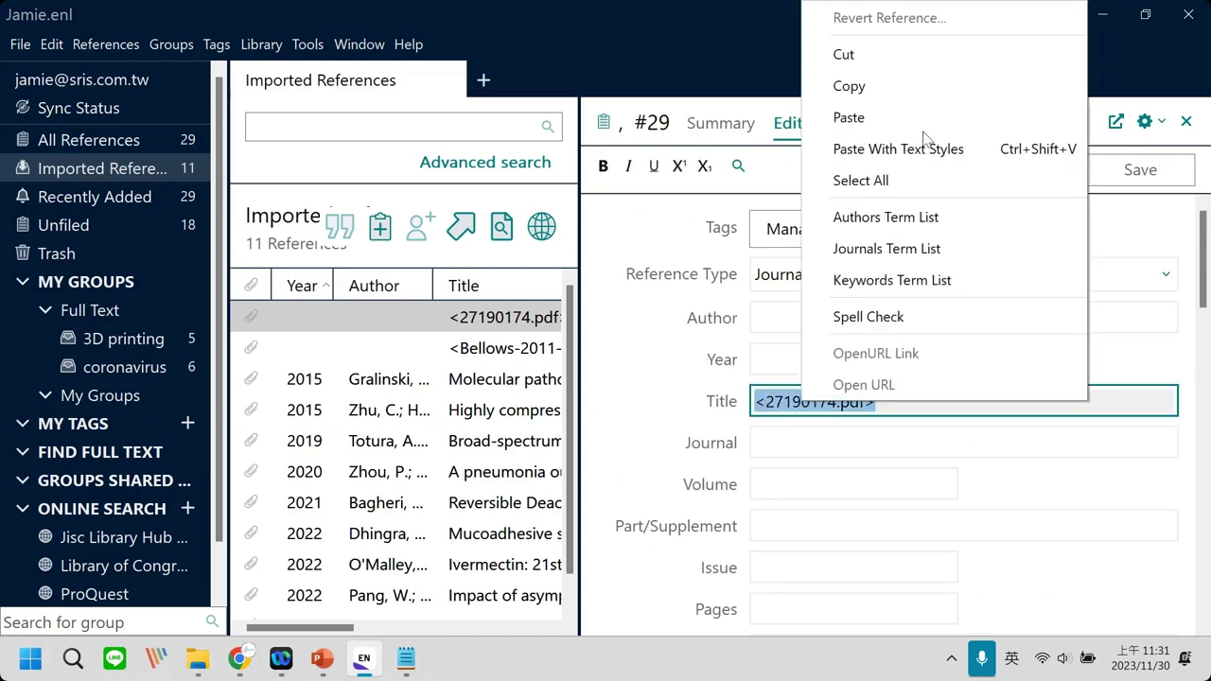
right_click(803, 402)
left_click(889, 120)
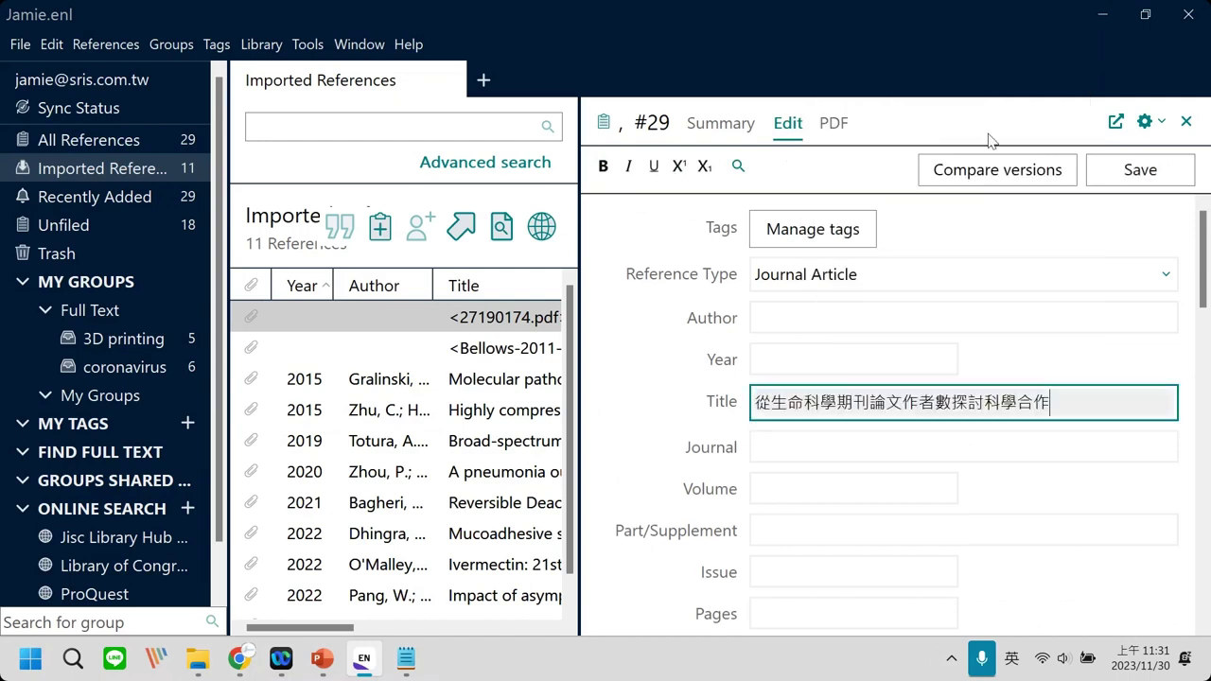
Copy the author's Chinese name from the PDF into the record's Author field.
left_click(833, 123)
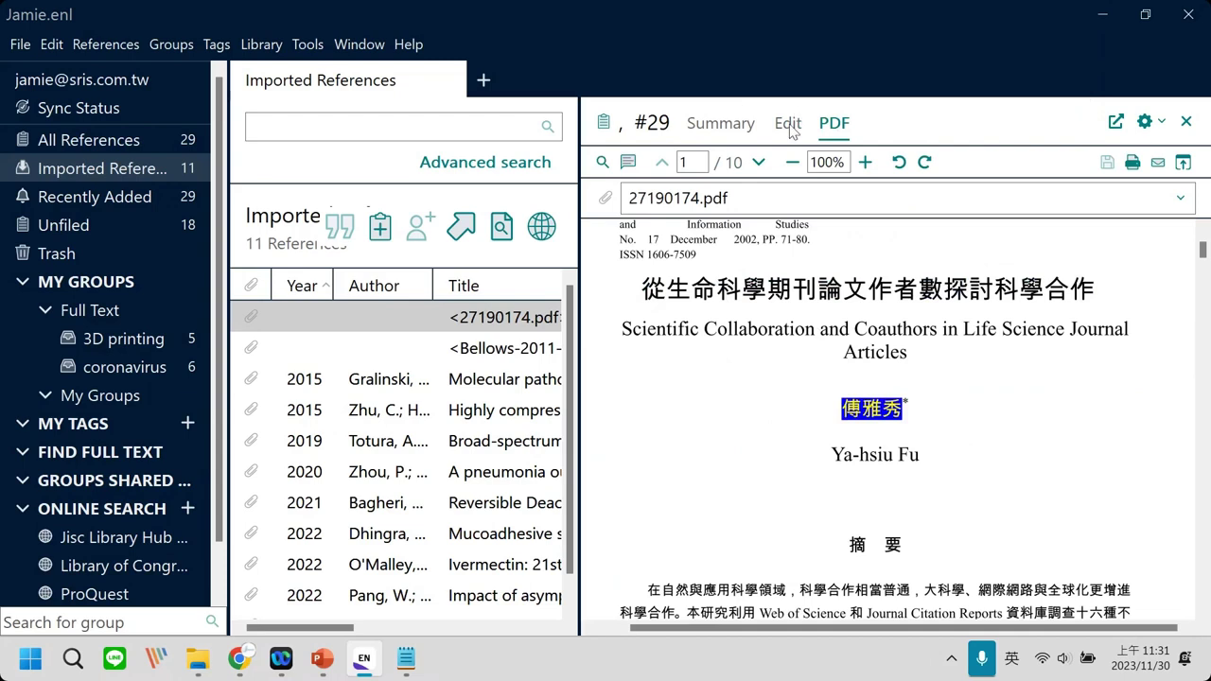
left_click(791, 125)
left_click(770, 323)
key("ctrl+v")
Copy the journal name from the PDF header into the Journal field and remove its spaces so it reads 圖書資訊學刊.
left_click(833, 123)
scroll(804, 260, "up", 2)
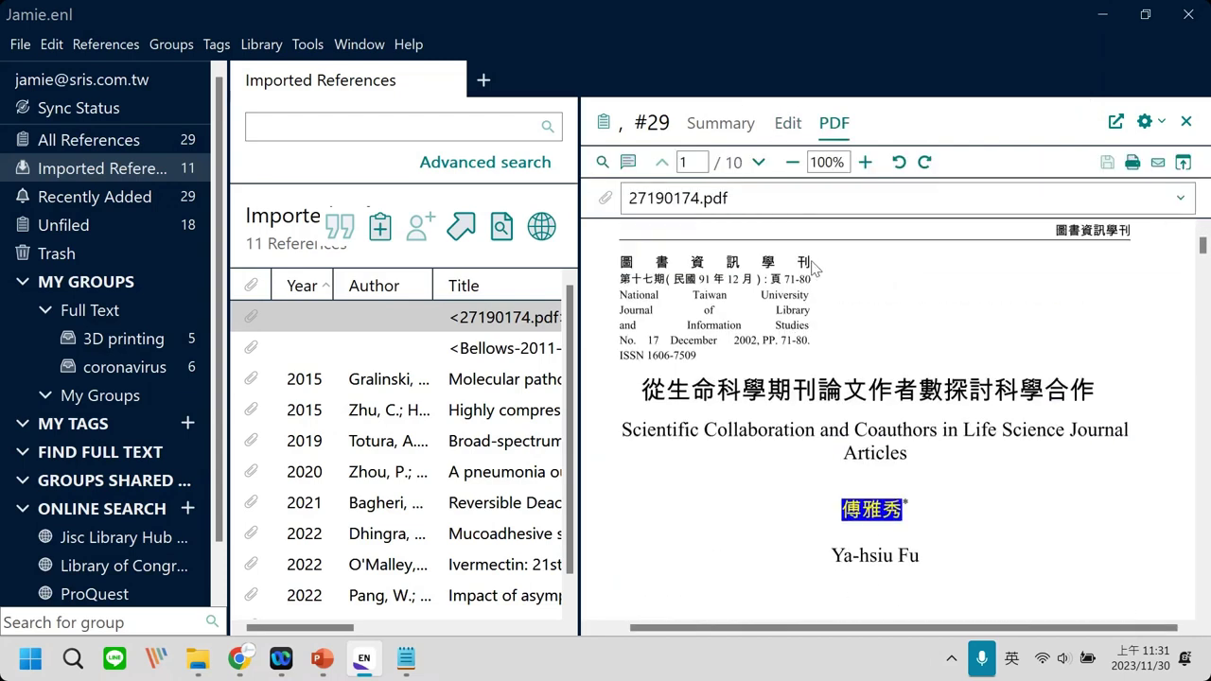
left_click_drag(814, 265, 619, 267)
left_click(786, 126)
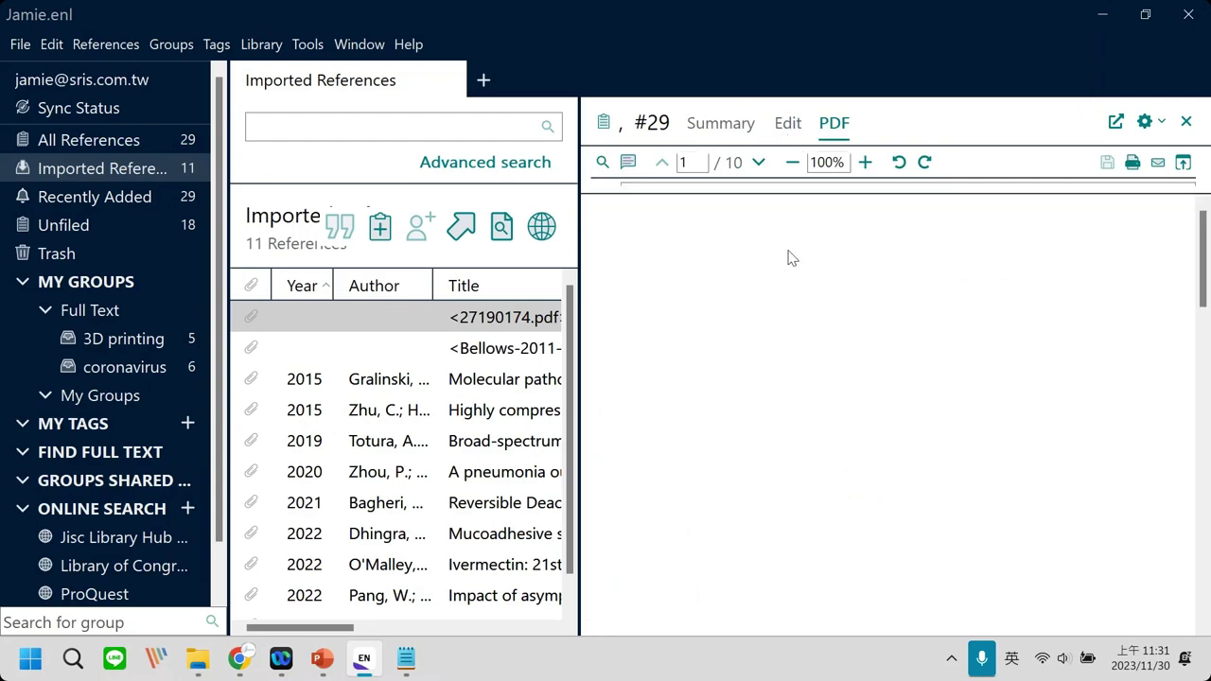
left_click(805, 451)
key("ctrl+v")
left_click(799, 451)
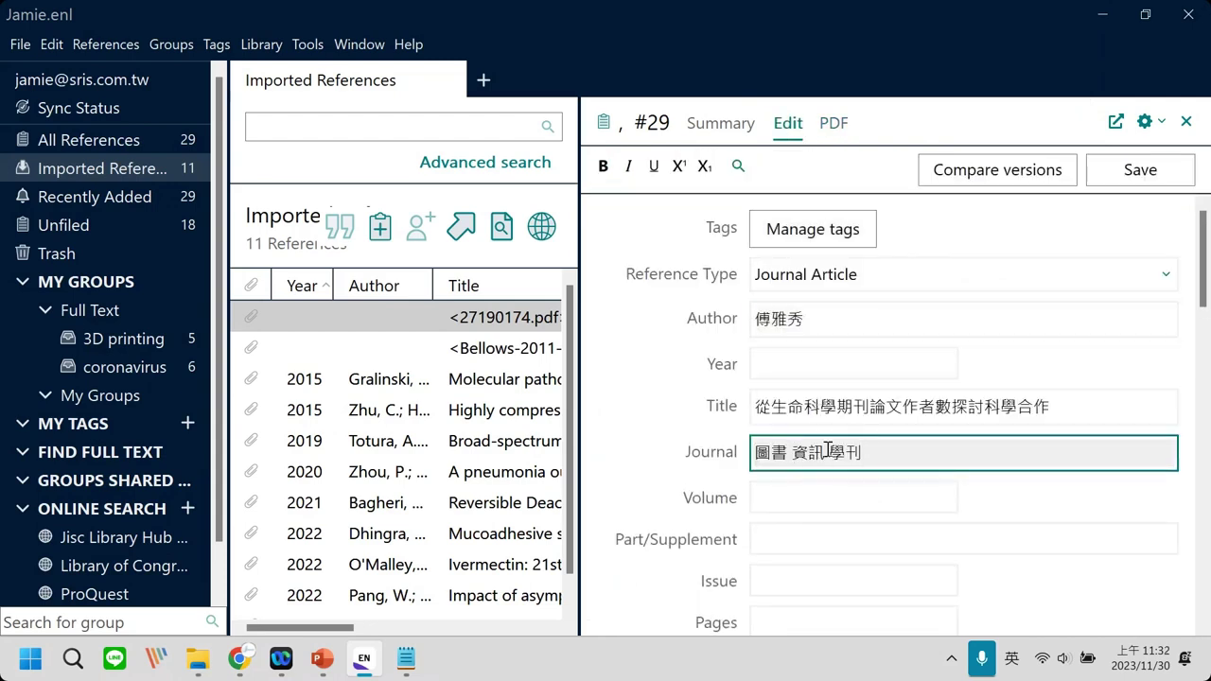
key("BackSpace")
left_click(825, 451)
key("BackSpace")
Set the record's year to 2002 and save the reference.
left_click(841, 378)
type("2")
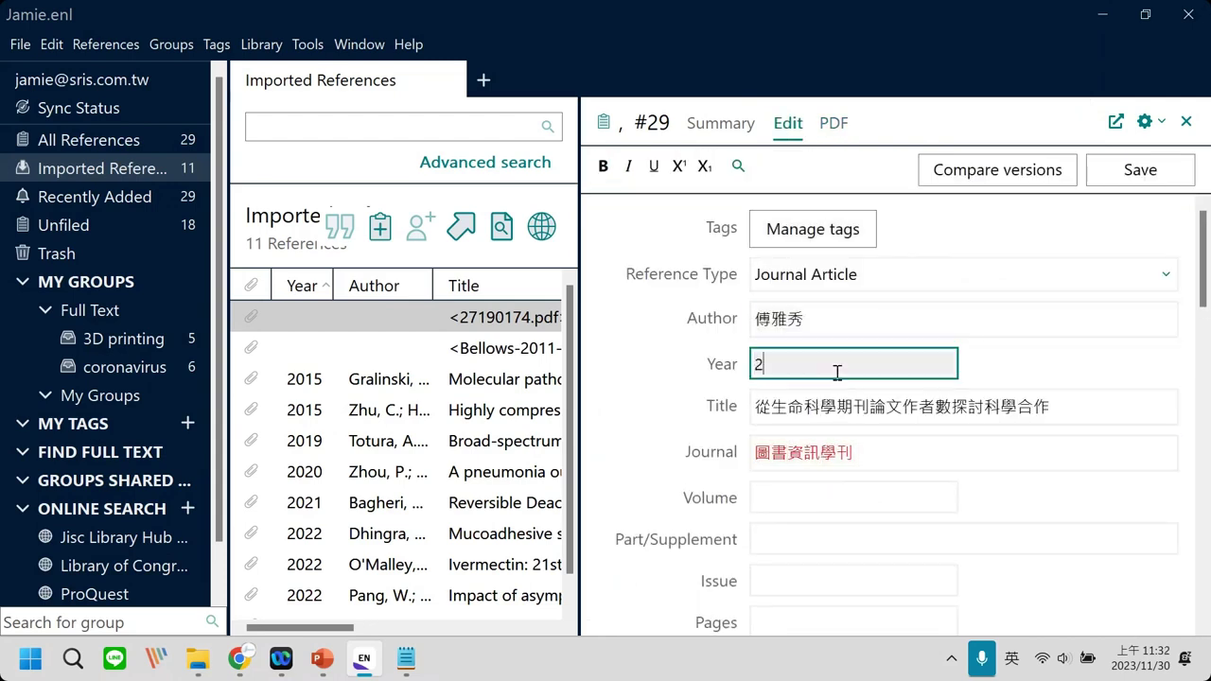
type("002")
left_click(1142, 176)
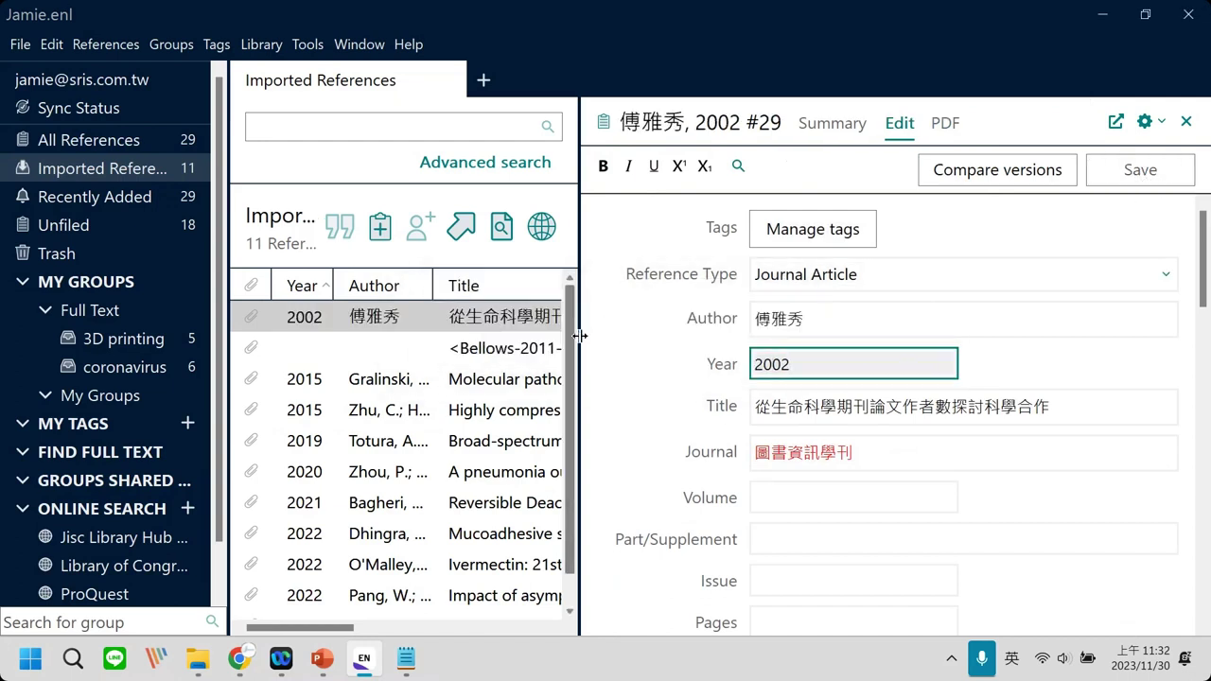
Widen the reference list again and check the completed record's PDF against its edited fields.
left_click_drag(681, 337, 850, 338)
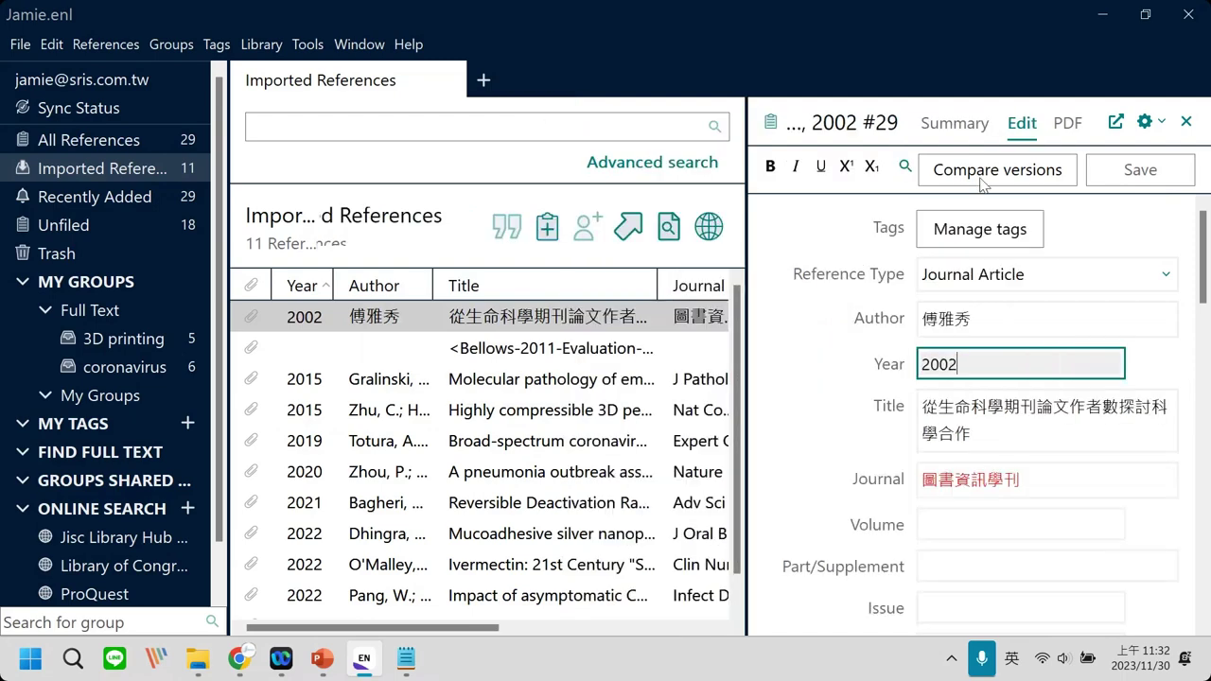
left_click(1066, 123)
left_click(1020, 125)
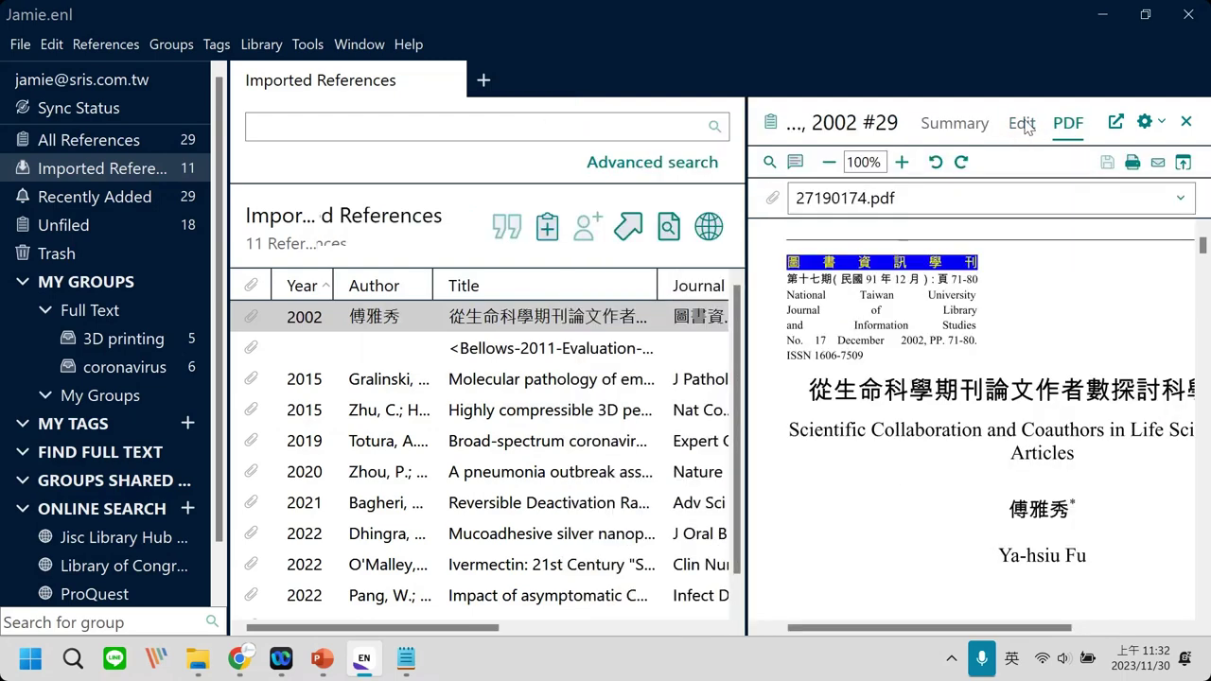
left_click(1024, 124)
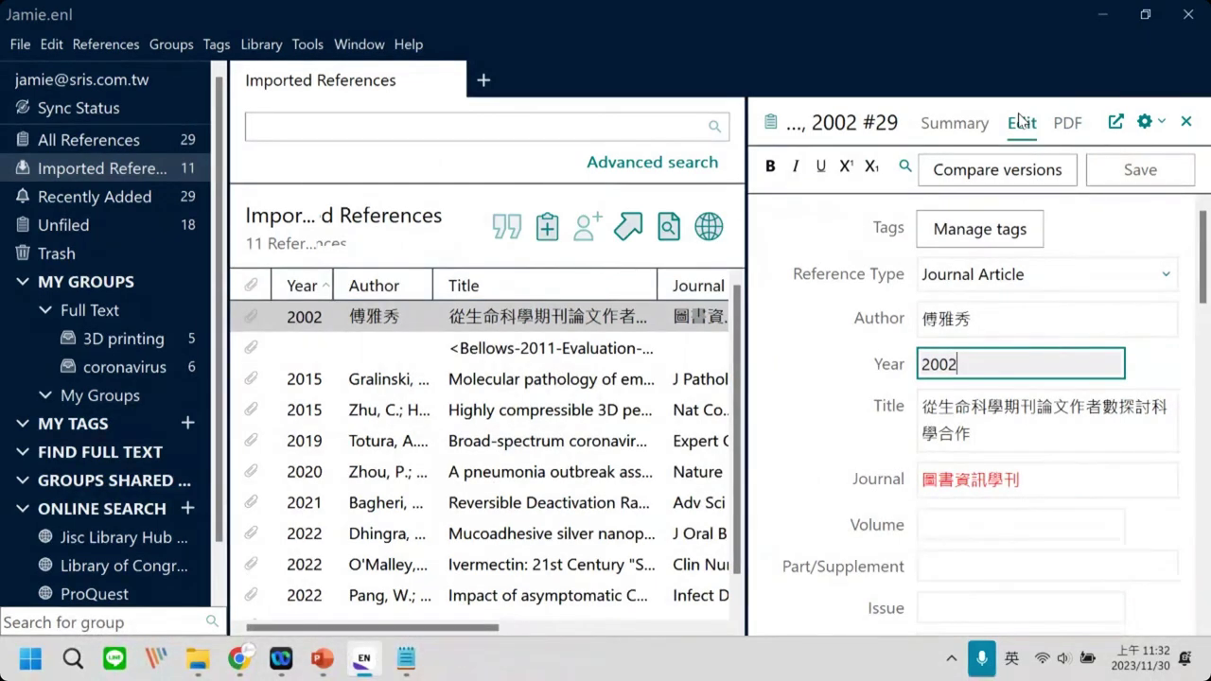
Open the attached PDF of the incomplete 2011 Evaluation-of-the-impact record and copy the biomedcentral.com article URL from its header.
right_click(571, 348)
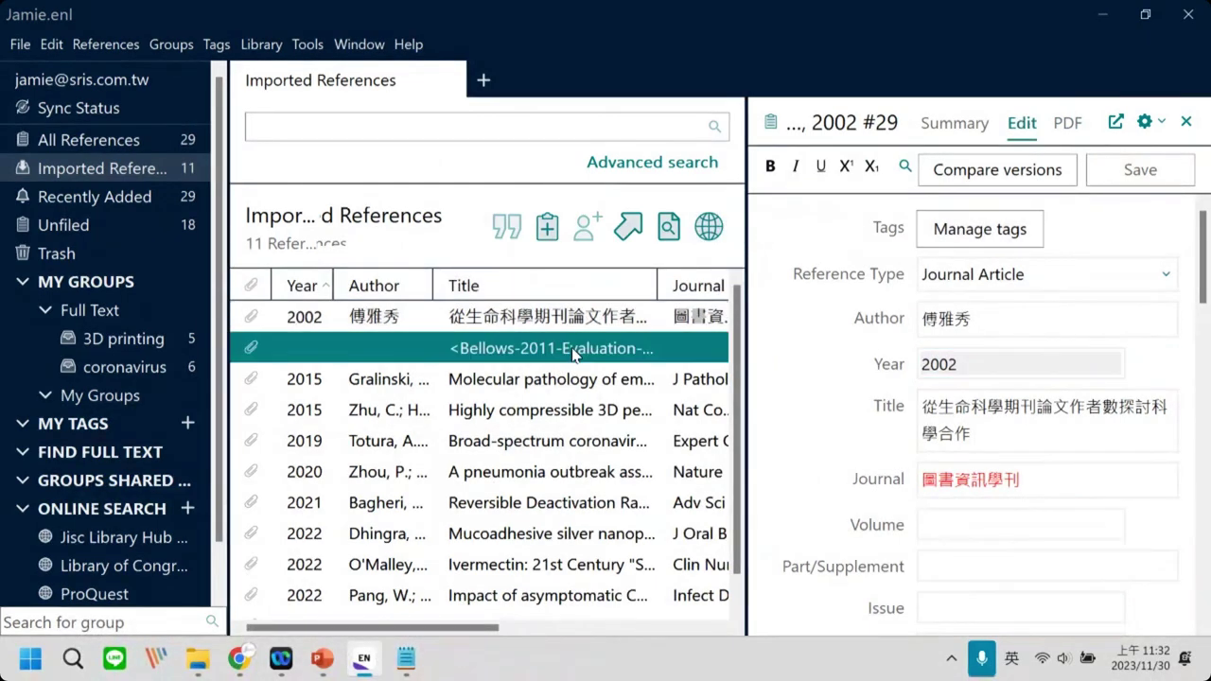
left_click(527, 349)
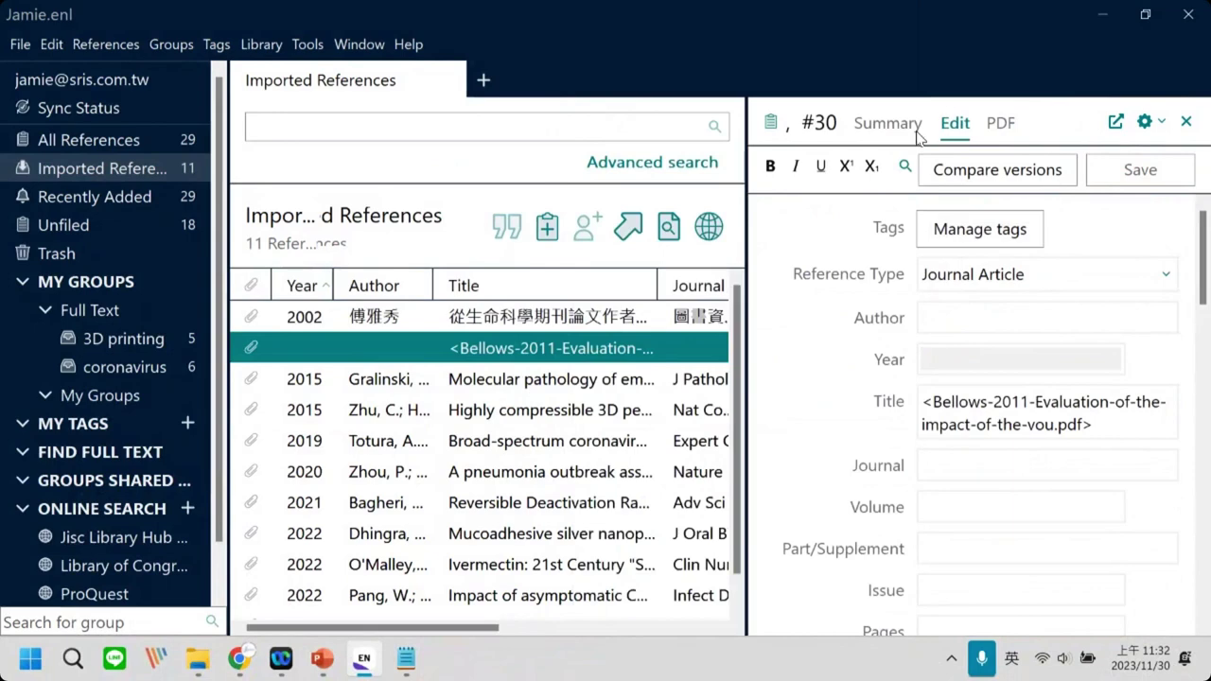
left_click(1001, 123)
scroll(988, 396, "down", 2)
scroll(988, 395, "up", 2)
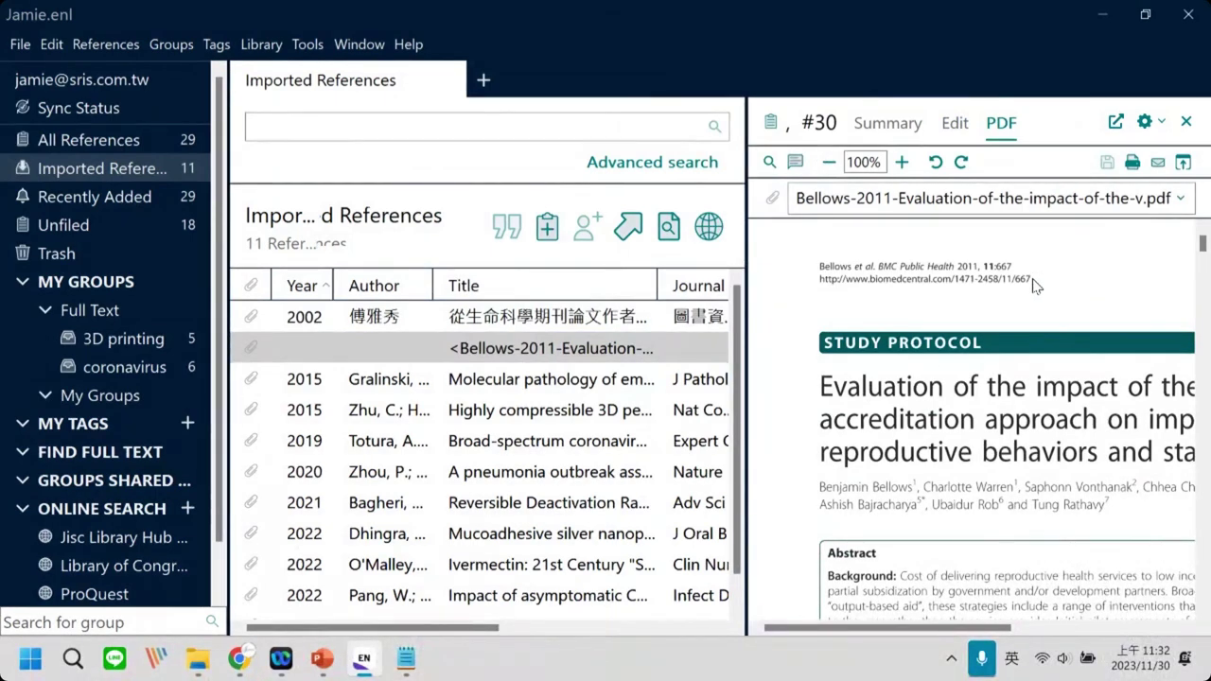
left_click_drag(1034, 286, 813, 285)
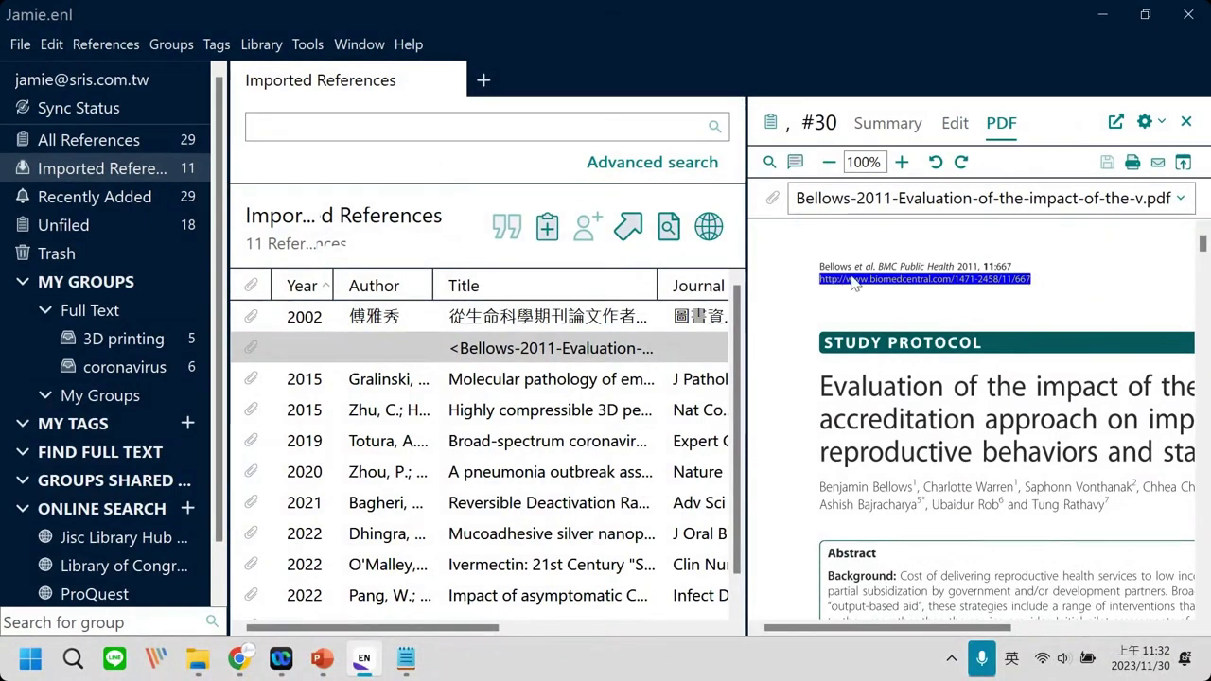
right_click(853, 282)
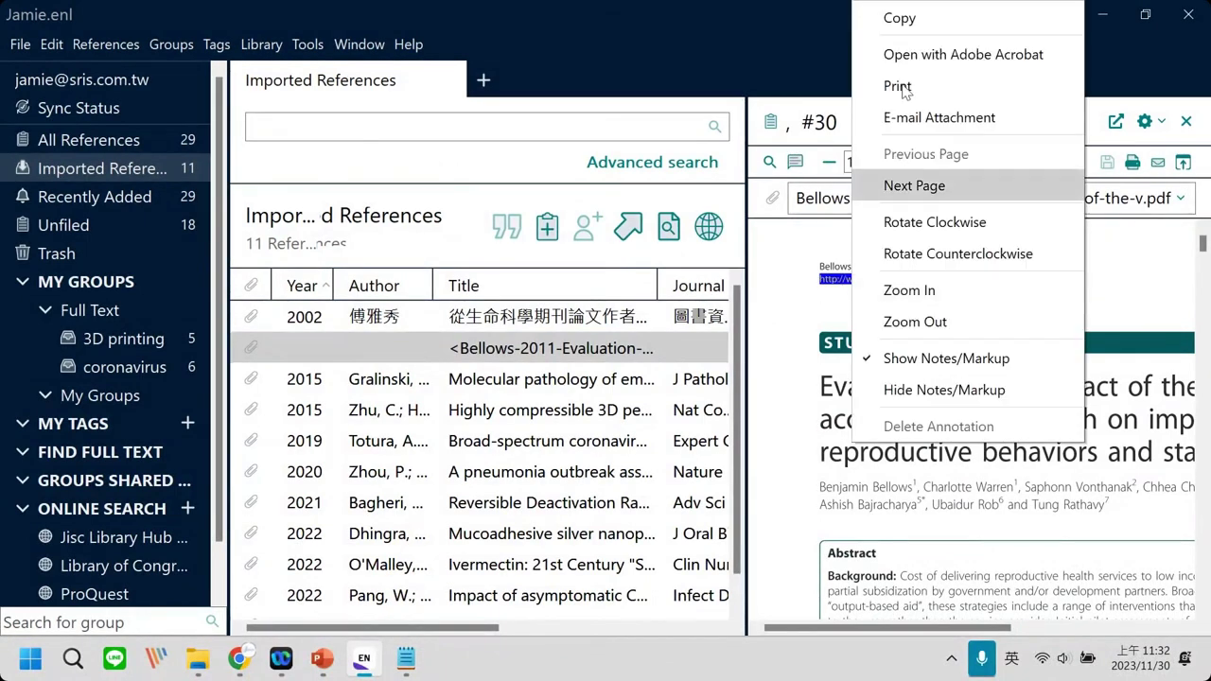
left_click(938, 20)
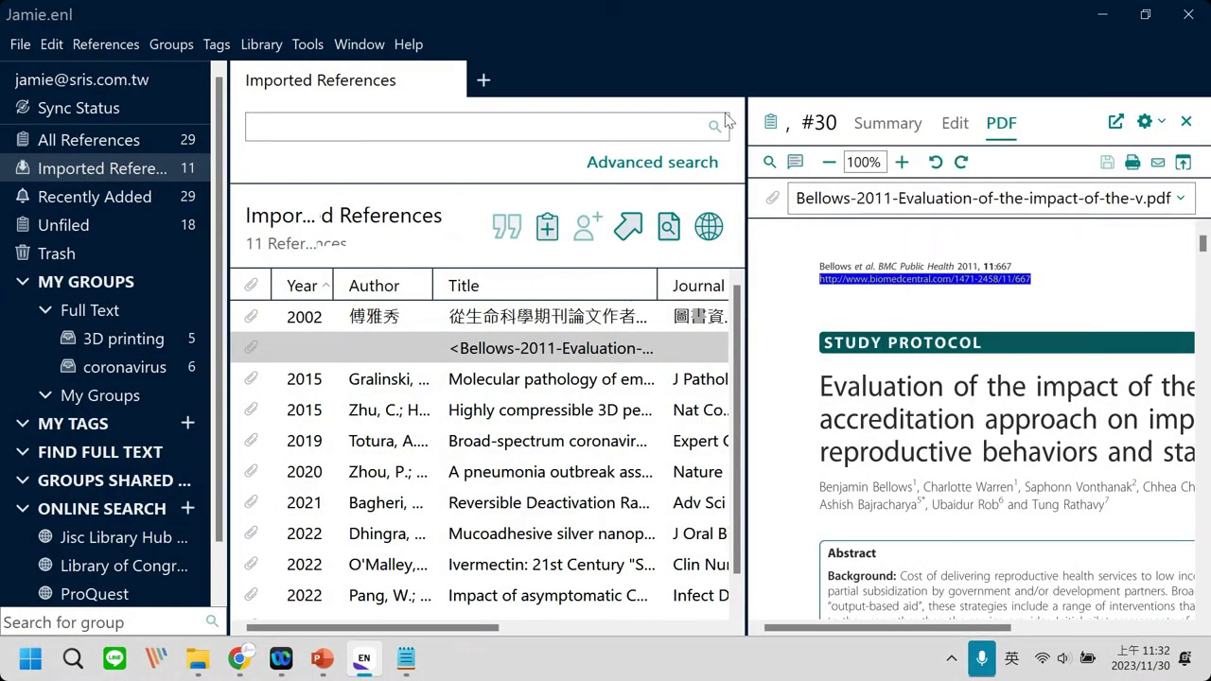
Switch to Chrome, load the copied article URL in a new tab, and close unneeded tabs.
left_click(239, 659)
left_click(976, 16)
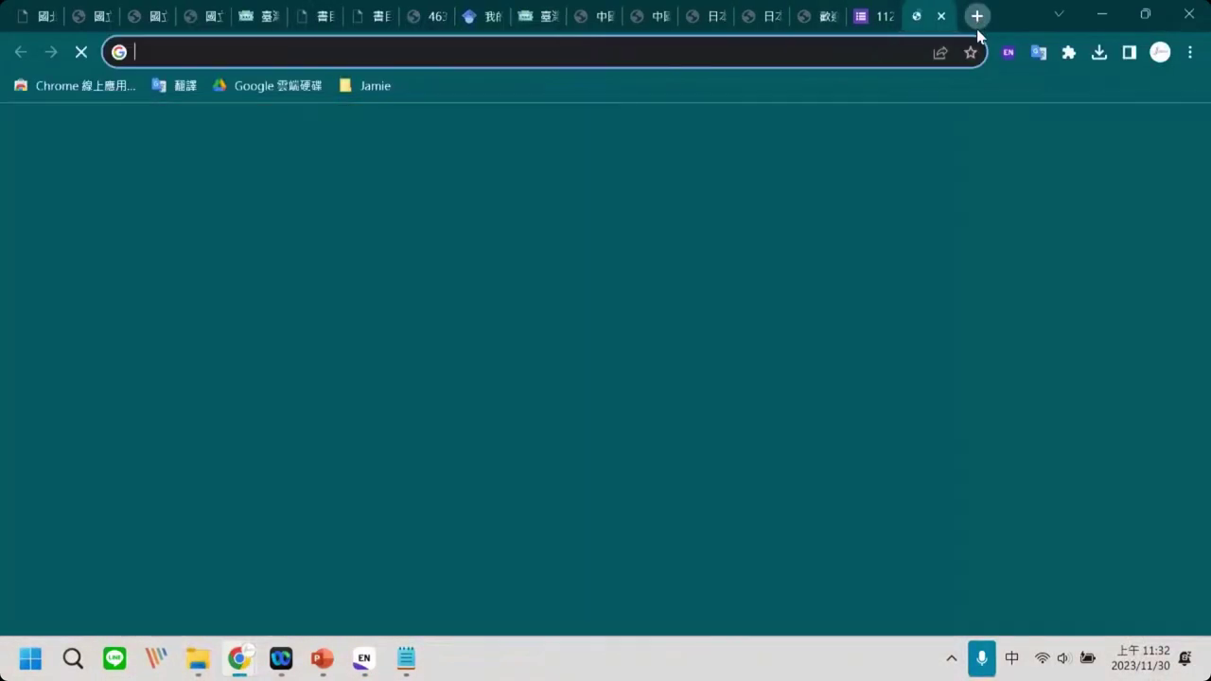
key("ctrl+v")
key("Return")
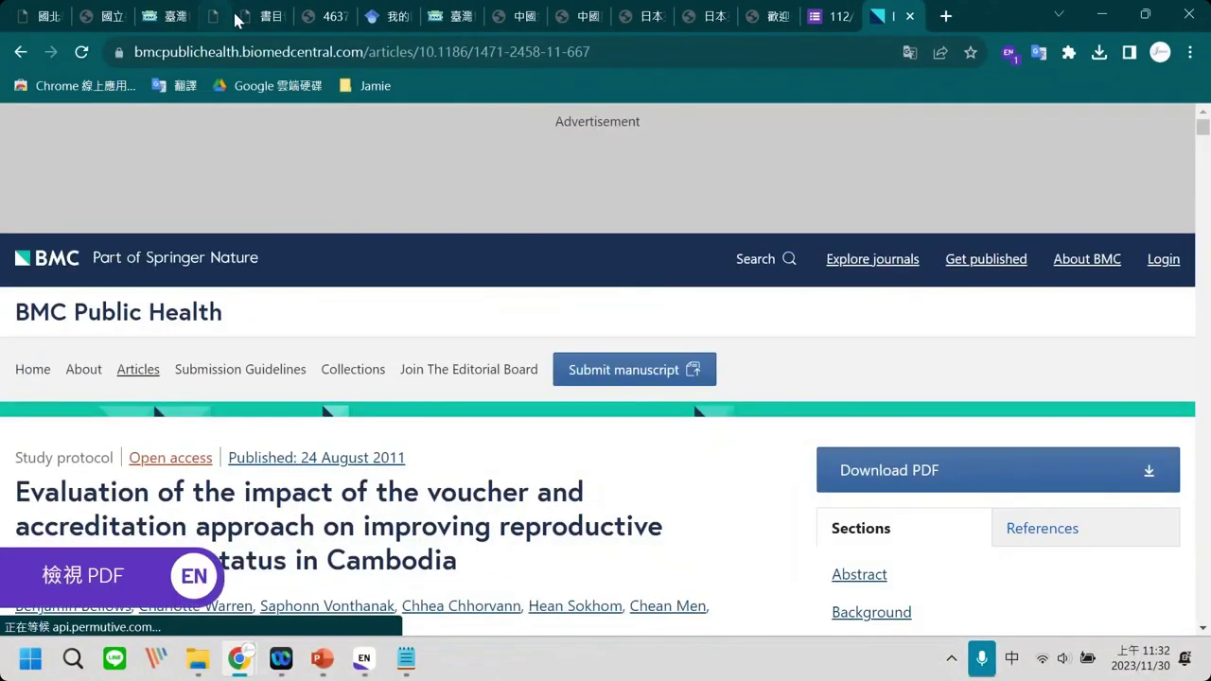
middle_click(236, 19)
middle_click(237, 19)
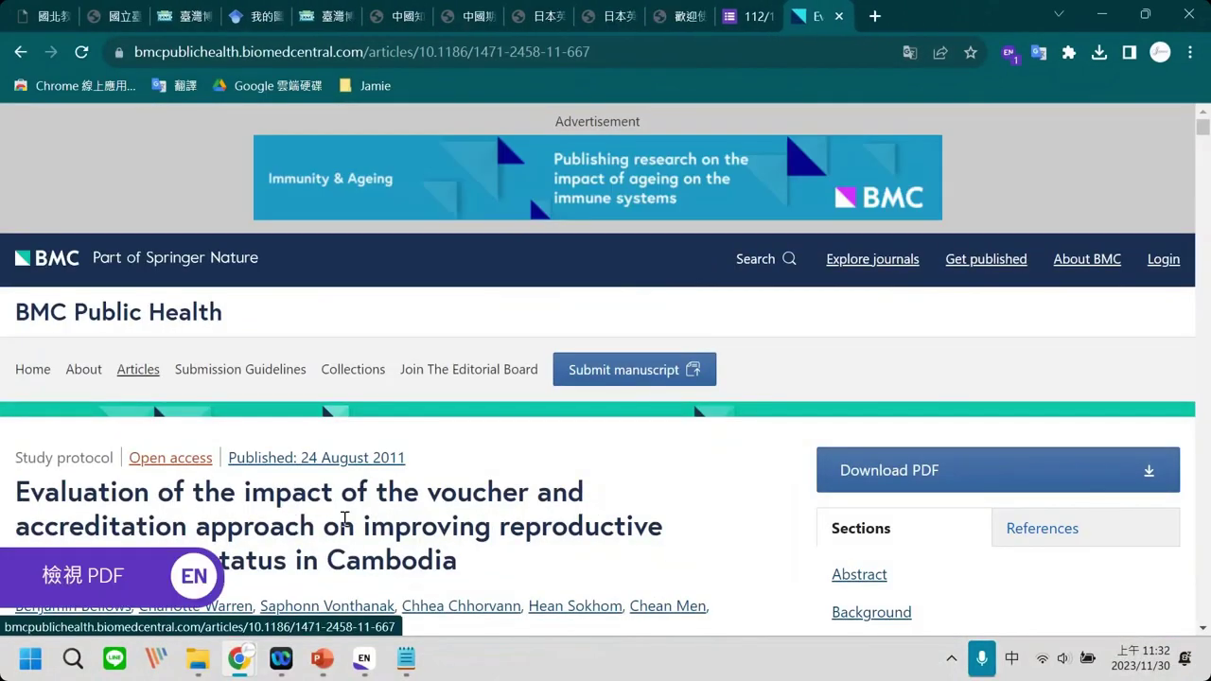
Go to the article's Cite this article section and download its citation file.
scroll(345, 518, "down", 2)
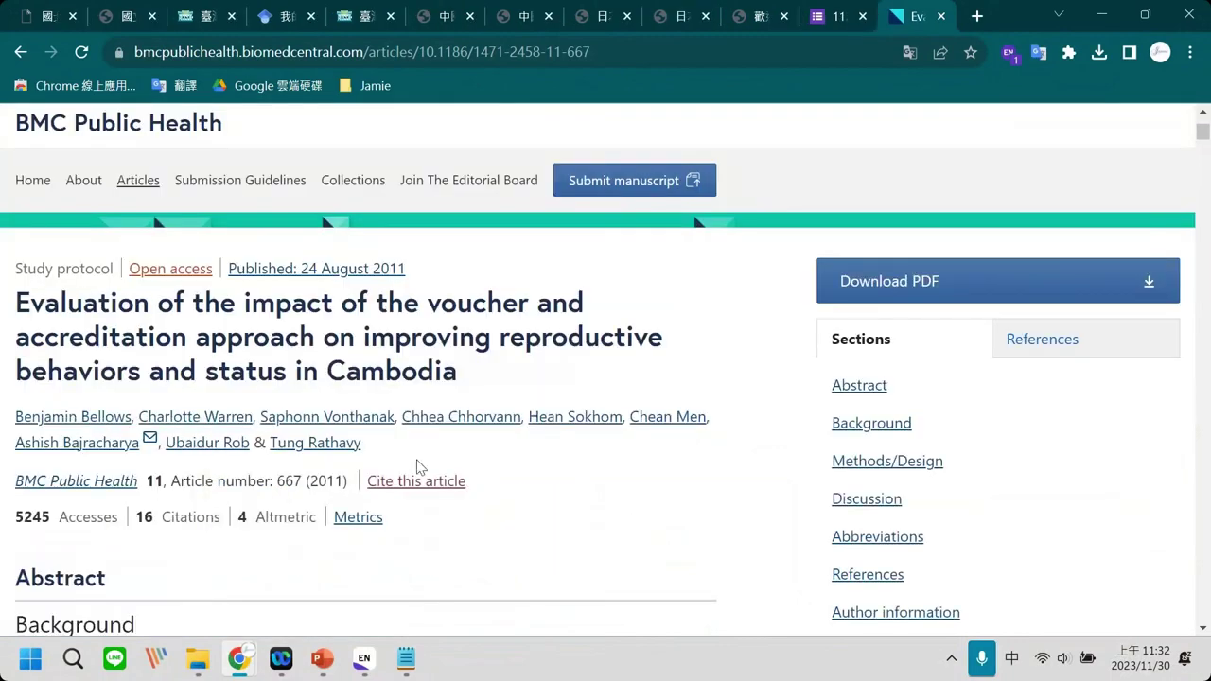
scroll(435, 484, "up", 2)
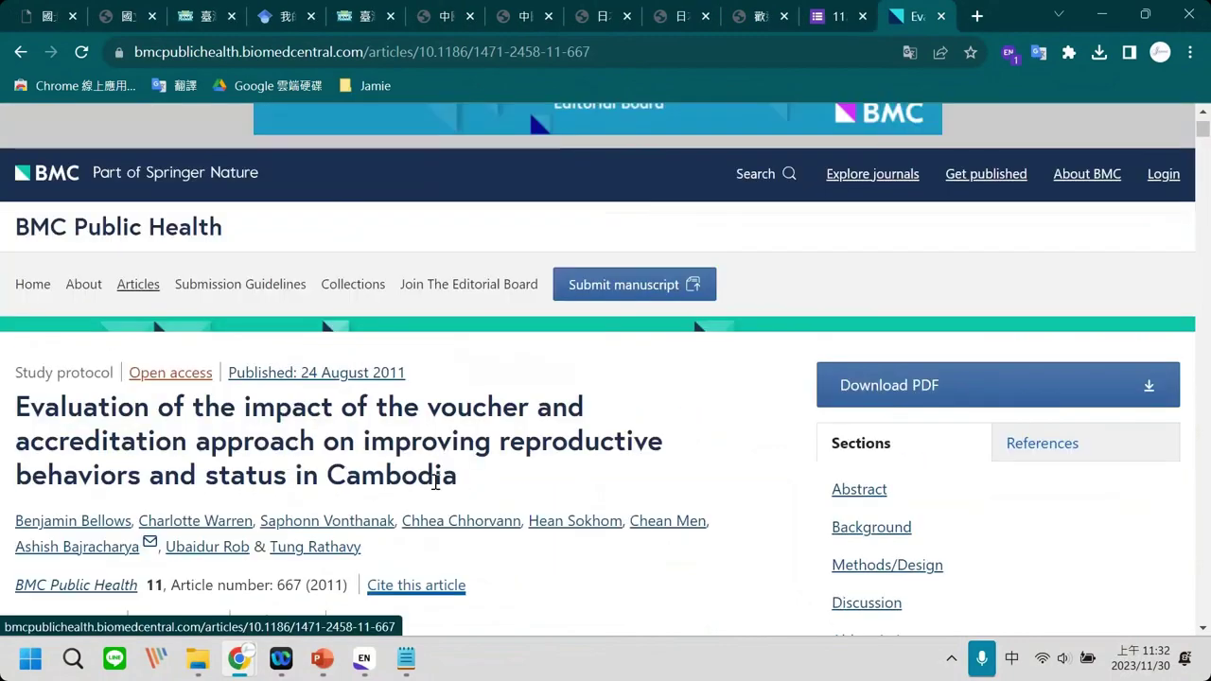
scroll(421, 445, "down", 5)
scroll(397, 392, "up", 1)
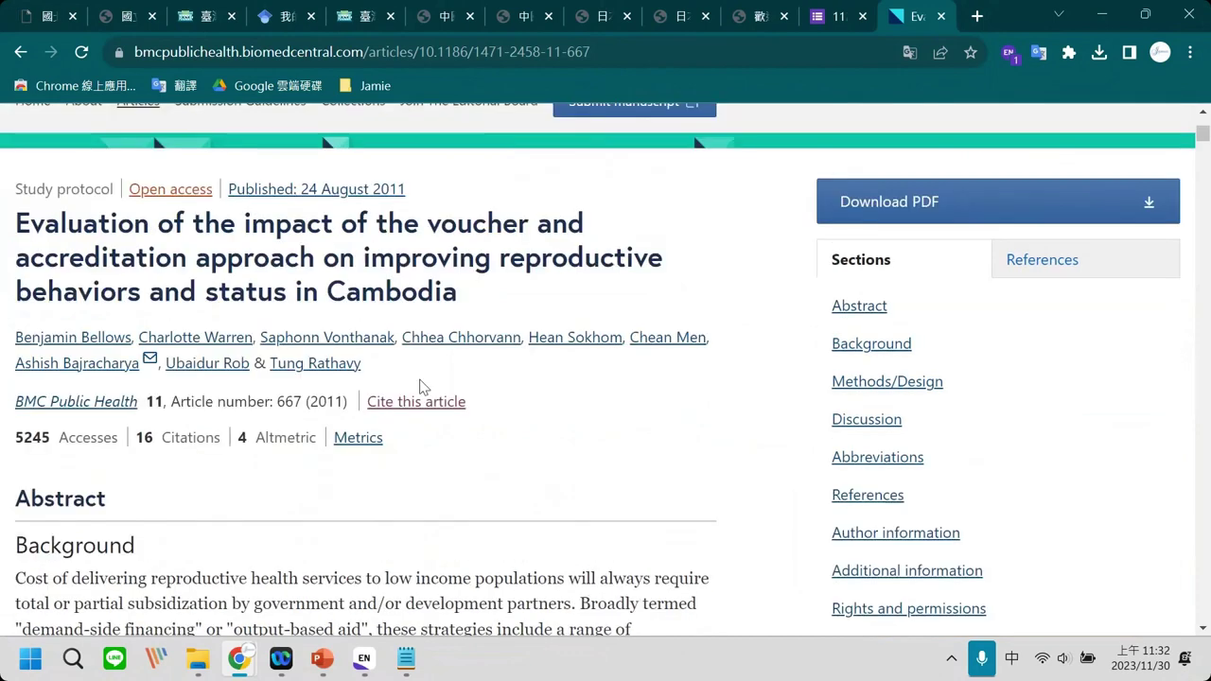
left_click(433, 397)
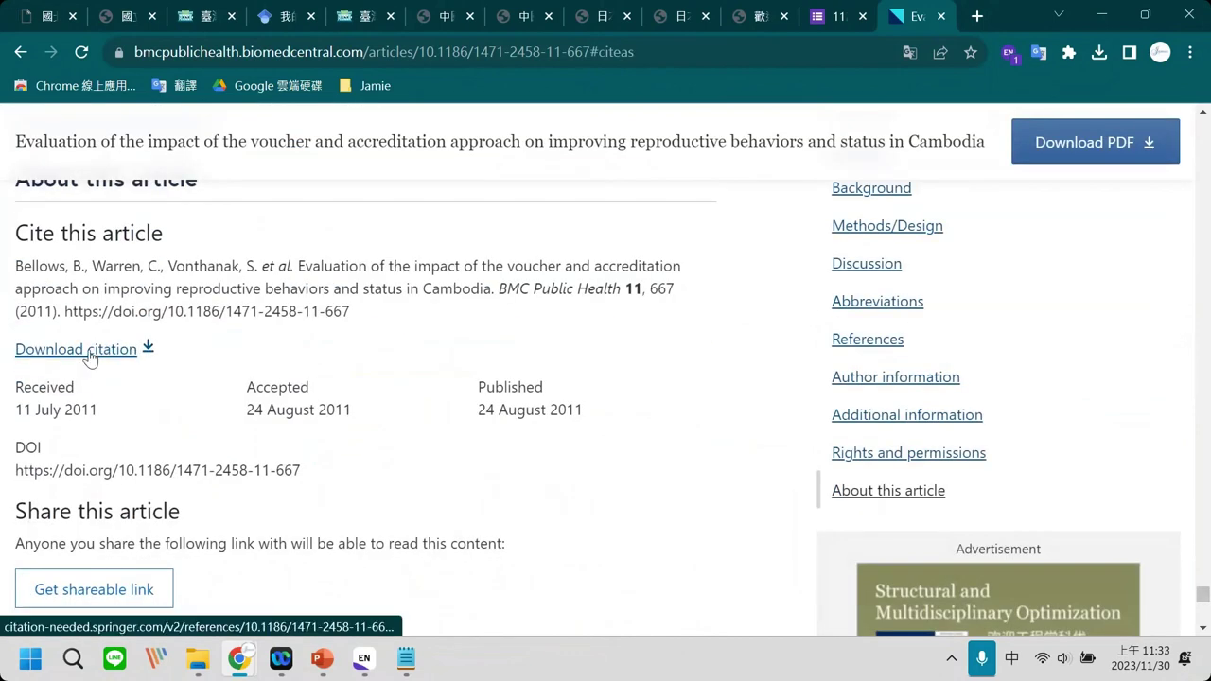
left_click(83, 352)
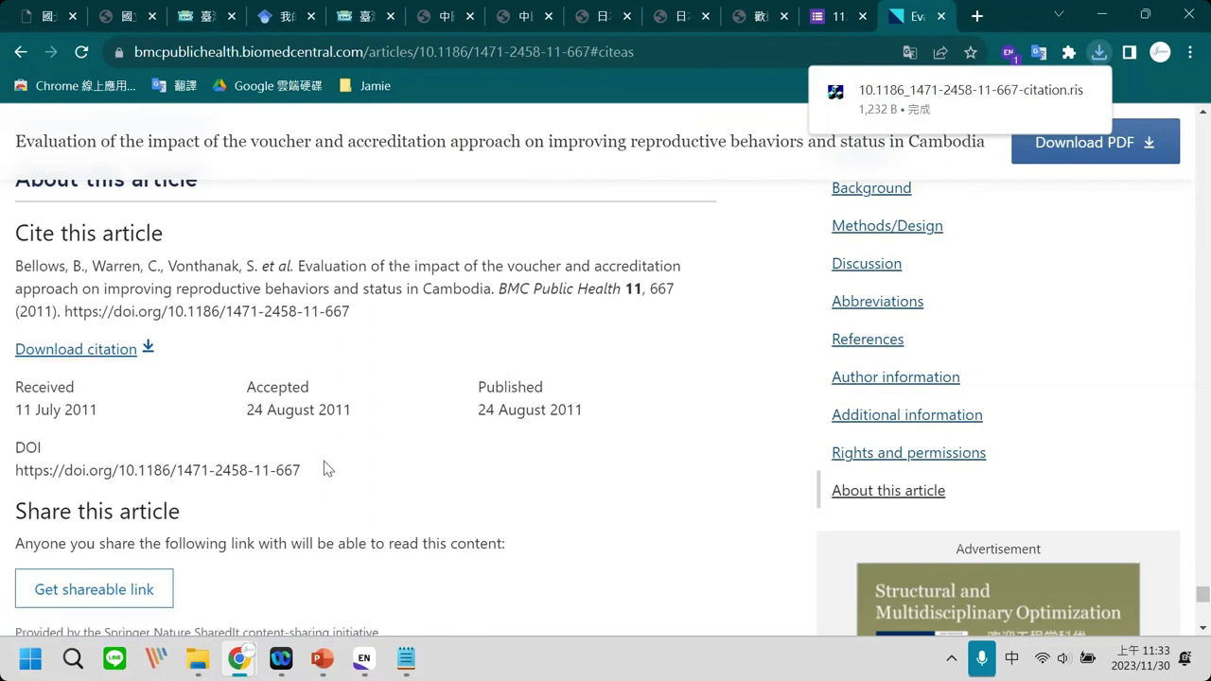
left_click_drag(300, 470, 7, 487)
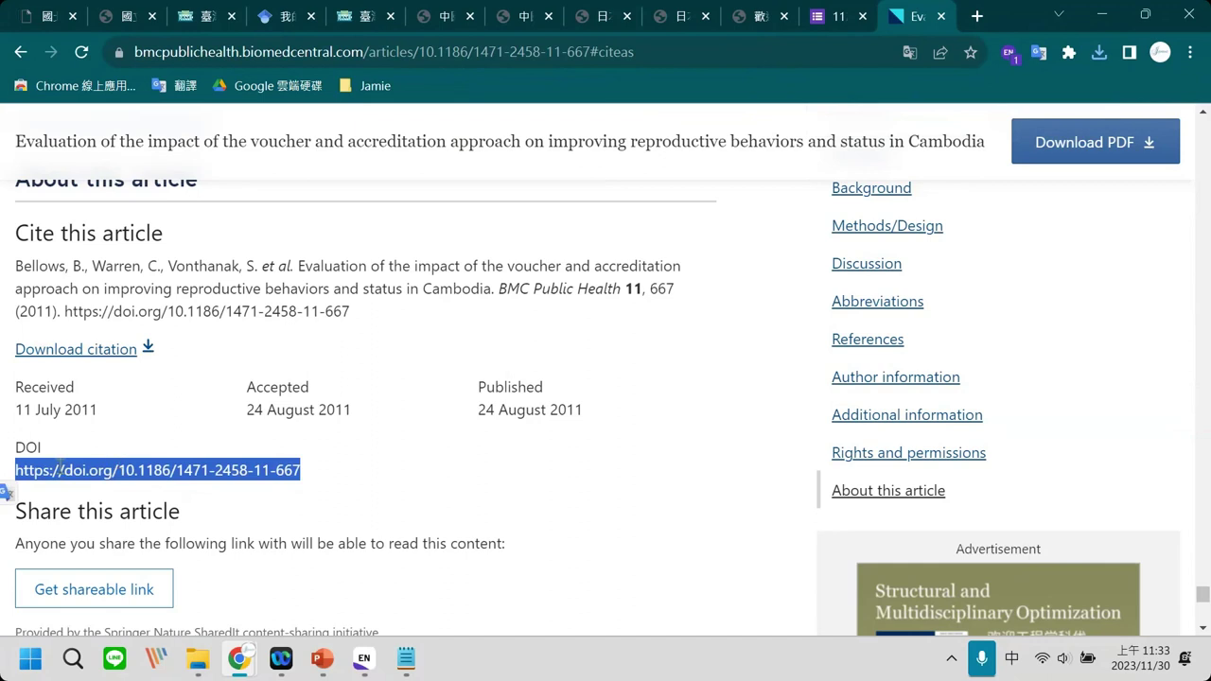
right_click(121, 470)
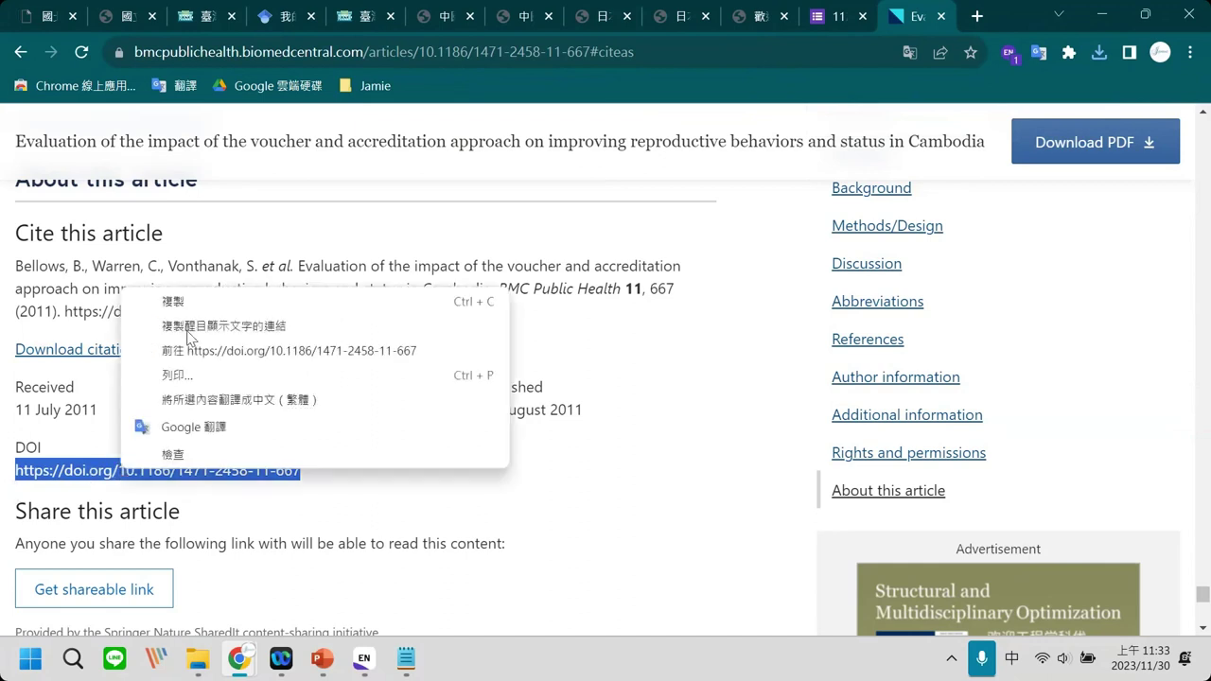
left_click(201, 301)
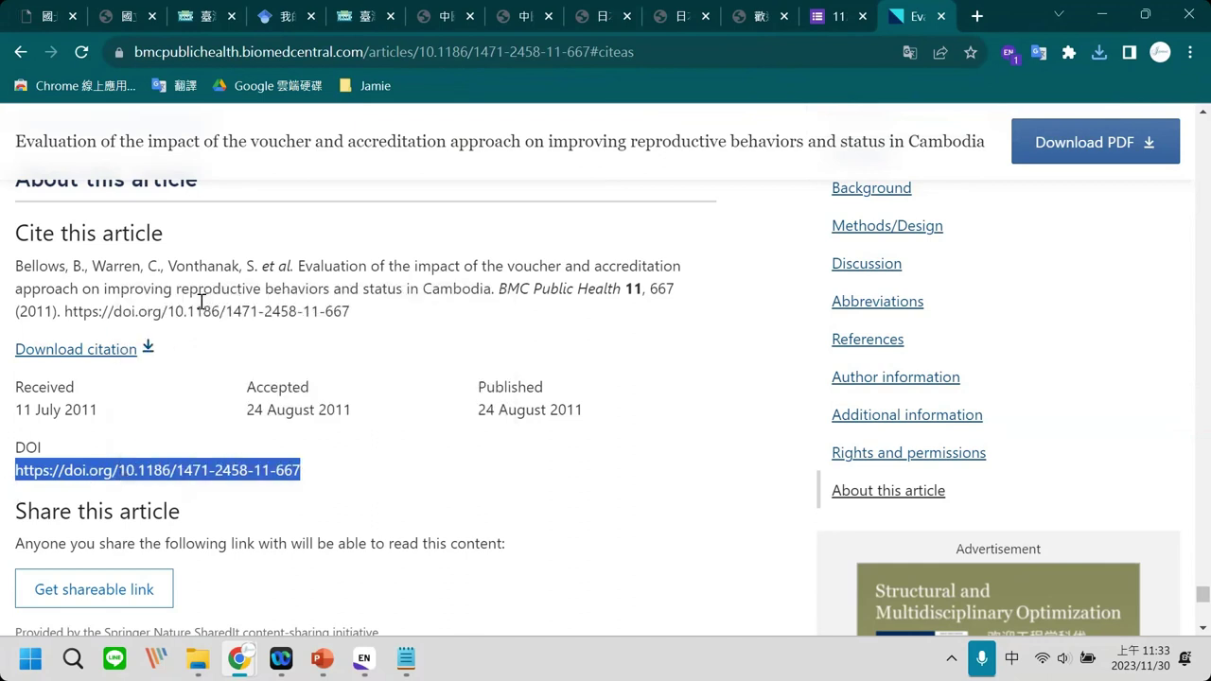
Switch back to EndNote, paste the copied DOI link into the incomplete record's DOI field, and save the reference.
left_click(369, 660)
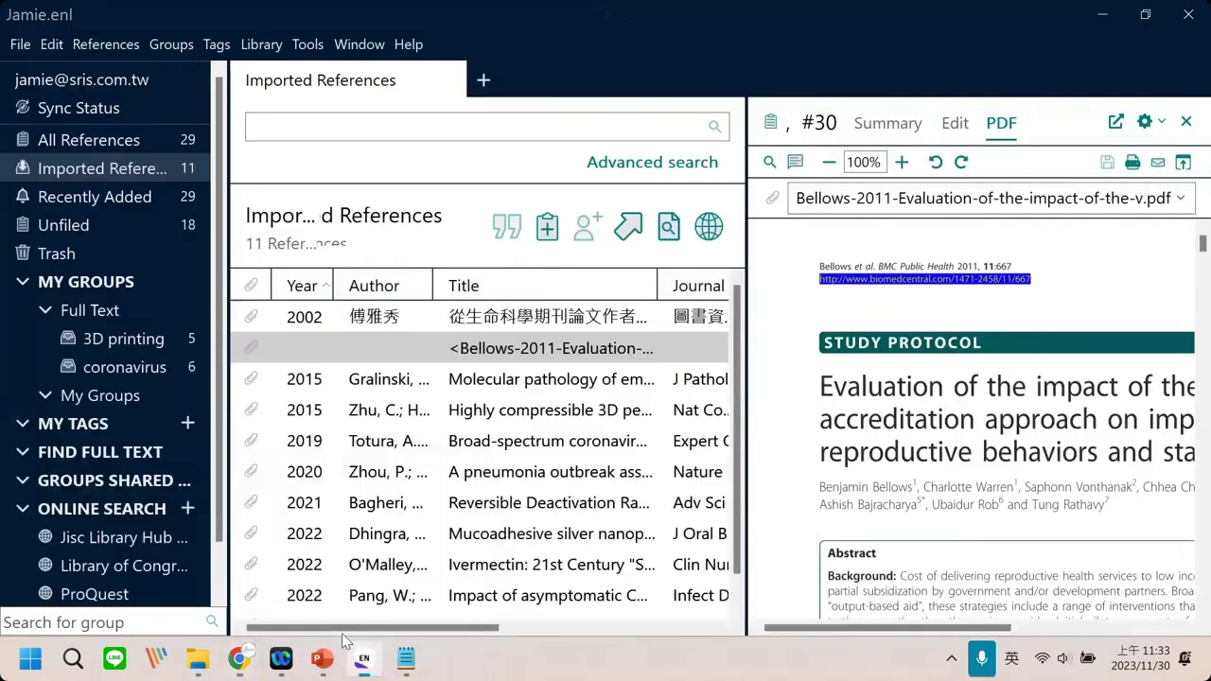
left_click(954, 124)
scroll(994, 489, "down", 5)
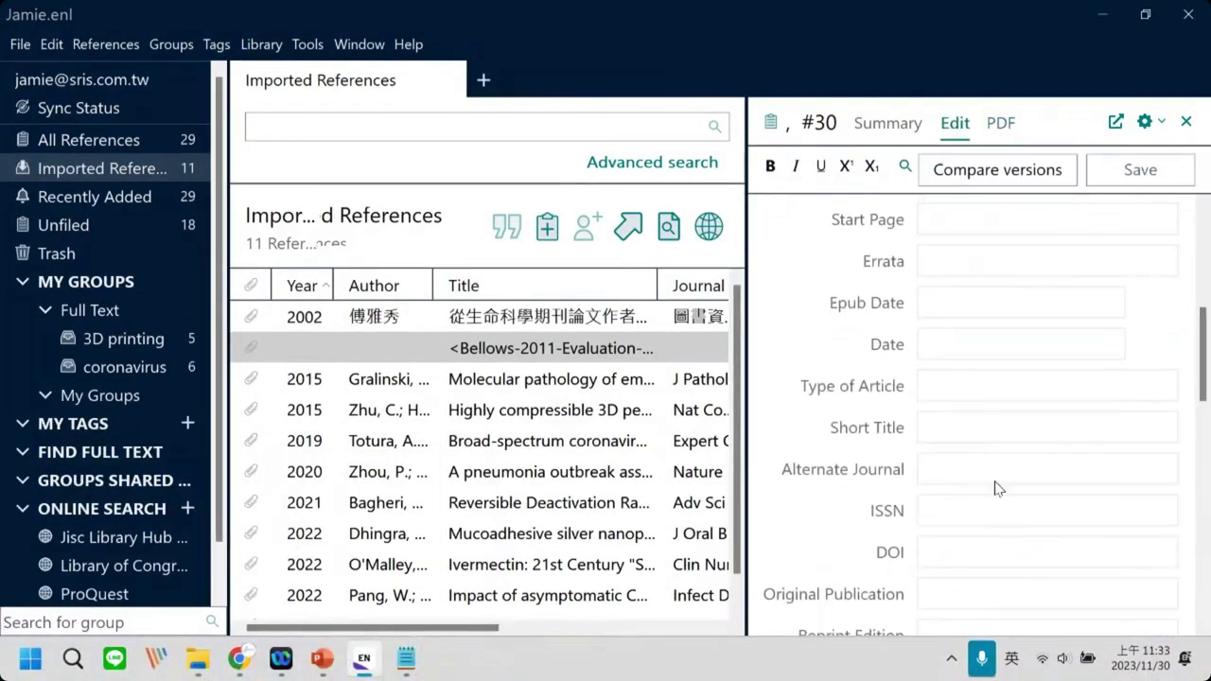
left_click(1006, 548)
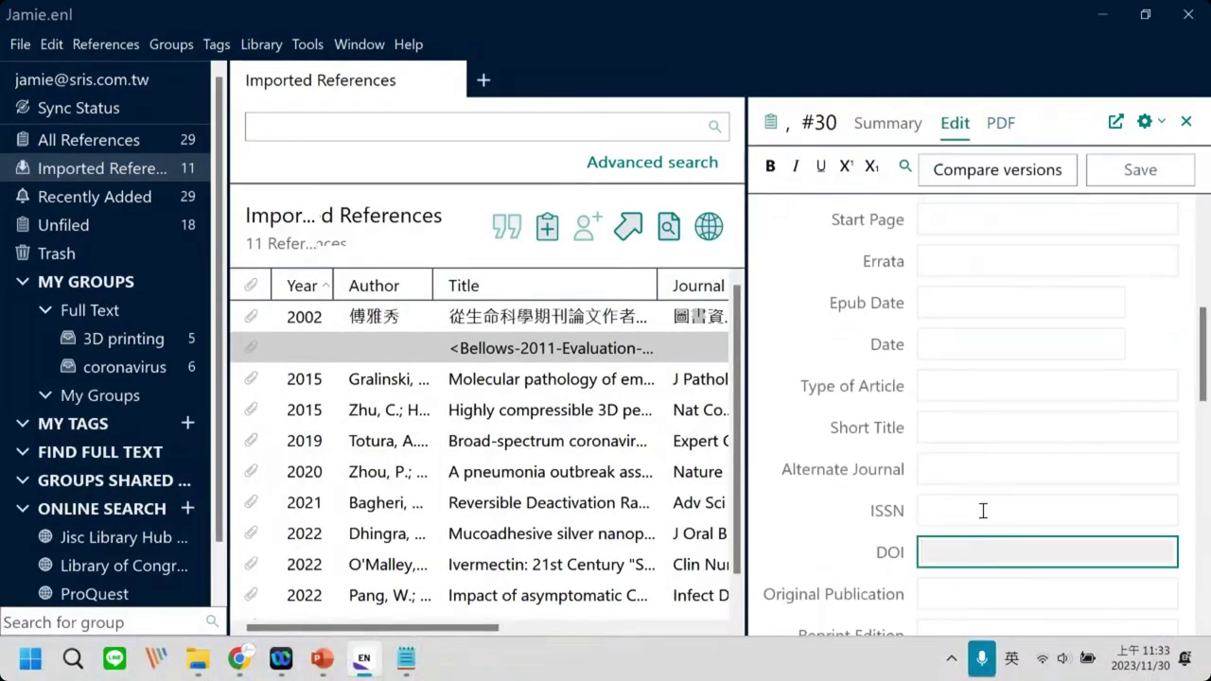
right_click(952, 551)
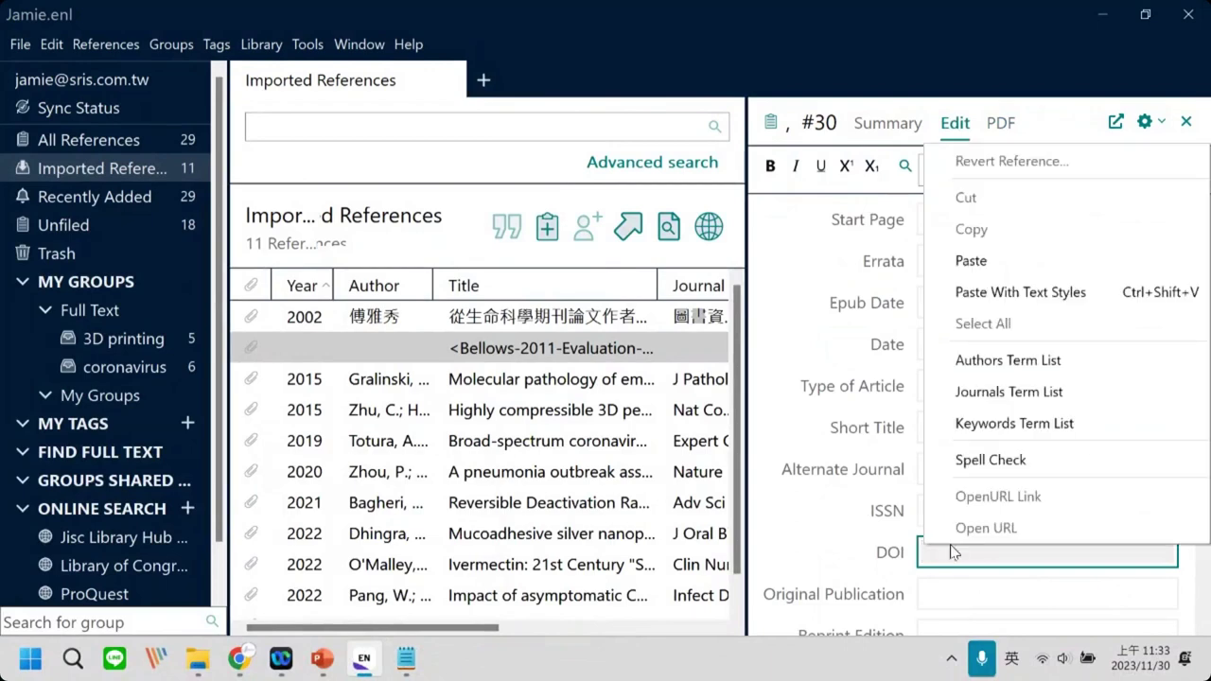
key("ctrl+v")
left_click_drag(1015, 574, 875, 516)
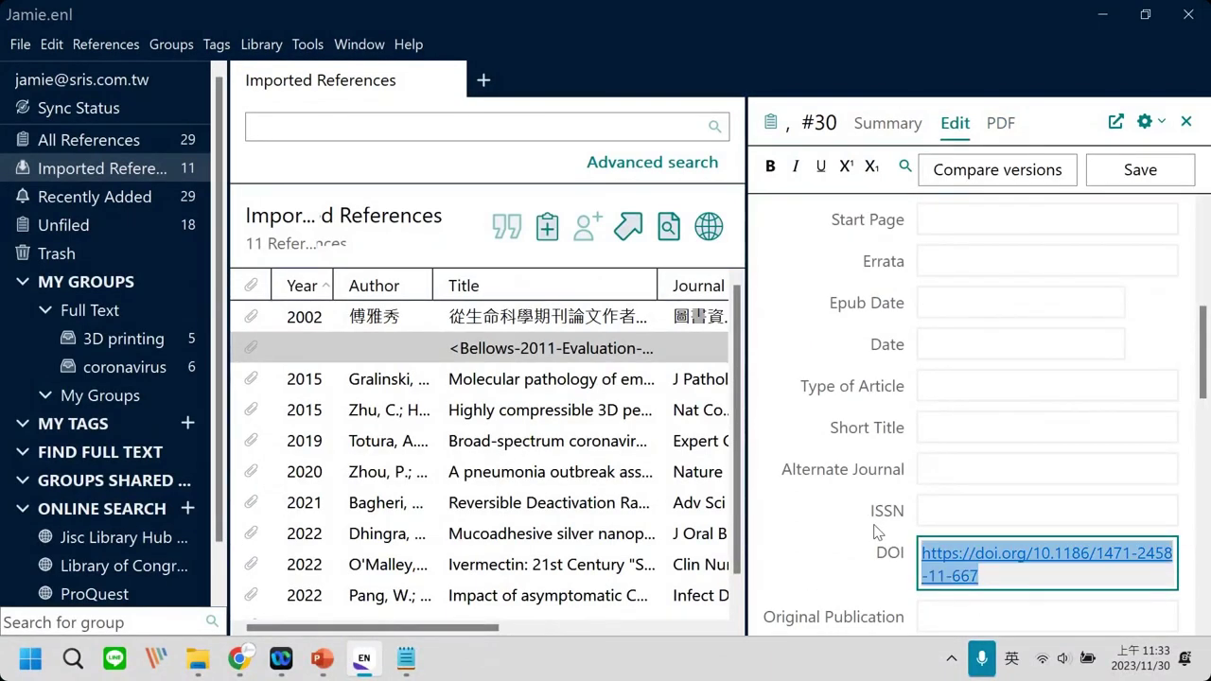
left_click(1146, 179)
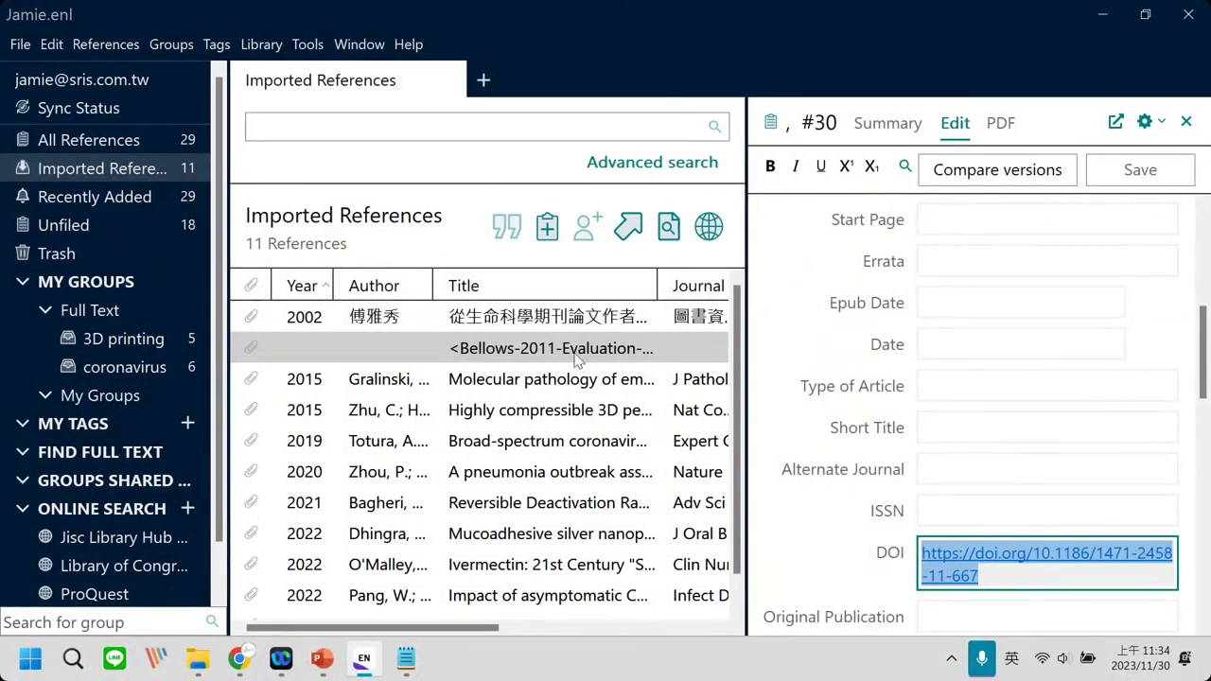
Find reference updates for the record, review the available data, and update all of its fields.
right_click(433, 354)
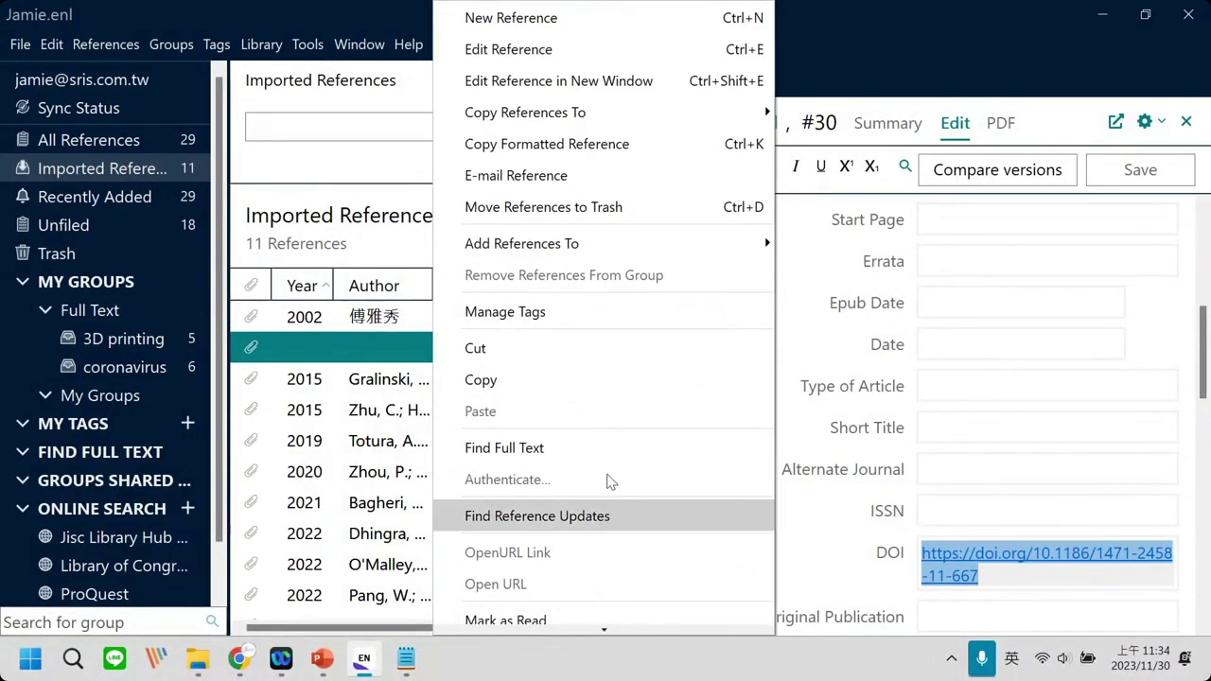
left_click(583, 514)
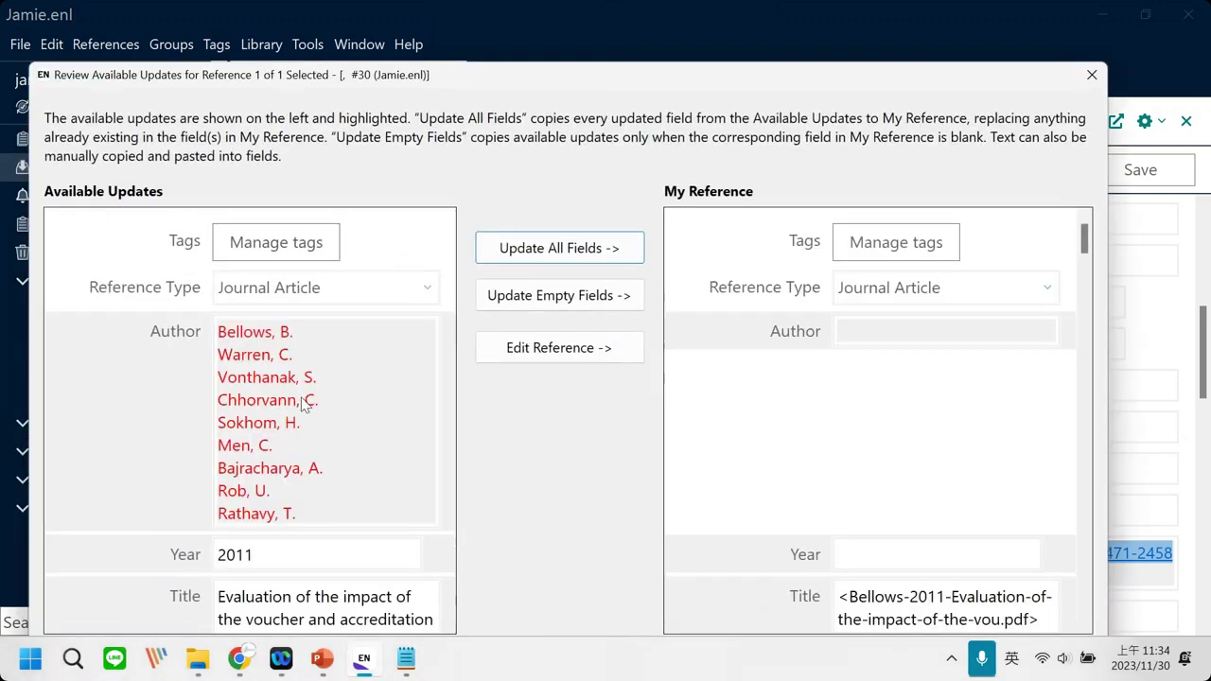
scroll(375, 386, "down", 5)
scroll(376, 386, "down", 3)
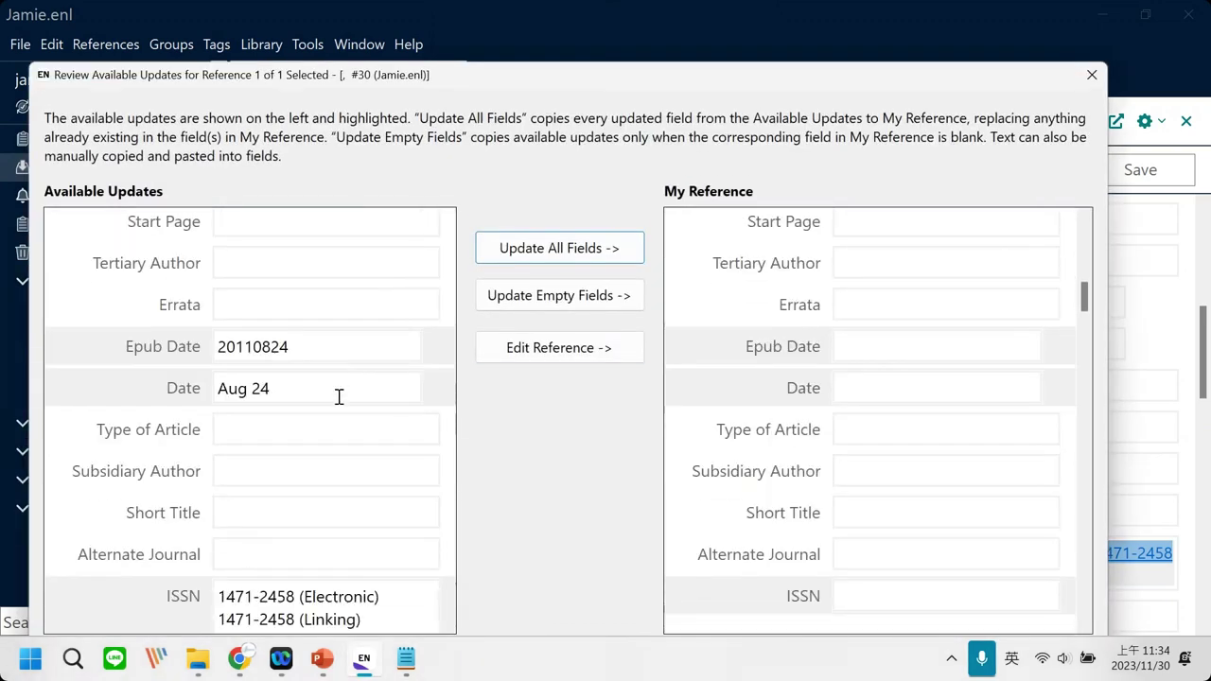
left_click(564, 250)
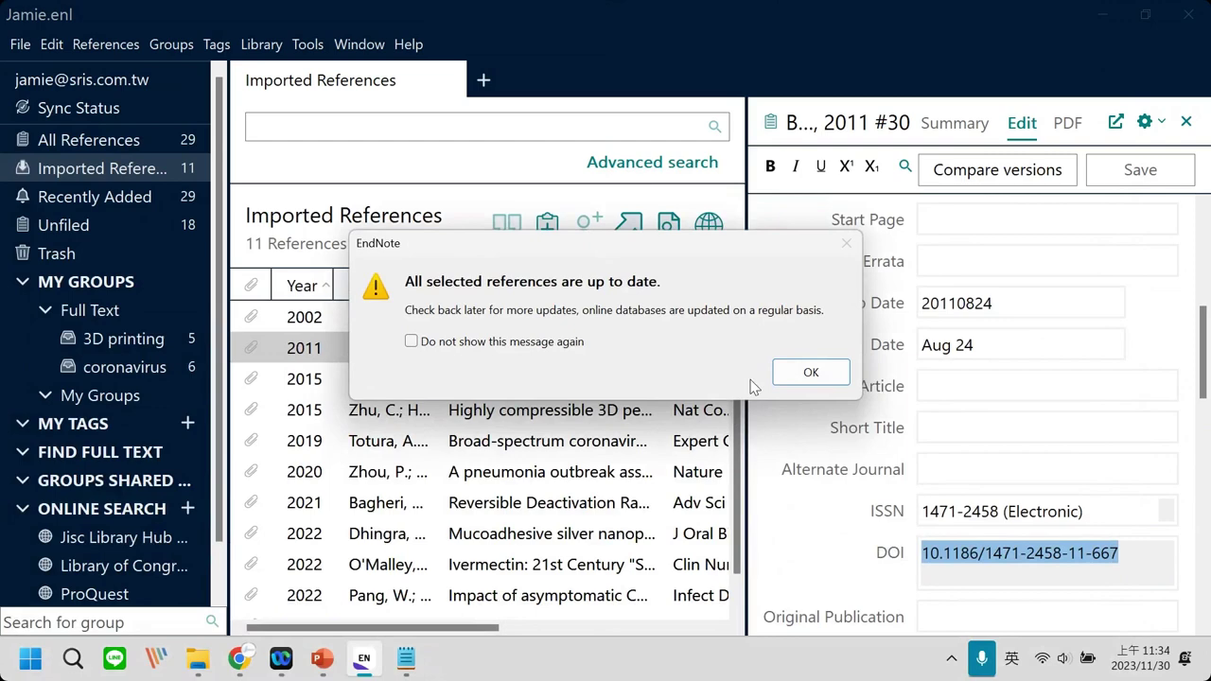
left_click(811, 372)
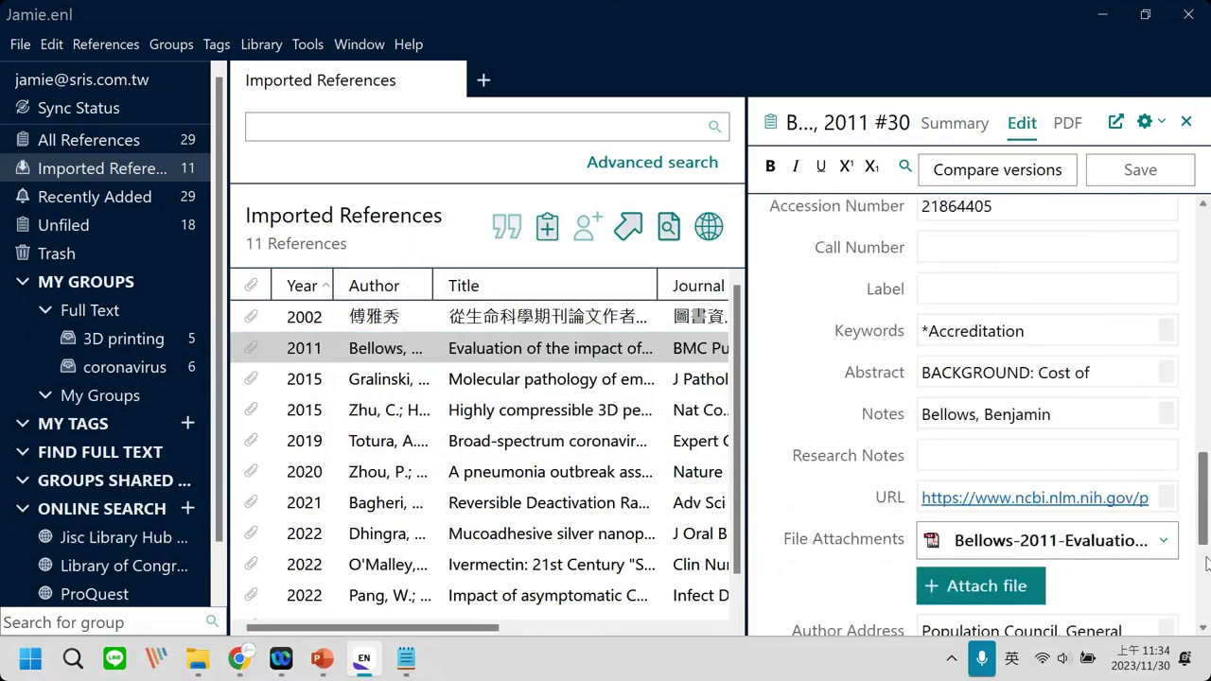
Review the updated record's main fields and locate the Find Reference Updates command for it.
scroll(1189, 274, "up", 10)
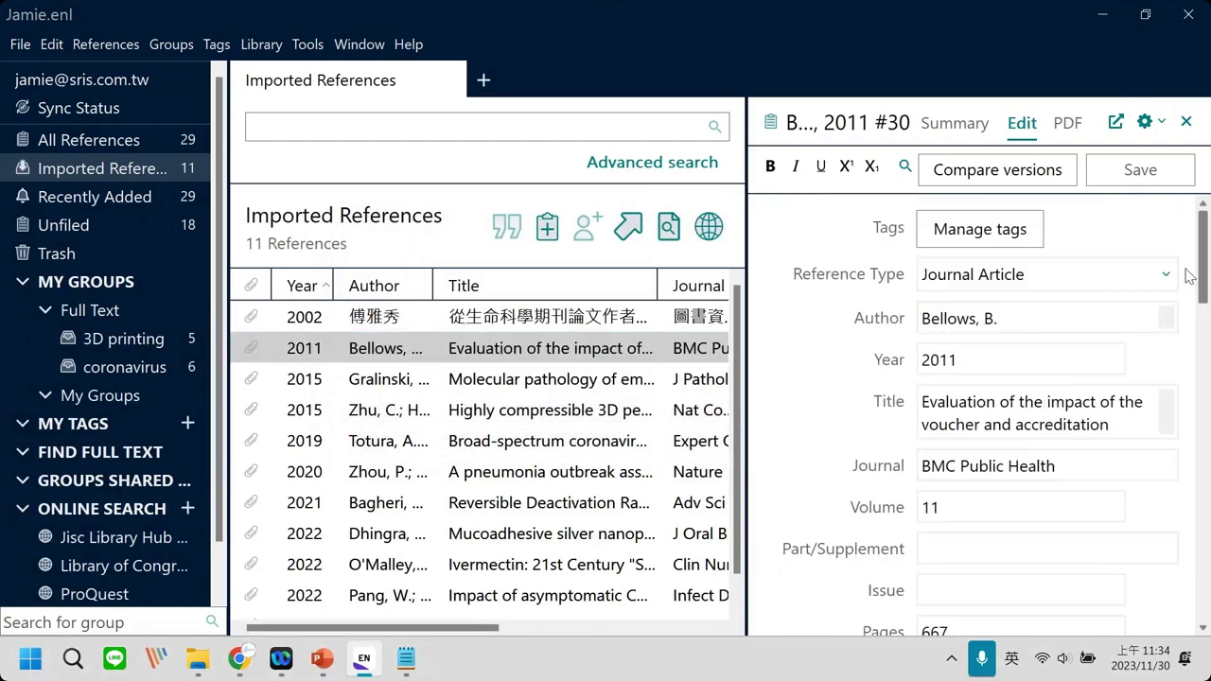
right_click(530, 352)
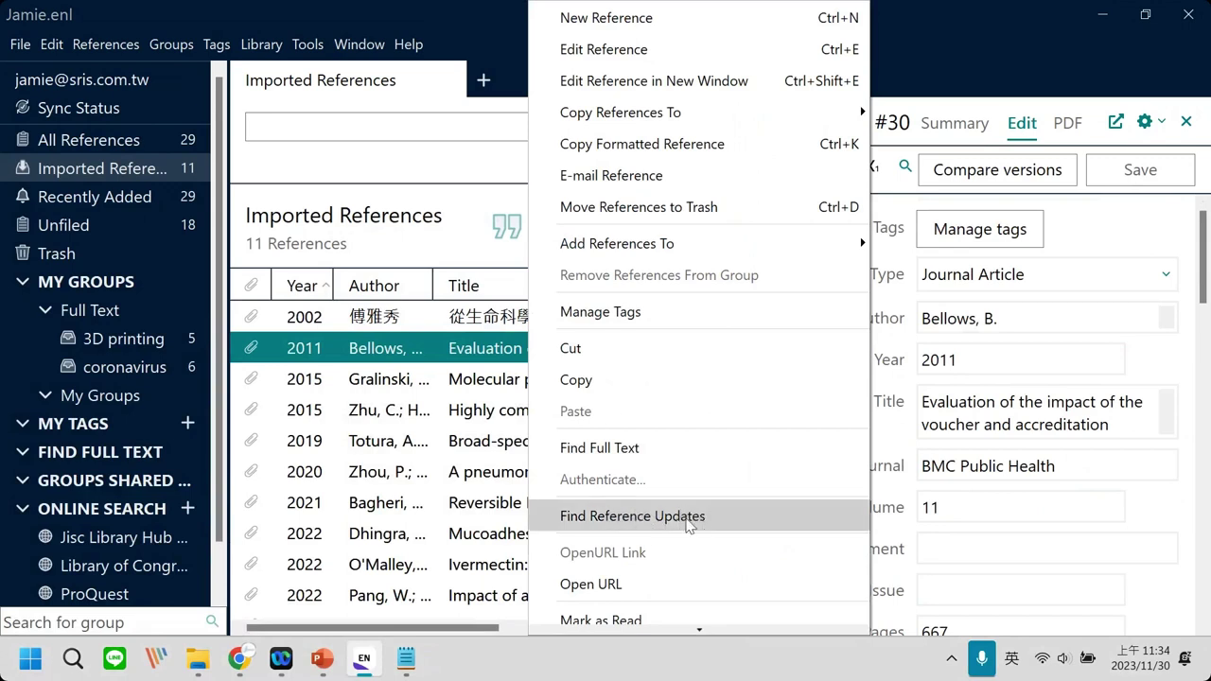
left_click(416, 244)
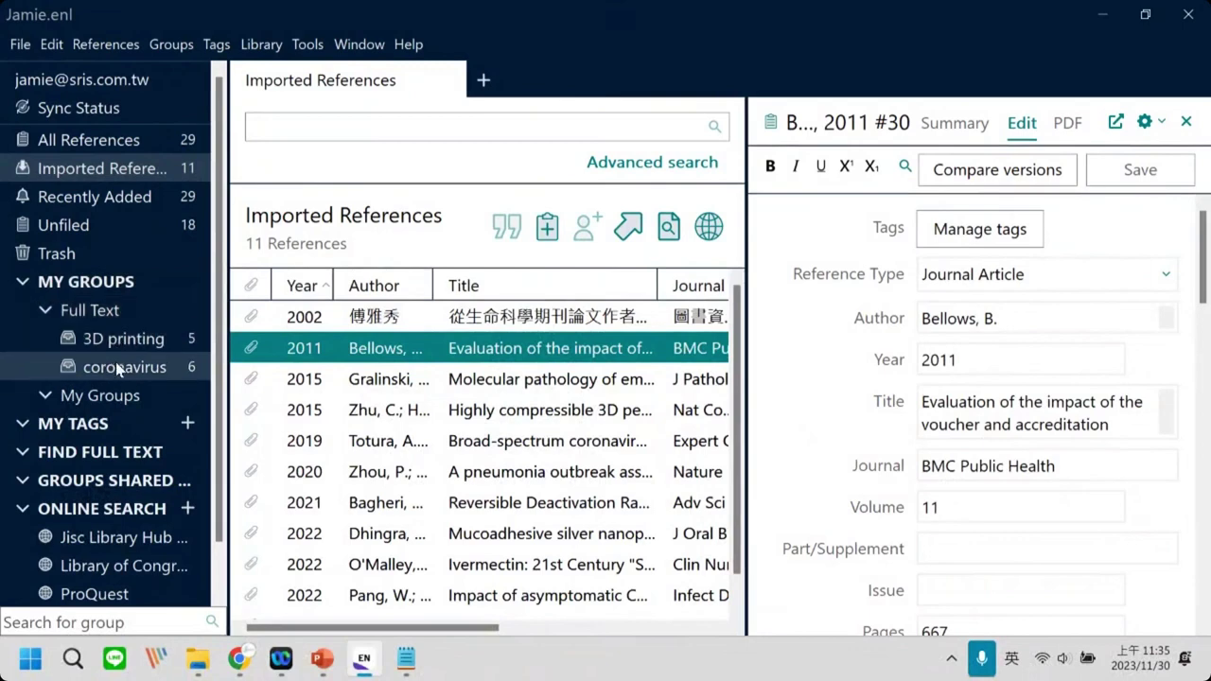
View the references in the 3D printing group and in the coronavirus group.
left_click(186, 348)
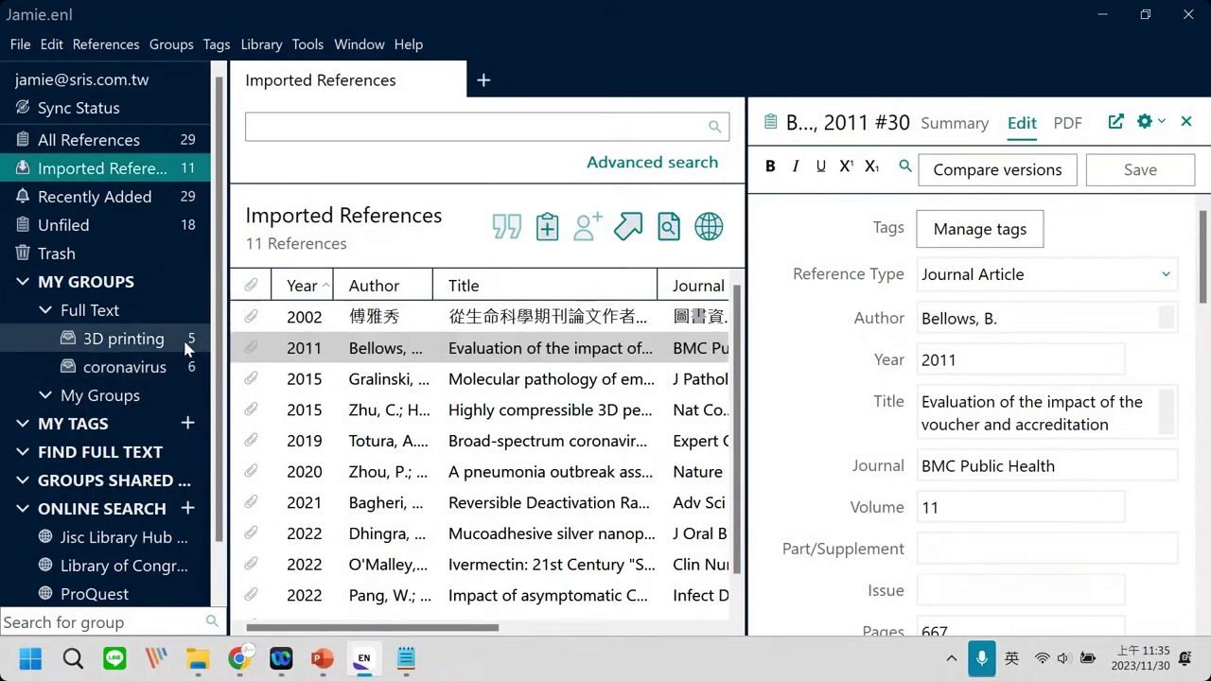
left_click(154, 342)
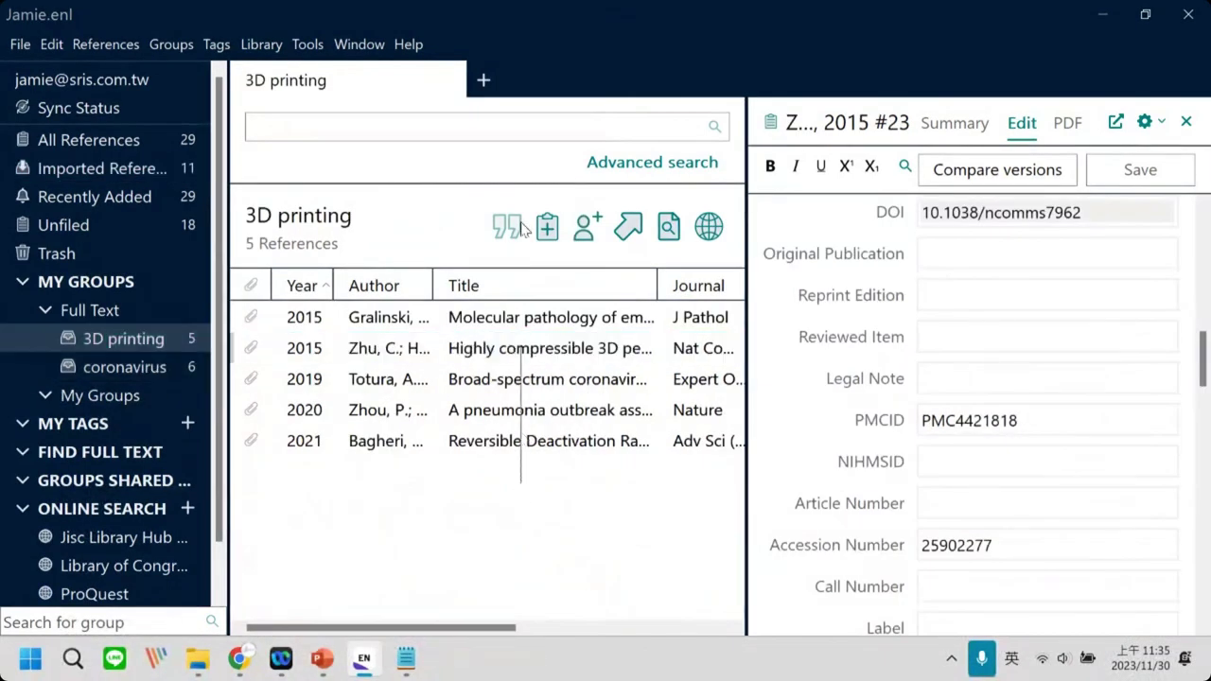
key("ctrl+a")
left_click(119, 369)
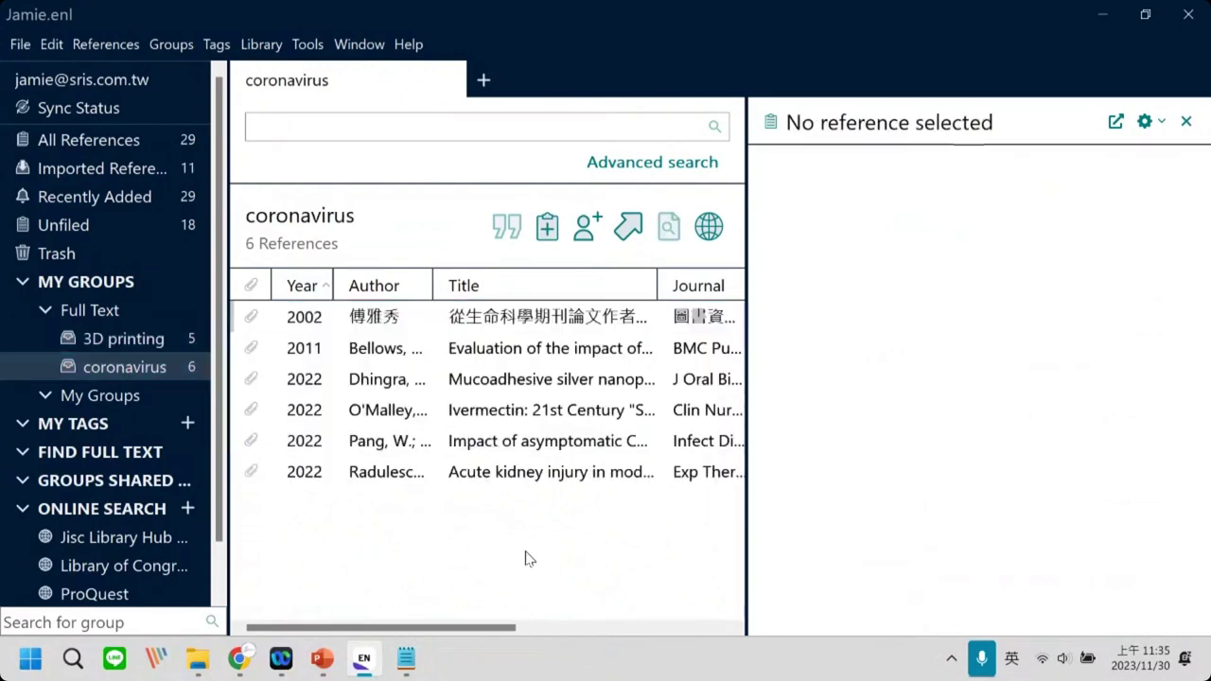
key("ctrl+a")
left_click(538, 520)
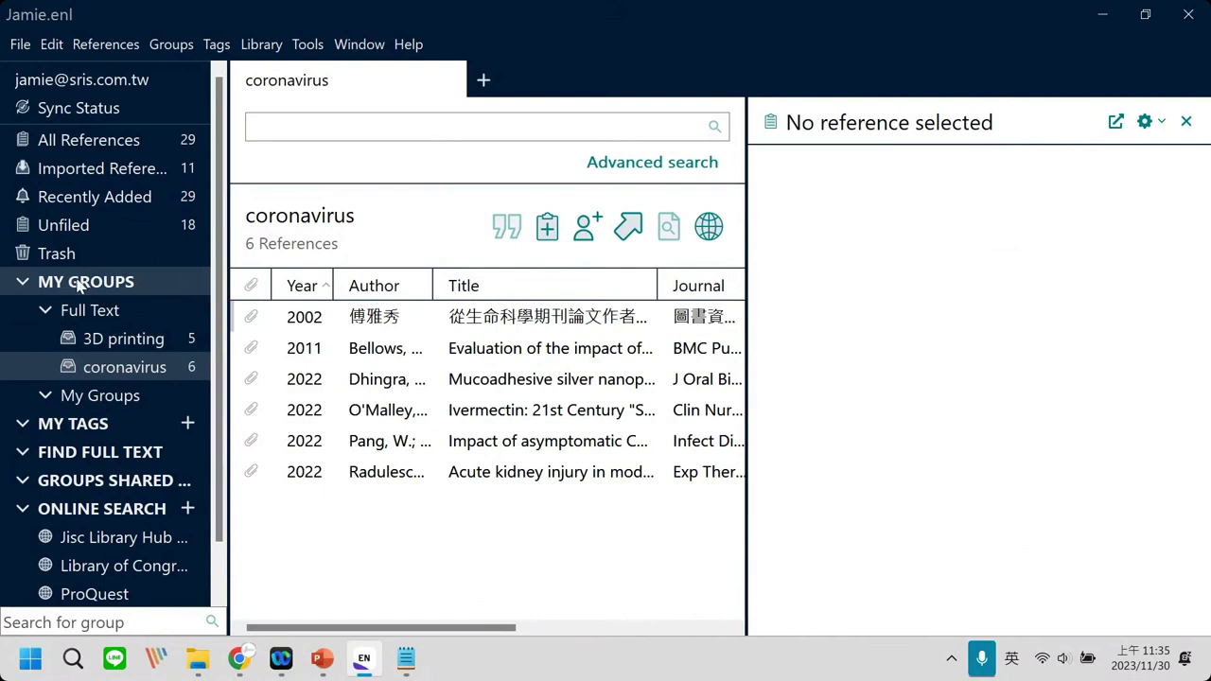
Create a group set named 通識 under My Groups.
right_click(178, 282)
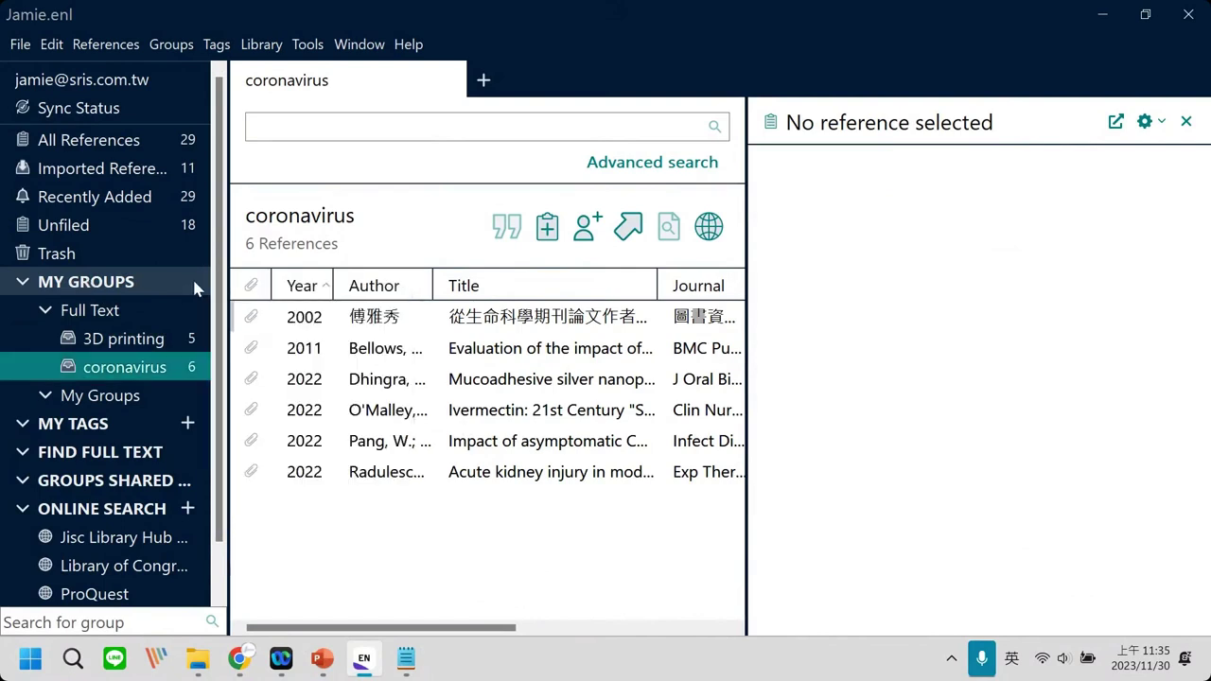
right_click(194, 281)
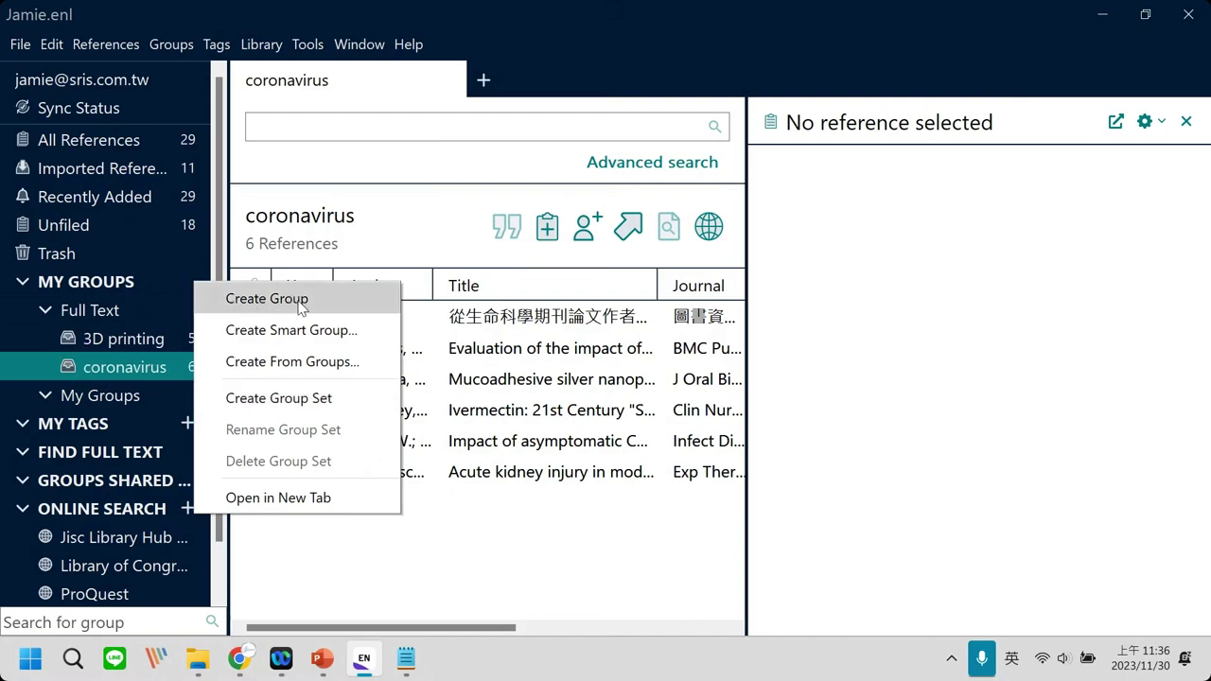
left_click(176, 279)
right_click(176, 279)
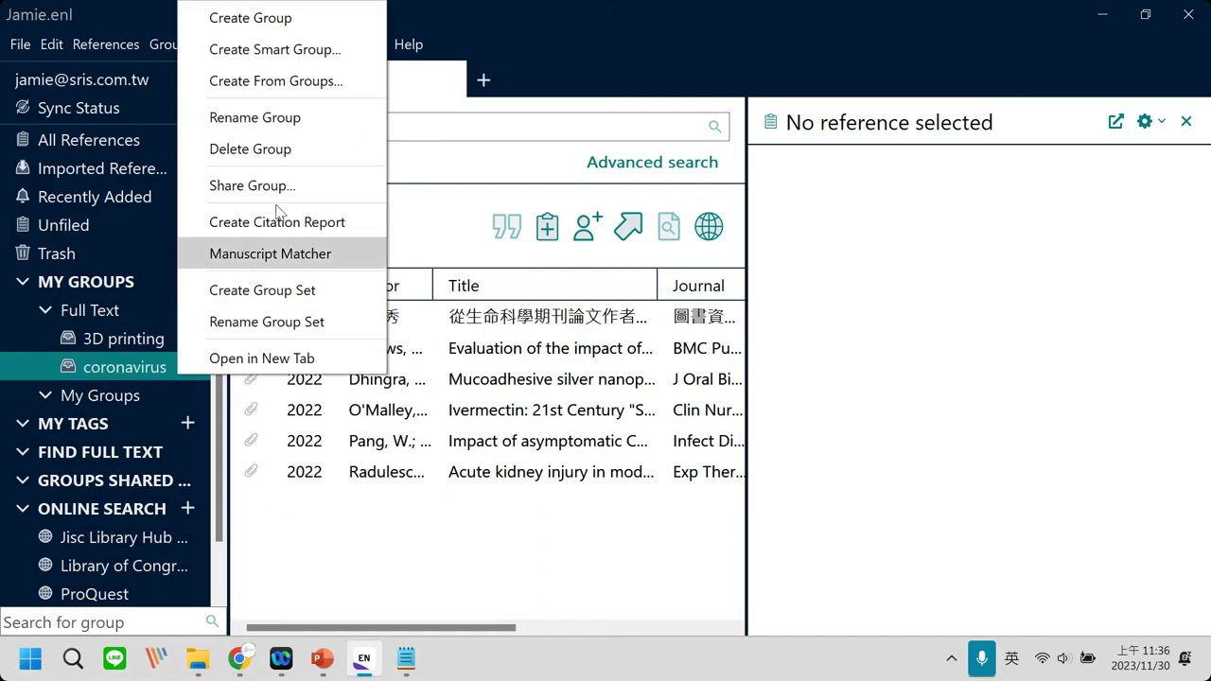
left_click(148, 302)
right_click(164, 305)
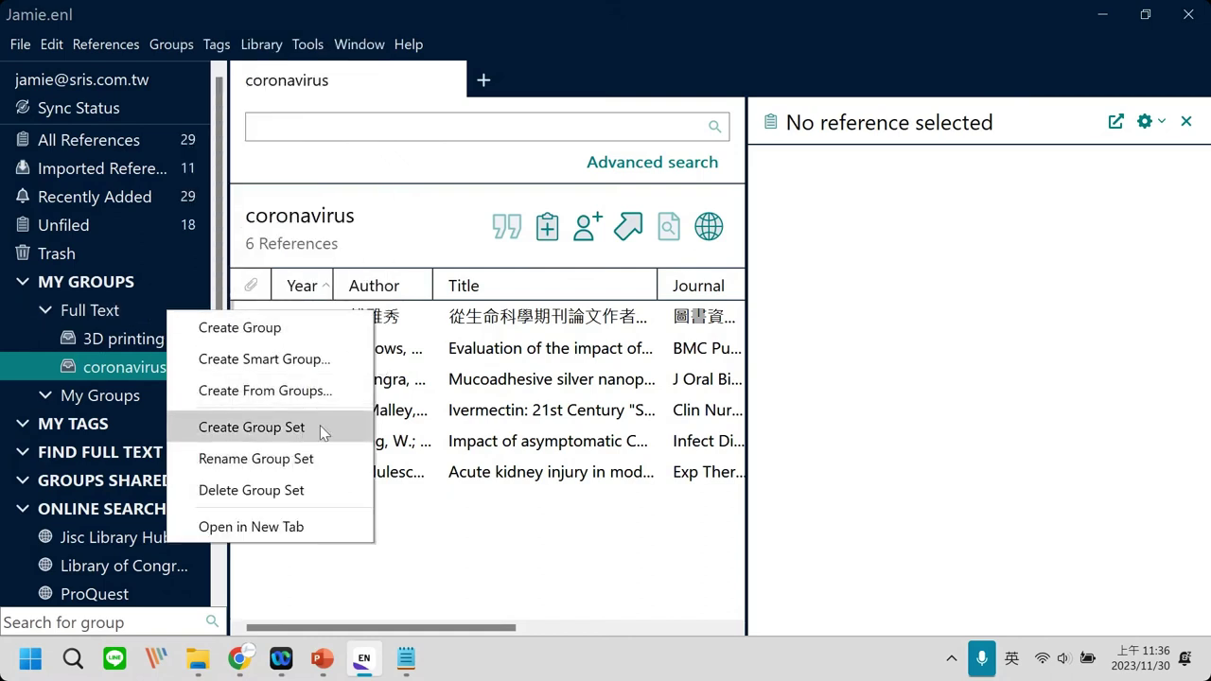
left_click(251, 427)
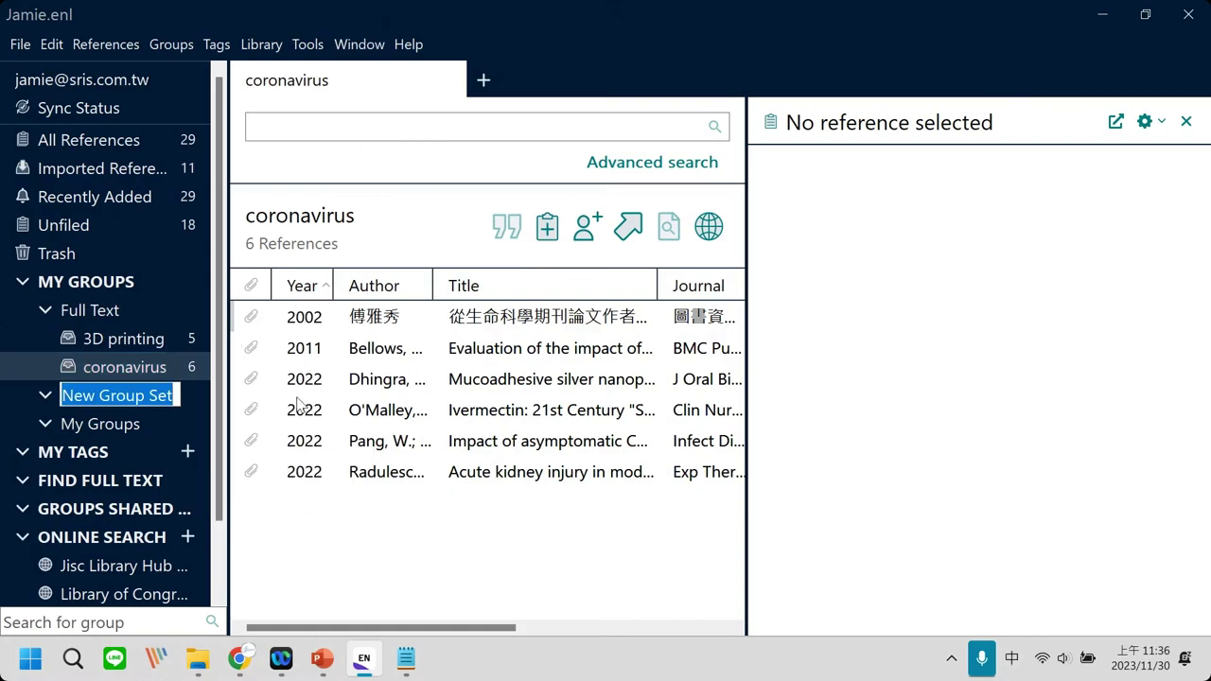
type("通識")
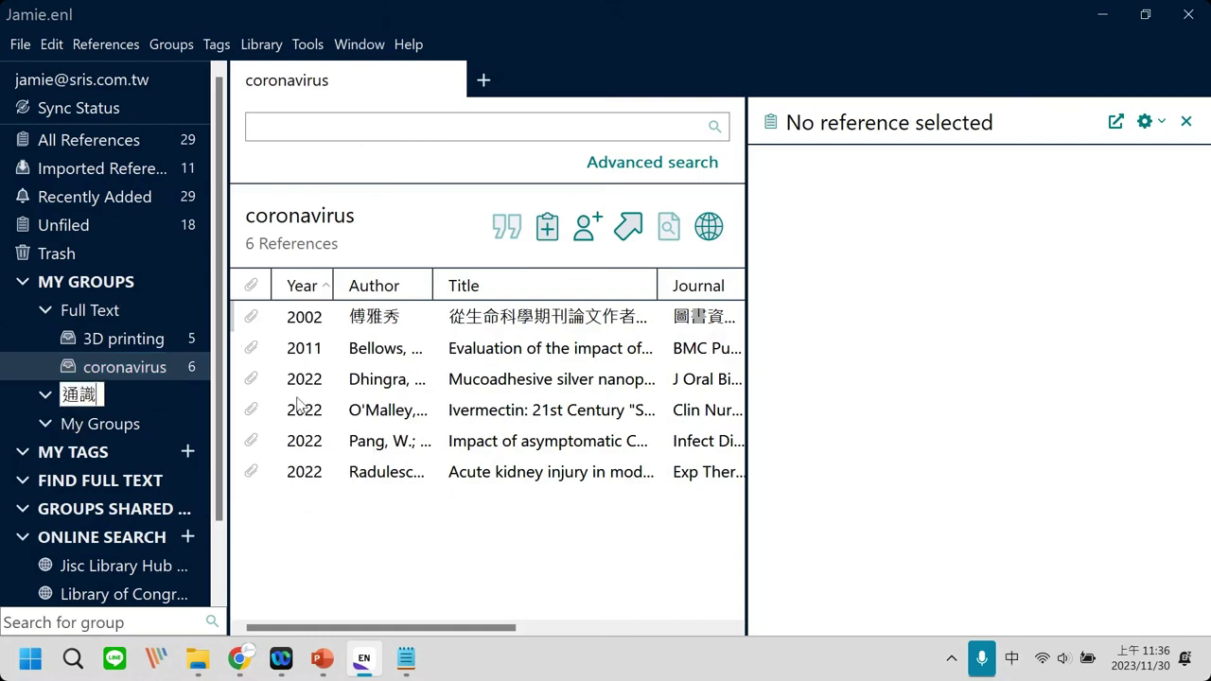
key("Return")
Create another group set named 論文 and move the 通識 set directly below it, above Full Text.
right_click(94, 277)
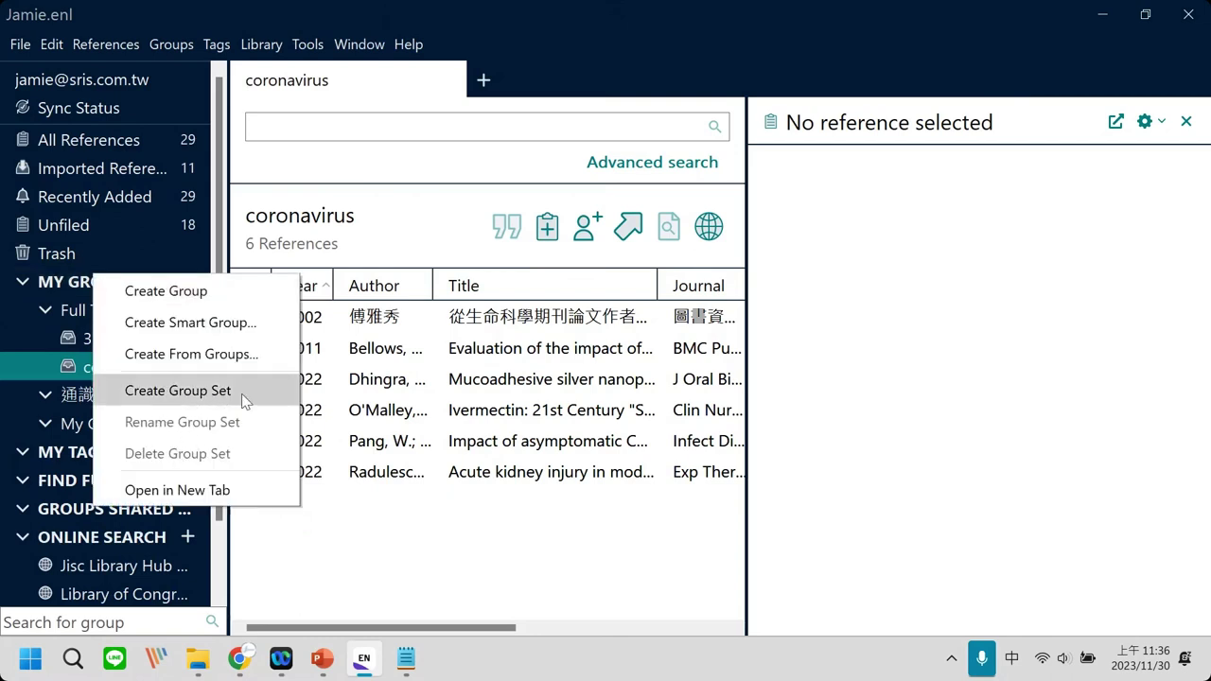
left_click(178, 390)
type("問")
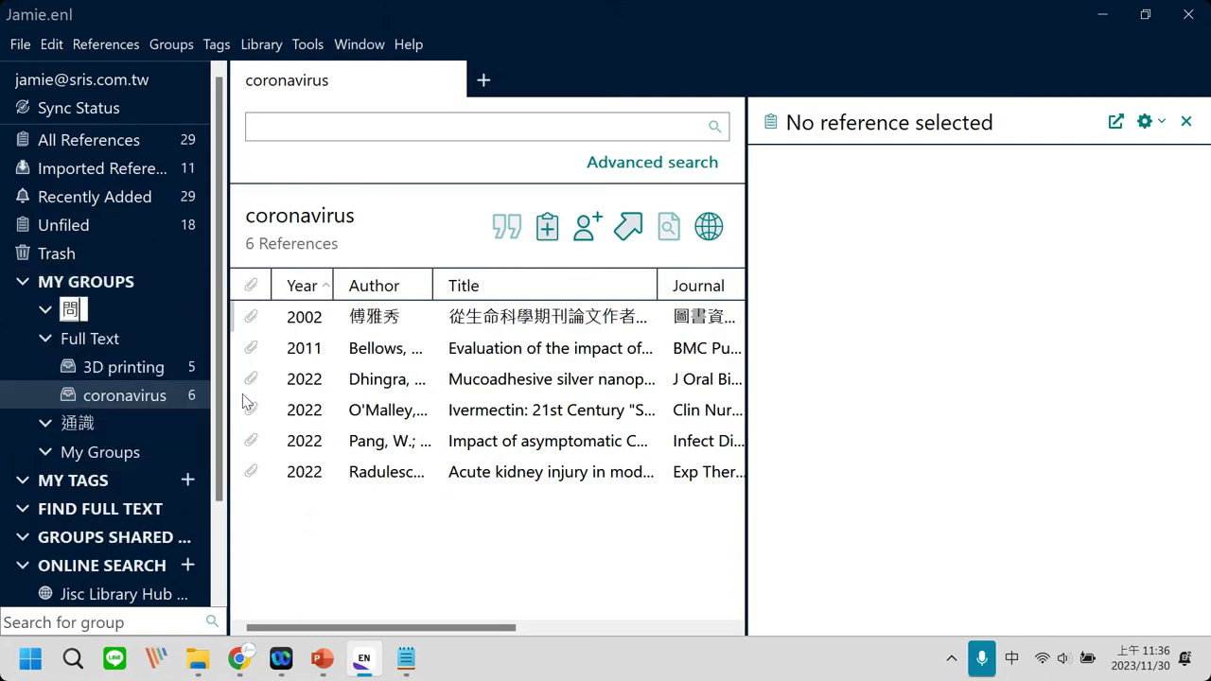
type("論文")
key("Return")
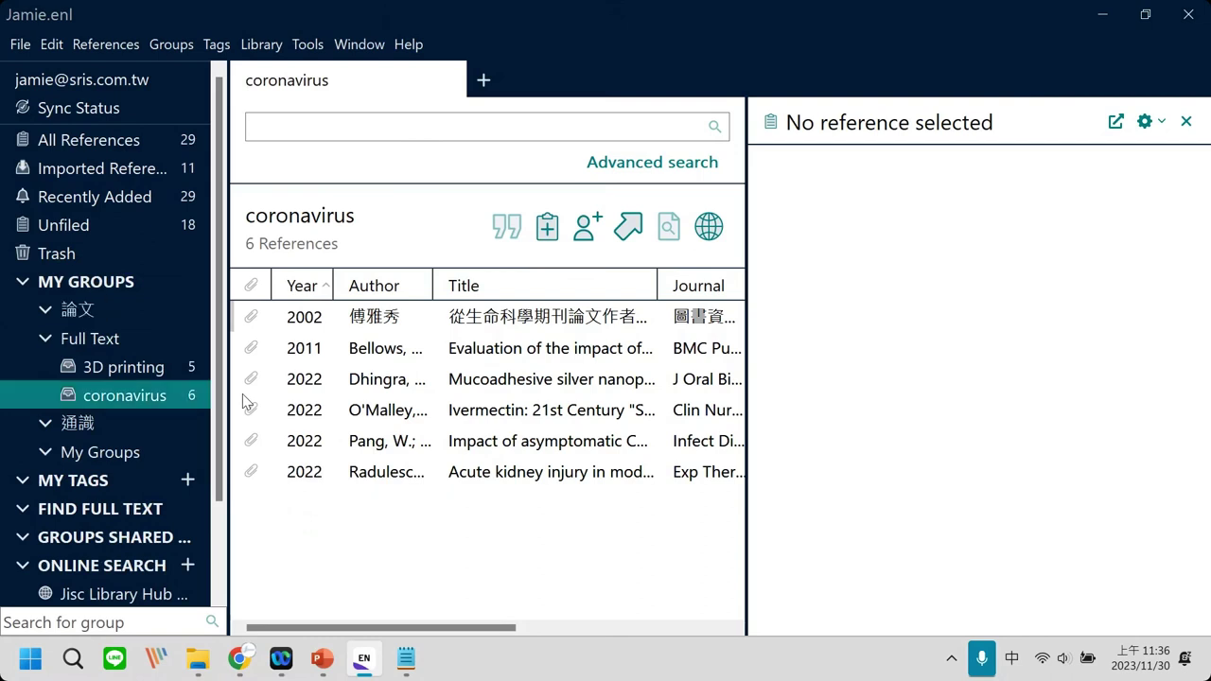
left_click_drag(190, 397, 98, 305)
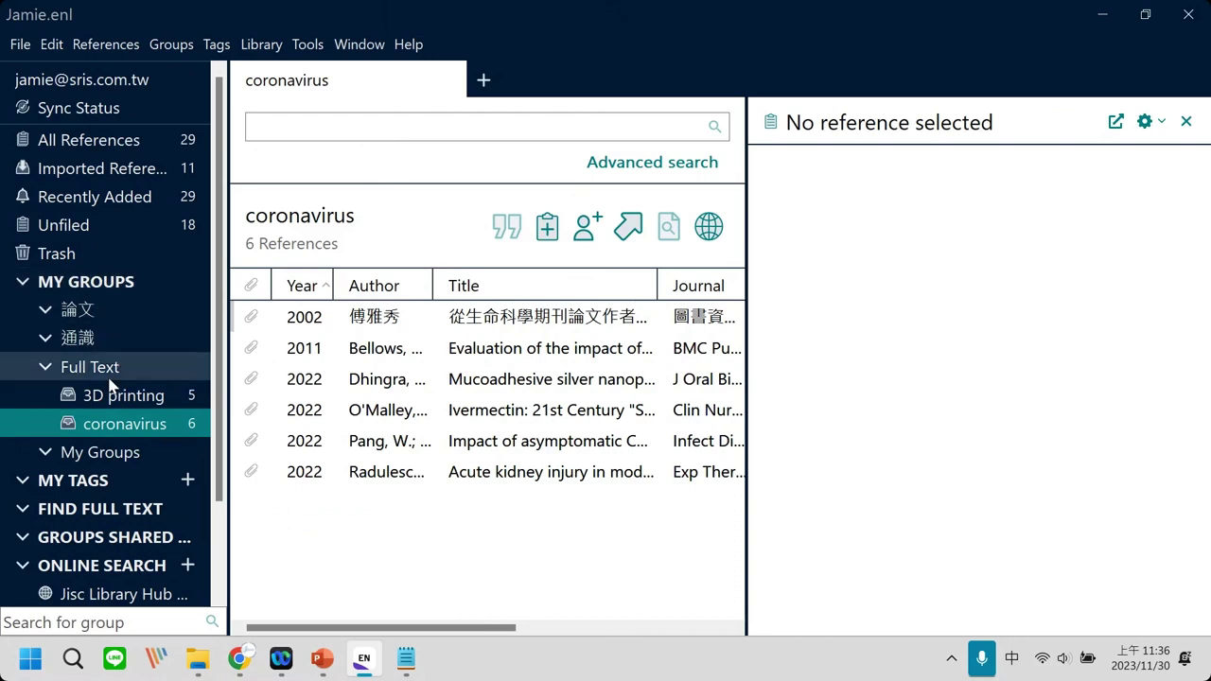
Create two groups named 中文 and 英文 in the 論文 group set.
right_click(176, 308)
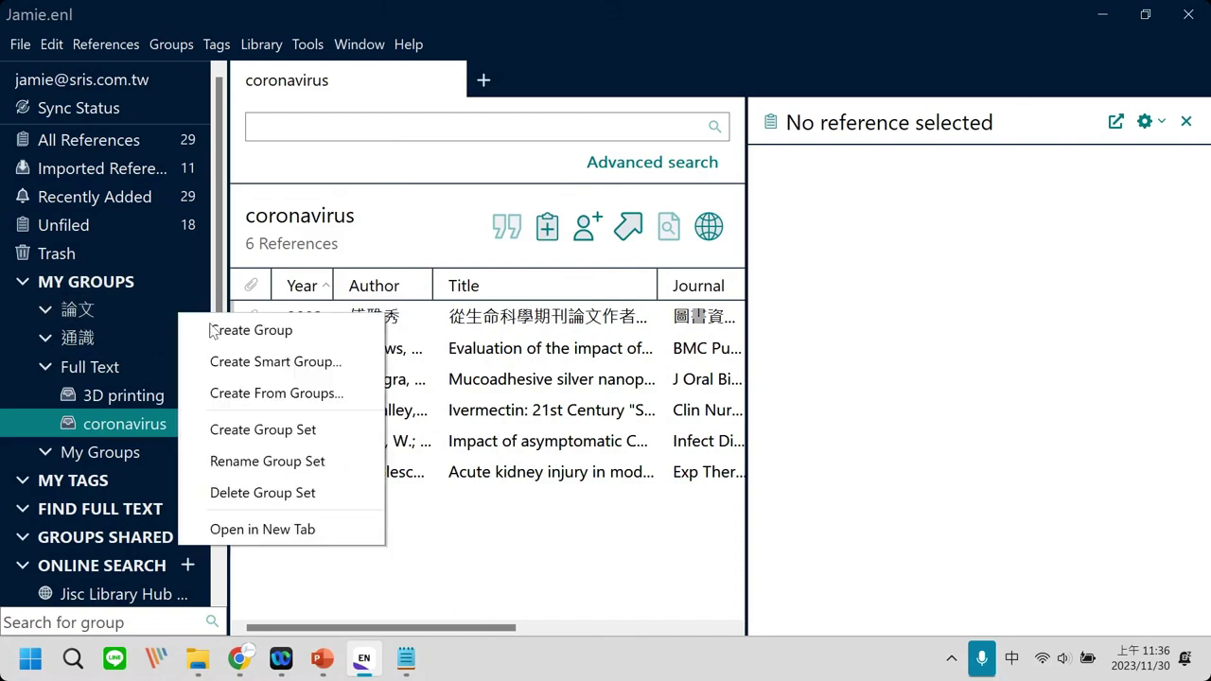
left_click(345, 331)
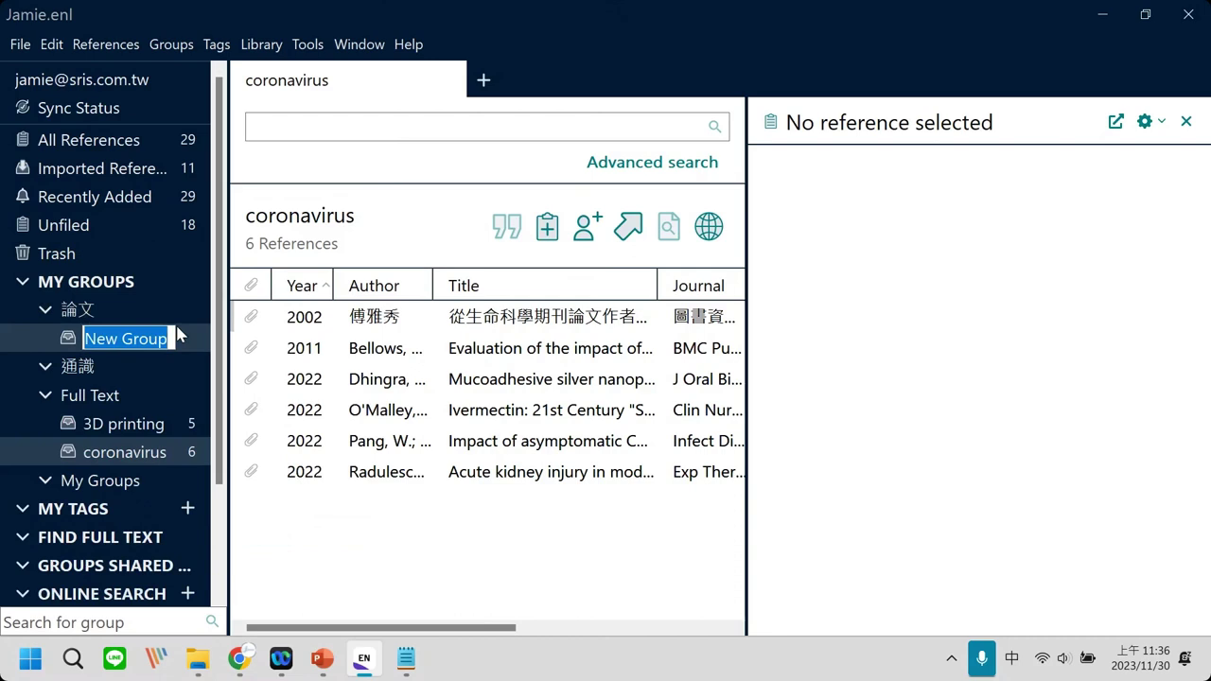
type("中文")
key("Return")
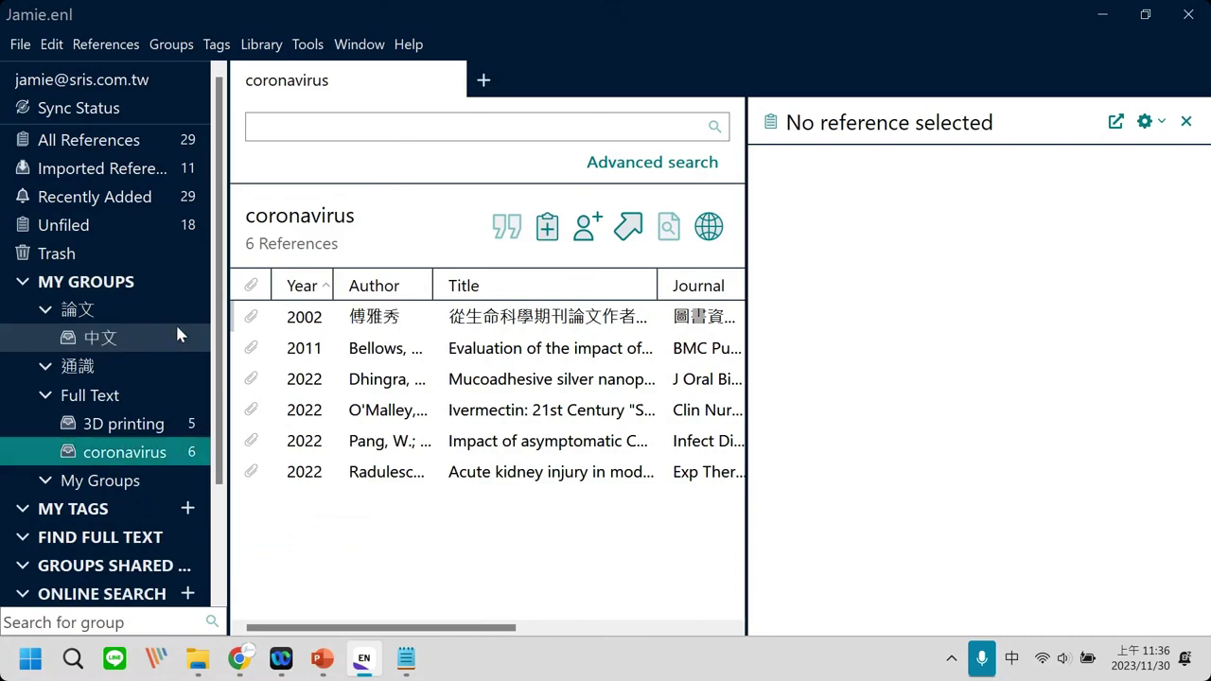
right_click(112, 317)
left_click(261, 324)
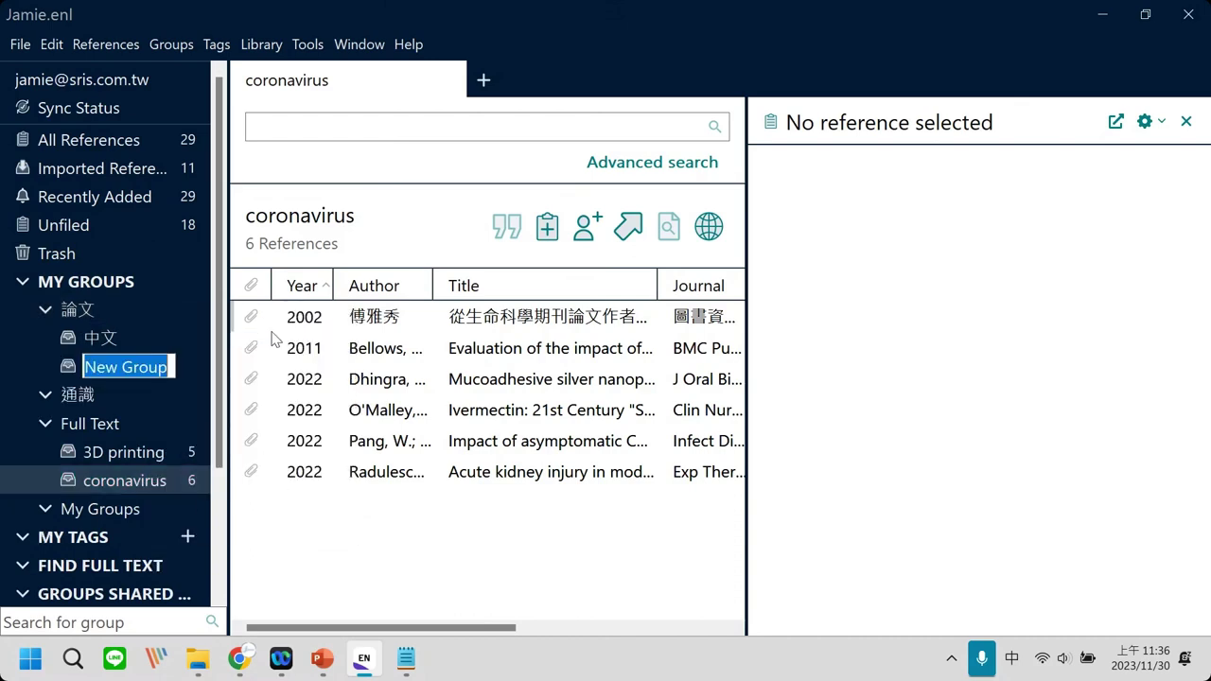
type("英文")
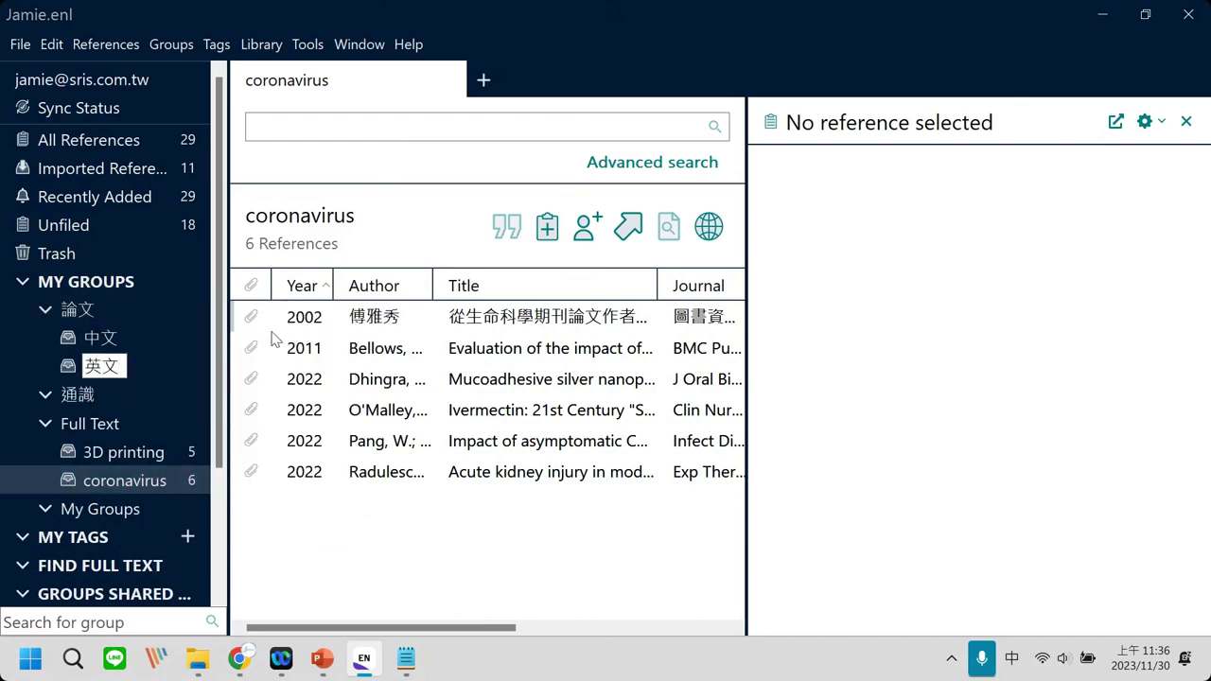
key("Return")
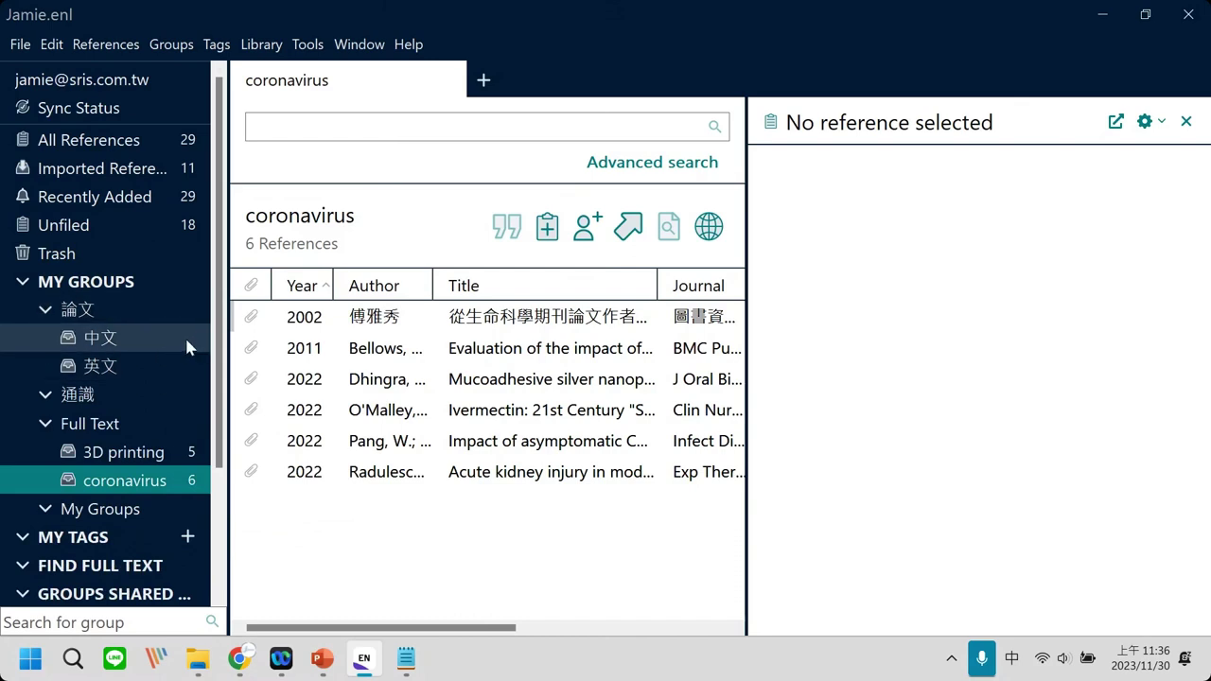
Add English-language references from All References to the 英文 group, including the three consecutive 2020 ones on AVT, gender and English language education.
left_click(111, 151)
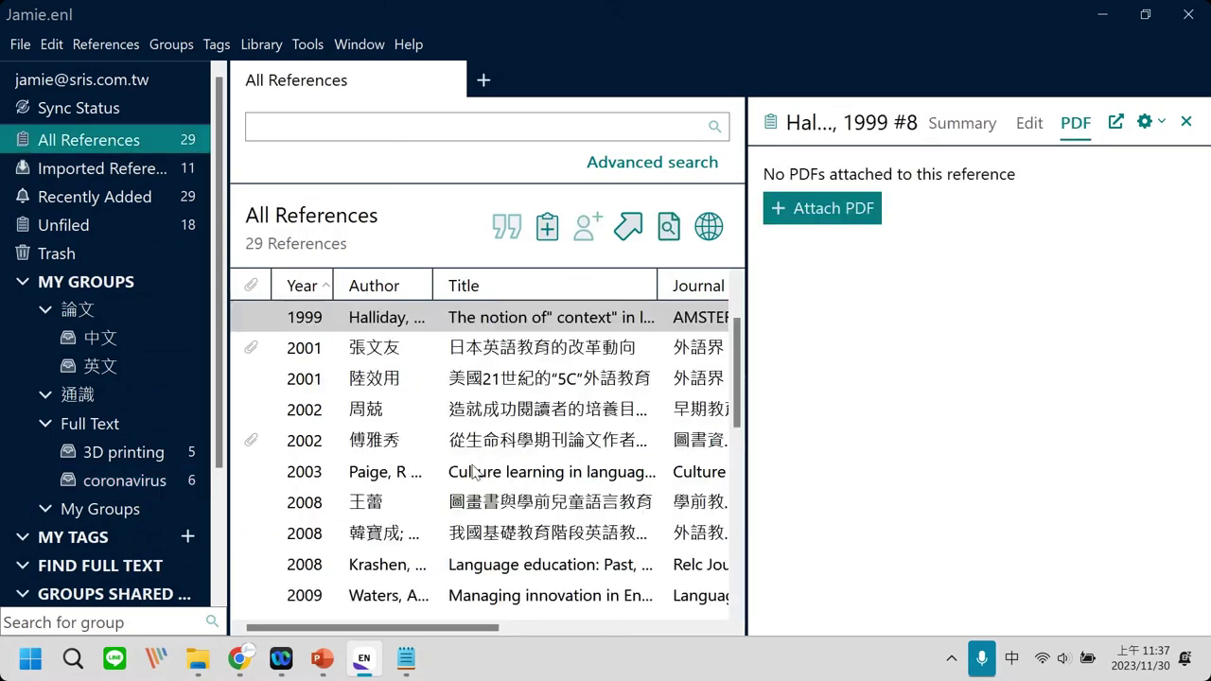
scroll(529, 530, "down", 6)
left_click_drag(565, 476, 106, 366)
scroll(529, 473, "up", 1)
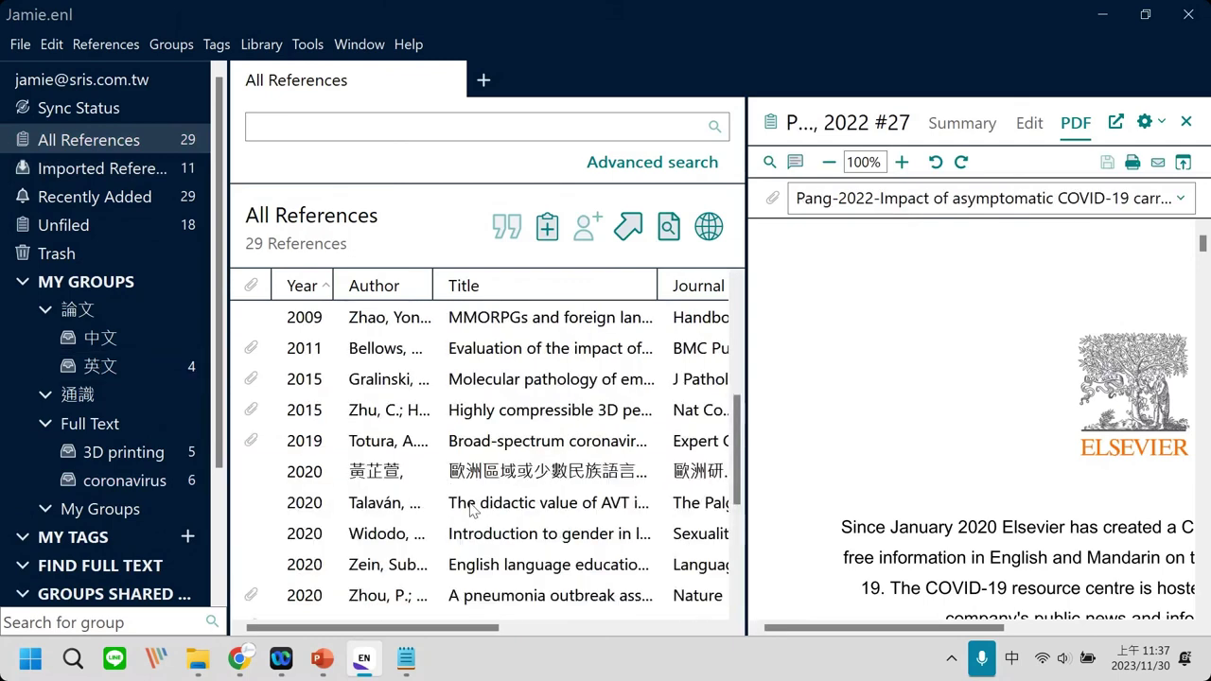
left_click_drag(510, 506, 118, 350)
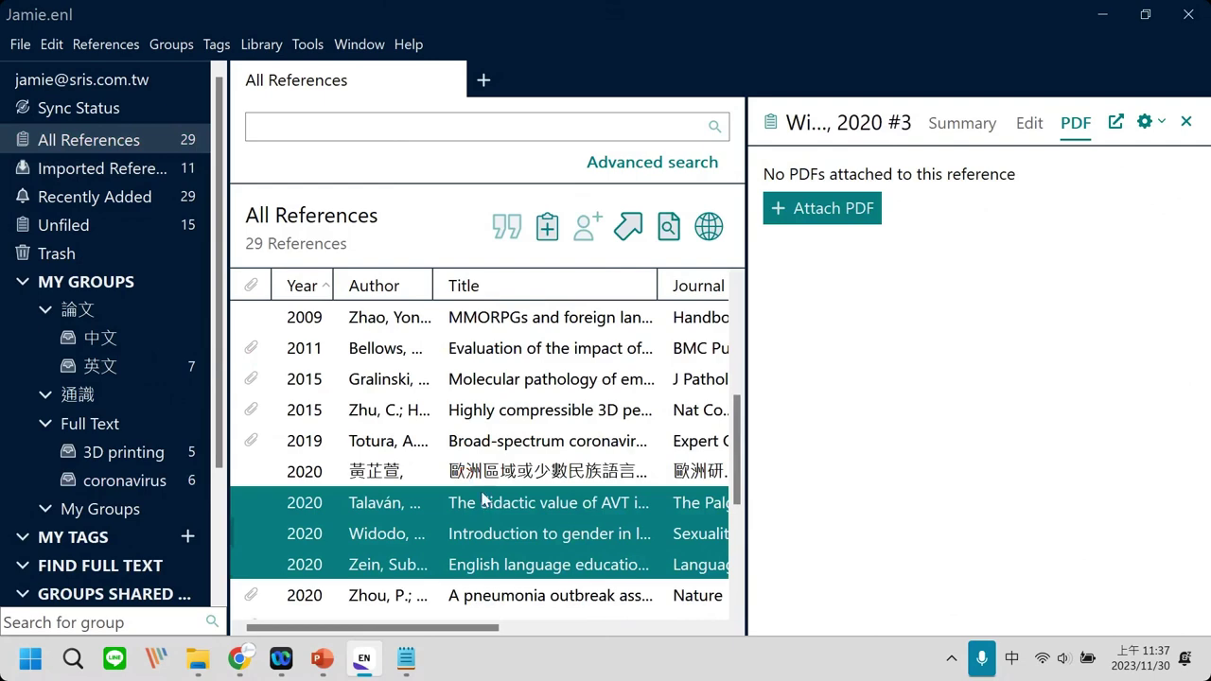
Search all references for 語言教育.
scroll(498, 502, "up", 1)
scroll(499, 501, "up", 2)
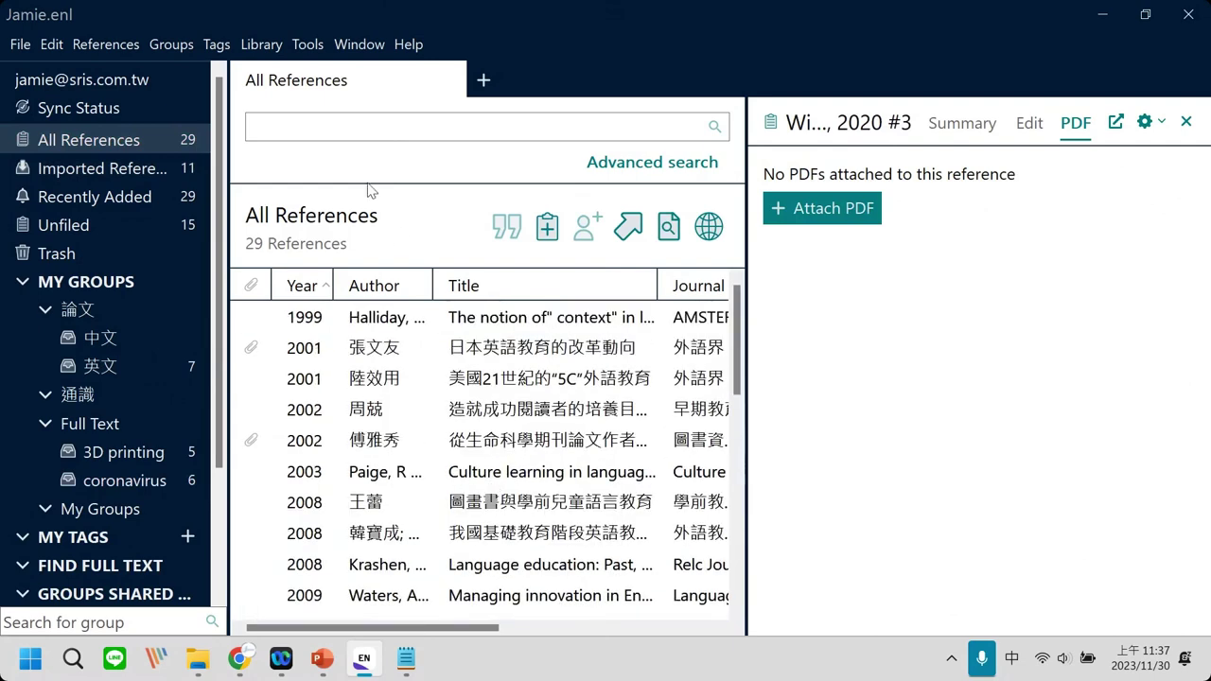
left_click(336, 127)
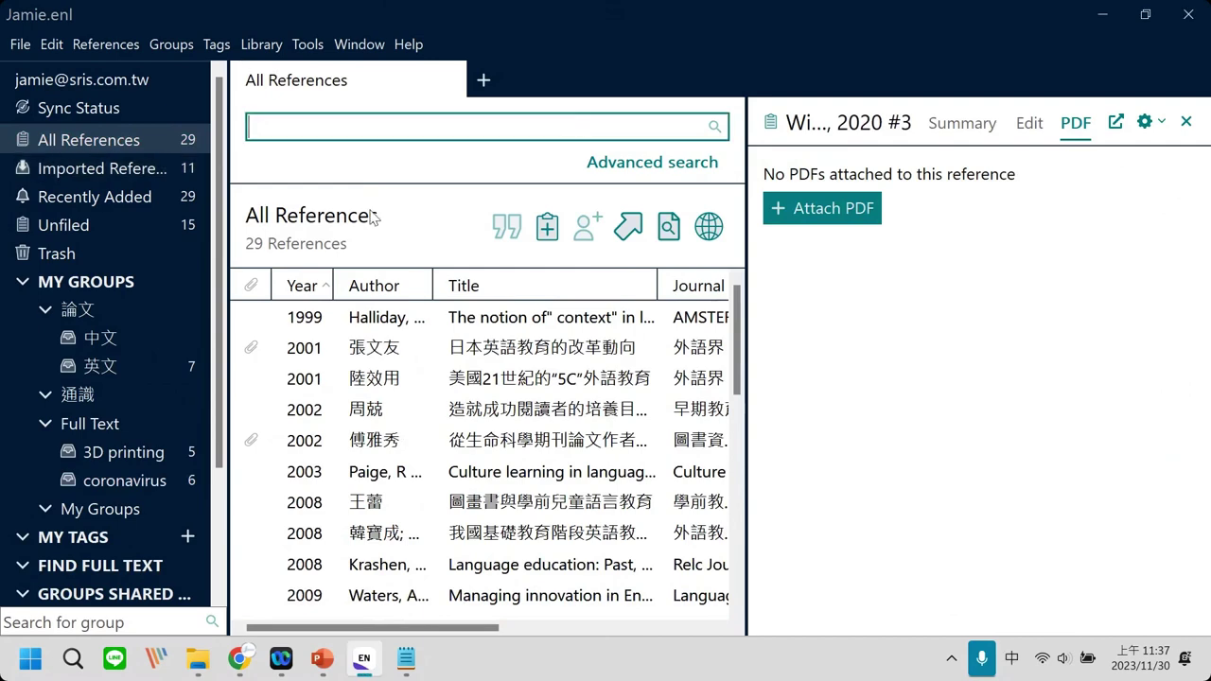
left_click(554, 411)
left_click(557, 450)
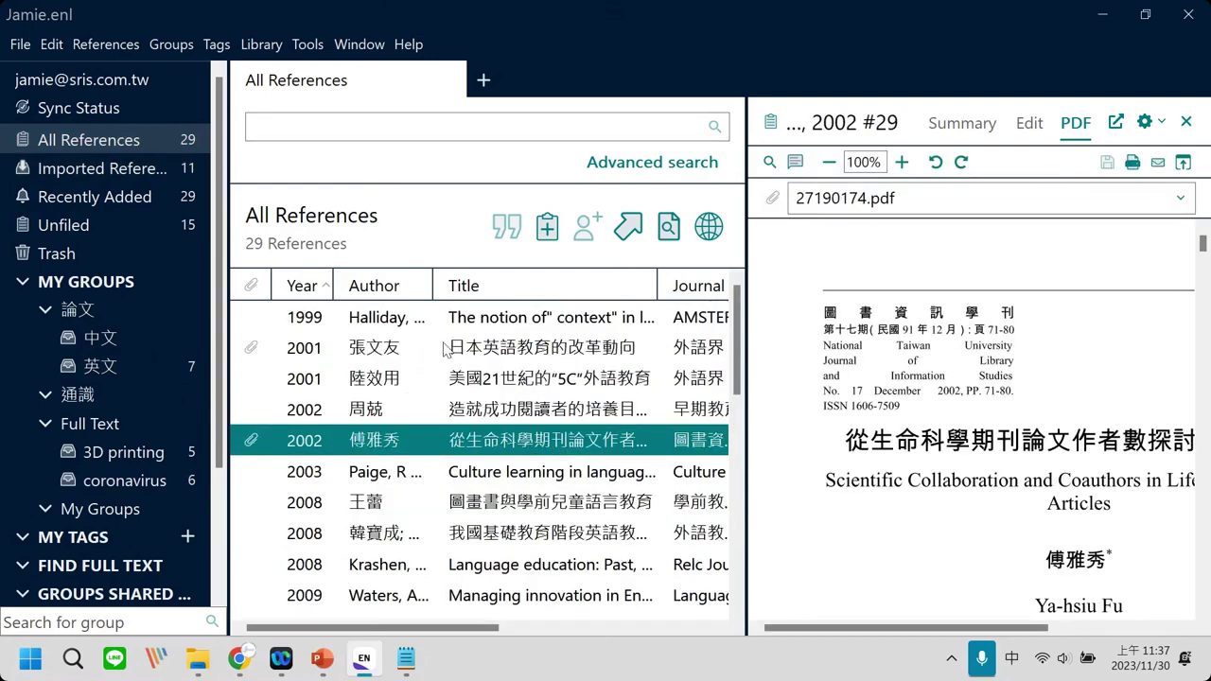
left_click(379, 195)
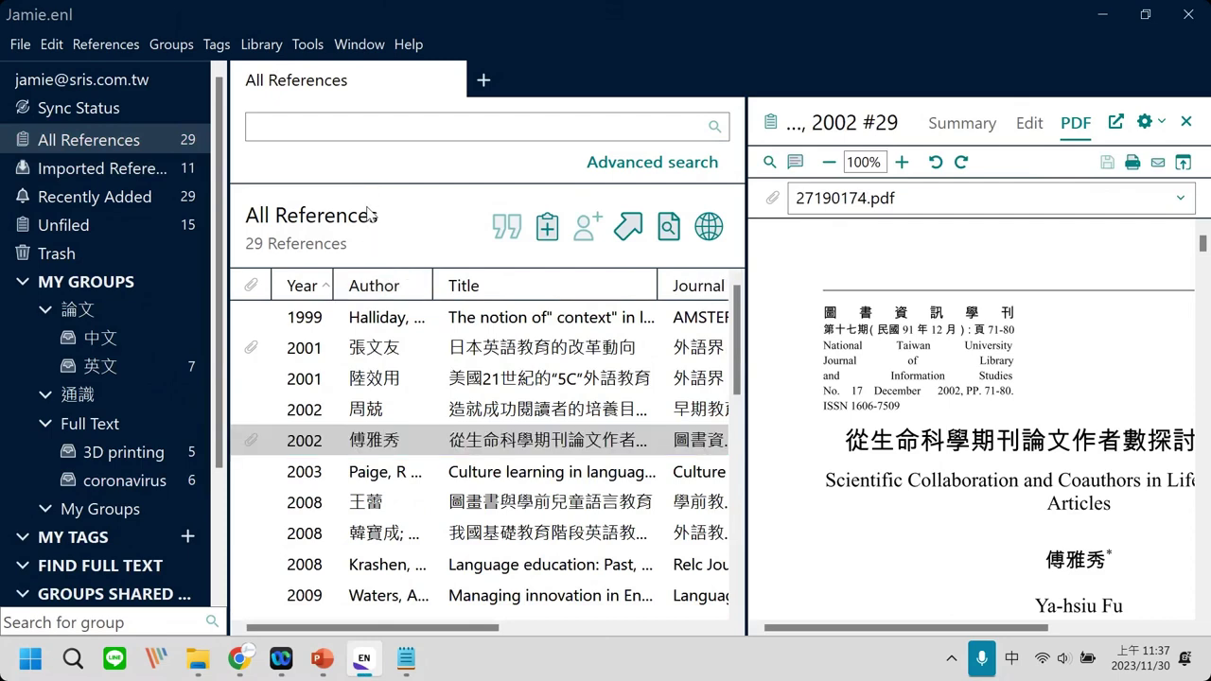
left_click(413, 129)
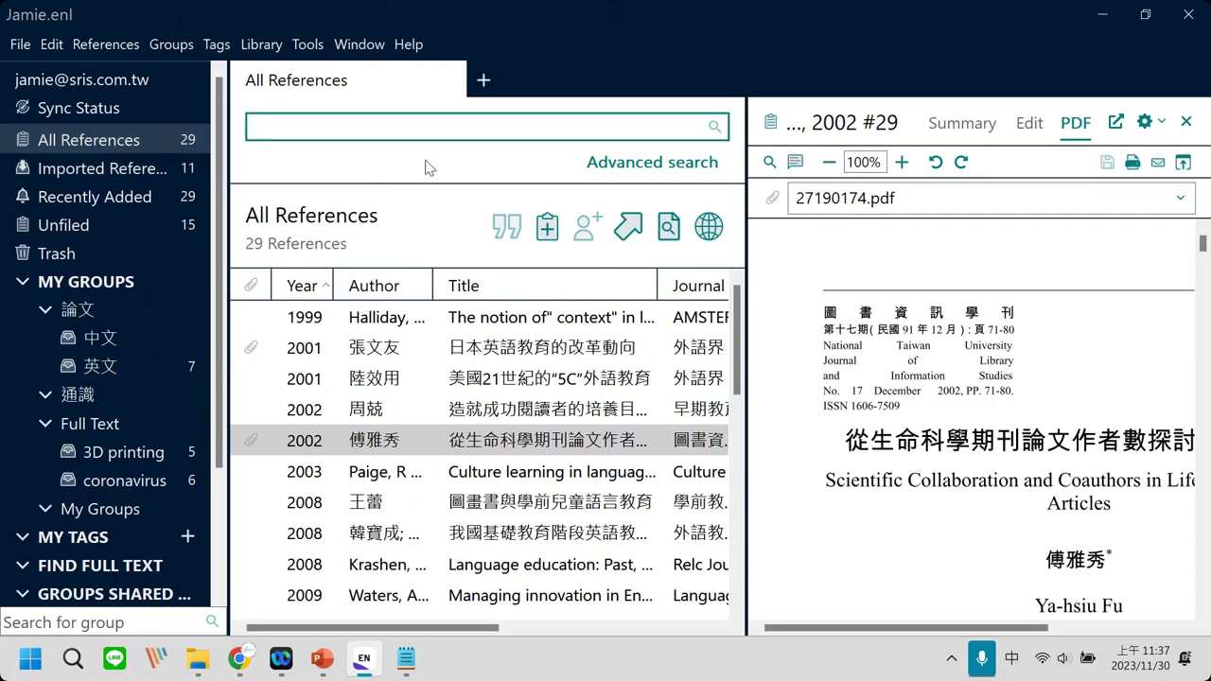
type("ㄧ")
type("語言教")
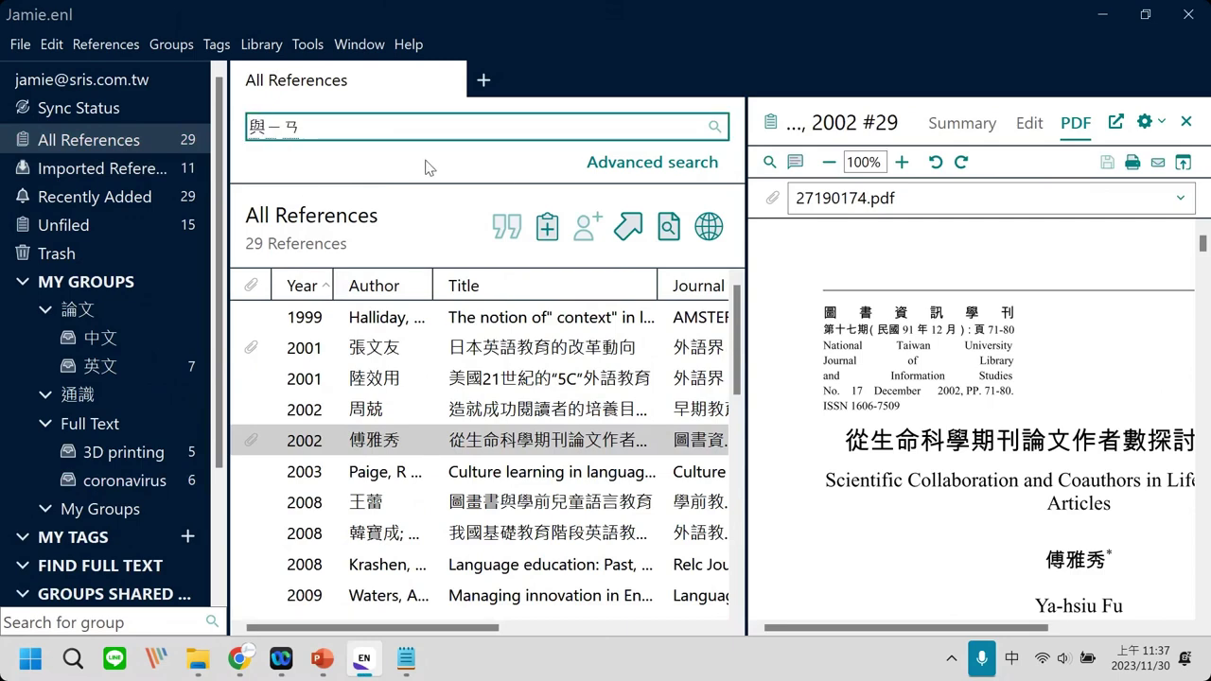
key("Escape")
type("語言教育")
key("Return")
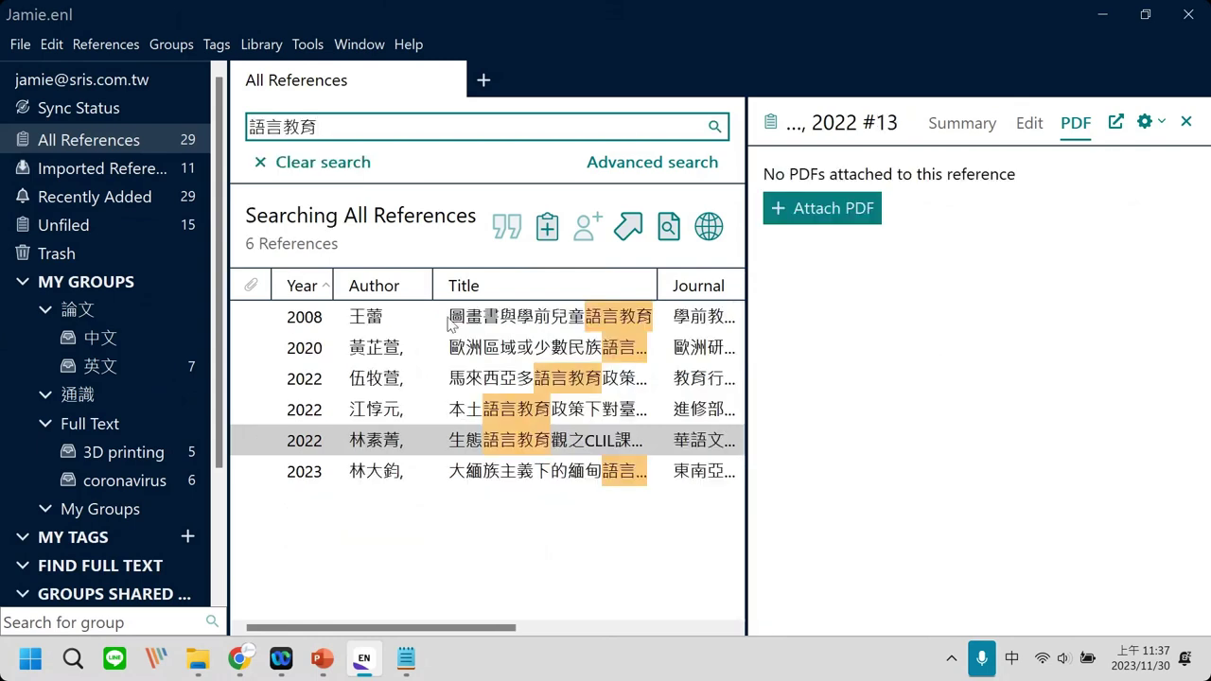
Select all the search results and try to add them to the 中文 group in the 論文 set.
left_click(430, 555)
key("ctrl+a")
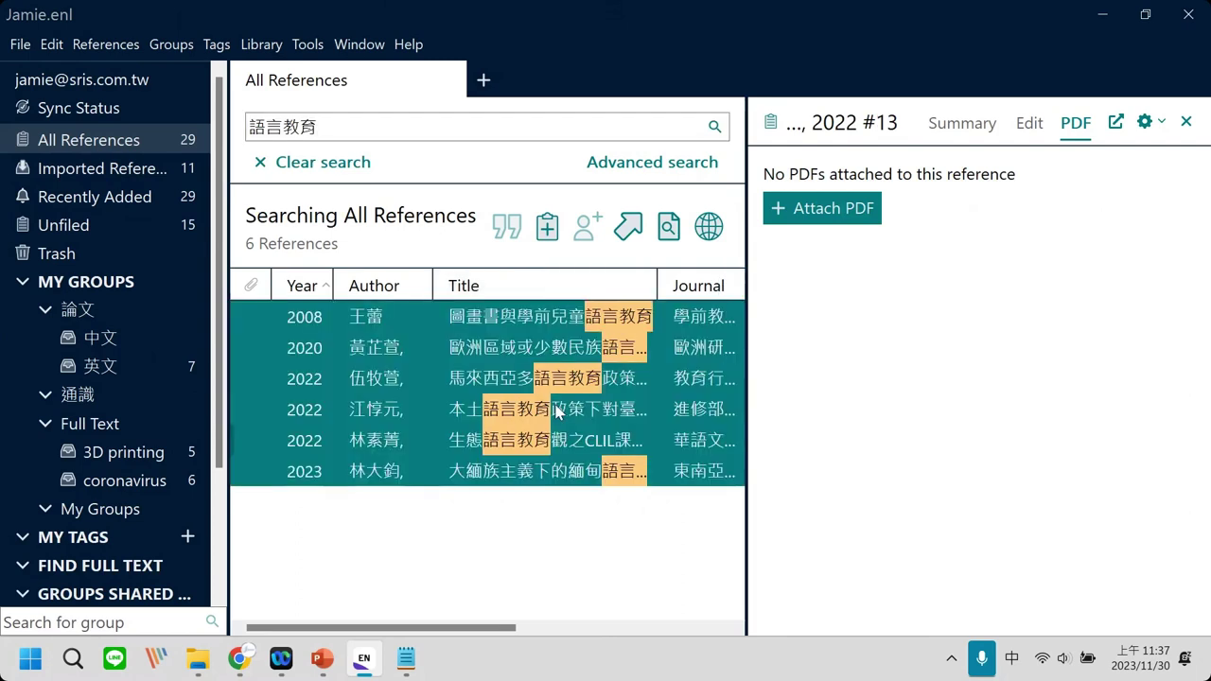
left_click_drag(575, 409, 401, 346)
left_click_drag(470, 452, 45, 316)
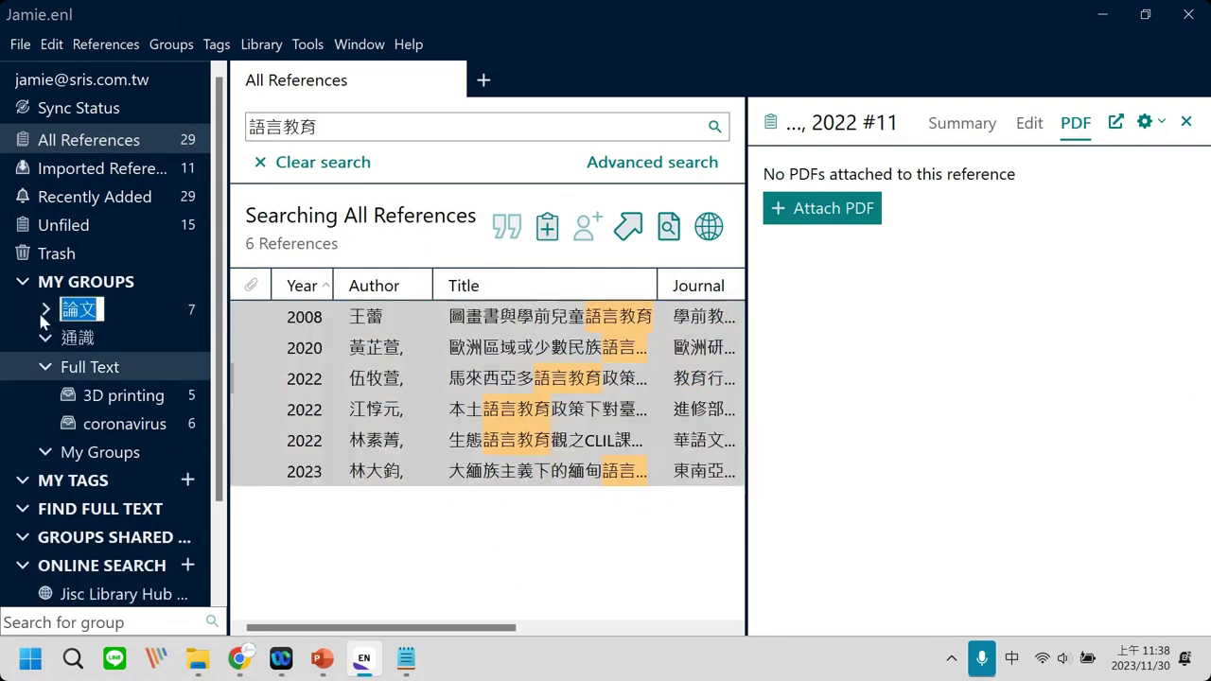
left_click(45, 431)
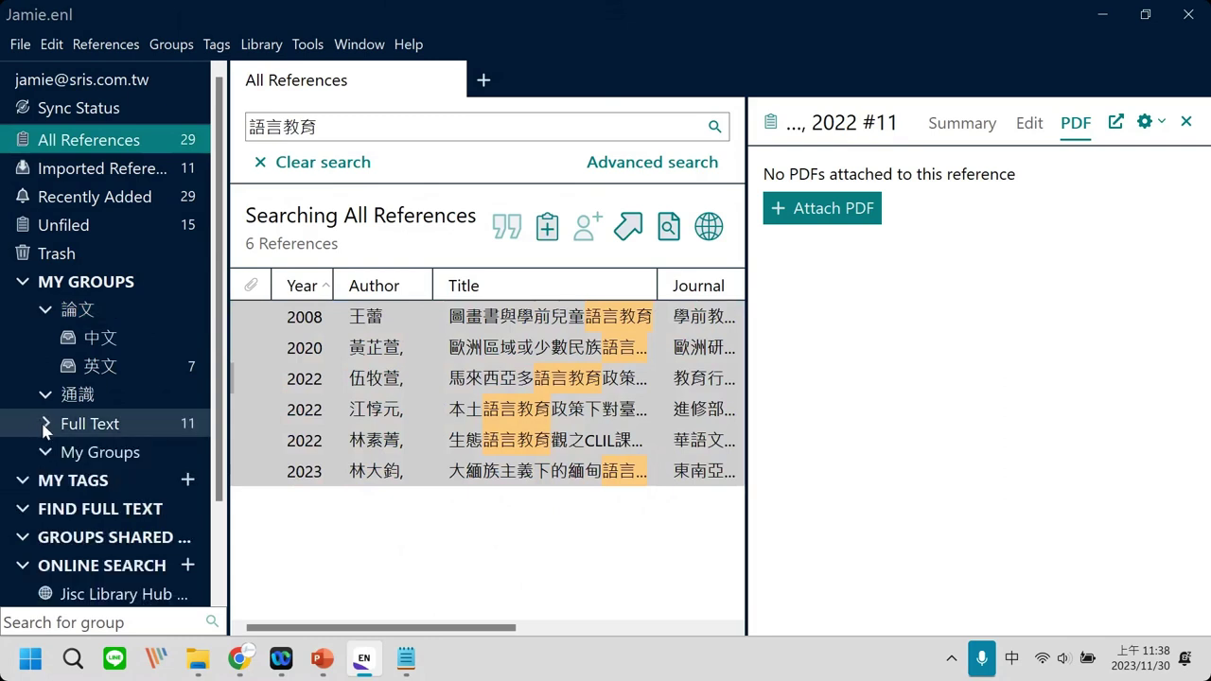
left_click(44, 431)
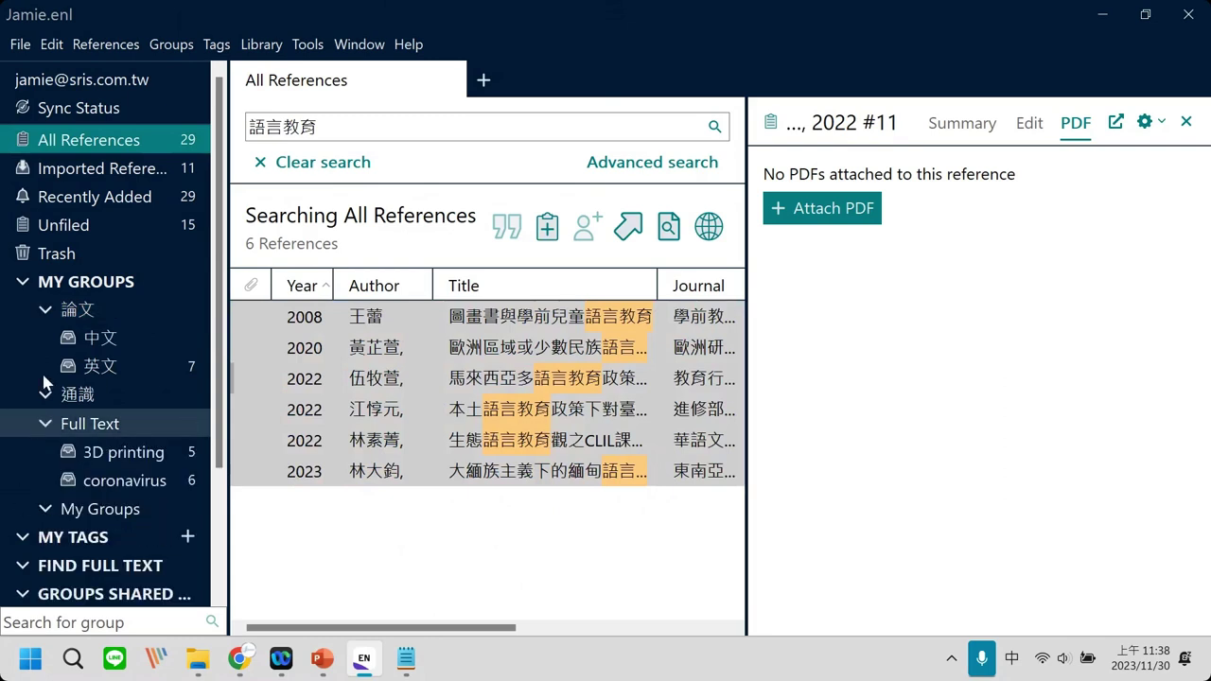
Reselect all the 語言教育 search results and retry moving them into the 中文 group.
left_click(438, 599)
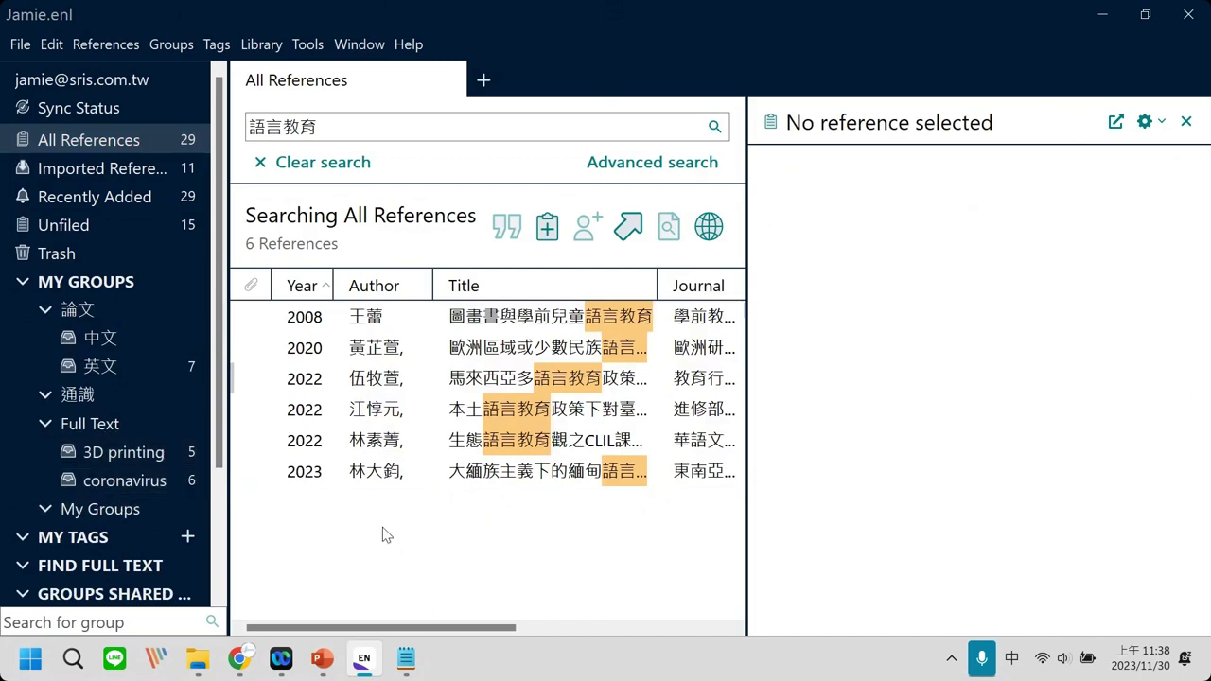
key("ctrl+a")
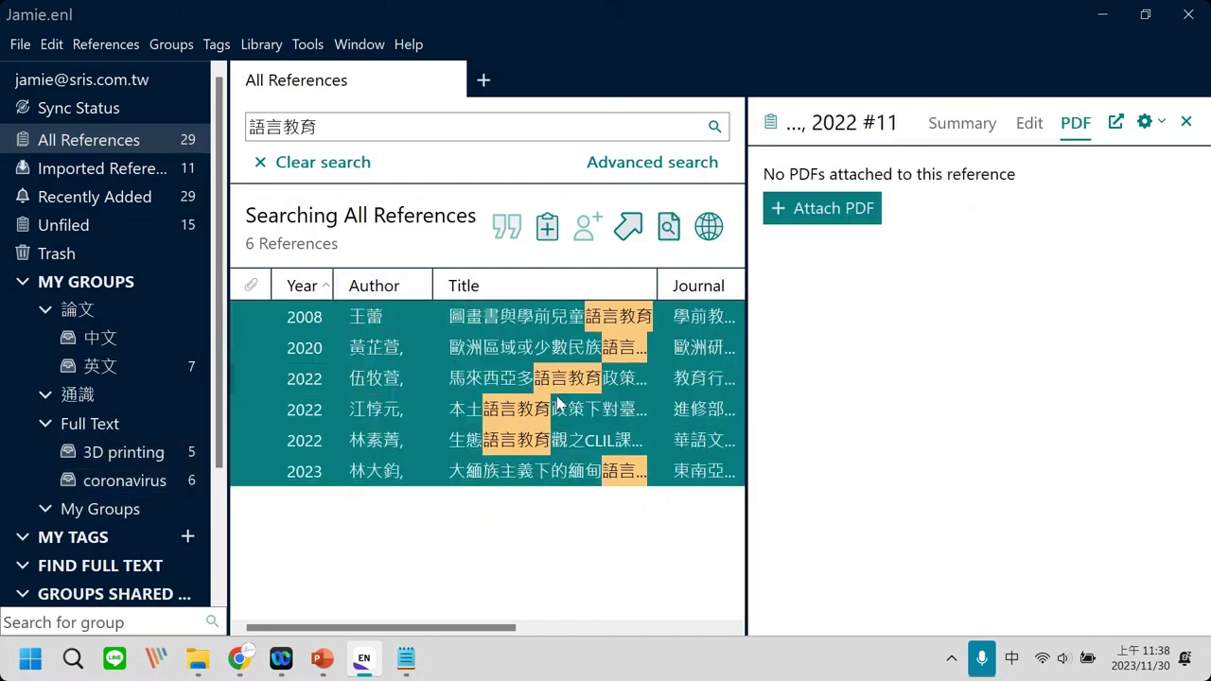
left_click_drag(587, 437, 120, 332)
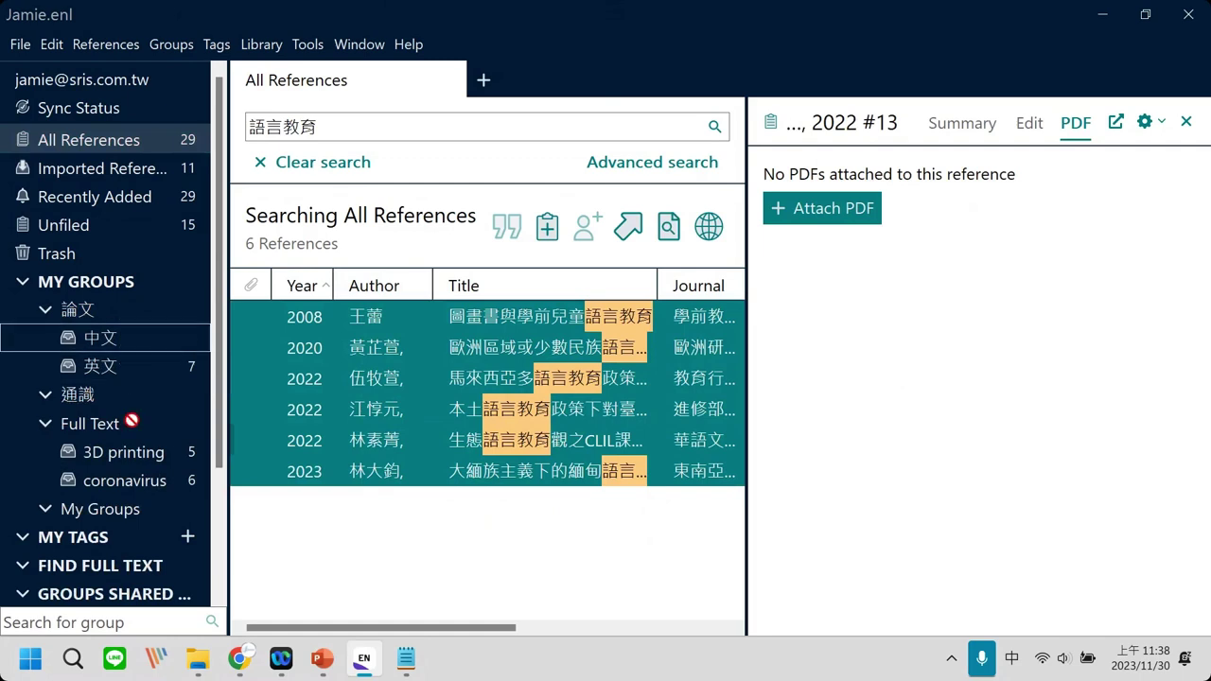
left_click_drag(127, 417, 374, 348)
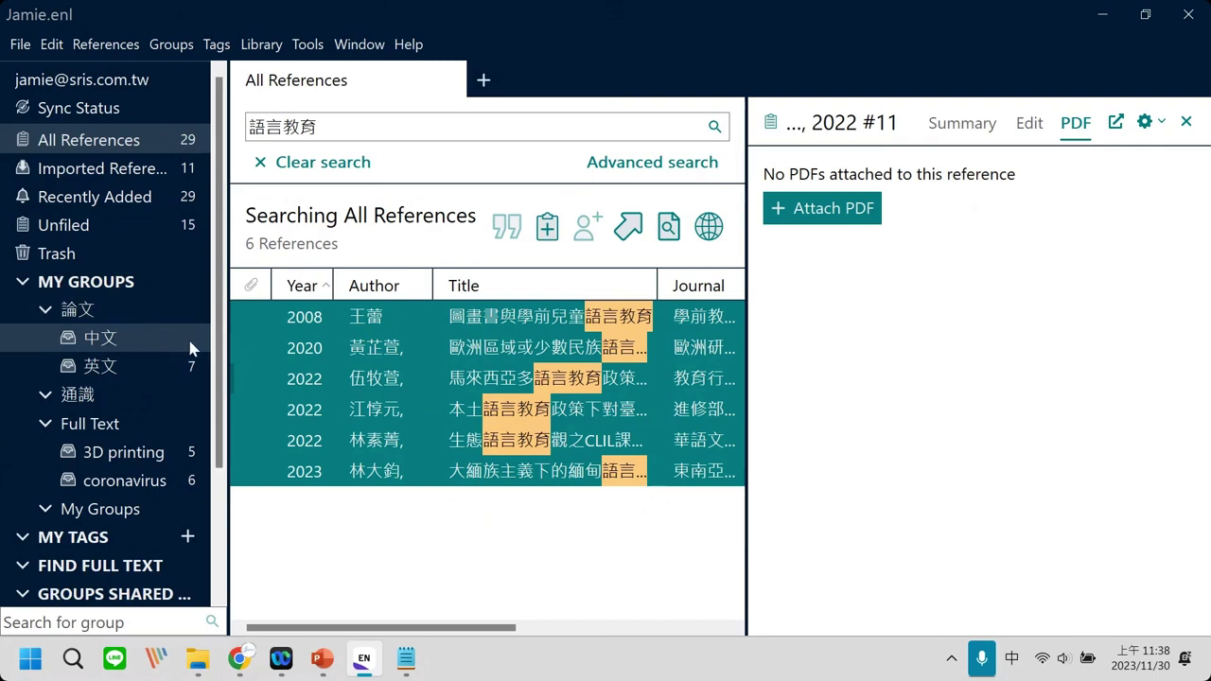
left_click_drag(331, 348, 151, 337)
Delete the 中文 group from the 論文 group set and clear the 語言教育 search.
right_click(129, 336)
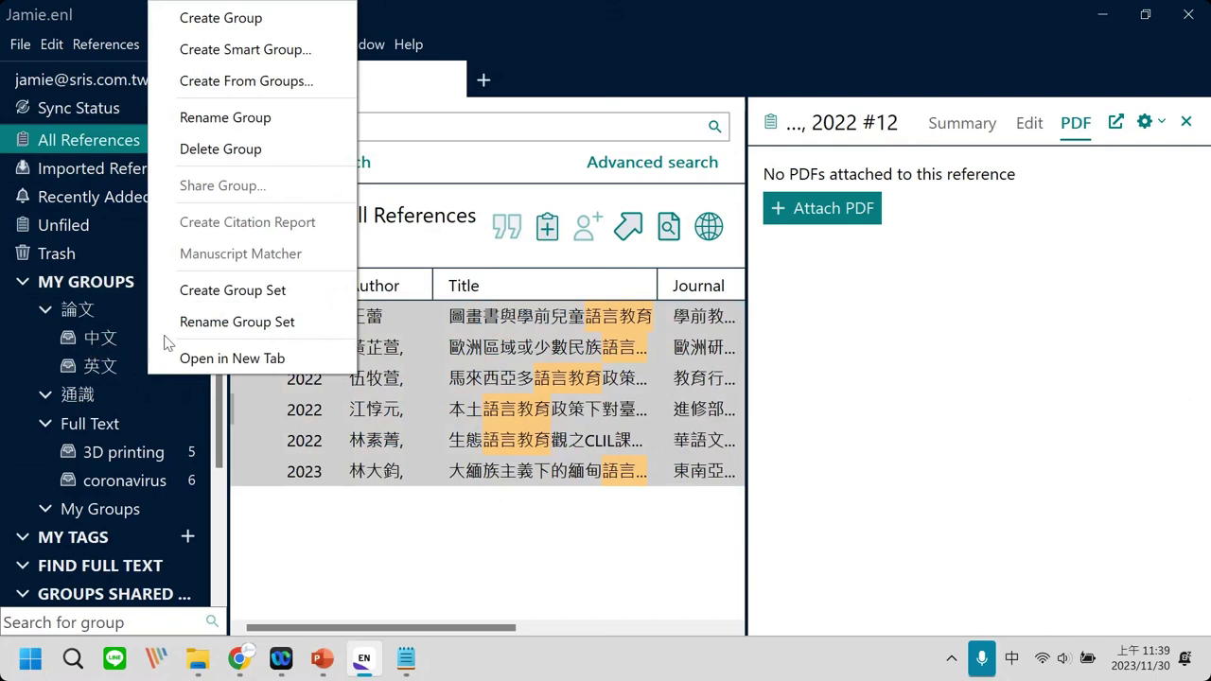
left_click(248, 155)
left_click(721, 372)
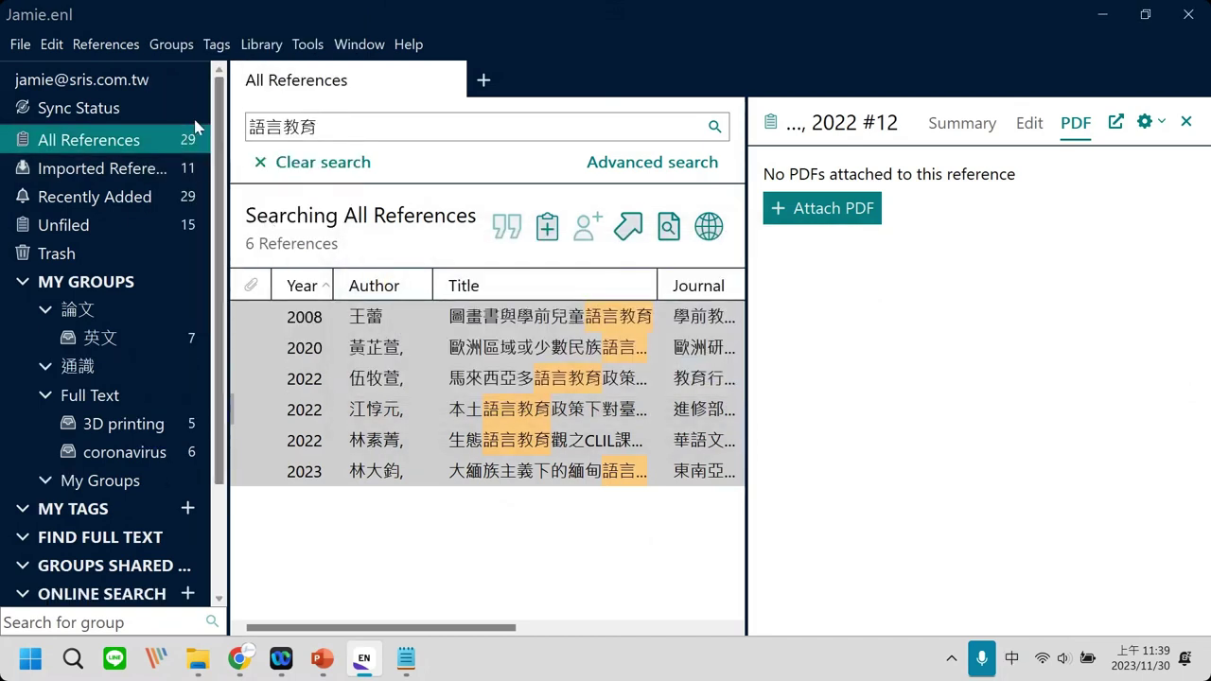
left_click_drag(492, 570, 369, 253)
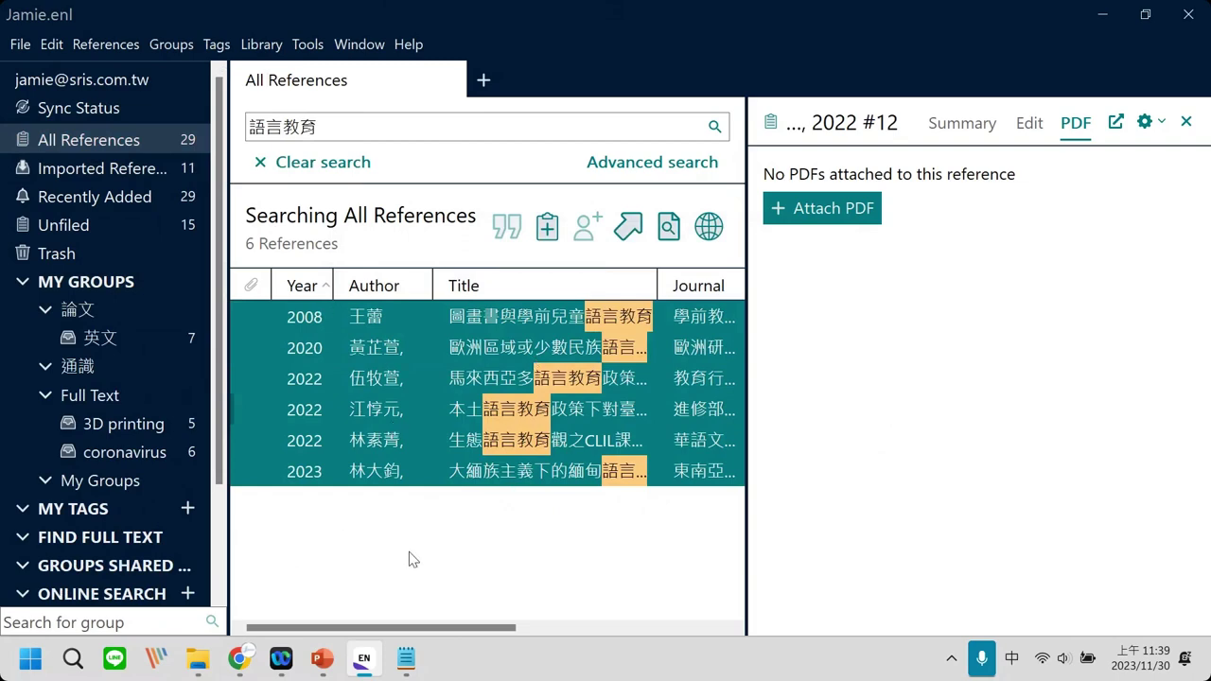
left_click(348, 165)
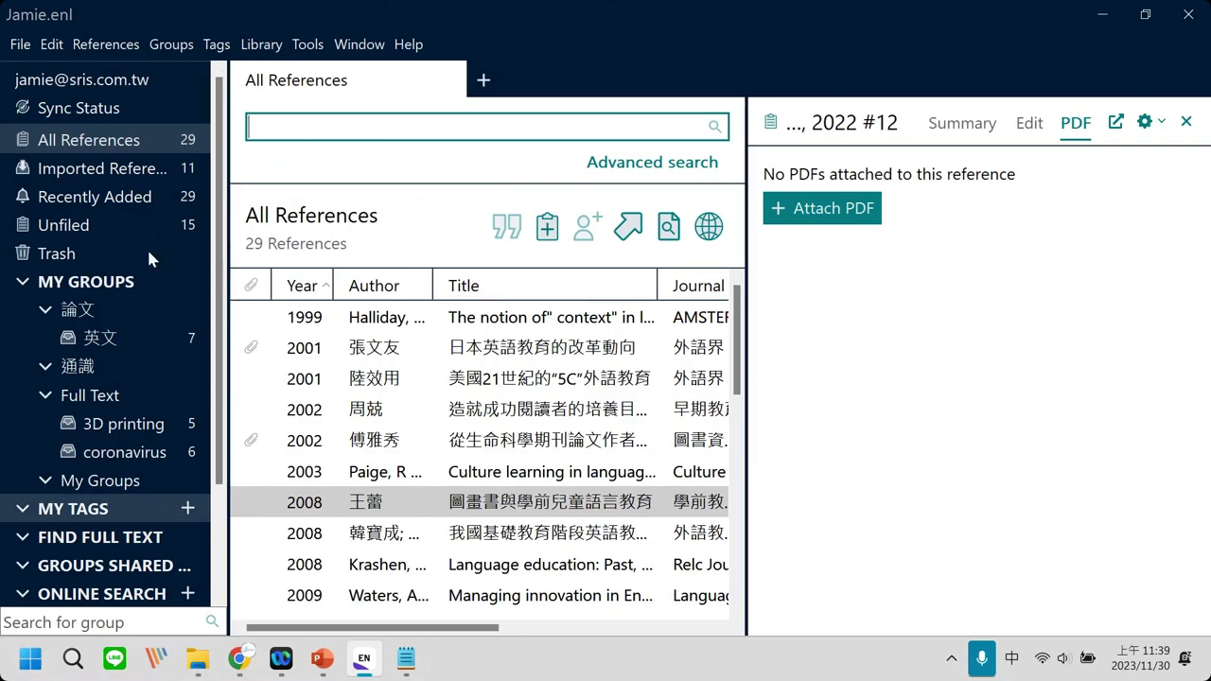
Create a red tag named 重要.
left_click(188, 508)
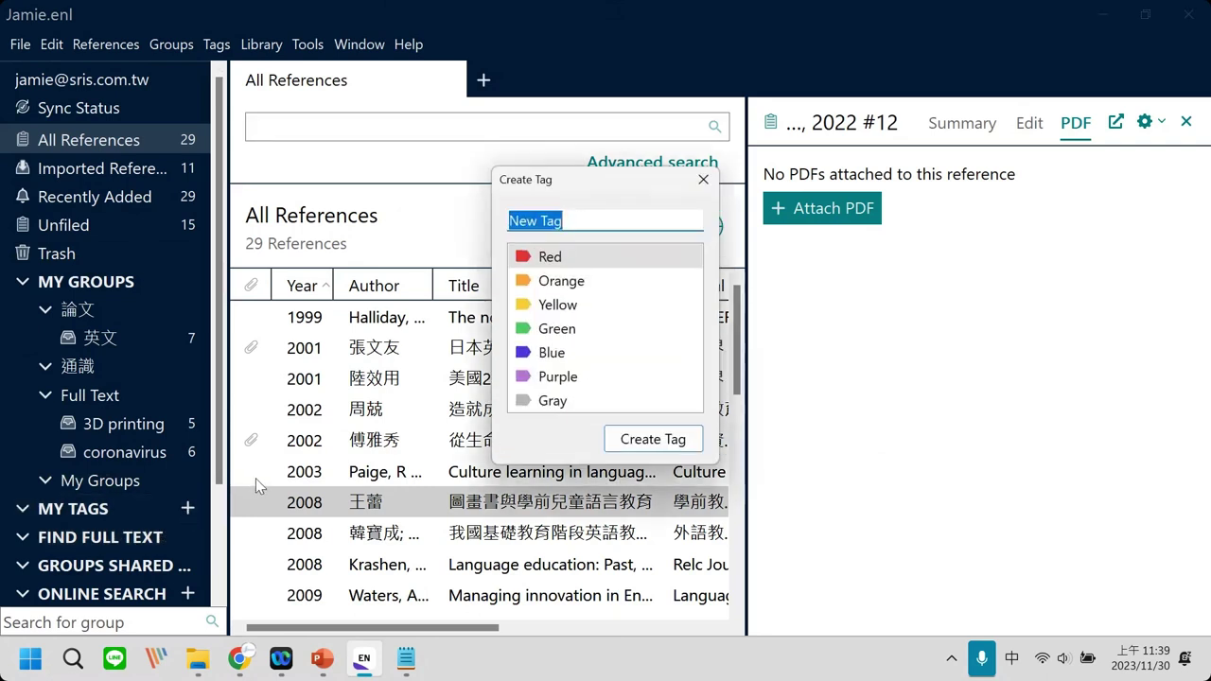
type("言")
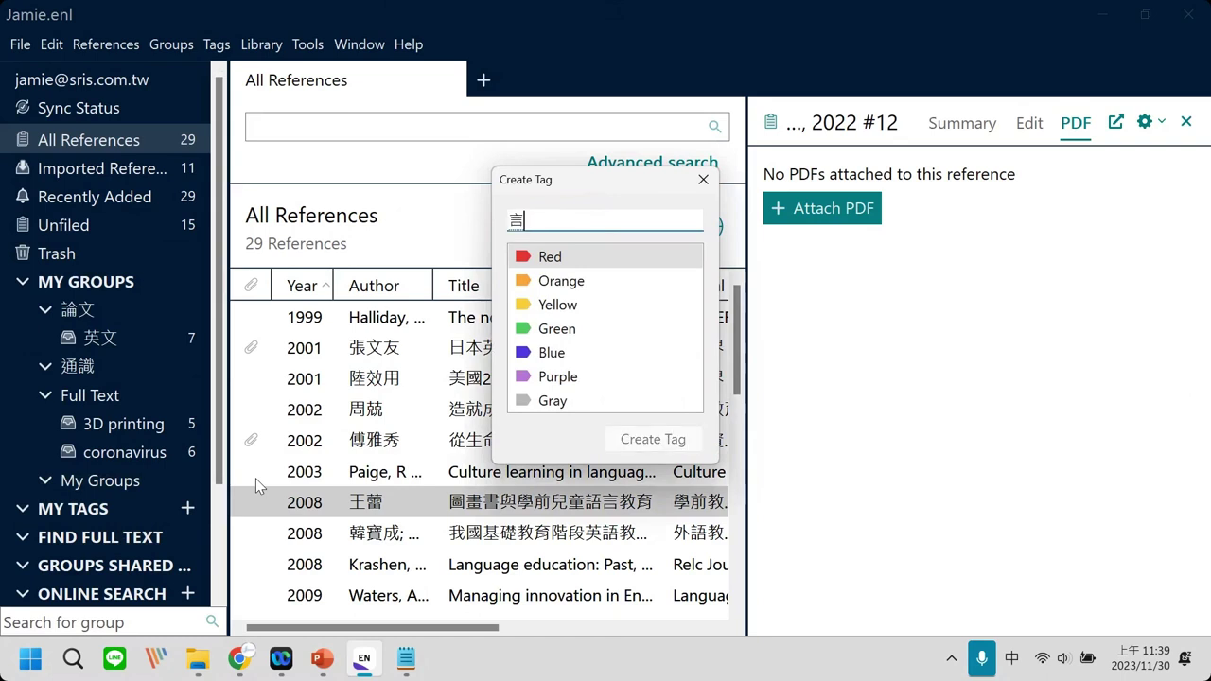
key("BackSpace")
type("重要")
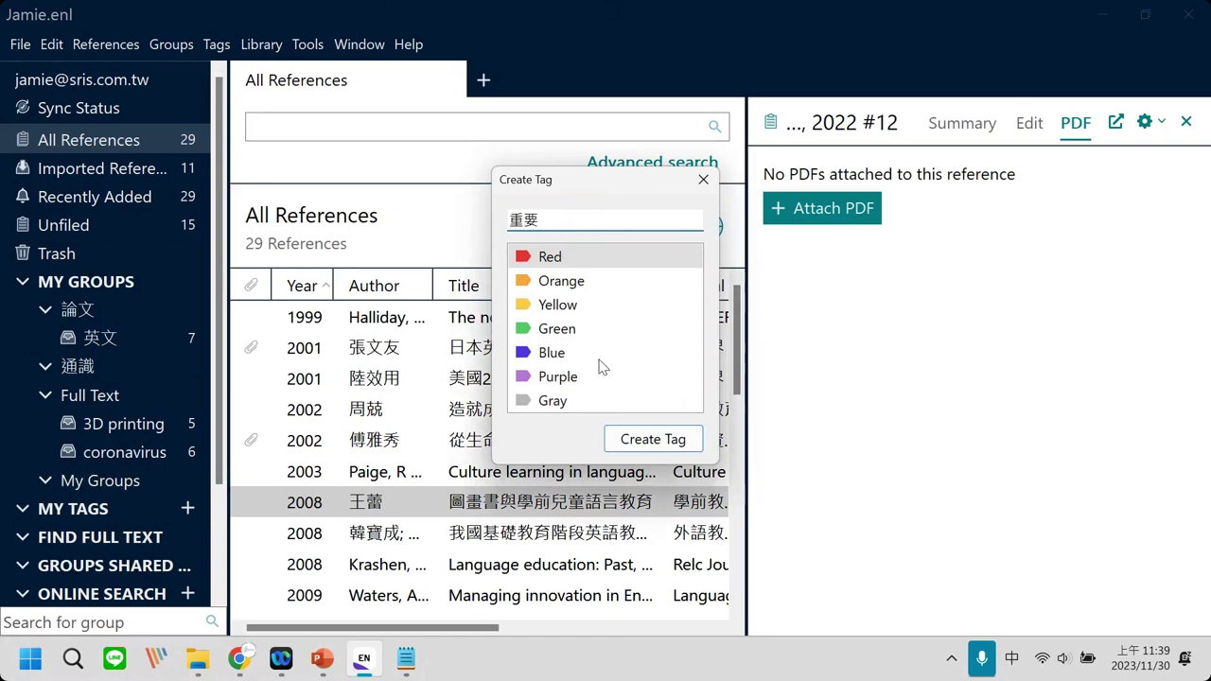
left_click(588, 254)
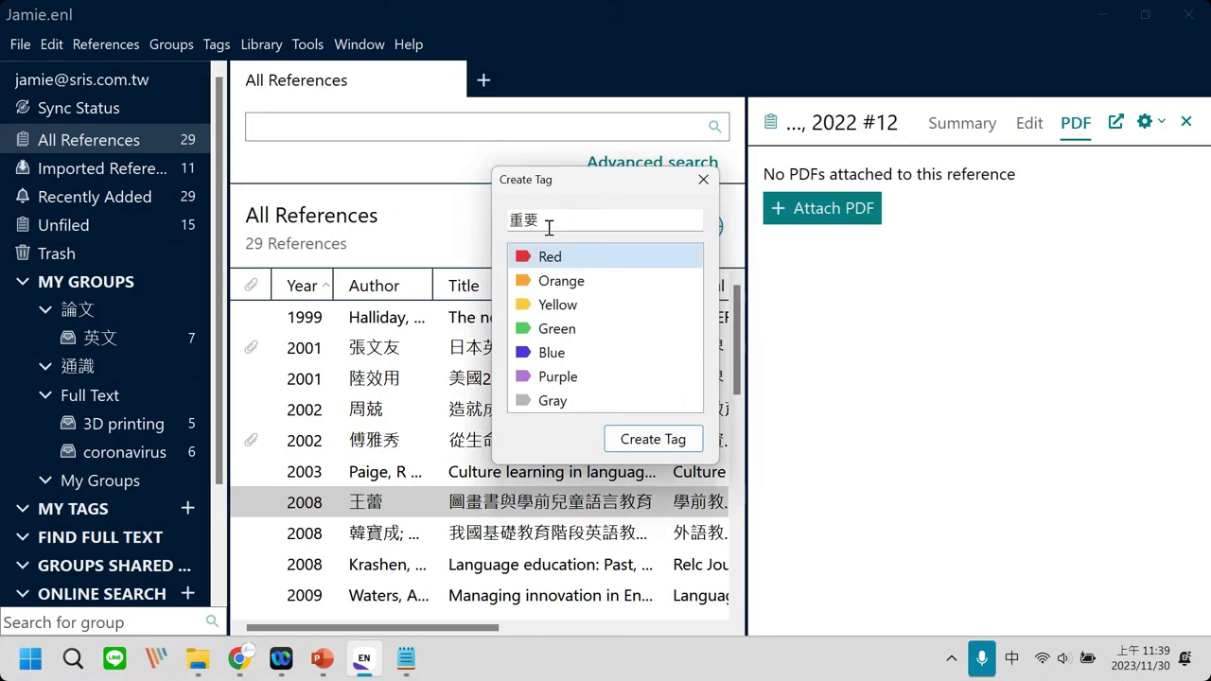
left_click(659, 442)
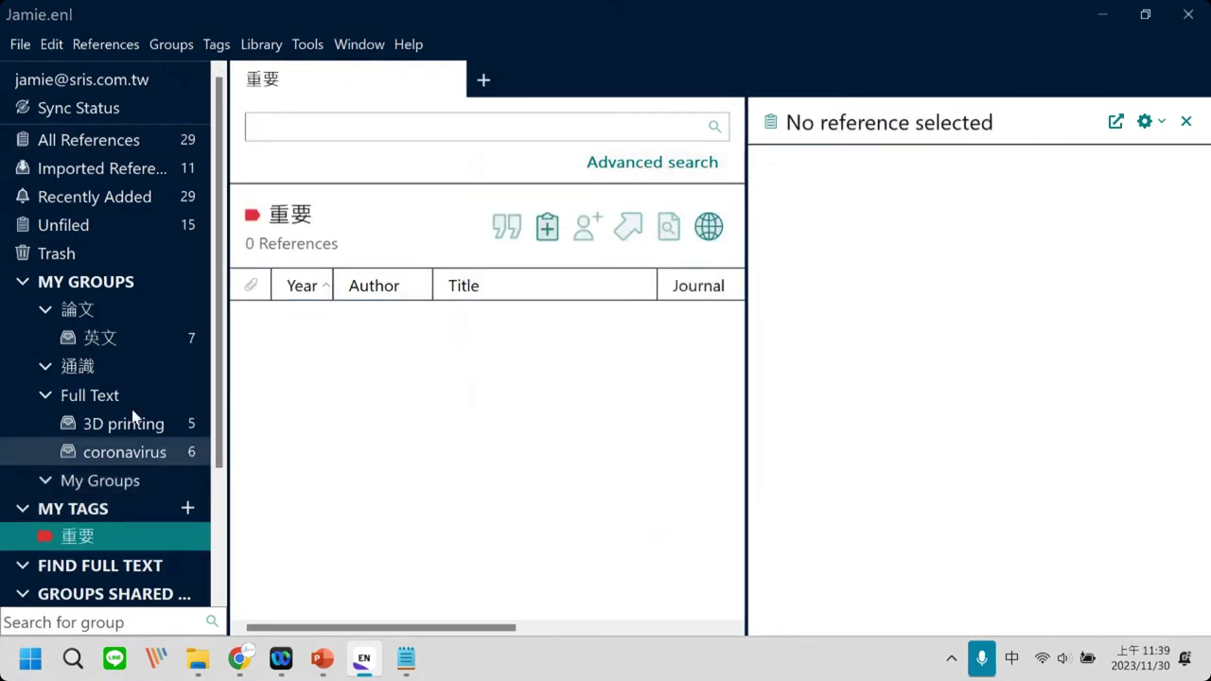
Create a yellow tag named 疑問.
left_click(188, 511)
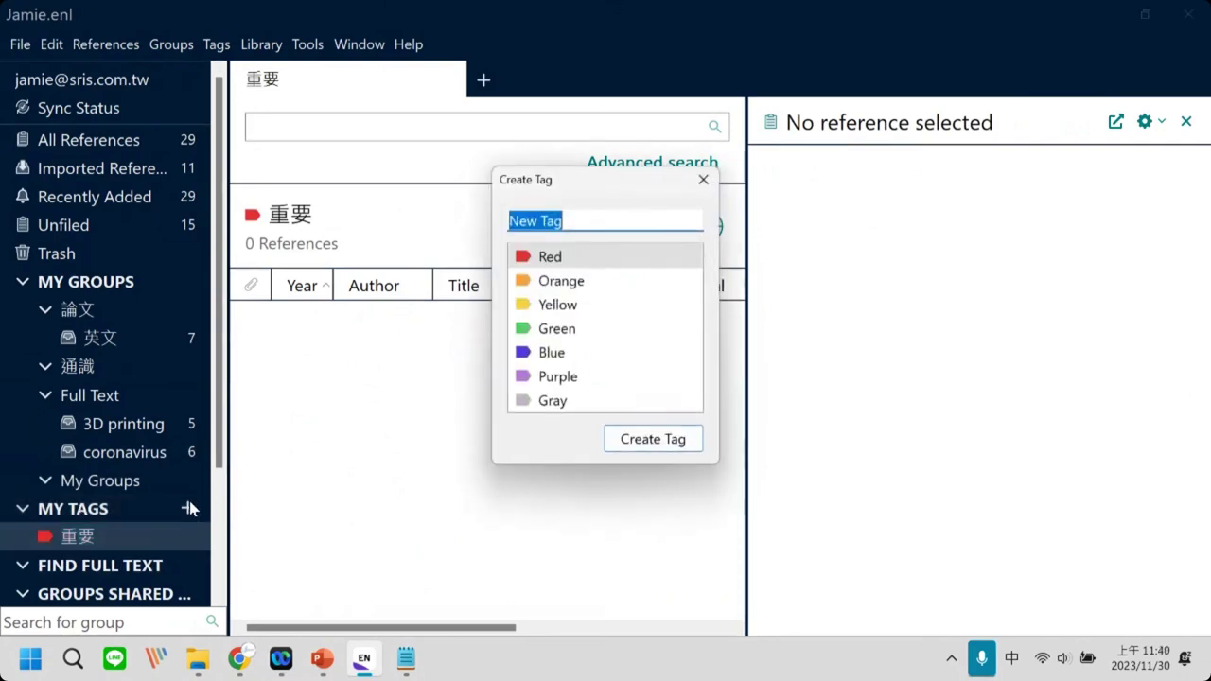
key("BackSpace")
type("ㄧ")
type("疑問")
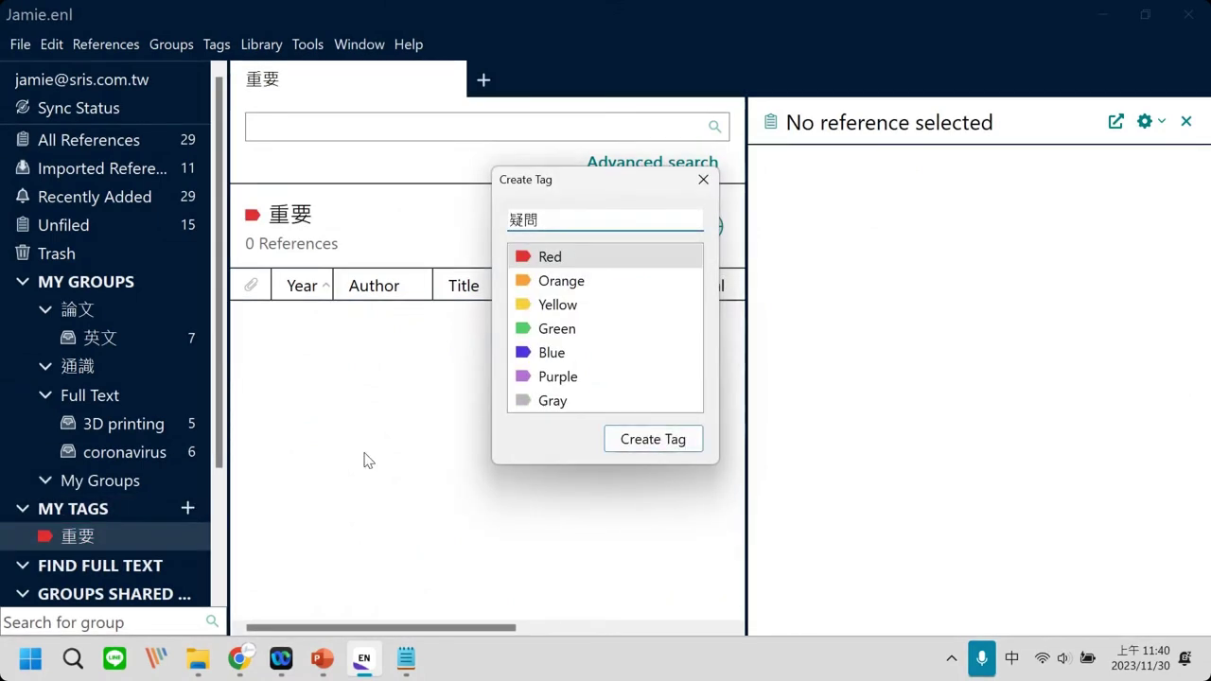
left_click(558, 306)
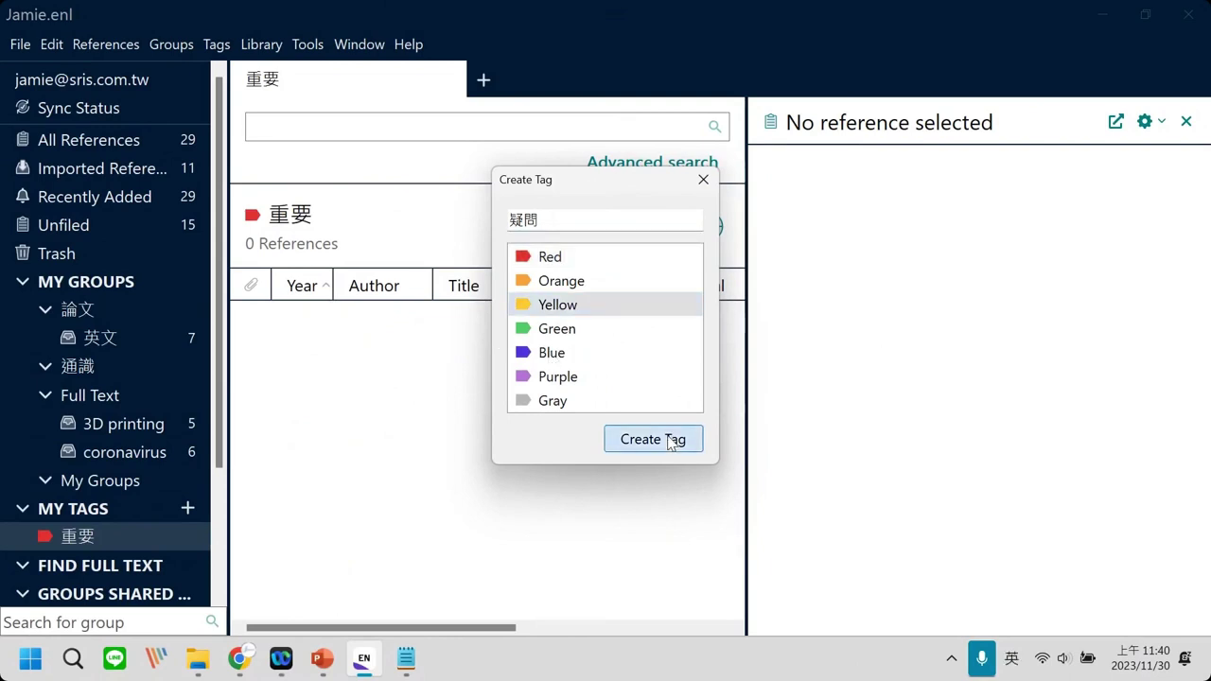
left_click(652, 439)
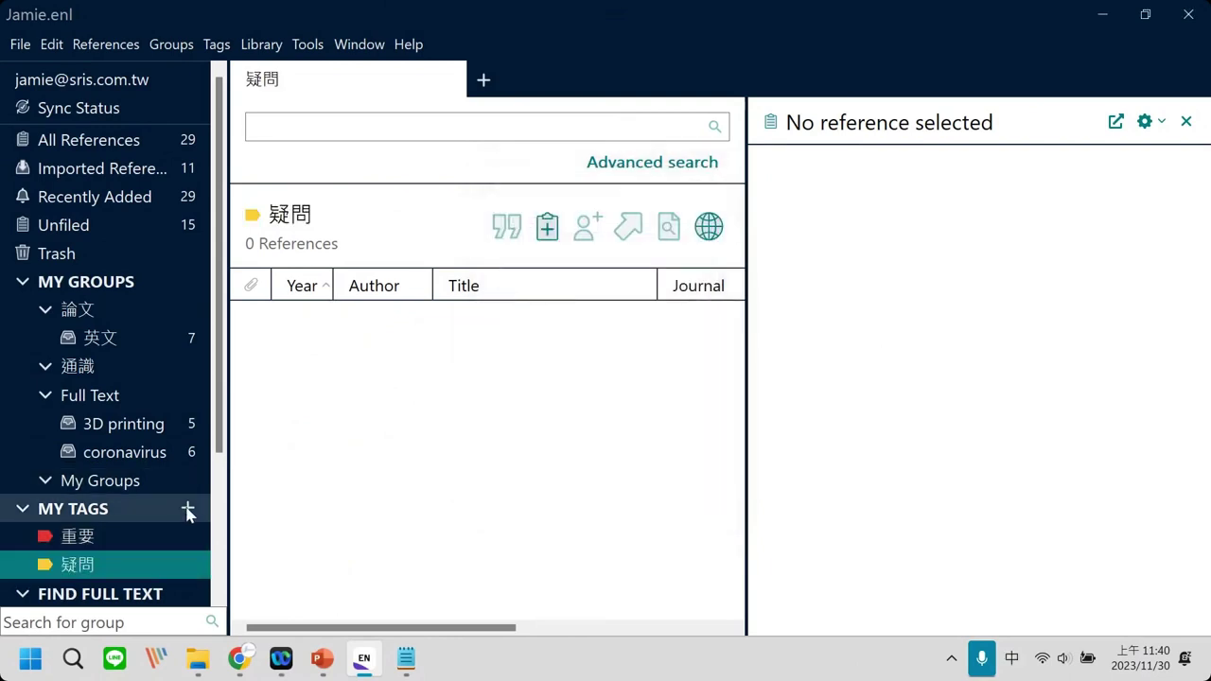
Create a green tag named 教育.
left_click(187, 508)
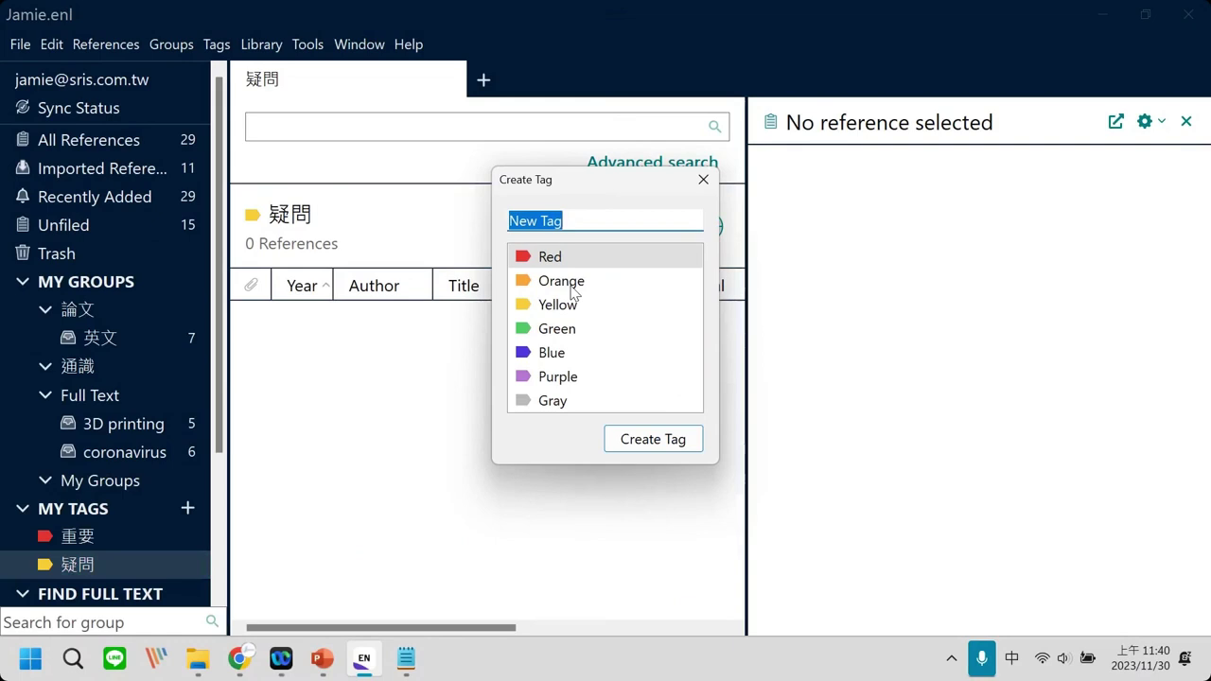
type("教育")
key("Return")
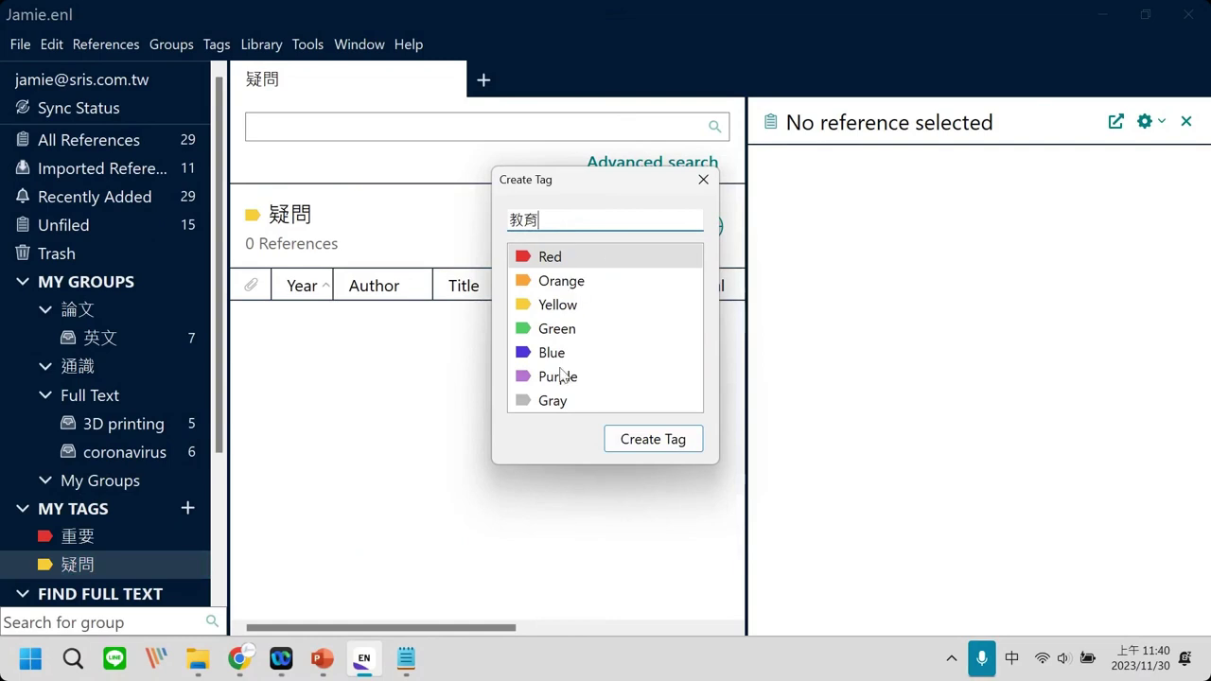
left_click(572, 329)
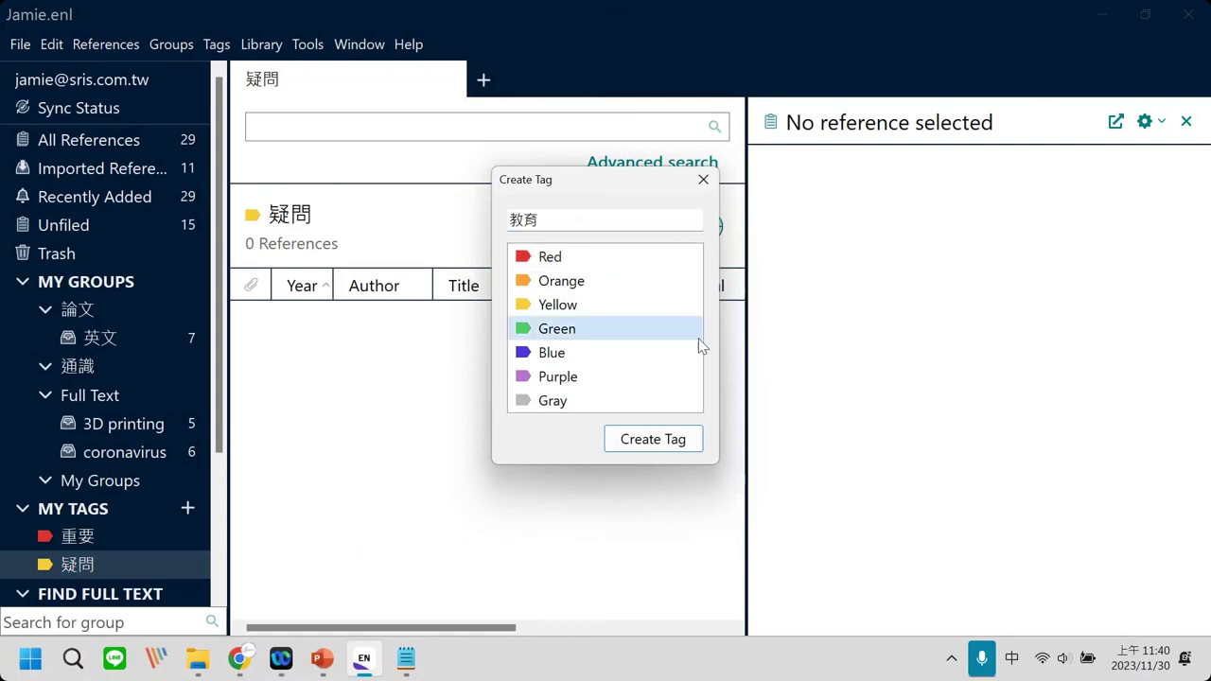
left_click(677, 439)
scroll(137, 516, "down", 1)
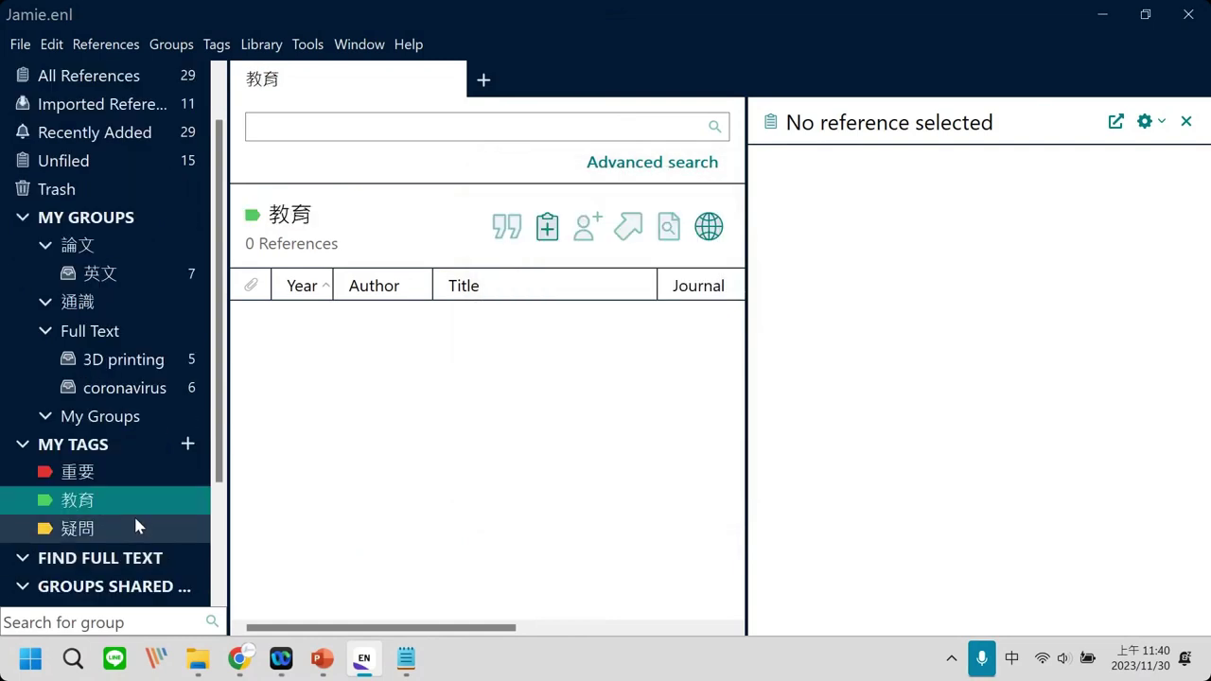
scroll(133, 520, "up", 1)
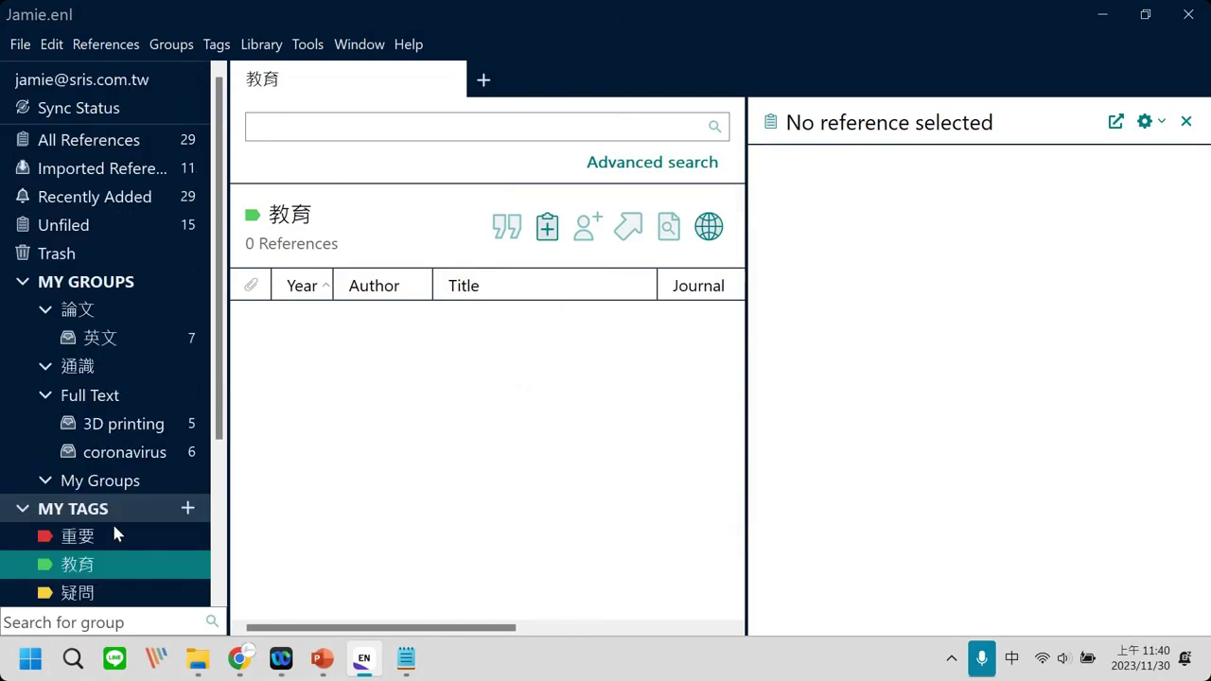
scroll(115, 530, "down", 1)
scroll(114, 482, "up", 1)
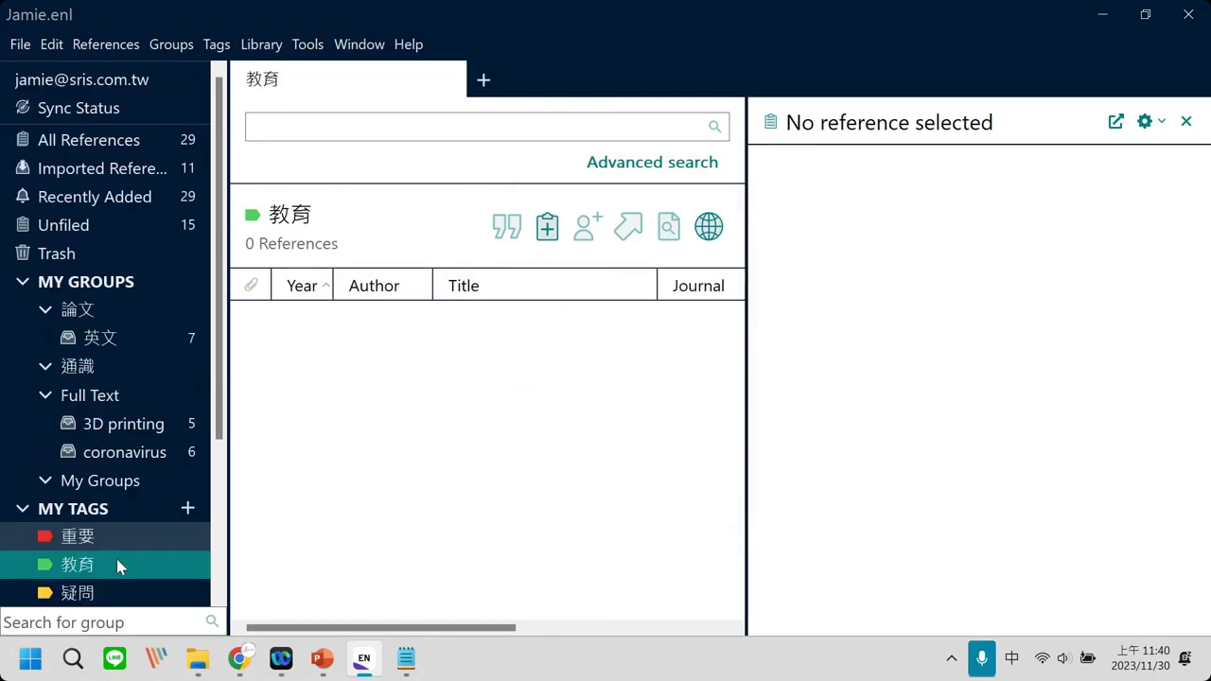
Sort All References by file attachment and apply the 教育 tag to the first ten references, ending with the 1999 one.
left_click(132, 152)
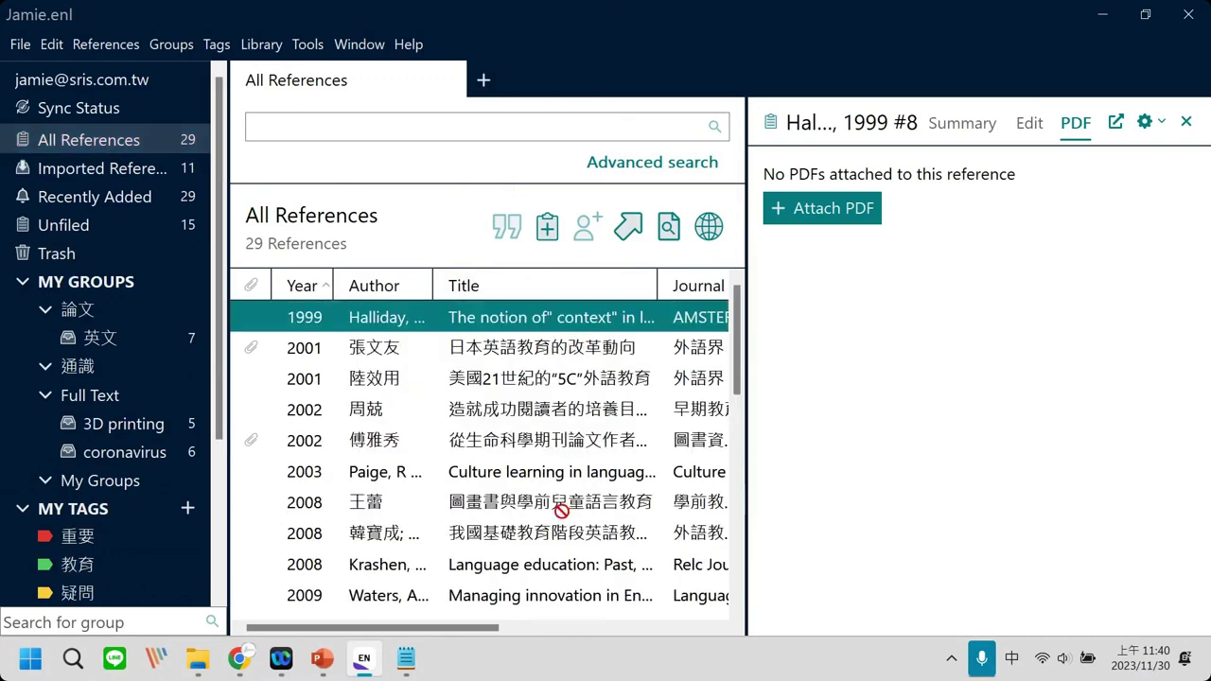
left_click(573, 322)
left_click(251, 285)
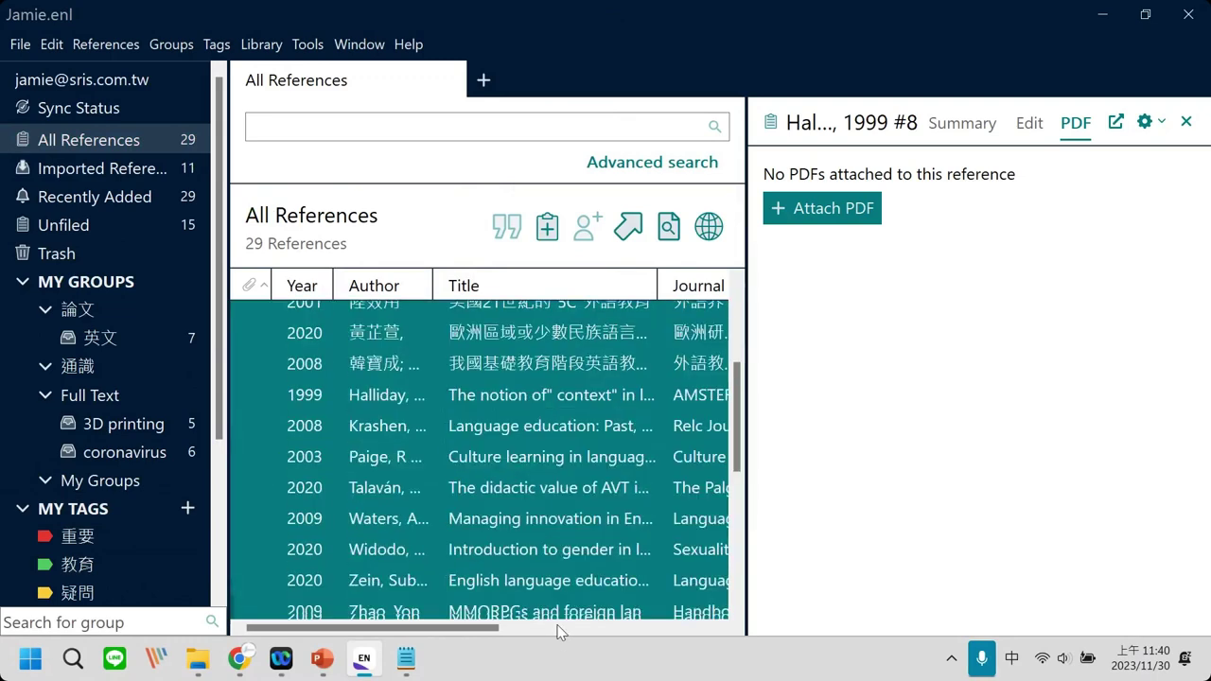
key("ctrl+a")
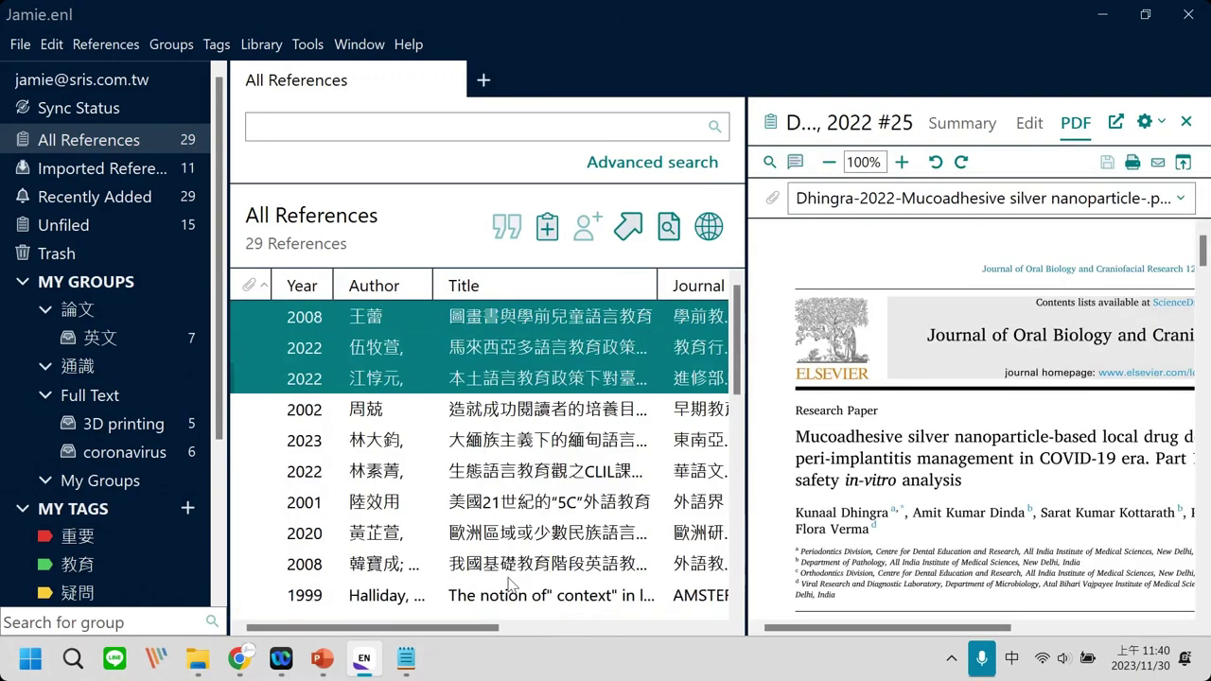
left_click_drag(542, 423, 156, 556)
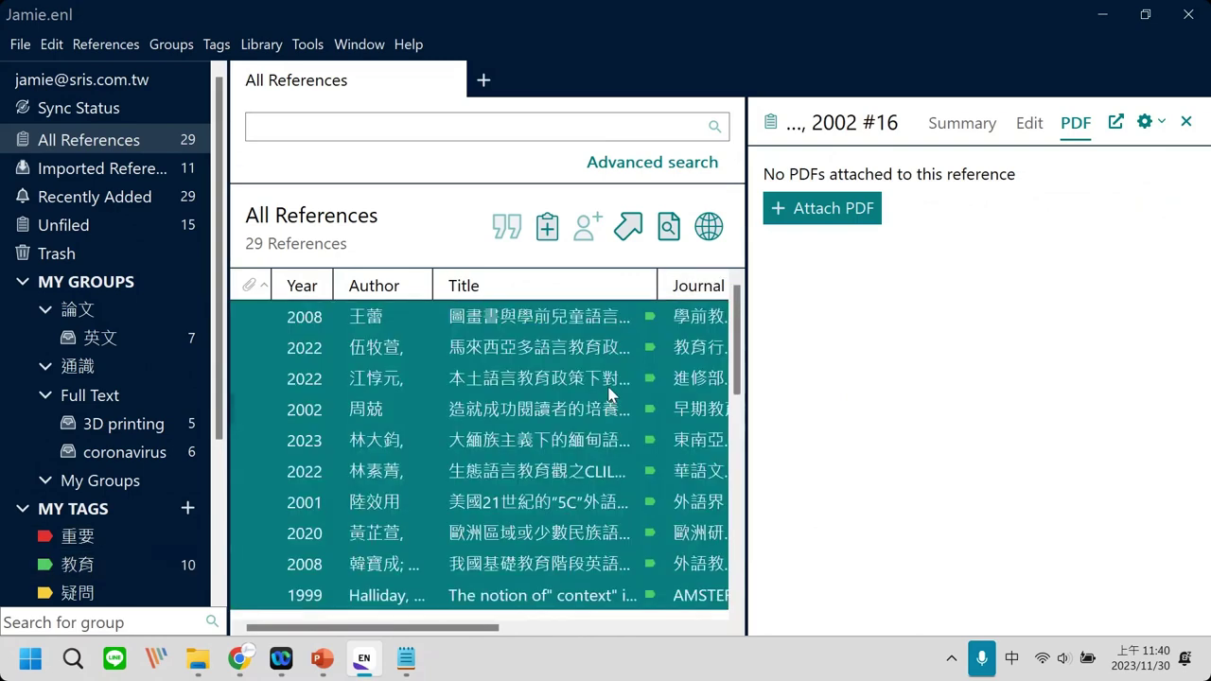
Tag the second through eighth listed references as 重要, and the fourth through sixth also as 疑問.
left_click(544, 377)
left_click_drag(563, 336, 539, 533)
left_click_drag(539, 501, 140, 533)
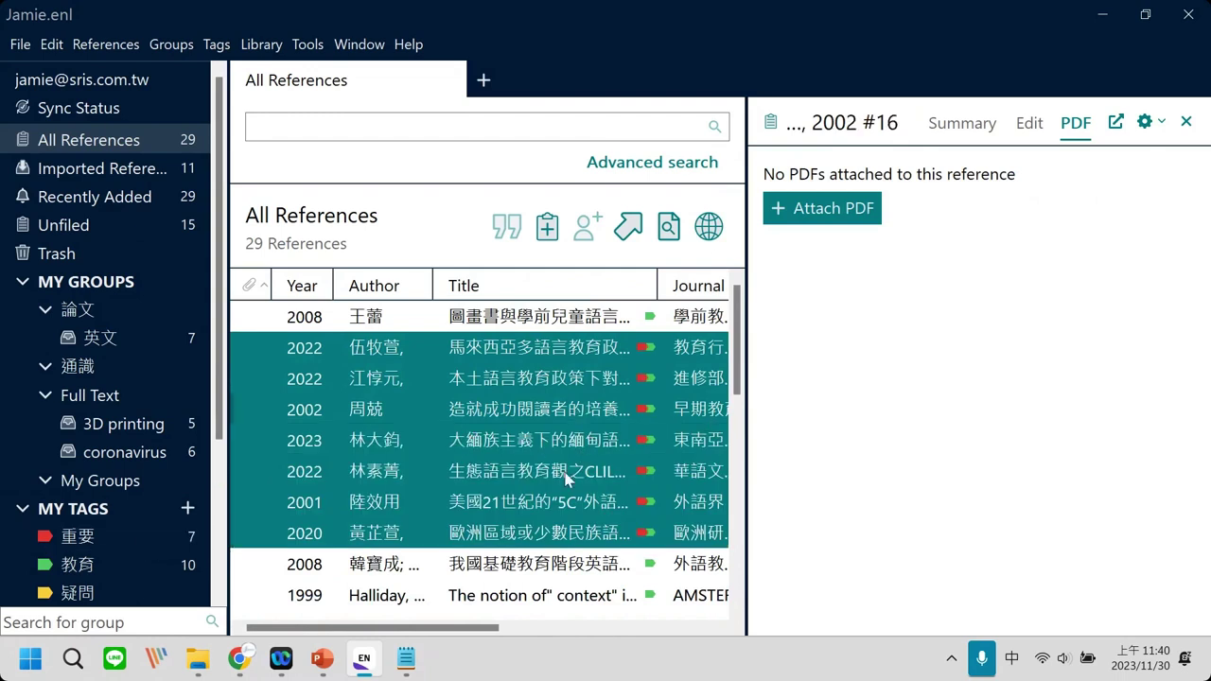
left_click_drag(567, 438, 80, 592)
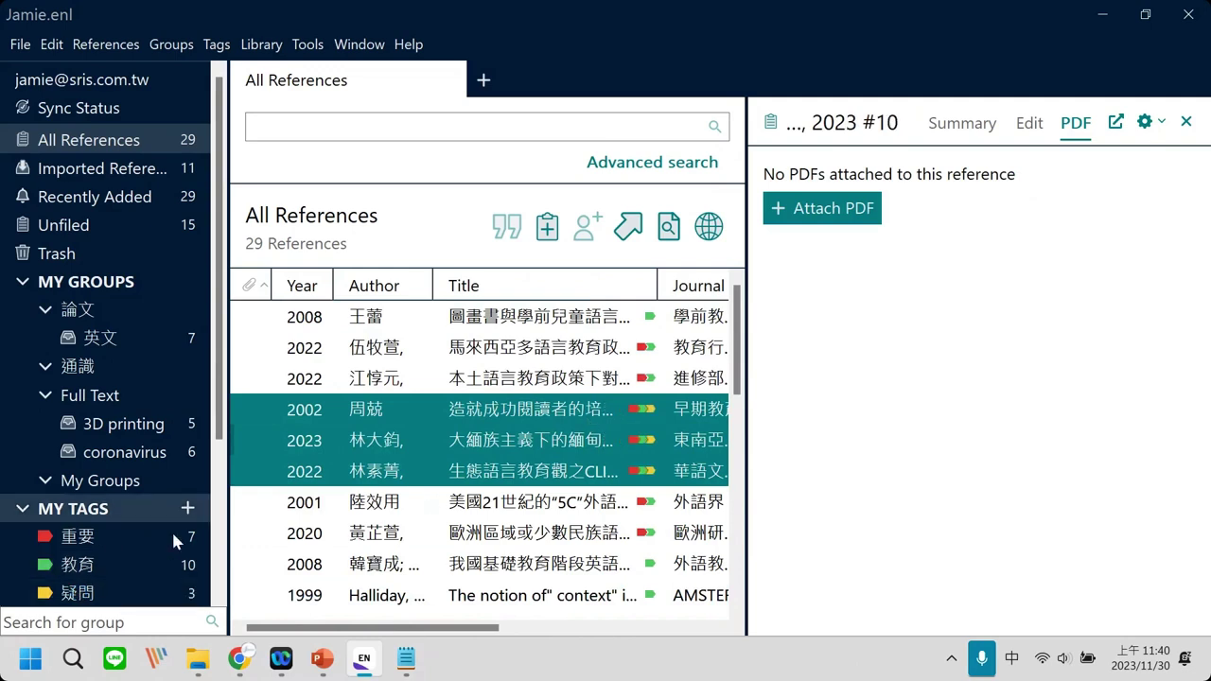
View the references filed under the 教育 and 疑問 tags and return to All References.
left_click(130, 561)
left_click(122, 591)
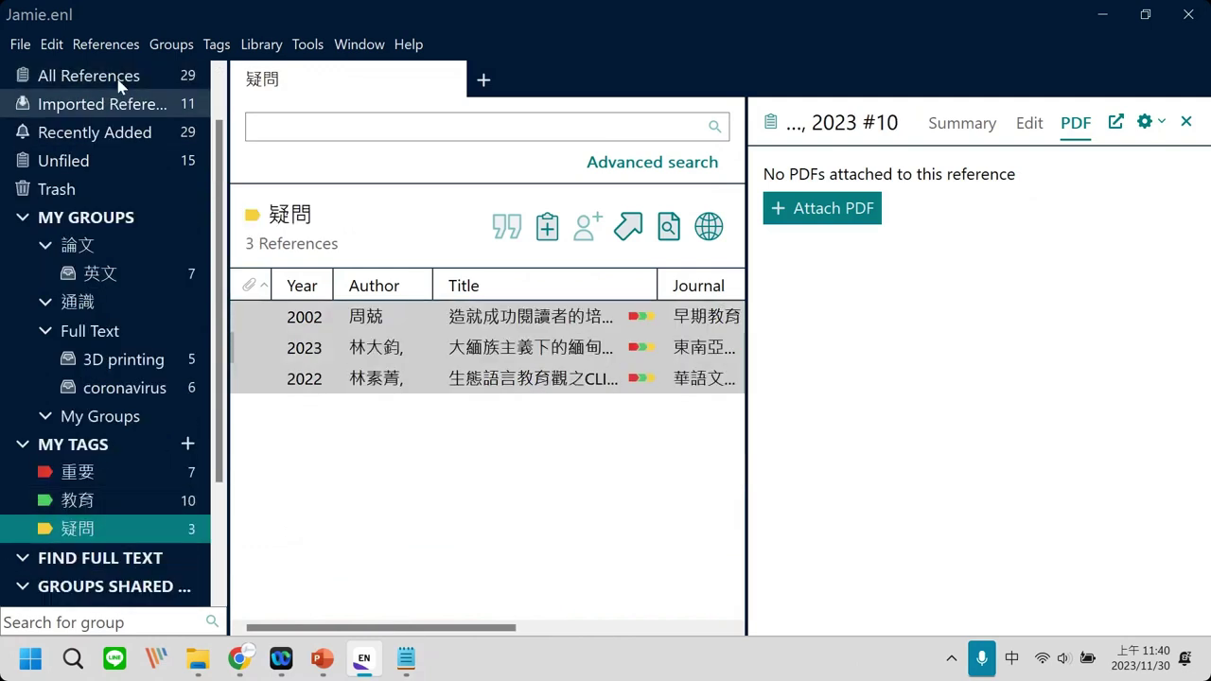
left_click(94, 75)
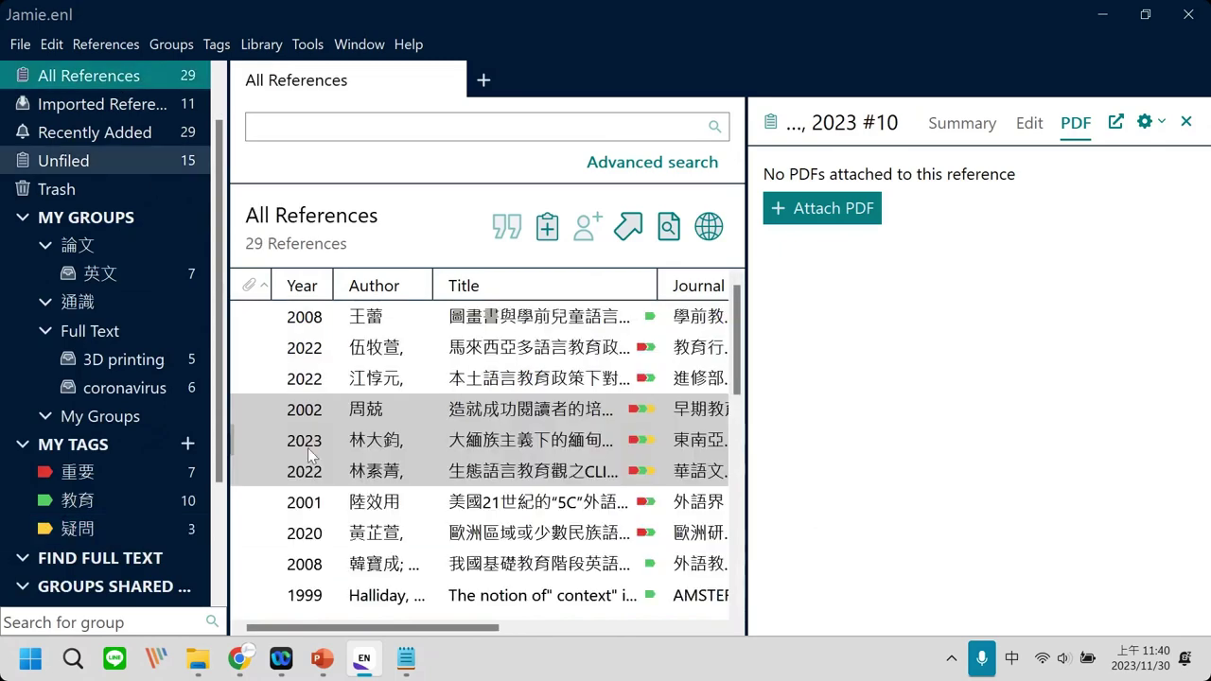
Remove the 疑問 tag from the 2023 thesis through its tag management.
left_click(960, 122)
scroll(1040, 227, "down", 3)
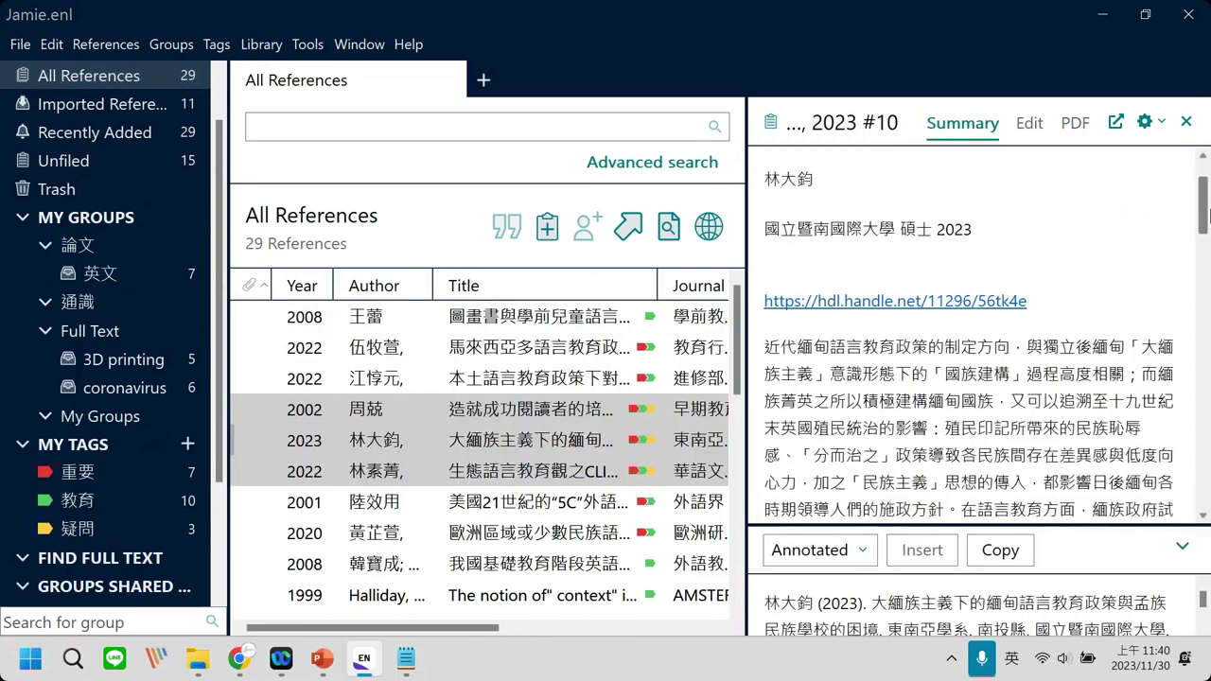
scroll(1199, 265, "down", 10)
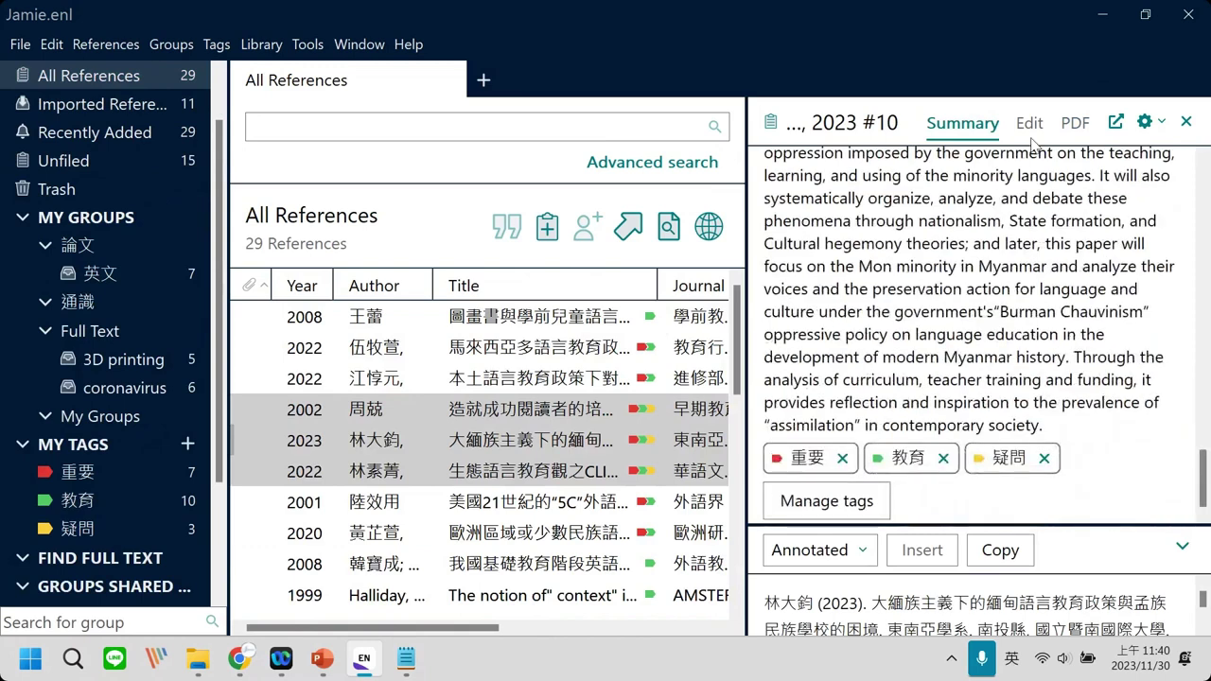
left_click(1029, 123)
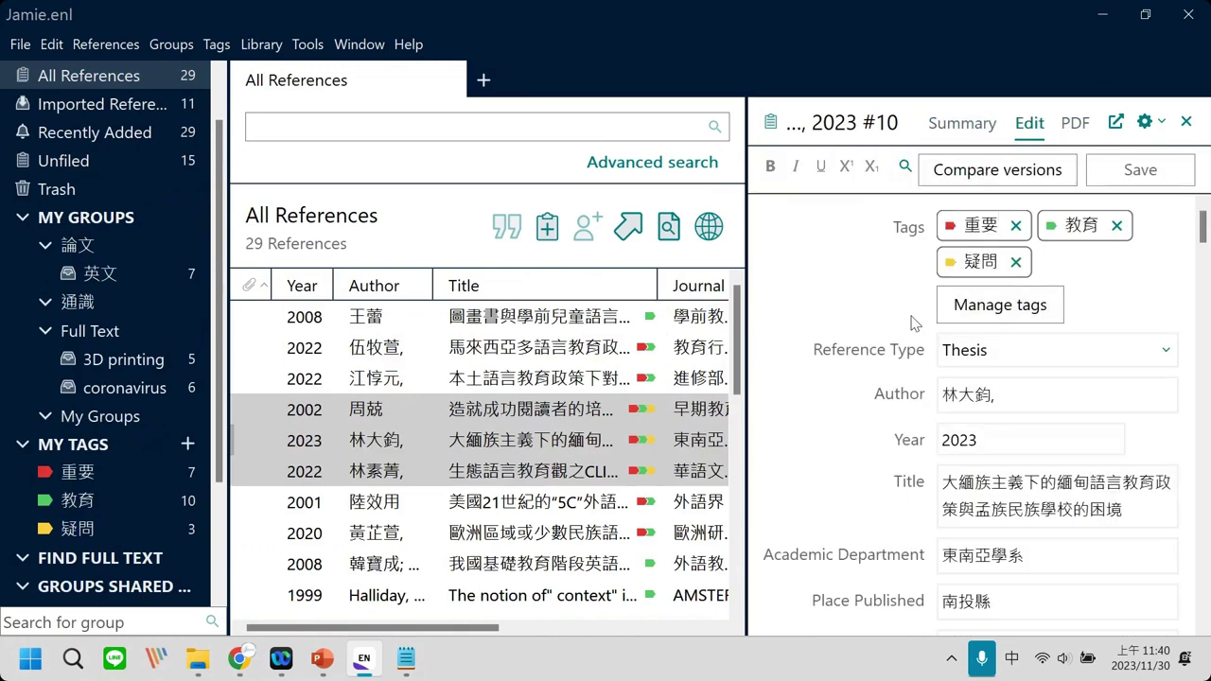
left_click(1028, 311)
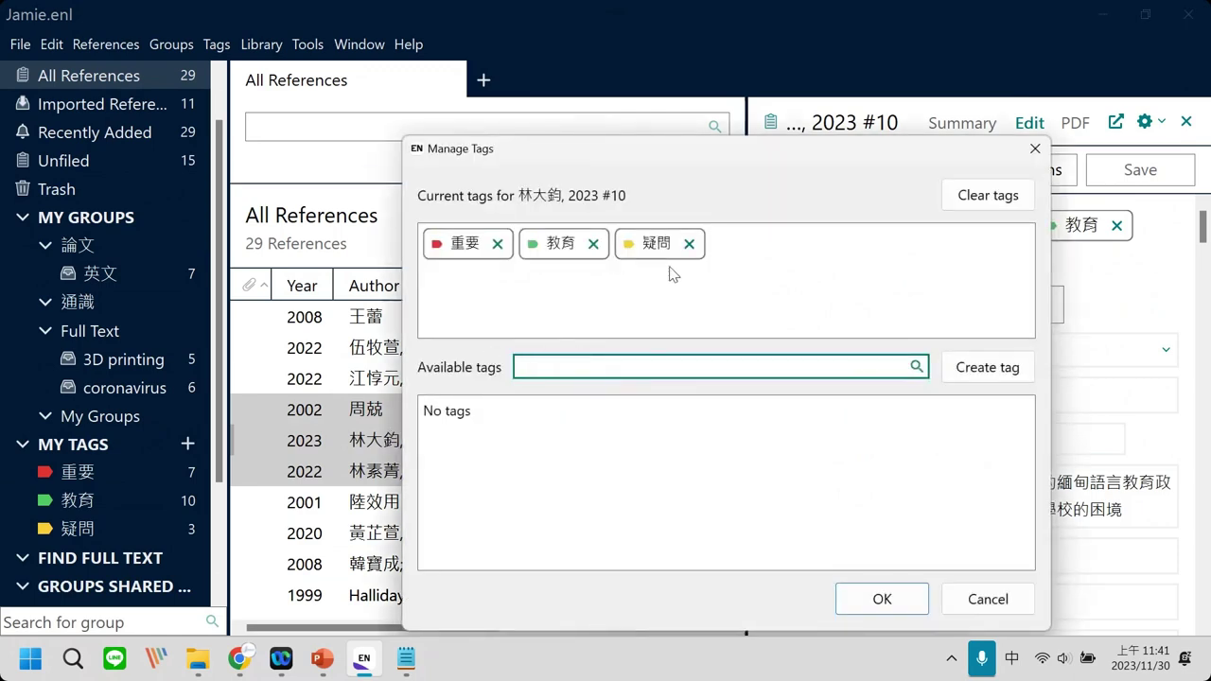
left_click(689, 245)
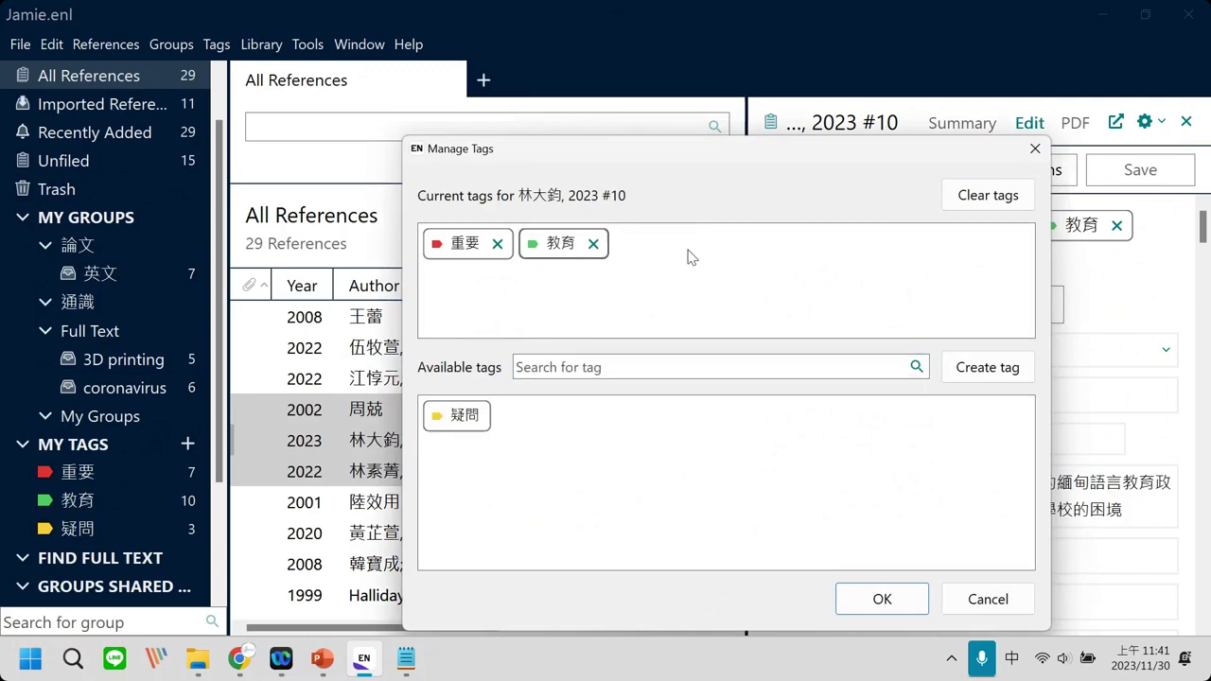
left_click(905, 598)
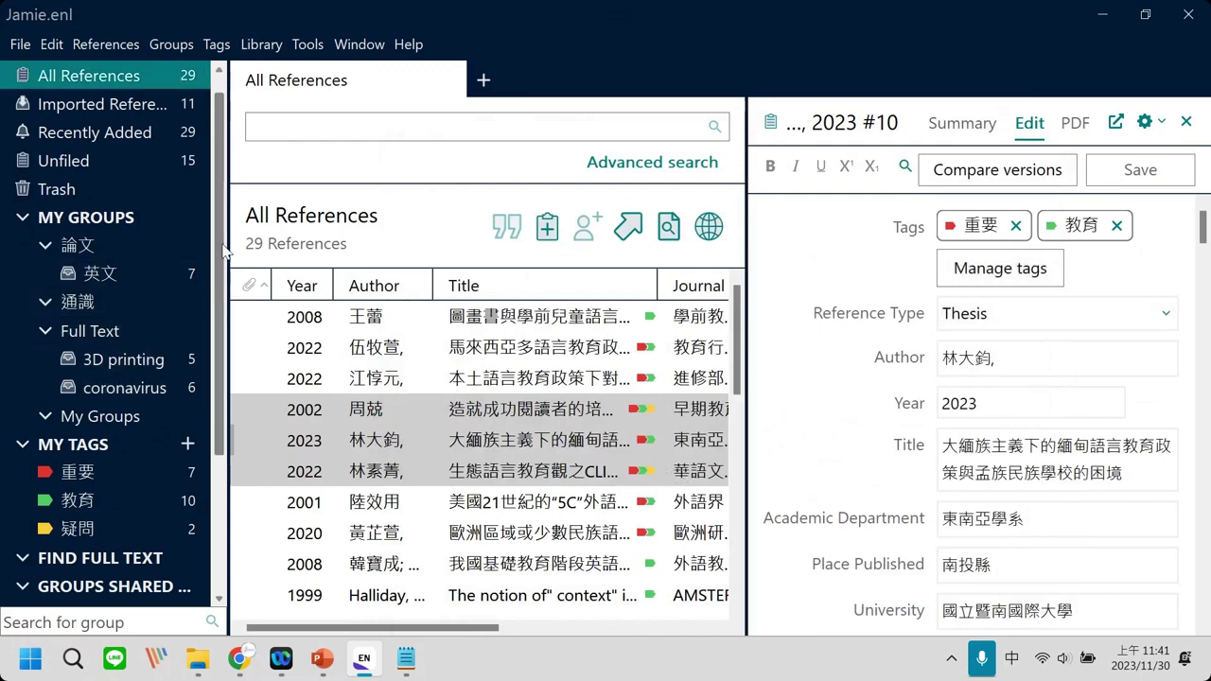
Switch to File Explorer and open 3D-printing and electronic packaging.docx from the CA_EndNote folder on drive E:.
scroll(218, 234, "up", 2)
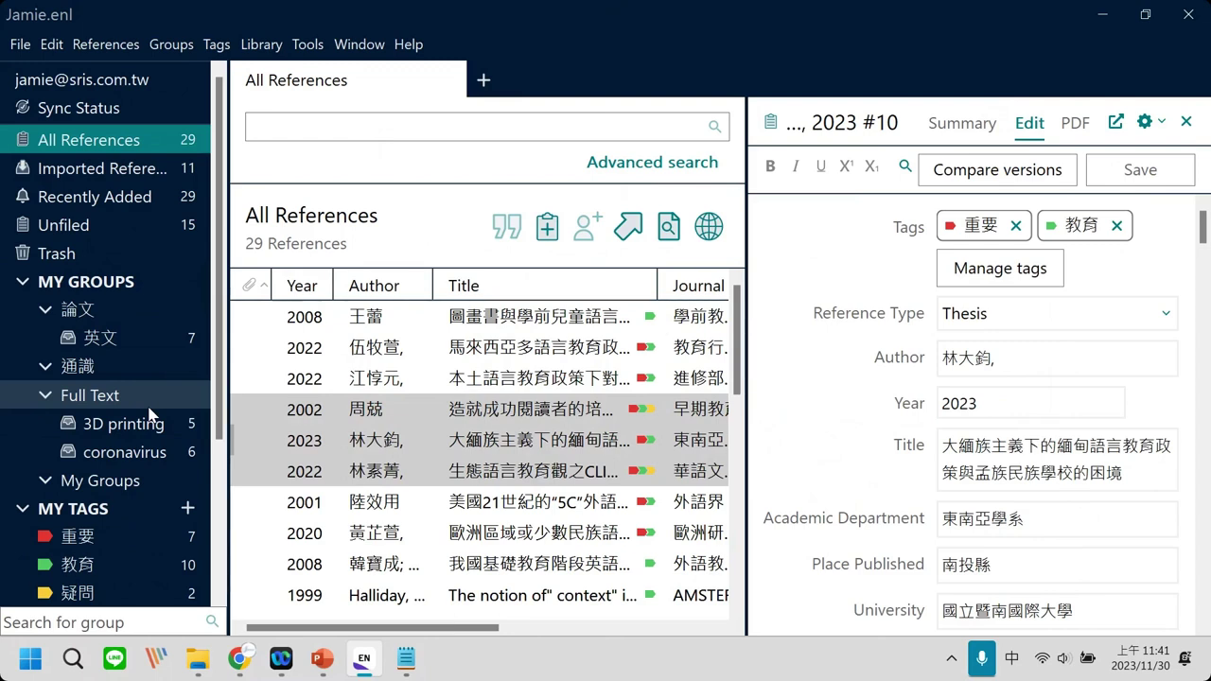
left_click(200, 665)
left_click(380, 54)
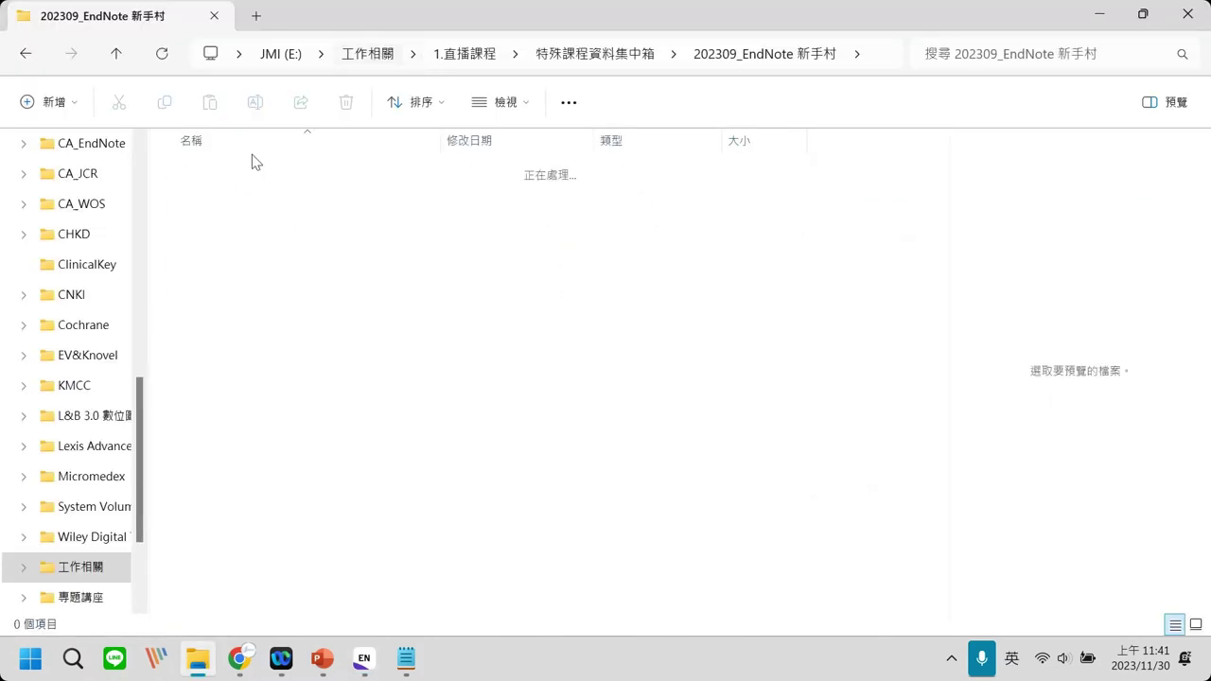
left_click(279, 54)
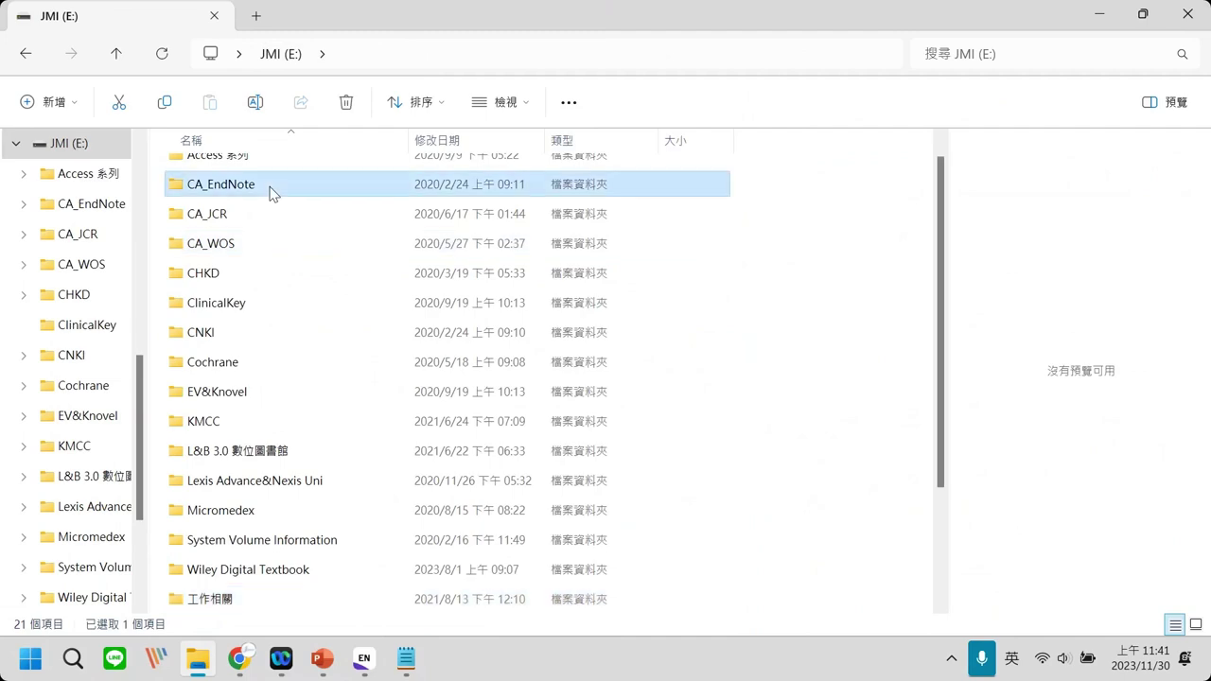
double_click(270, 187)
double_click(313, 380)
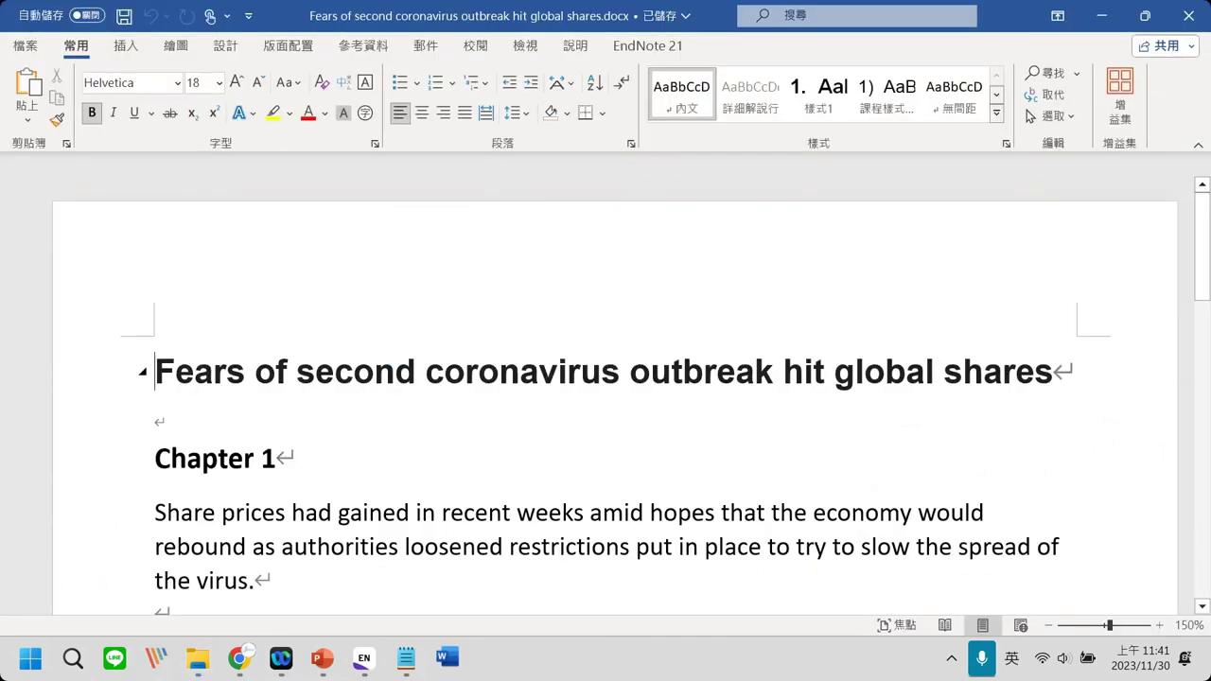
left_click(1187, 11)
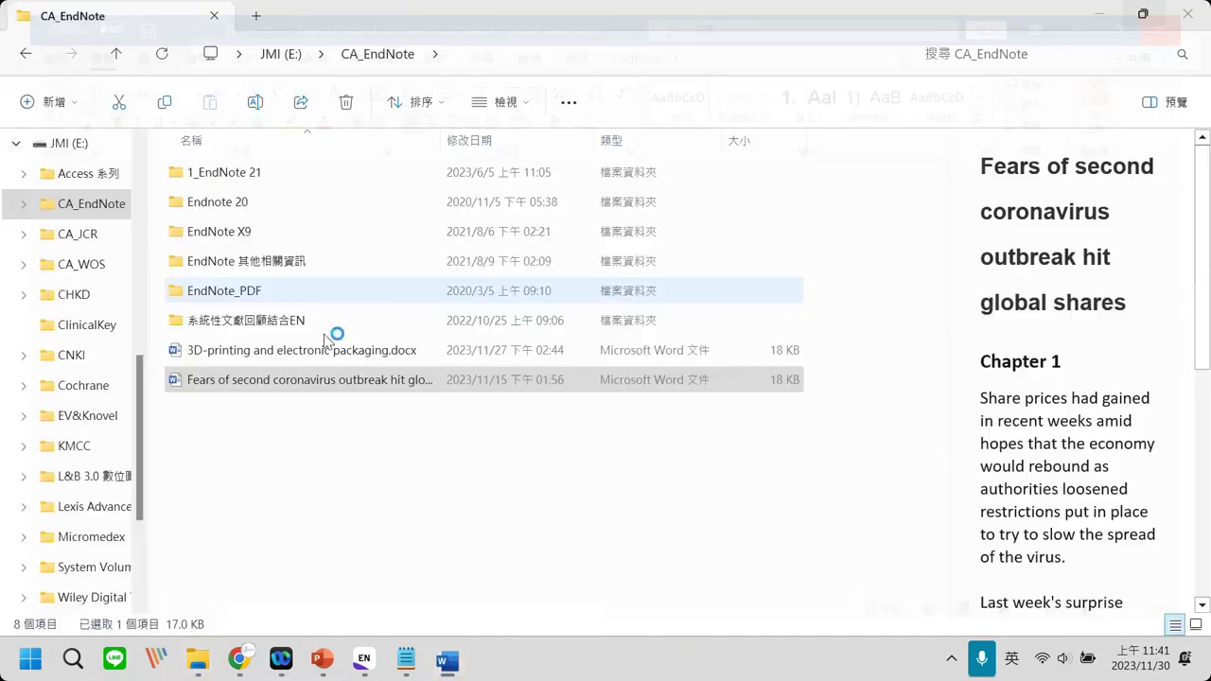
double_click(297, 351)
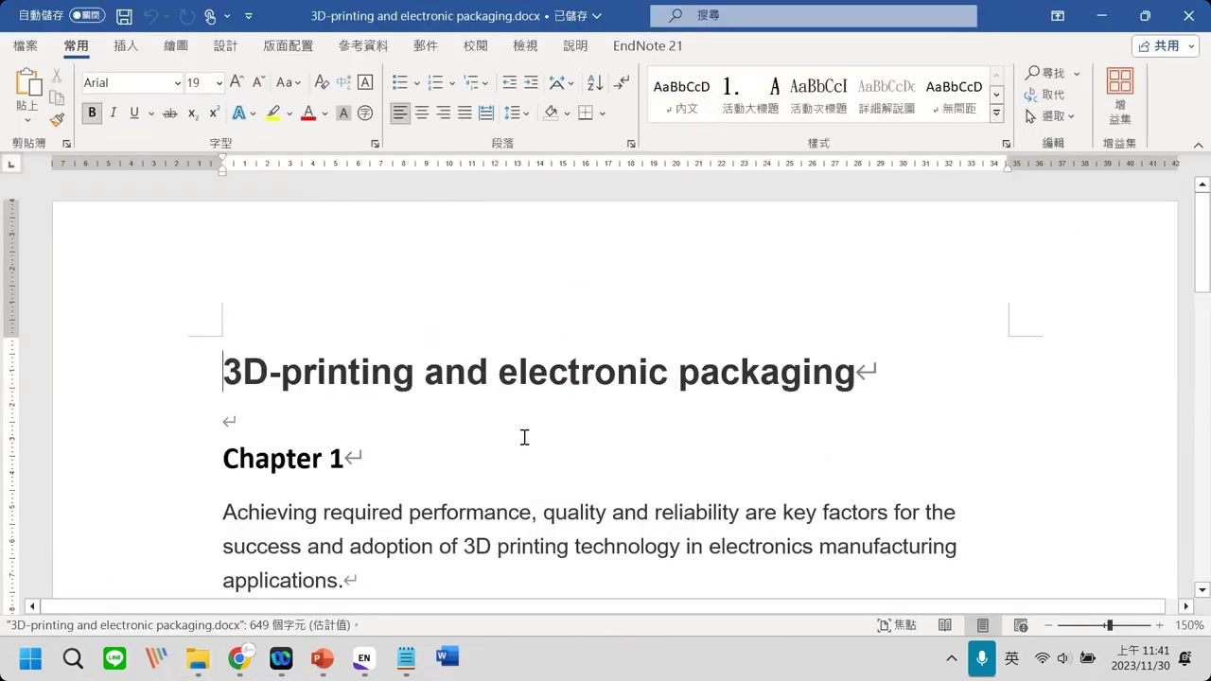
Look through the Word document and place the insertion point on the second empty line below its last paragraph.
scroll(525, 435, "down", 5)
scroll(662, 454, "up", 1)
scroll(394, 365, "up", 4)
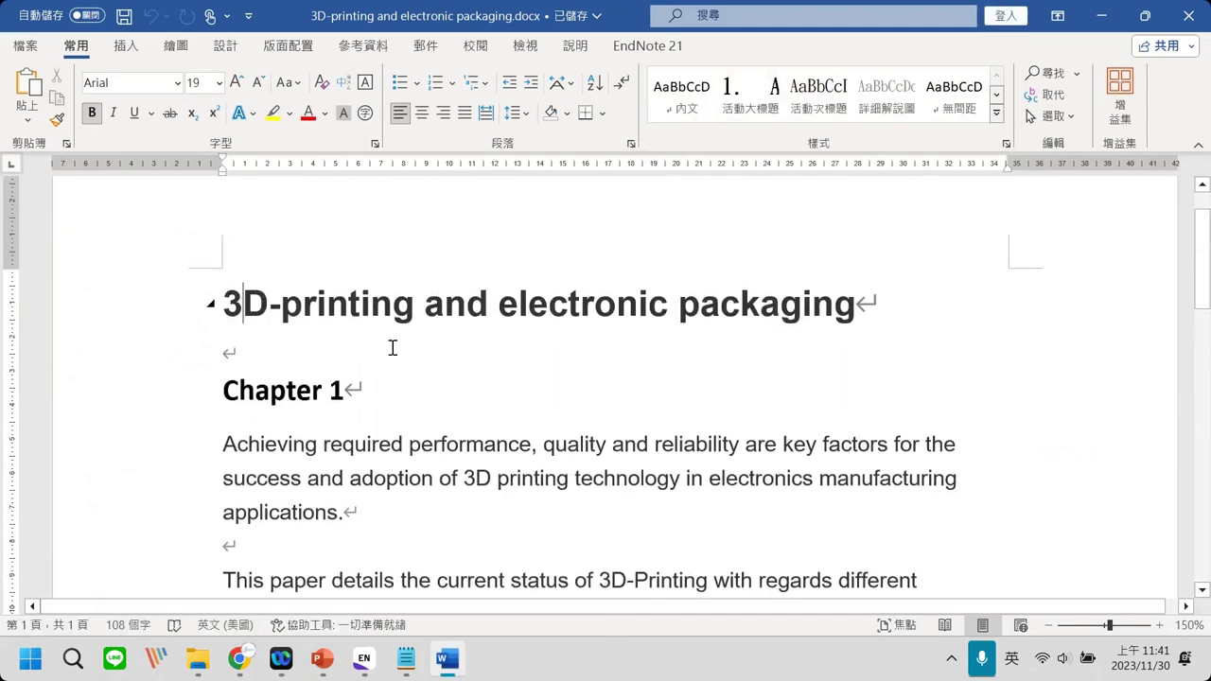
scroll(387, 343, "down", 2)
scroll(337, 322, "up", 1)
scroll(338, 322, "up", 1)
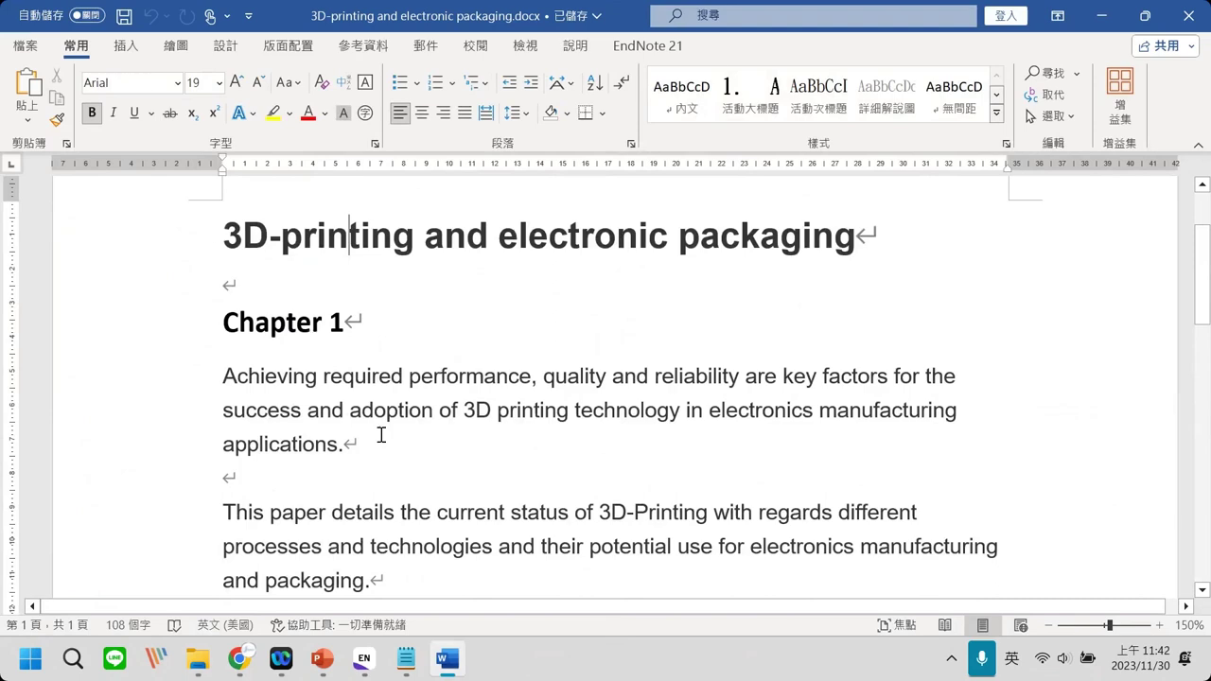
scroll(381, 434, "down", 4)
left_click(349, 524)
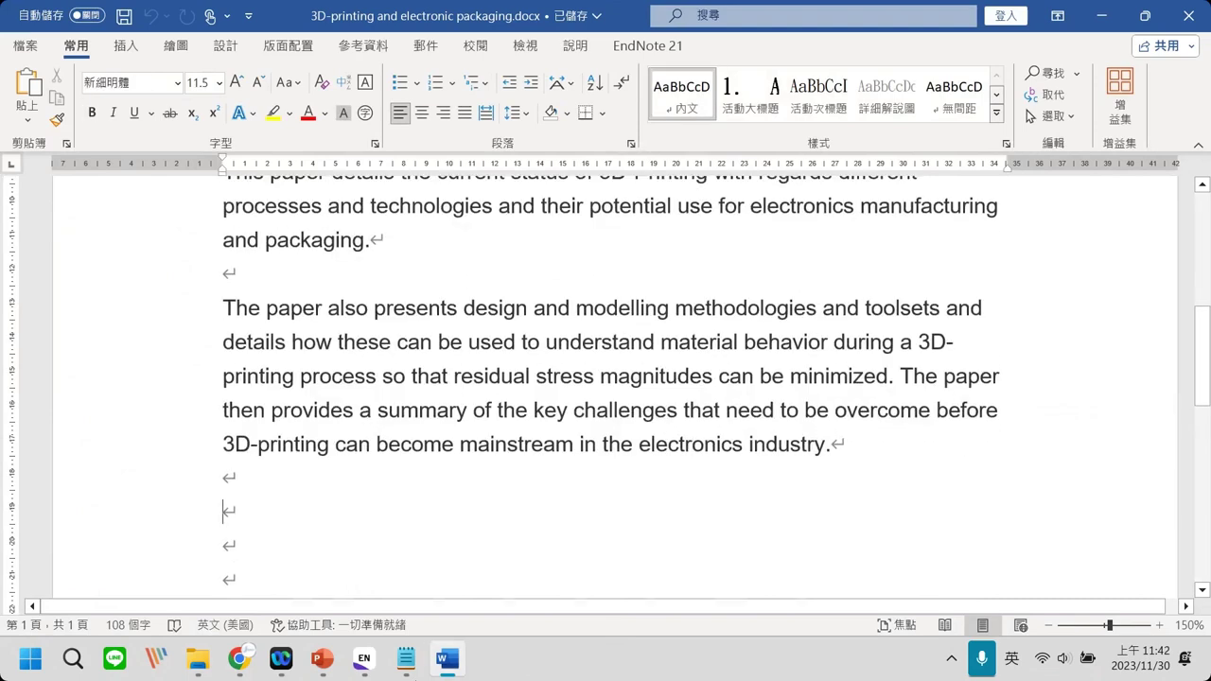
In EndNote, open advs.202003701.pdf of the 2021 Reversible Deactivation reference and select its abstract's opening text through "However".
left_click(363, 654)
scroll(519, 488, "down", 5)
left_click(519, 477)
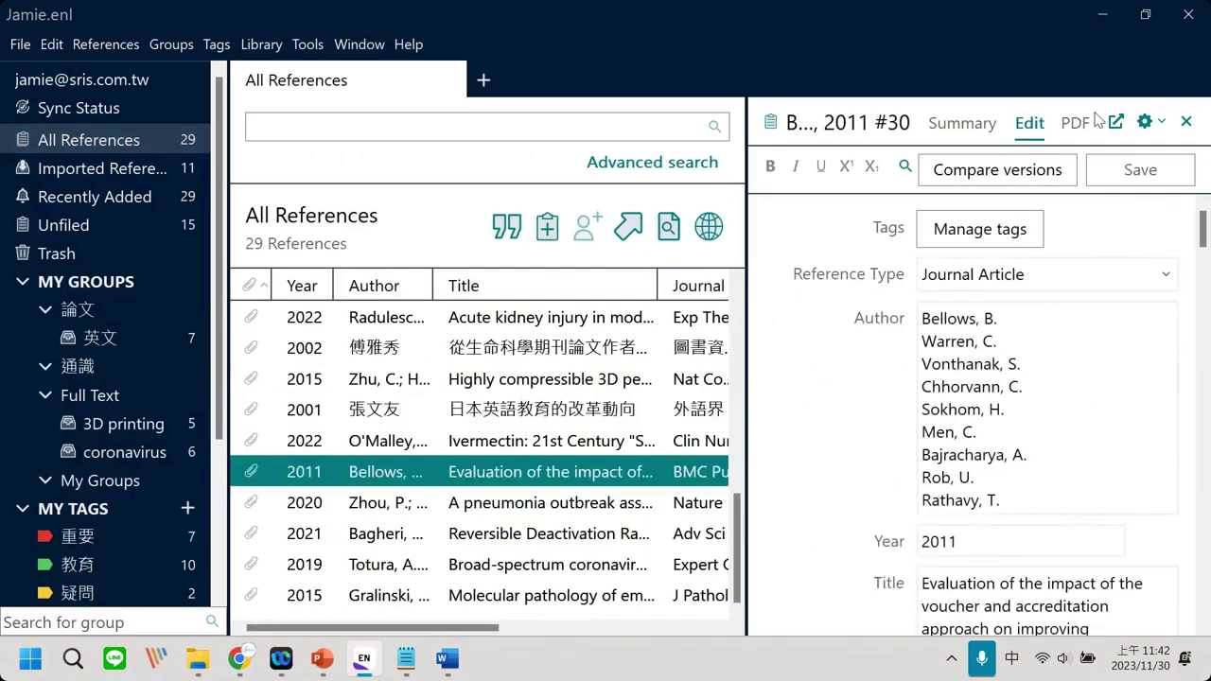
left_click(1075, 123)
scroll(904, 445, "down", 3)
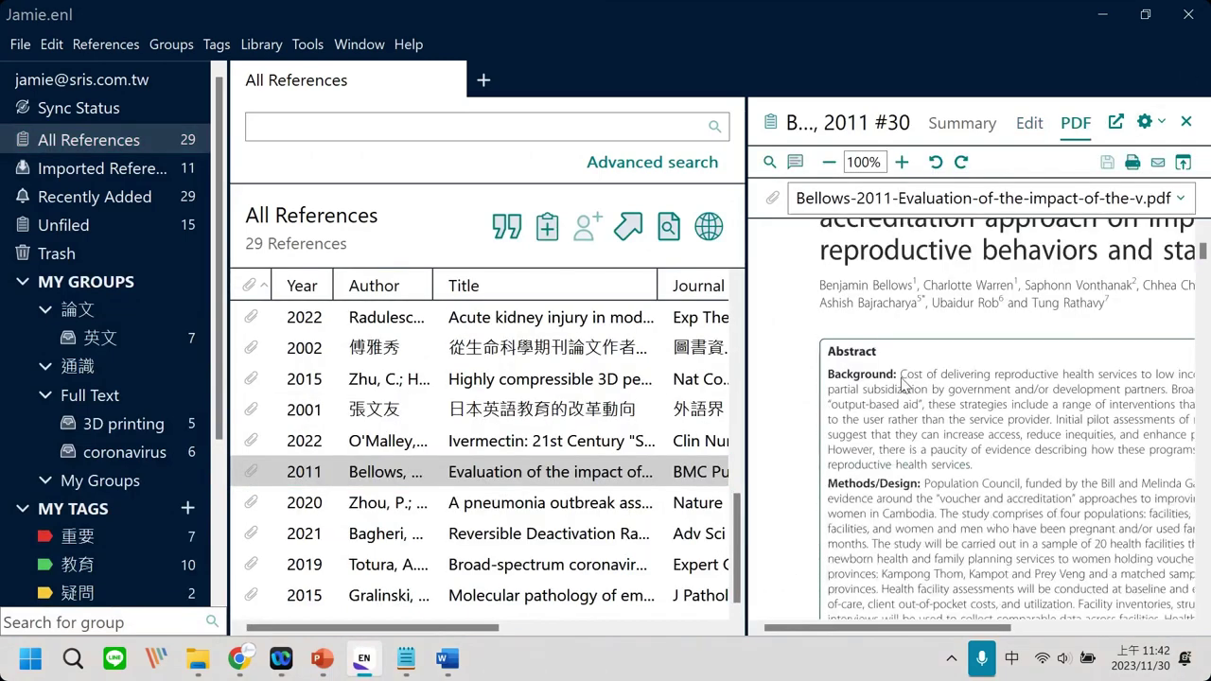
left_click(624, 526)
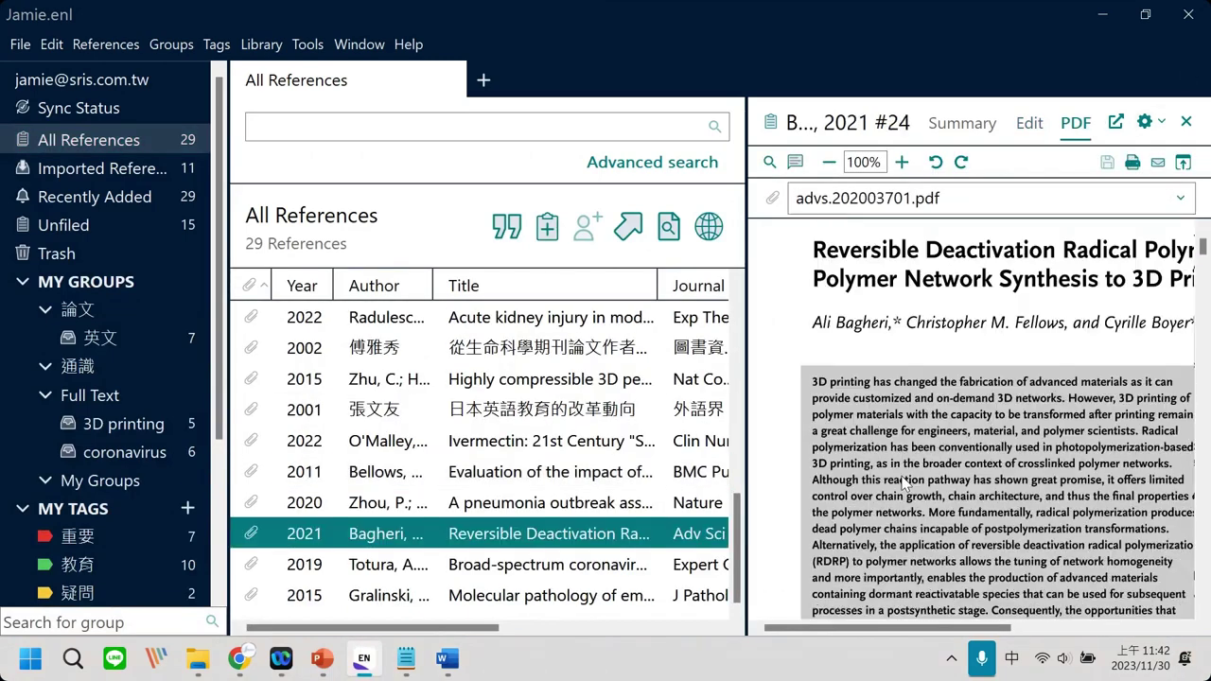
scroll(880, 379, "down", 1)
scroll(815, 361, "up", 1)
left_click_drag(815, 361, 1117, 375)
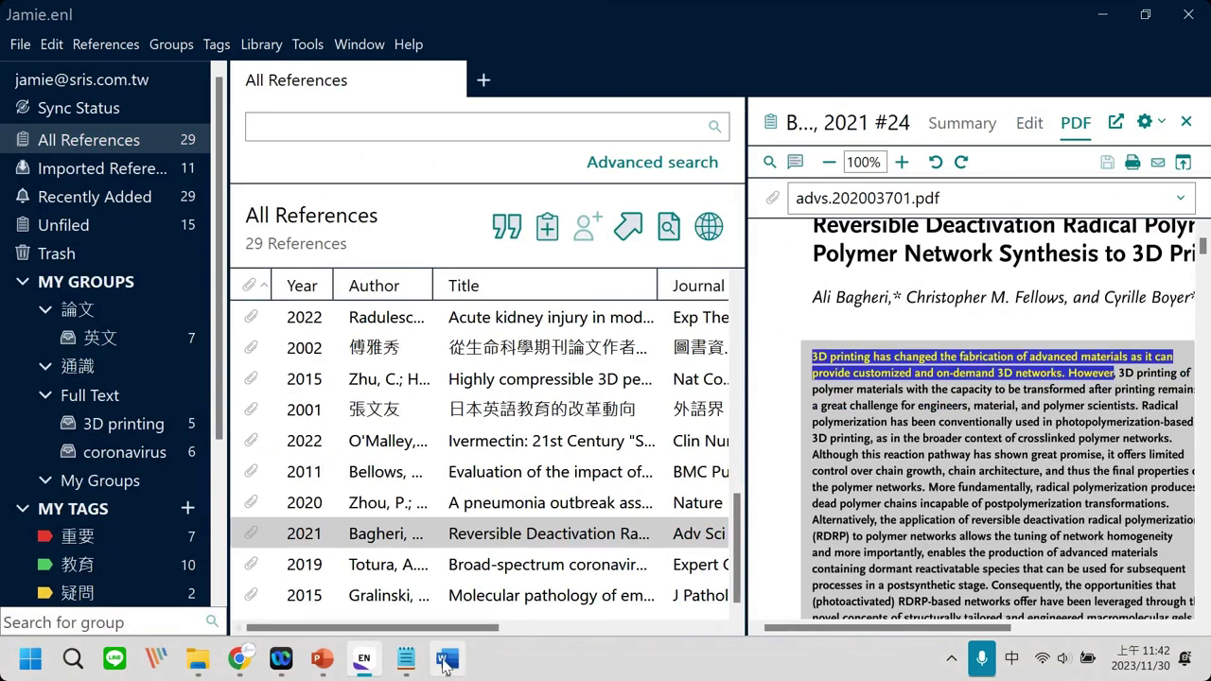
Insert the selected abstract text as a new paragraph in the Word document and delete its trailing word "However".
left_click(444, 662)
type("3D printing has changed the fabrication ofadvanced materials as it can provide customized and on-demand 3D networks. However")
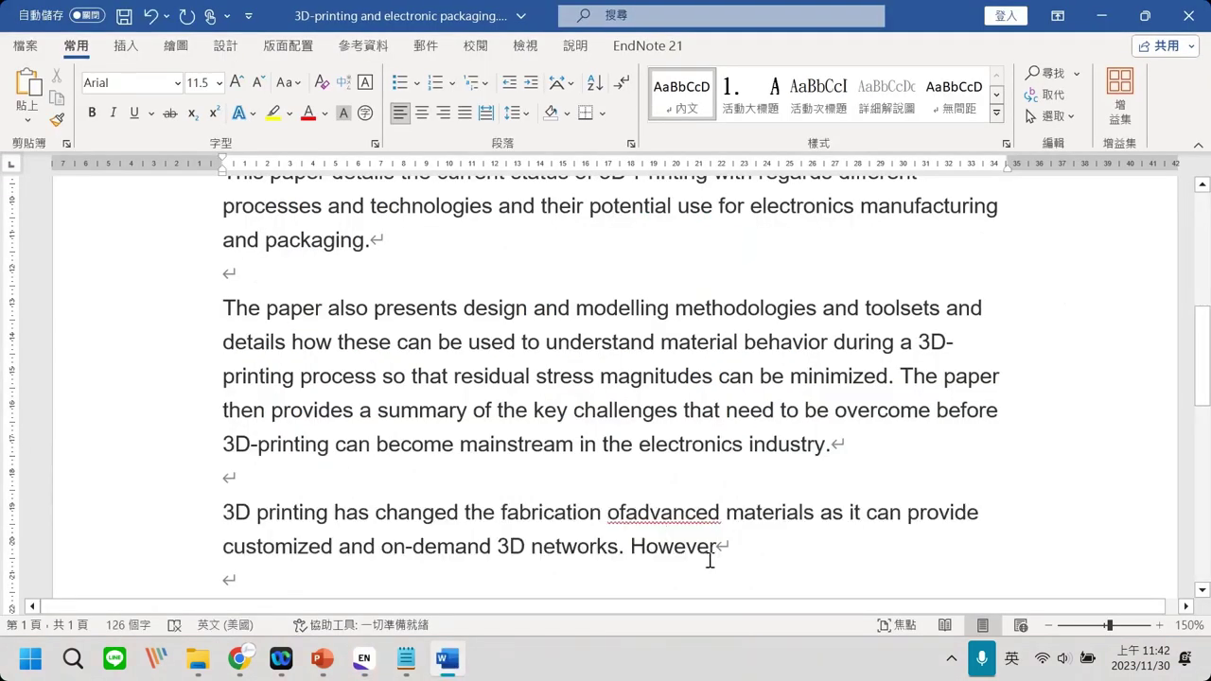
left_click_drag(716, 547, 629, 556)
key("BackSpace")
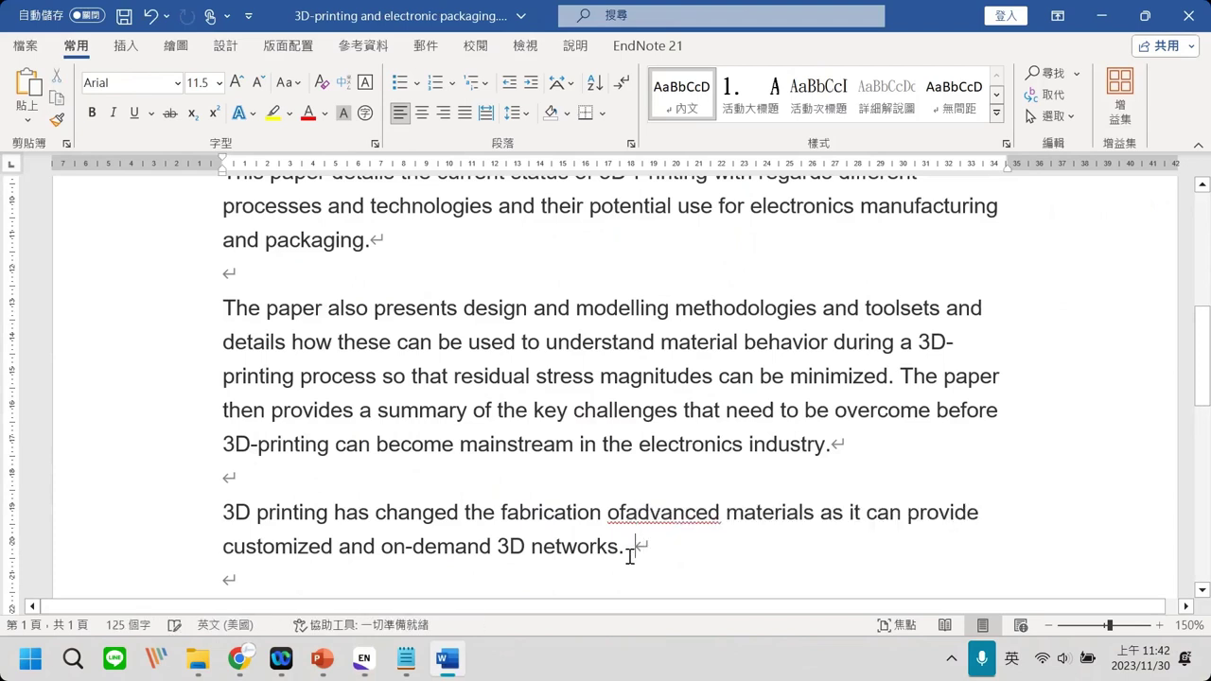
Review the document from its title and place the insertion point before the period after "3D networks".
left_click(588, 475)
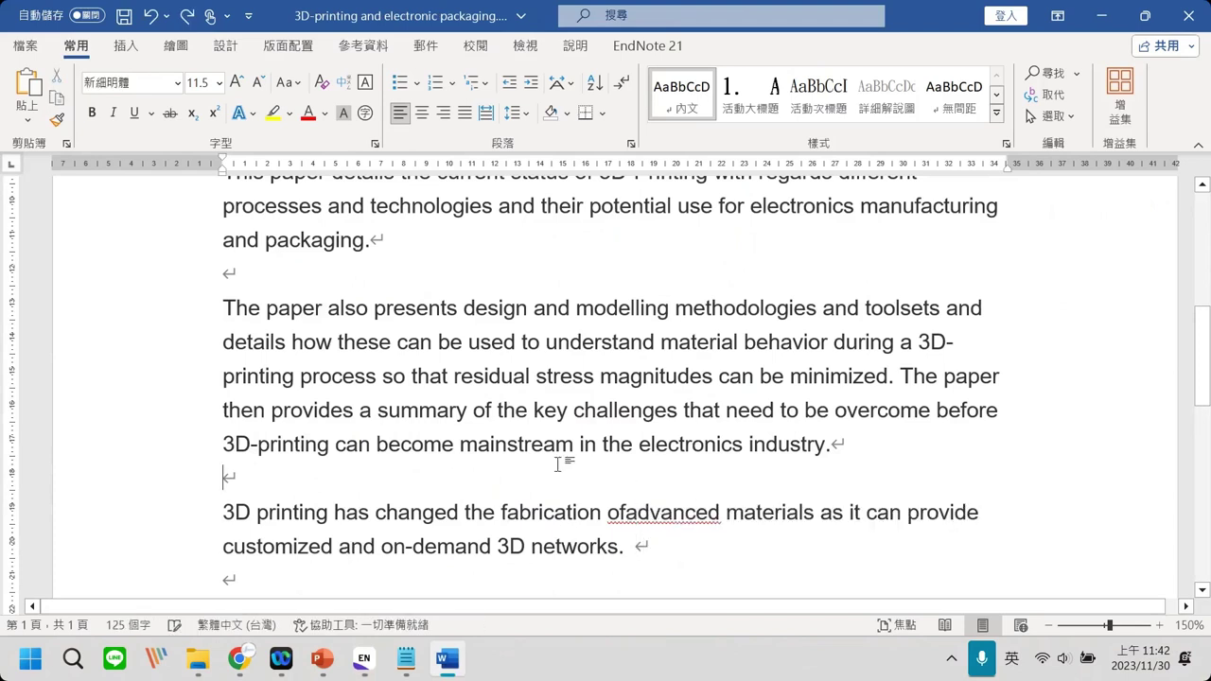
scroll(557, 464, "up", 5)
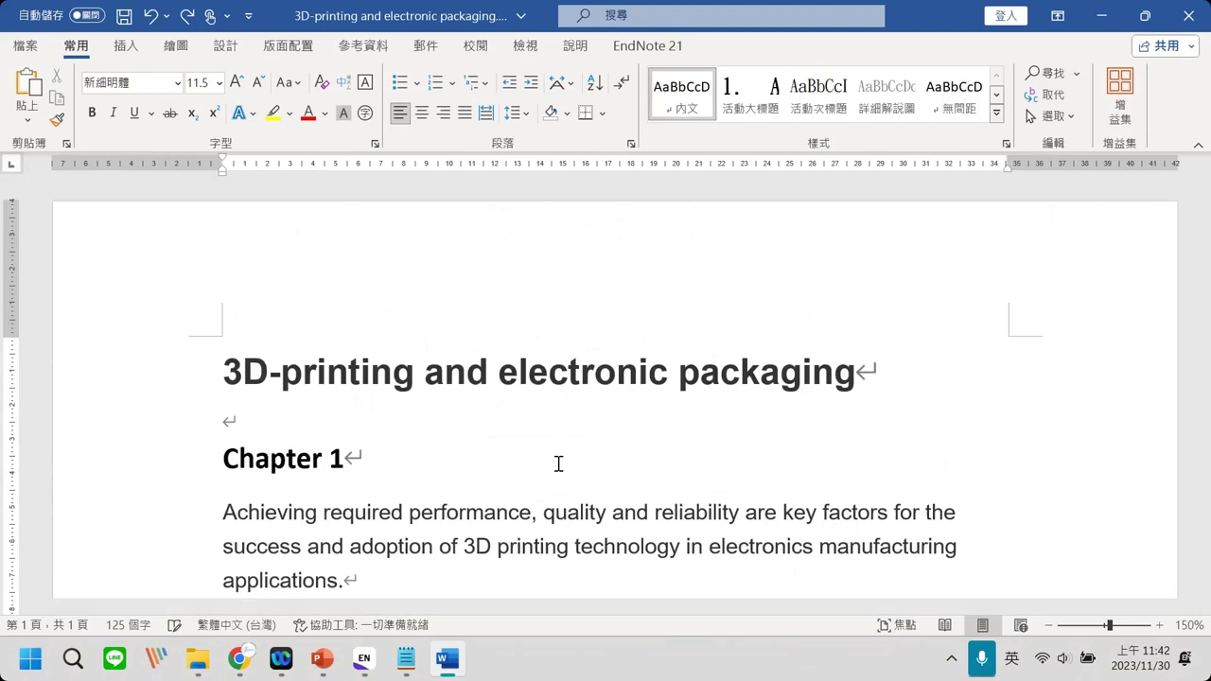
left_click(248, 377)
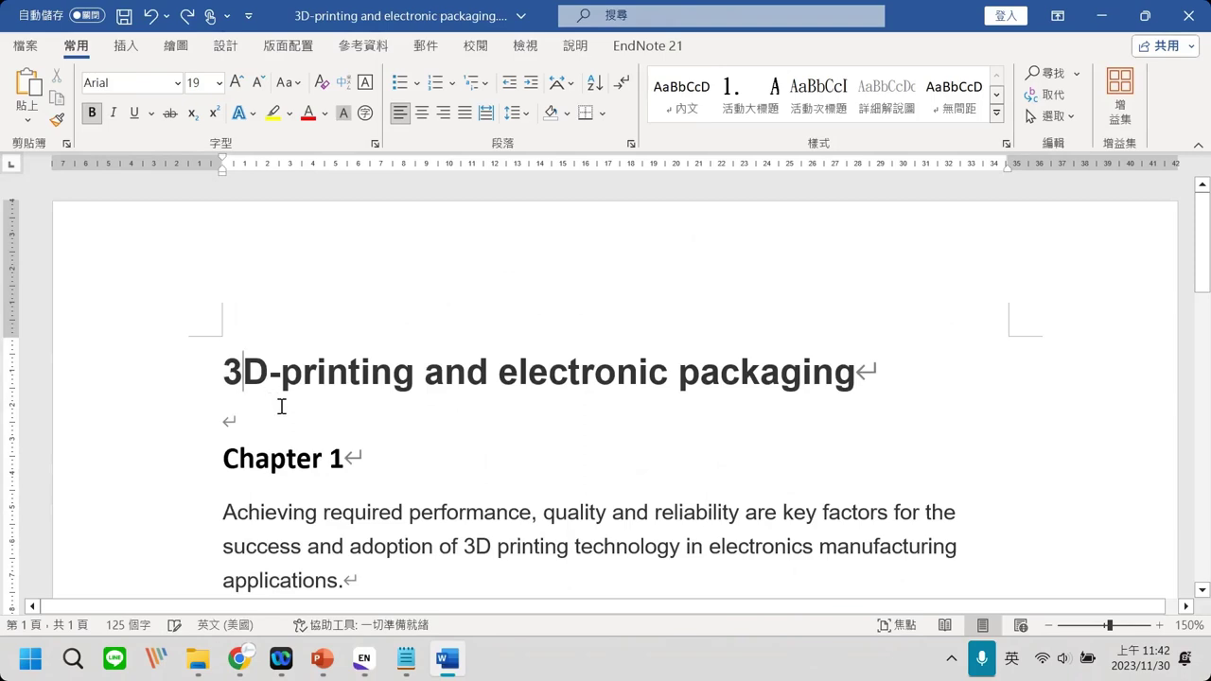
scroll(405, 444, "down", 5)
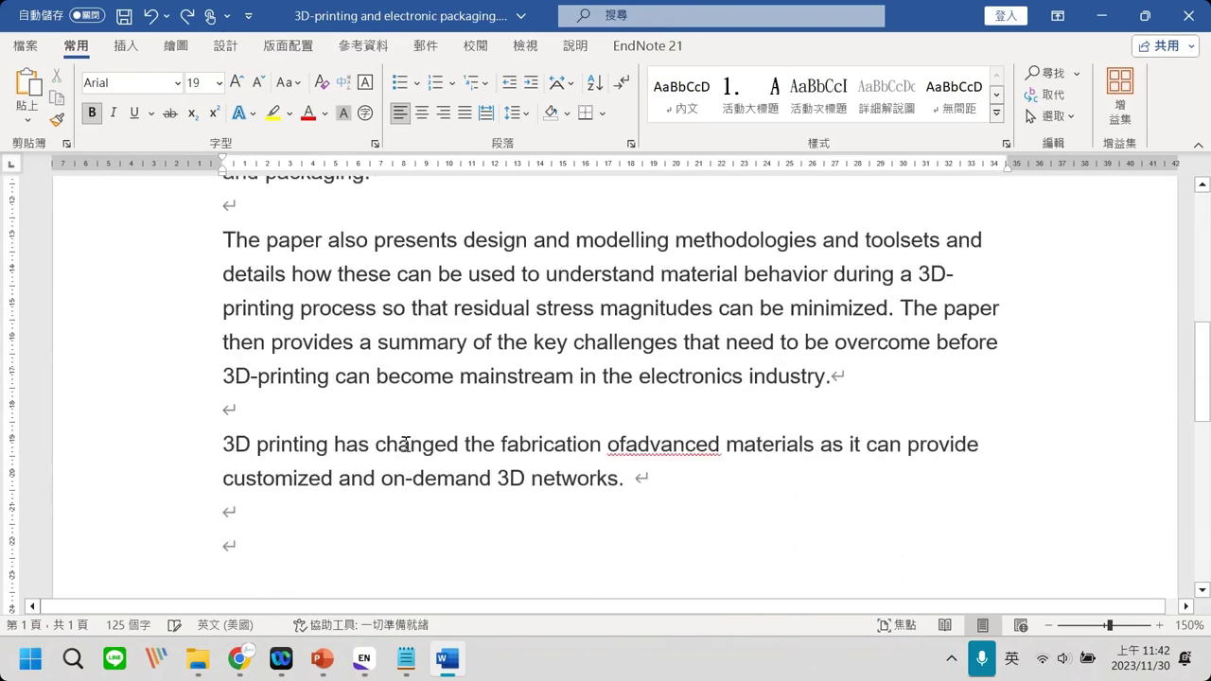
left_click(615, 483)
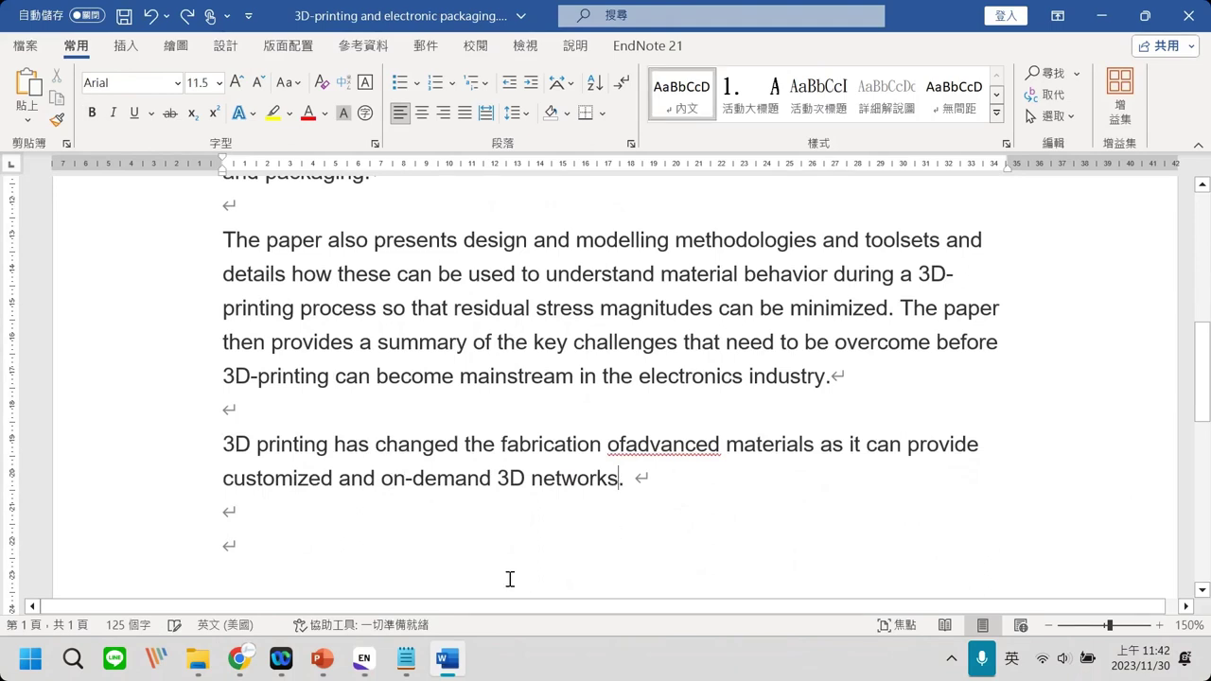
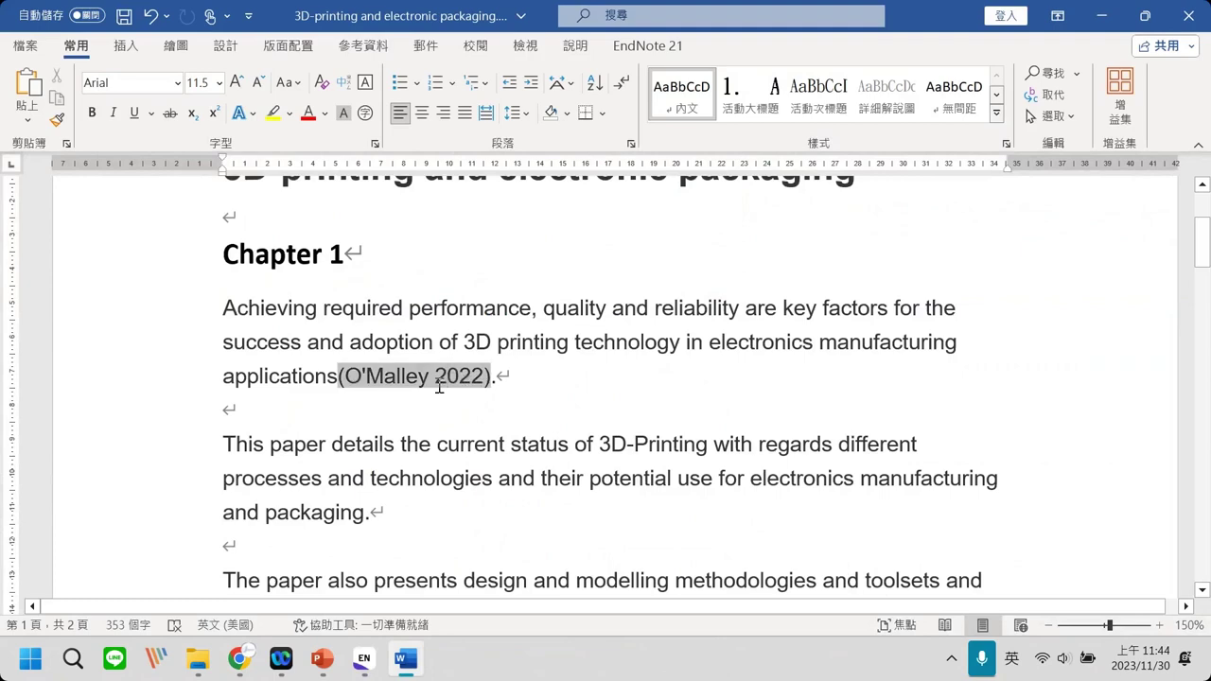
Select a reference in EndNote and return to Word with the insertion point before the period after "and packaging" in Chapter 1's second paragraph.
scroll(445, 406, "down", 7)
scroll(472, 435, "down", 2)
scroll(473, 435, "up", 9)
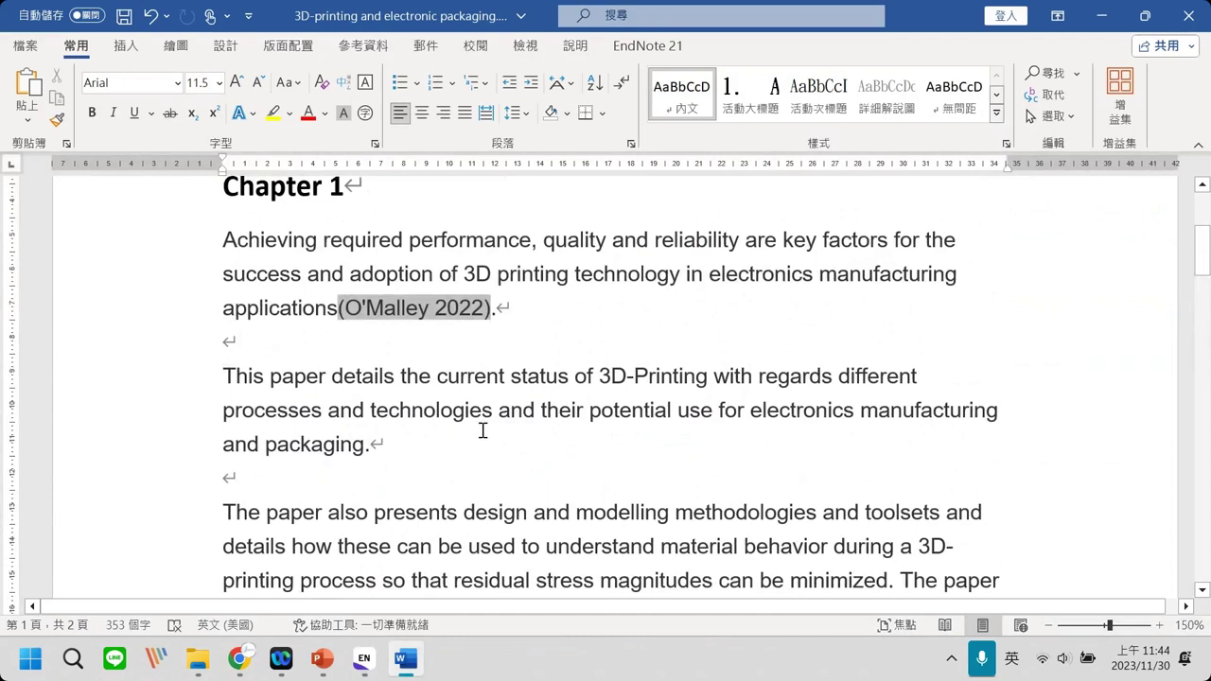
left_click(364, 657)
left_click(540, 529)
left_click(405, 657)
left_click(367, 445)
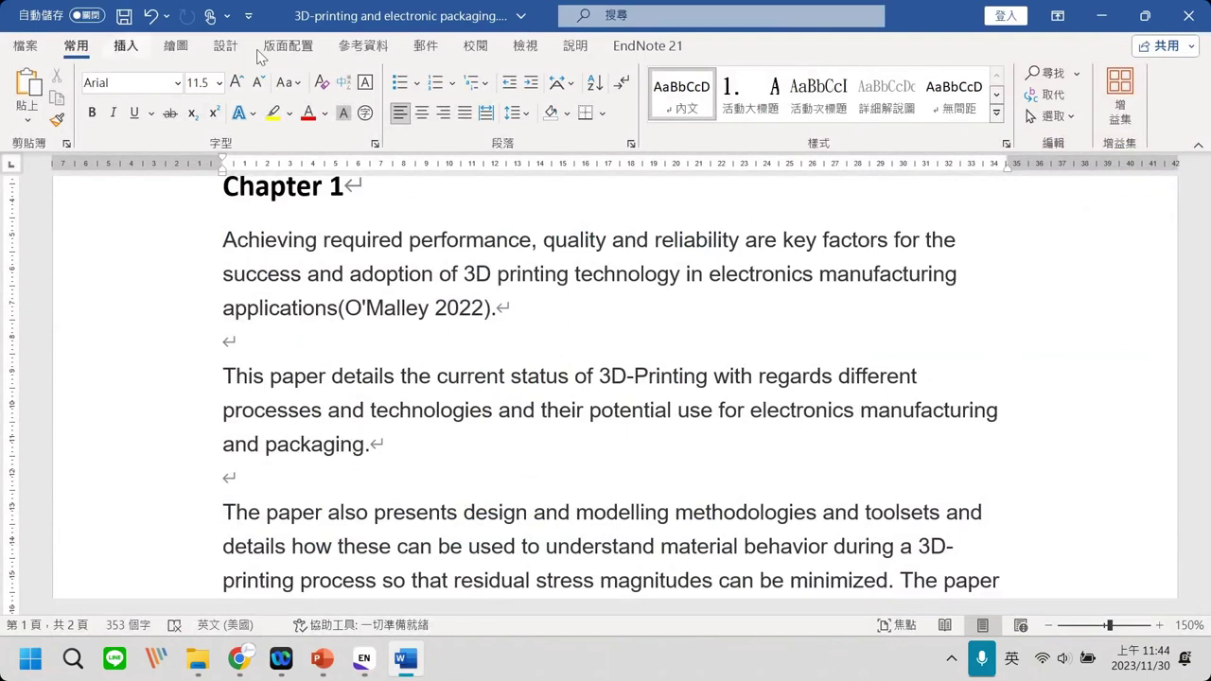
Search the EndNote libraries for "教育" in Find & Insert My References, replacing the earlier search term.
left_click(657, 58)
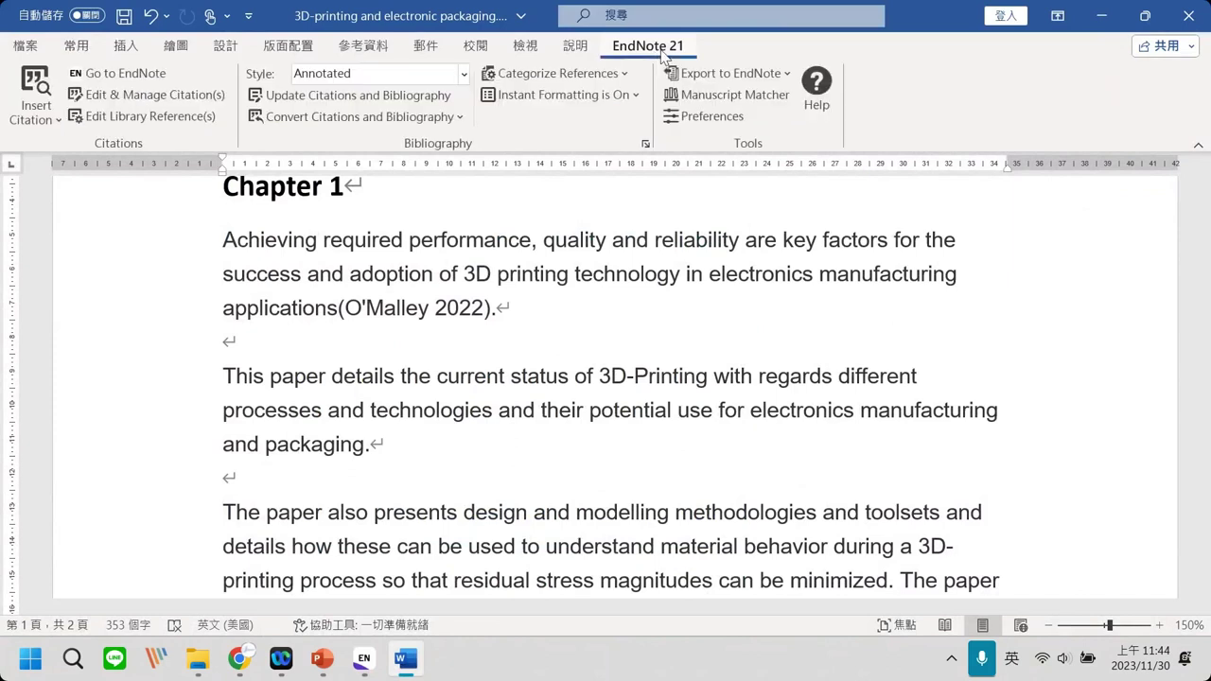
left_click(54, 116)
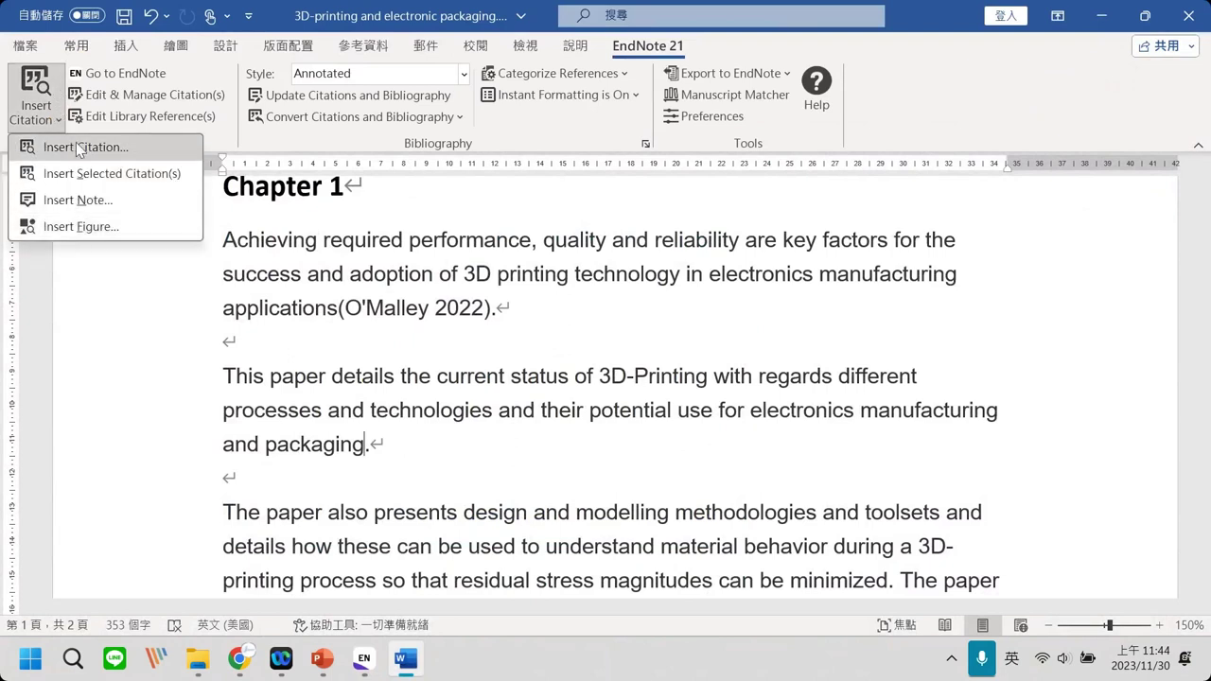
left_click(48, 307)
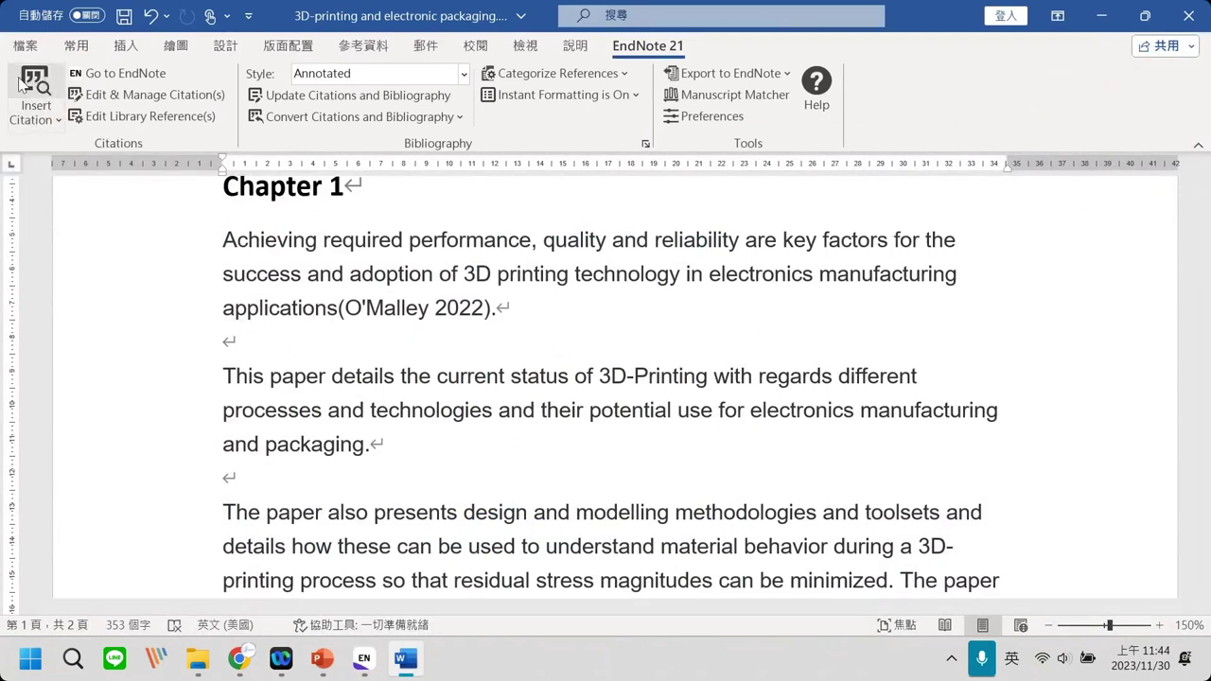
left_click(35, 83)
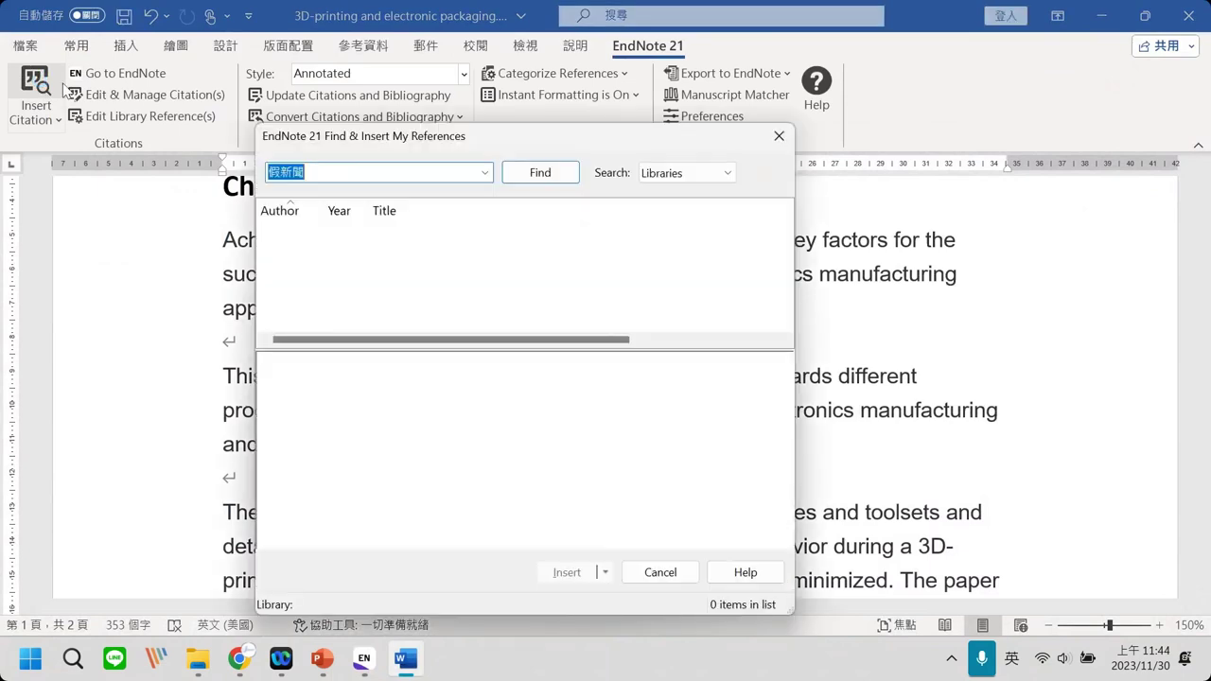
key("BackSpace")
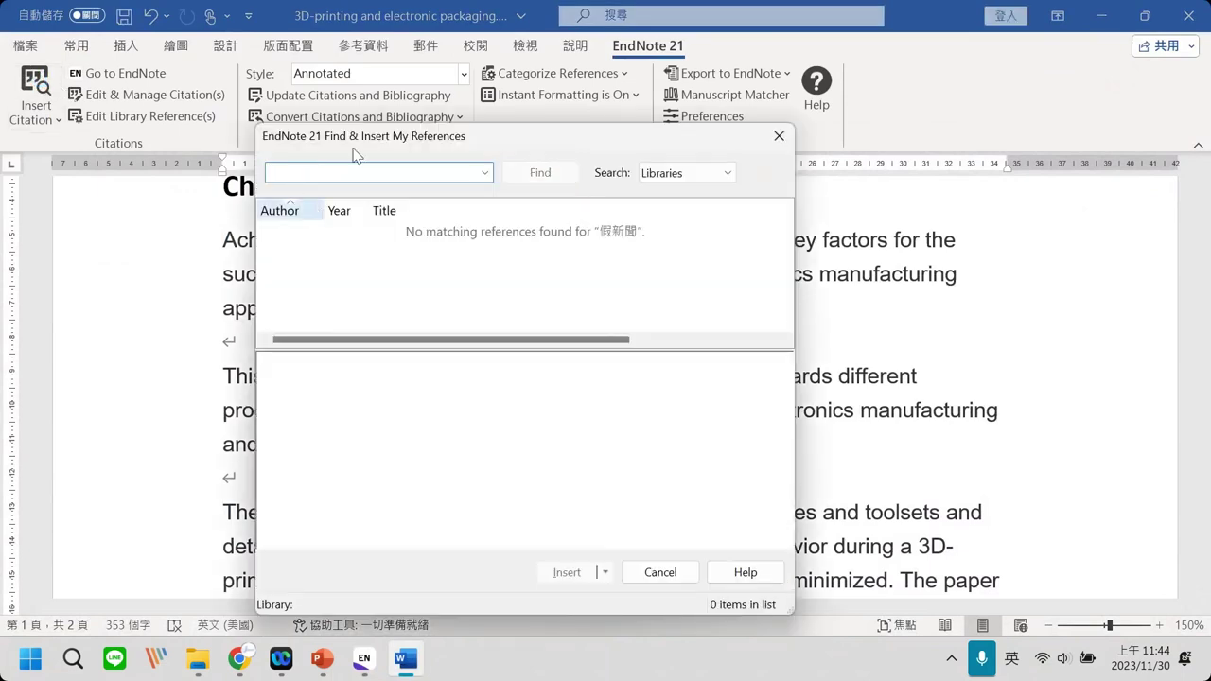
left_click_drag(377, 145, 432, 148)
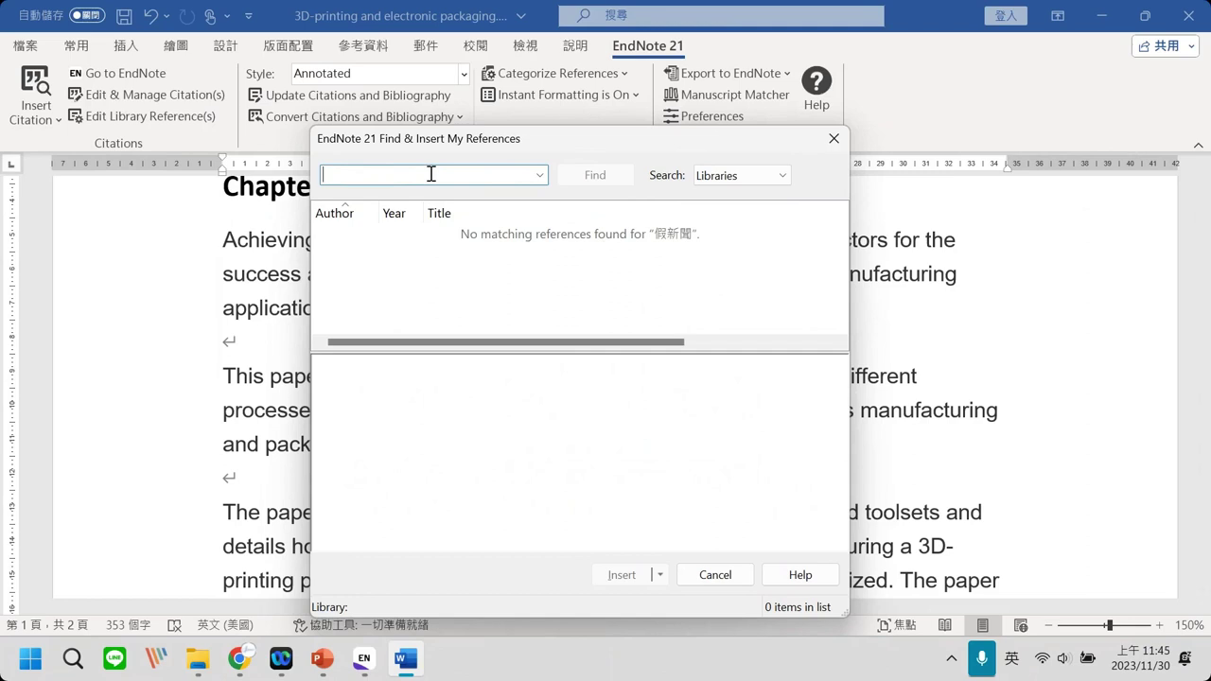
type("教育")
key("Return")
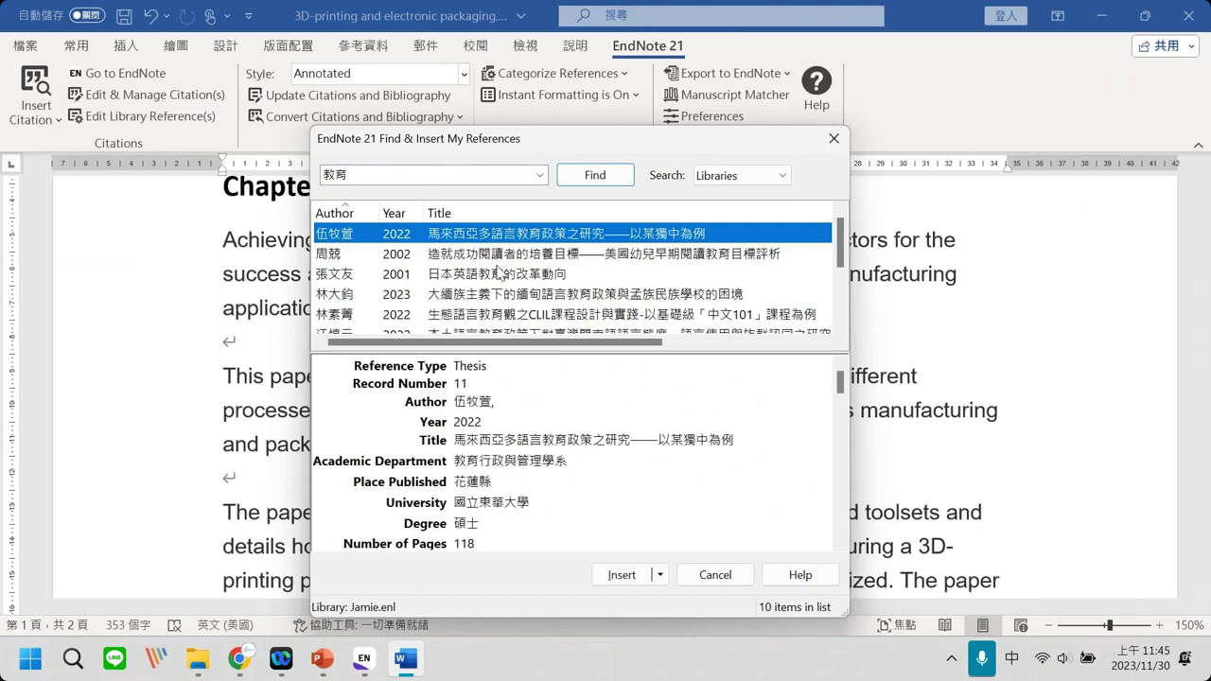
Select the first five search results as one continuous range.
scroll(544, 301, "down", 2)
scroll(544, 301, "up", 2)
left_click(536, 296, "shift")
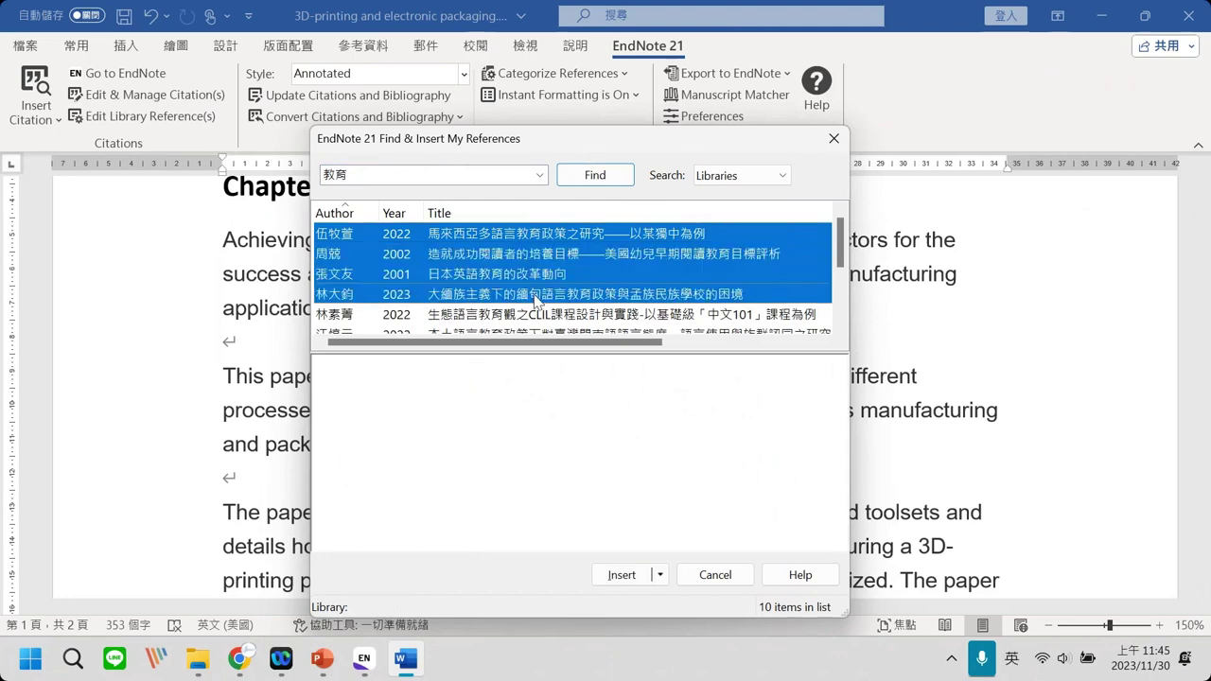
left_click(490, 235)
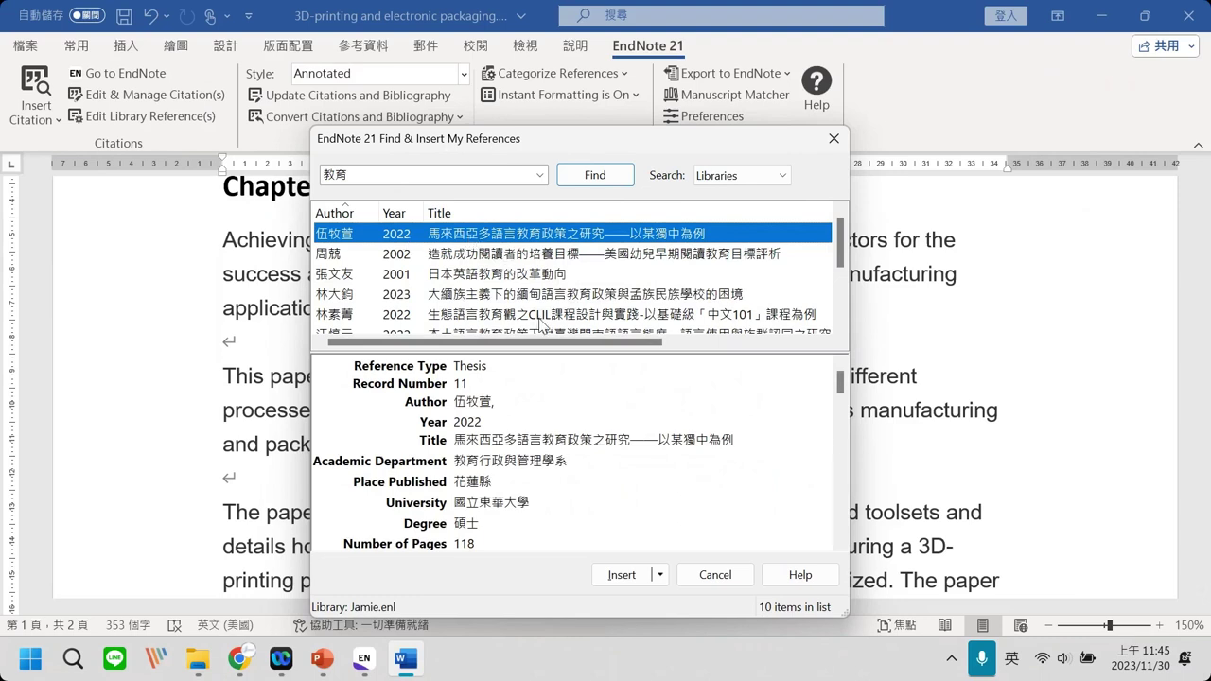
left_click(540, 320, "shift")
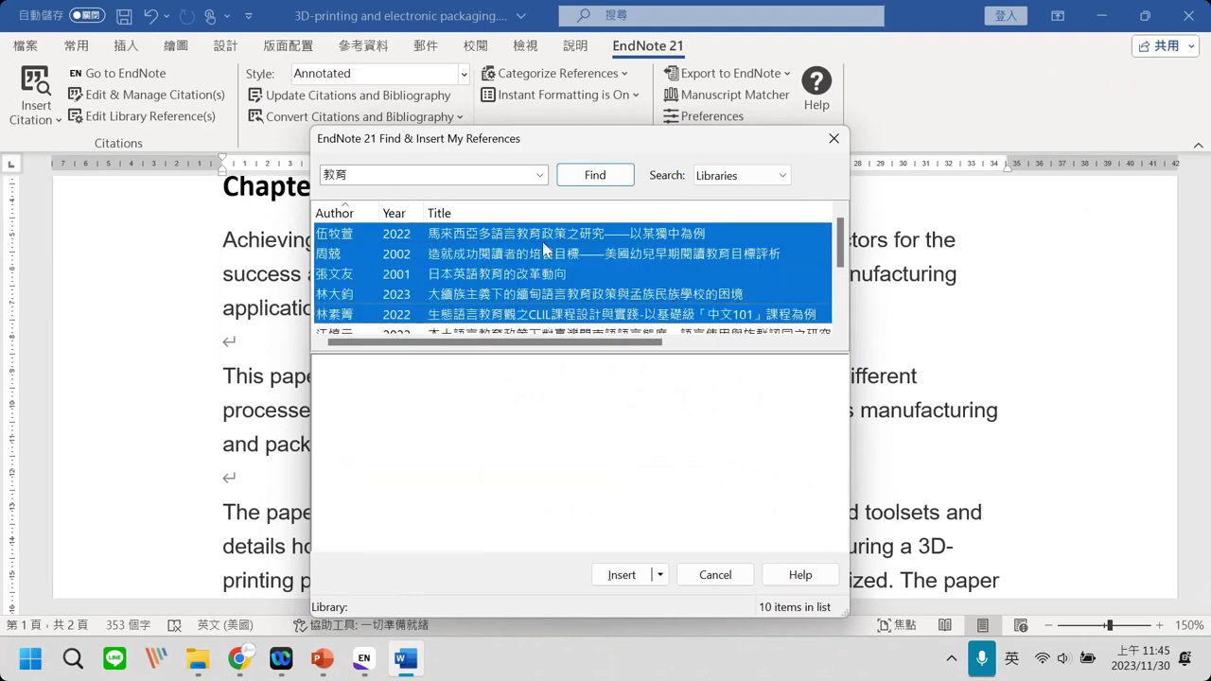
Insert the first, third, fifth and seventh search results together as one citation after "and packaging".
left_click(542, 233)
left_click(539, 274, "ctrl")
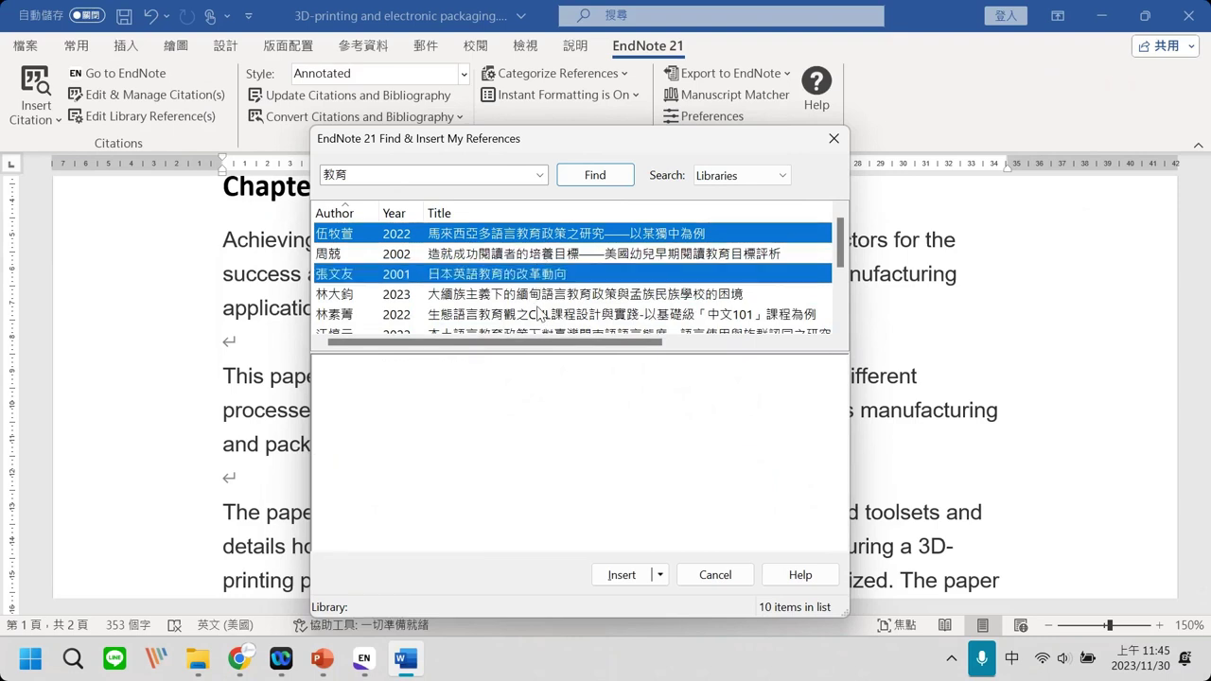
left_click(538, 314, "ctrl")
left_click(541, 314)
scroll(544, 304, "down", 1)
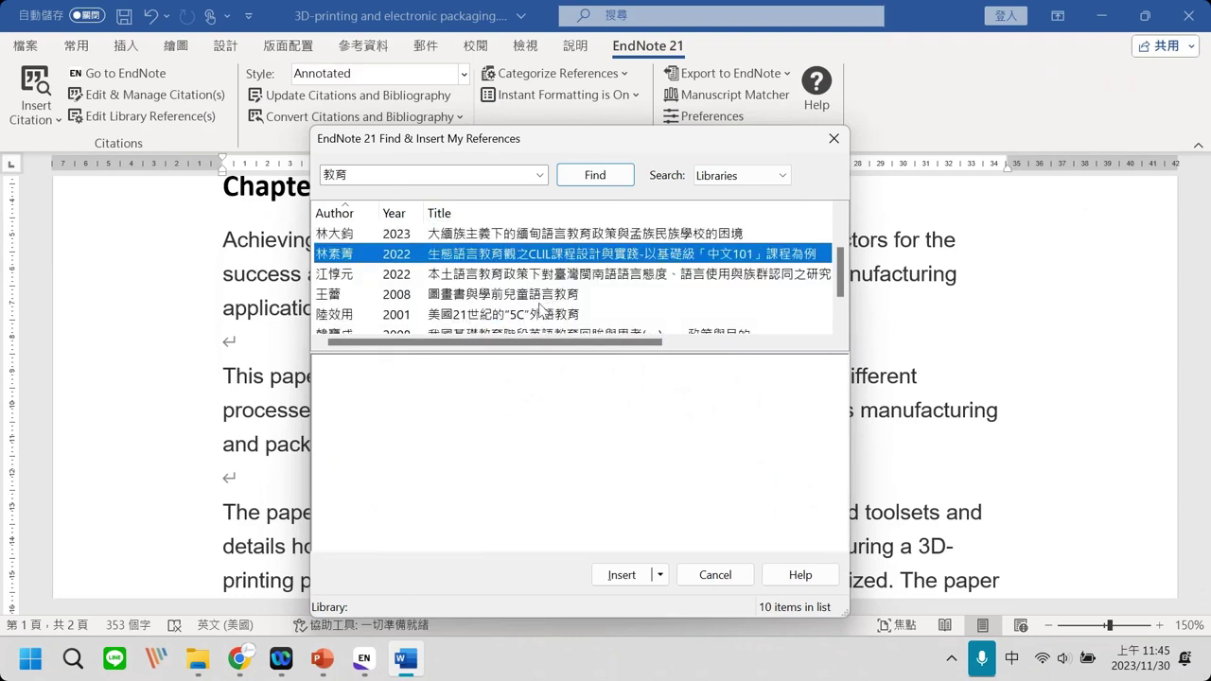
left_click(546, 295, "ctrl")
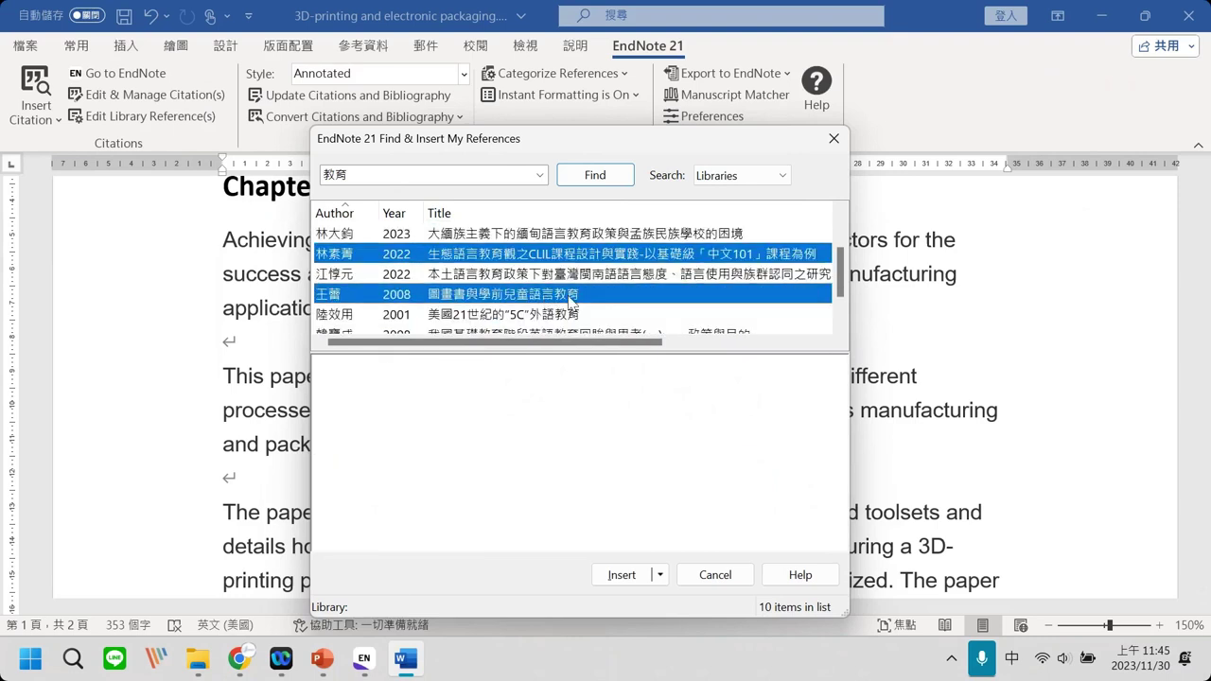
scroll(601, 237, "up", 1)
left_click(602, 233, "ctrl")
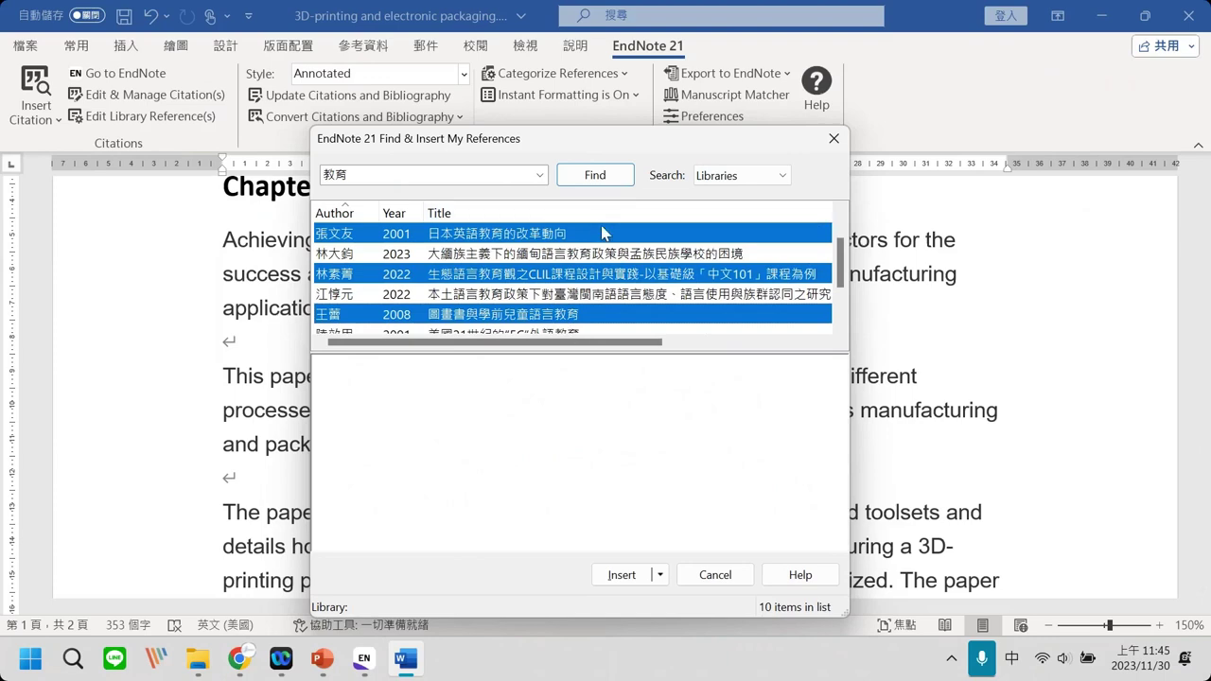
left_click(620, 575)
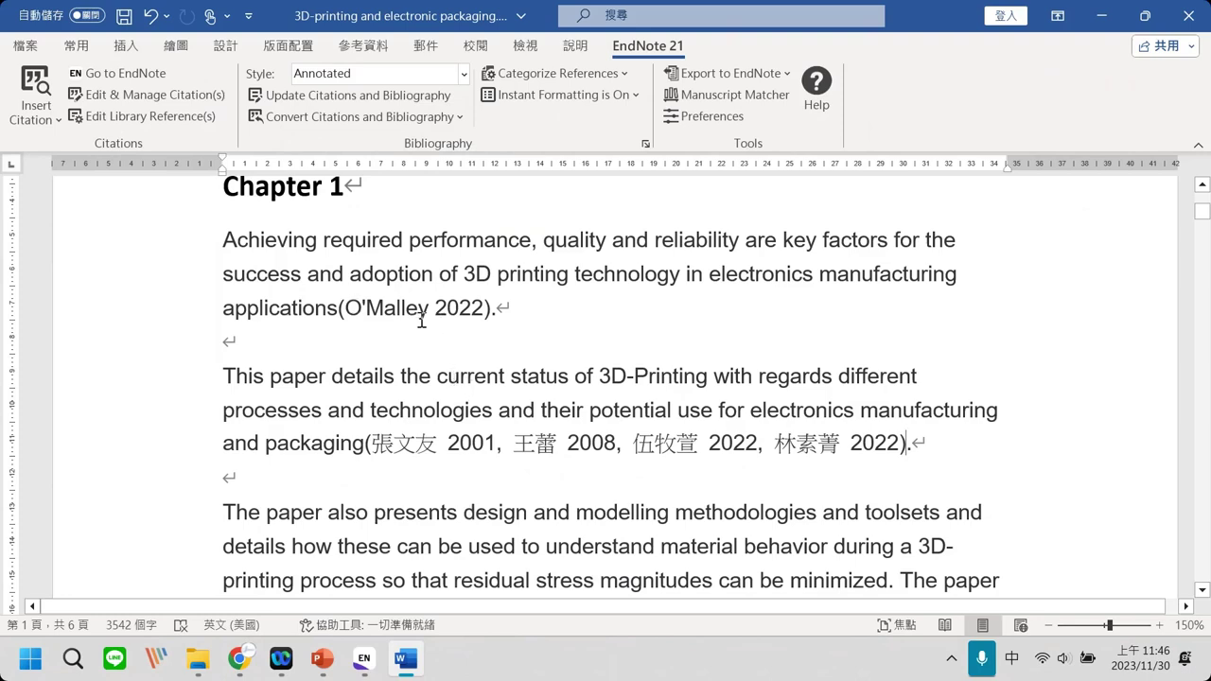
Examine the annotated bibliography entries and their abstracts generated at the end of the document.
scroll(535, 403, "down", 5)
scroll(542, 403, "down", 20)
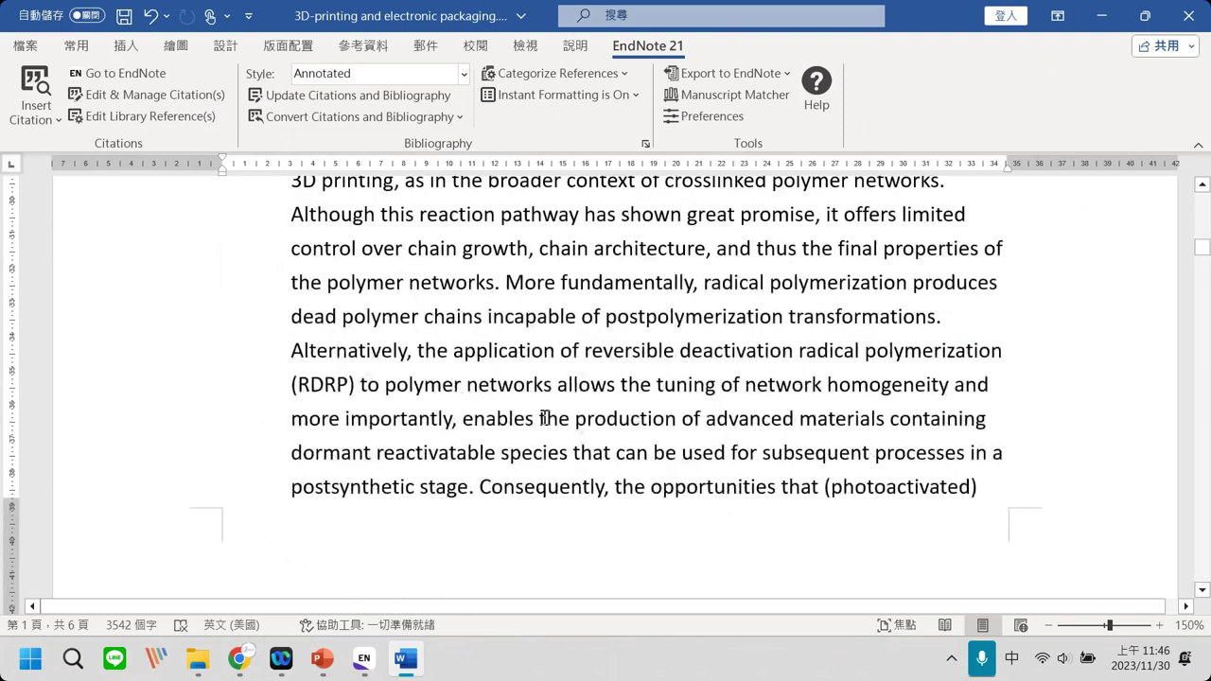
scroll(548, 424, "down", 6)
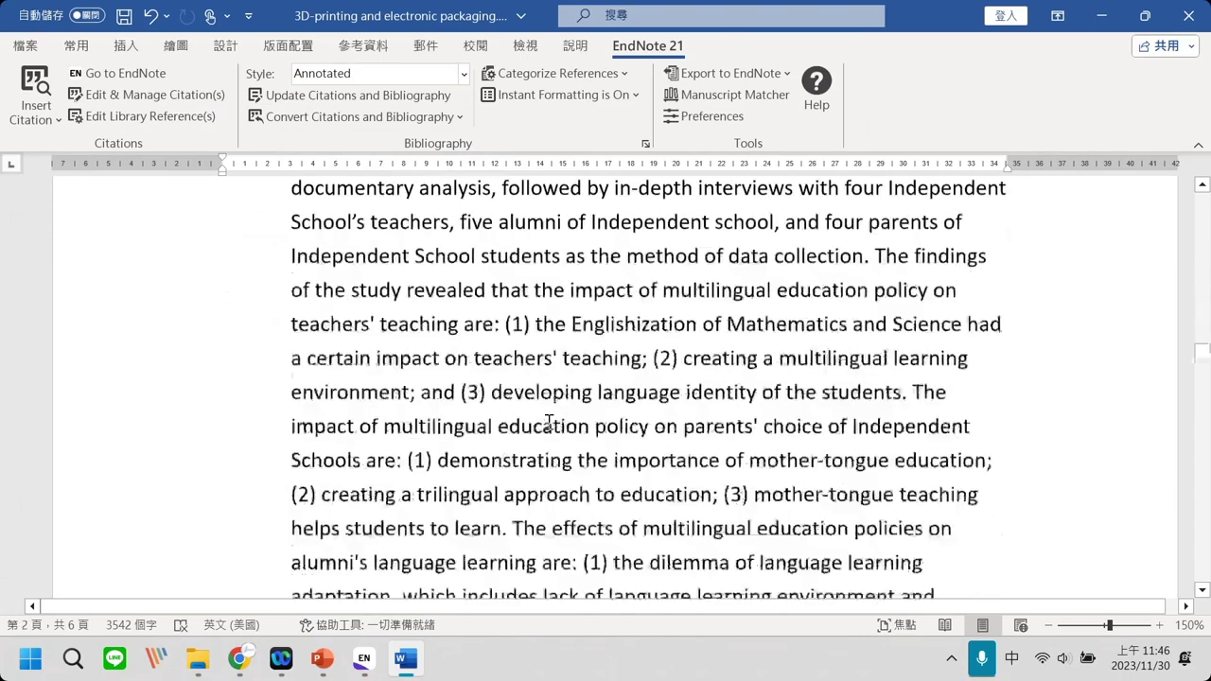
scroll(549, 424, "up", 8)
scroll(564, 445, "up", 6)
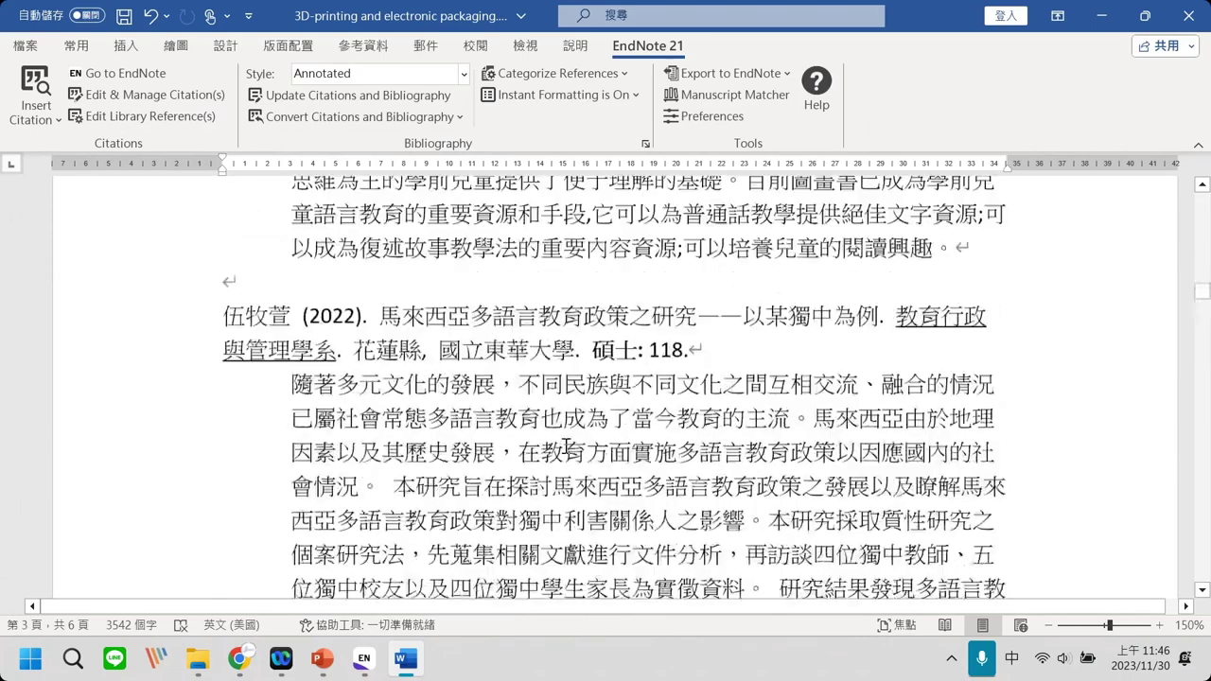
scroll(566, 446, "down", 15)
scroll(566, 448, "up", 1)
scroll(566, 447, "up", 15)
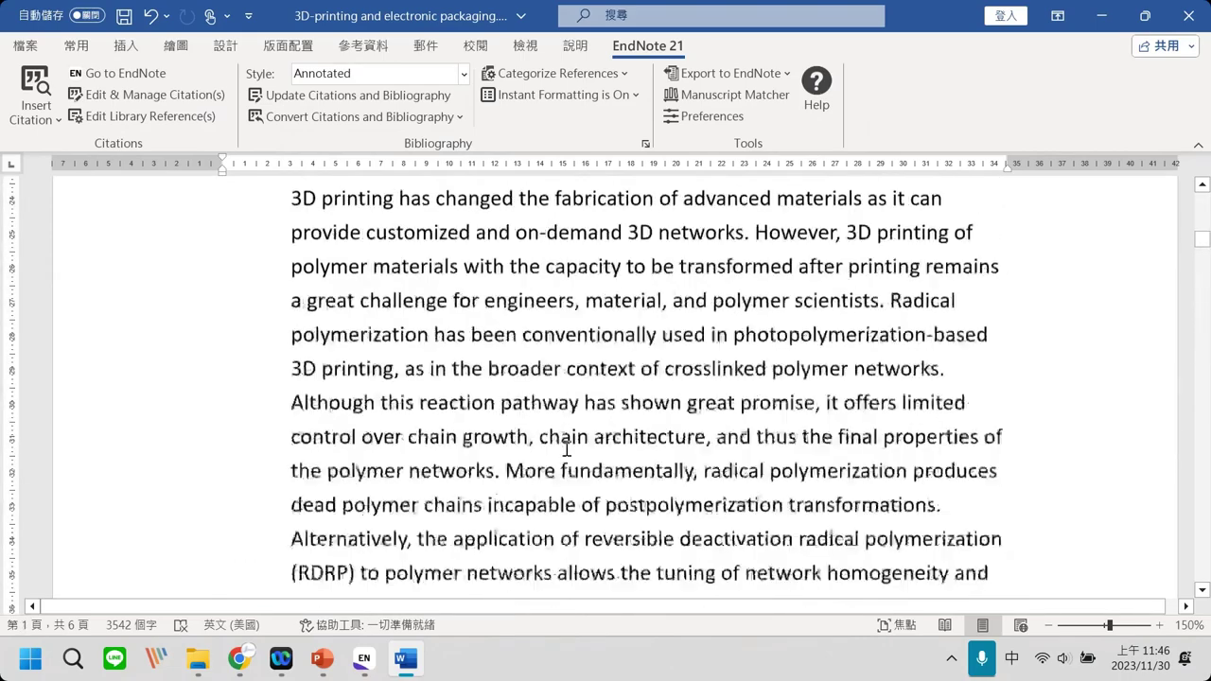
scroll(568, 451, "up", 4)
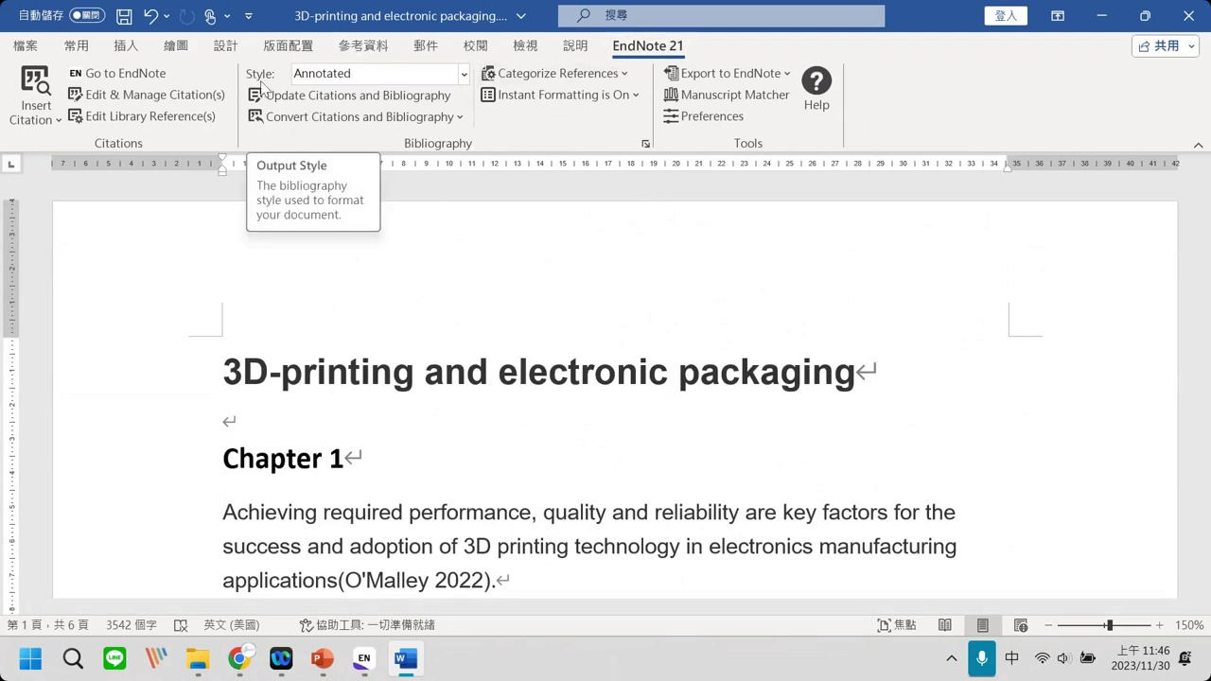
Set the bibliography output style to APA 7th and check the in-text citations and reference list.
left_click(393, 73)
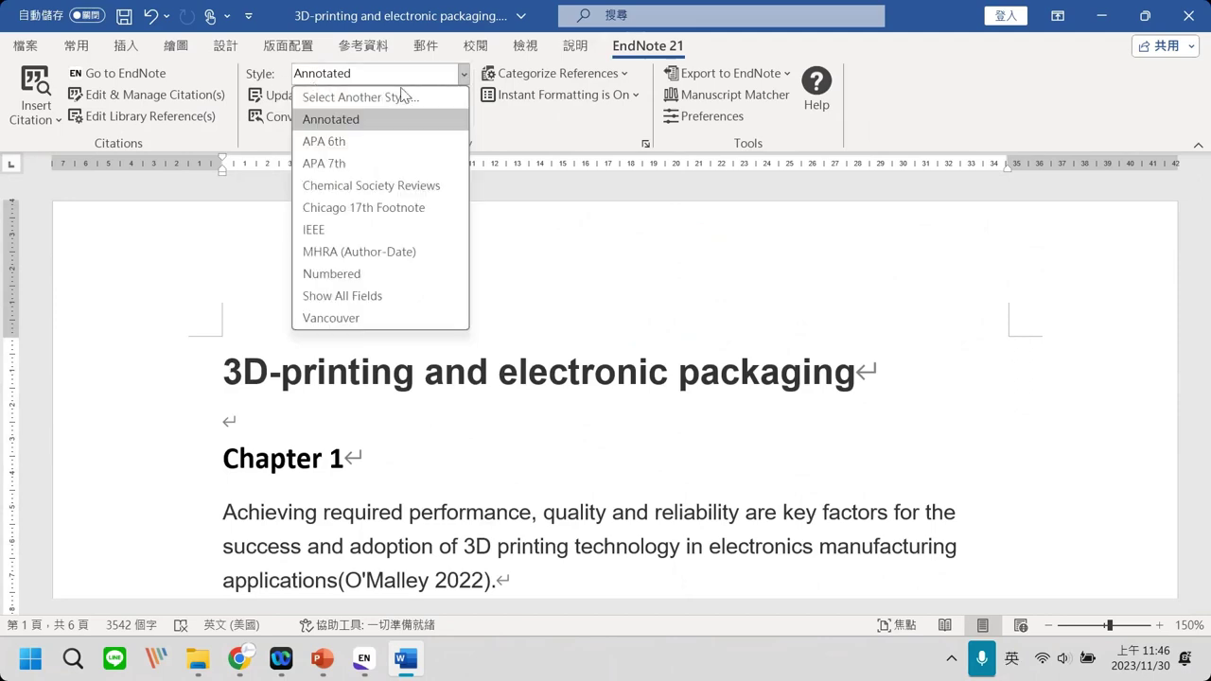
left_click(452, 162)
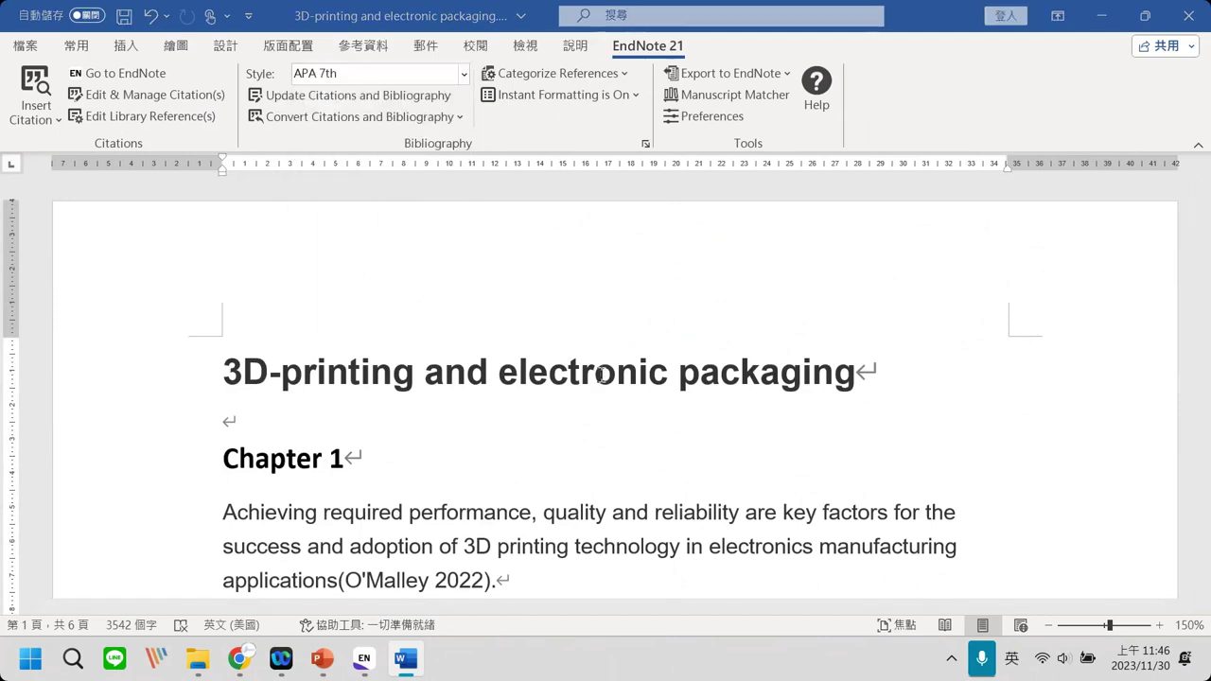
scroll(441, 325, "down", 3)
left_click(419, 308)
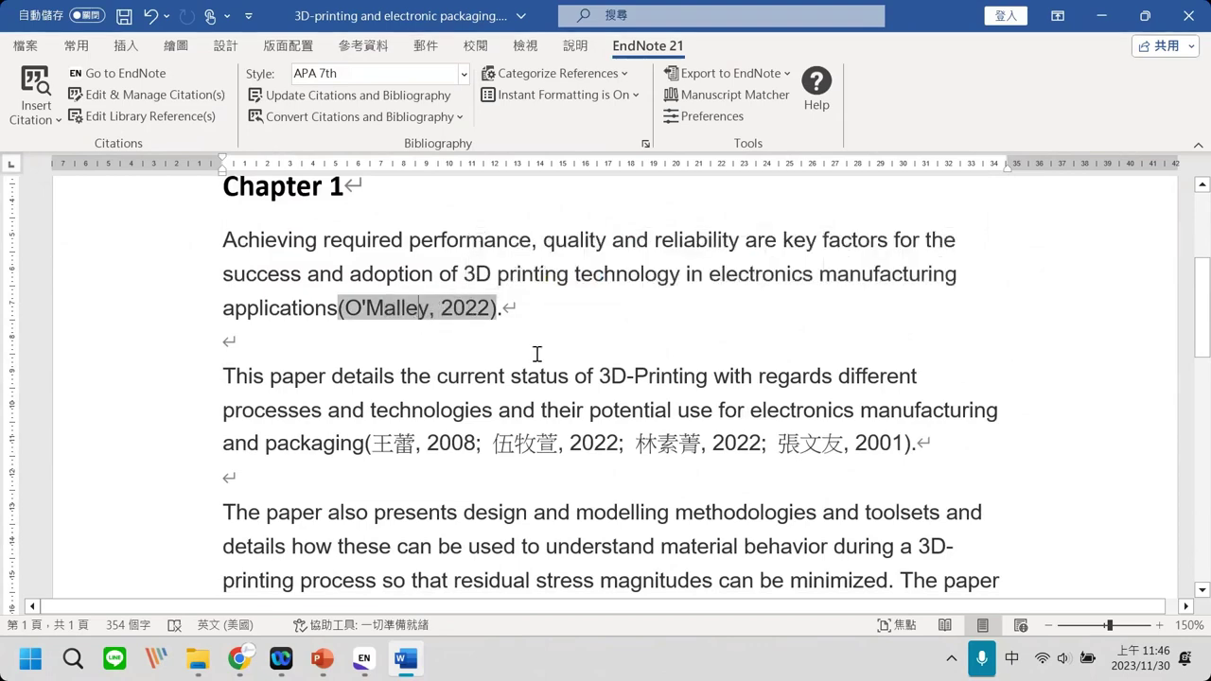
scroll(533, 360, "down", 10)
scroll(532, 372, "up", 4)
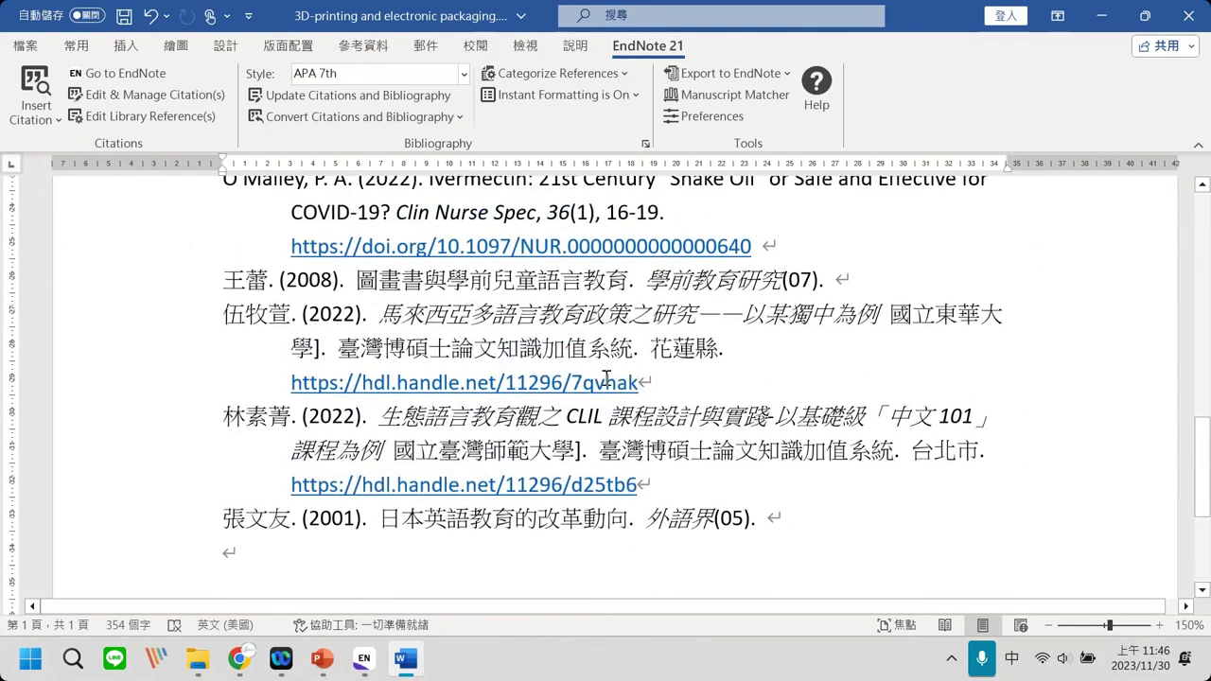
left_click(422, 413)
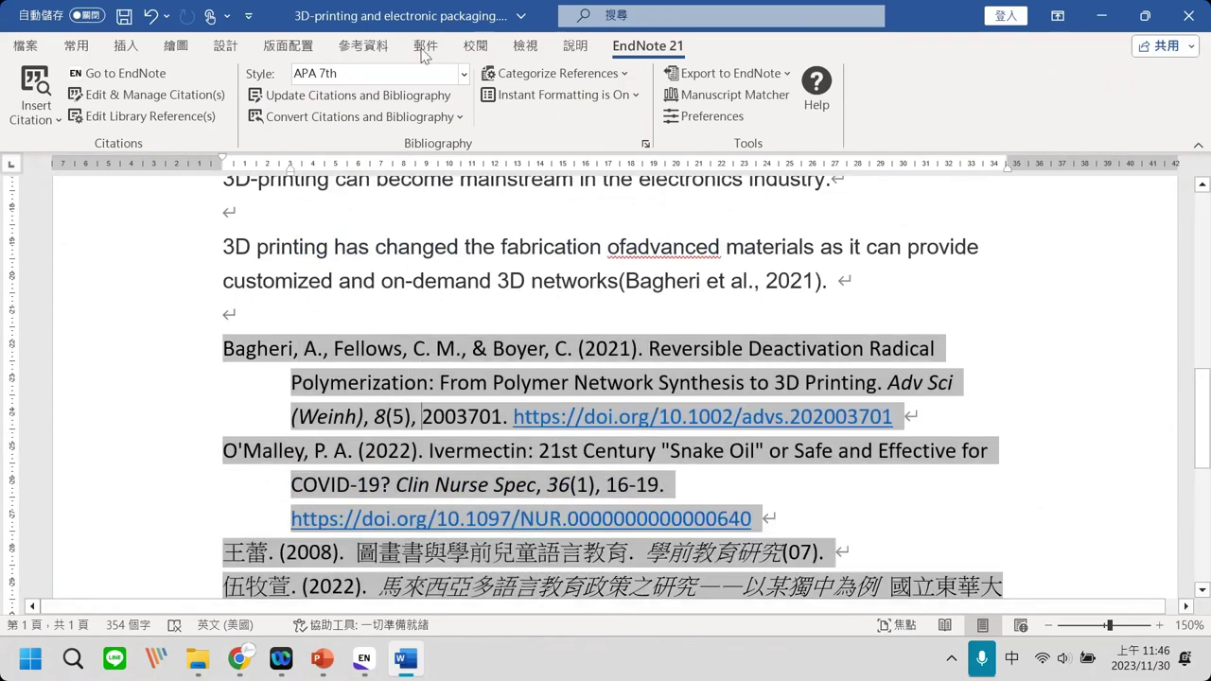
Switch the output style to IEEE and check the in-text citations and reference list.
left_click(463, 74)
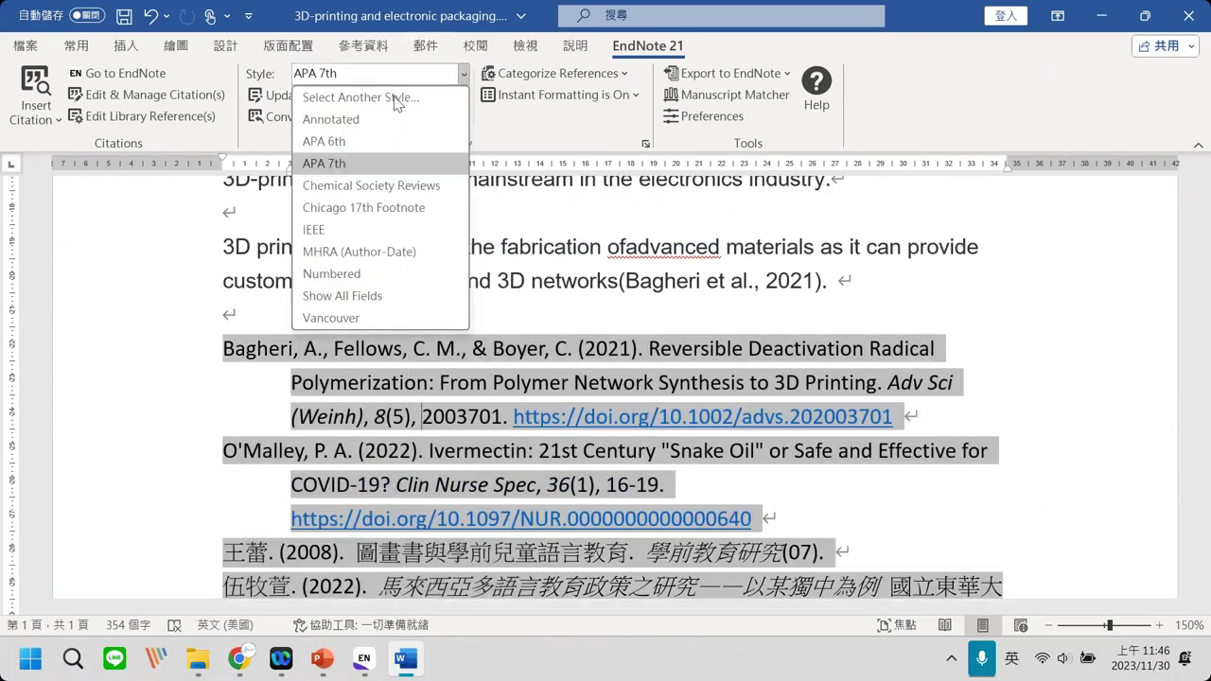
left_click(393, 229)
left_click(624, 287)
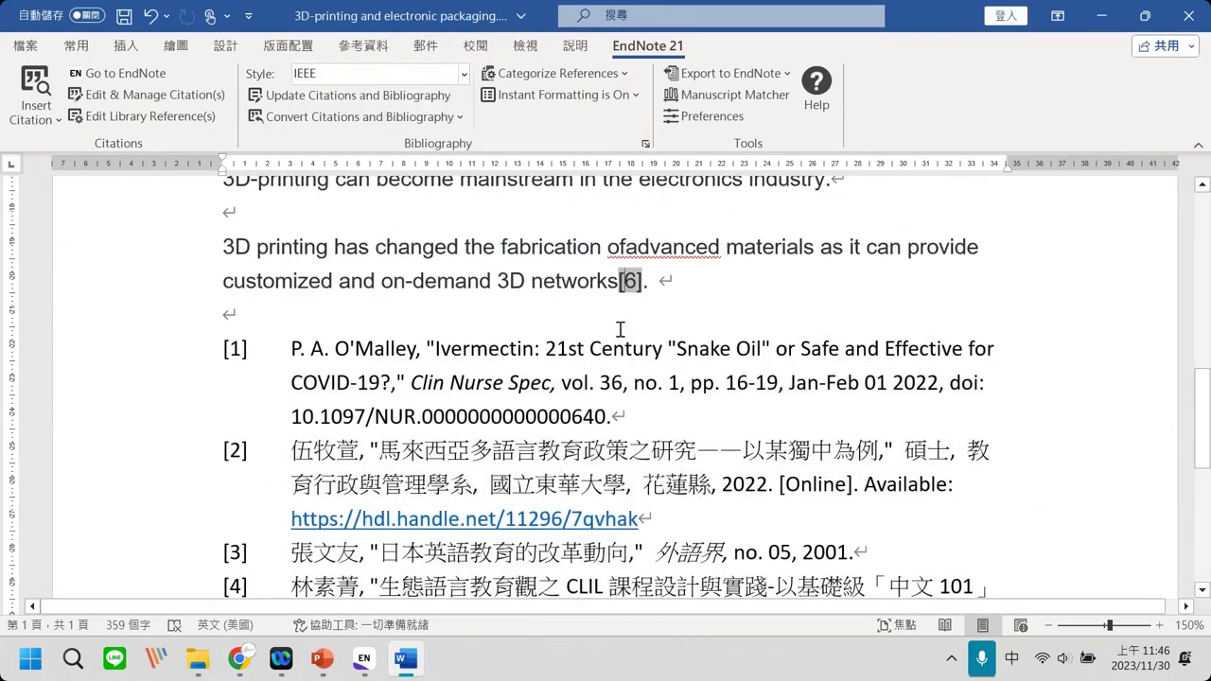
scroll(581, 354, "up", 5)
scroll(448, 357, "down", 3)
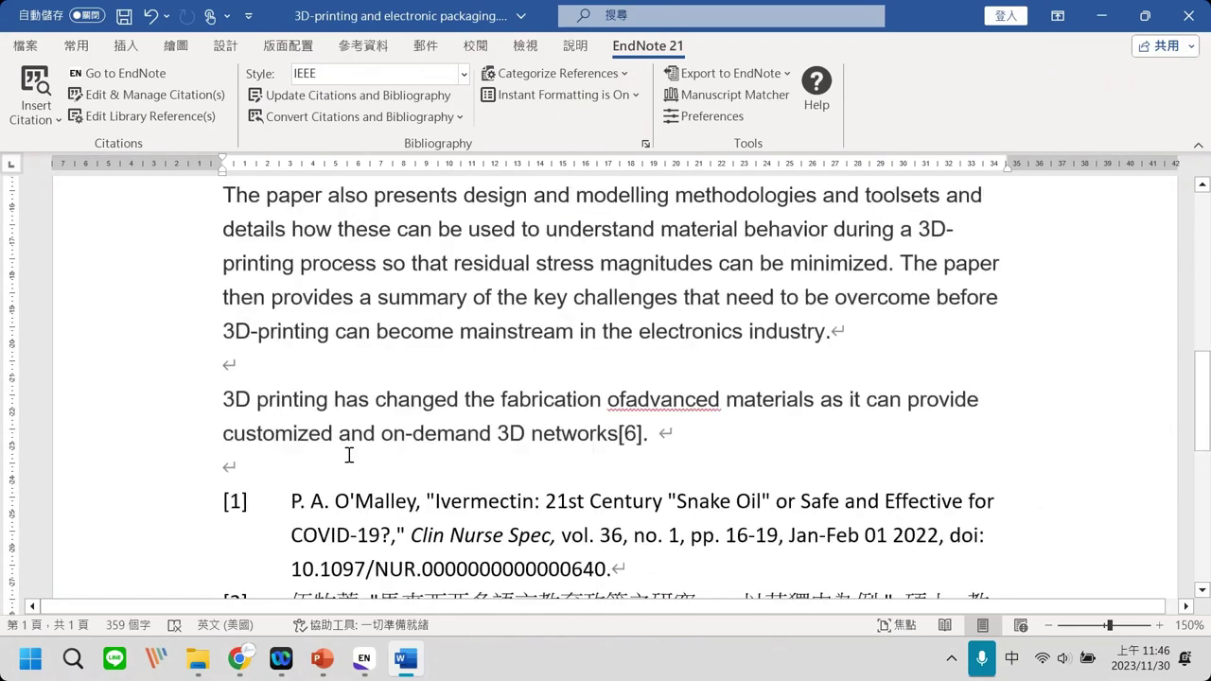
Change the output style to Numbered and check the reference list.
left_click(347, 75)
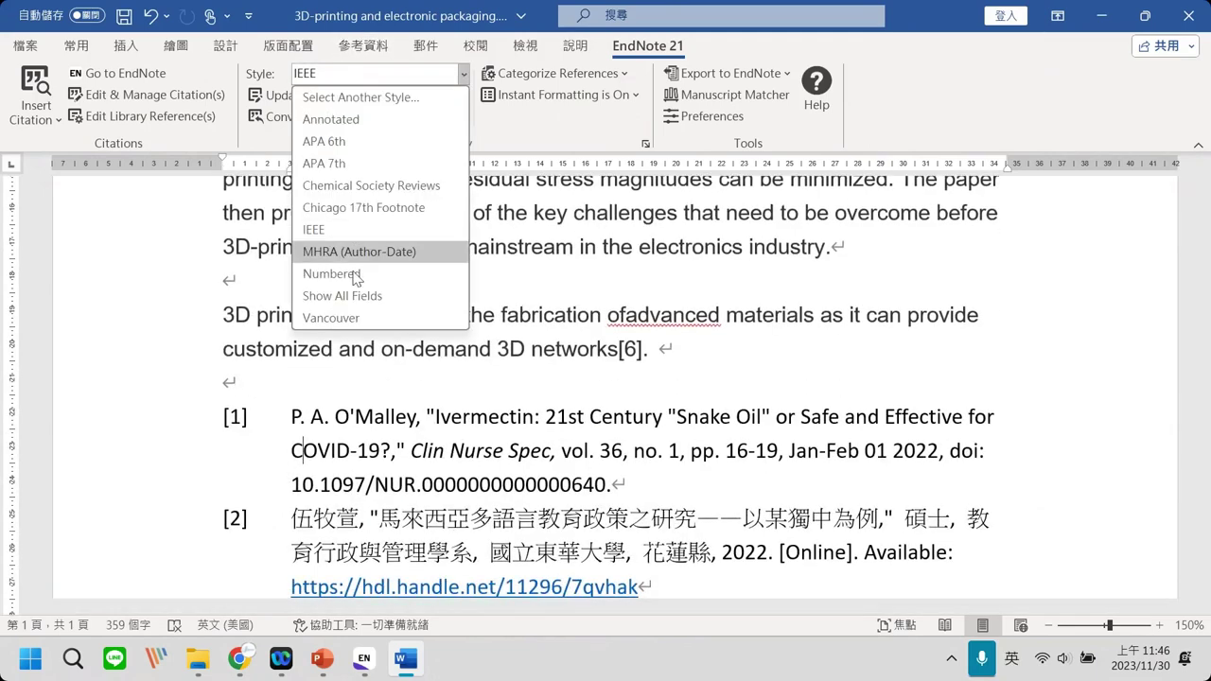
left_click(365, 279)
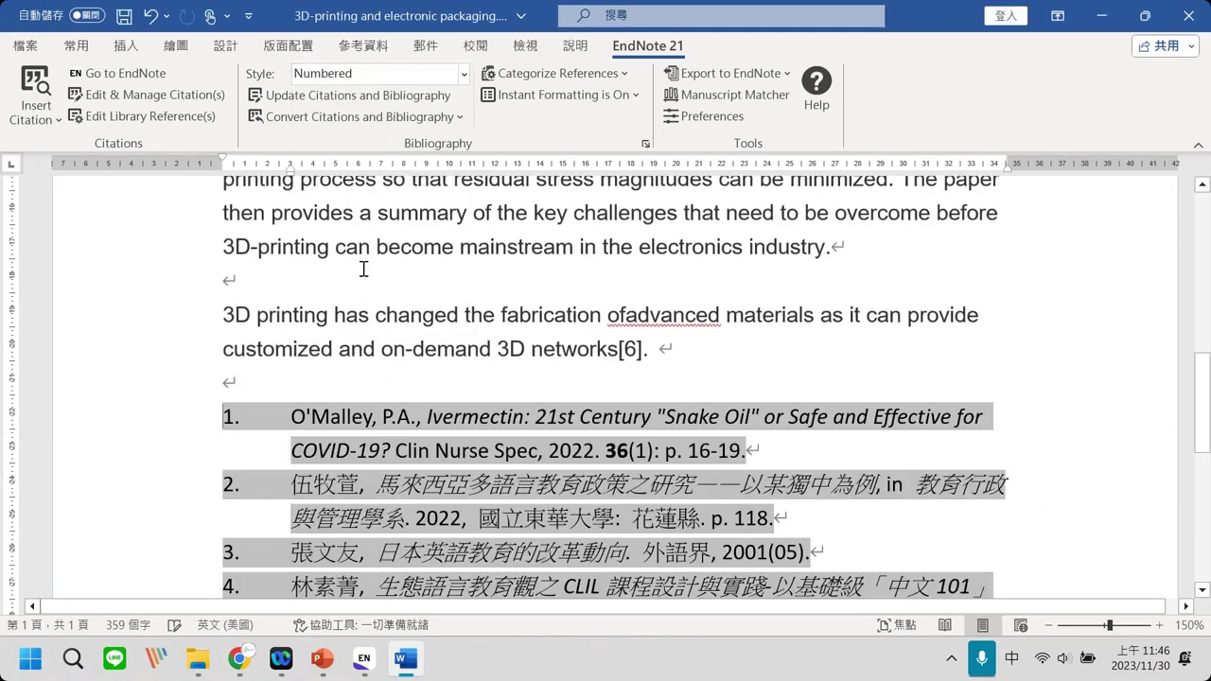
scroll(305, 532, "down", 1)
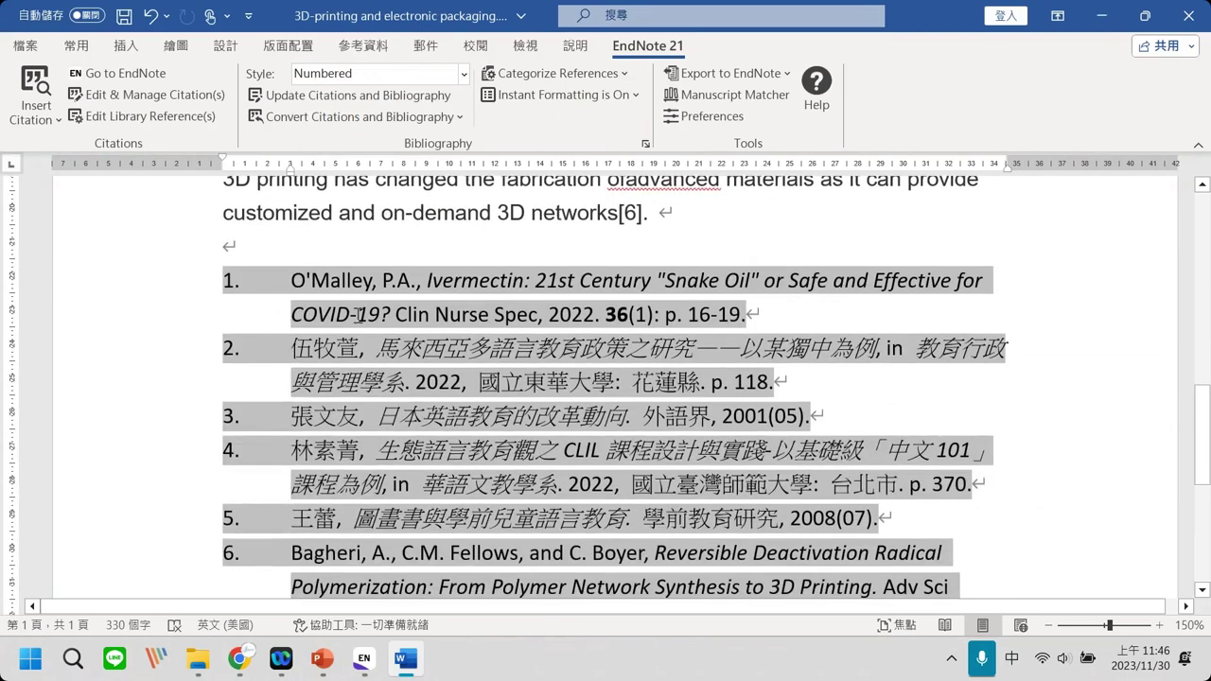
Change the output style to Vancouver and check the citations in Chapter 1.
left_click(378, 74)
left_click(364, 318)
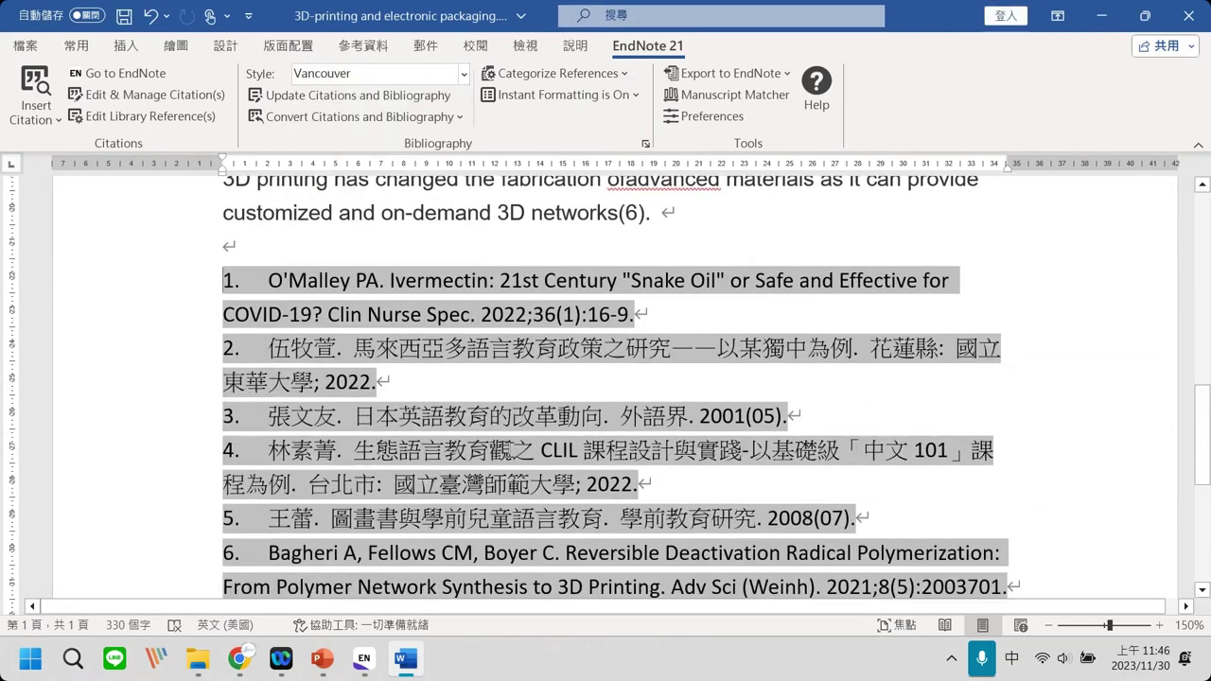
scroll(505, 489, "up", 5)
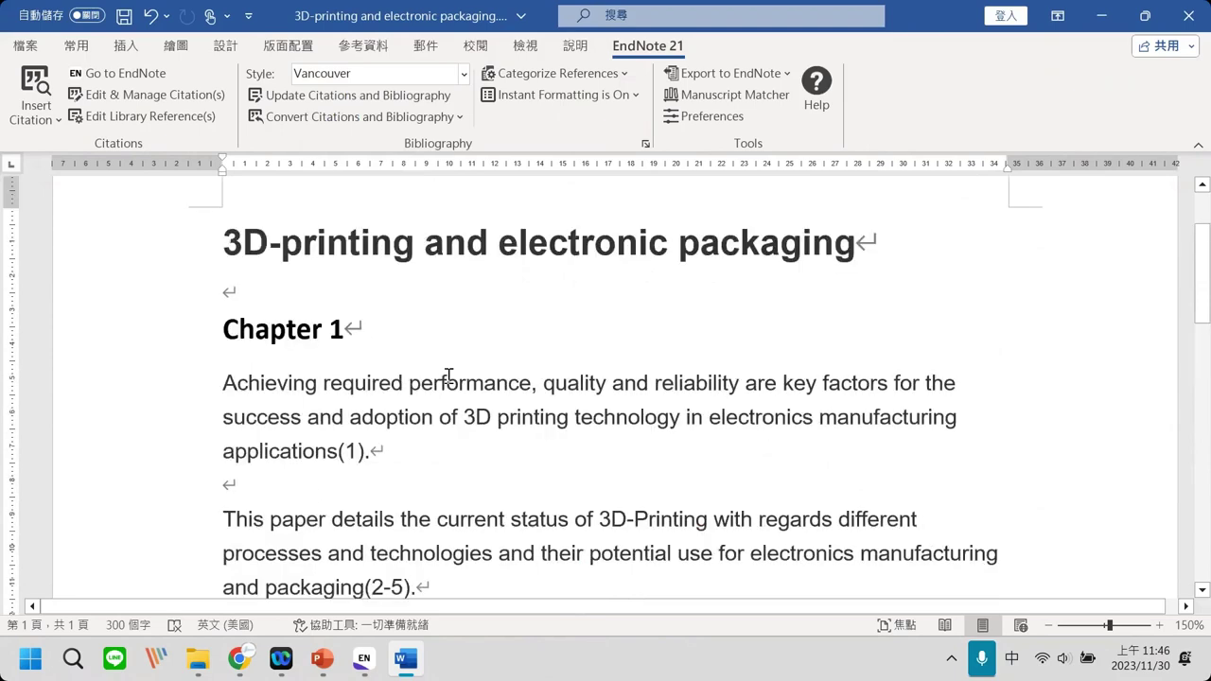
left_click(375, 76)
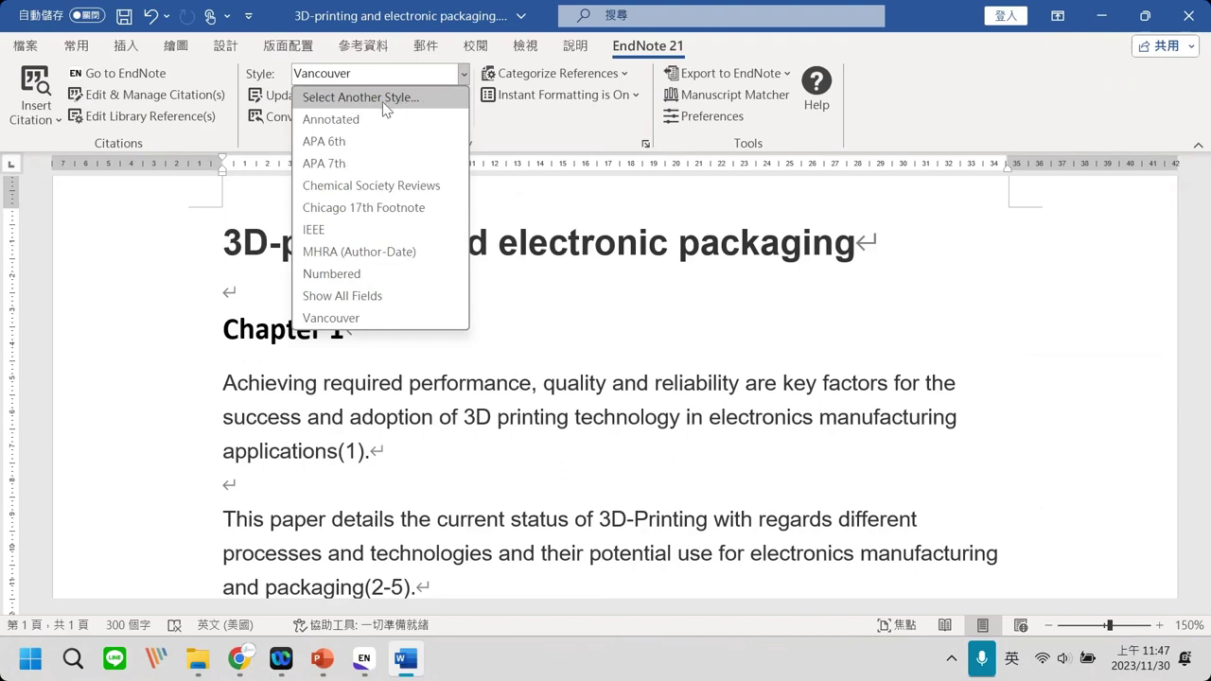
key("Down")
key("Down")
key("Down")
key("Up")
key("Up")
key("Escape")
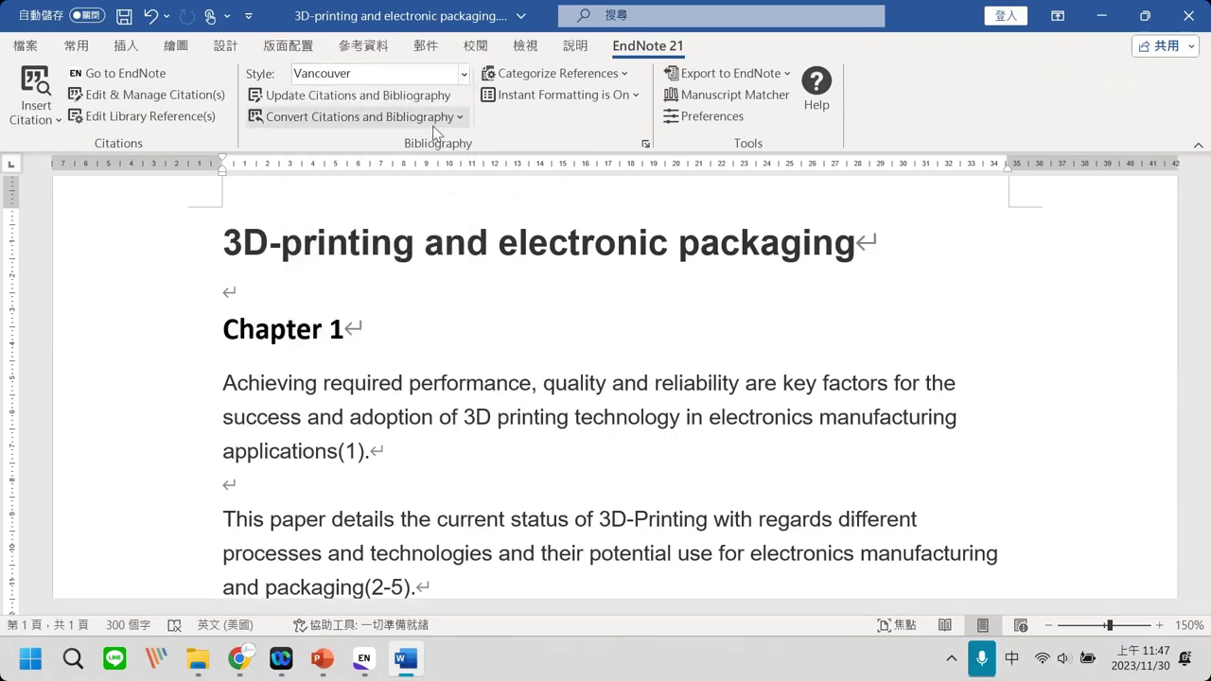
Set the bibliography output style to APA 7th and check the reformatted citations in Chapter 1.
left_click(463, 73)
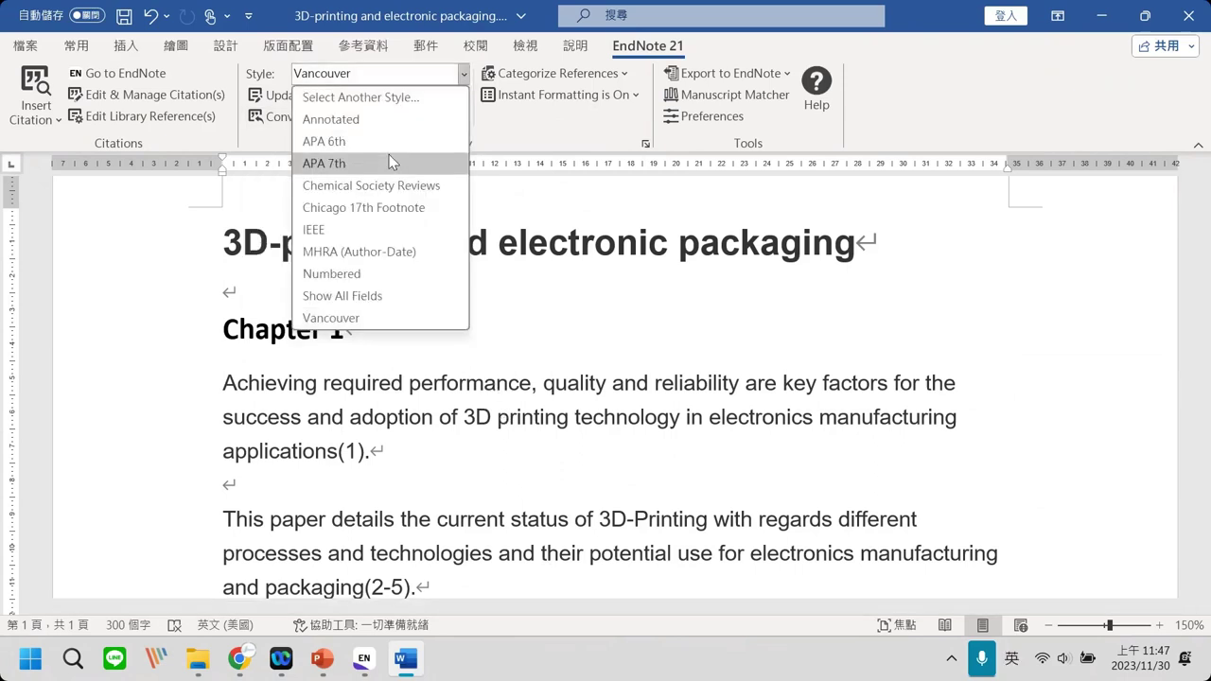
left_click(389, 154)
scroll(595, 470, "down", 3)
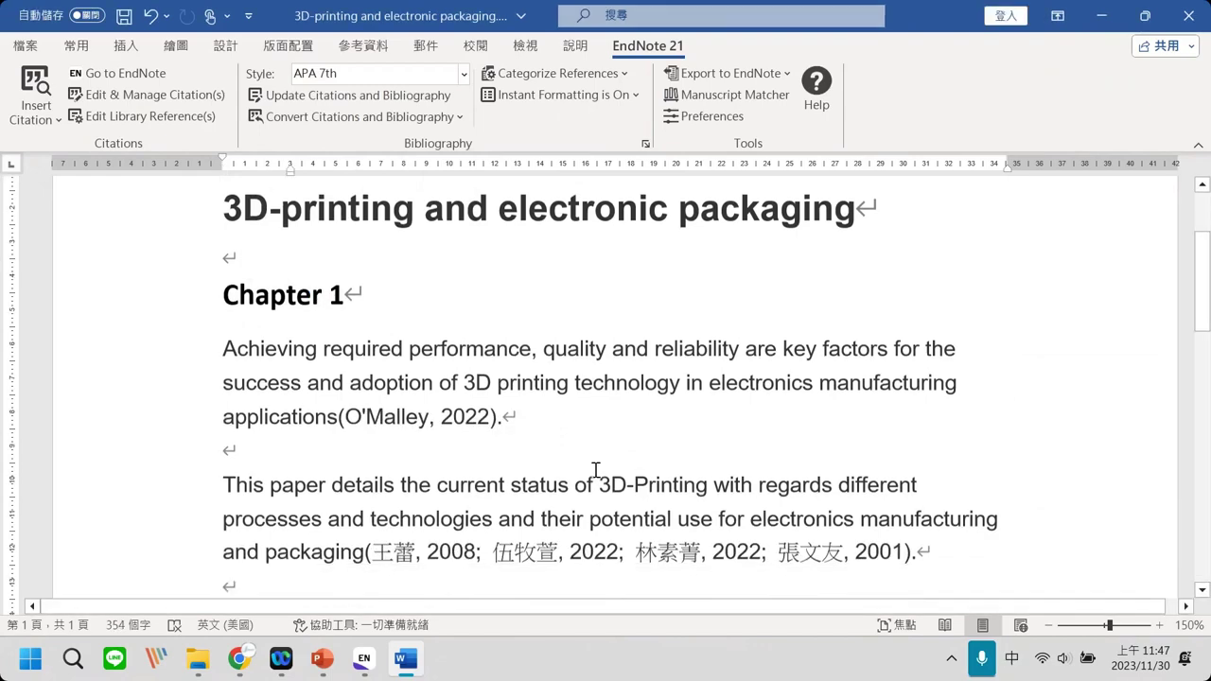
scroll(595, 470, "down", 2)
scroll(595, 470, "up", 5)
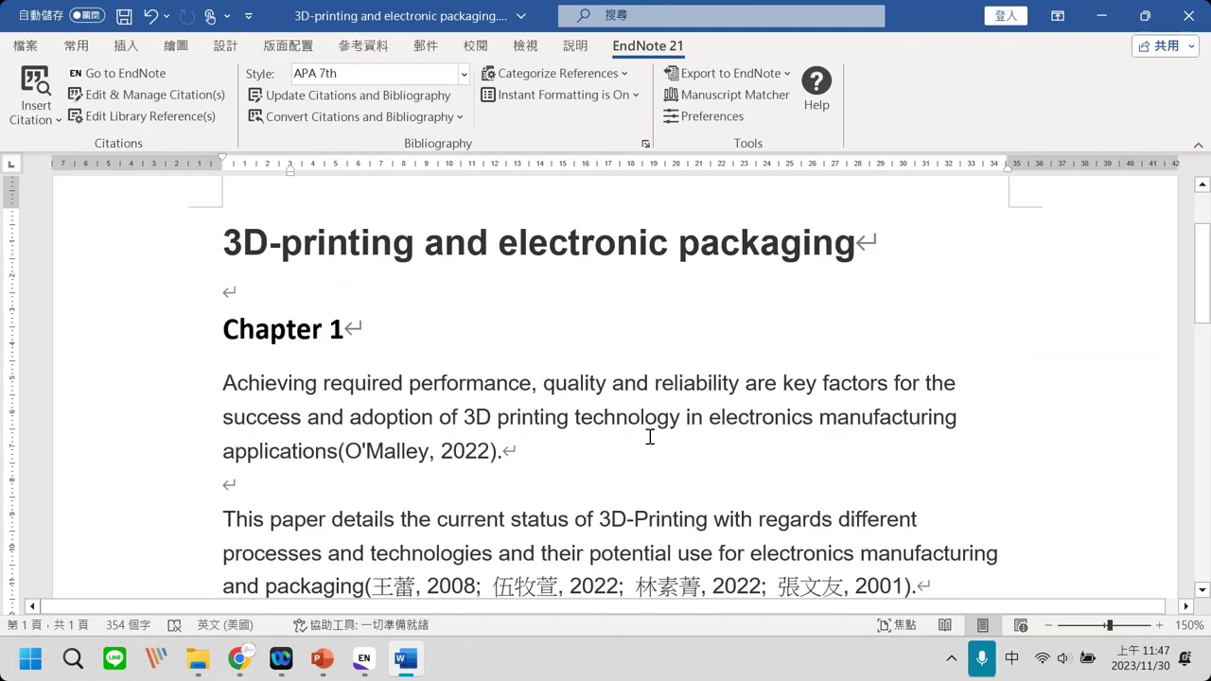
Compare the title and body text with the in-text citations and reference list to see which parts are shaded as EndNote fields.
left_click(350, 242)
left_click(611, 242)
left_click(243, 330)
left_click(391, 383)
scroll(411, 424, "down", 3)
left_click(401, 316)
left_click(515, 450)
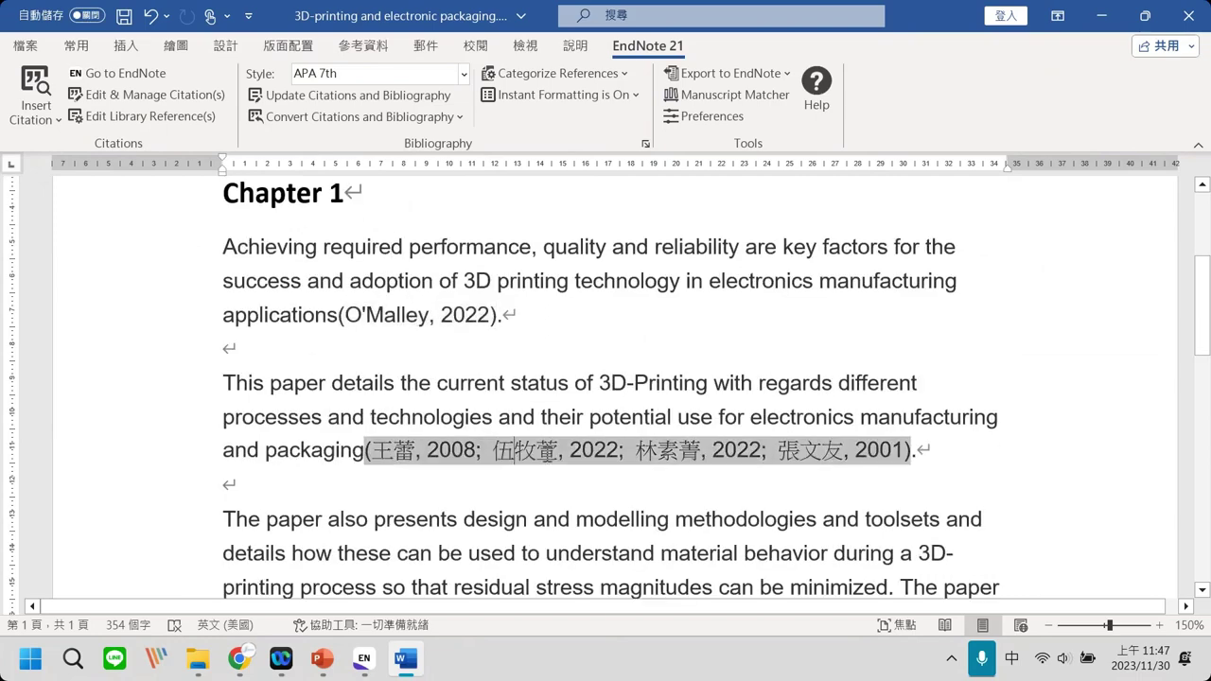
scroll(545, 441, "down", 7)
left_click(716, 413)
scroll(523, 450, "down", 1)
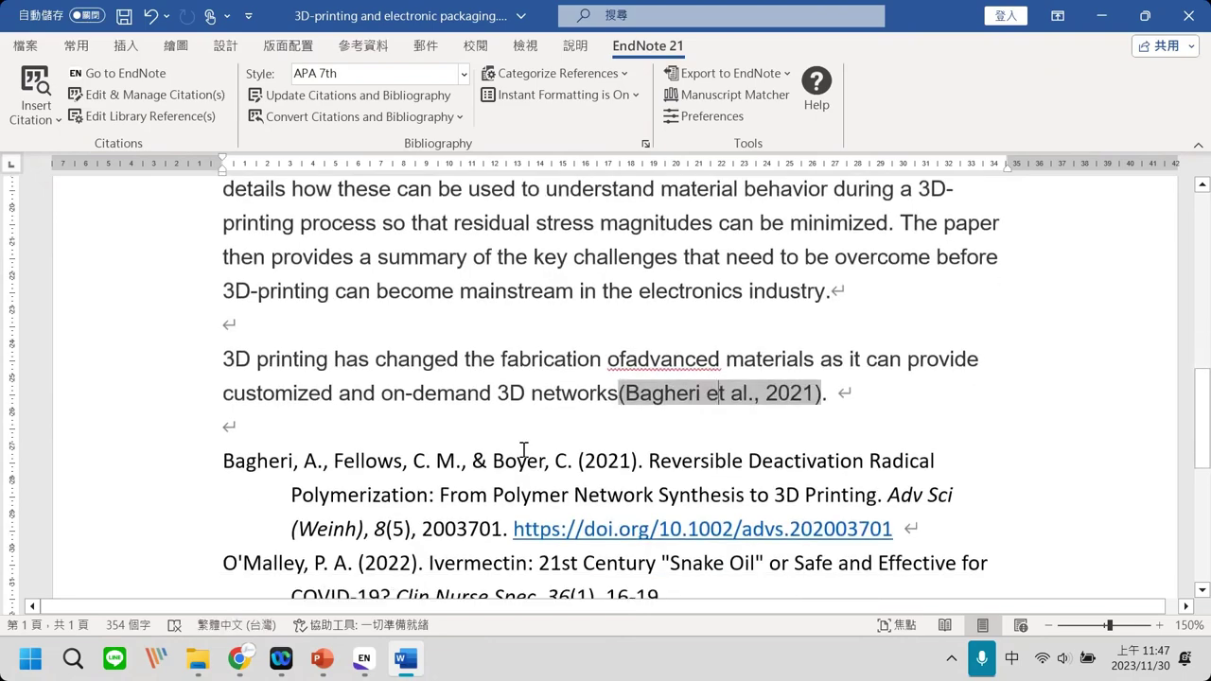
scroll(523, 450, "down", 4)
left_click(450, 316)
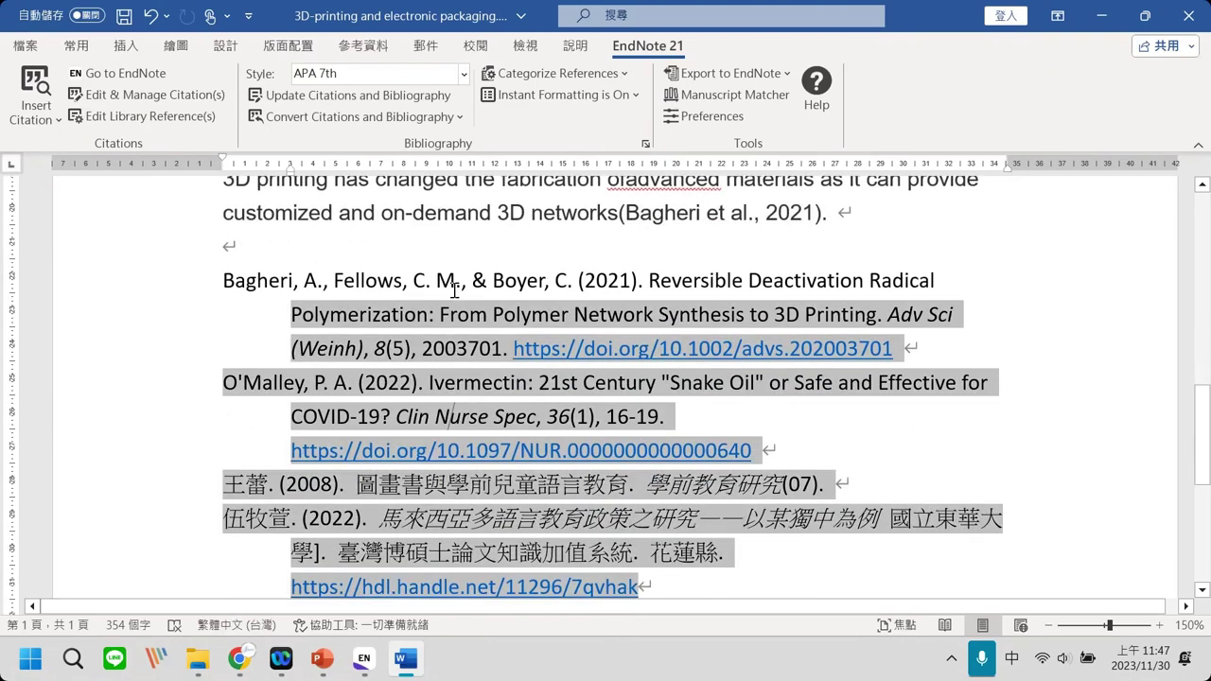
left_click(454, 282)
scroll(586, 427, "down", 7)
Review the reference list against the in-text citations in the Chapter 1 paragraphs.
scroll(586, 427, "up", 7)
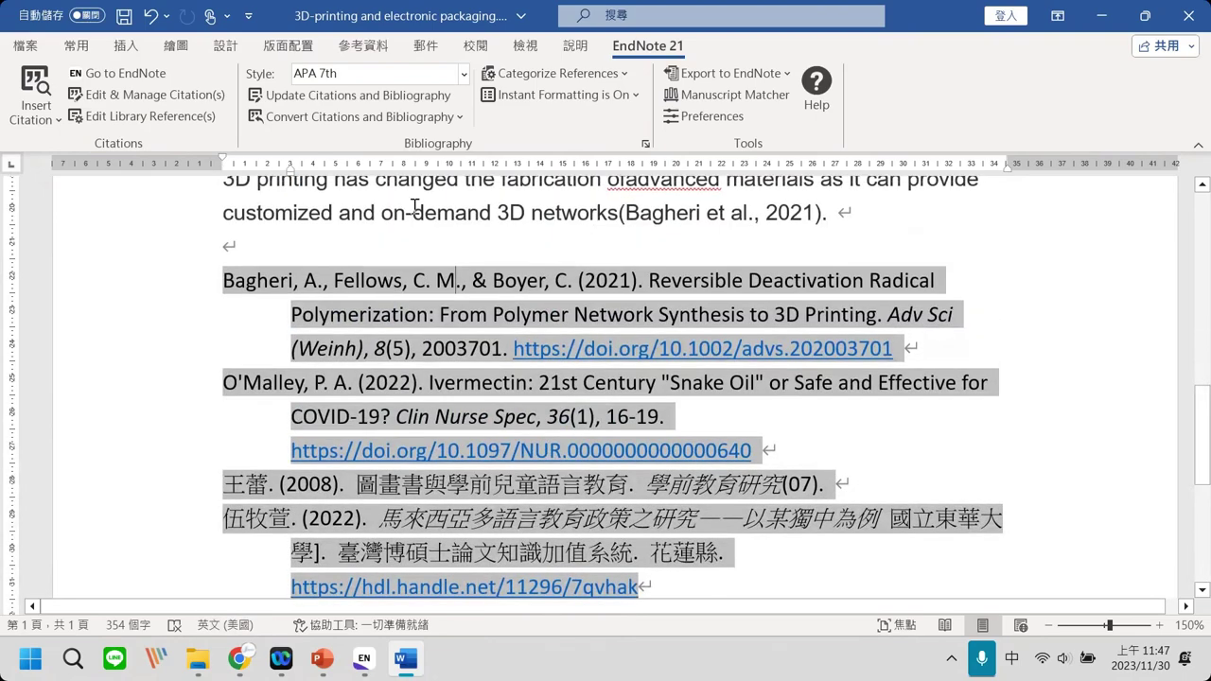
scroll(646, 424, "up", 3)
scroll(646, 425, "down", 10)
scroll(510, 377, "up", 7)
scroll(511, 376, "up", 7)
left_click(556, 248)
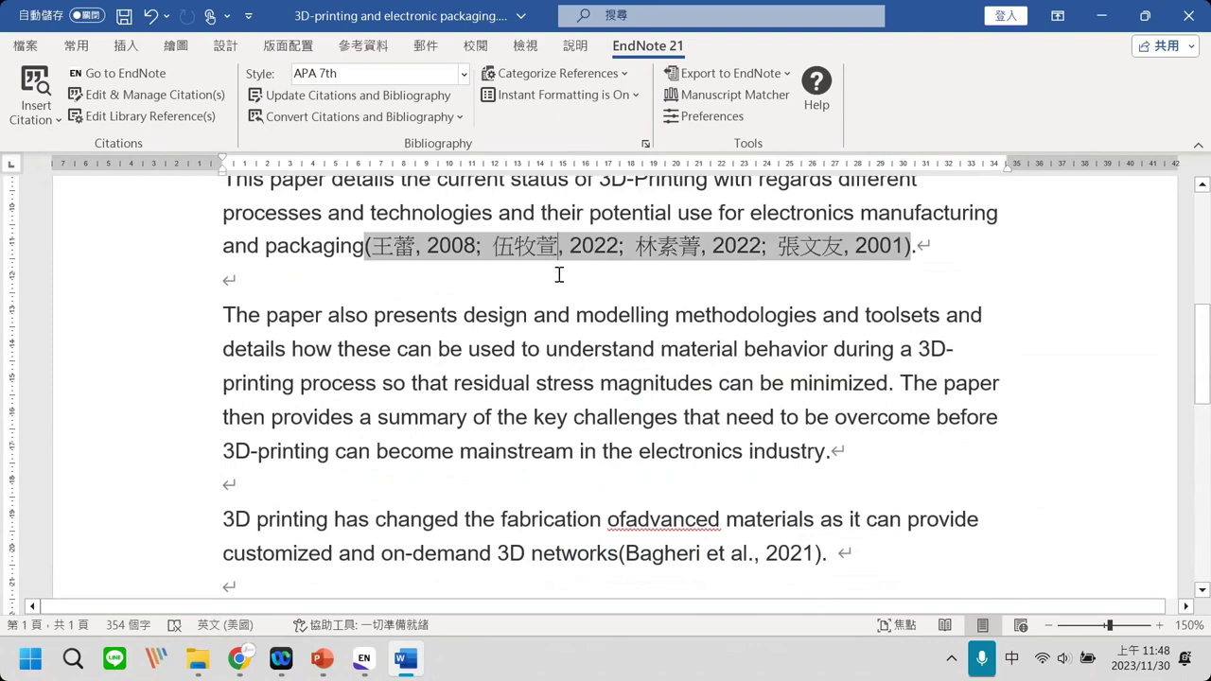
scroll(559, 275, "up", 3)
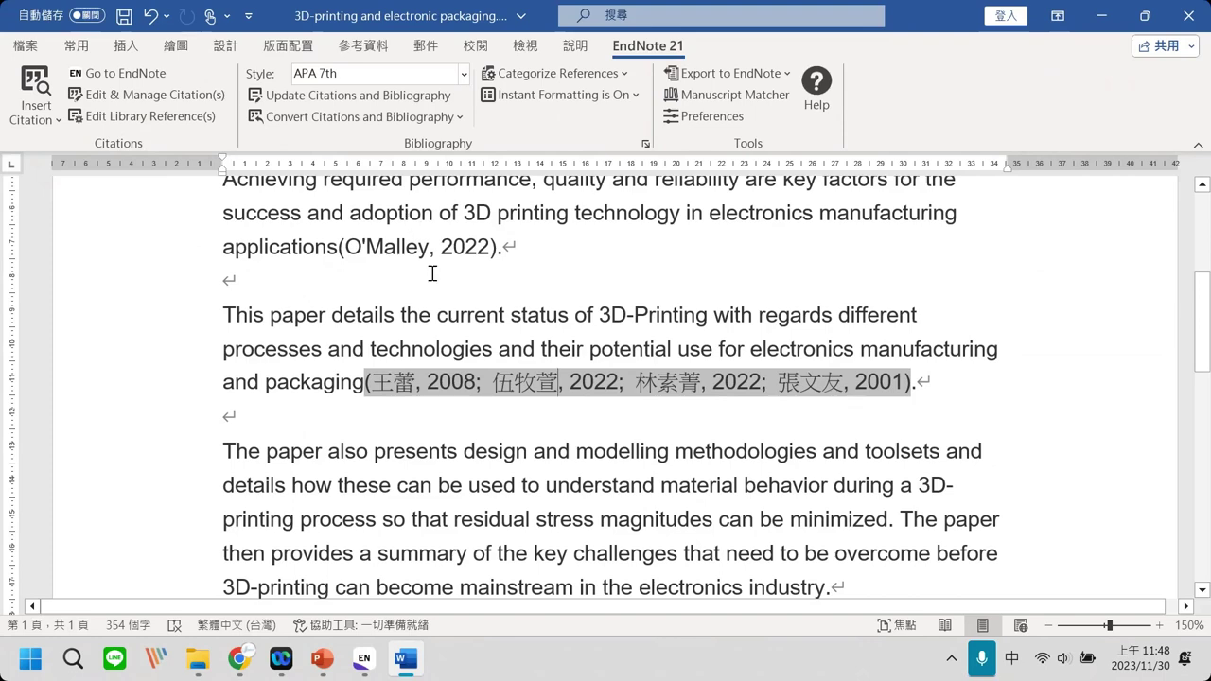
scroll(501, 451, "down", 1)
scroll(501, 451, "up", 2)
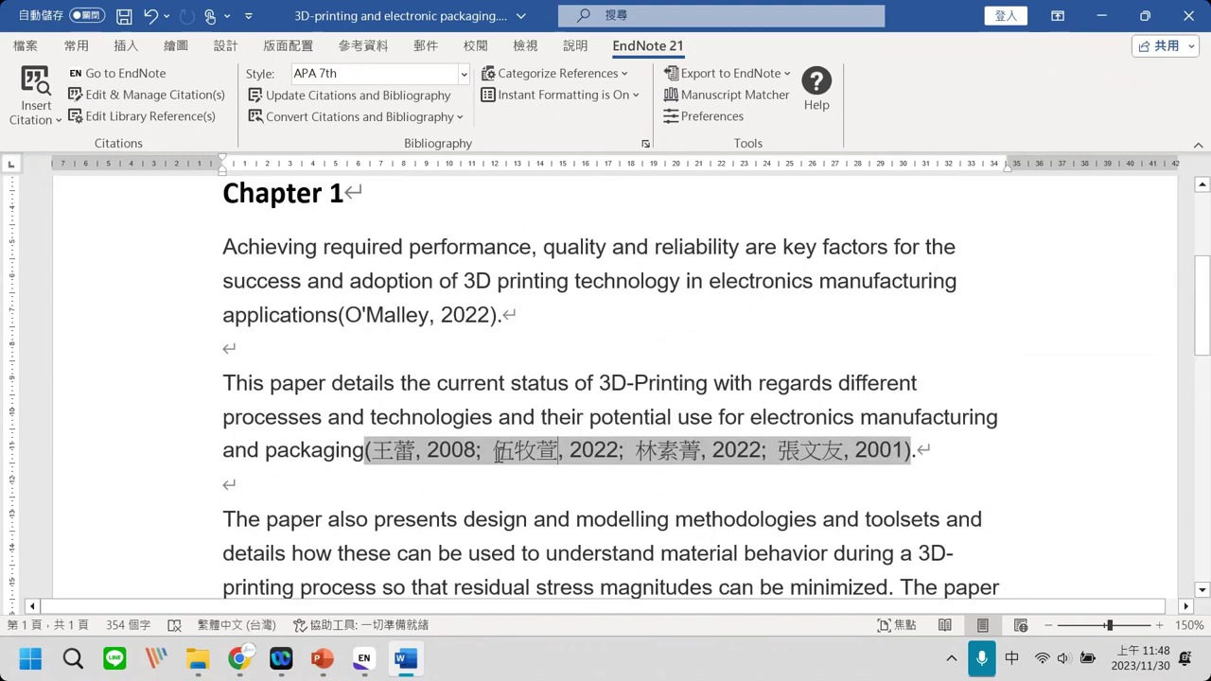
scroll(493, 535, "down", 1)
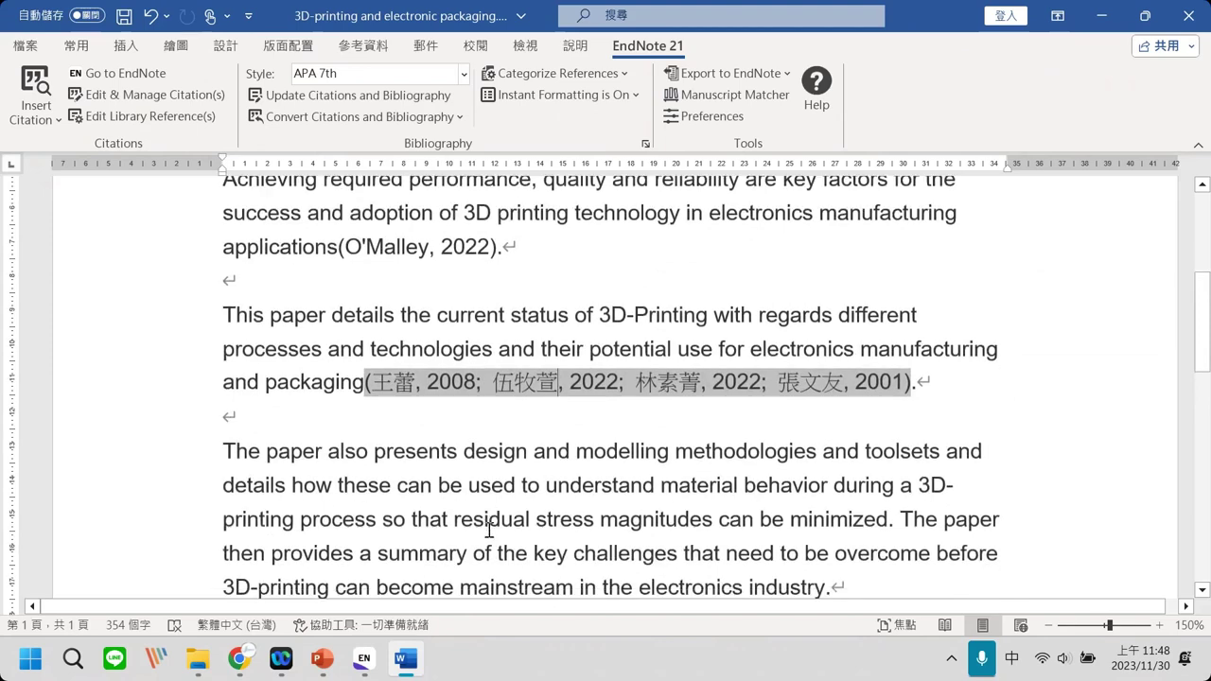
Try deleting the 2008 source directly from the grouped citation's text, check the reference list, and update the citations and bibliography.
left_click(435, 387)
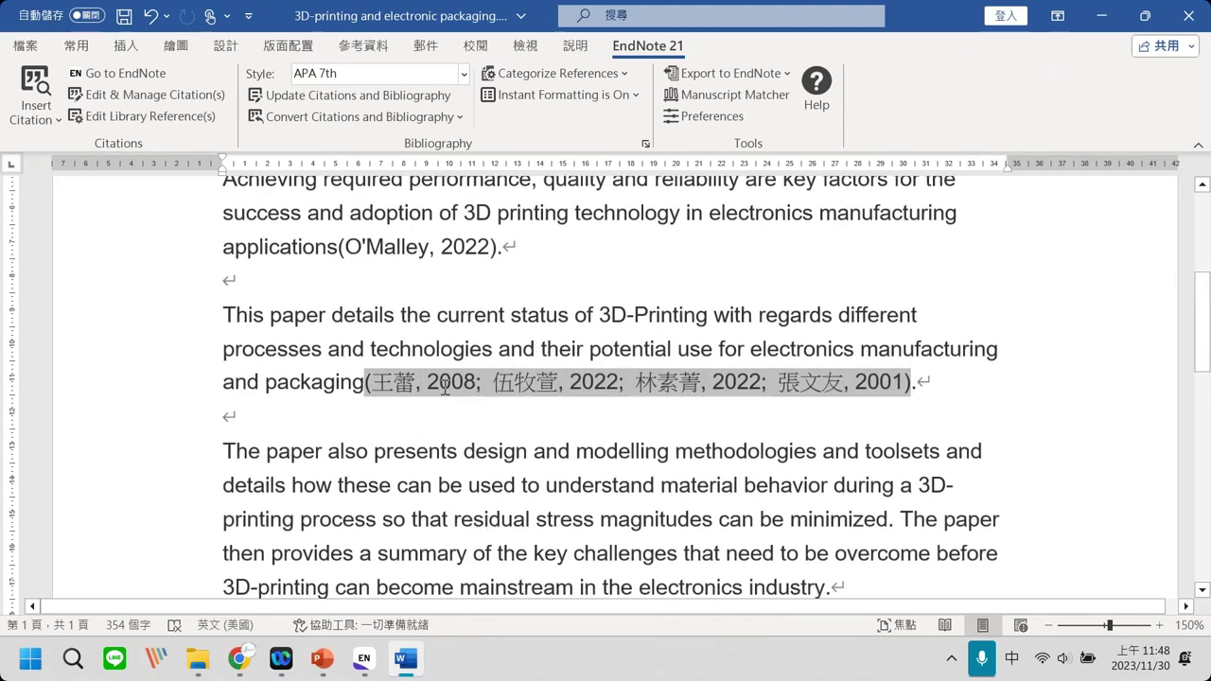
left_click_drag(475, 383, 373, 392)
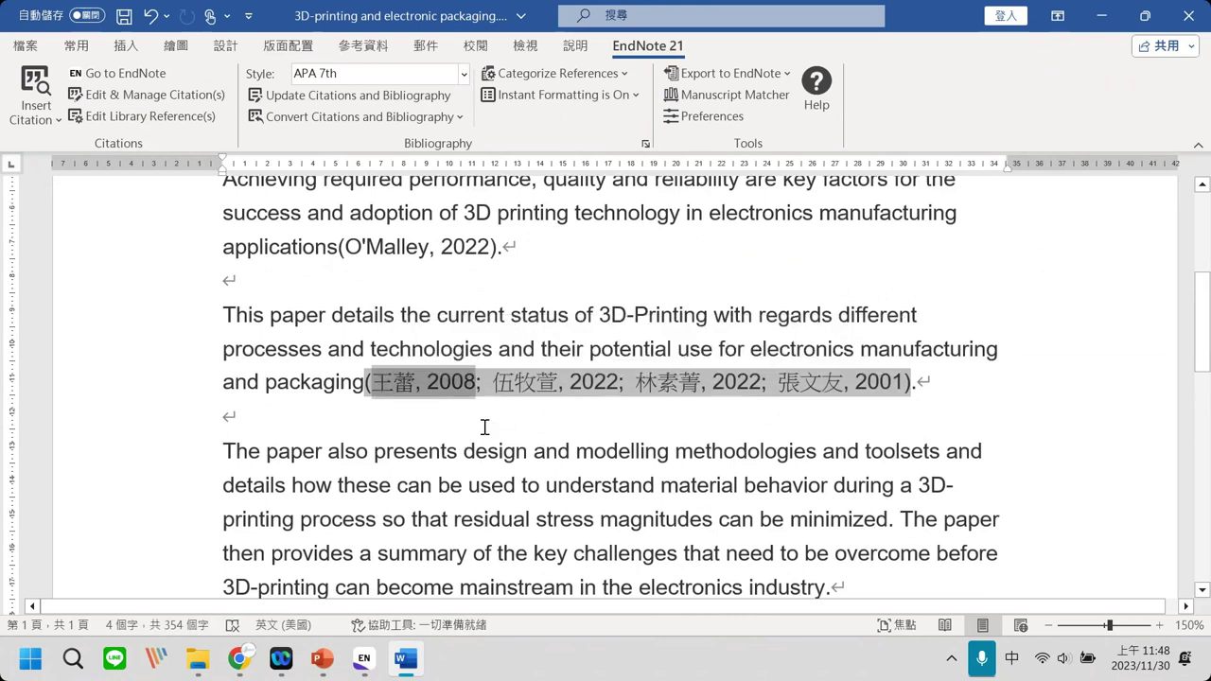
key("Delete")
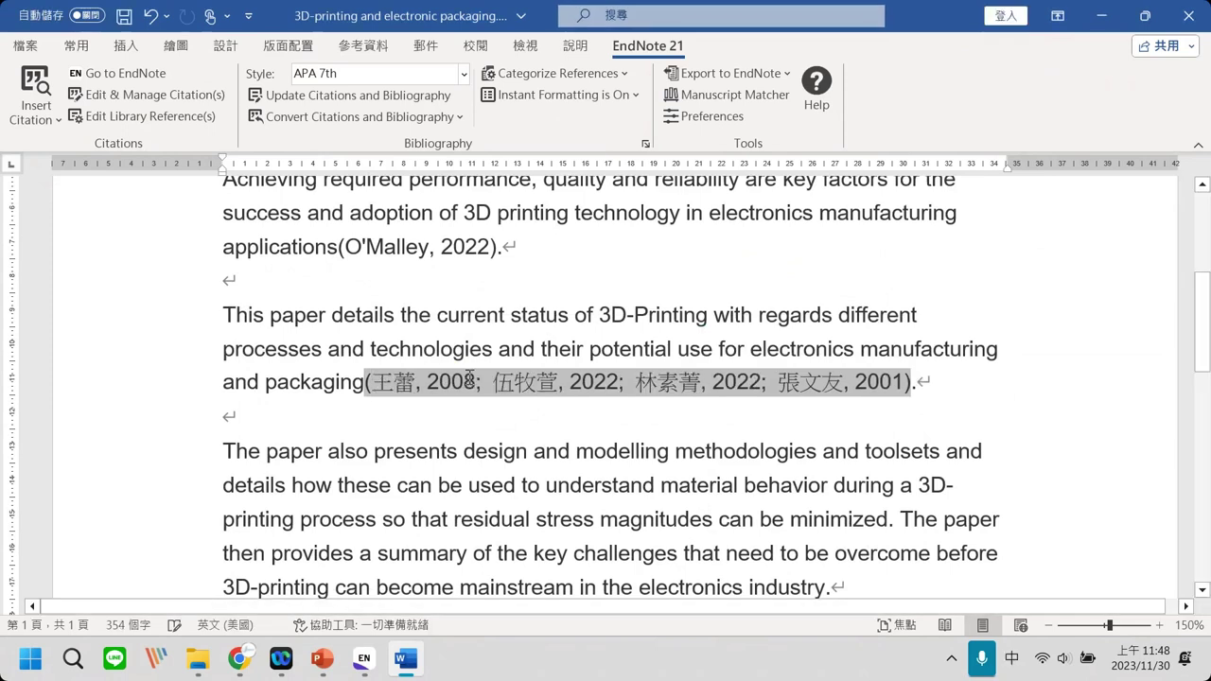
left_click_drag(480, 383, 377, 388)
left_click(376, 388)
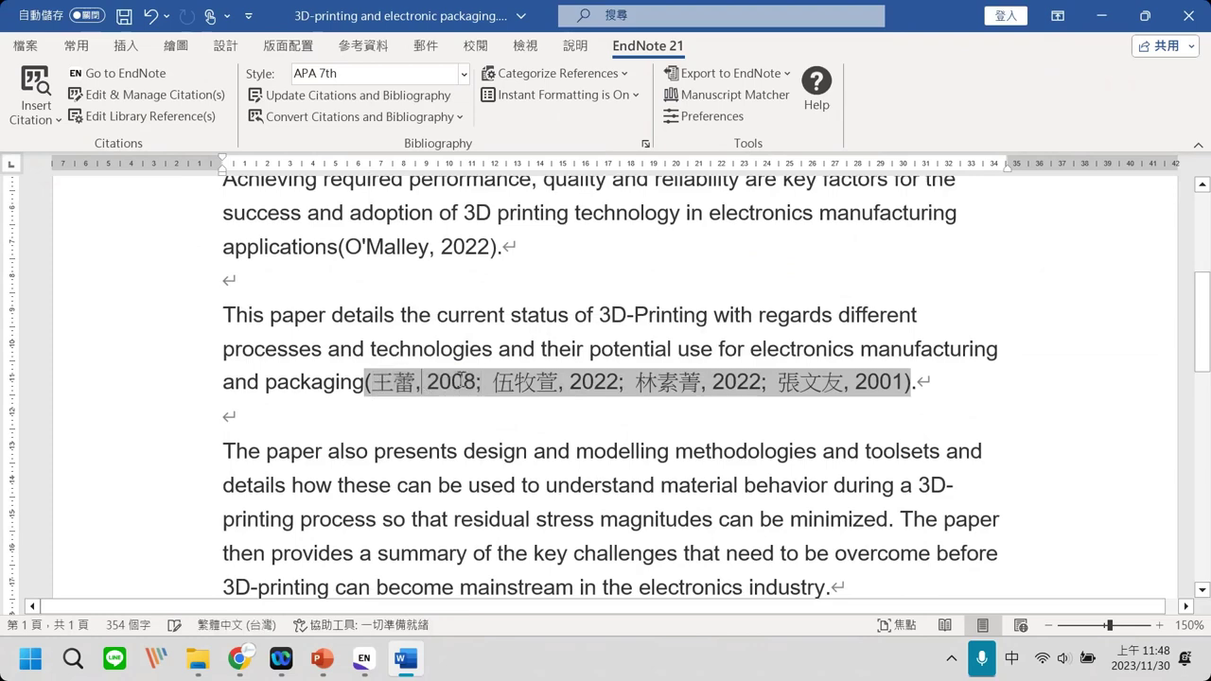
left_click_drag(474, 382, 374, 388)
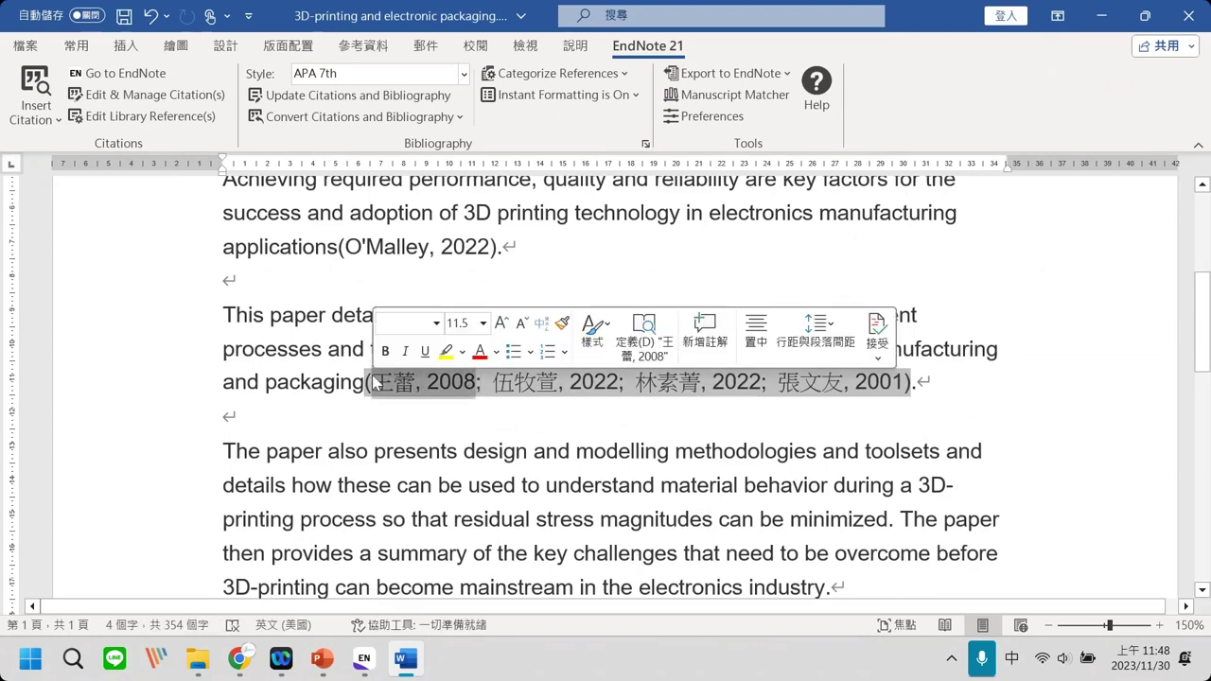
key("Delete")
scroll(473, 398, "down", 1)
scroll(473, 399, "down", 3)
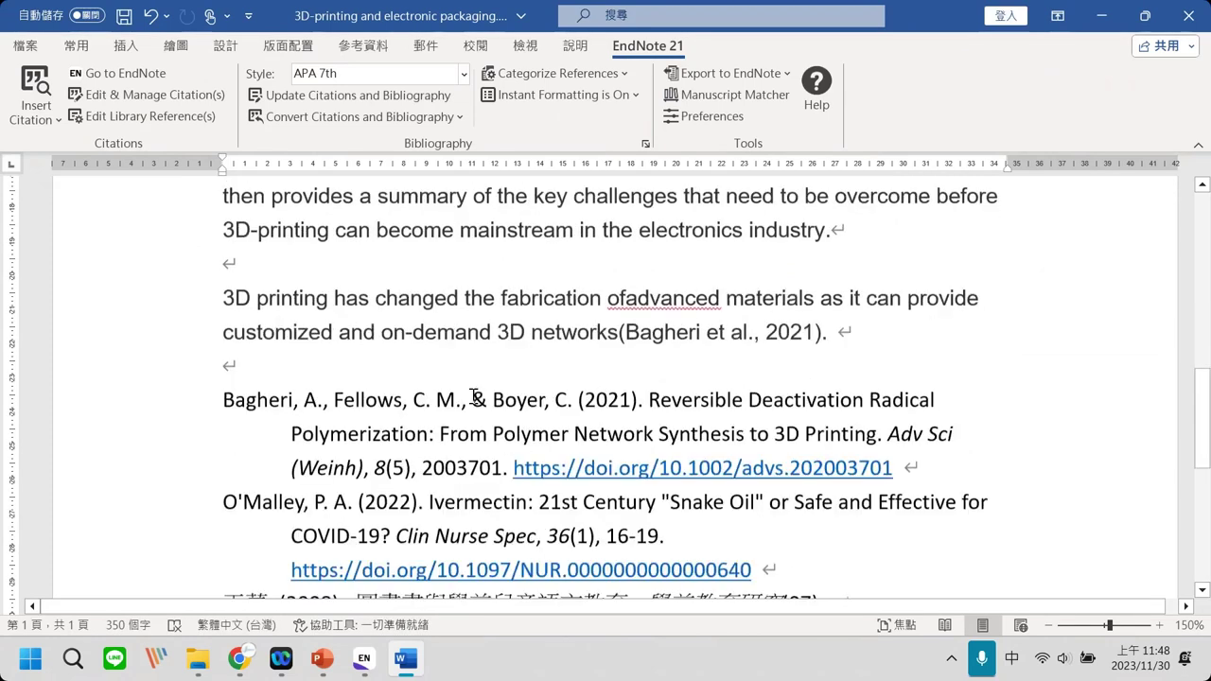
scroll(624, 462, "up", 2)
scroll(624, 462, "up", 3)
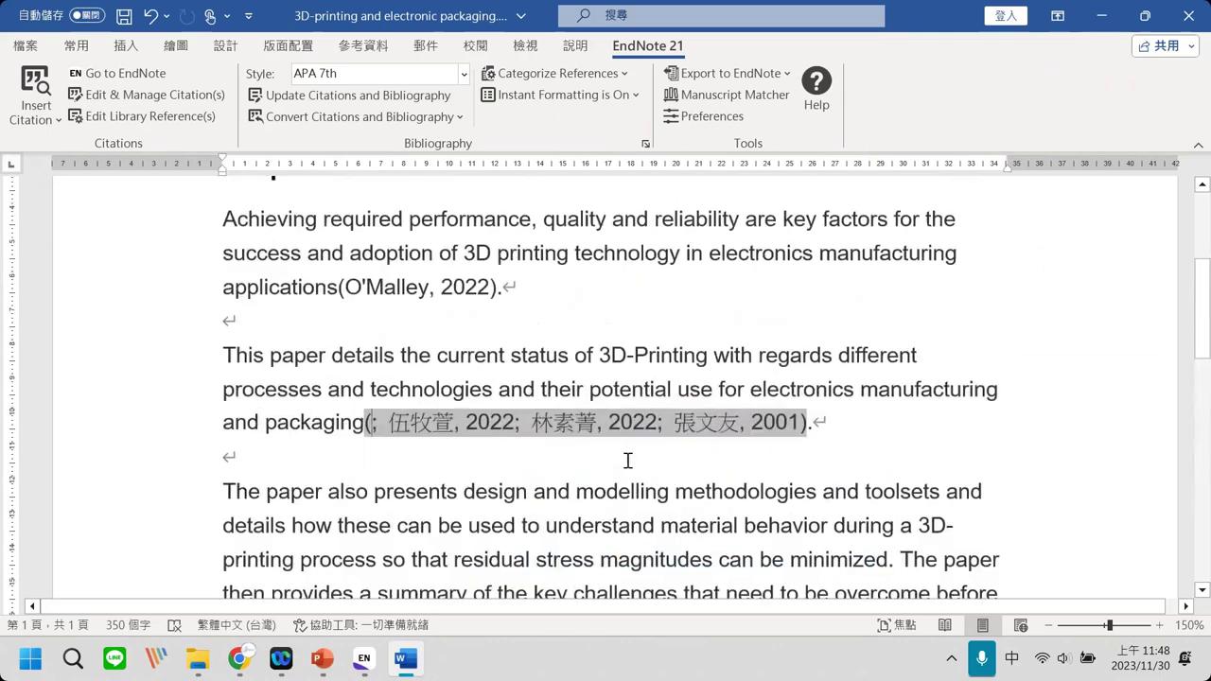
left_click(445, 95)
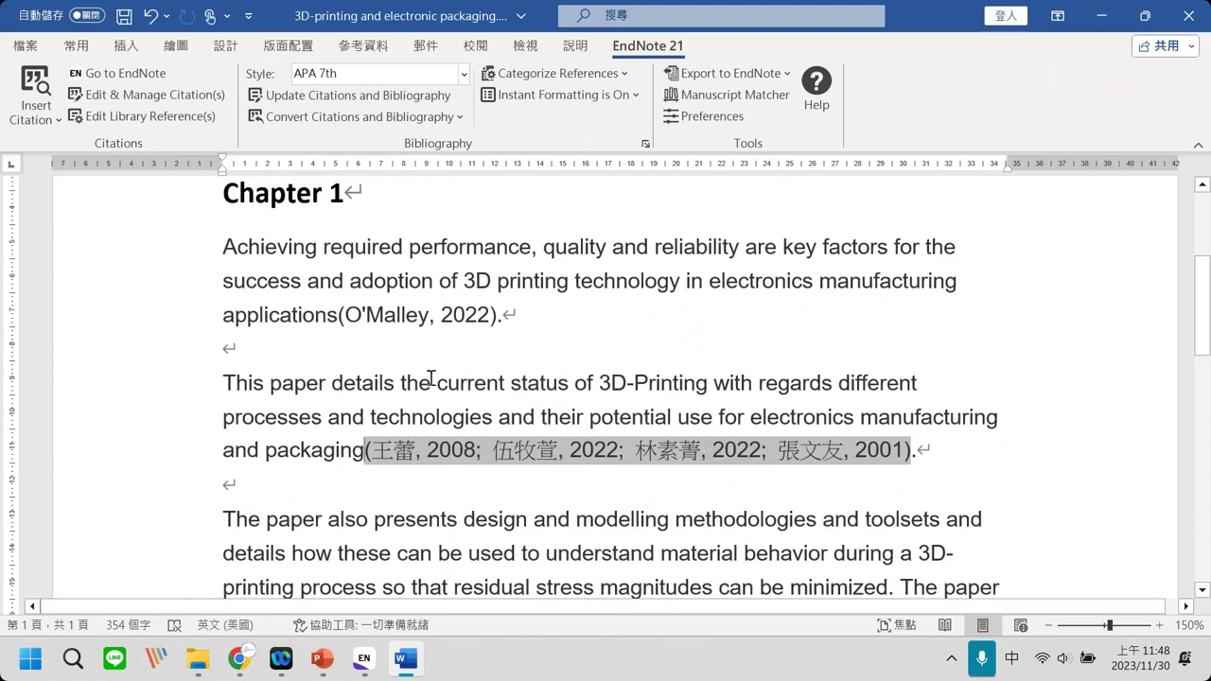
Remove the 2008 source from the grouped citation with Edit & Manage Citations and check the citation and reference list.
left_click(462, 452)
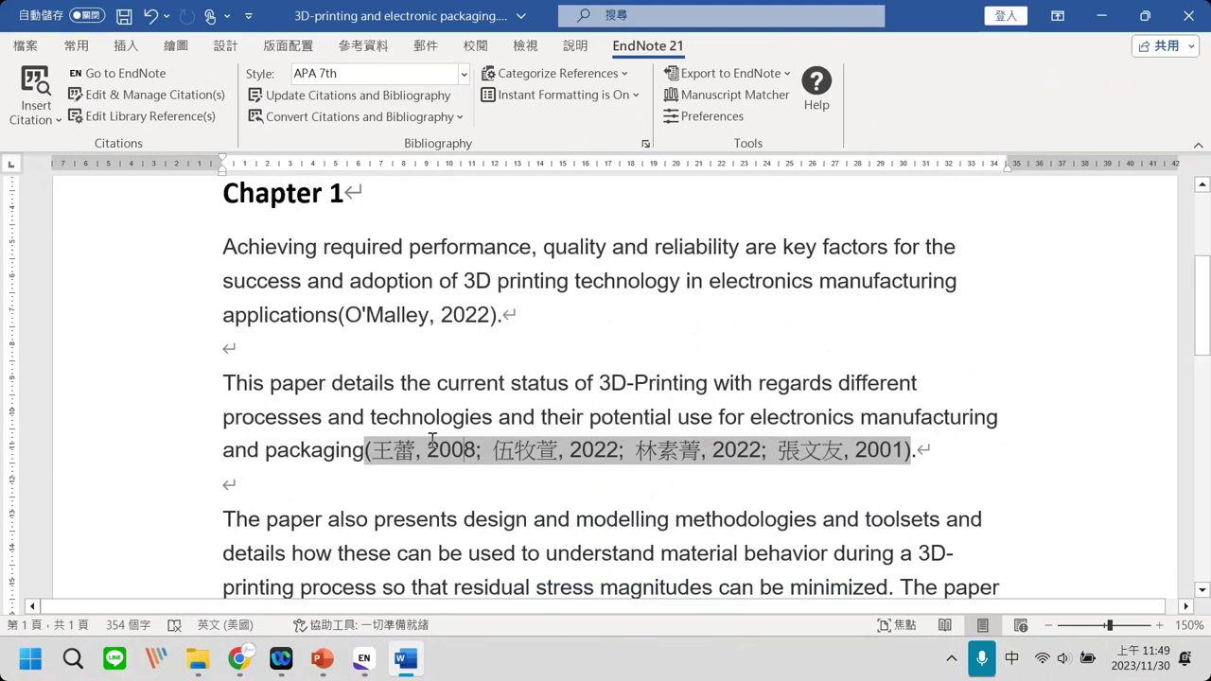
left_click(217, 104)
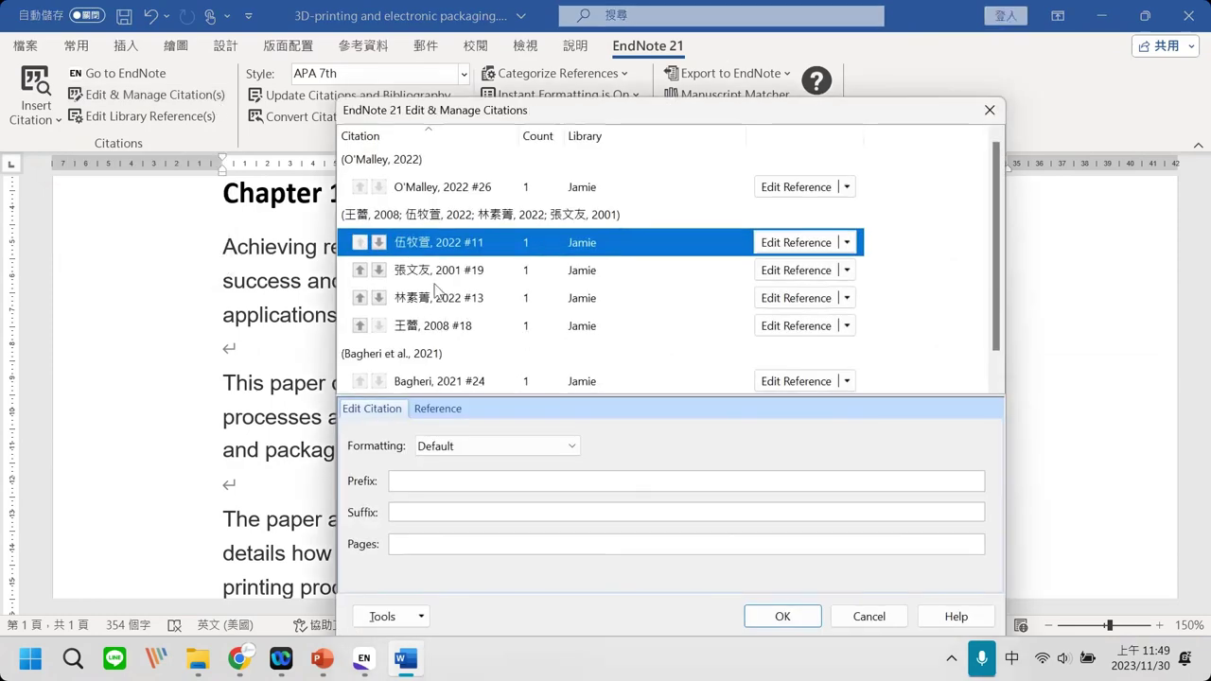
left_click(847, 326)
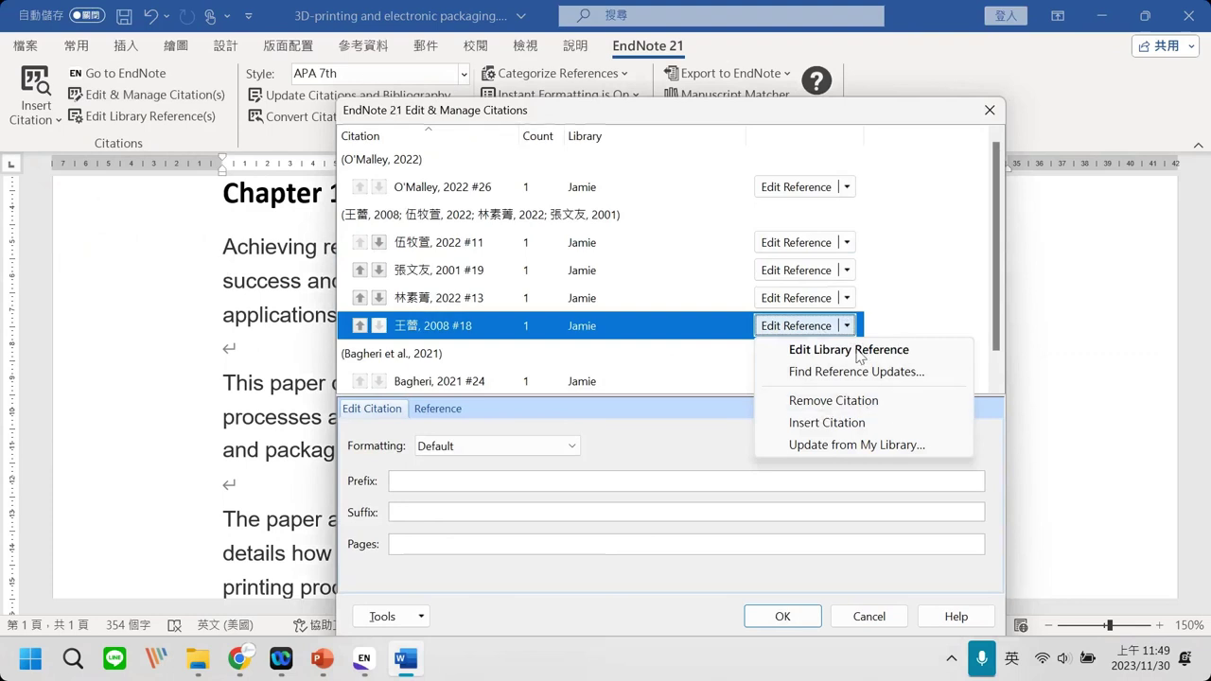
left_click(897, 405)
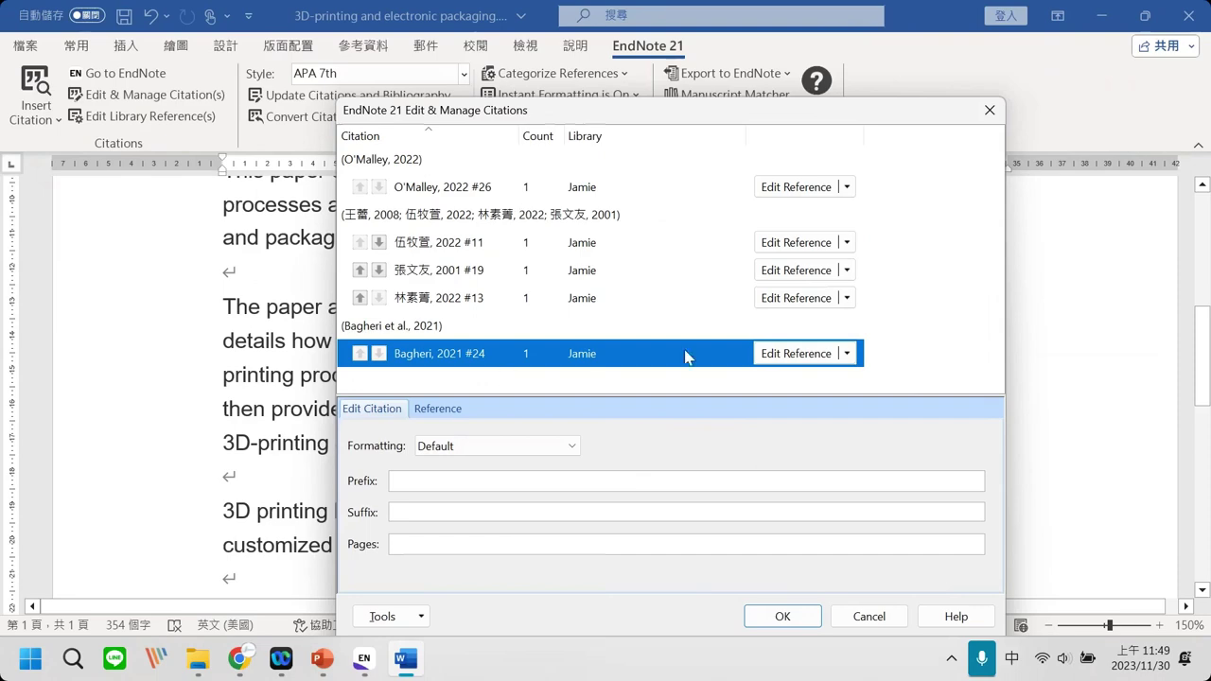
left_click_drag(472, 110, 403, 103)
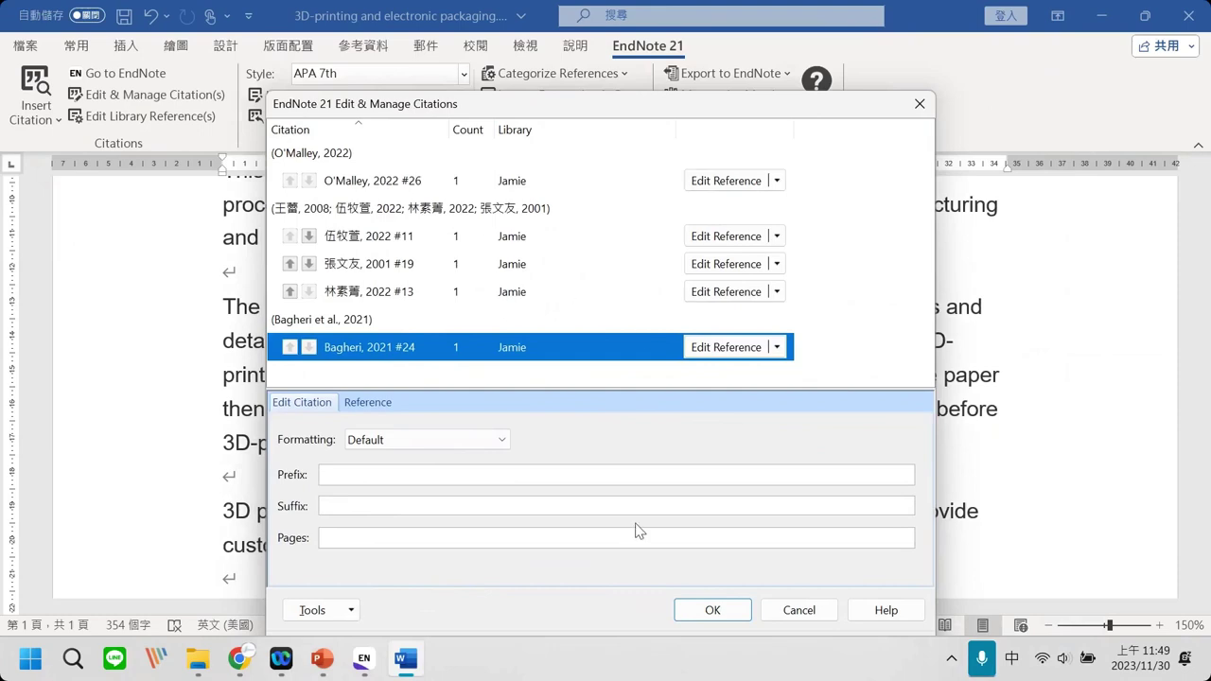
left_click(718, 612)
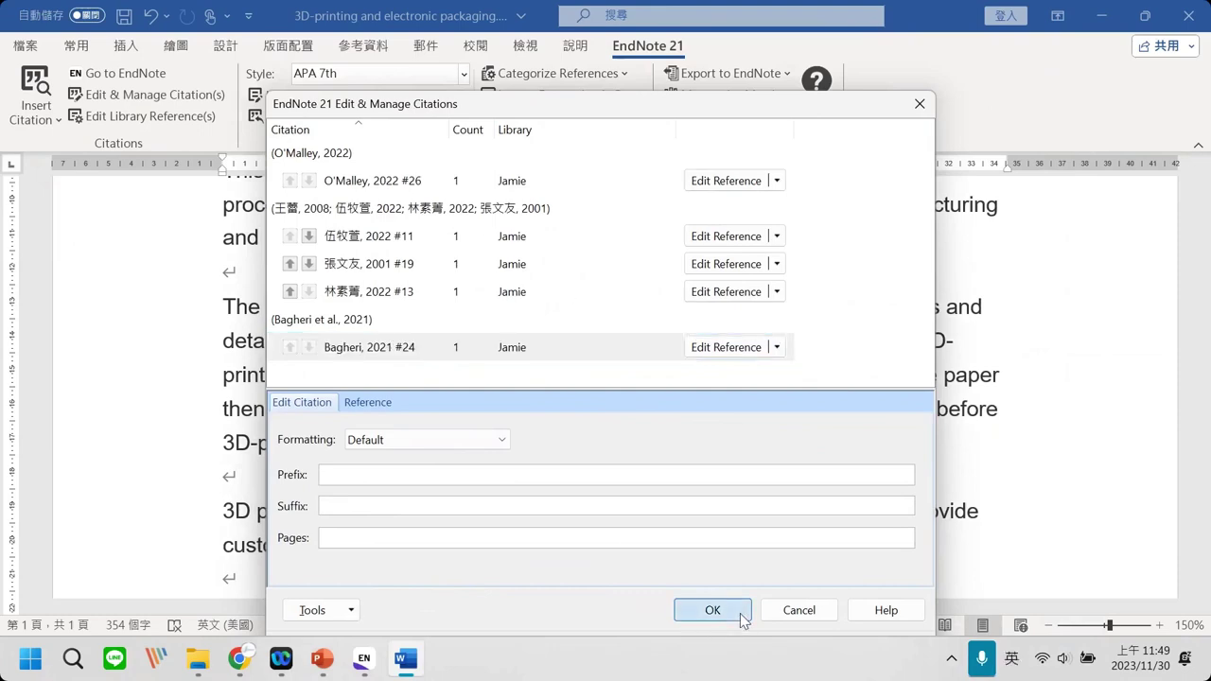
left_click(390, 238)
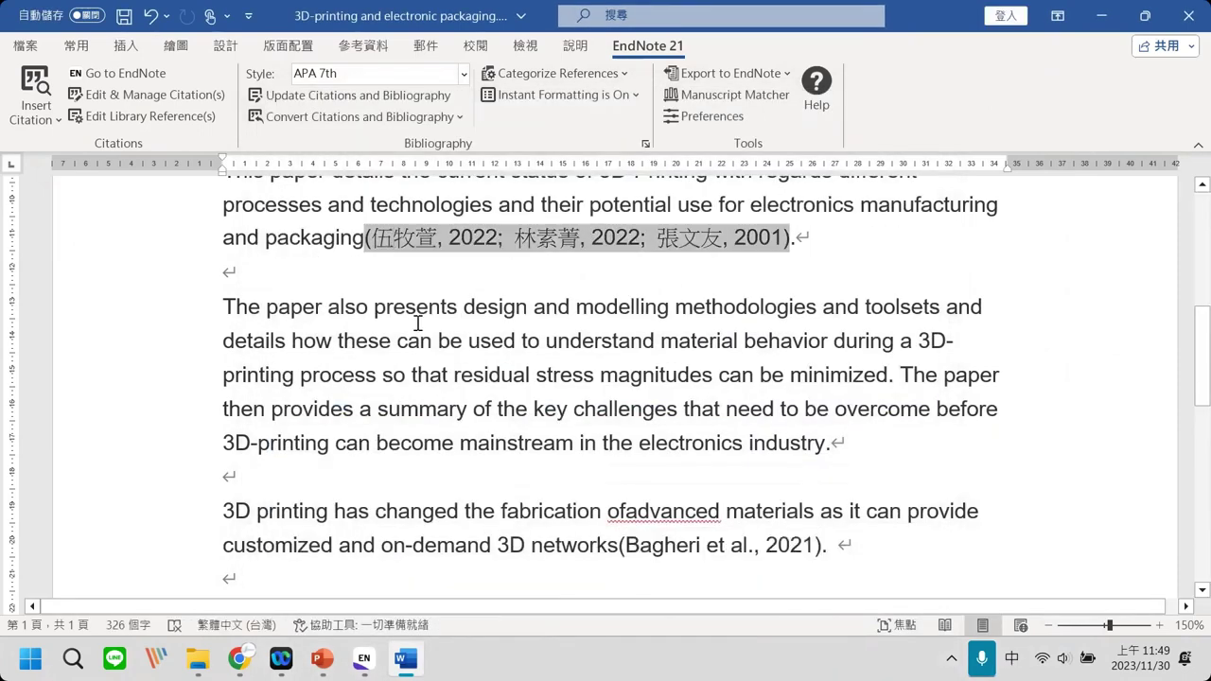
scroll(418, 322, "down", 5)
scroll(635, 373, "up", 2)
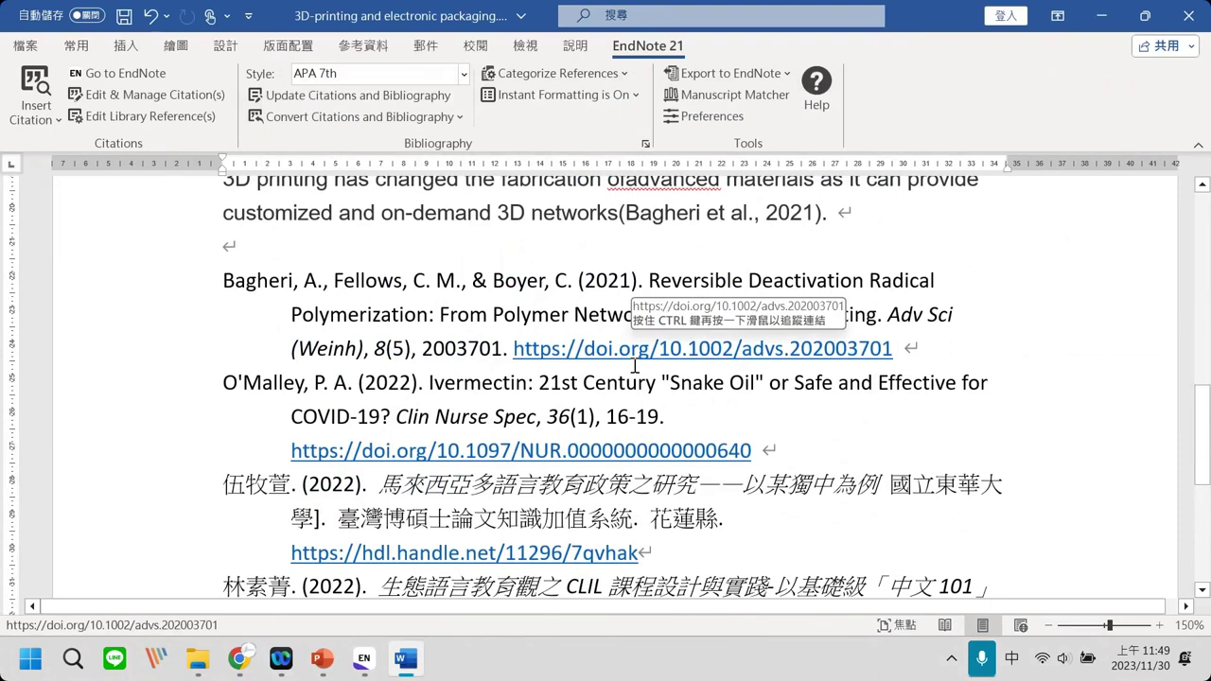
scroll(632, 374, "up", 5)
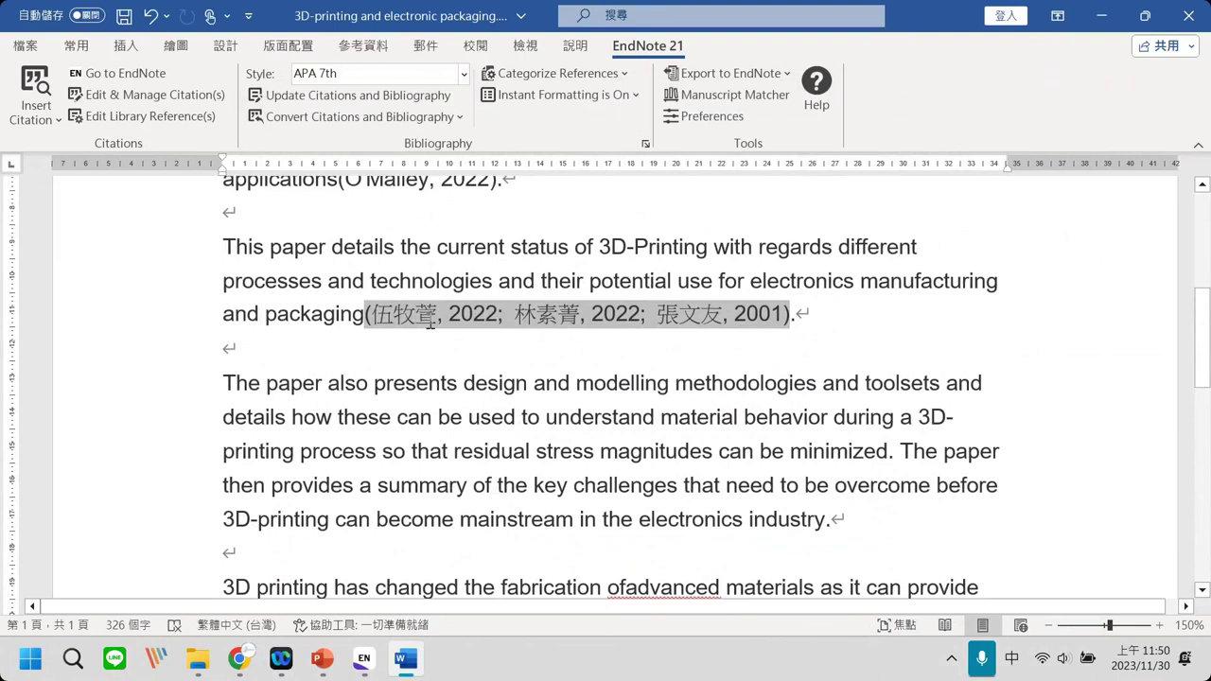
Try replacing the comma and space after the first author in the grouped citation with a full-width comma.
left_click(539, 352)
key("BackSpace")
key("BackSpace")
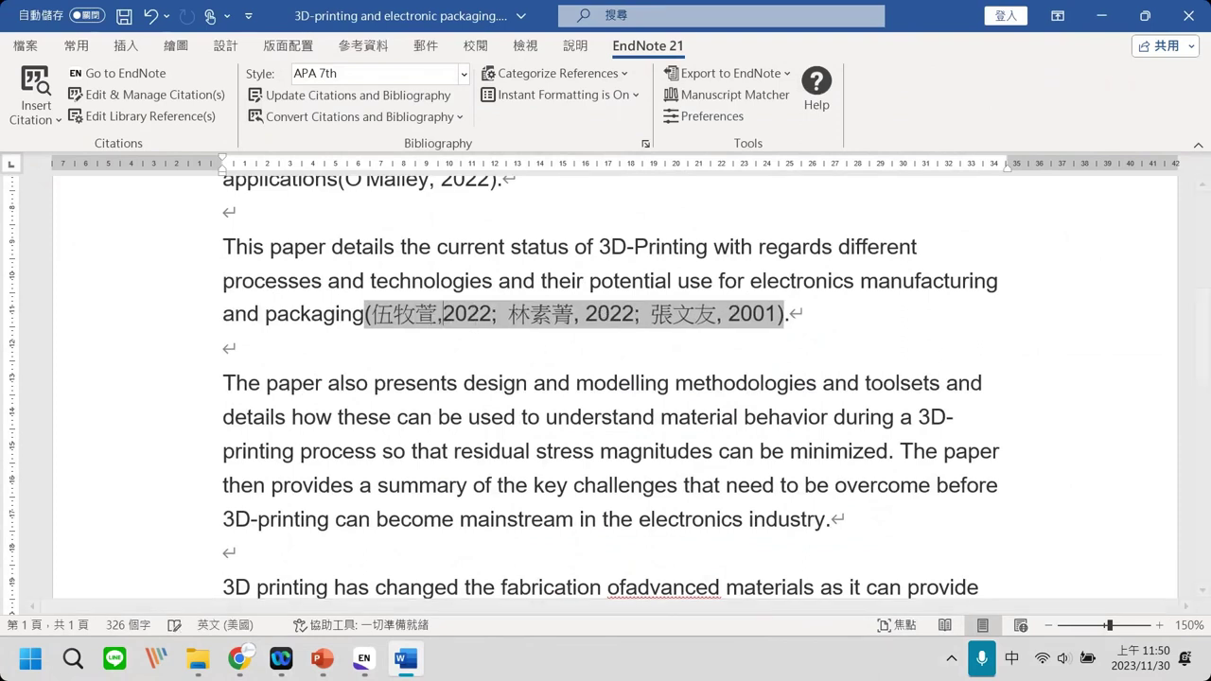
type("，")
left_click(539, 352)
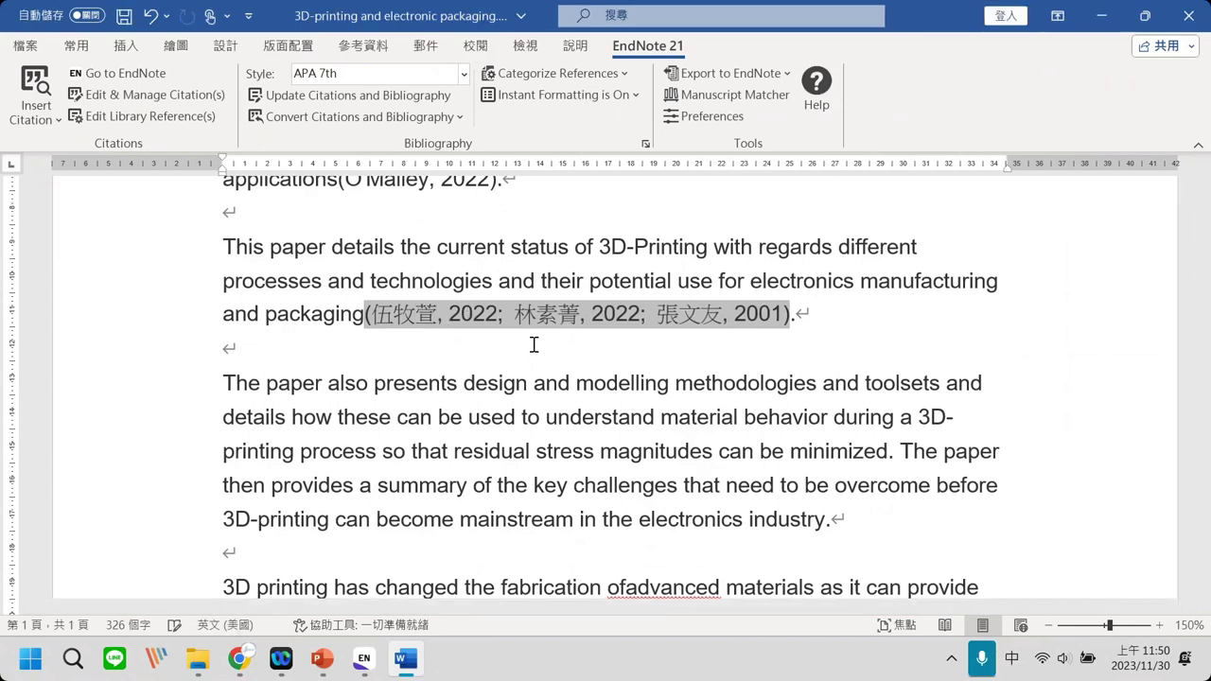
Try changing the whole reference list's font to 標楷體 and update the citations and bibliography.
scroll(539, 352, "down", 8)
triple_click(796, 403)
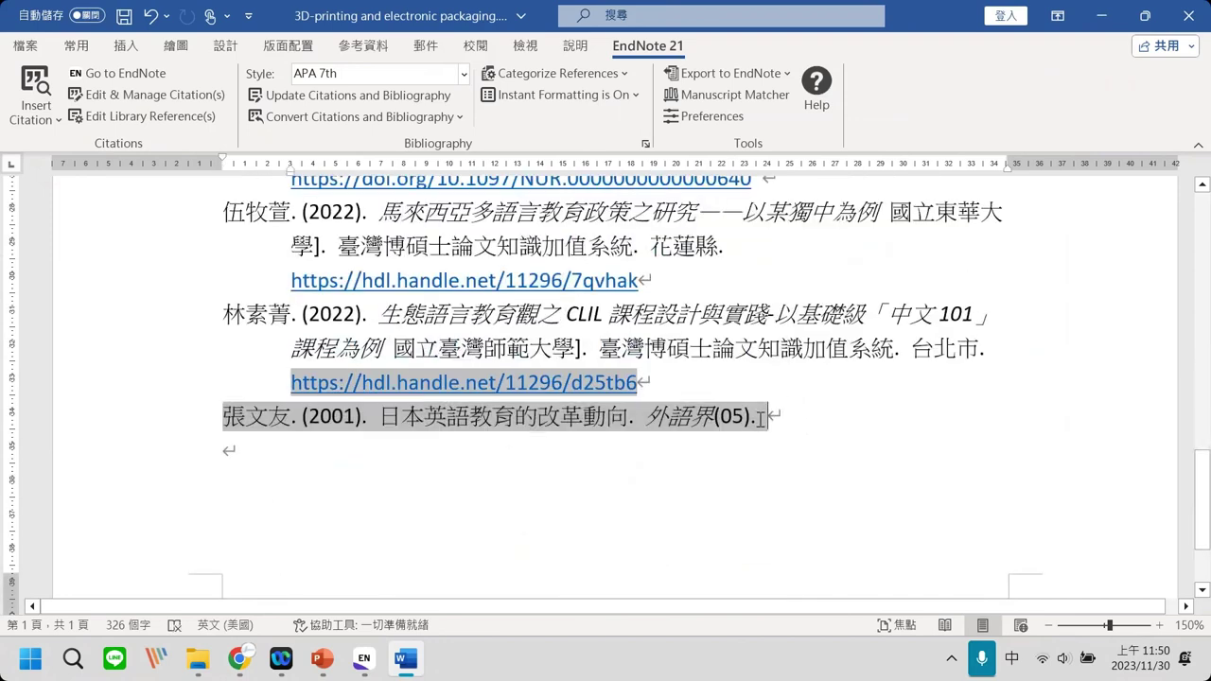
left_click_drag(681, 381, 223, 156)
left_click(76, 45)
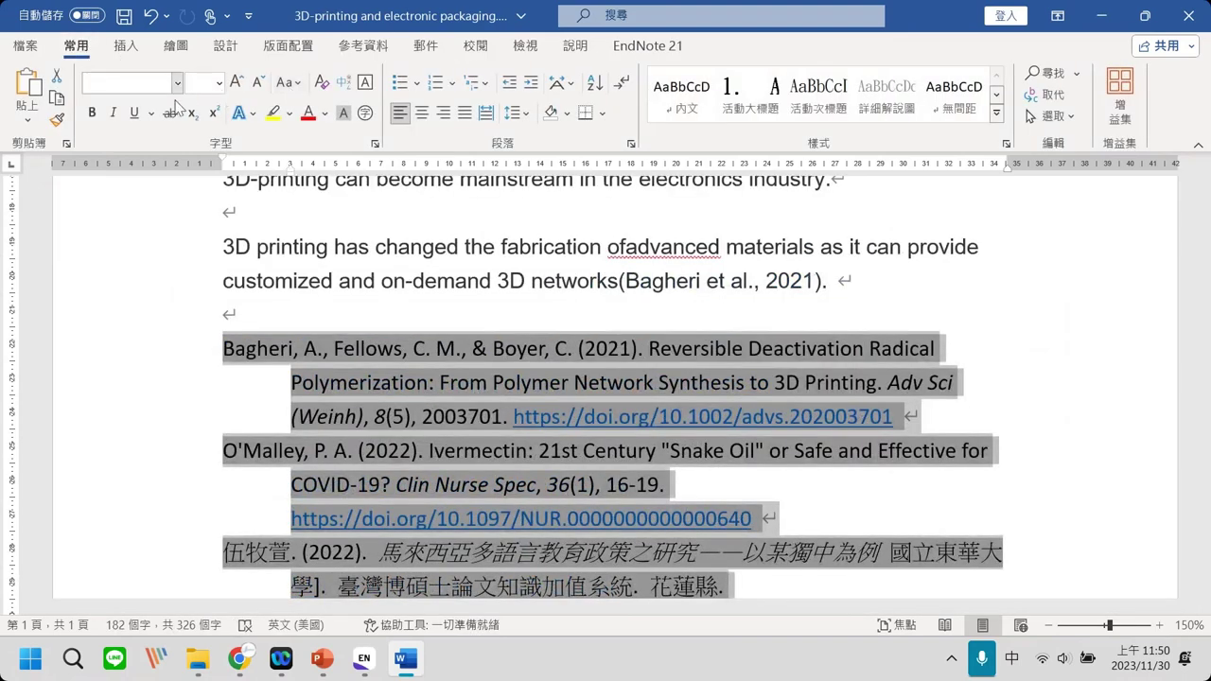
left_click(177, 84)
left_click(132, 269)
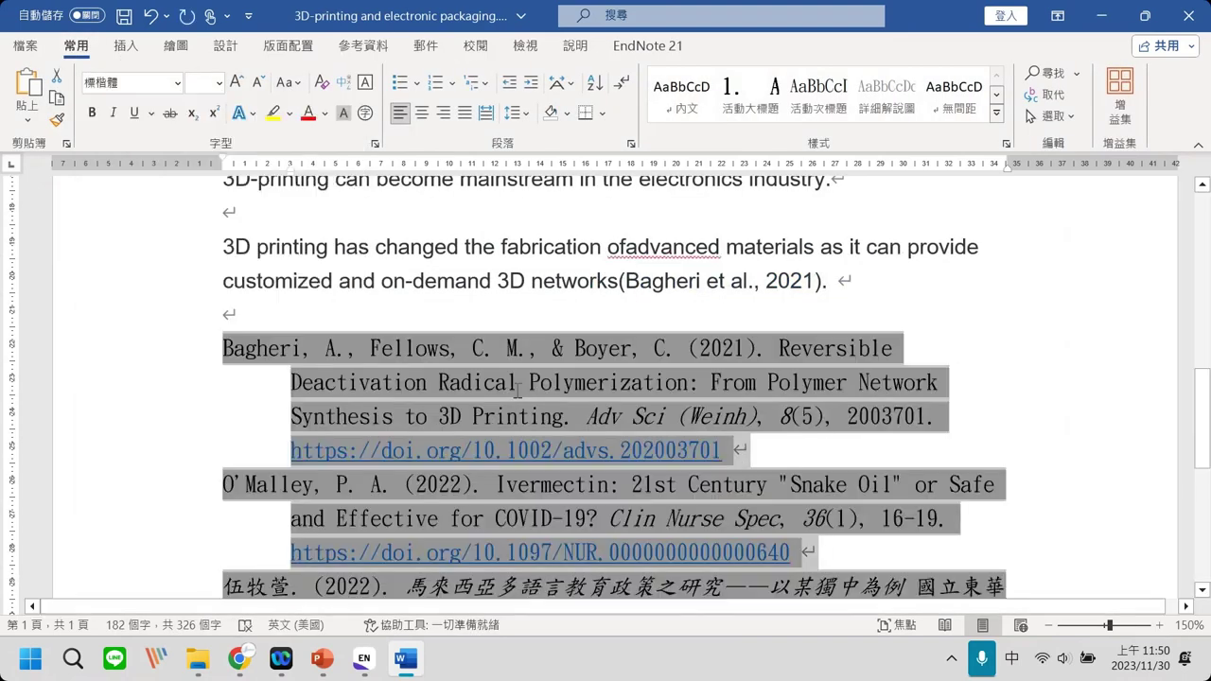
left_click(647, 45)
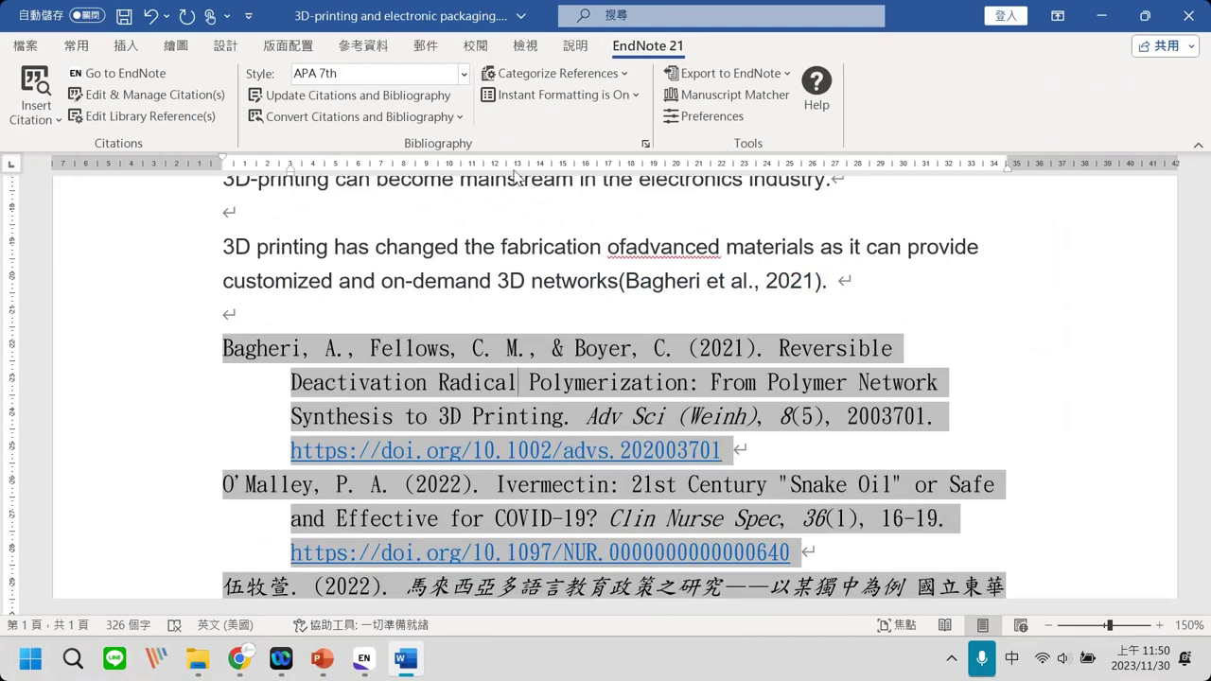
left_click(343, 98)
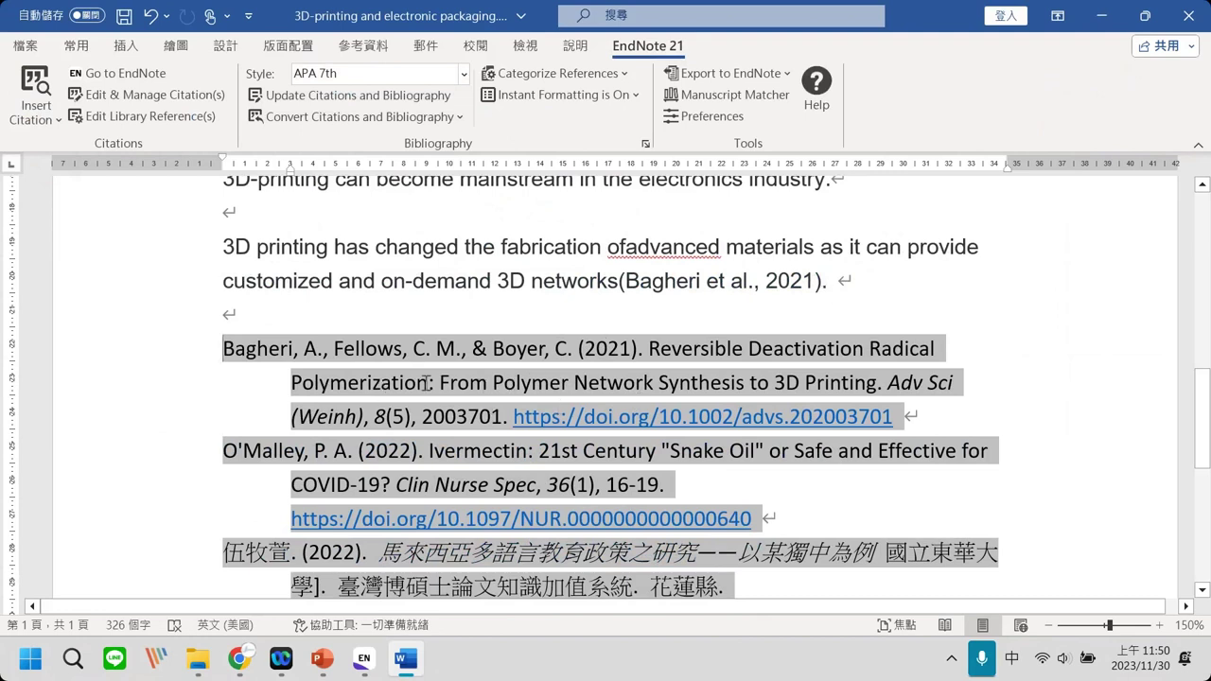
Convert the document's citations and bibliography to plain text in a new copy, shown in a maximized window.
scroll(452, 389, "up", 2)
scroll(648, 423, "up", 2)
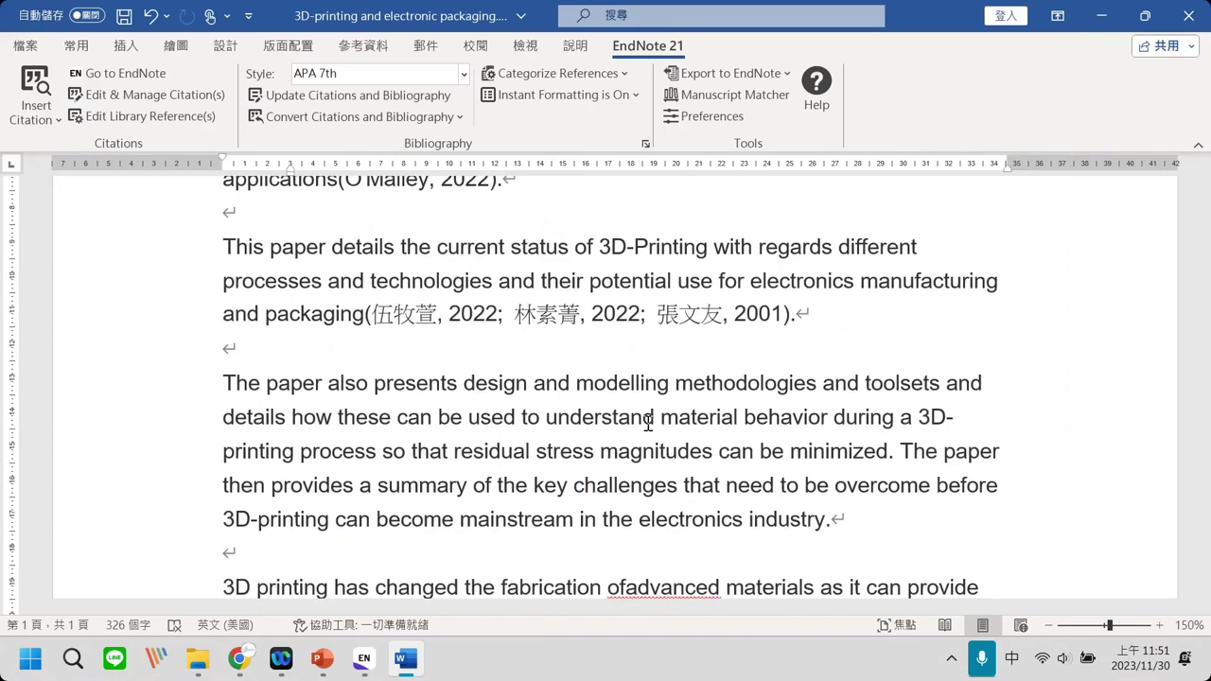
left_click(387, 119)
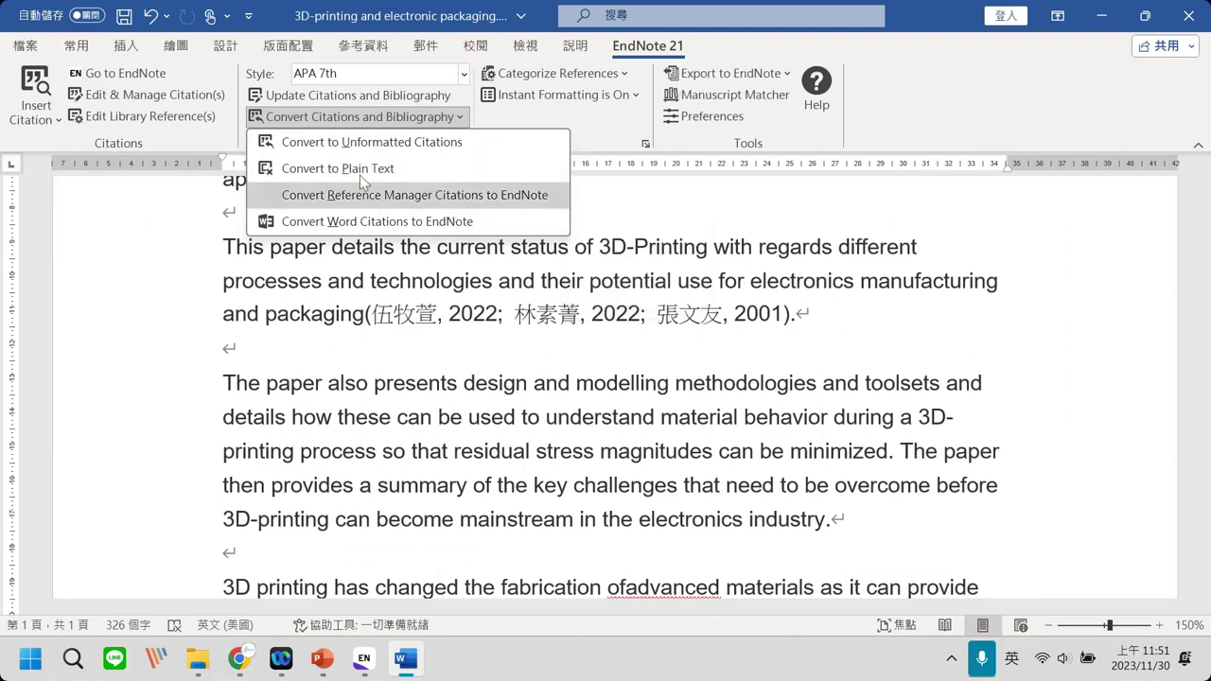
left_click(534, 167)
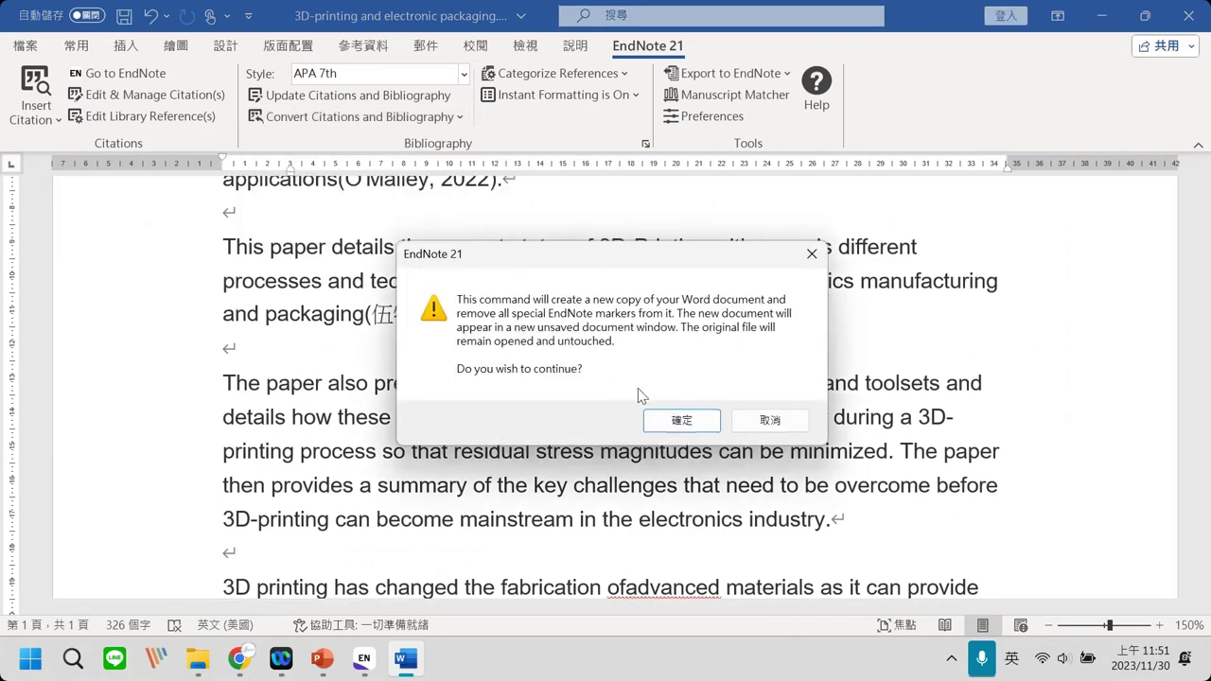
left_click(680, 421)
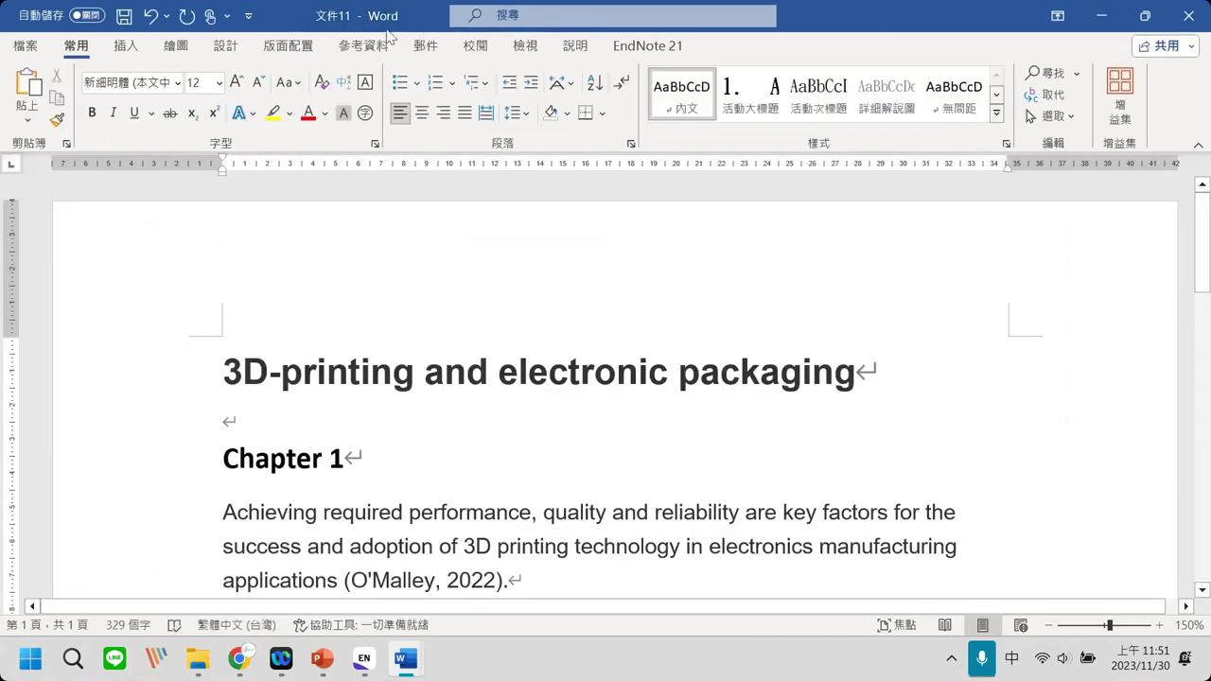
left_click_drag(425, 32, 384, 179)
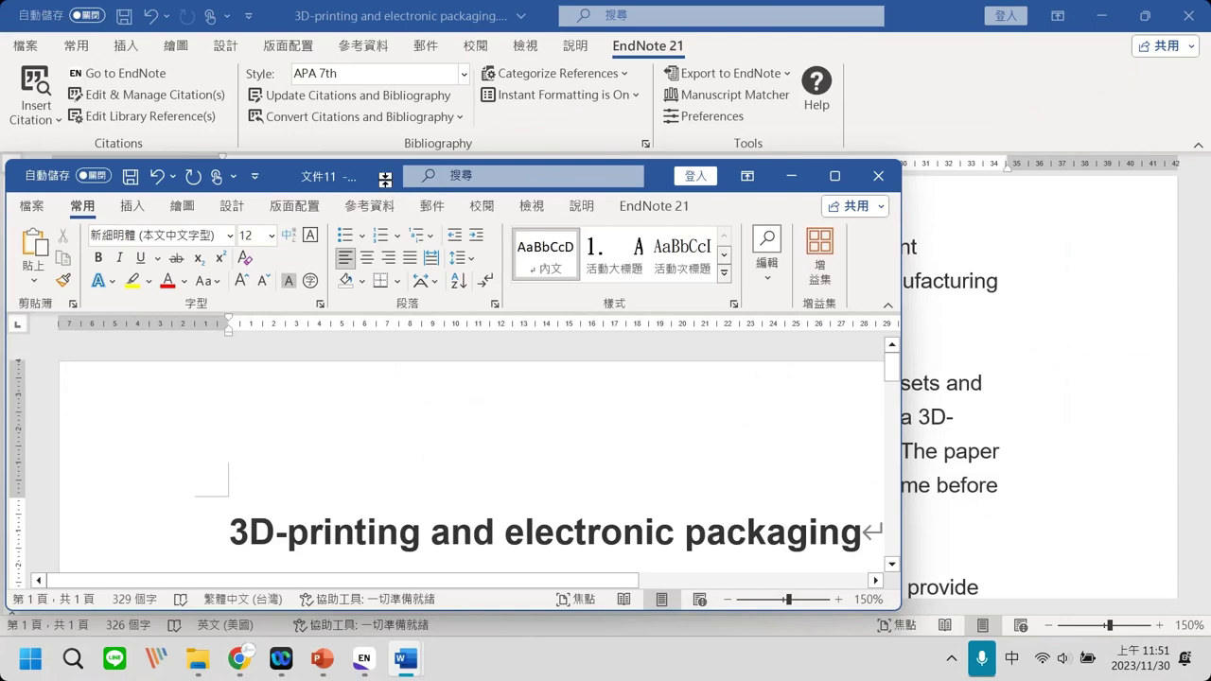
double_click(384, 179)
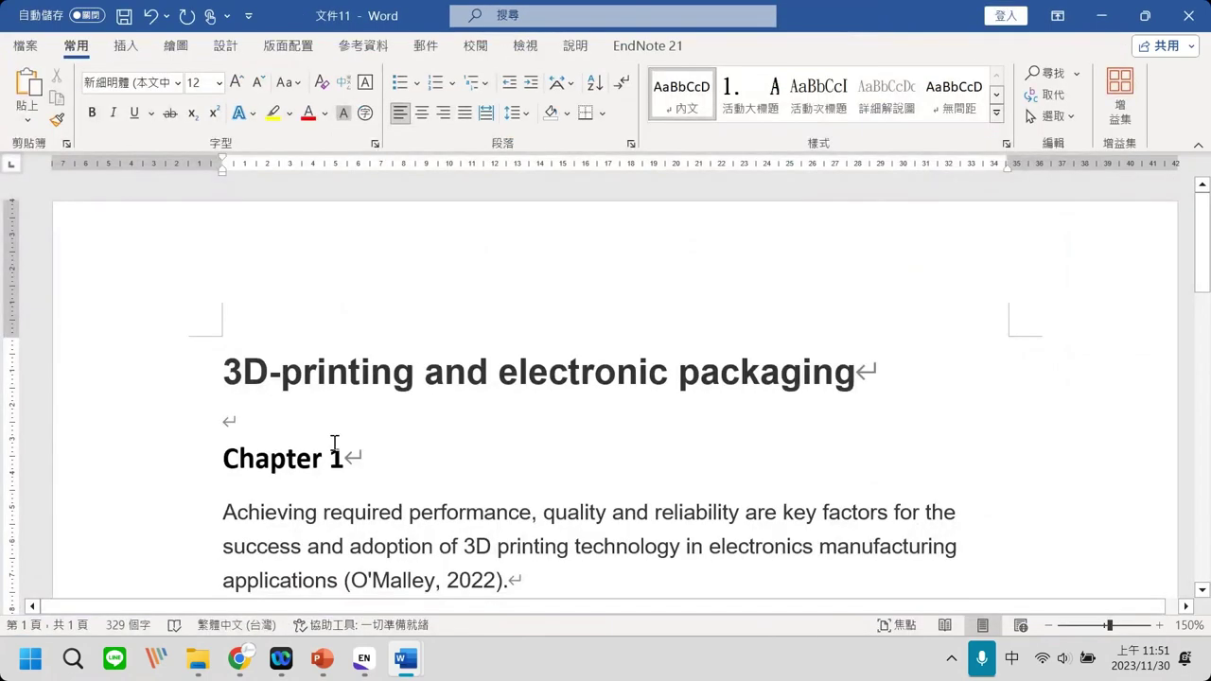
Examine the in-text citations and reference list in the plain-text copy for remaining EndNote field codes.
scroll(336, 442, "down", 3)
scroll(336, 443, "down", 1)
left_click(425, 309)
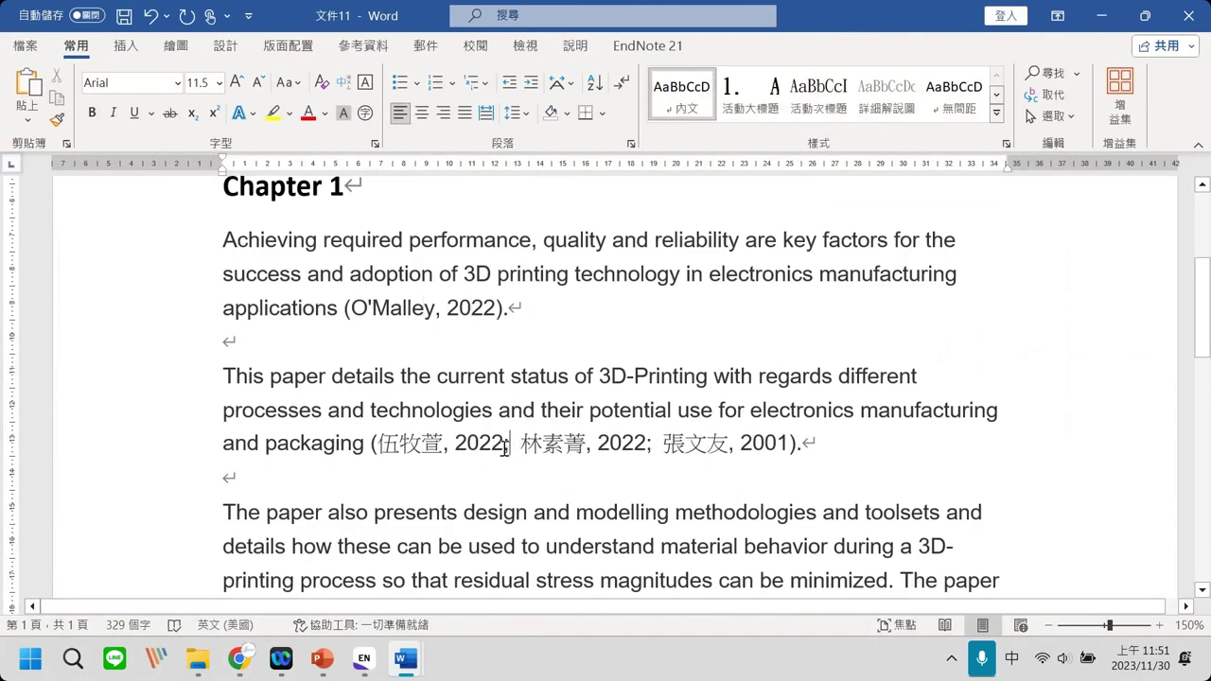
scroll(504, 446, "down", 4)
scroll(504, 447, "down", 5)
left_click(547, 324)
scroll(503, 354, "up", 3)
left_click(456, 342)
left_click(632, 499)
left_click(499, 547)
scroll(516, 529, "up", 3)
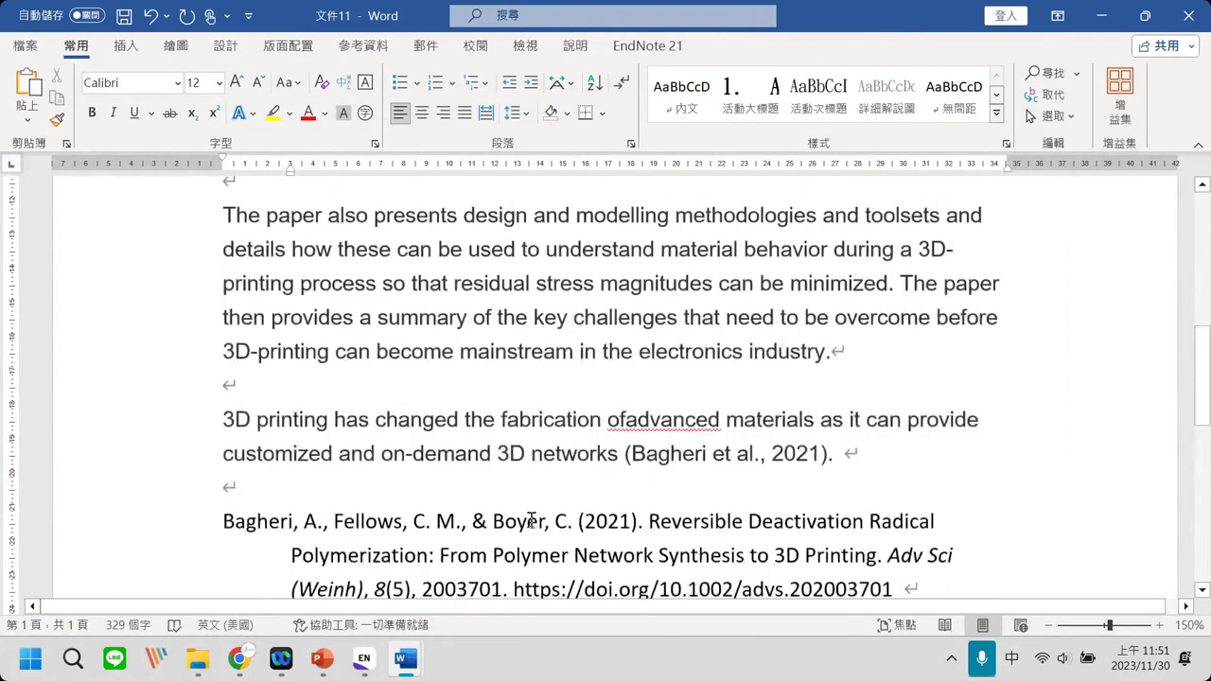
scroll(662, 397, "up", 2)
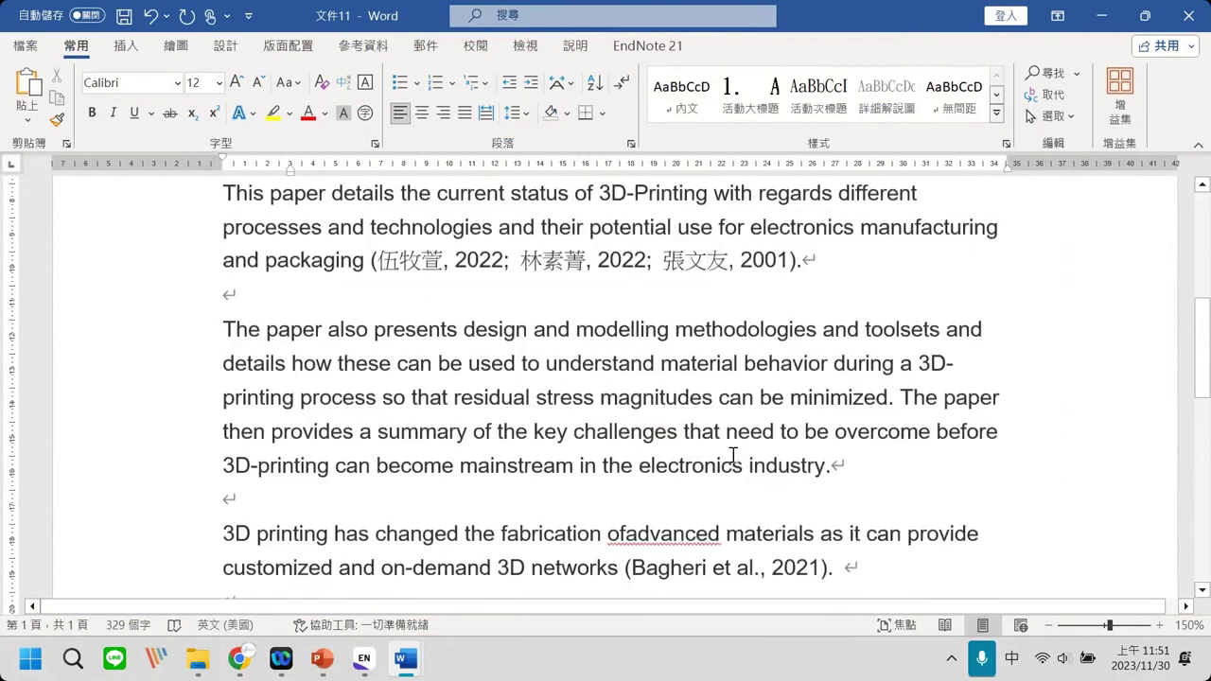
Replace the comma after the first author in the grouped citation with a full-width comma in the plain-text copy.
left_click(453, 316)
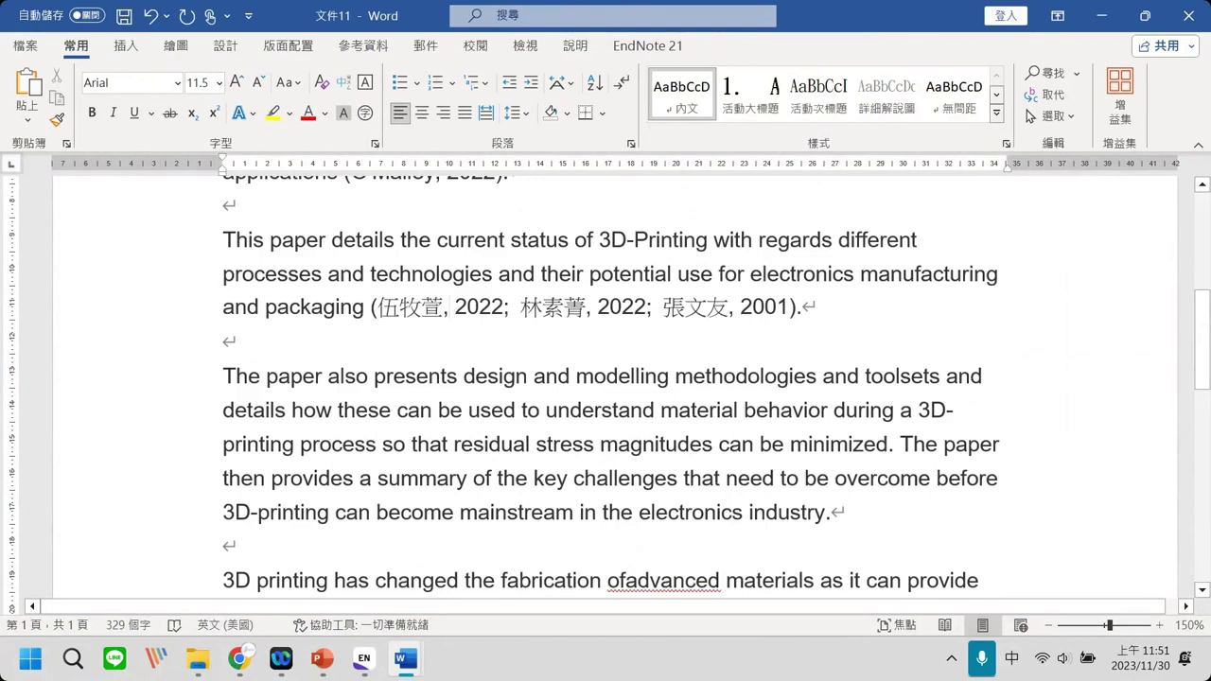
key("BackSpace")
type(",")
key("Return")
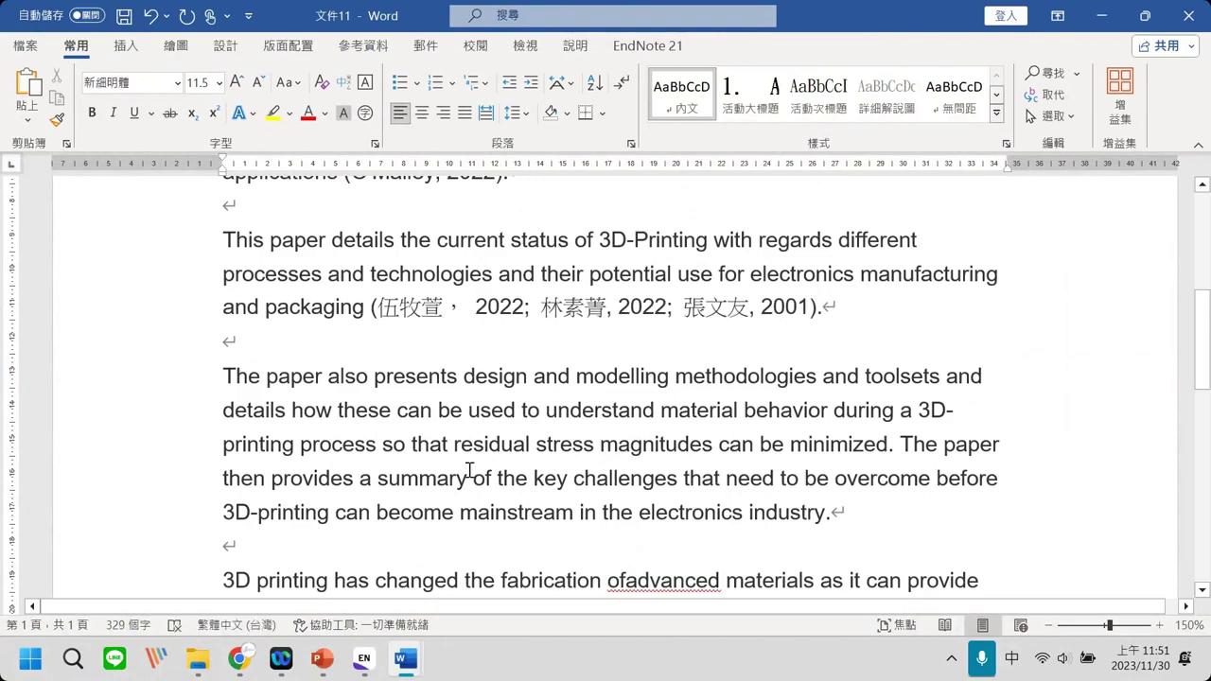
Change the font of the plain-text copy's whole reference list to 標楷體.
scroll(567, 491, "down", 4)
scroll(568, 492, "down", 5)
left_click_drag(781, 478, 126, 285)
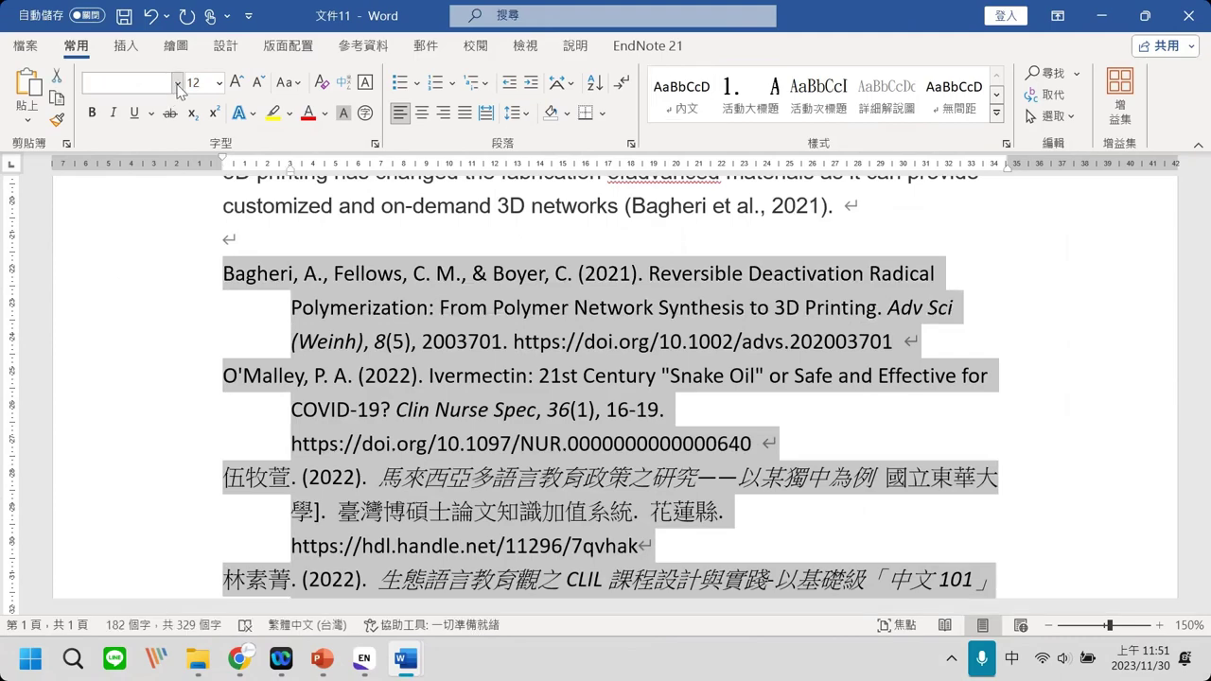
left_click(176, 83)
left_click(133, 268)
left_click(515, 307)
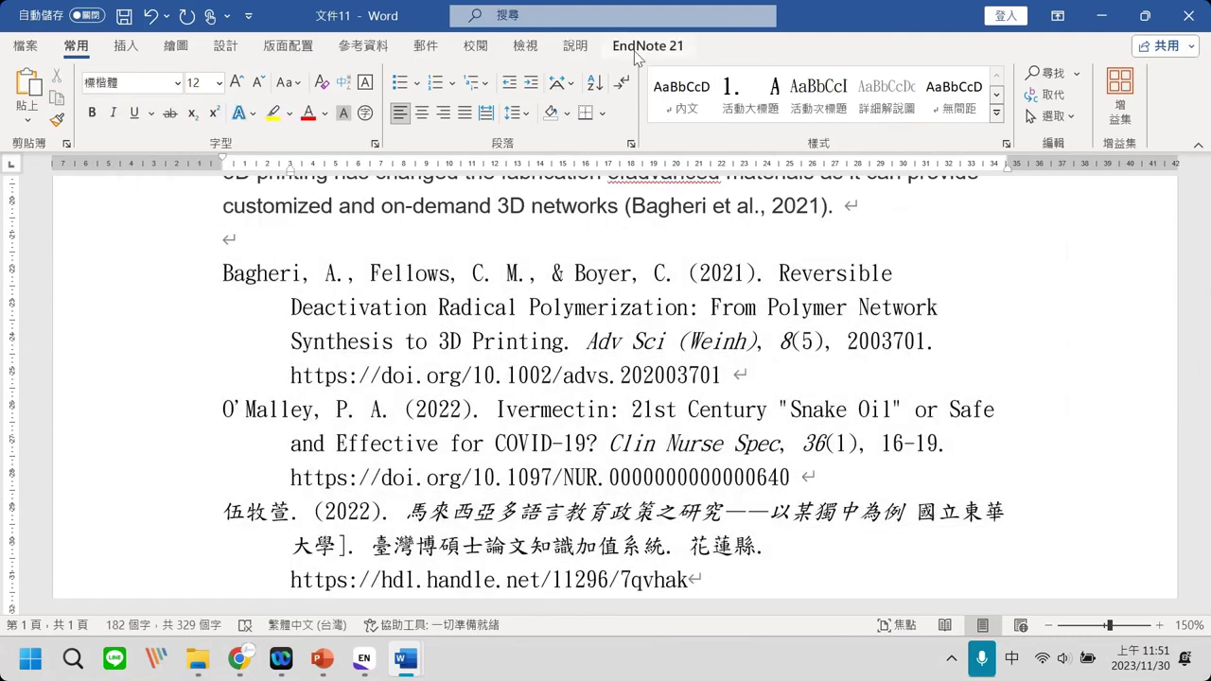
Update the citations and bibliography in the plain-text copy and check the edited citation and reference list.
left_click(647, 46)
scroll(662, 444, "up", 5)
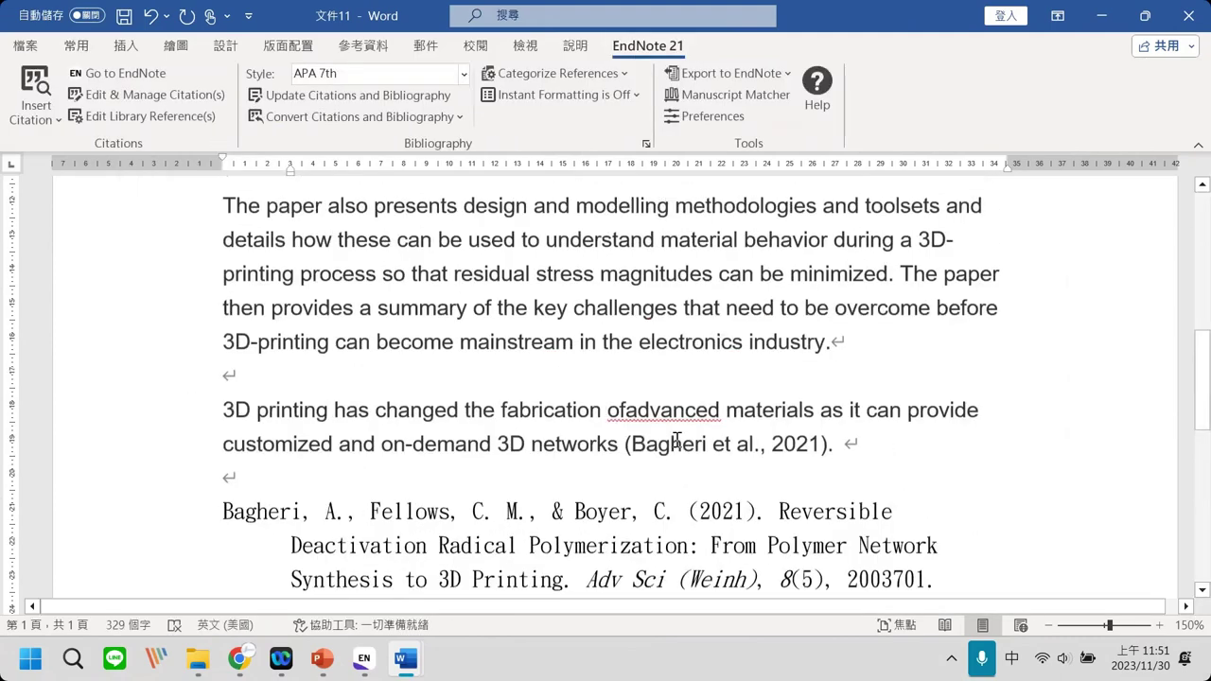
left_click(364, 97)
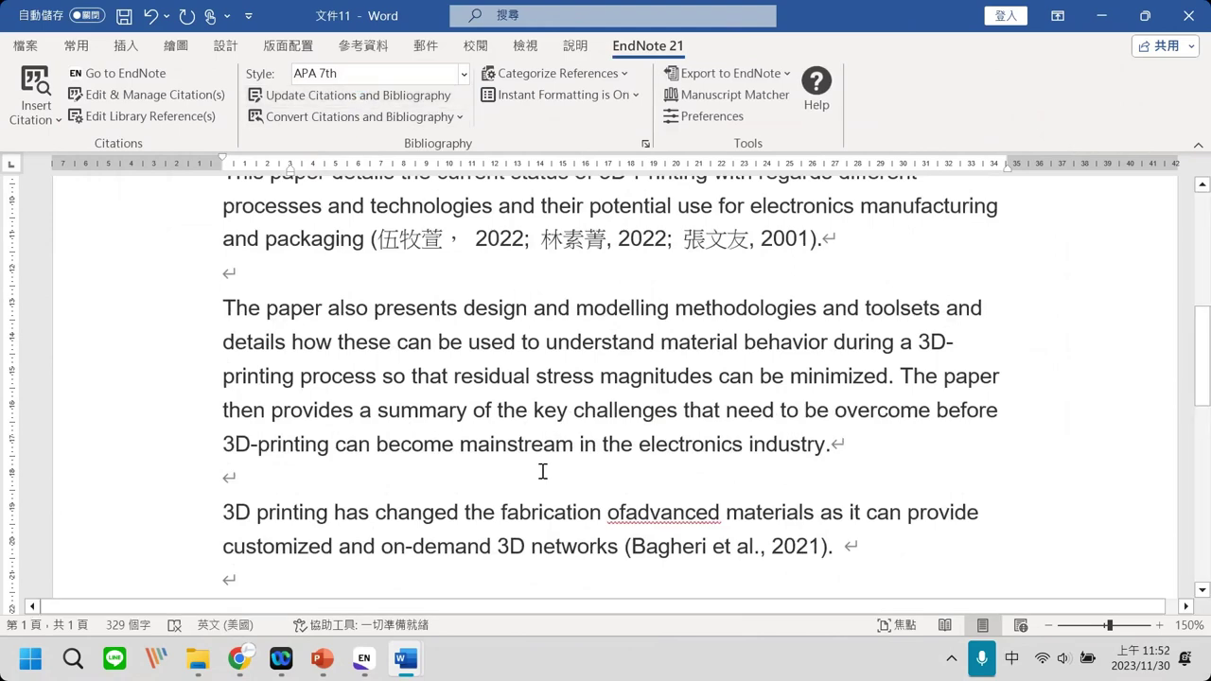
scroll(553, 445, "down", 2)
scroll(559, 430, "down", 2)
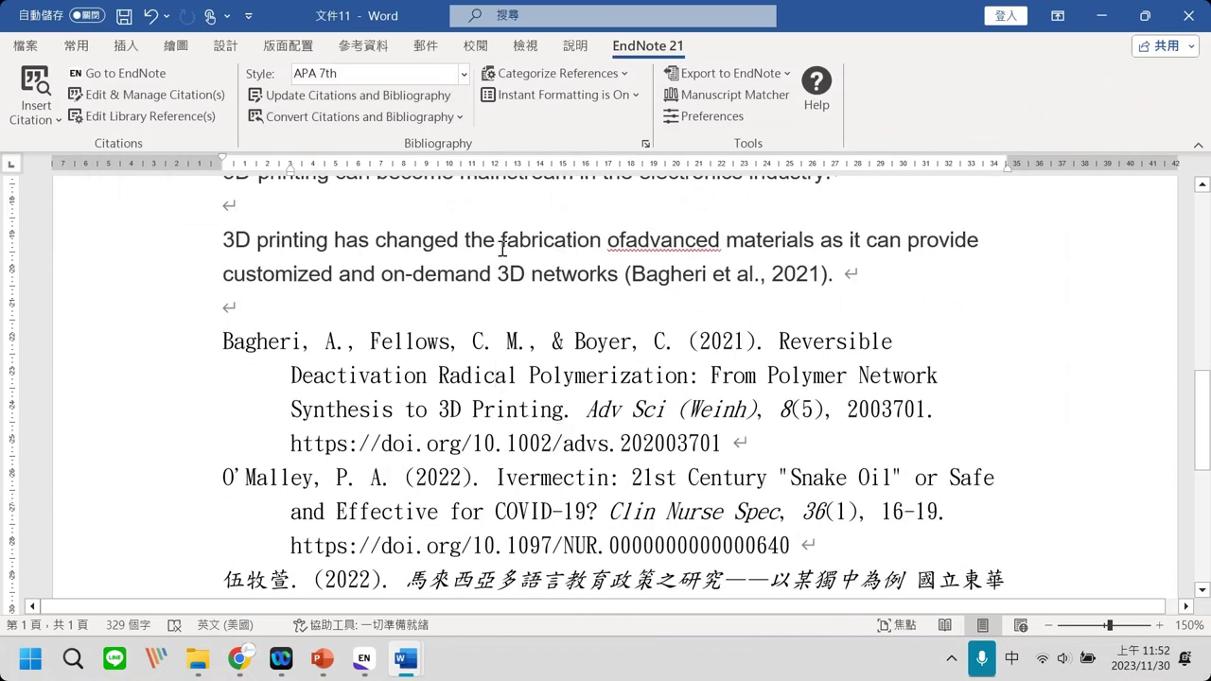
left_click(374, 116)
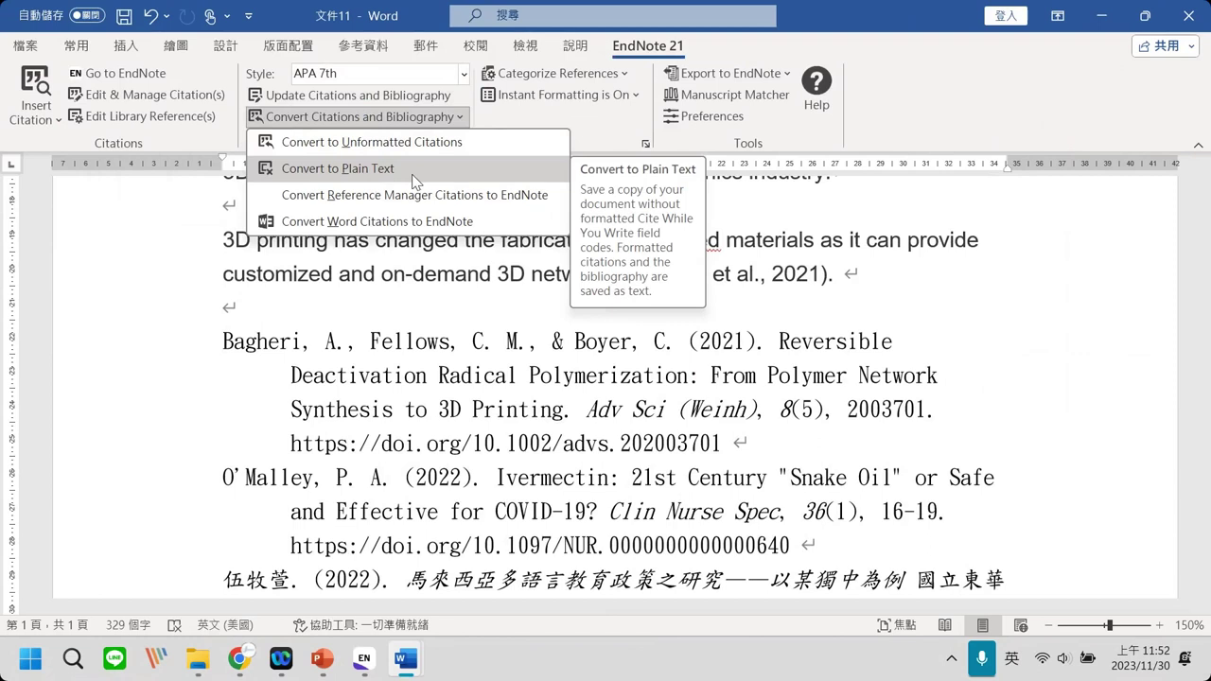
left_click(453, 373)
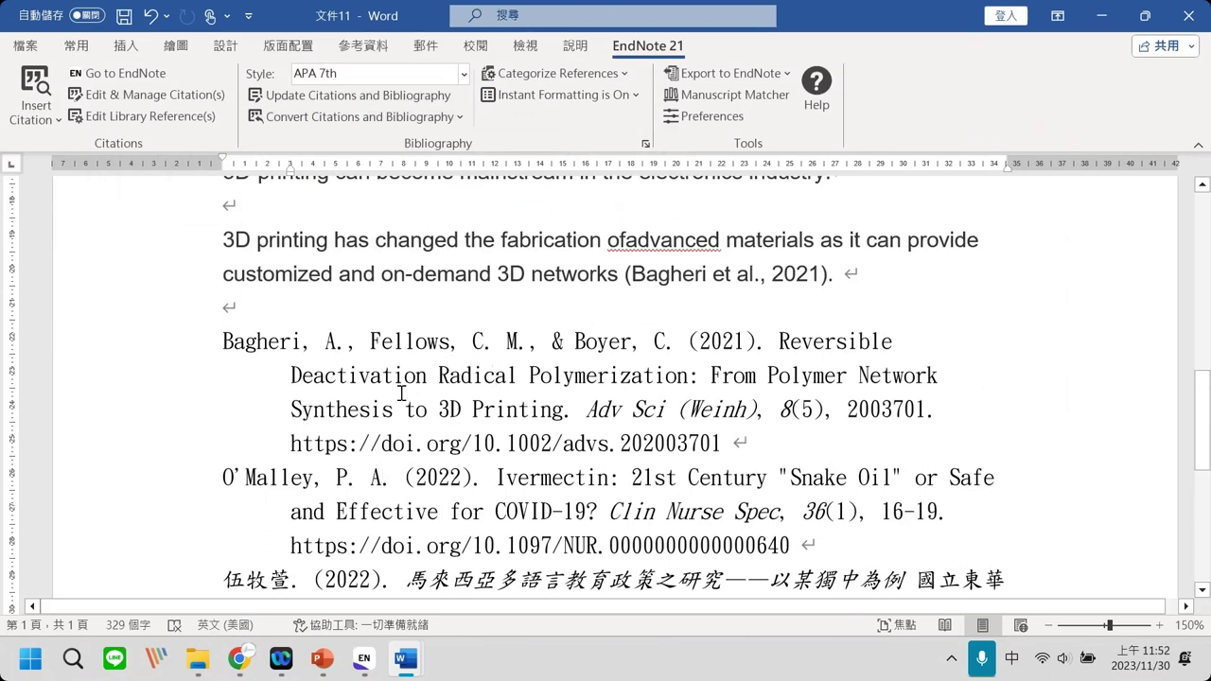
Set the plain-text copy's output style to Numbered and check its citations and reference list.
left_click(417, 81)
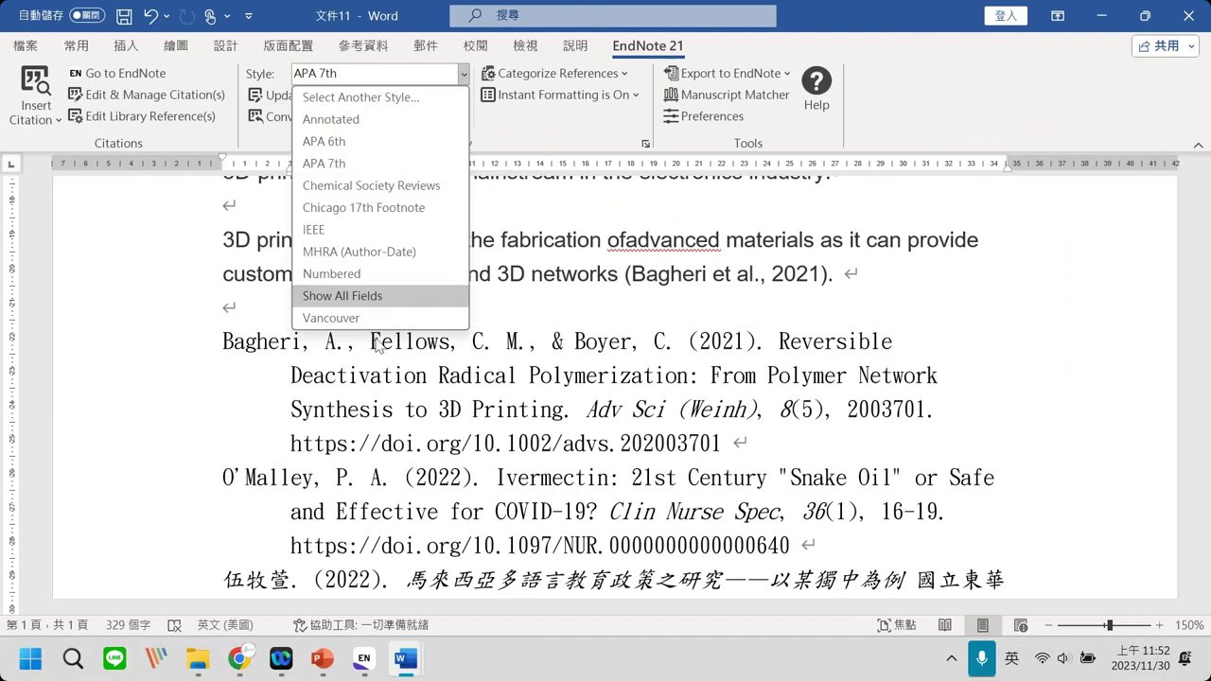
left_click(426, 281)
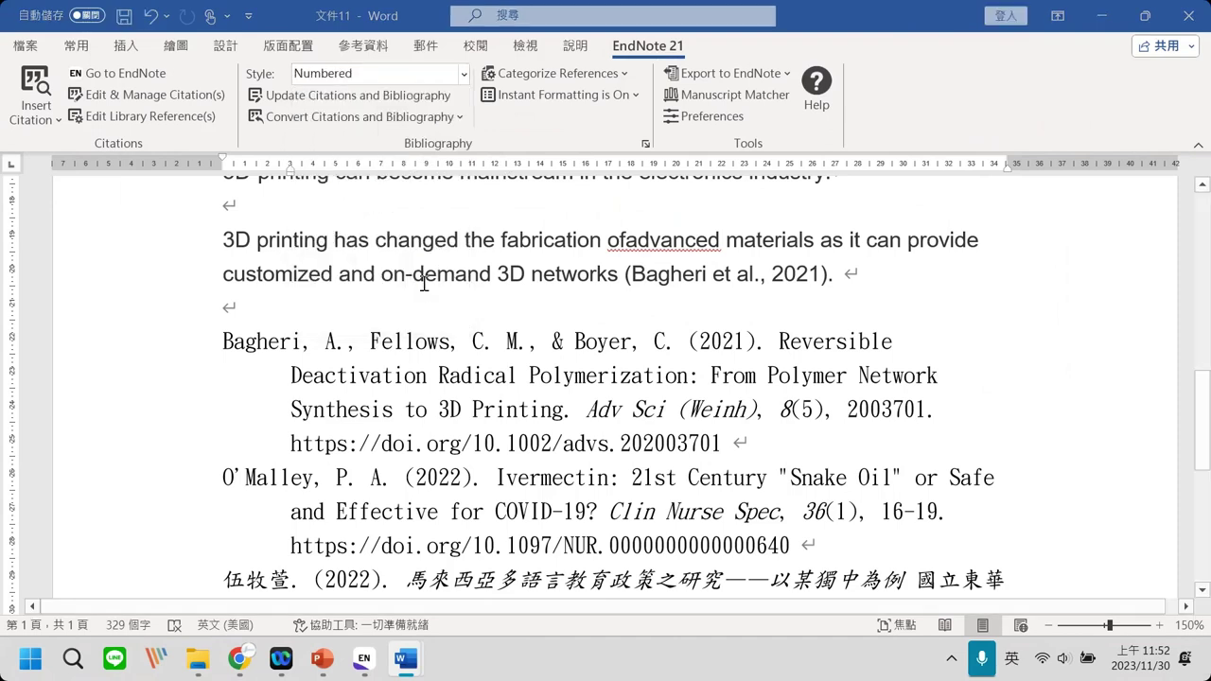
scroll(423, 284, "down", 5)
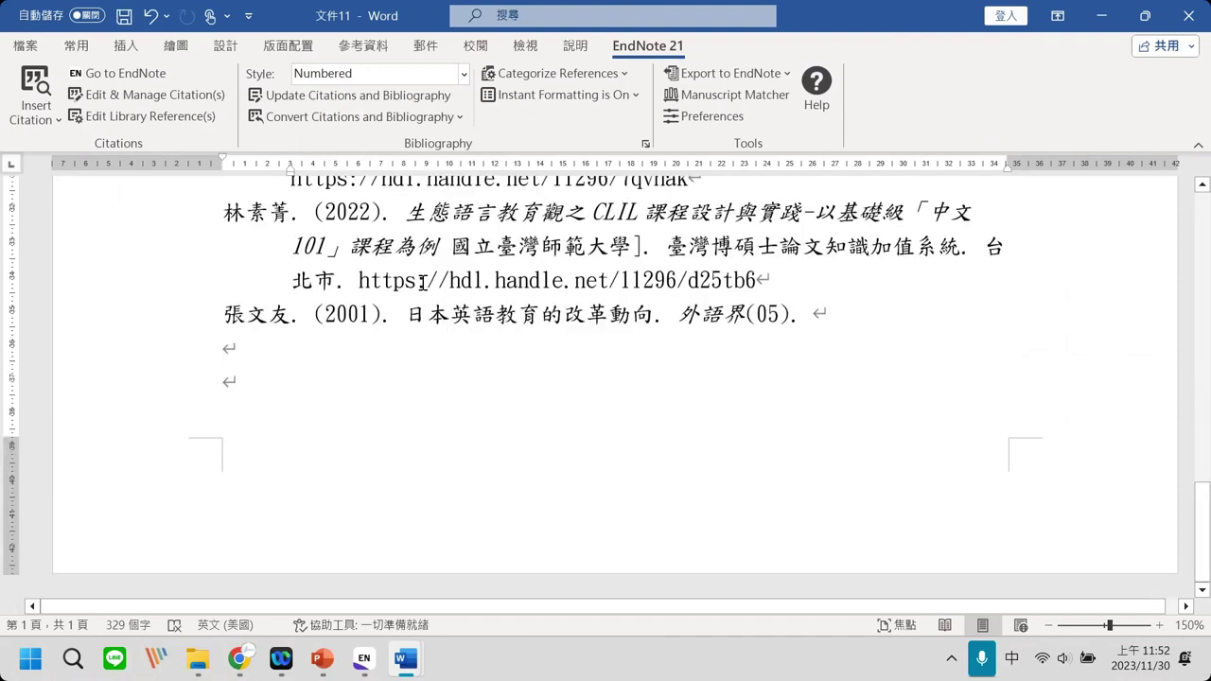
scroll(424, 284, "up", 8)
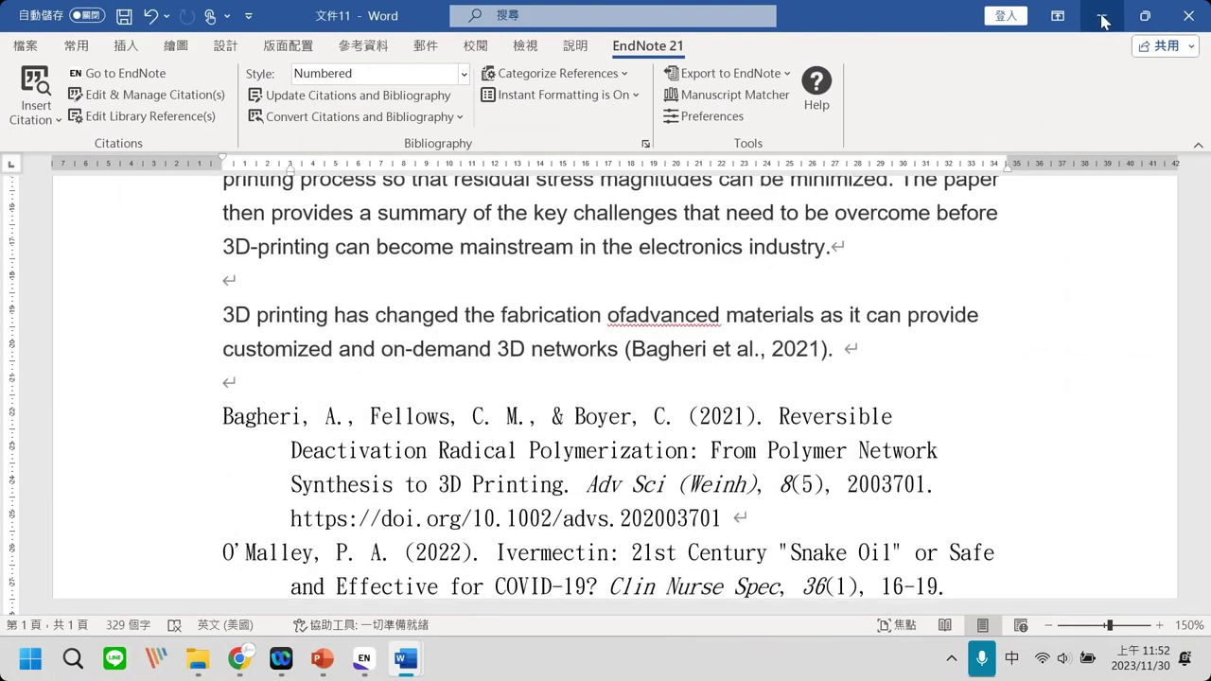
Return to the original 3D-printing document and set its output style to Numbered.
left_click(1102, 21)
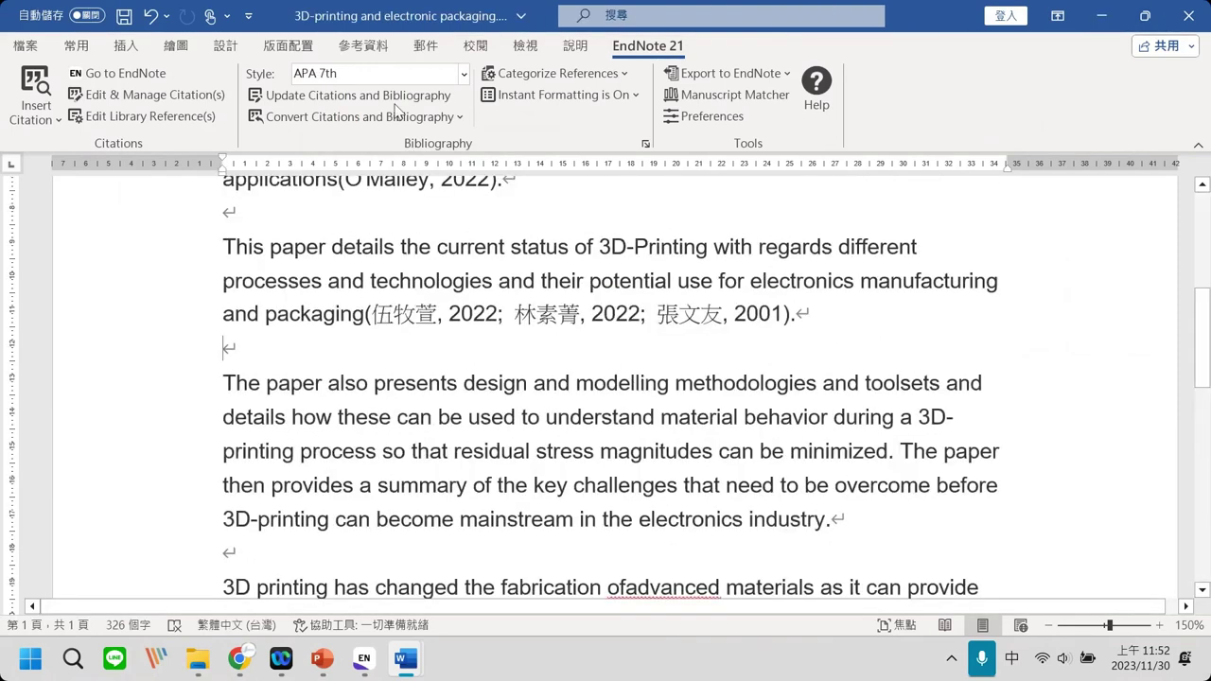
left_click(463, 73)
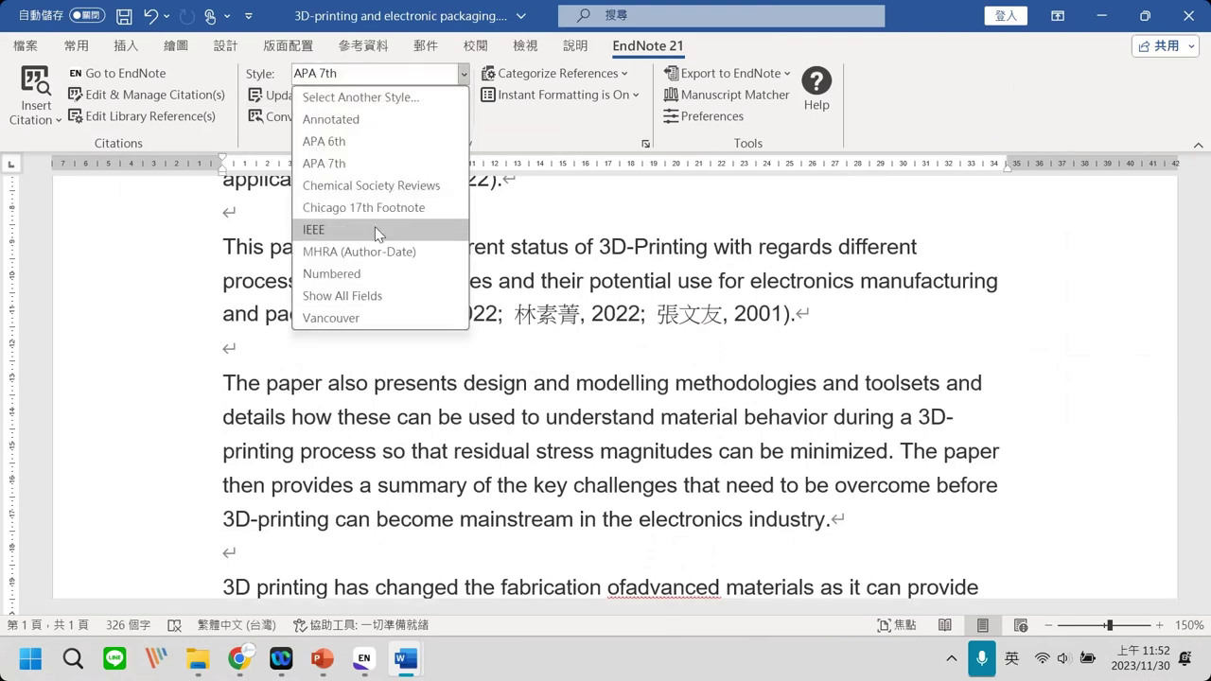
left_click(392, 274)
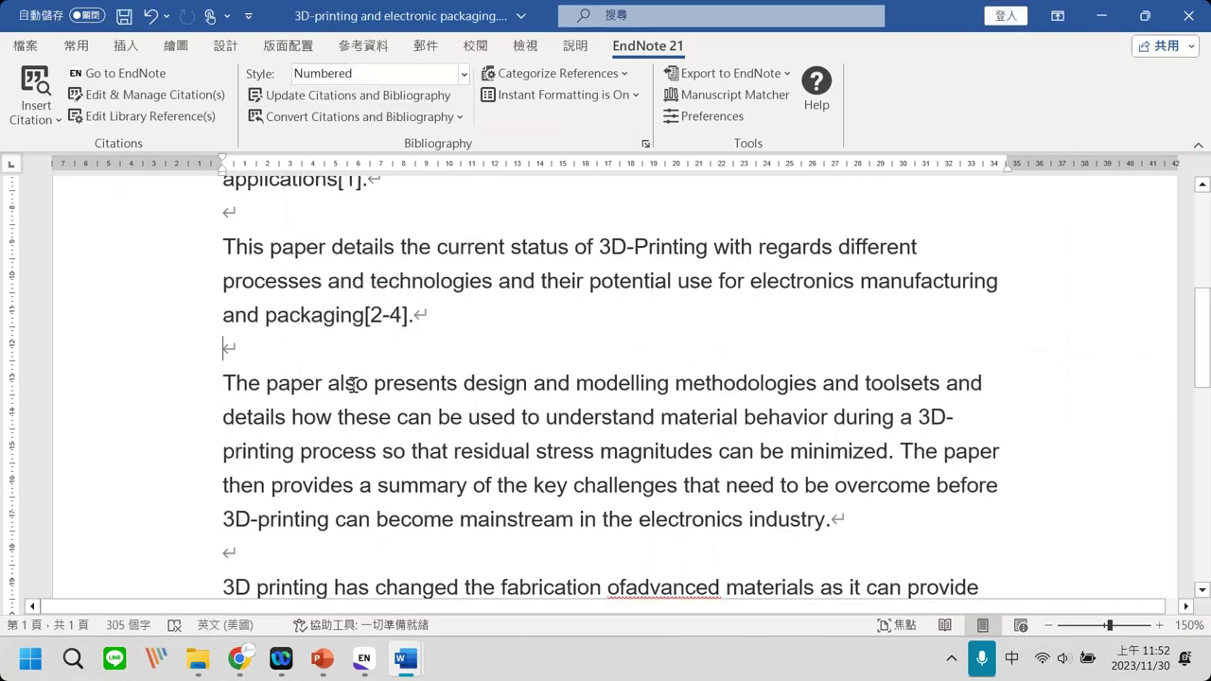
left_click(444, 119)
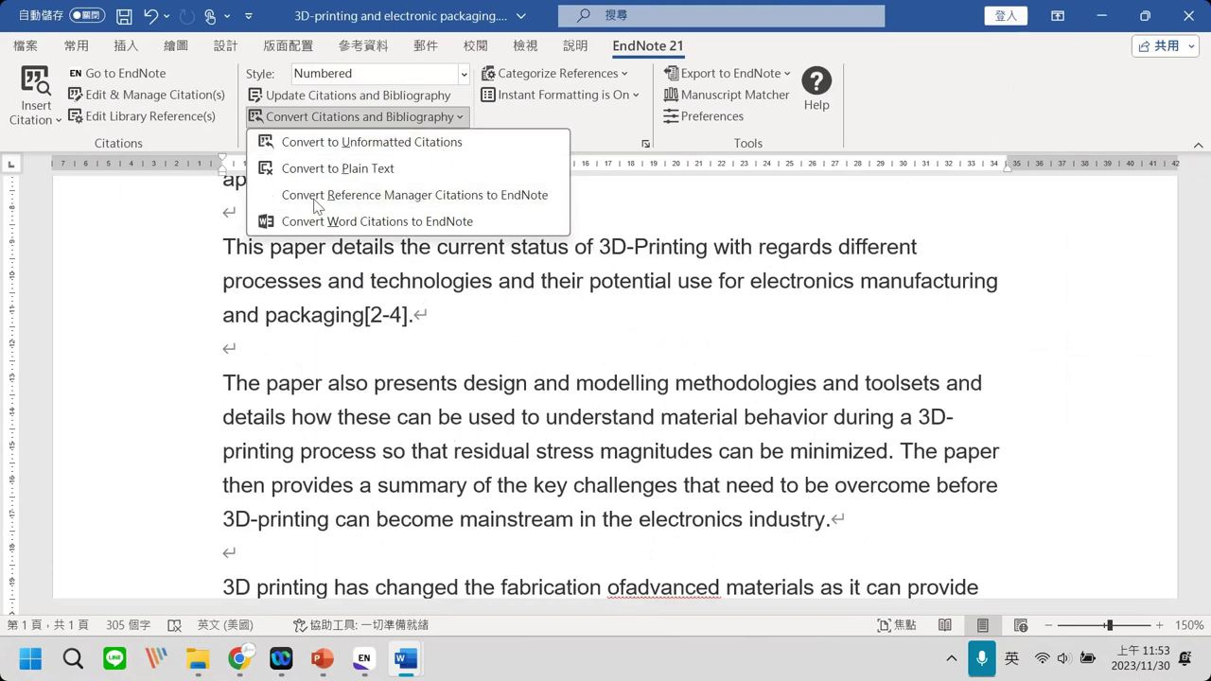
left_click(546, 345)
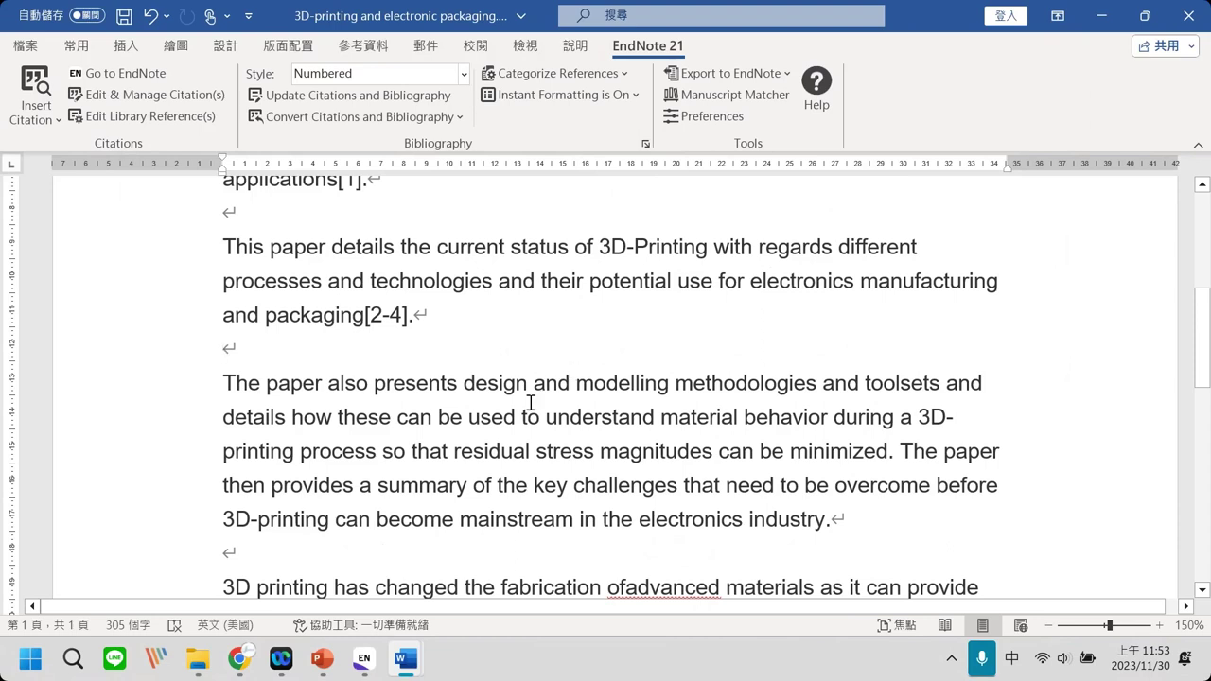
Show the desktop and arrange the .enl library file and its matching .Data folder side by side in an empty area.
left_click(1087, 19)
left_click_drag(214, 276, 70, 102)
left_click_drag(104, 218, 290, 208)
left_click(319, 324)
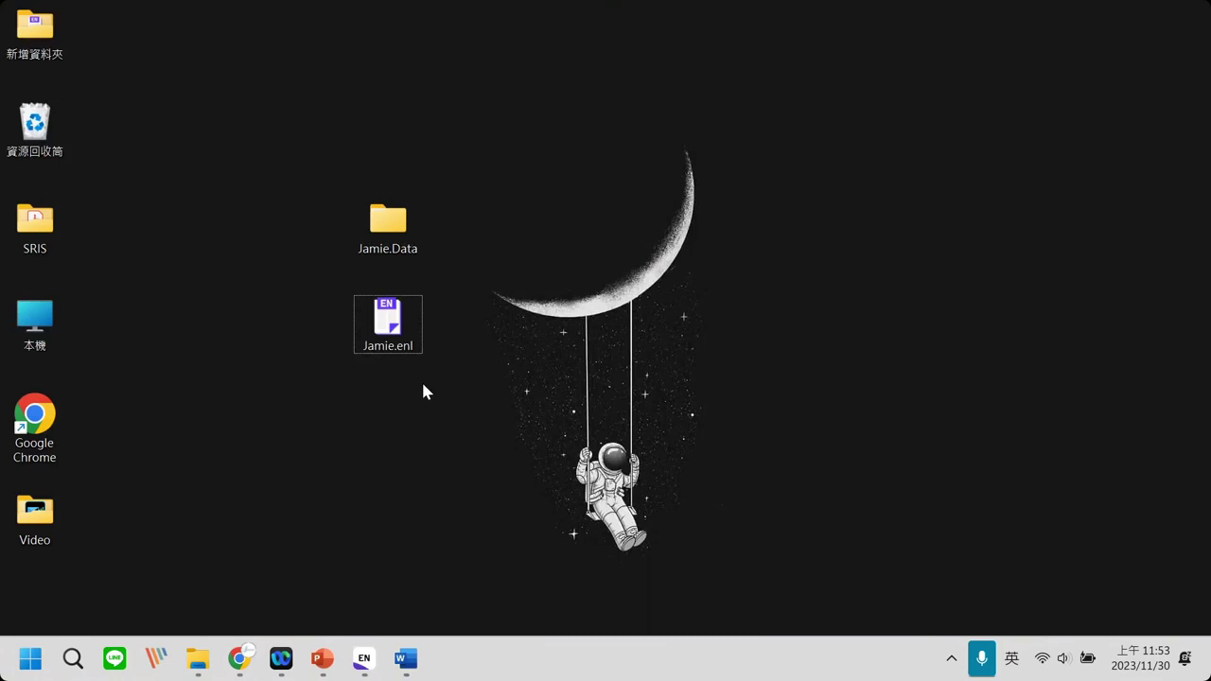
left_click_drag(446, 378, 474, 202)
left_click_drag(440, 373, 338, 189)
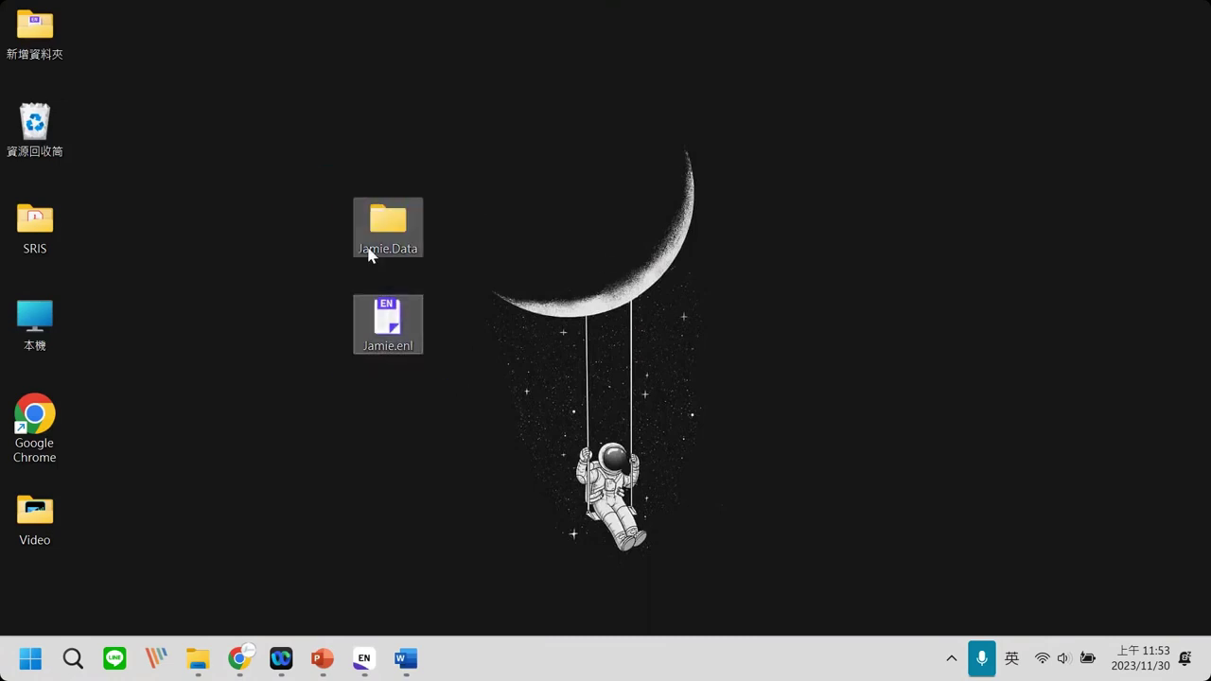
left_click(400, 344)
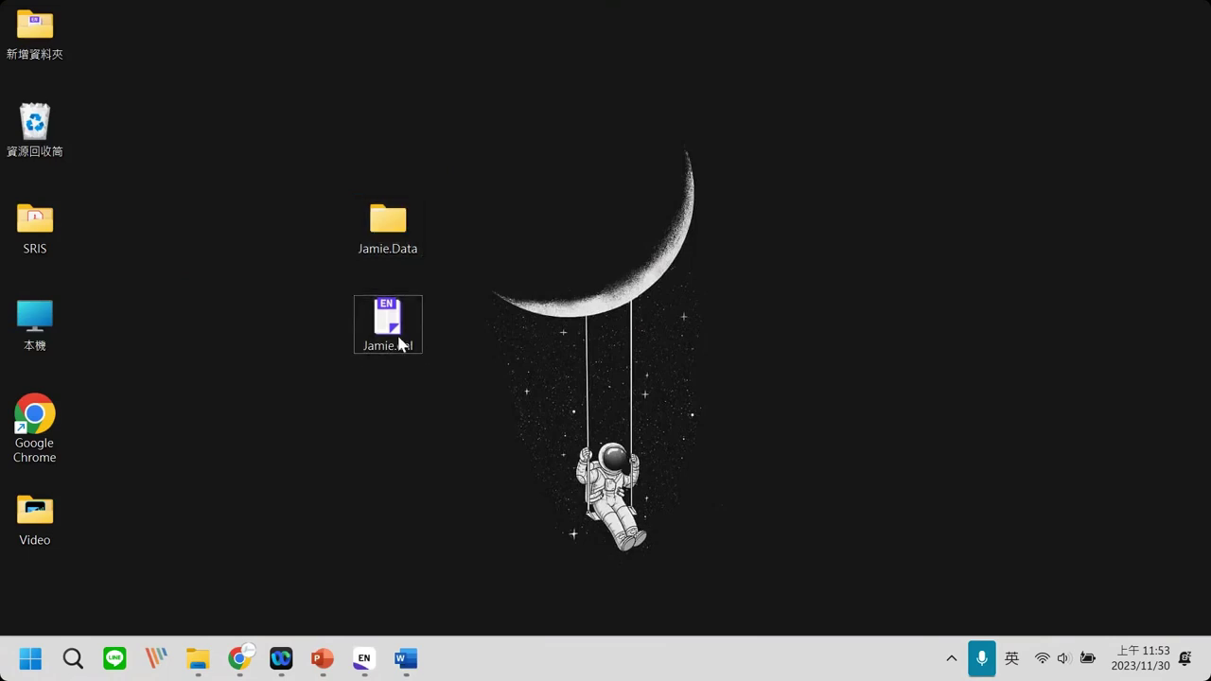
left_click_drag(400, 344, 397, 243)
left_click(388, 248)
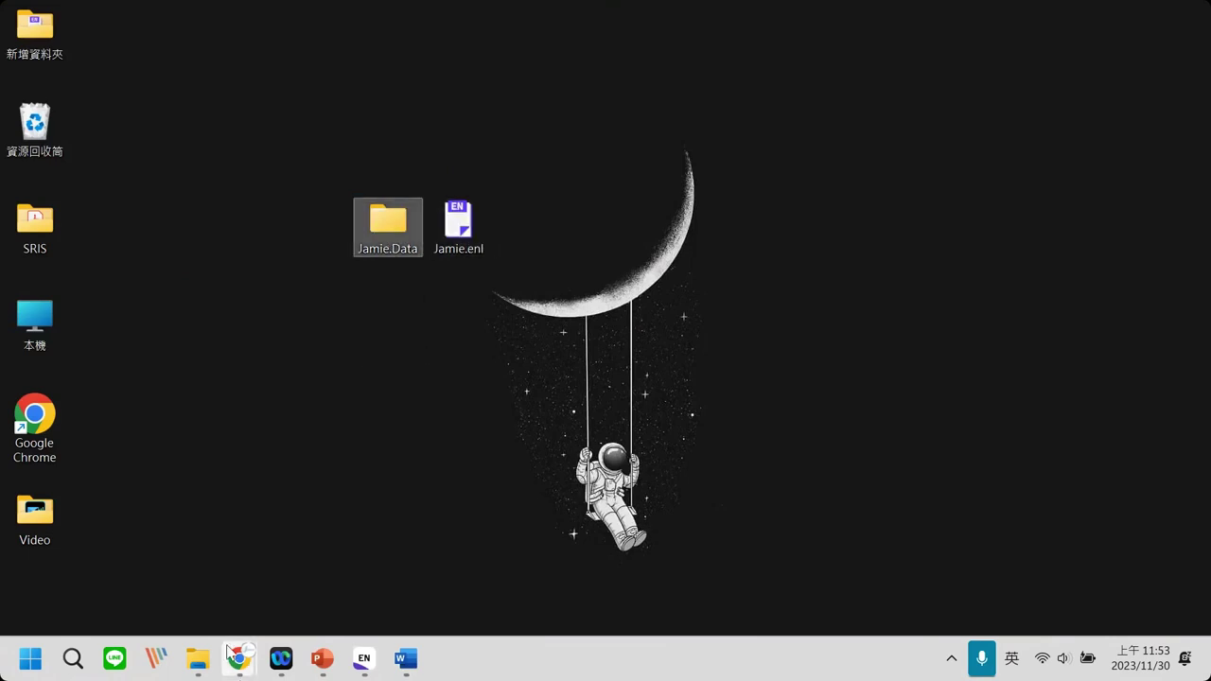
Copy today's six files, from 日本英語教育的改革動向.pdf through 638369398287251873.txt, from the 下載 folder to the desktop.
mouse_move(197, 658)
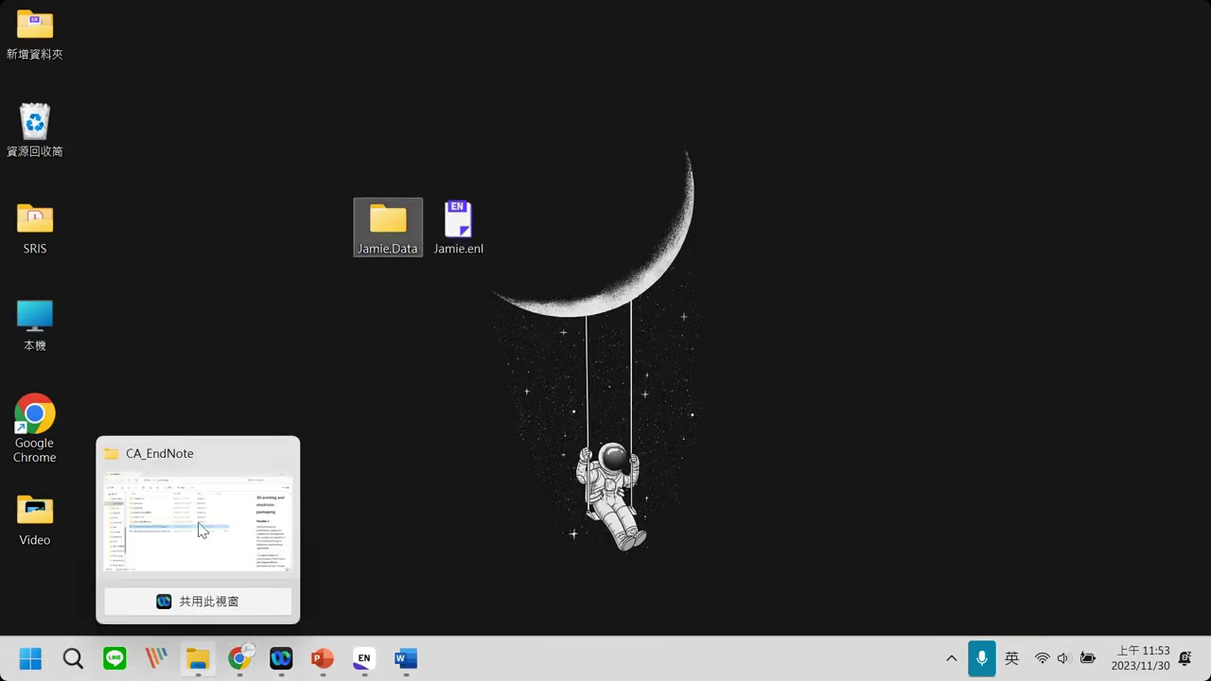
left_click(200, 529)
left_click(56, 301)
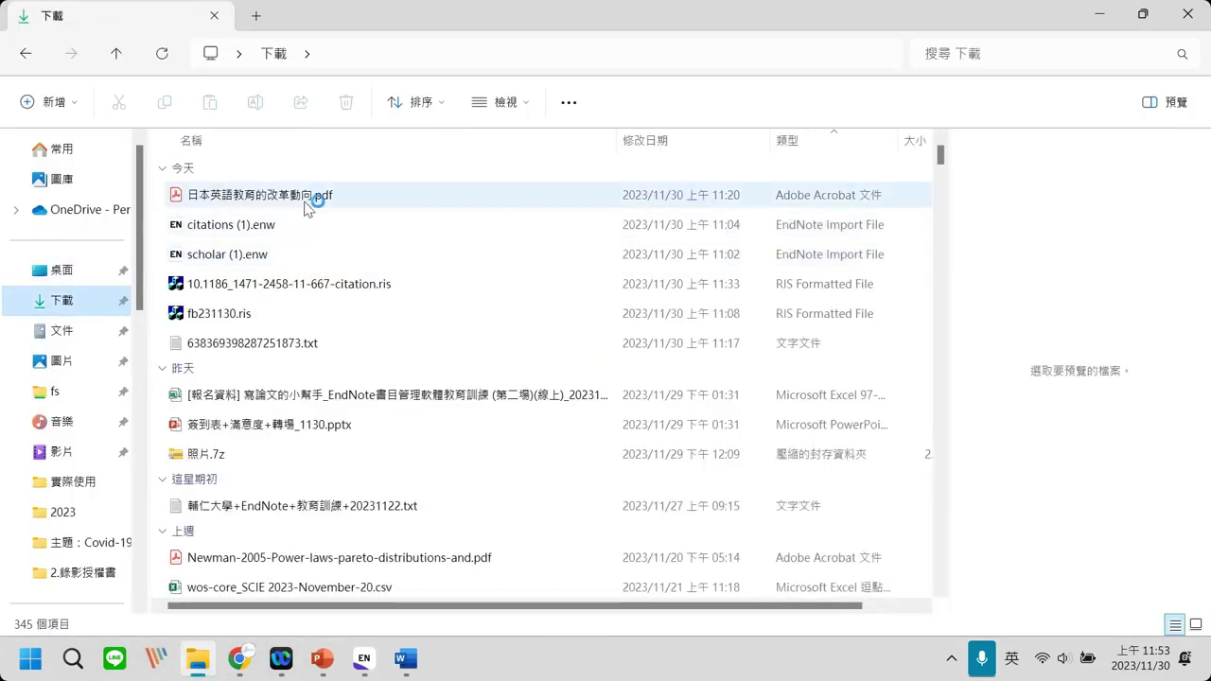
left_click(316, 196)
key("alt+p")
left_click(272, 342, "shift")
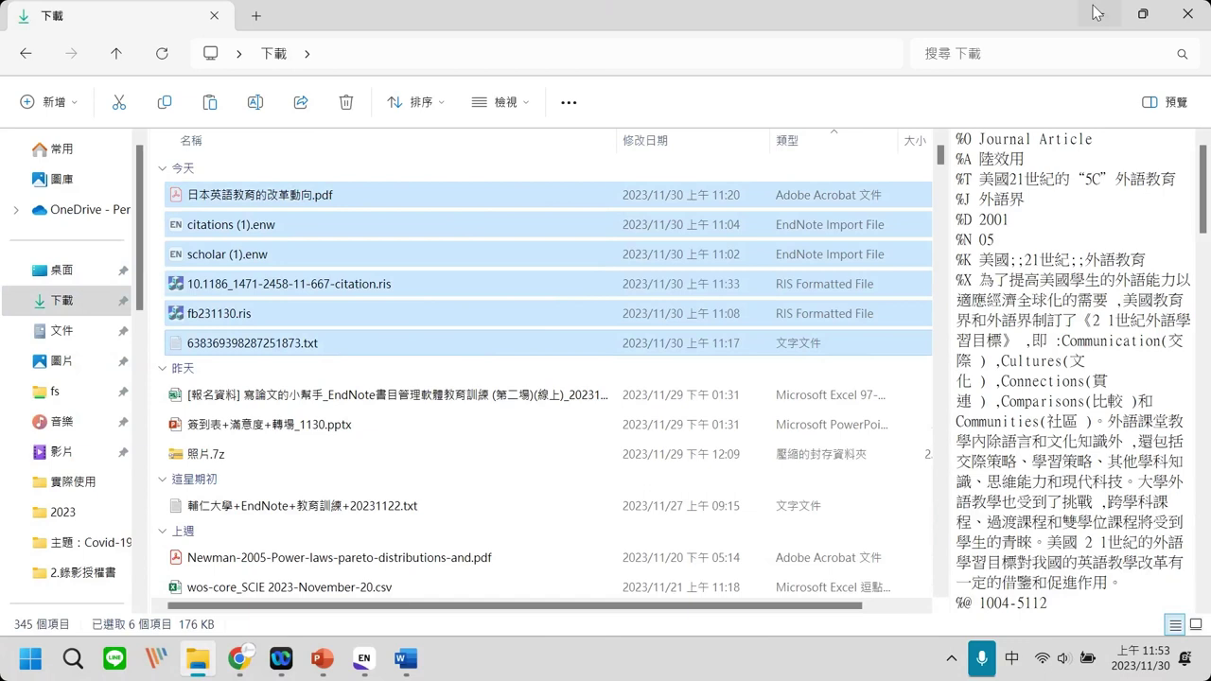
left_click(1097, 14)
left_click(344, 570)
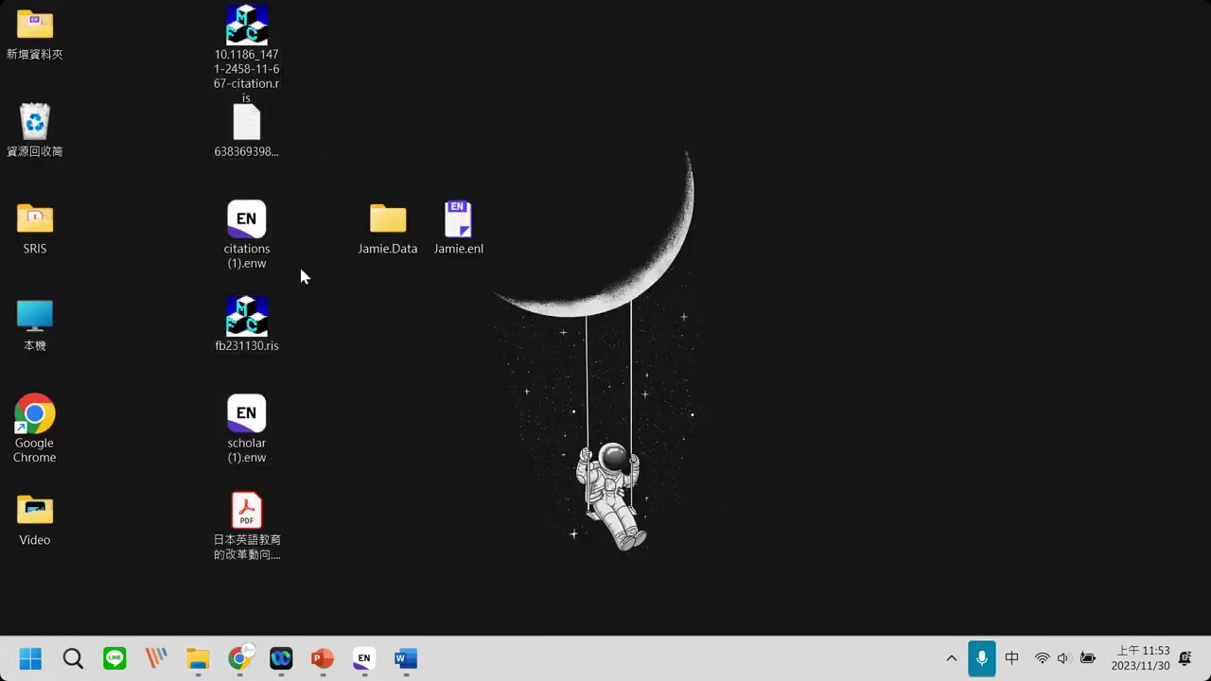
Permanently delete the six copied source files from the desktop, leaving the library file and its data folder.
left_click_drag(331, 279, 539, 147)
left_click(299, 612)
left_click_drag(315, 596, 189, 29)
key("shift+Delete")
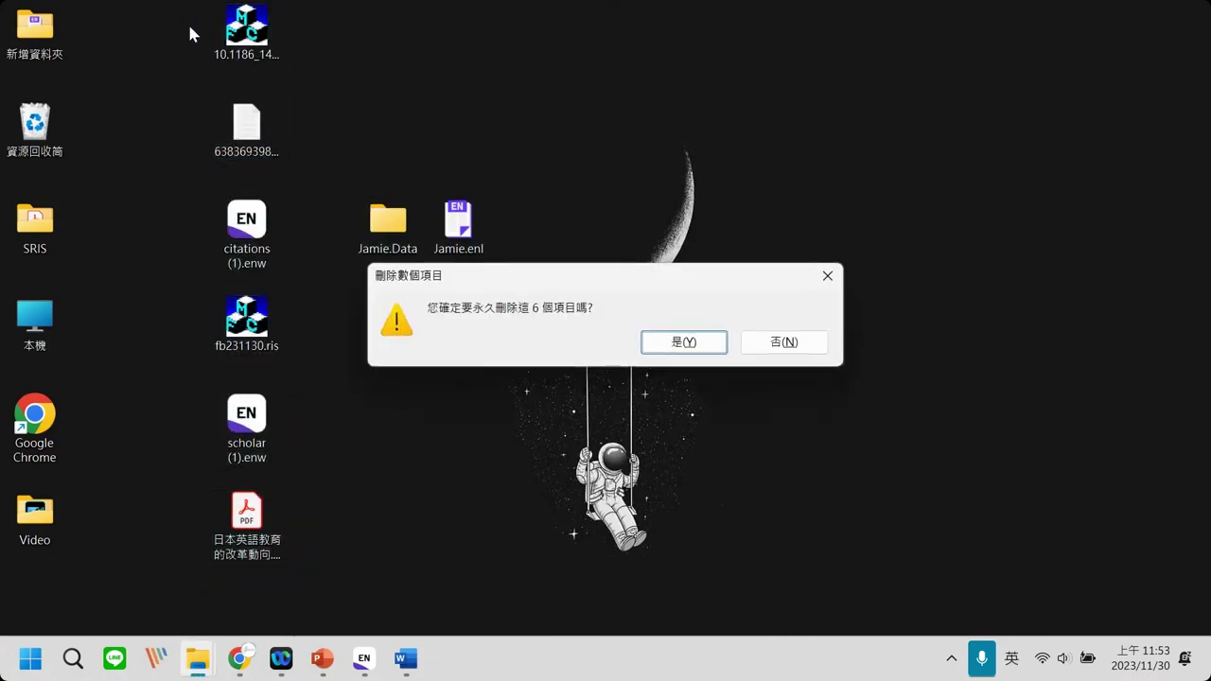
key("Return")
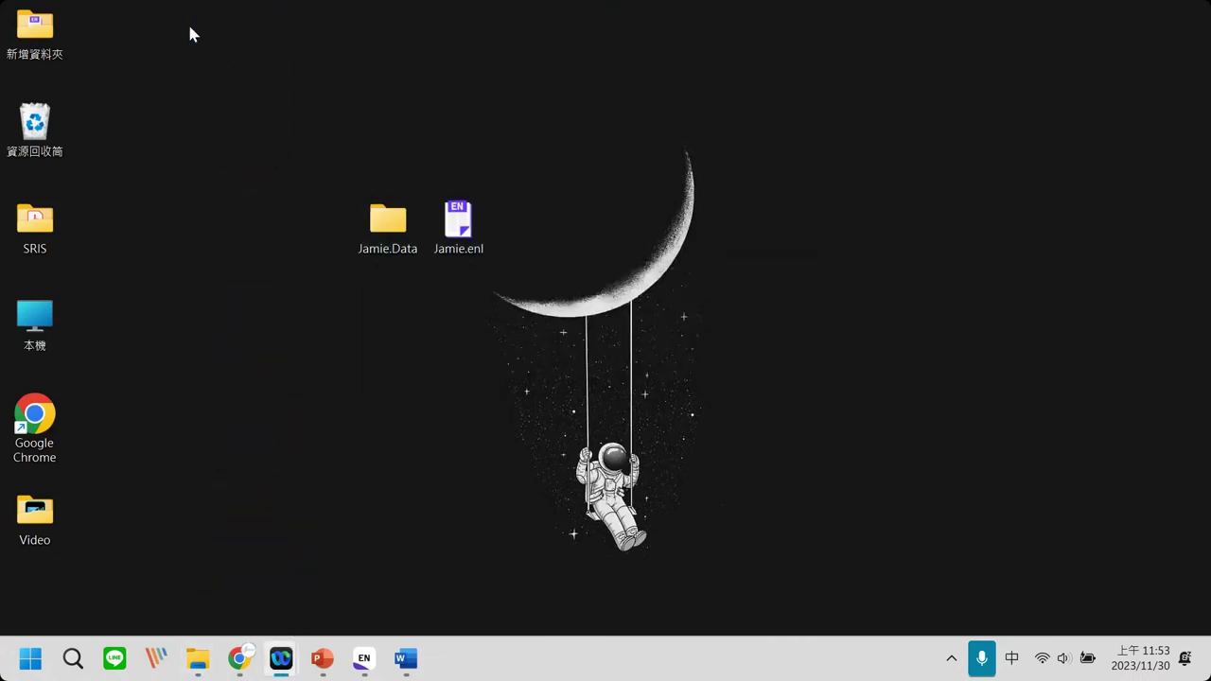
left_click_drag(278, 138, 314, 108)
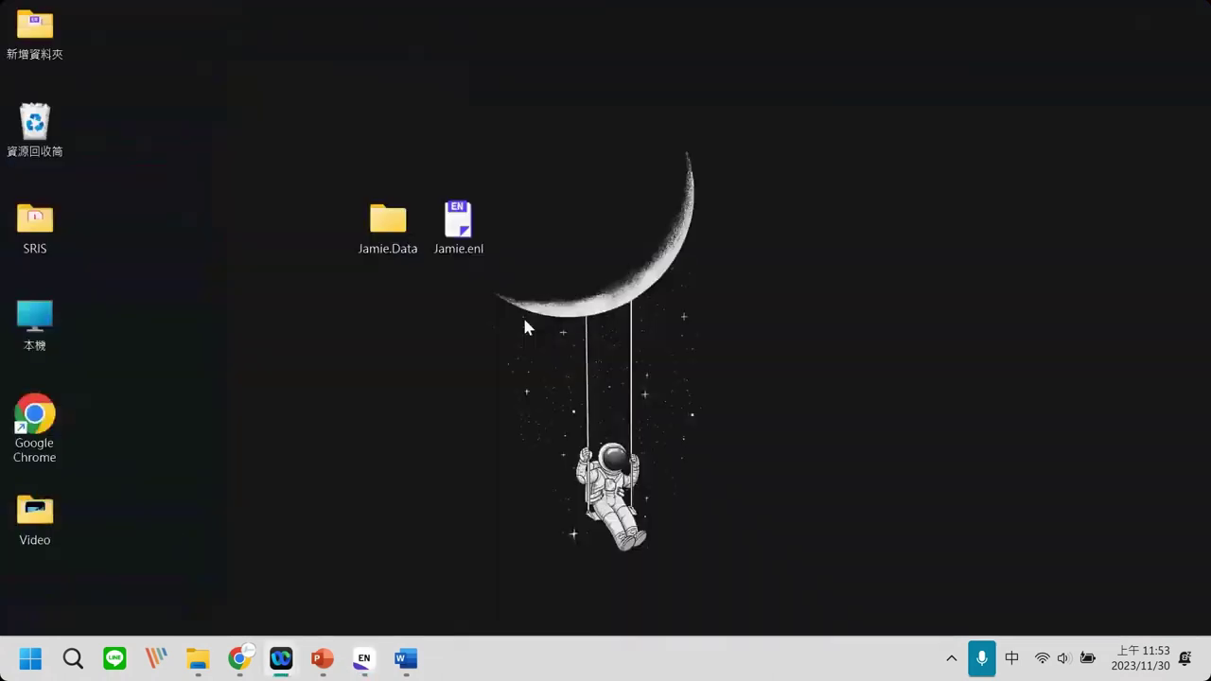
Select the .enl library file and its matching .Data folder together and move them side by side on the desktop.
left_click_drag(524, 319, 322, 191)
left_click_drag(376, 237, 423, 289)
left_click(424, 288)
mouse_move(402, 241)
left_mouse_down()
mouse_move(324, 238)
mouse_move(418, 238)
left_mouse_up()
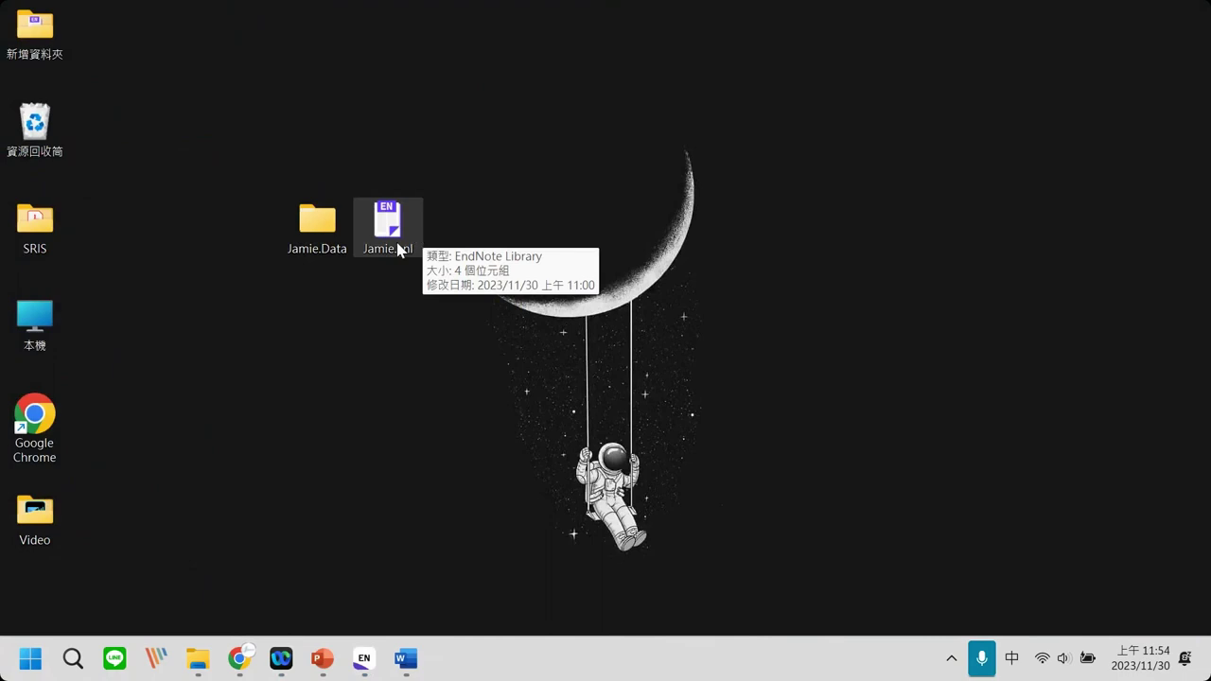
left_click_drag(444, 274, 260, 187)
left_click_drag(313, 235, 445, 315)
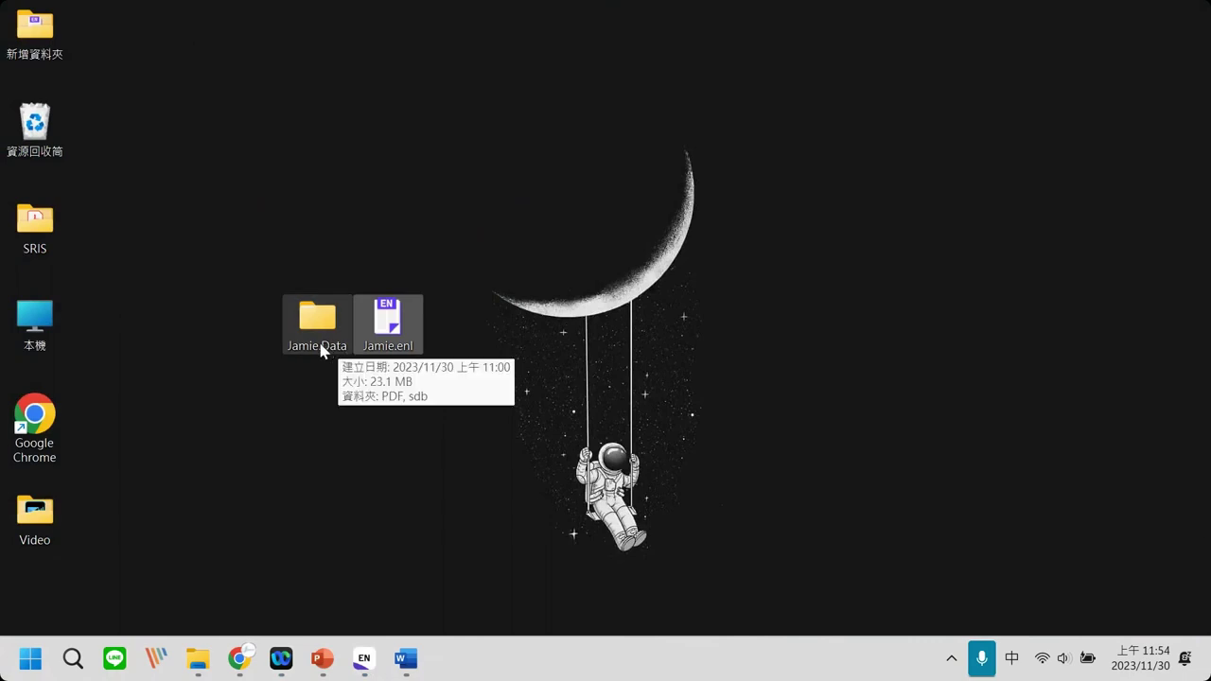
left_click_drag(321, 350, 319, 373)
left_click(320, 374)
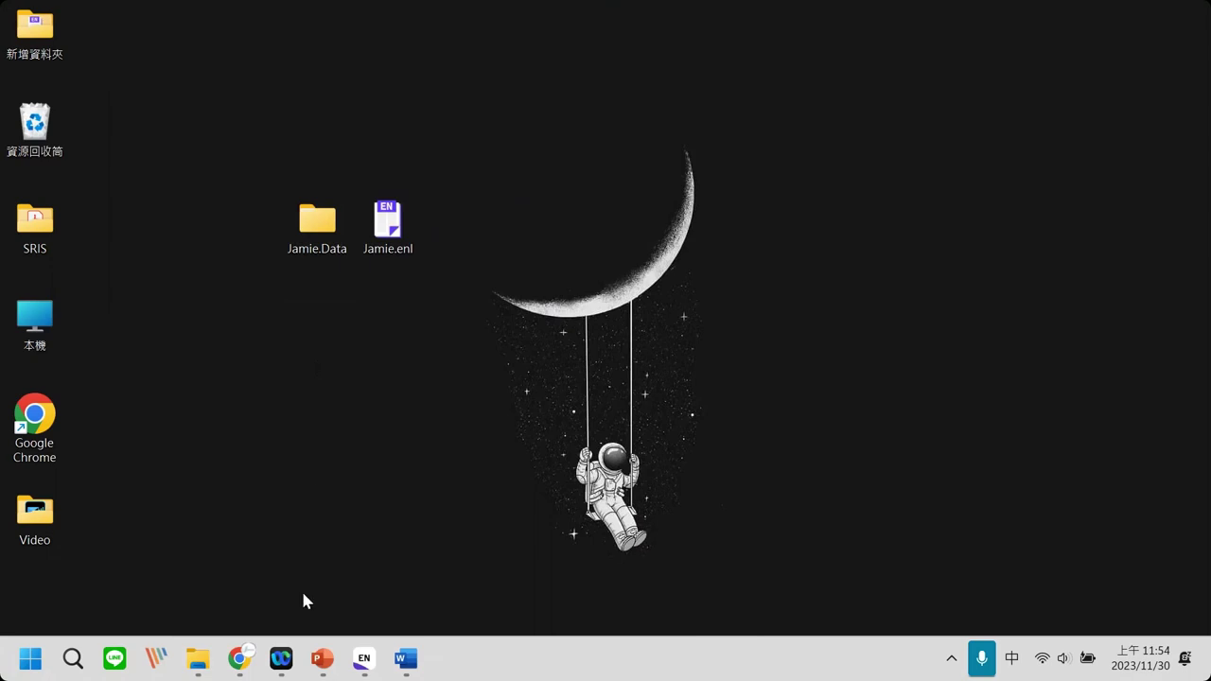
Switch to the library website in Chrome and open the EndNote page from its 快速連結 section.
mouse_move(239, 659)
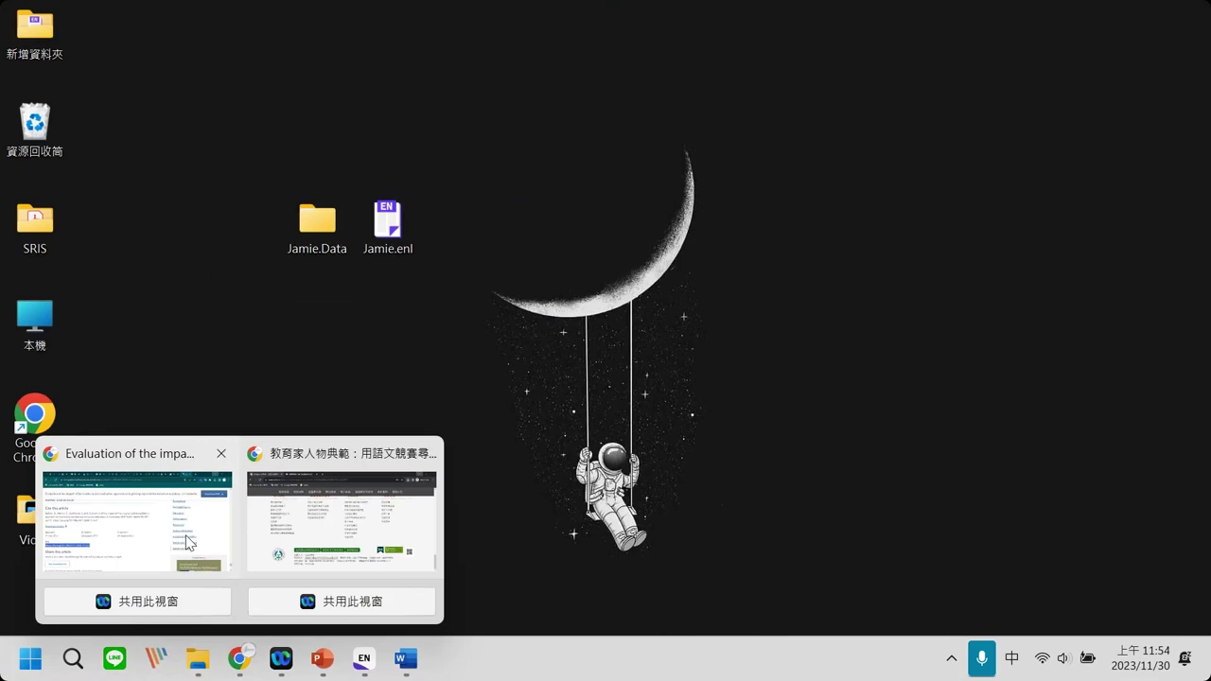
left_click(188, 542)
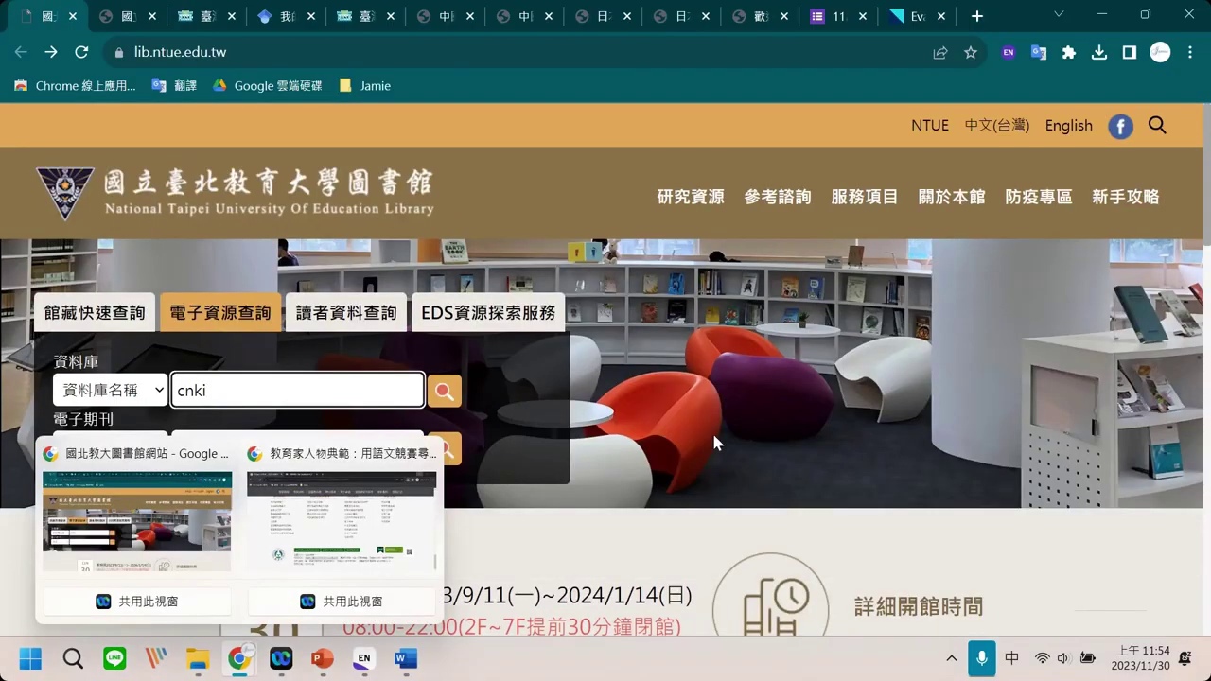
scroll(346, 461, "down", 2)
scroll(346, 461, "up", 2)
scroll(687, 408, "down", 3)
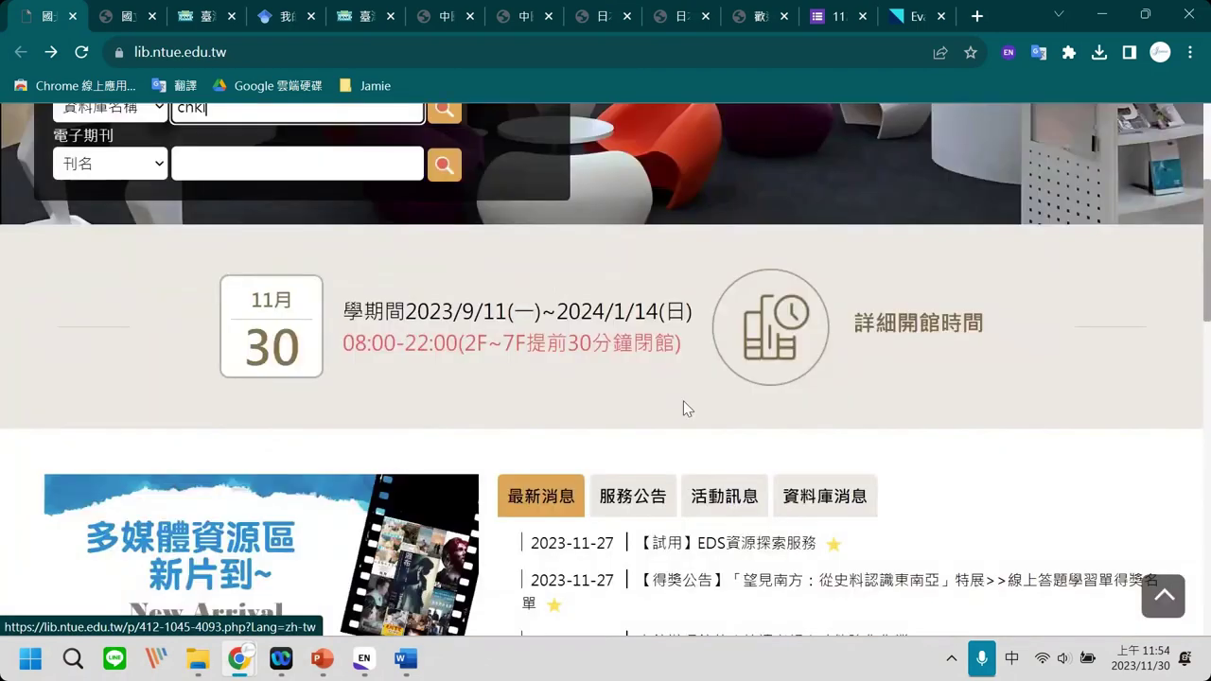
scroll(683, 408, "down", 7)
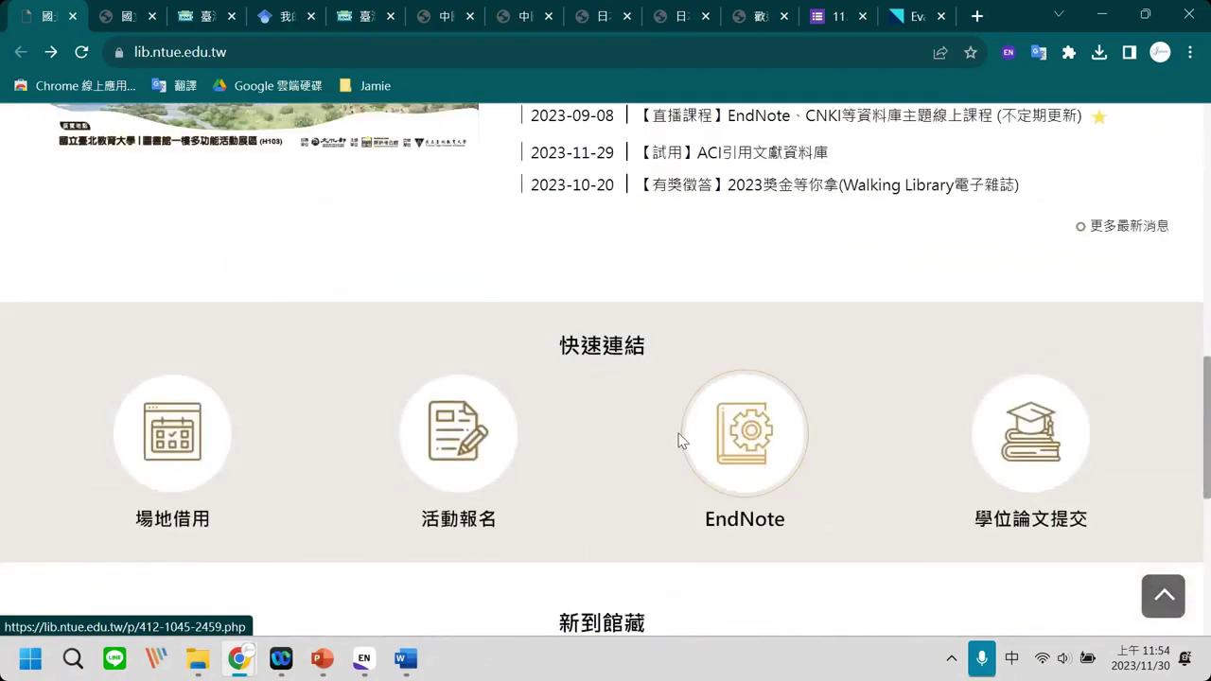
scroll(678, 440, "up", 8)
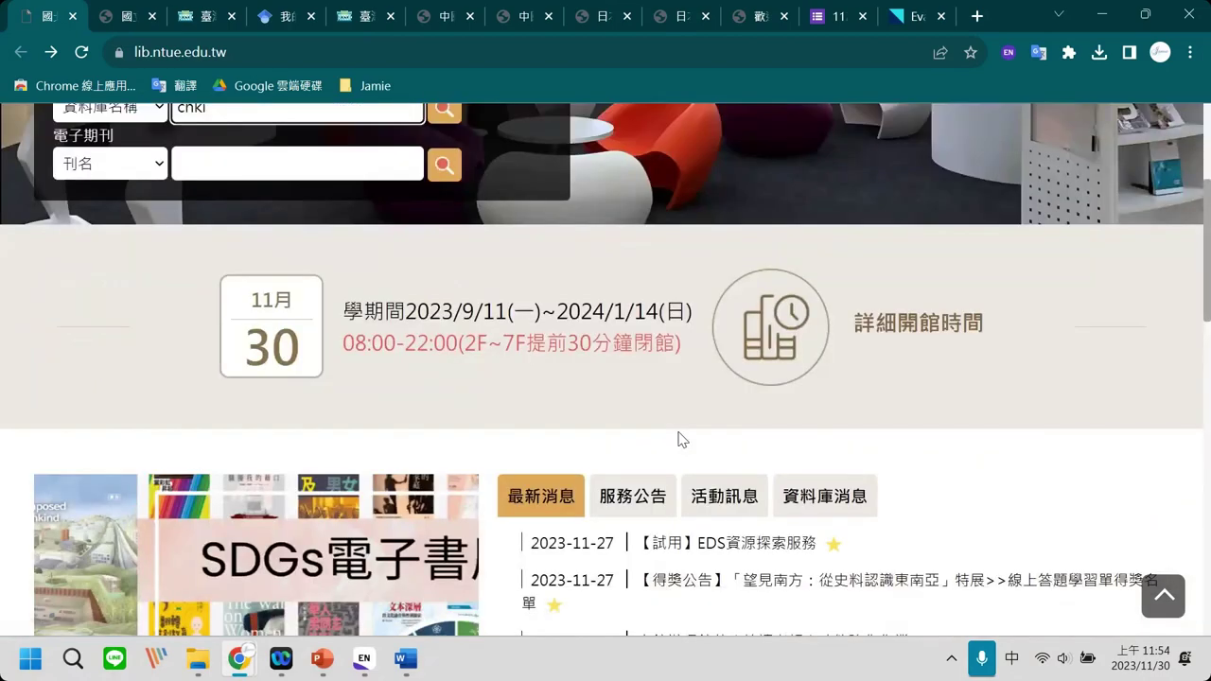
scroll(678, 440, "down", 3)
scroll(768, 526, "down", 2)
left_click(771, 525)
Examine the EndNote installation instructions and guides listed under 線上教材, opening one of them.
scroll(773, 516, "down", 9)
left_click_drag(49, 272, 211, 274)
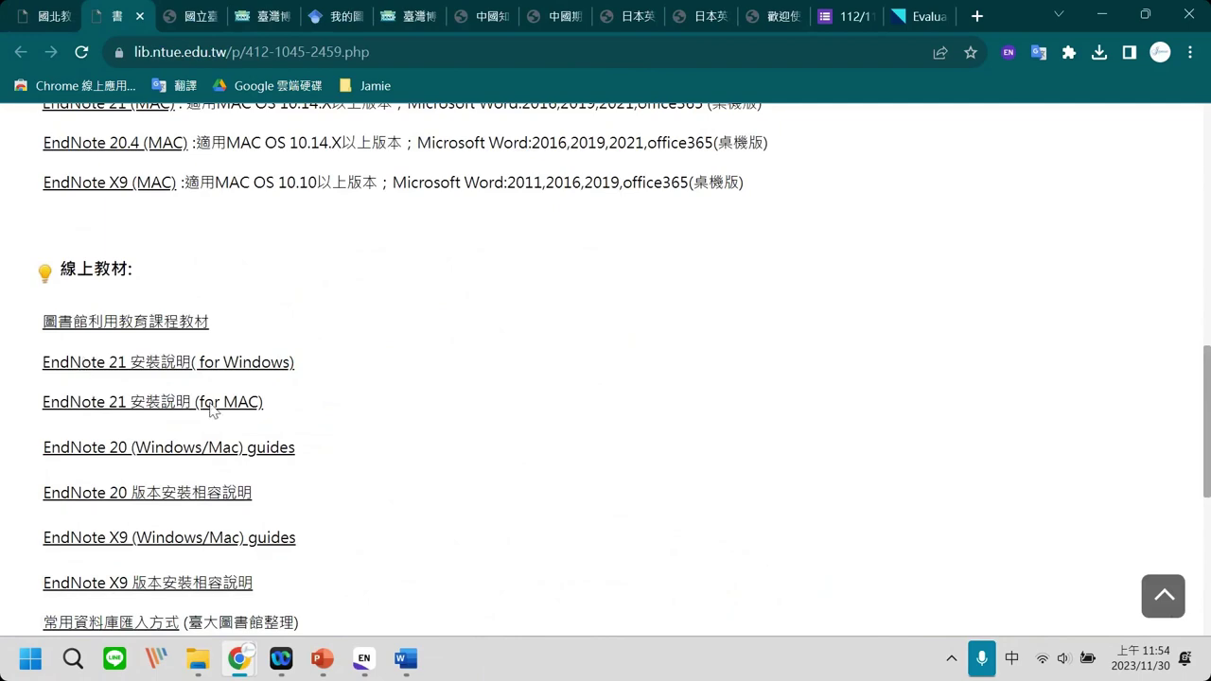
scroll(211, 408, "down", 2)
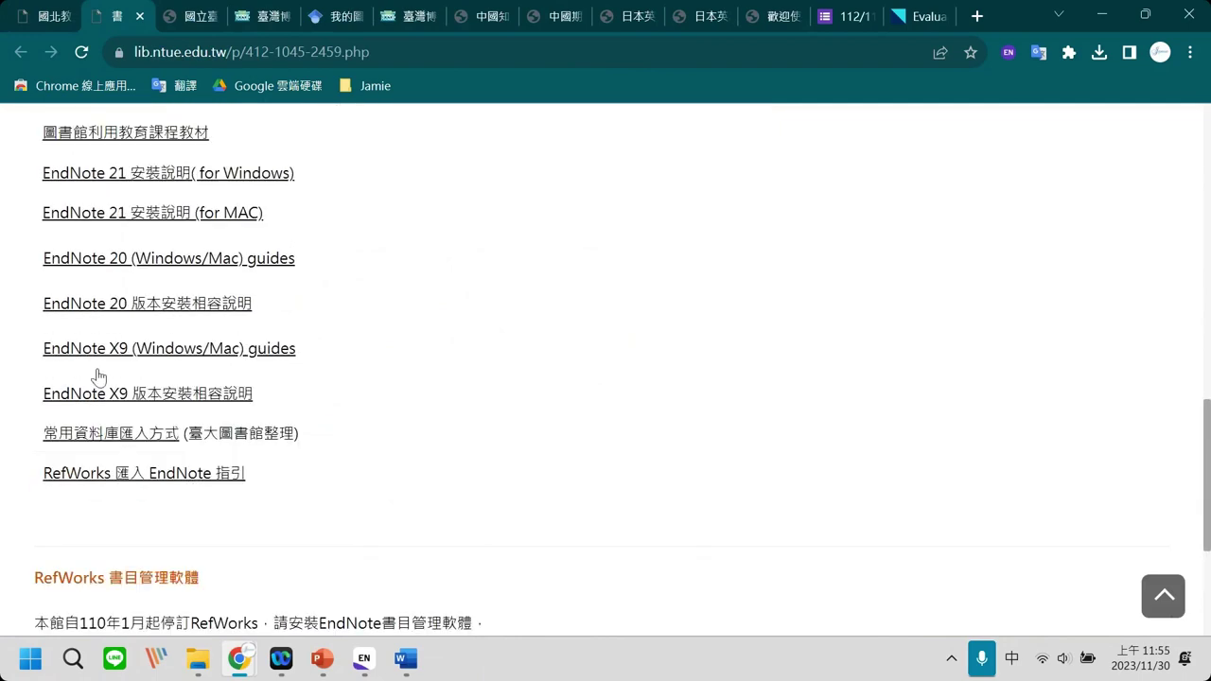
scroll(239, 413, "up", 1)
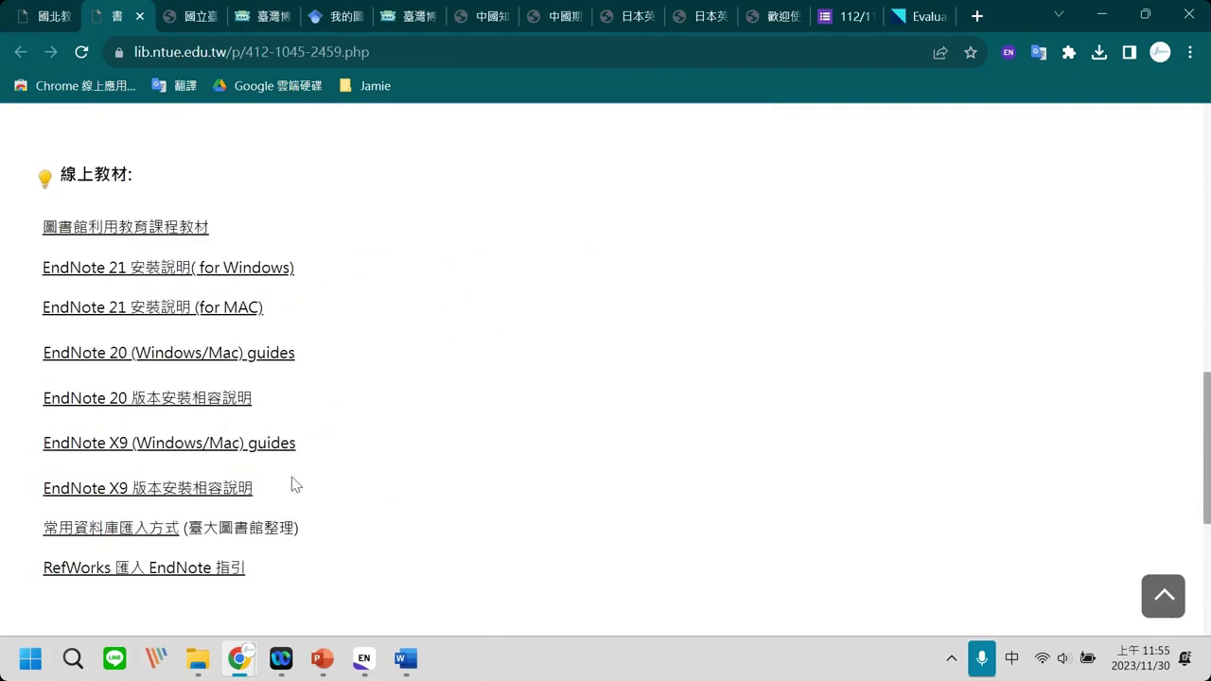
left_click(259, 267)
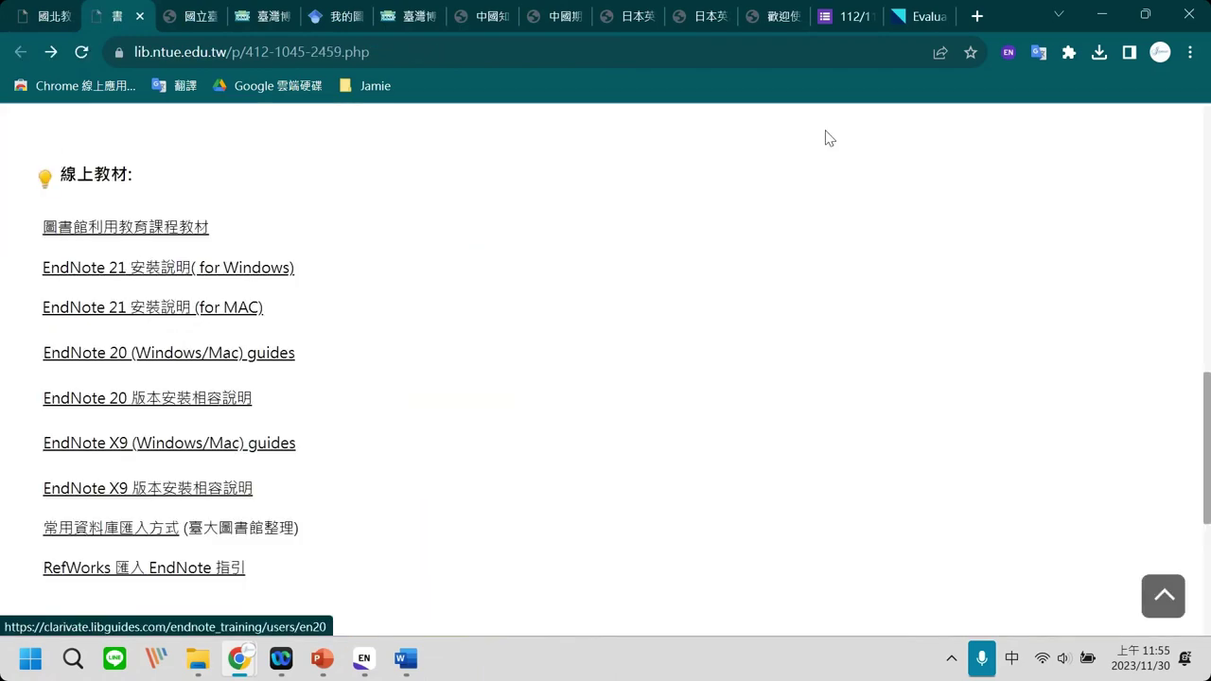
Search Google for sris in a new tab and open the 碩睿資訊 Shou Ray website.
left_click(978, 16)
type("ㄐ")
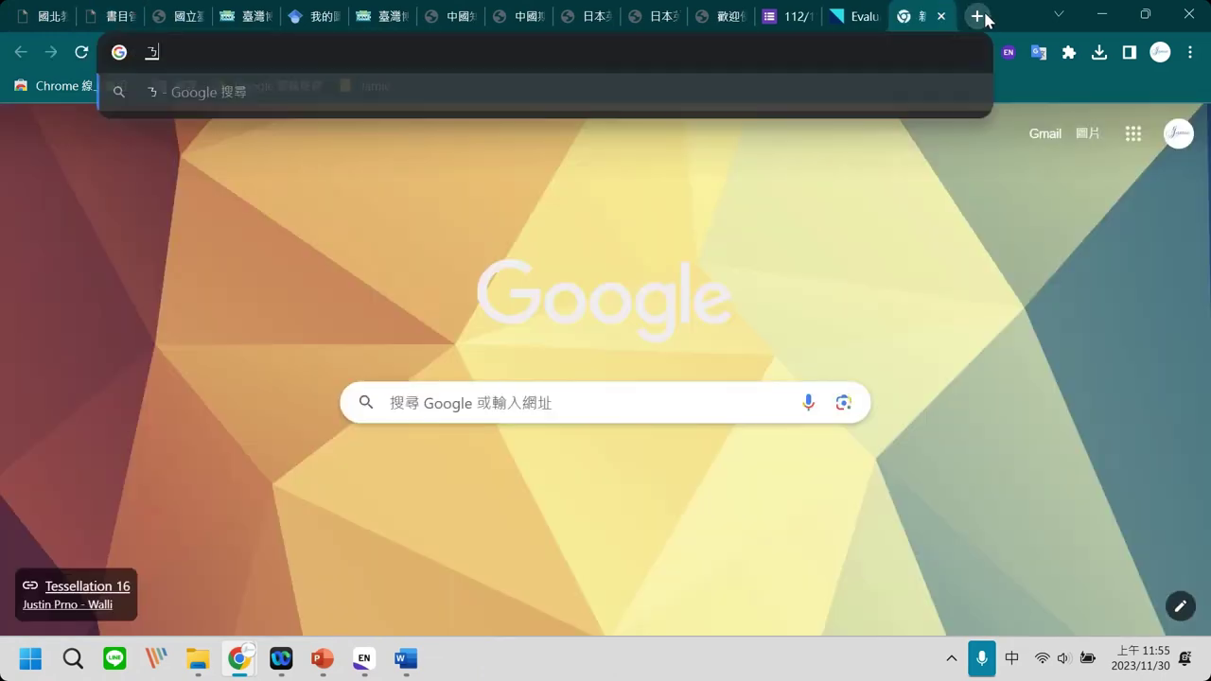
key("BackSpace")
key("shift")
type("sris")
key("Delete")
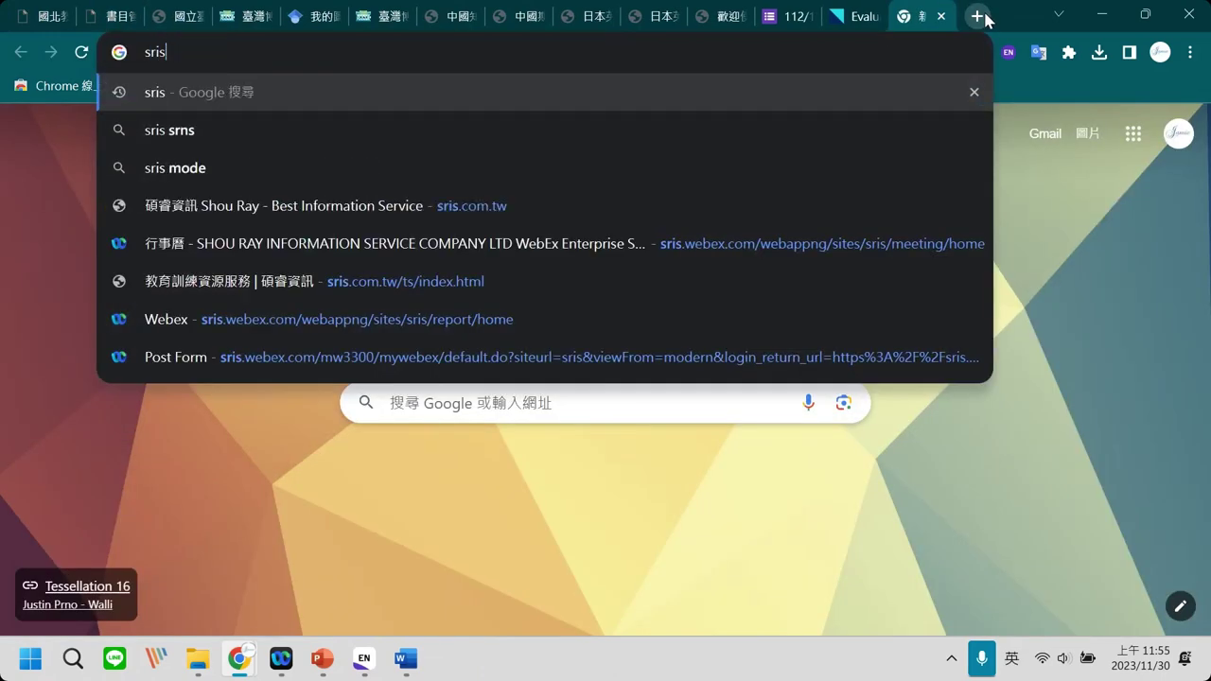
key("Return")
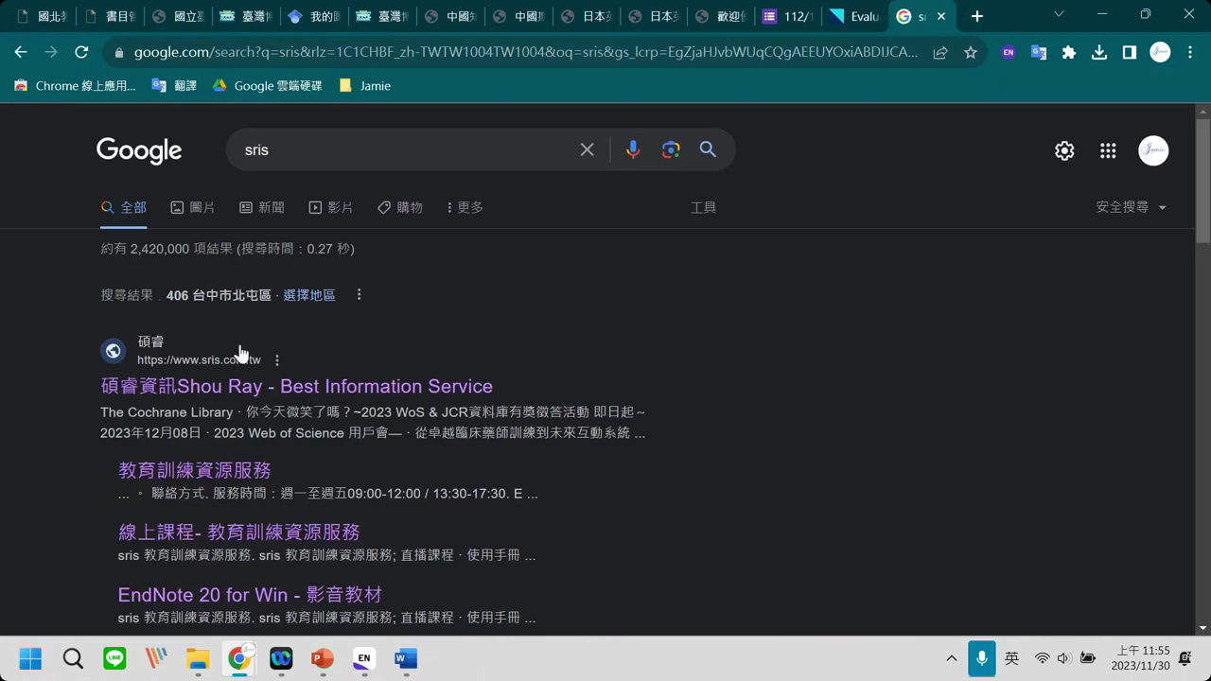
left_click(366, 401)
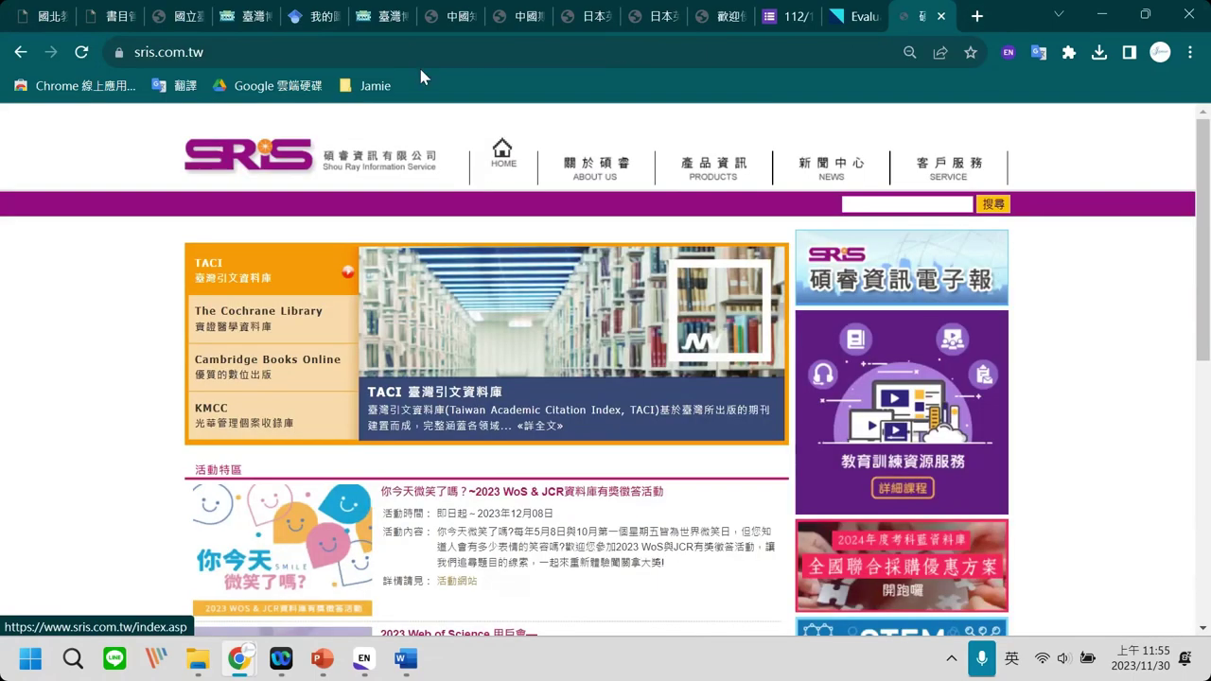
Look over the 碩睿資訊 homepage, including its 活動特區 announcements and training resource banners.
left_click(418, 57)
left_click(281, 659)
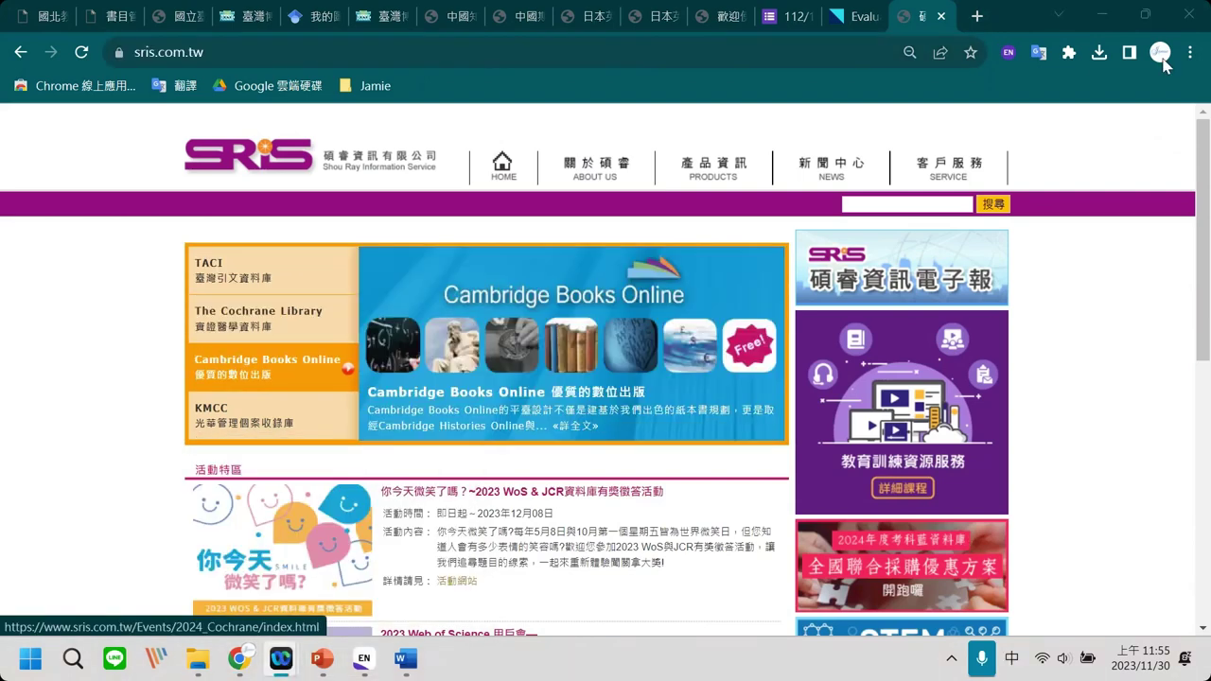
left_click(1121, 351)
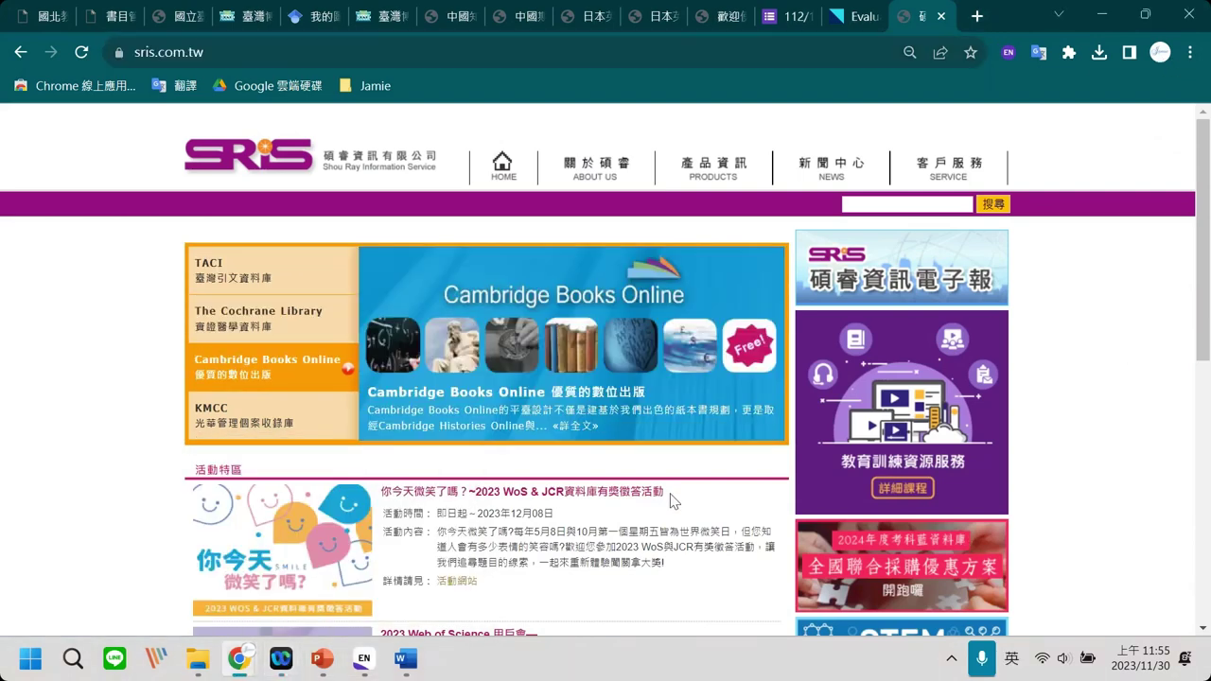
scroll(671, 506, "down", 2)
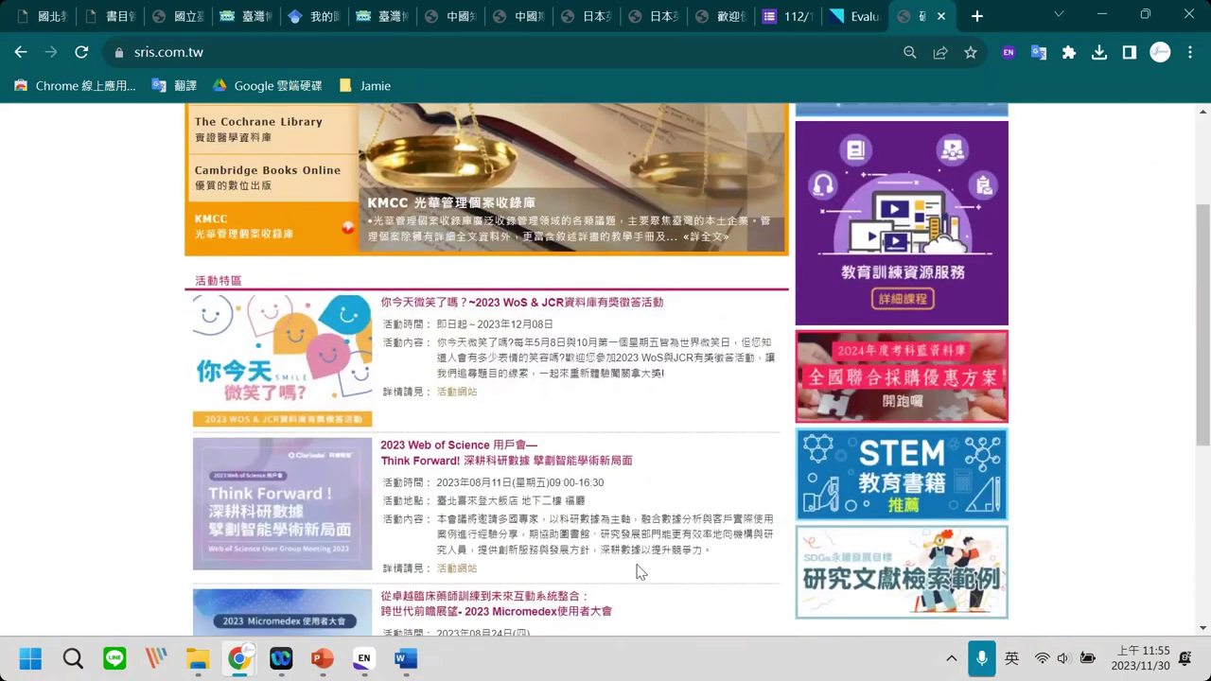
scroll(700, 521, "up", 2)
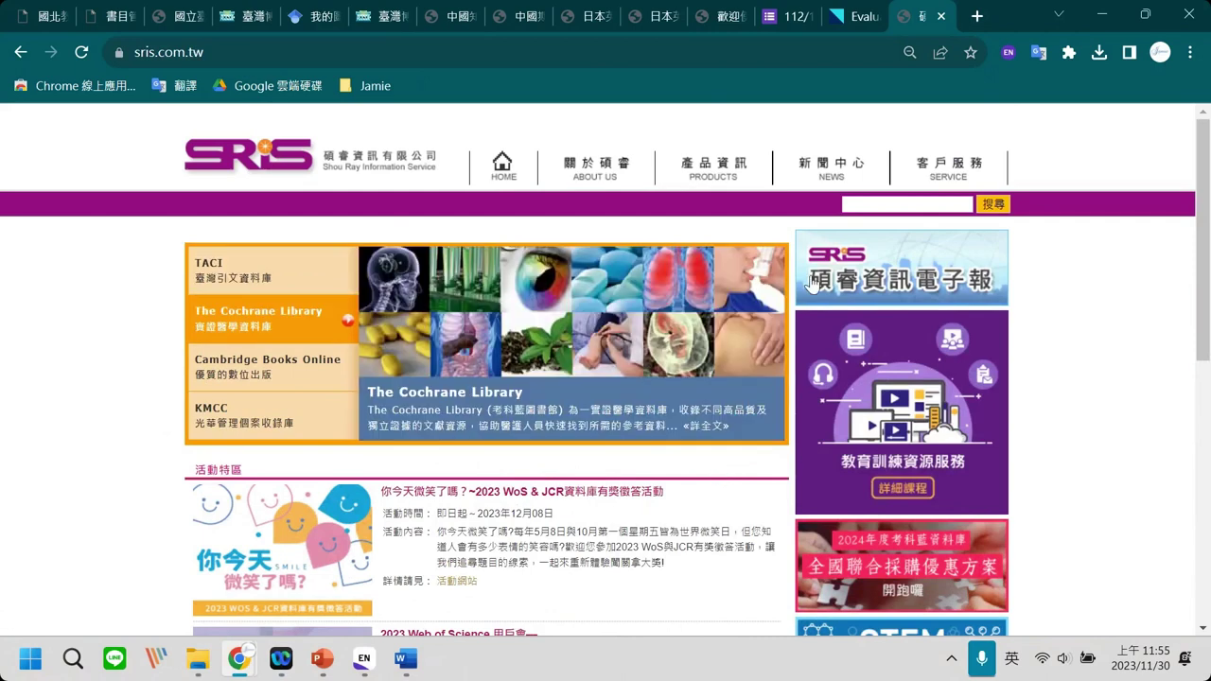
Open the 客戶服務 page, highlight the service hotline and customer service mailbox, and return to the homepage.
left_click(963, 176)
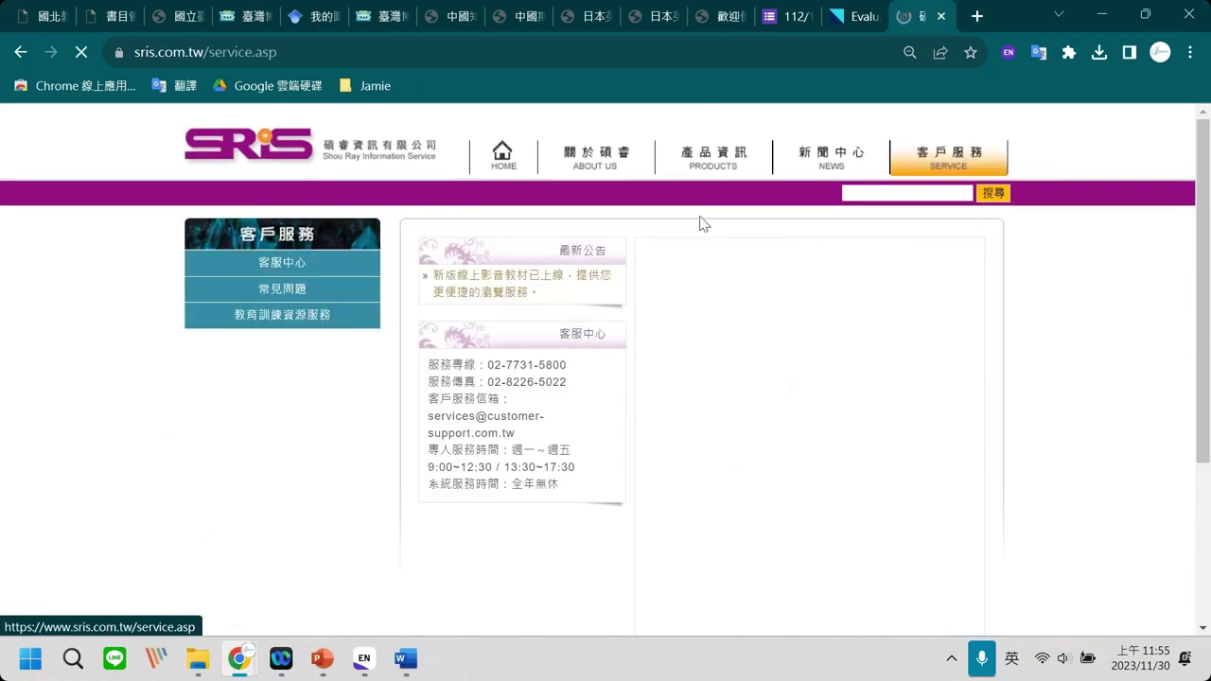
left_click_drag(440, 364, 551, 367)
left_click_drag(516, 433, 428, 401)
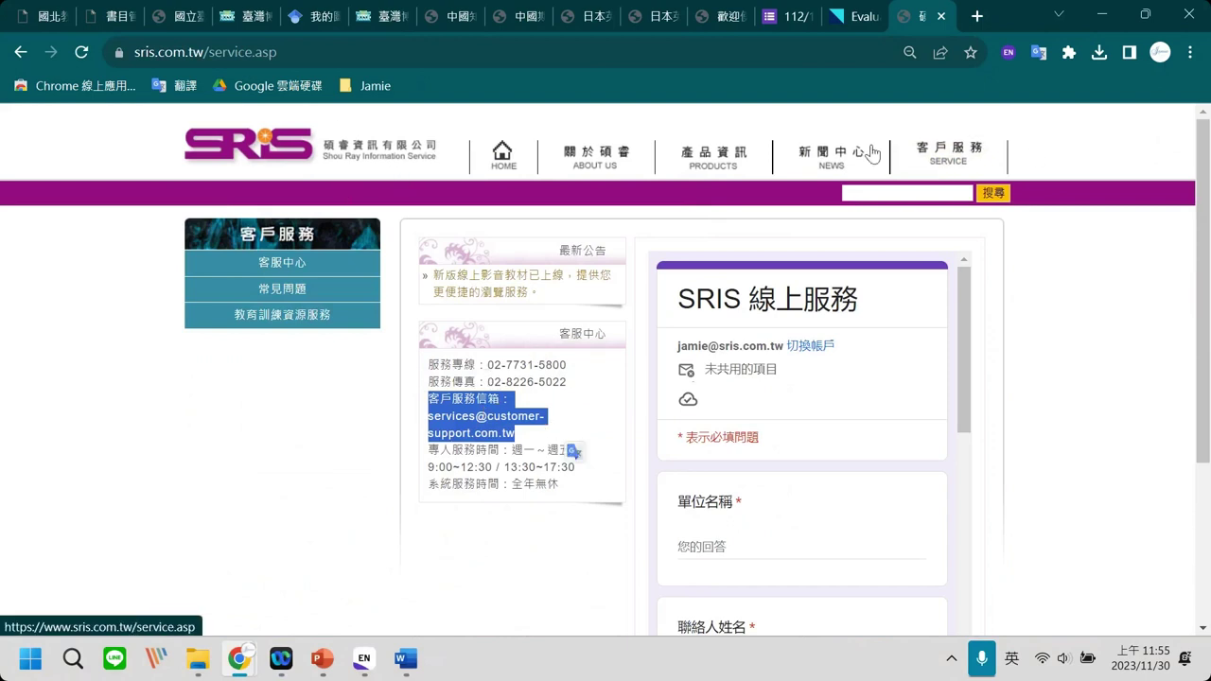
left_click(351, 167)
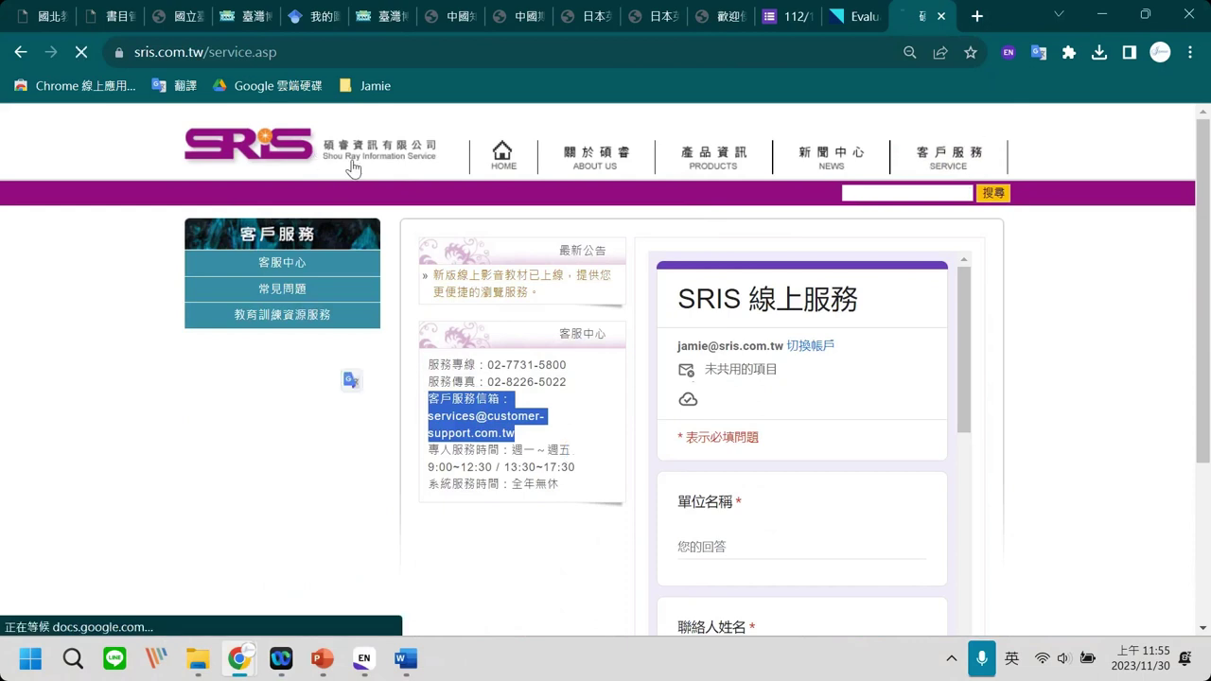